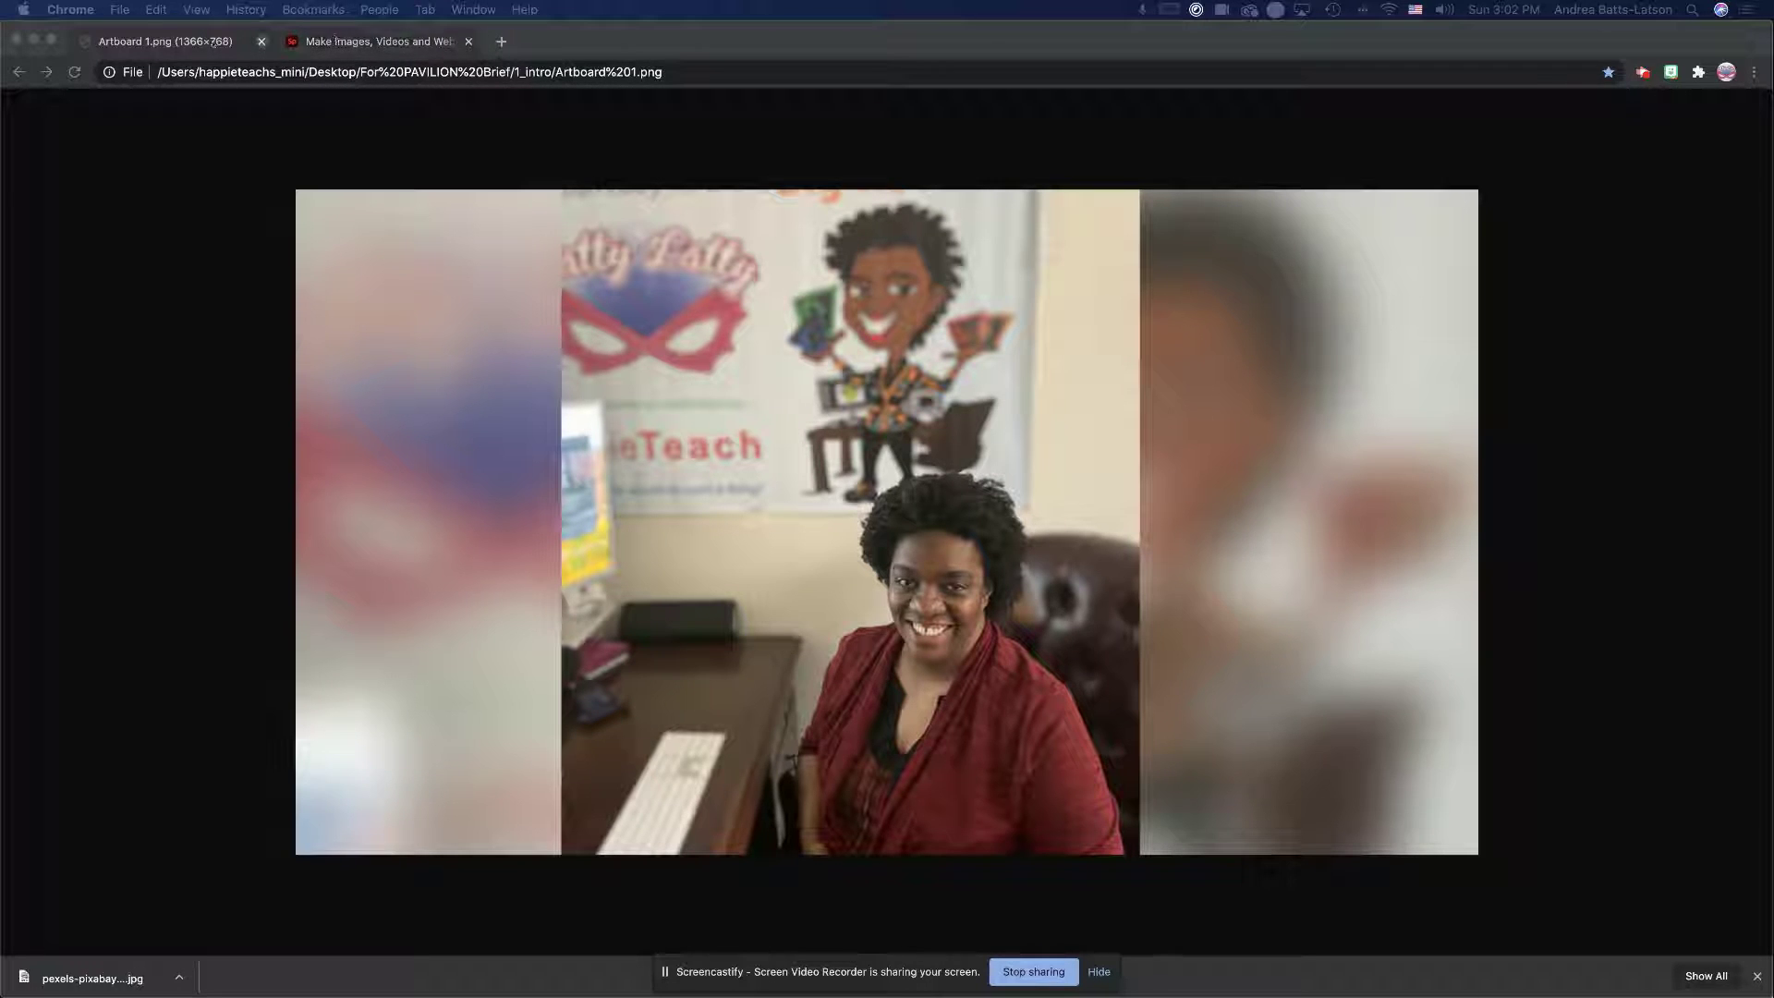
Step: Open the Adobe Spark site at spark.adobe.com in a new browser tab
left_click(337, 43)
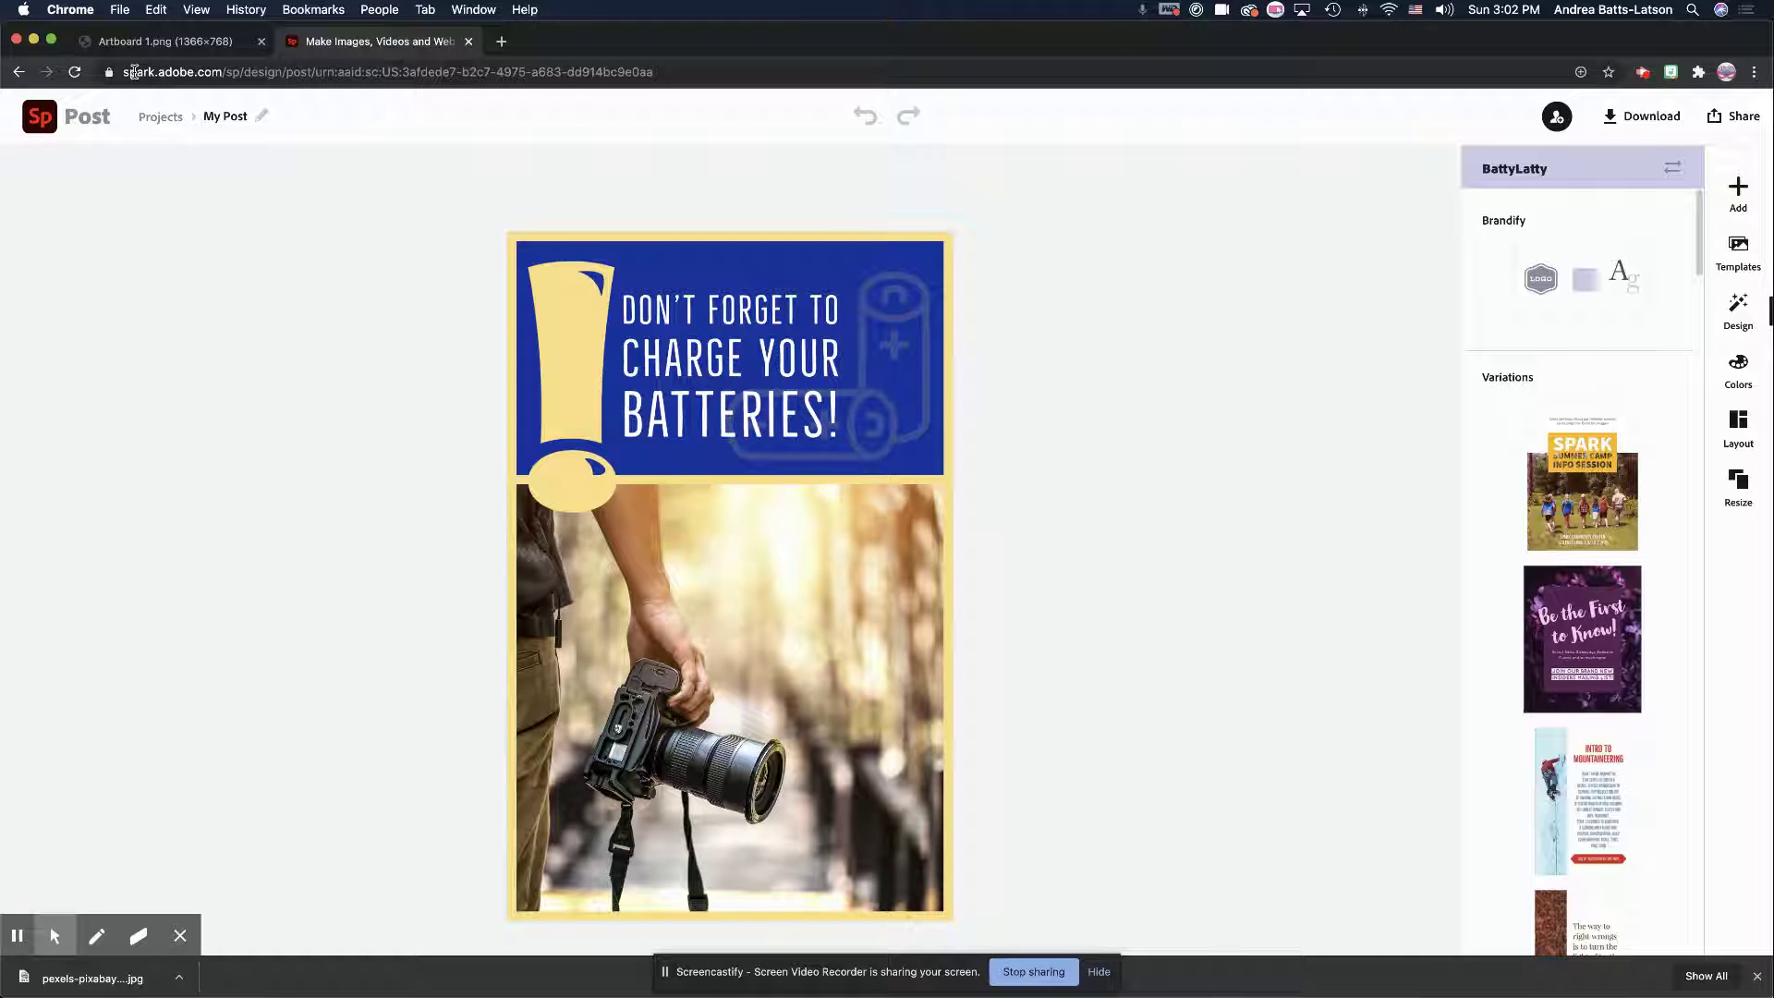
left_click_drag(225, 72, 669, 90)
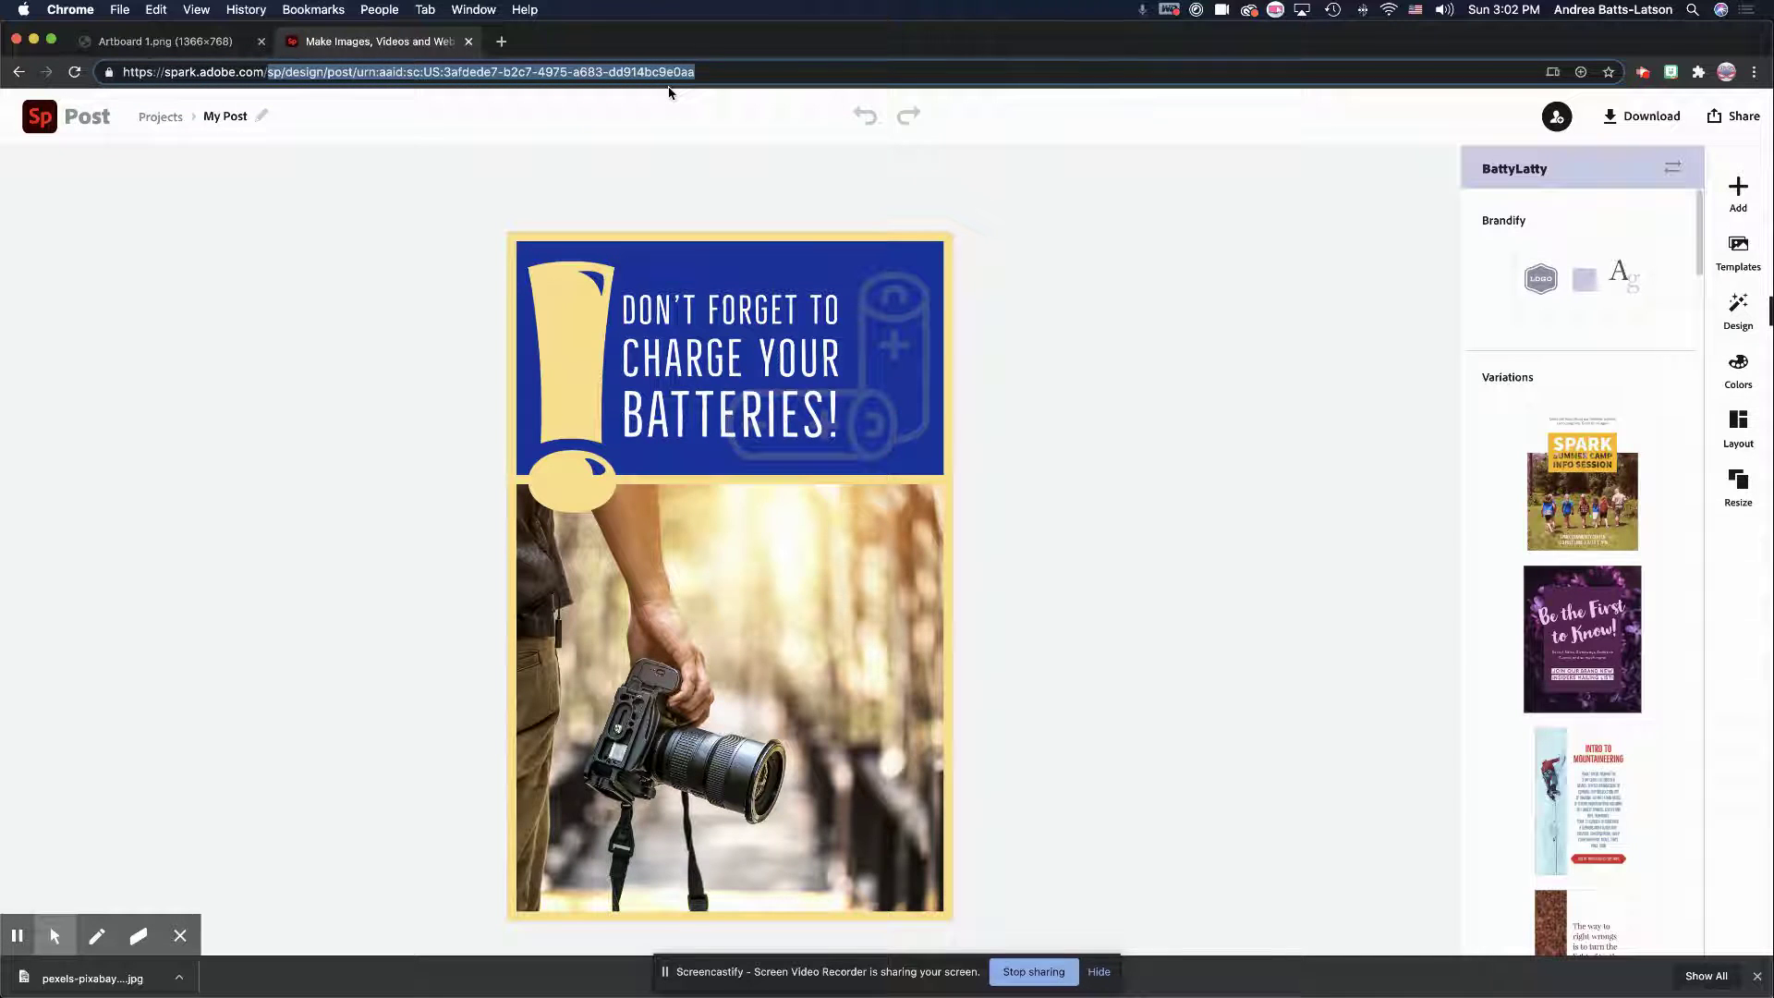
left_click(502, 42)
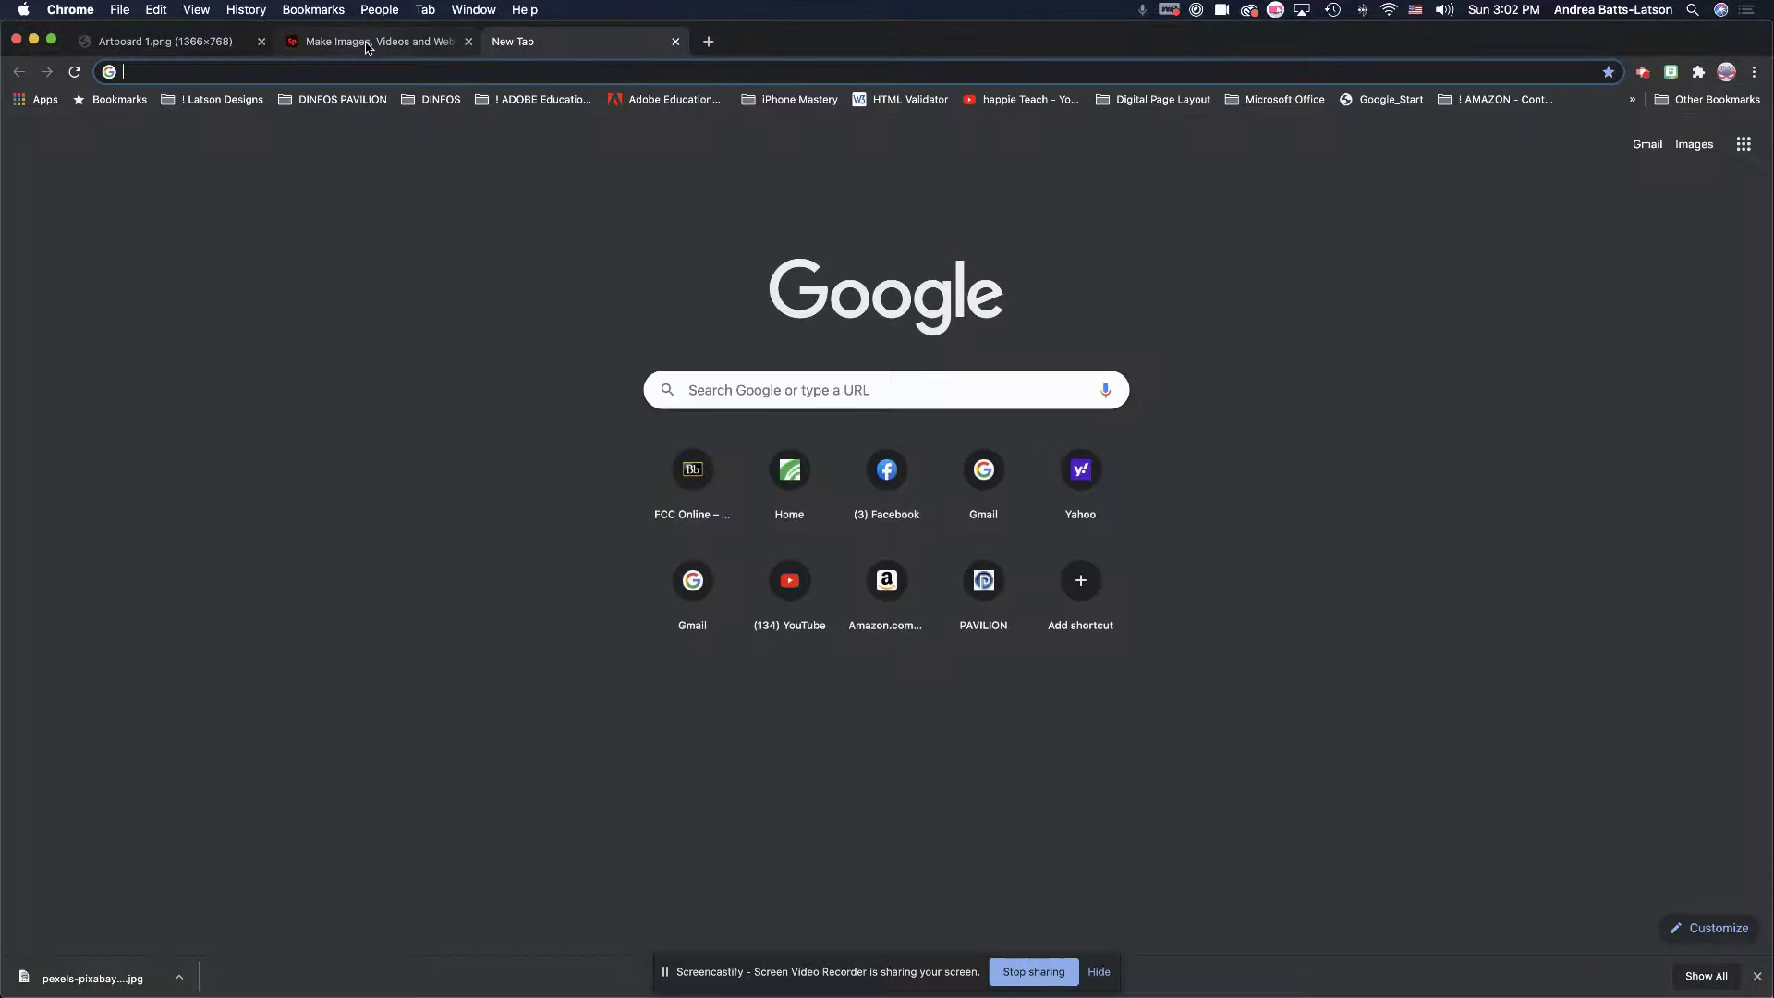
type("spark.adobe.com")
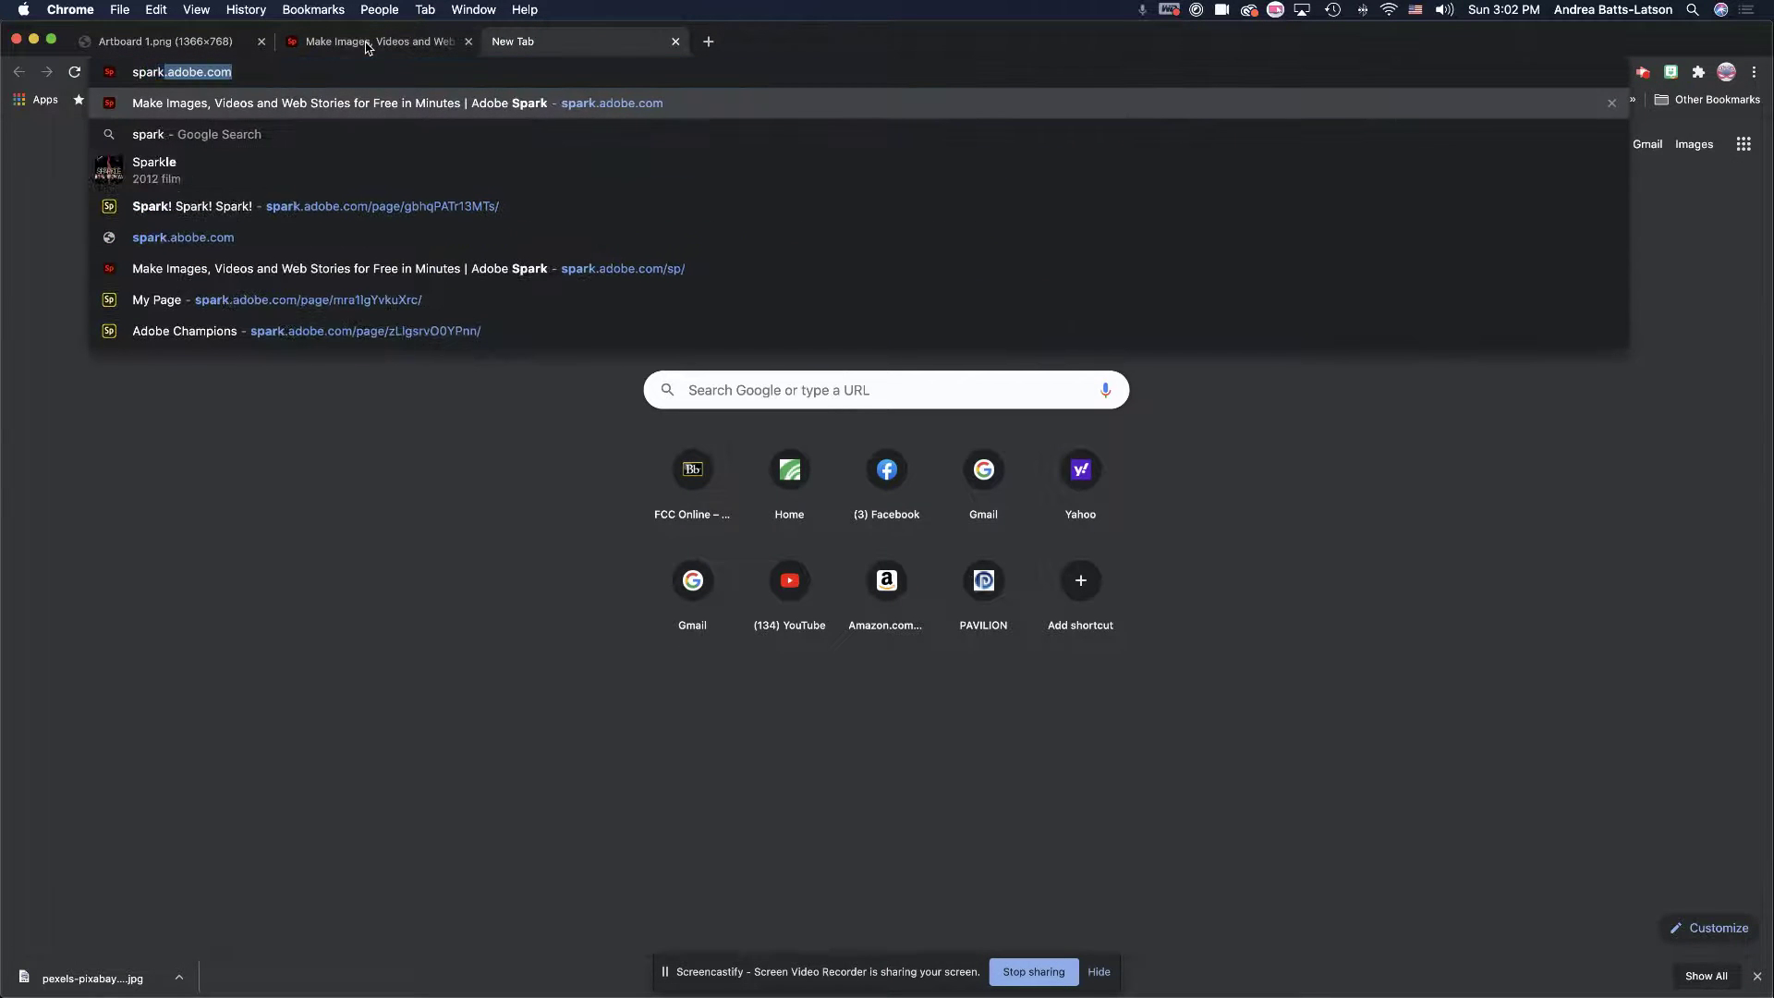
key("Return")
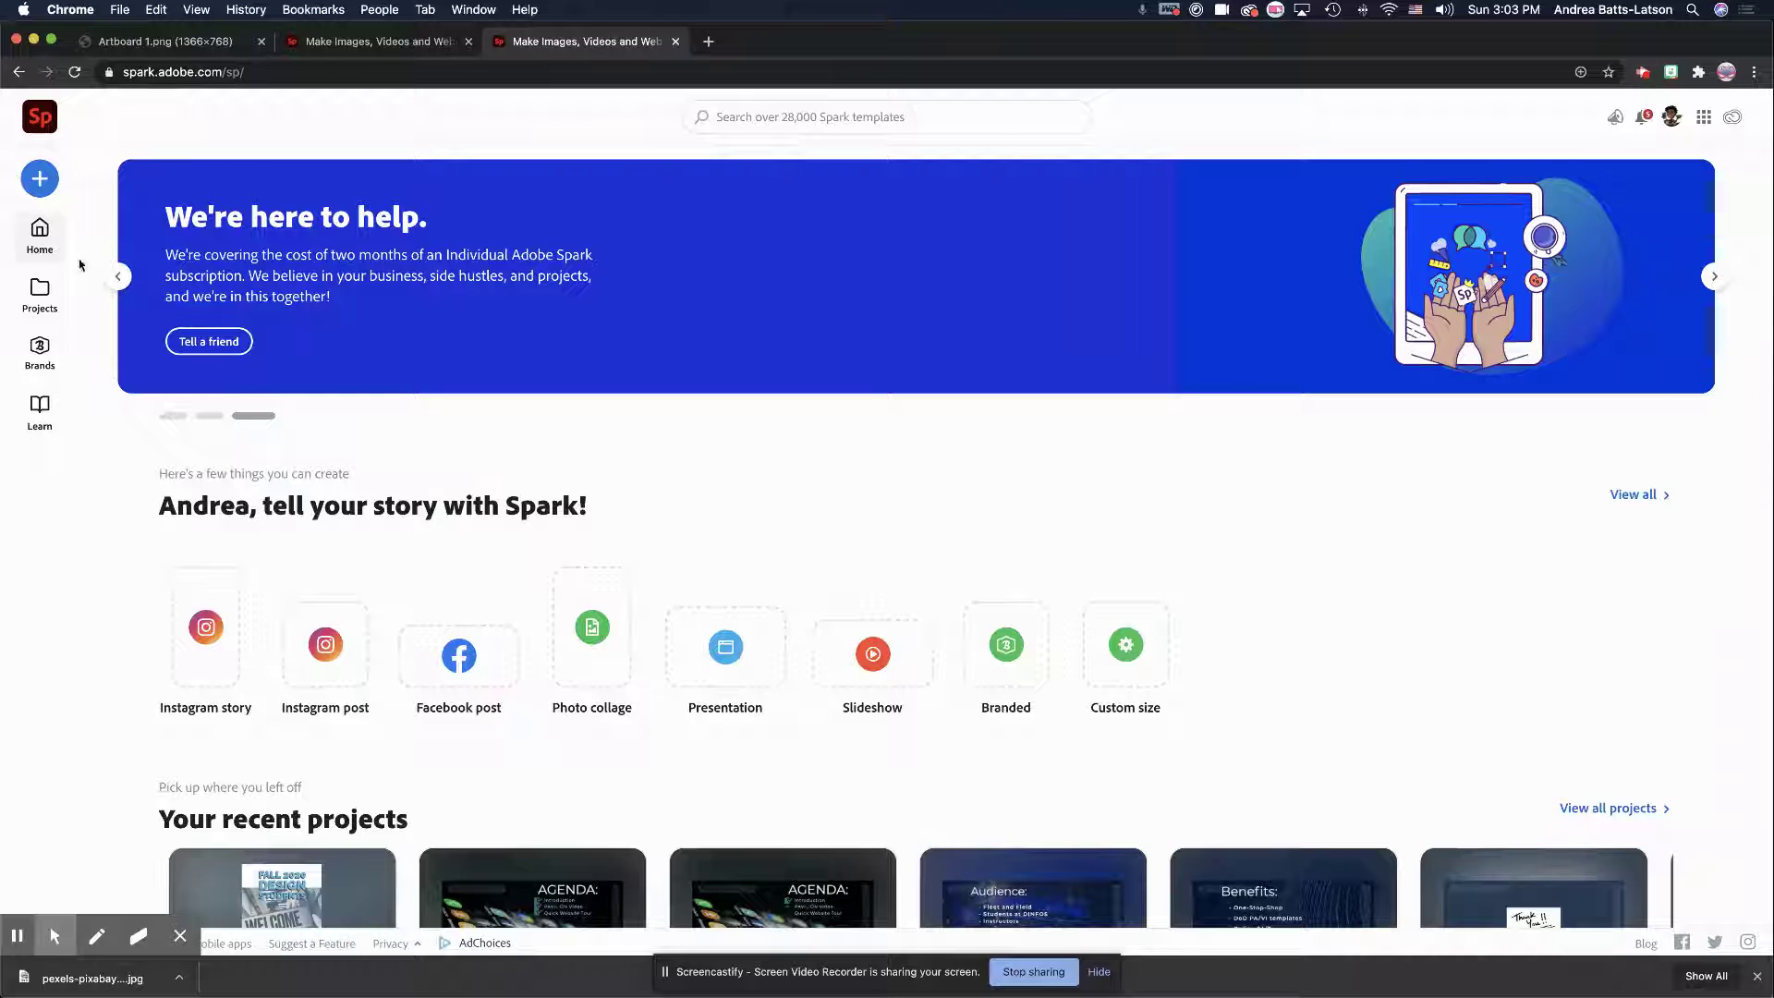
Step: Look over the Projects, Brands and Learn pages of Adobe Spark, and return to the home page
left_click(47, 282)
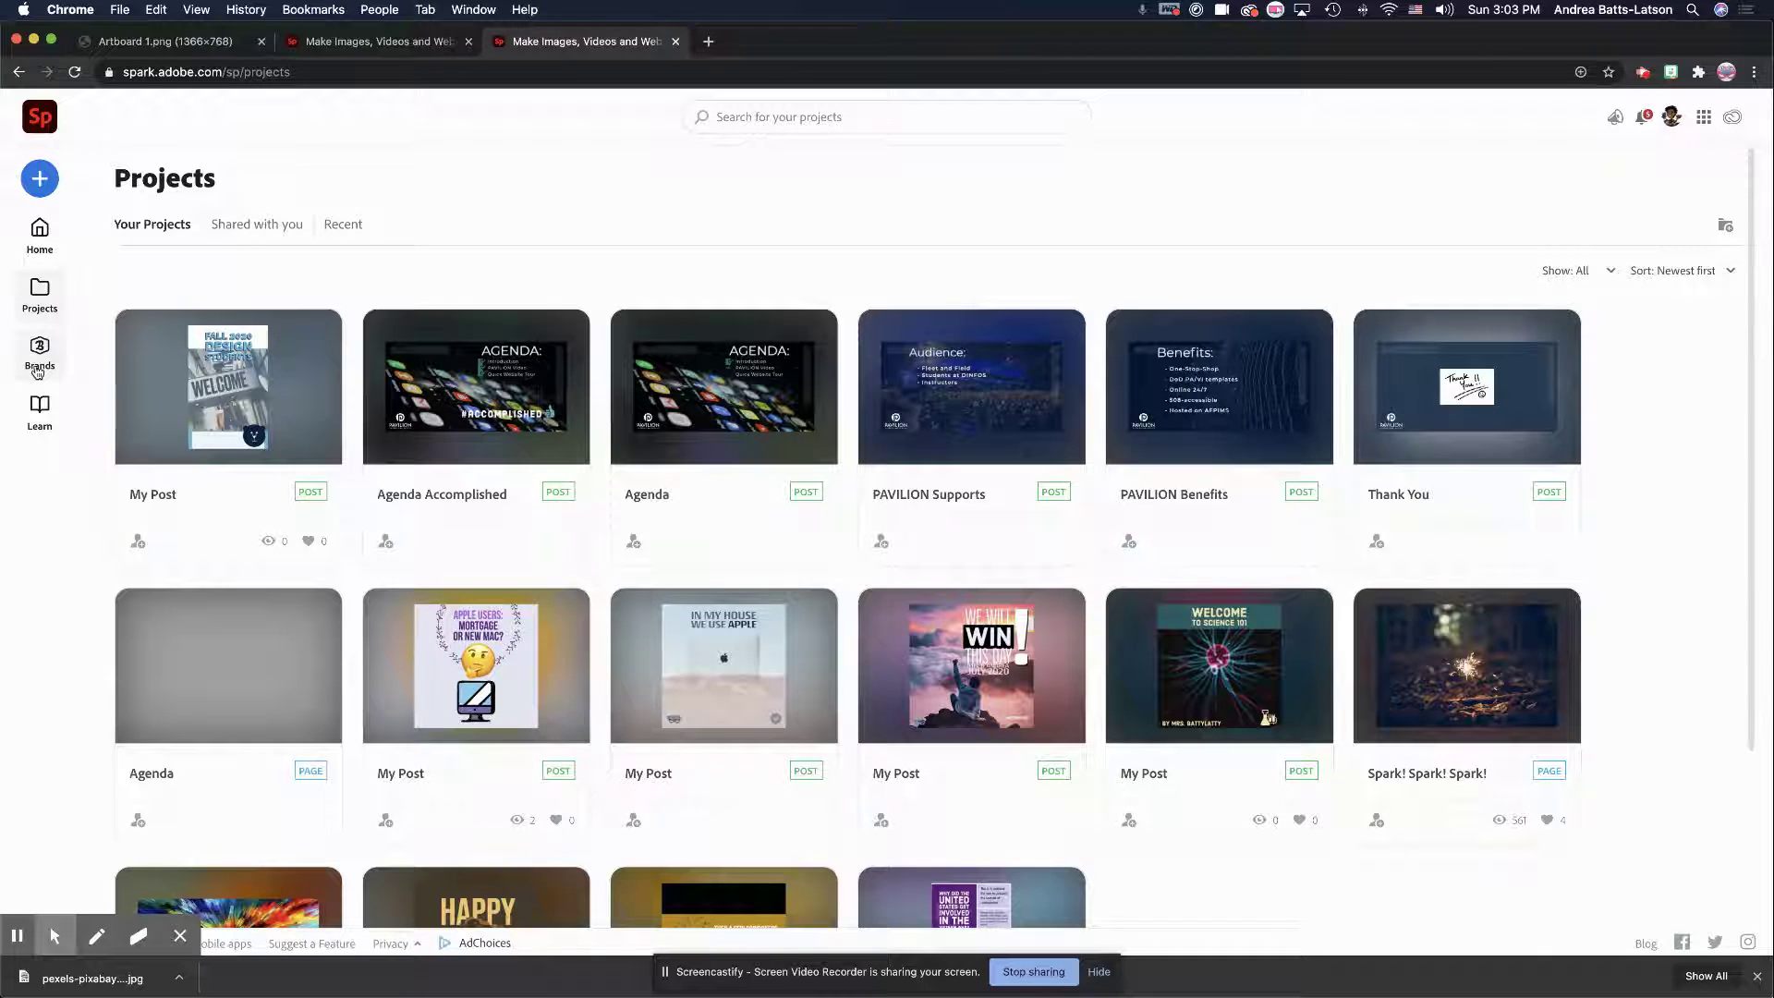
left_click(40, 358)
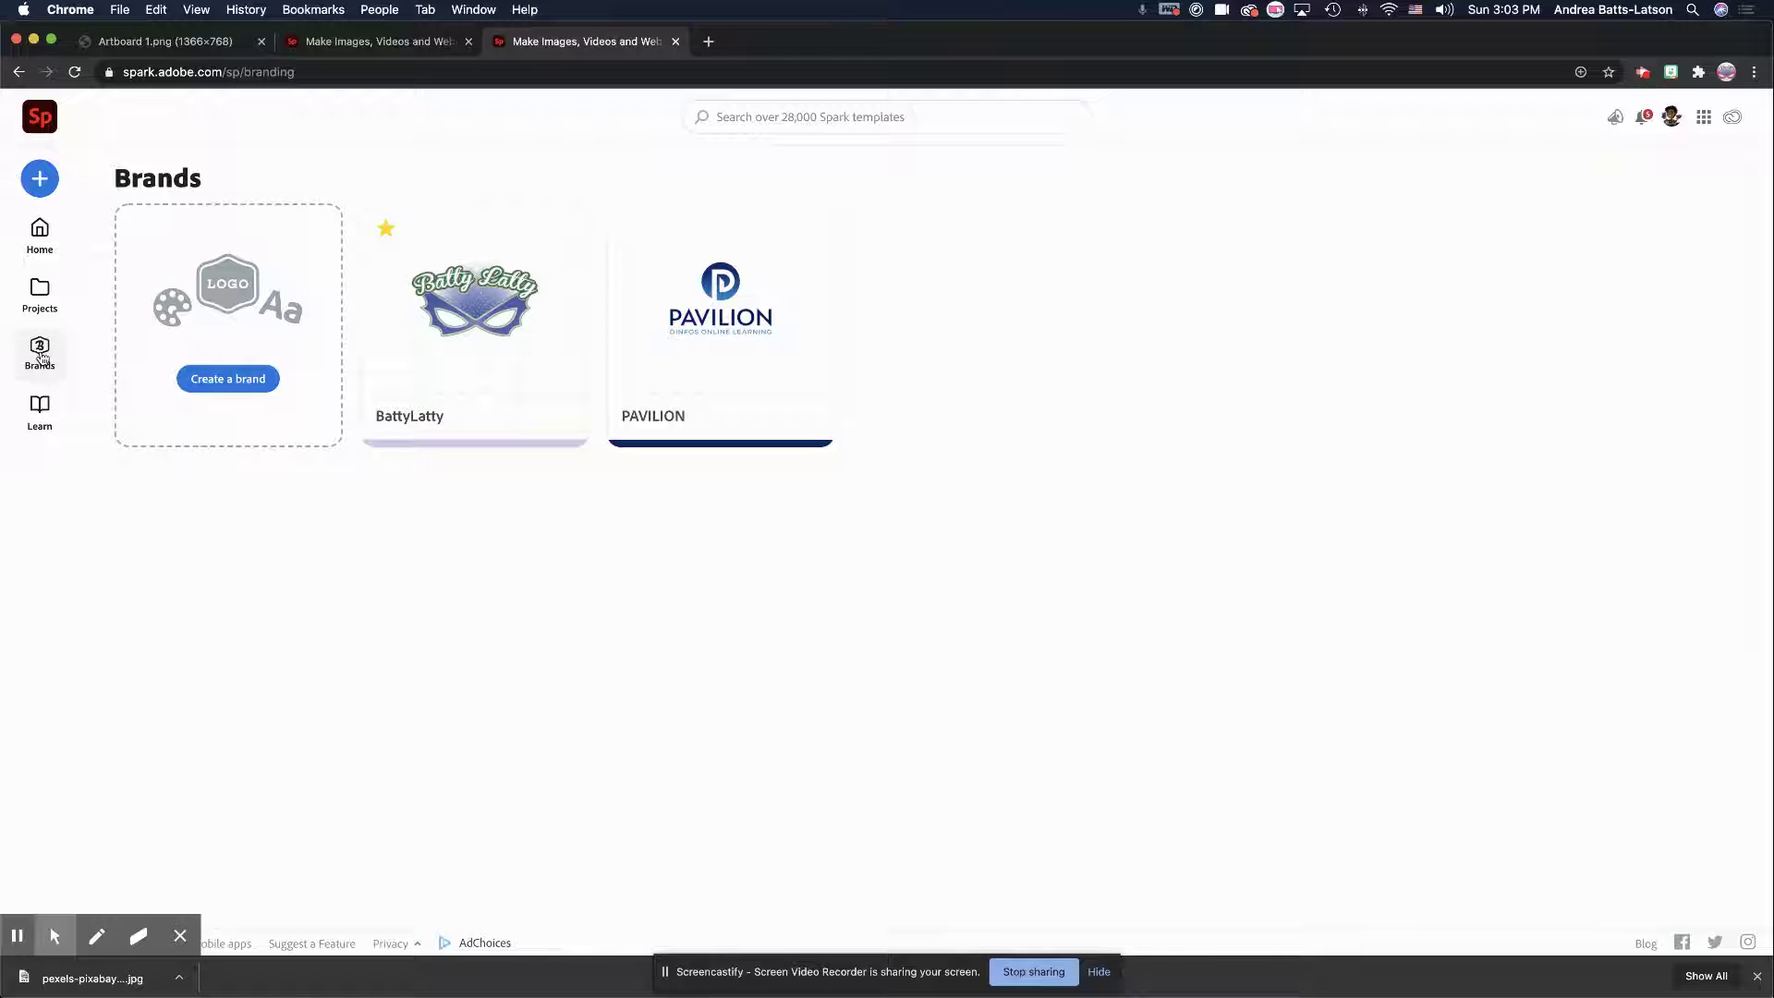
mouse_move(461, 355)
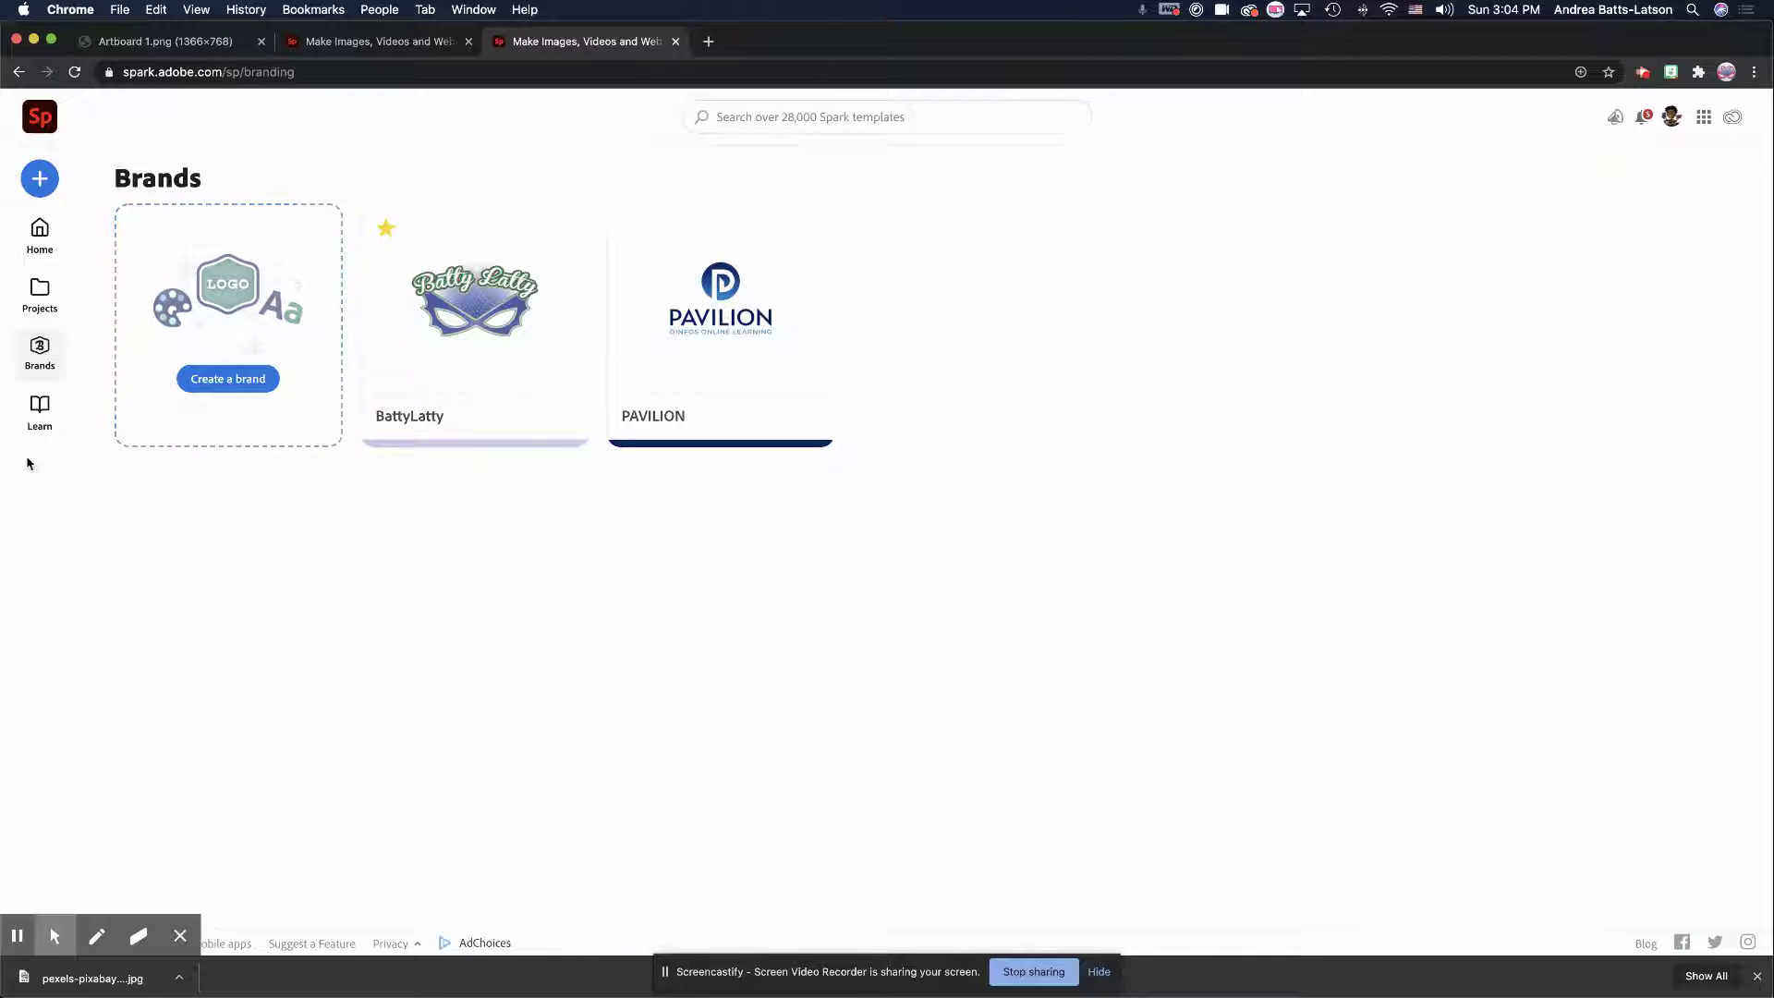
left_click(39, 411)
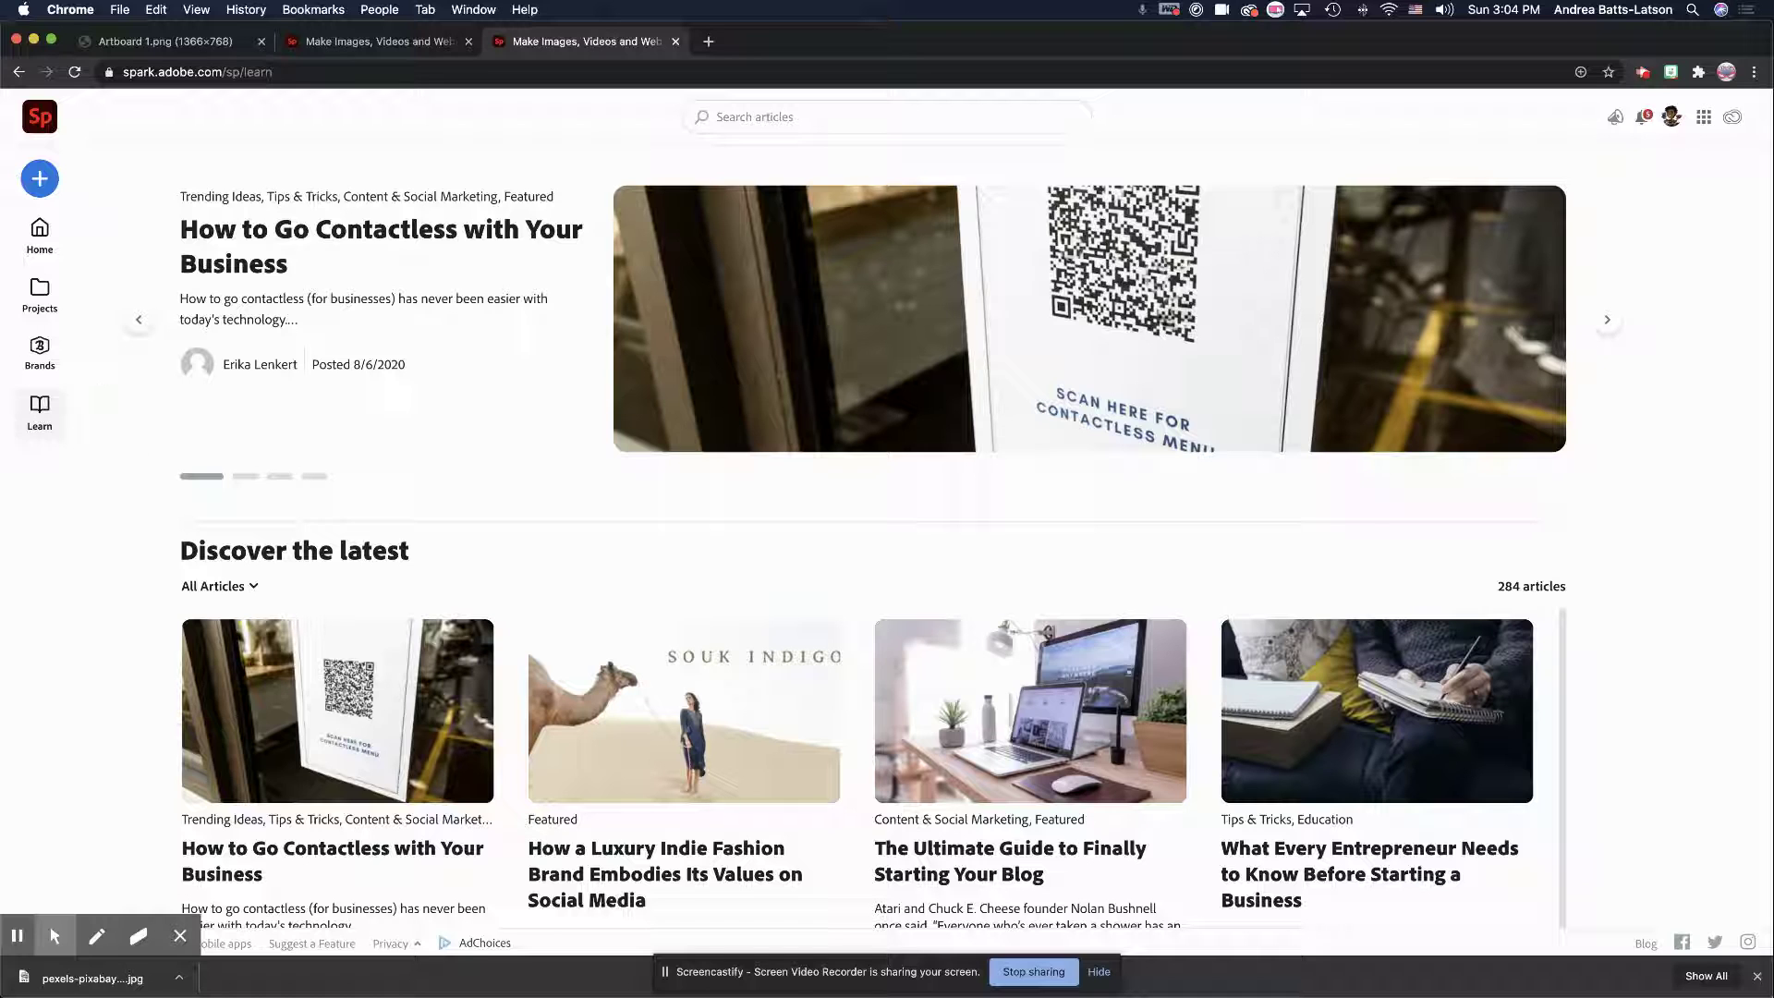
left_click(46, 236)
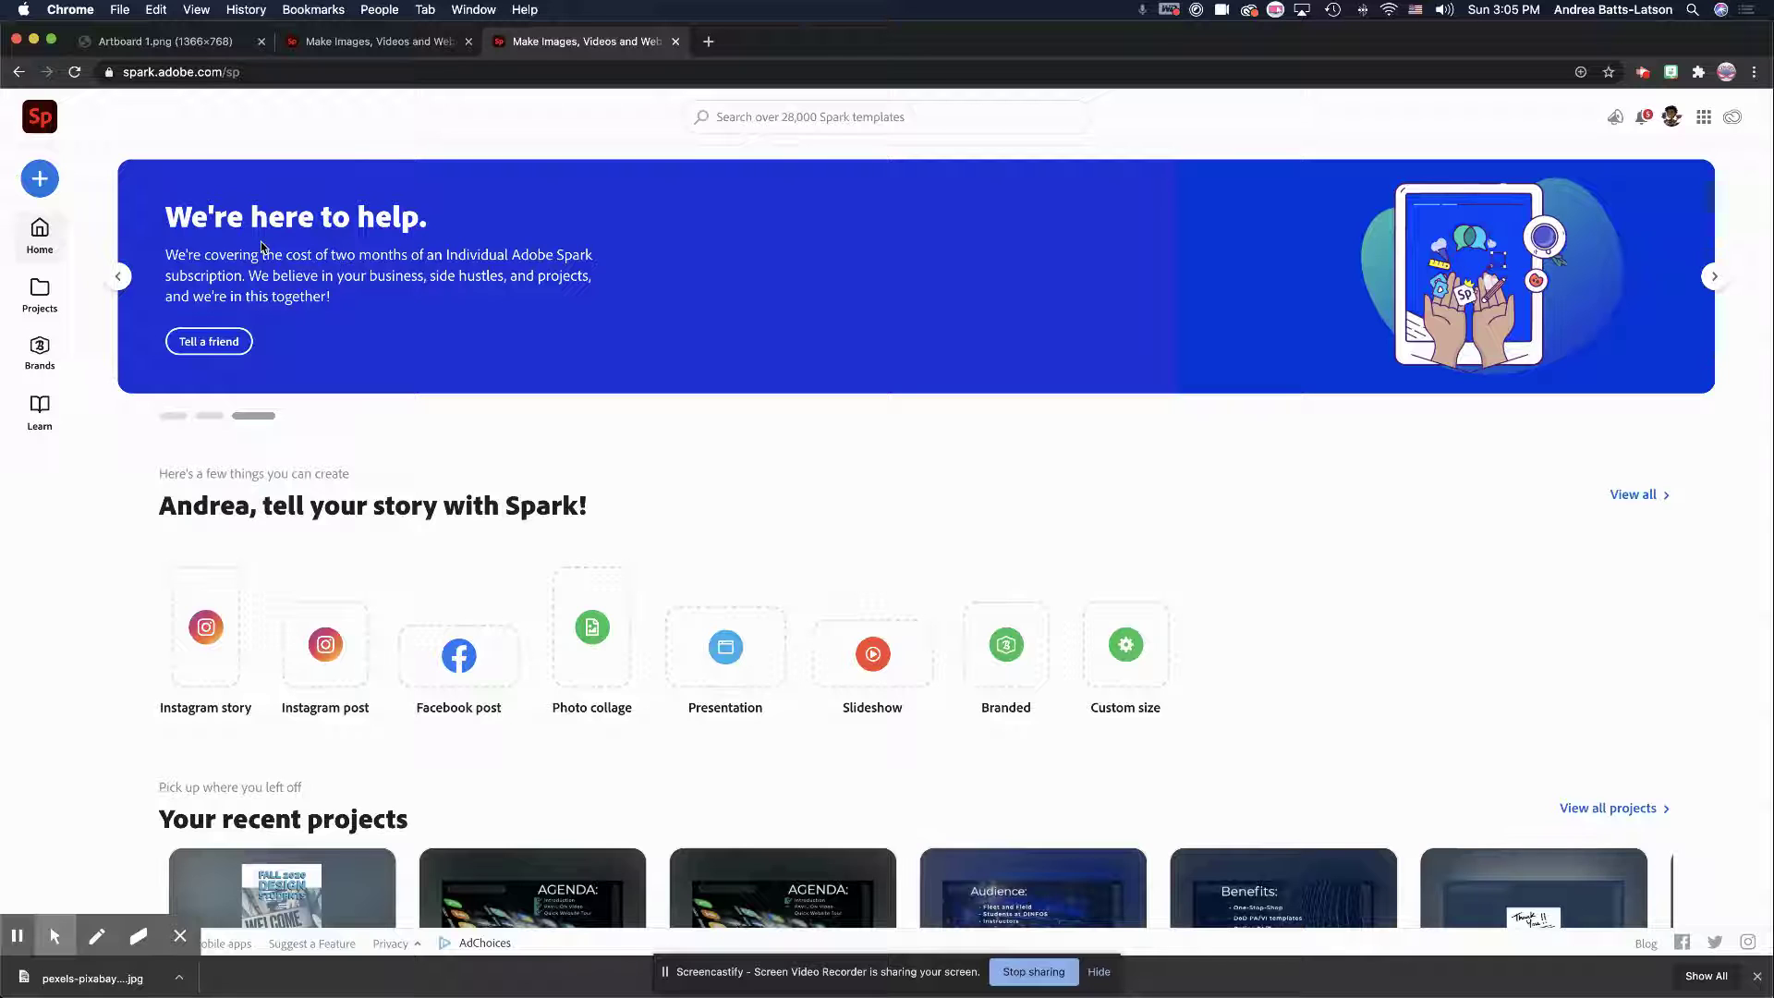
Step: Examine the home page's creation options, recent projects and templates, and check the already open battery reminder post before returning to the home page
scroll(526, 406, "down", 3)
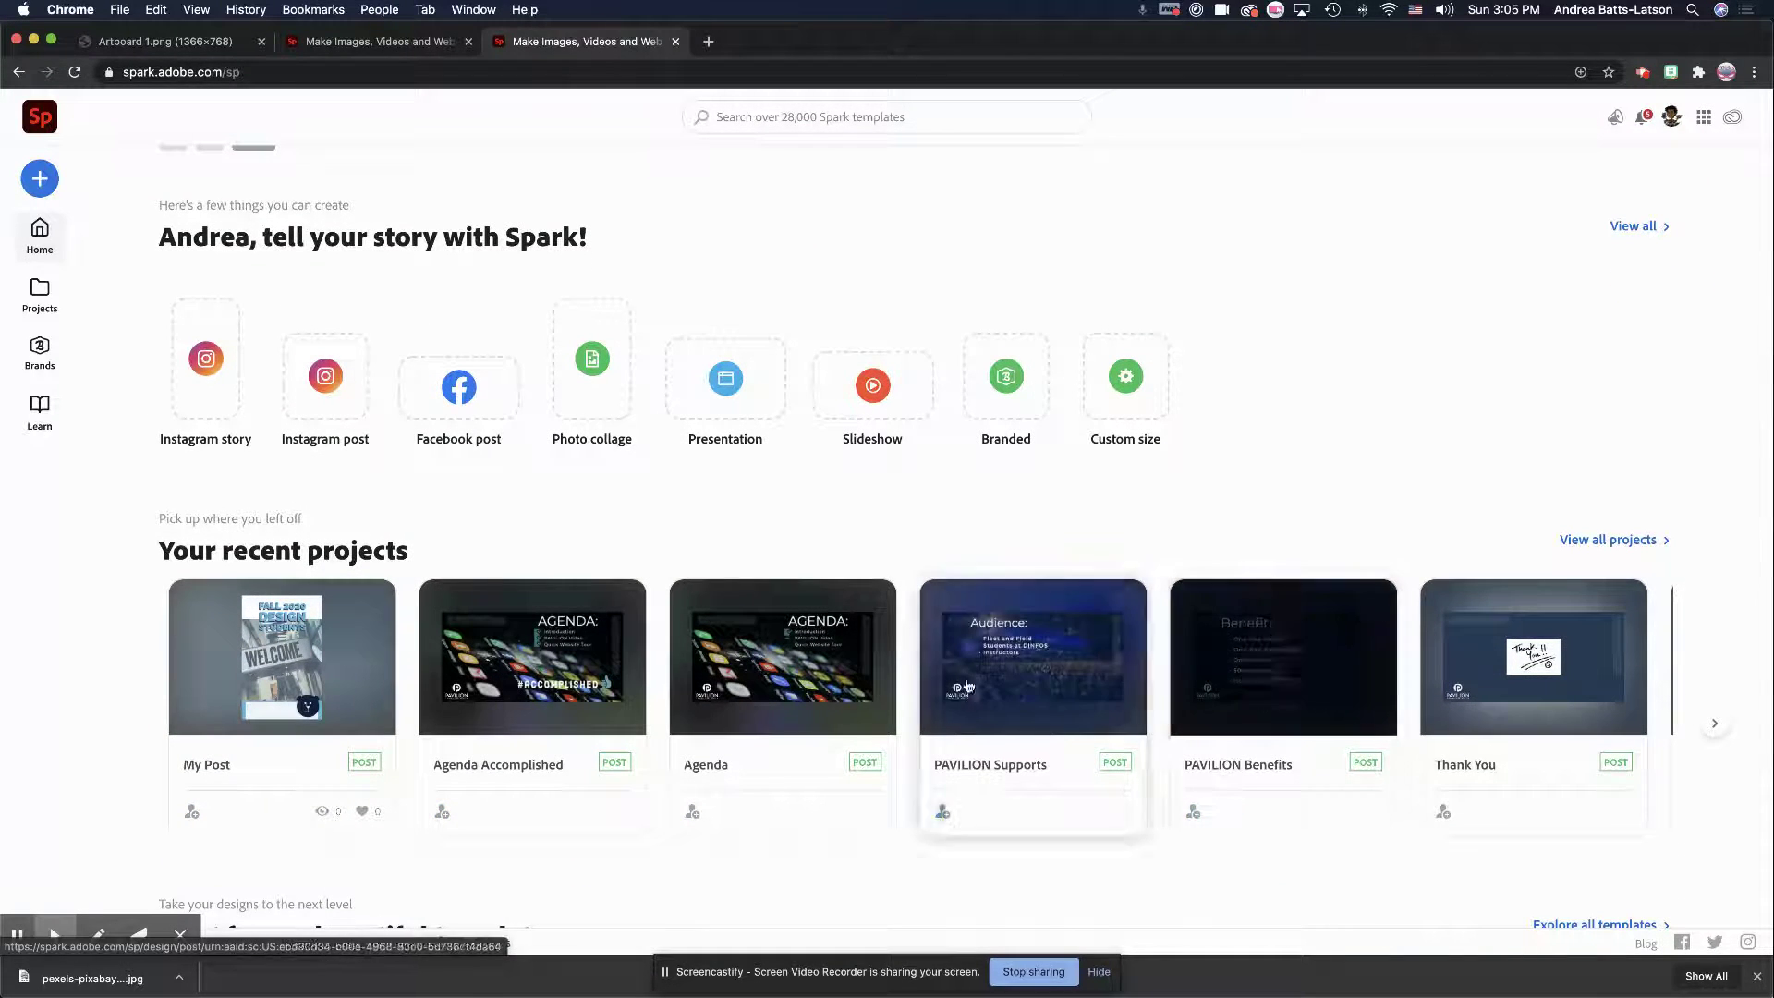
scroll(248, 671, "down", 4)
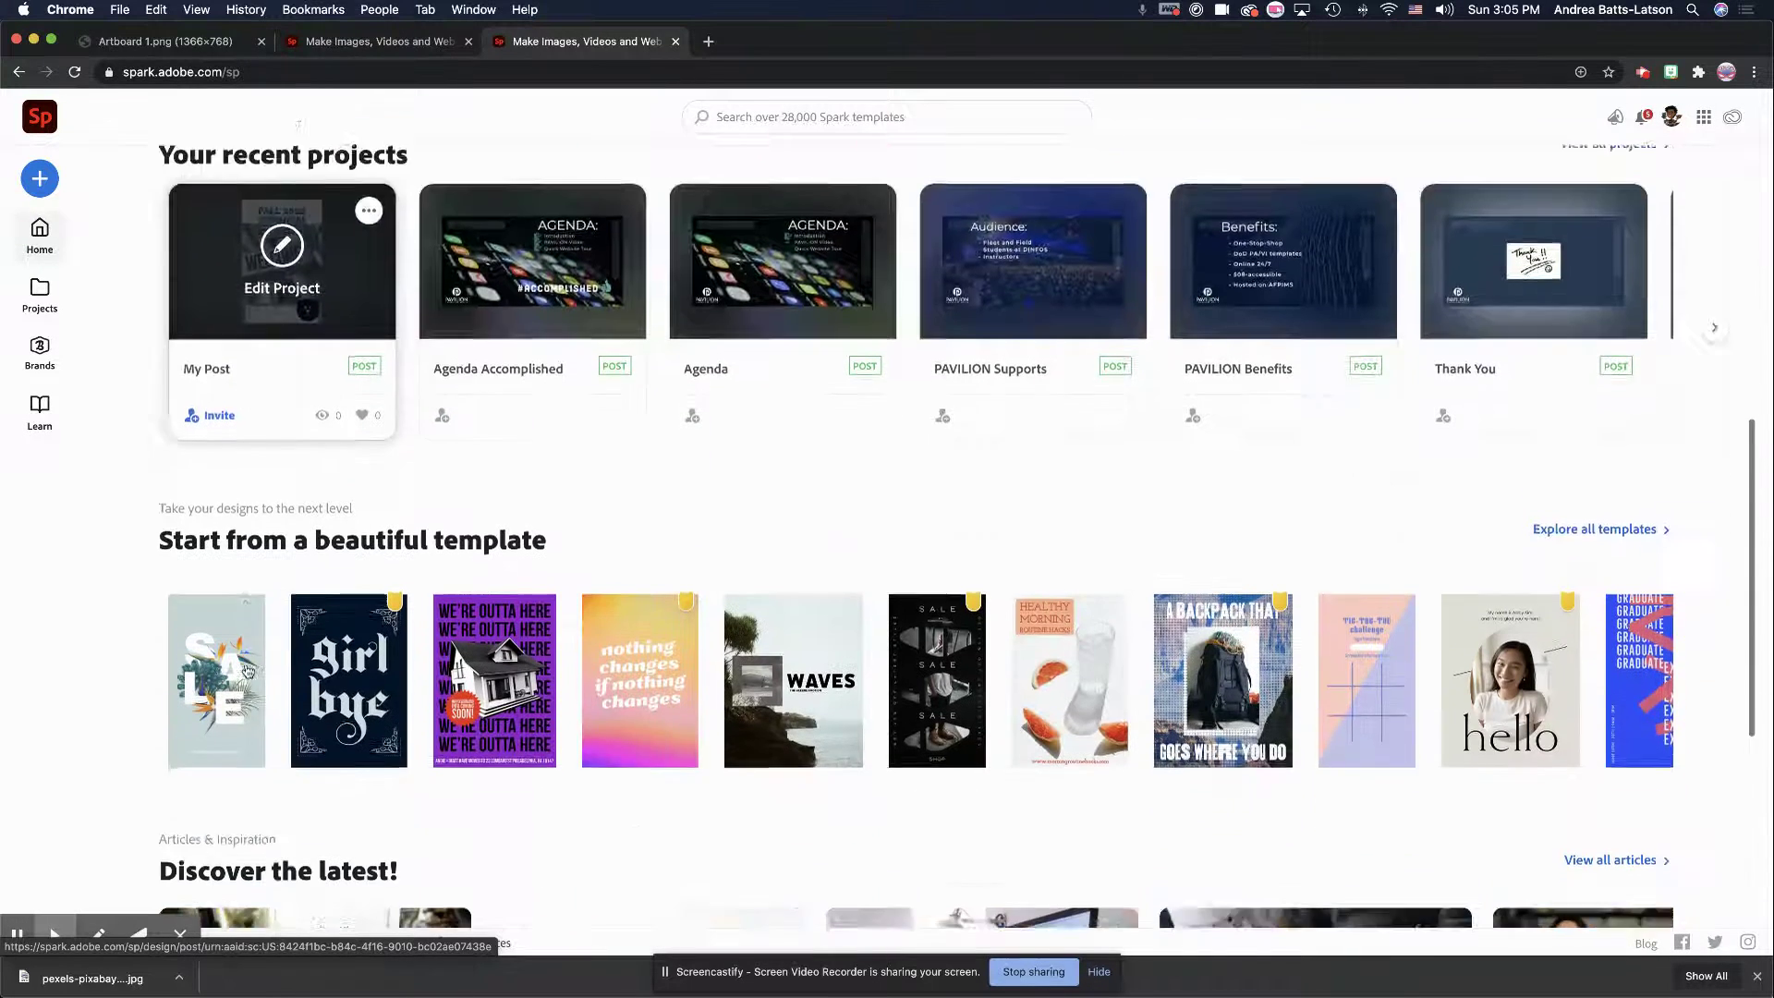
scroll(248, 672, "down", 3)
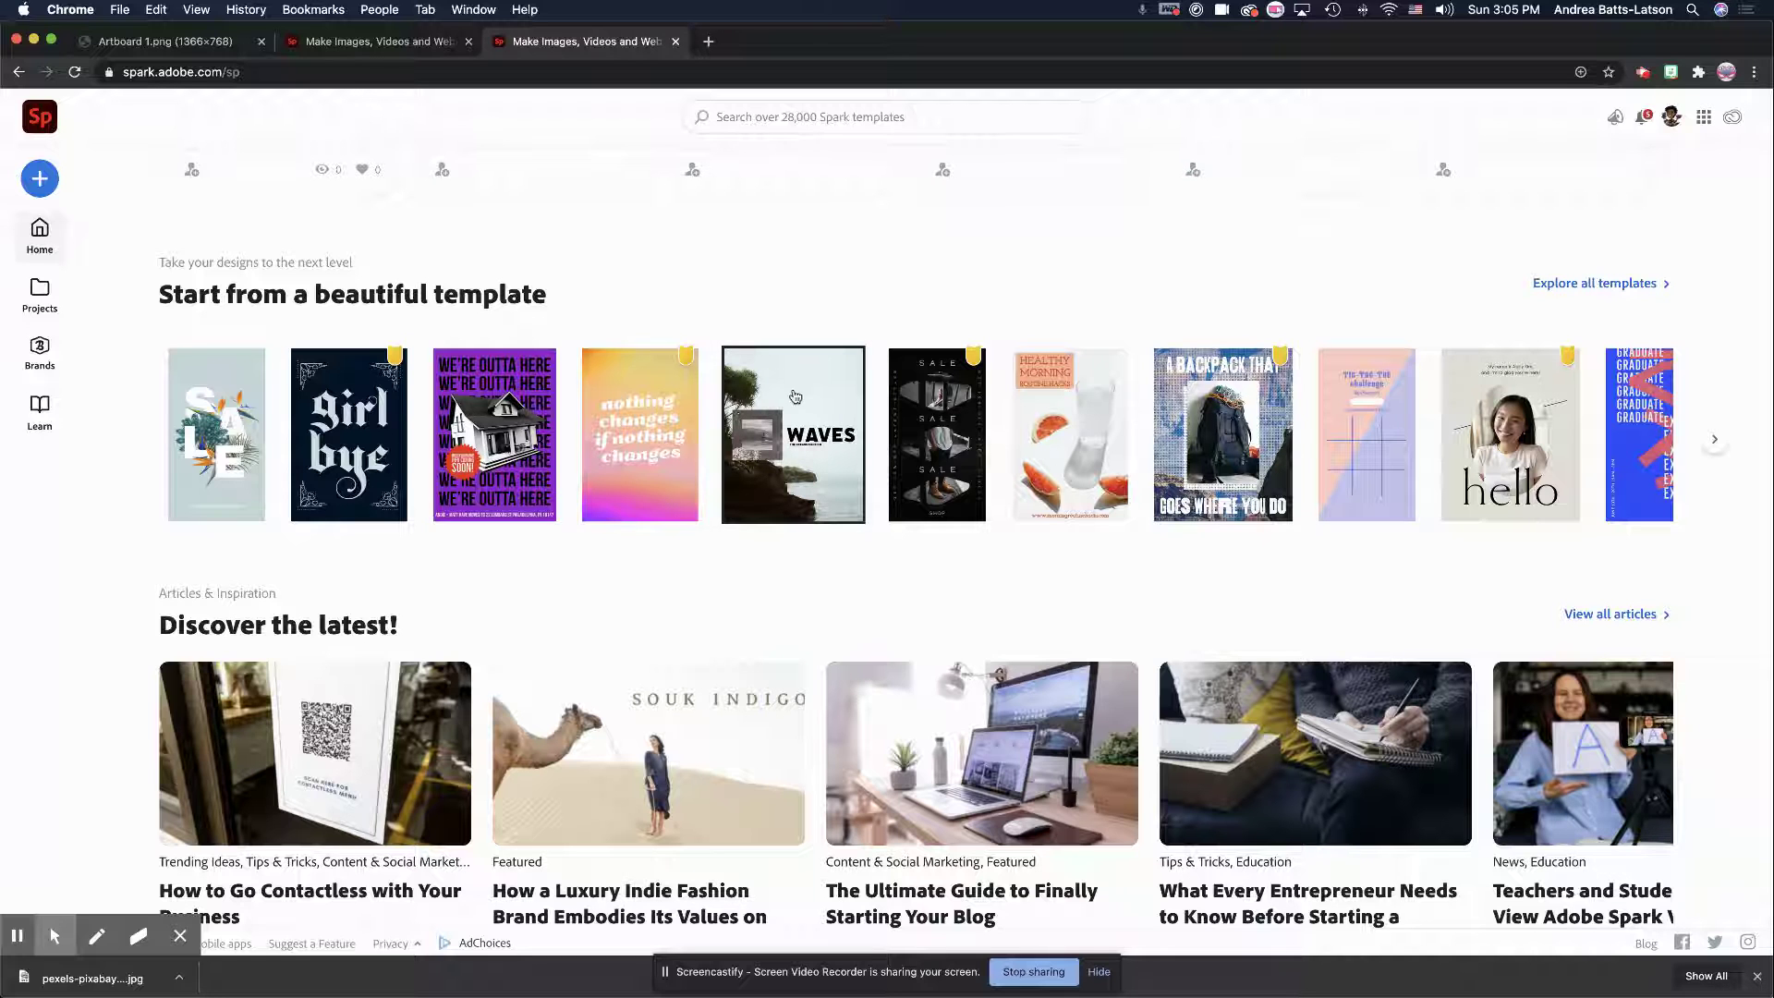
scroll(750, 413, "up", 5)
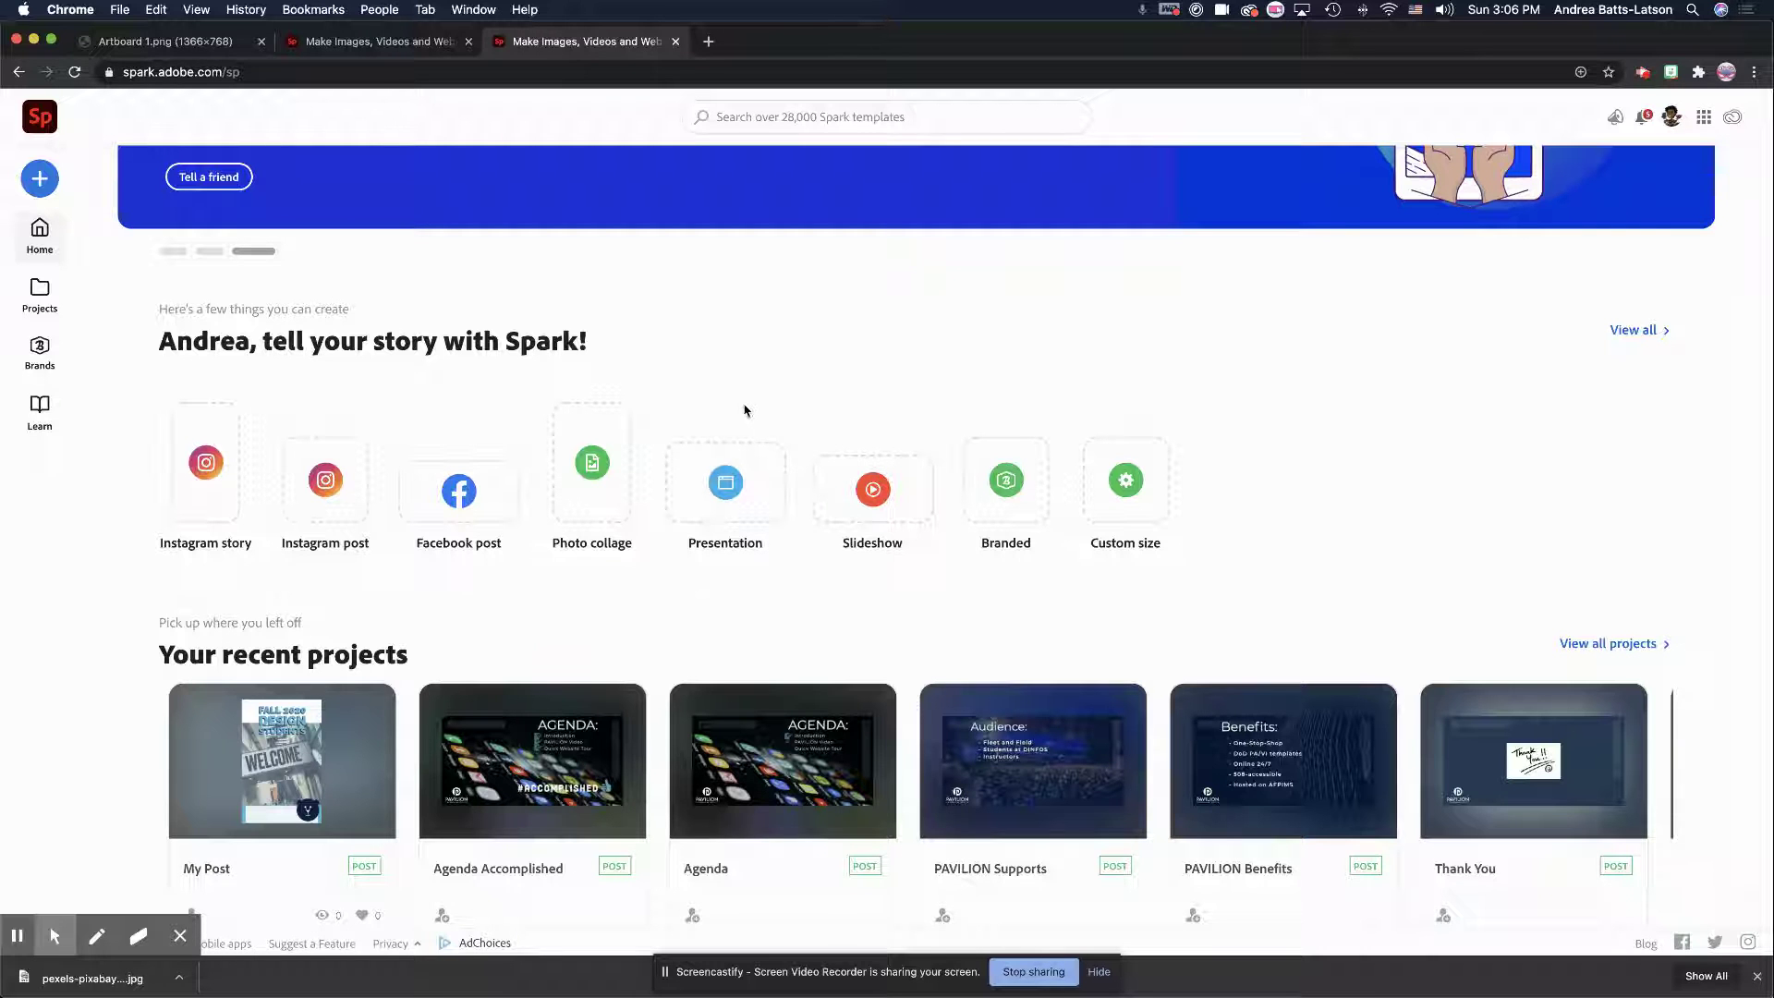
scroll(428, 568, "down", 3)
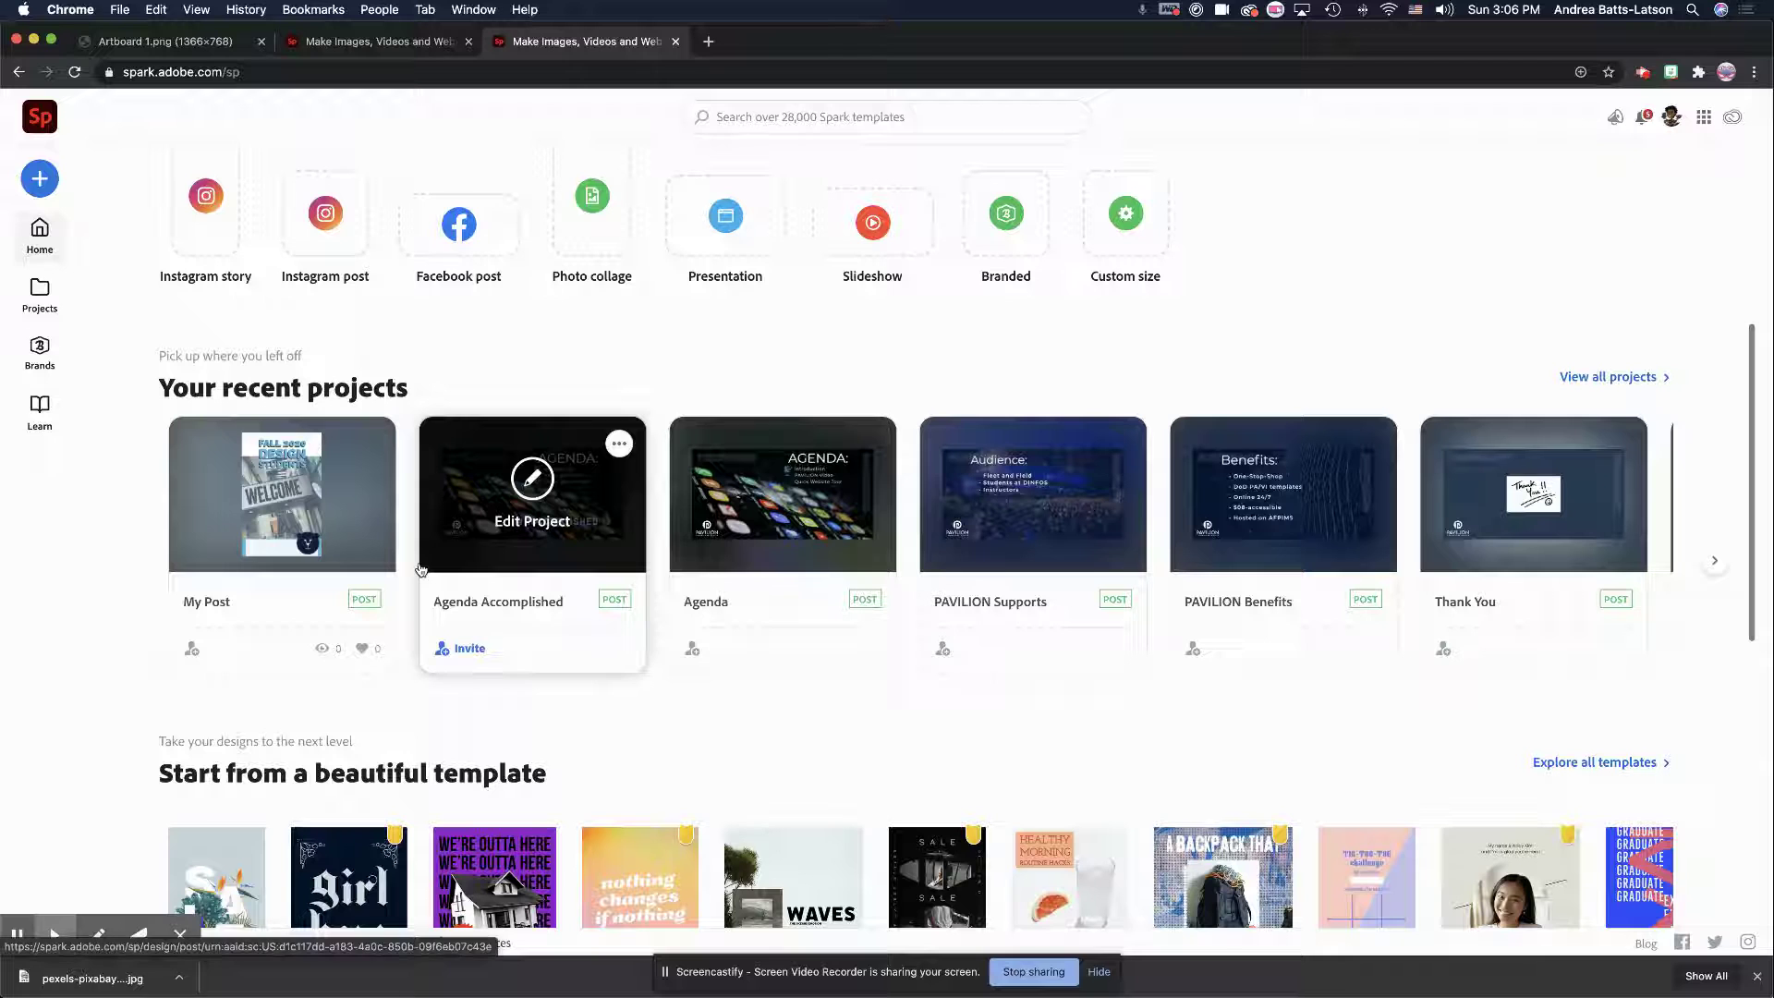
left_click(367, 44)
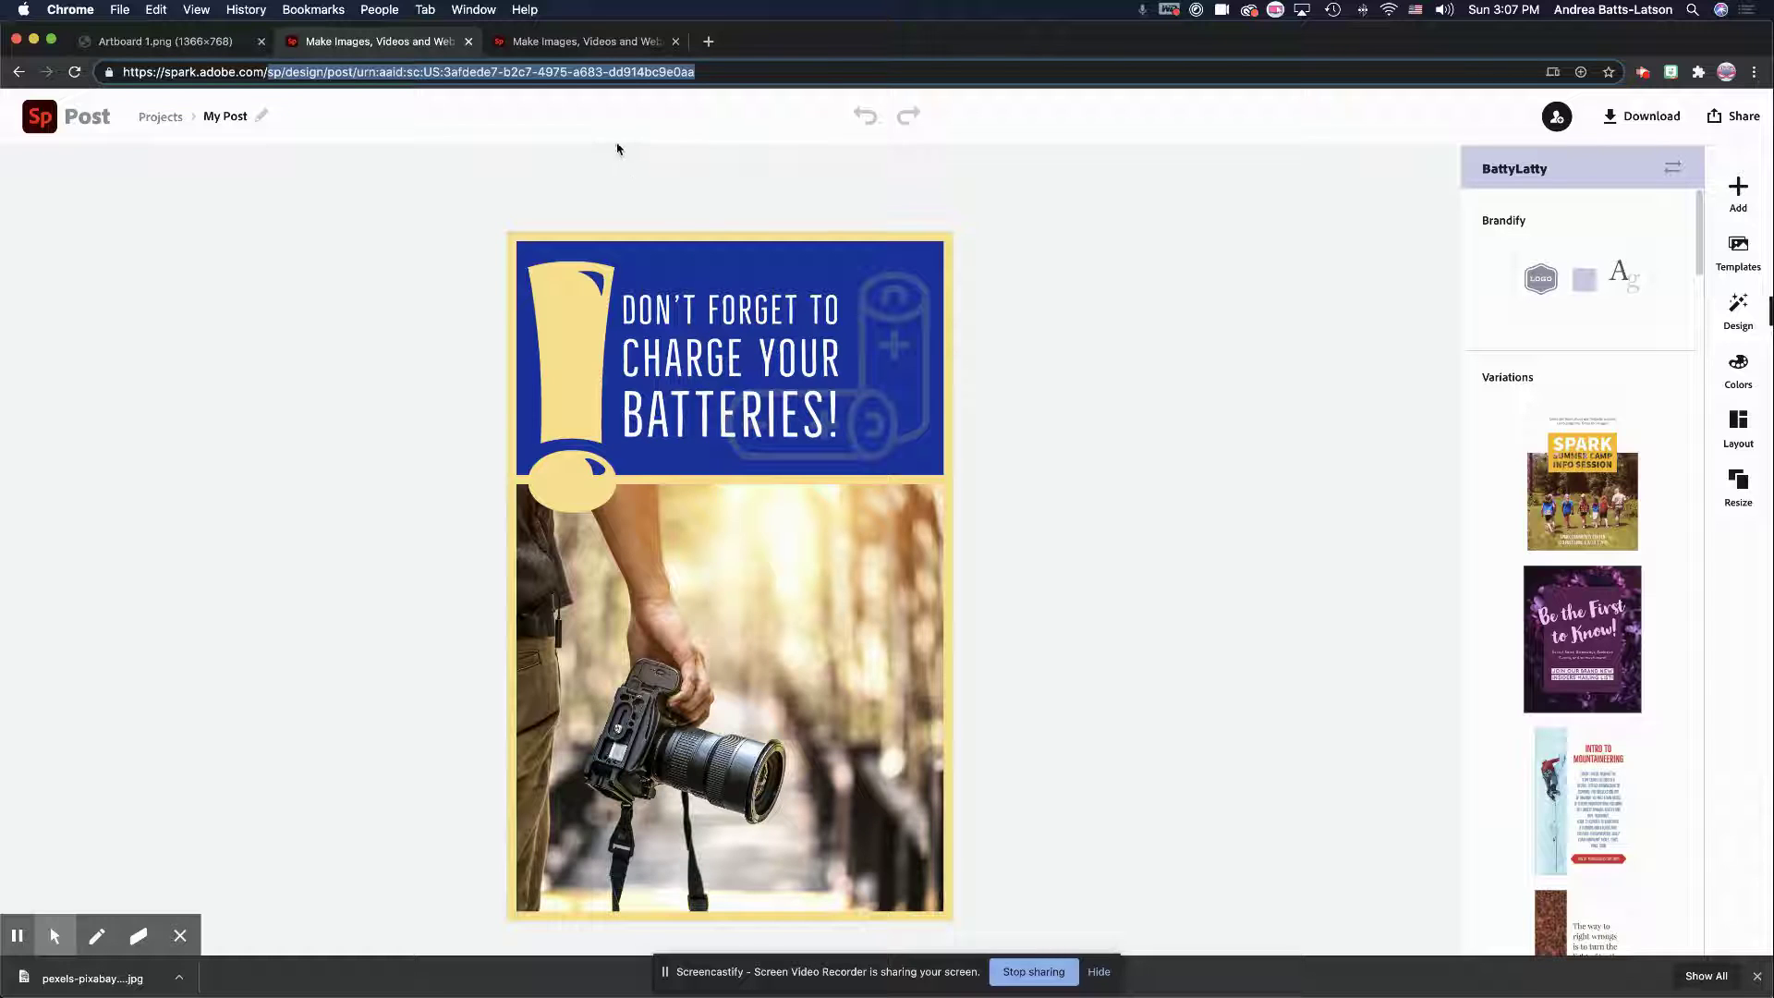
left_click(570, 47)
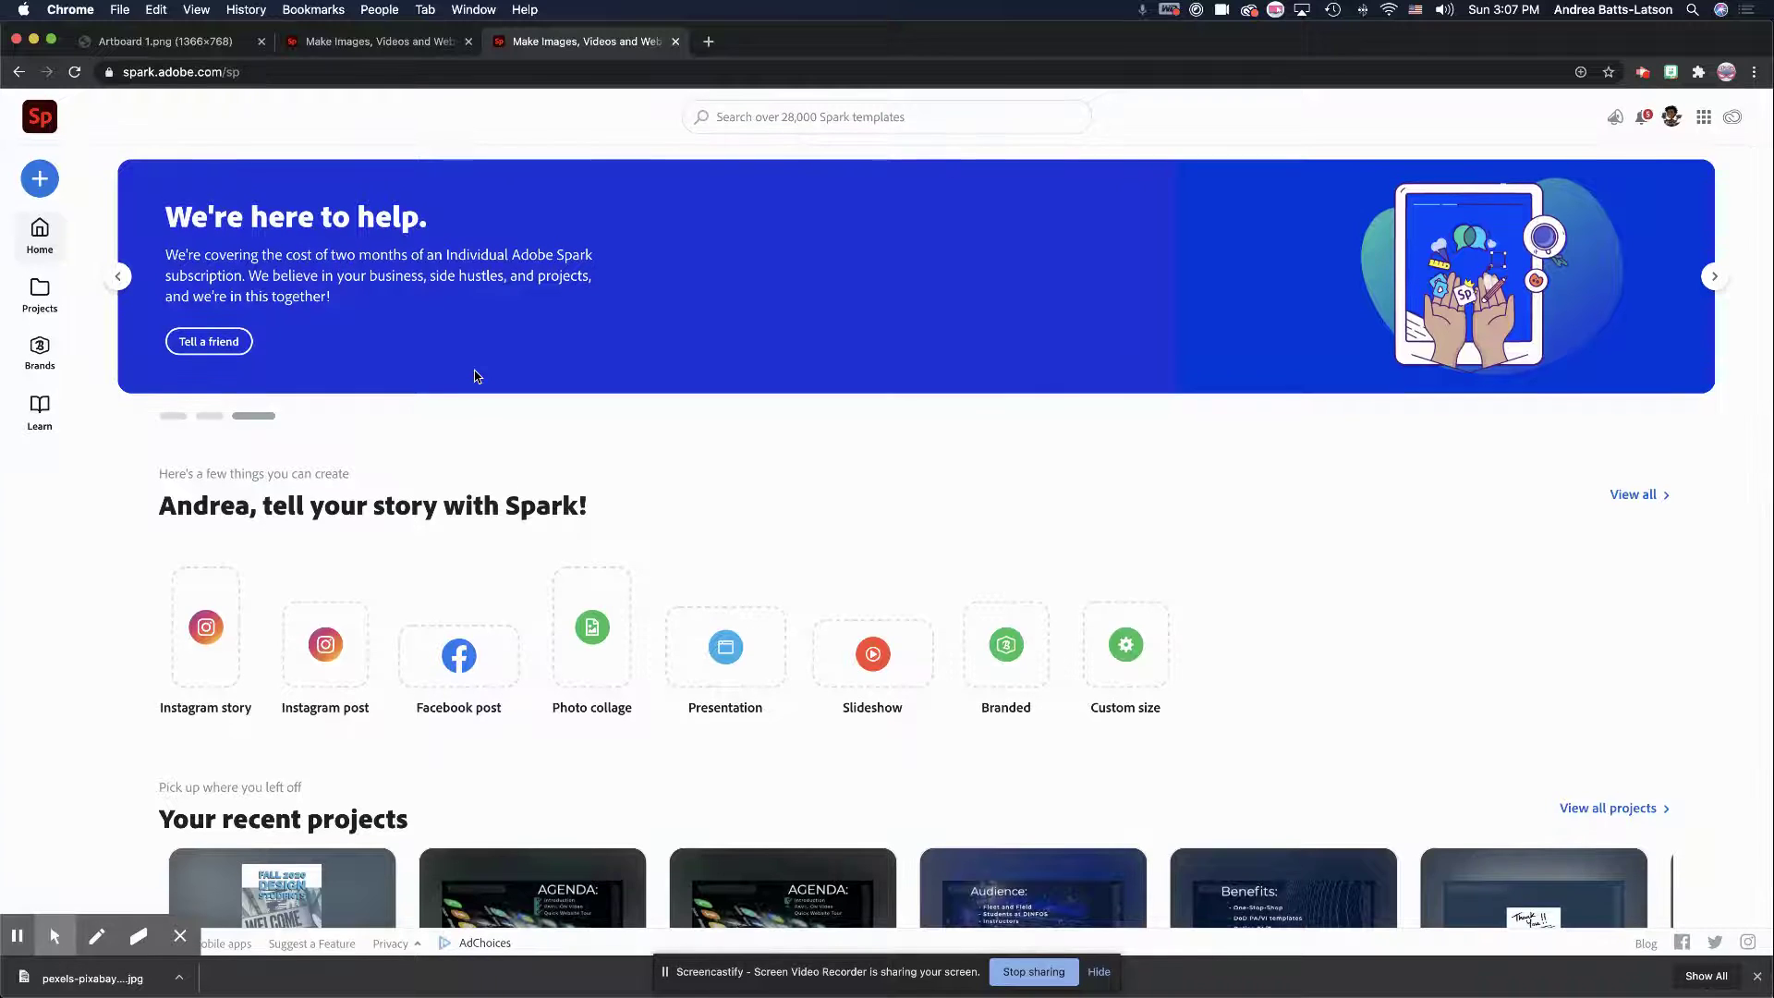
Step: Review the home page from the creation options down through recent projects, starter templates and the latest articles
scroll(175, 582, "down", 5)
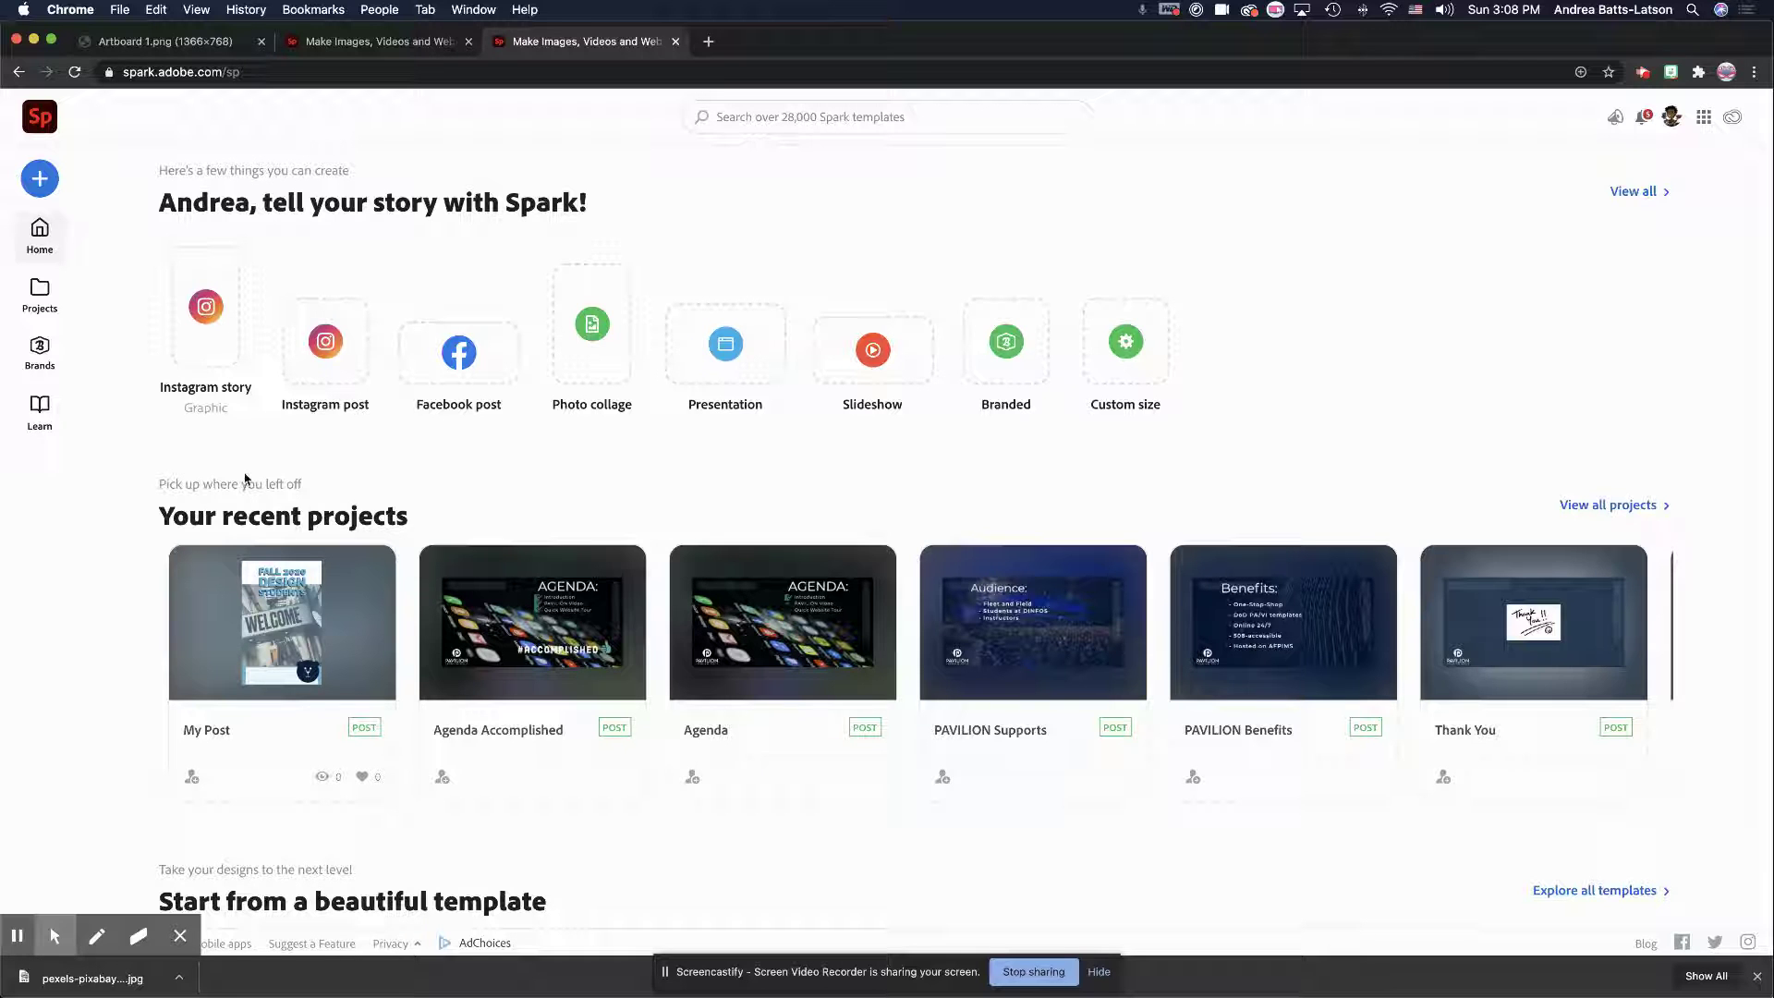
scroll(305, 548, "down", 7)
scroll(306, 547, "down", 2)
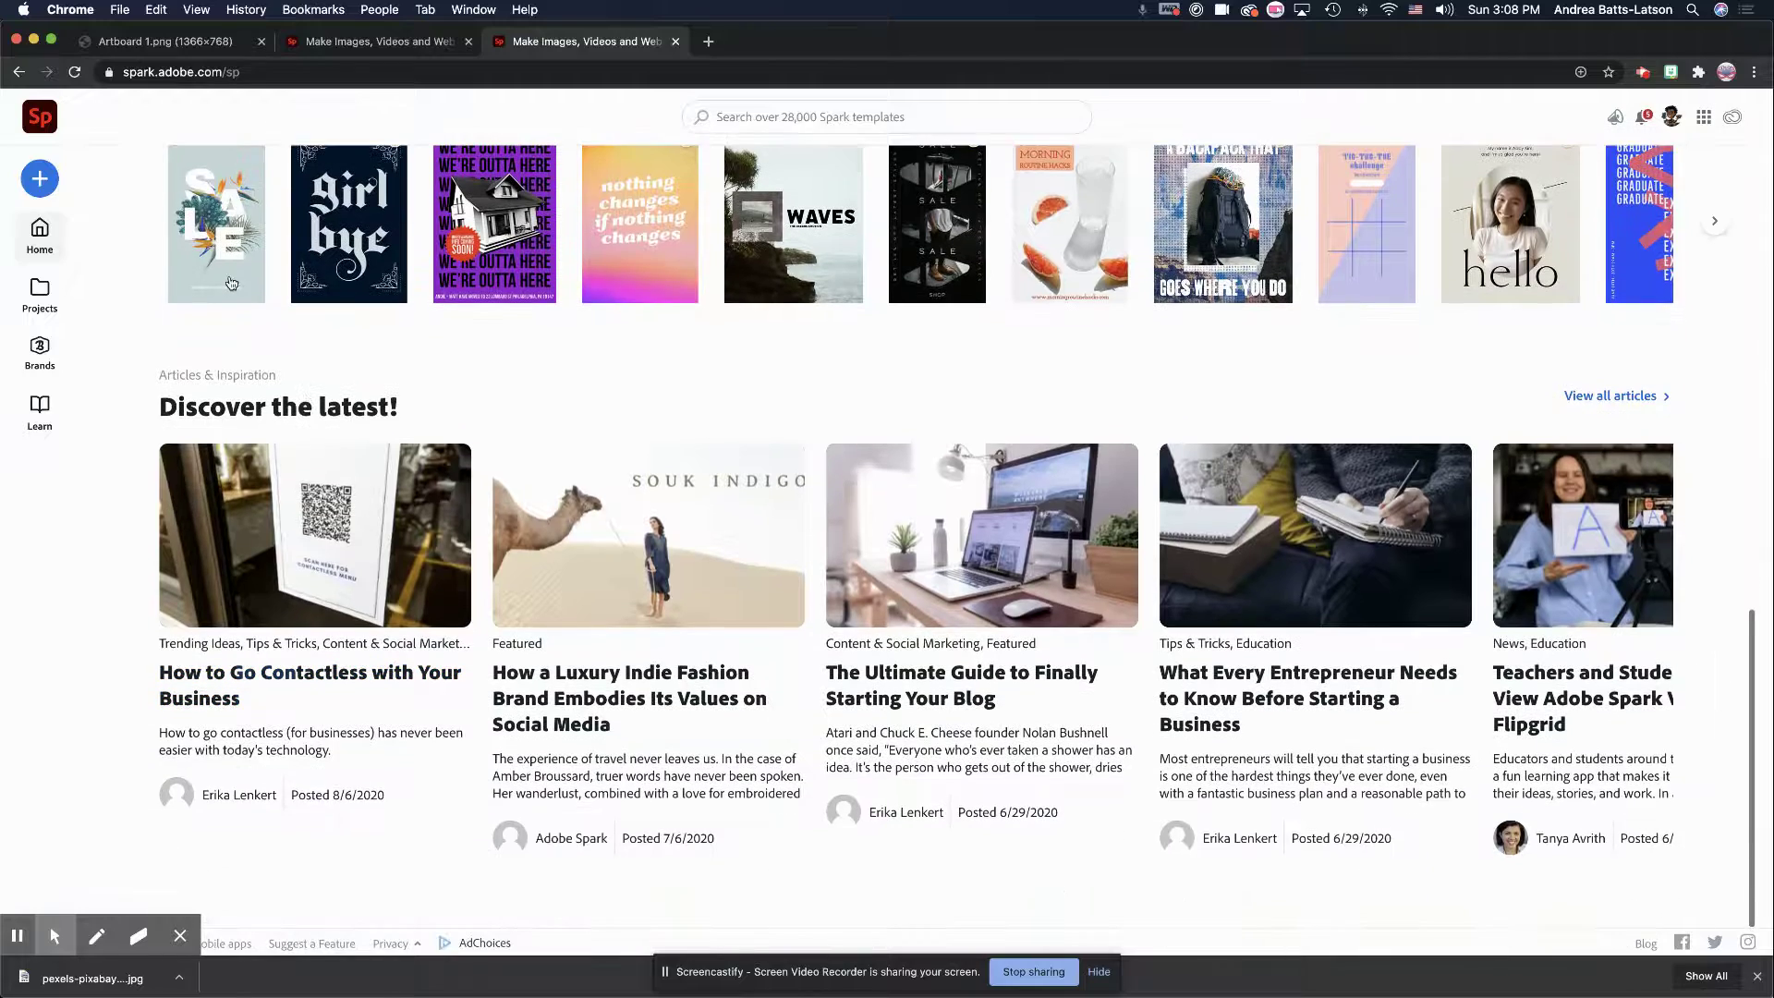
scroll(231, 284, "up", 8)
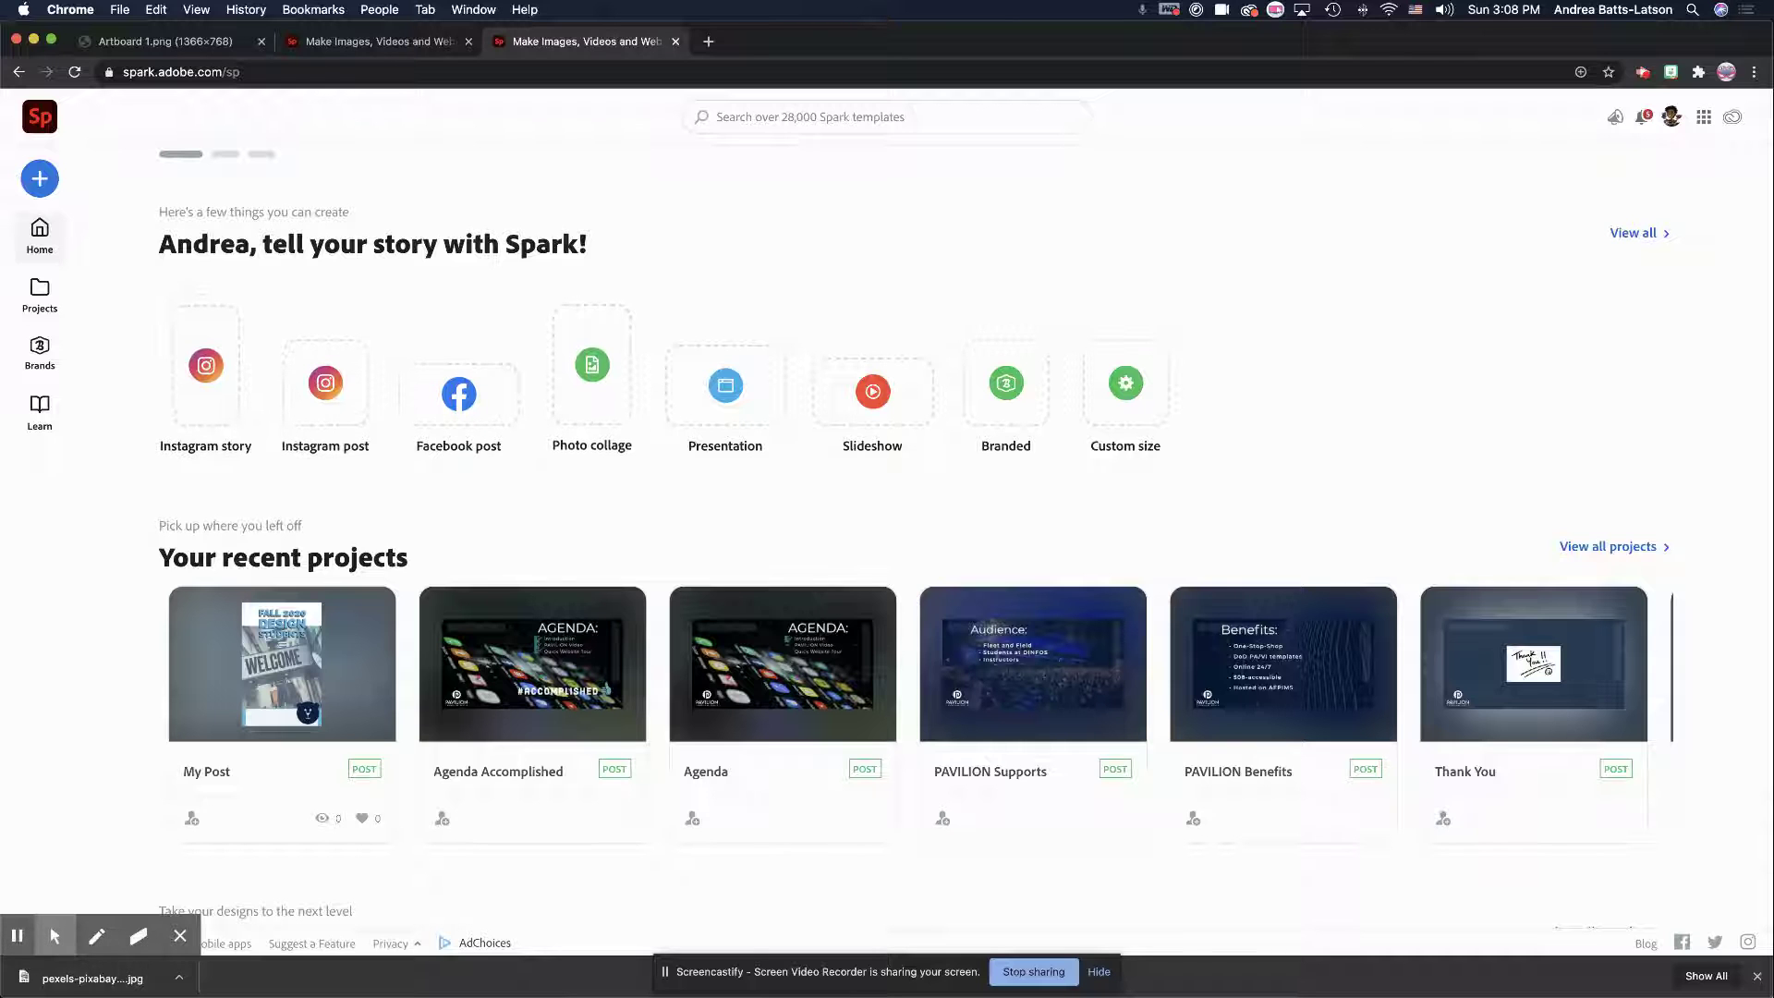
scroll(1592, 357, "down", 4)
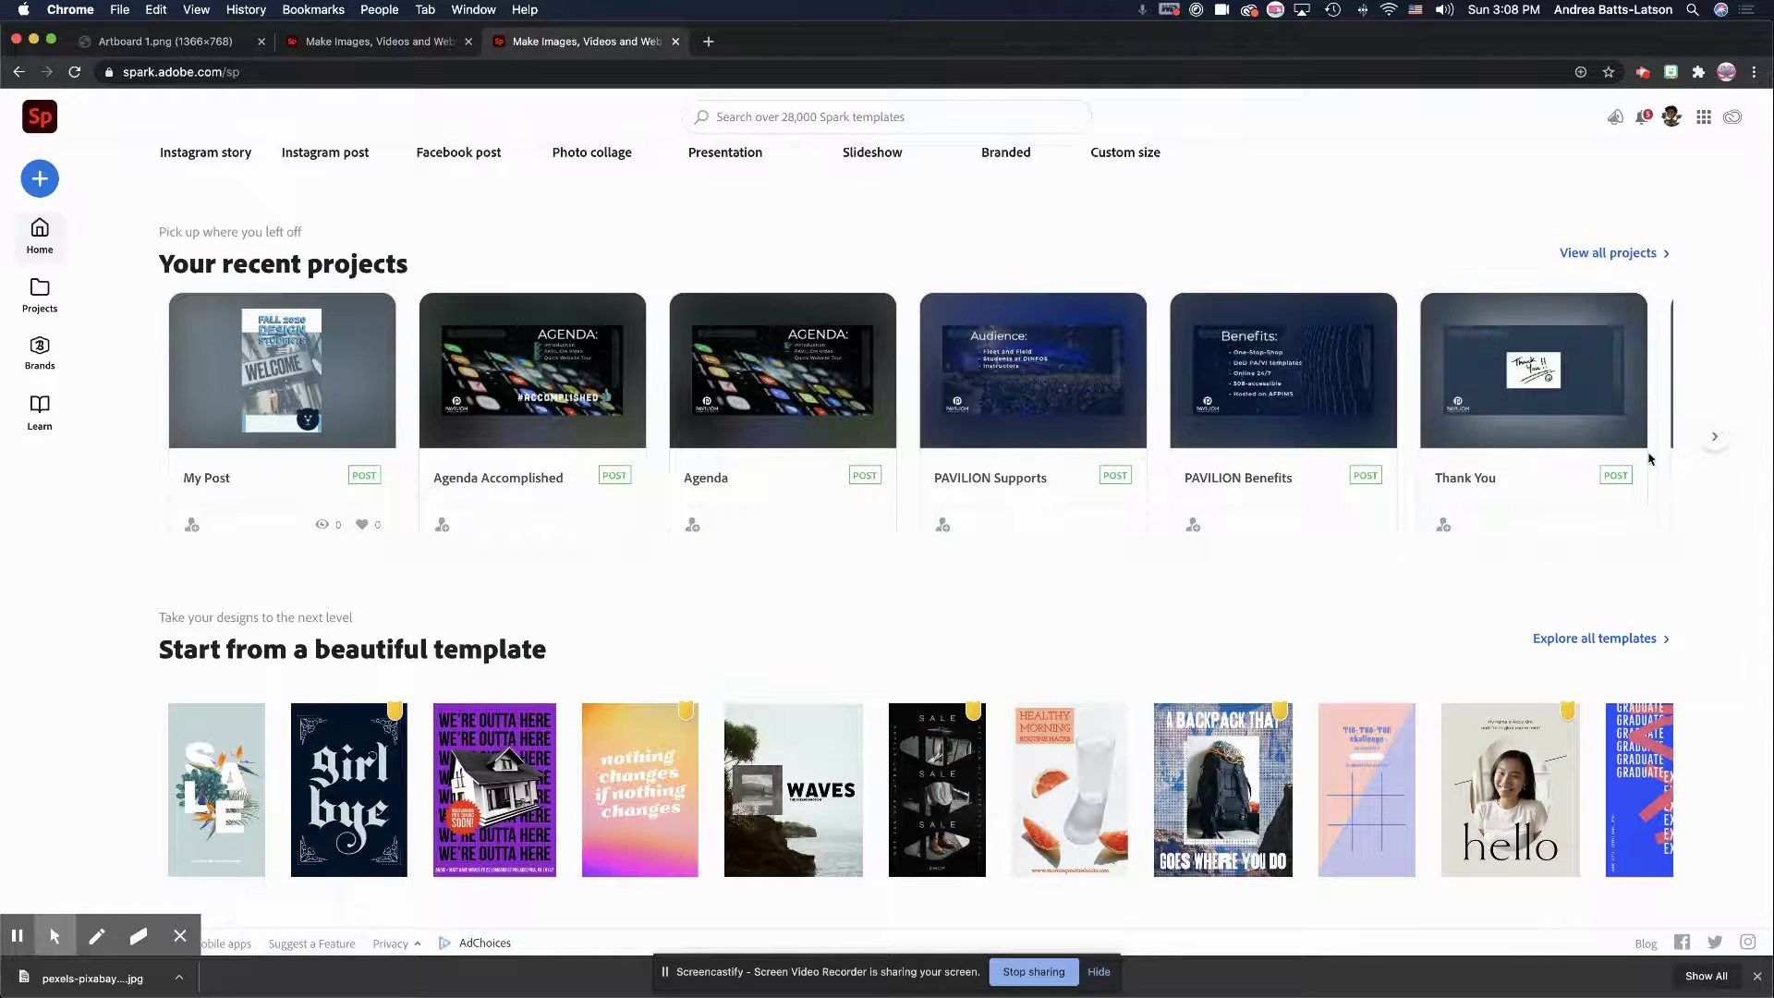
scroll(1647, 453, "down", 2)
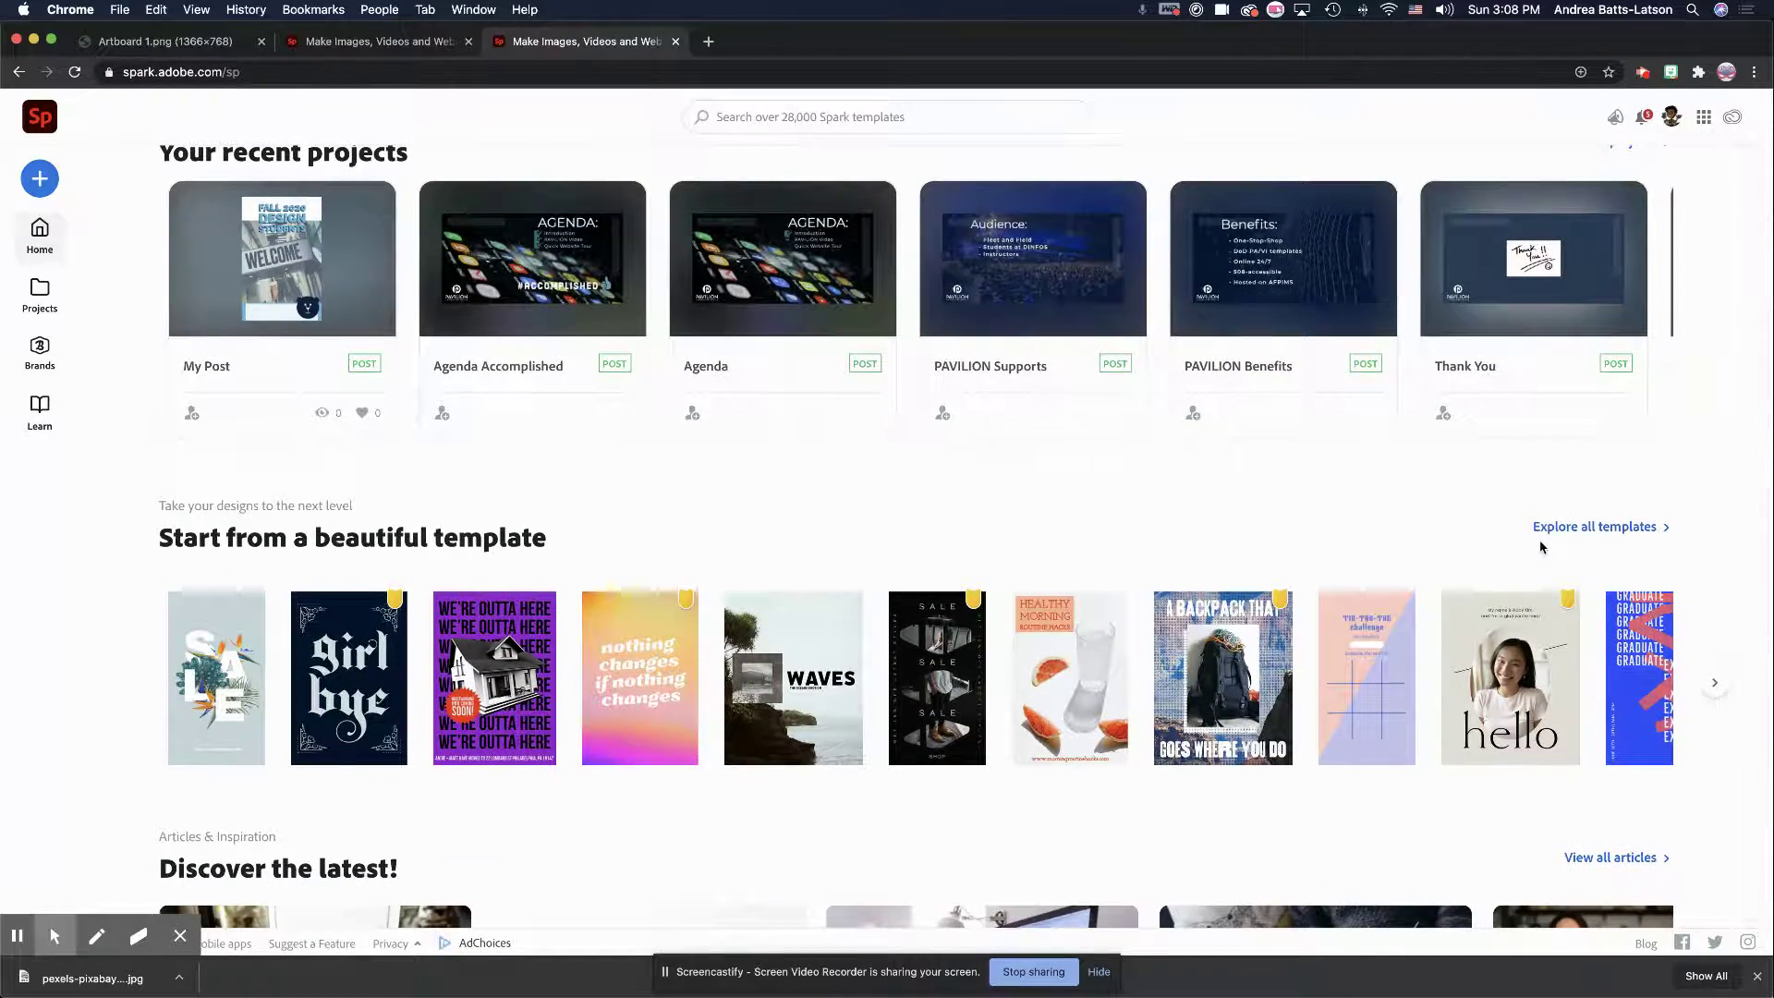
scroll(1540, 546, "down", 3)
scroll(1647, 710, "down", 3)
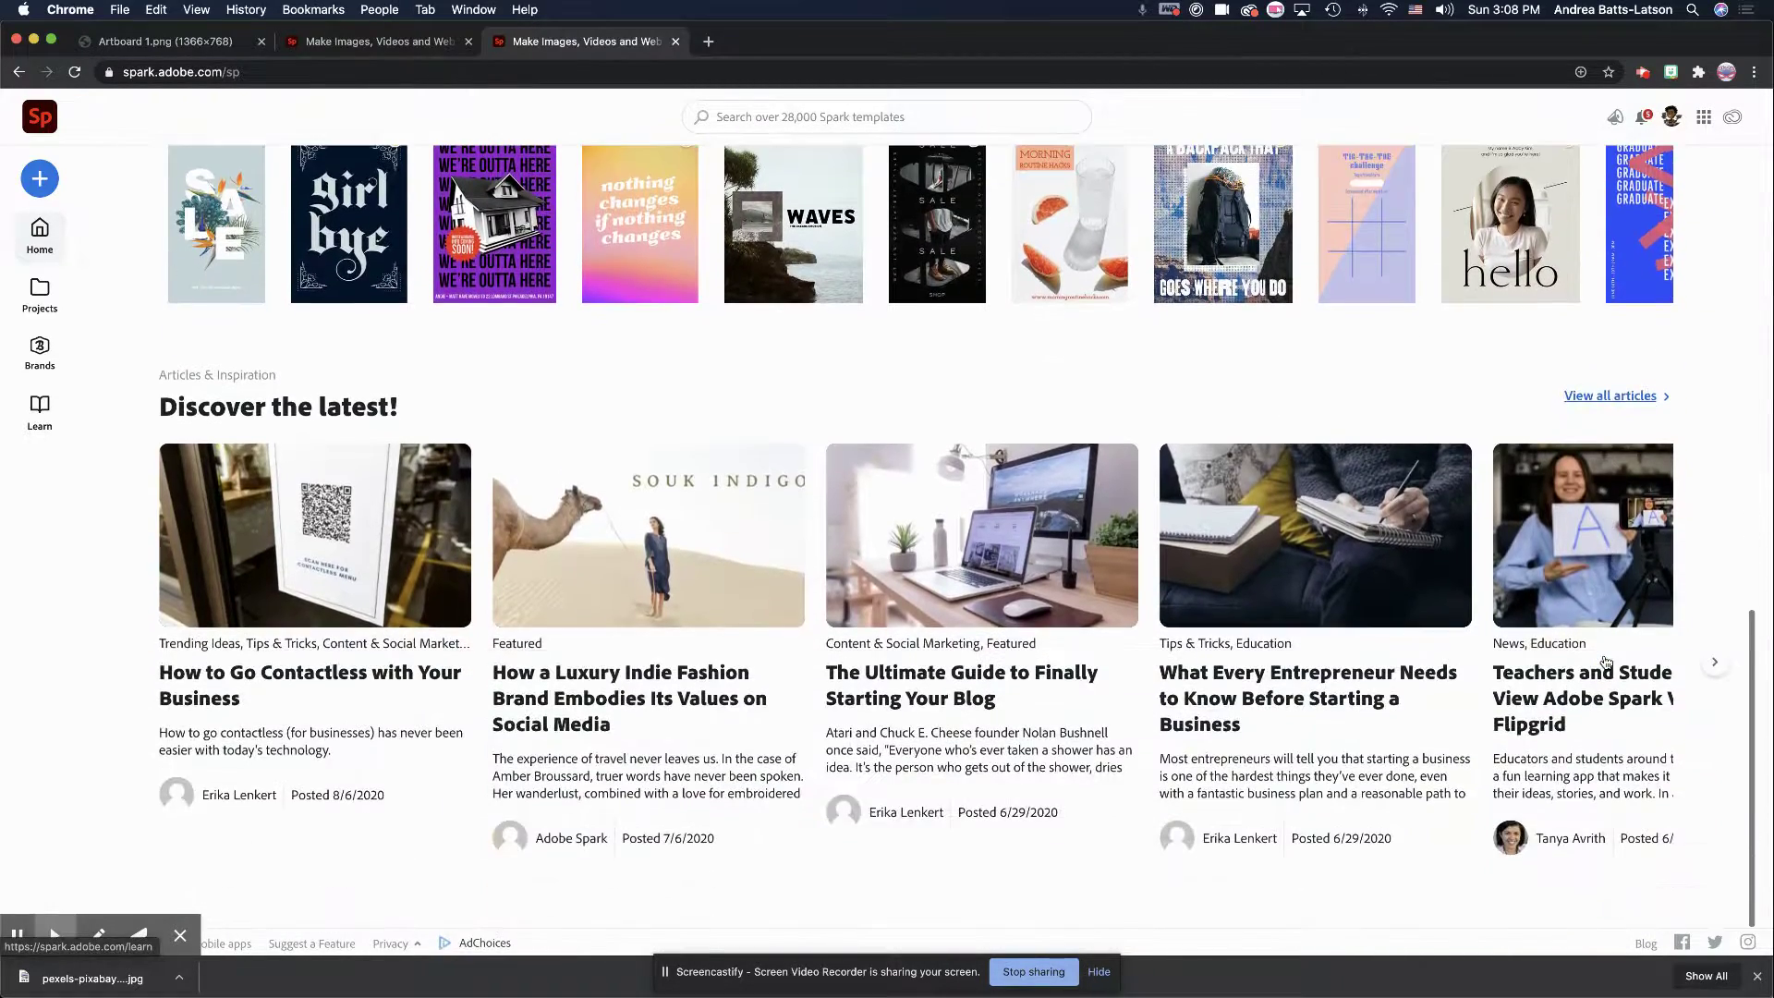
scroll(1663, 693, "up", 10)
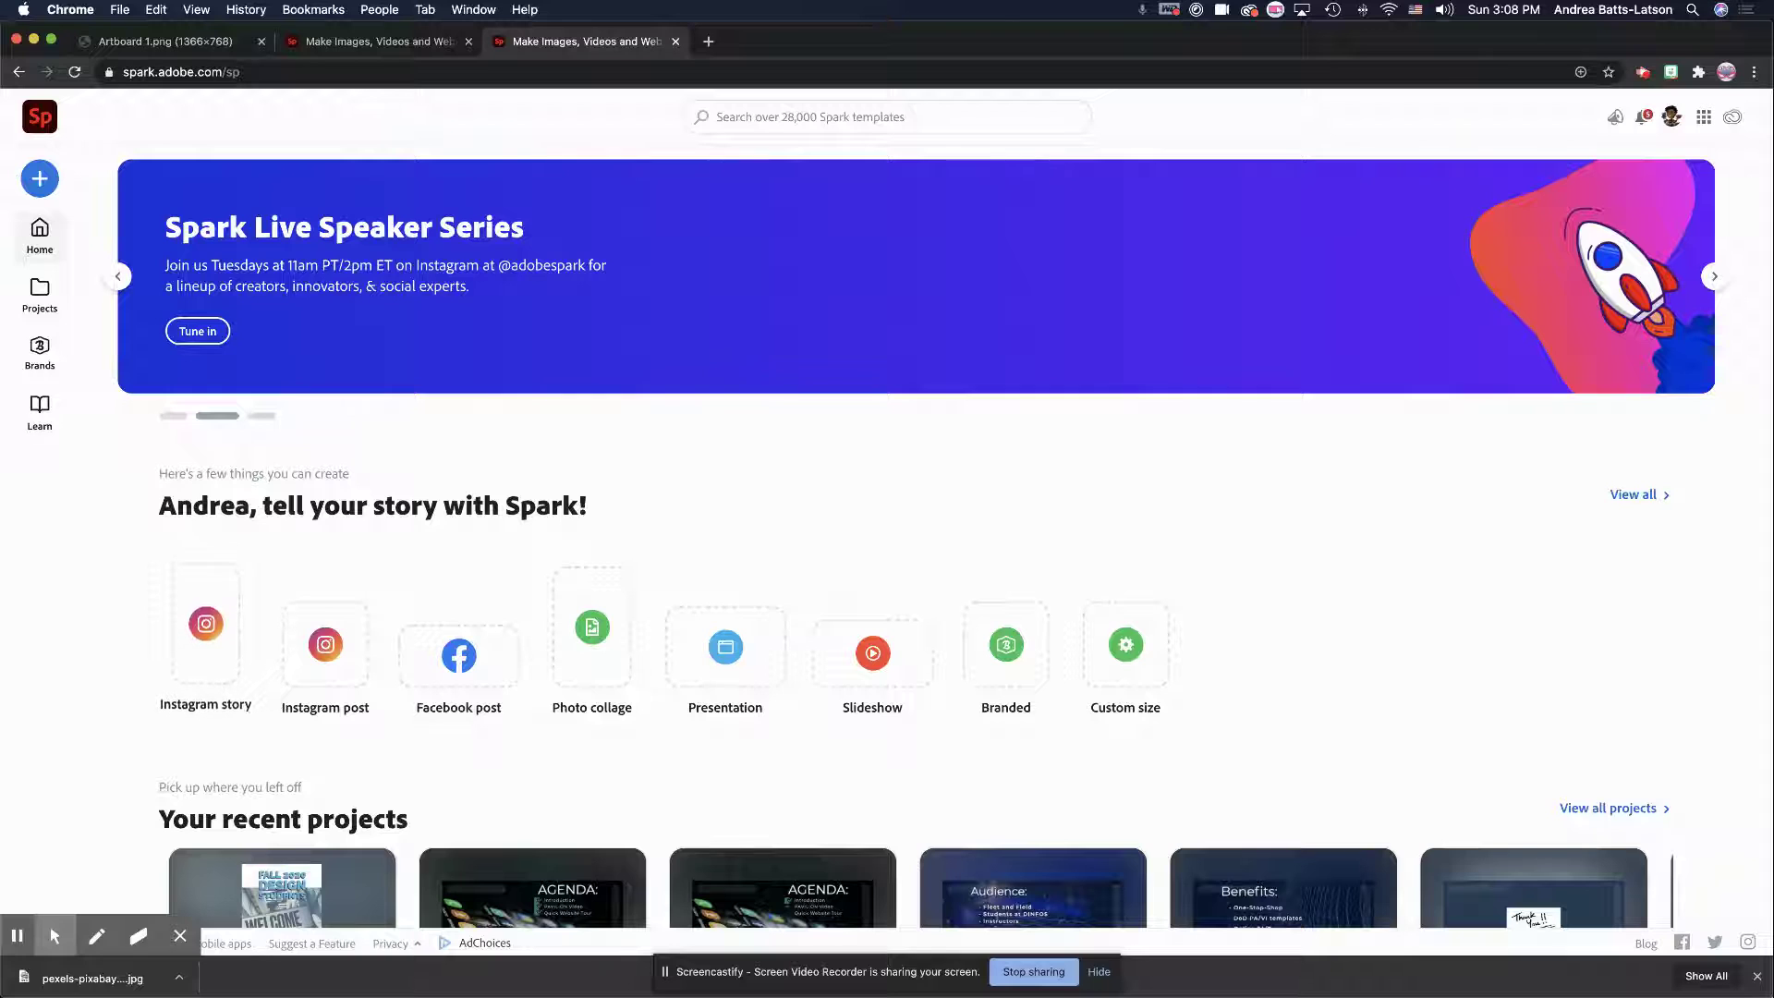
Step: Create a new blank Flyer project and browse the suggested flyer templates
left_click(37, 177)
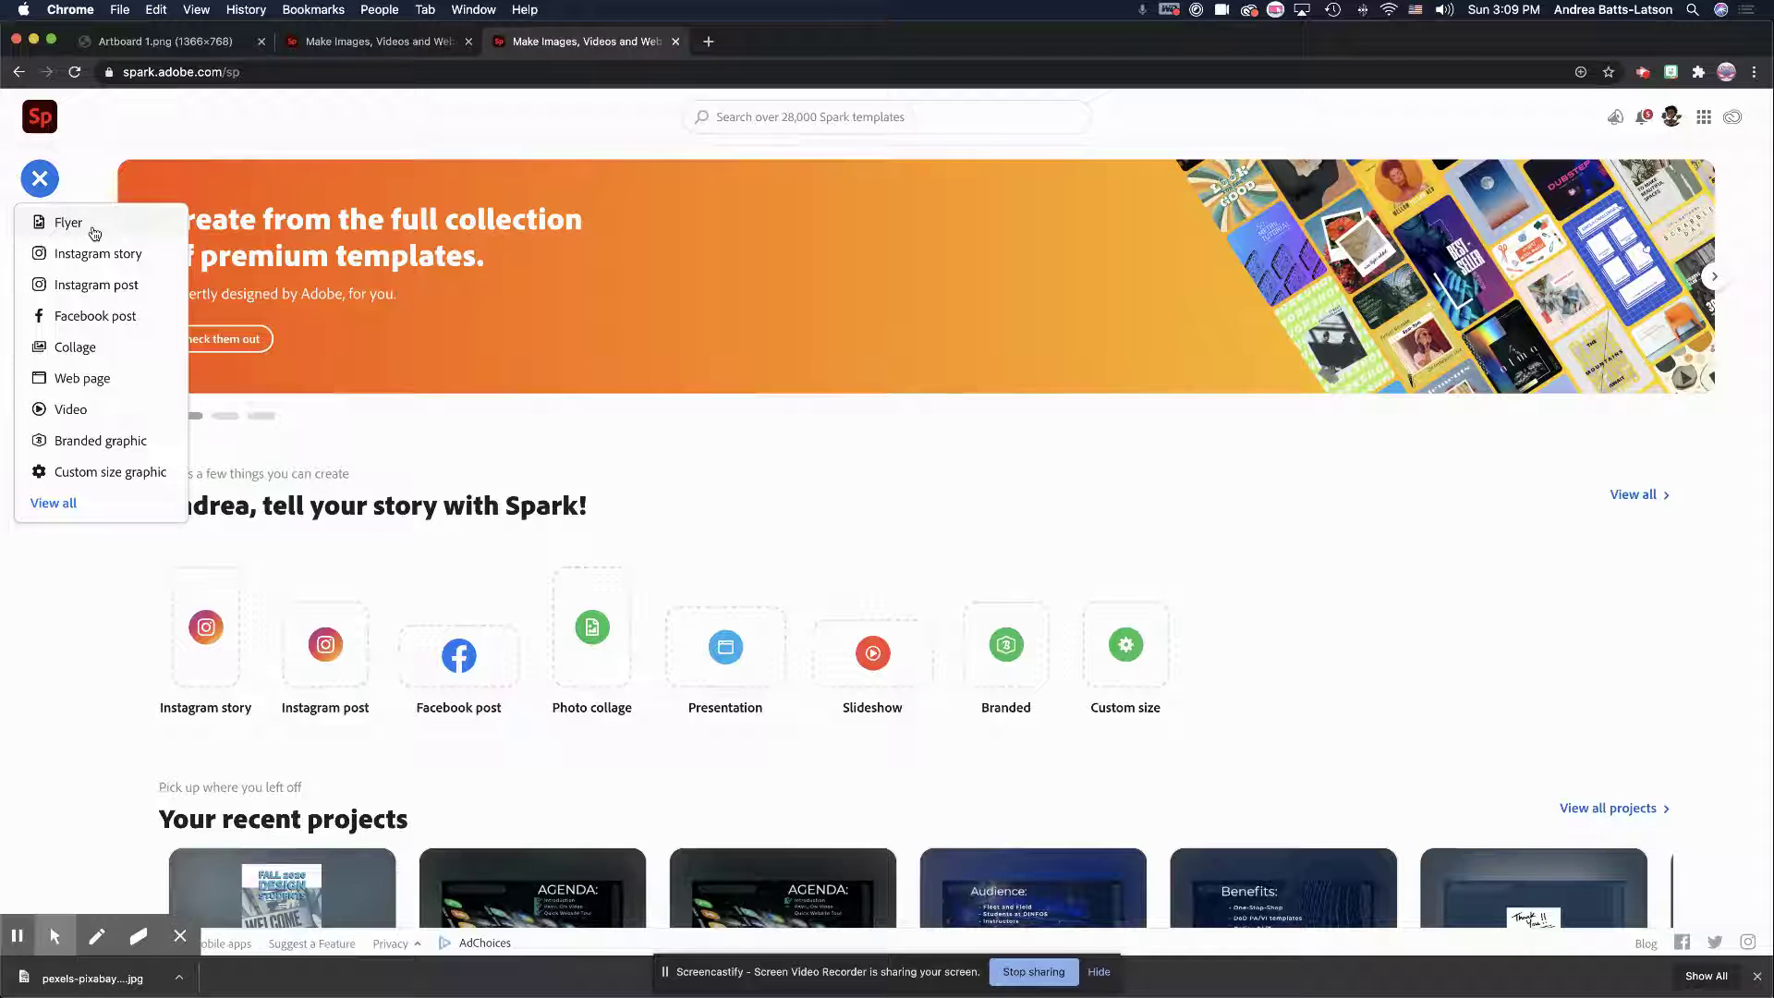
left_click(79, 226)
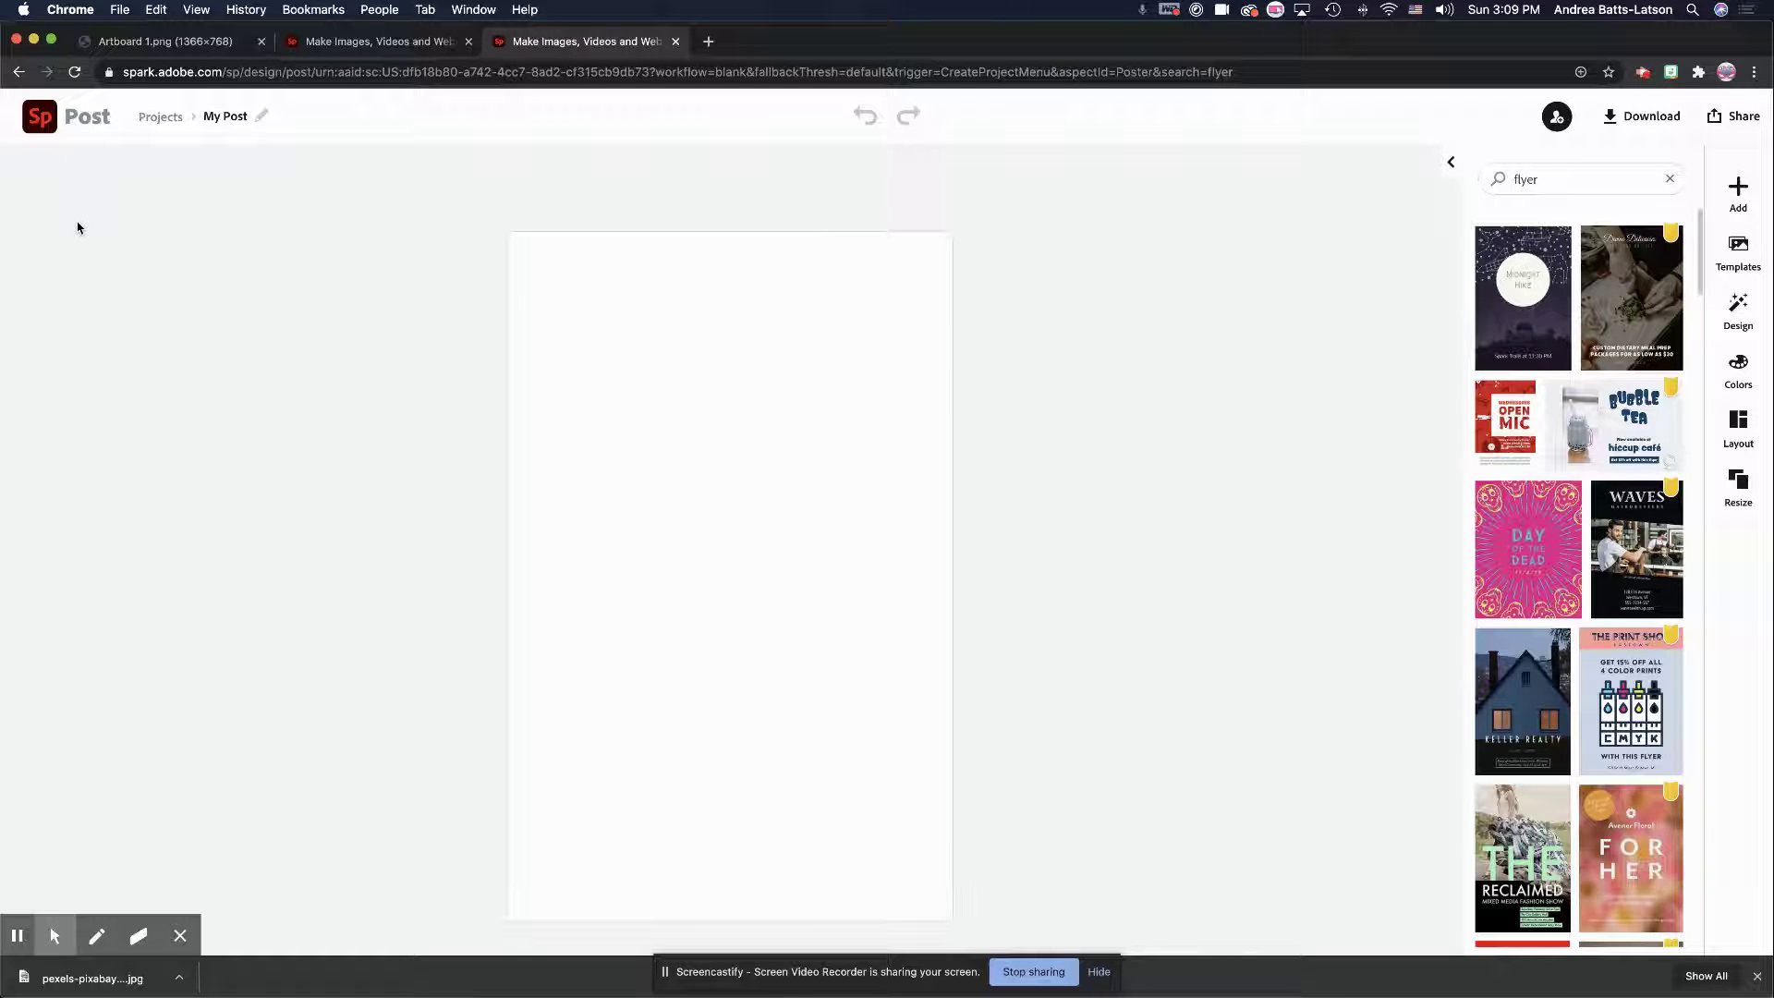
scroll(446, 187, "down", 1)
scroll(369, 188, "up", 1)
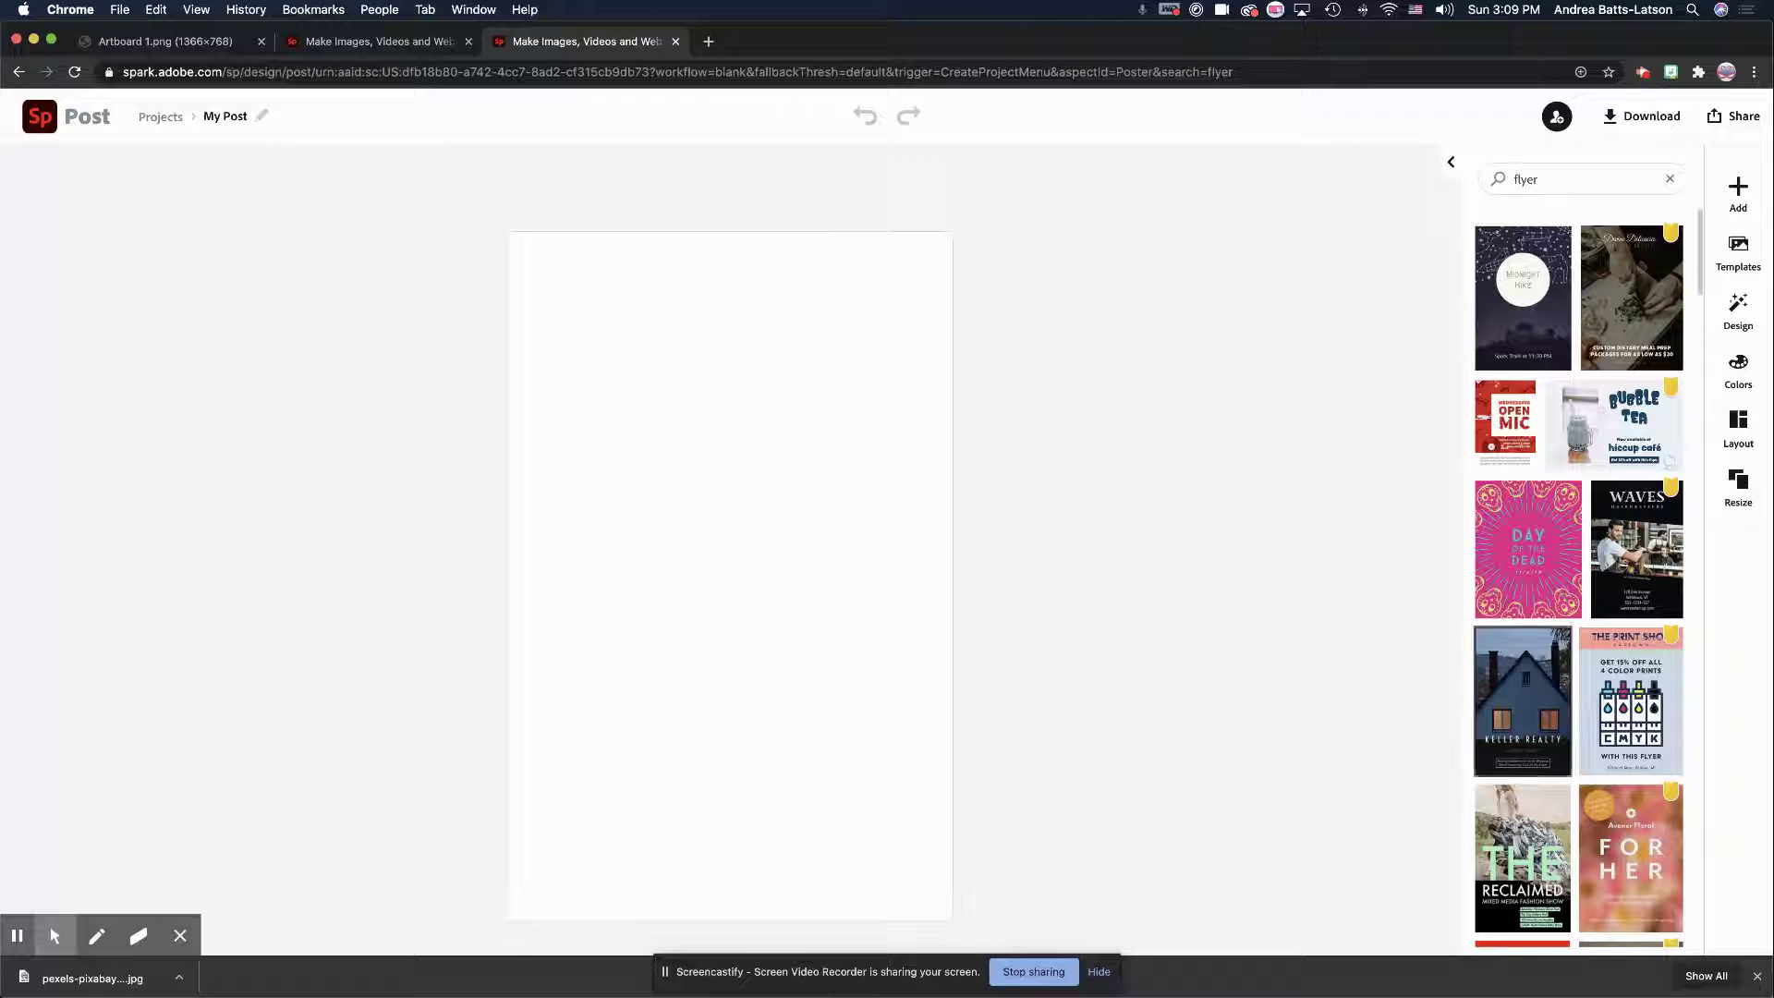
scroll(1672, 836, "down", 4)
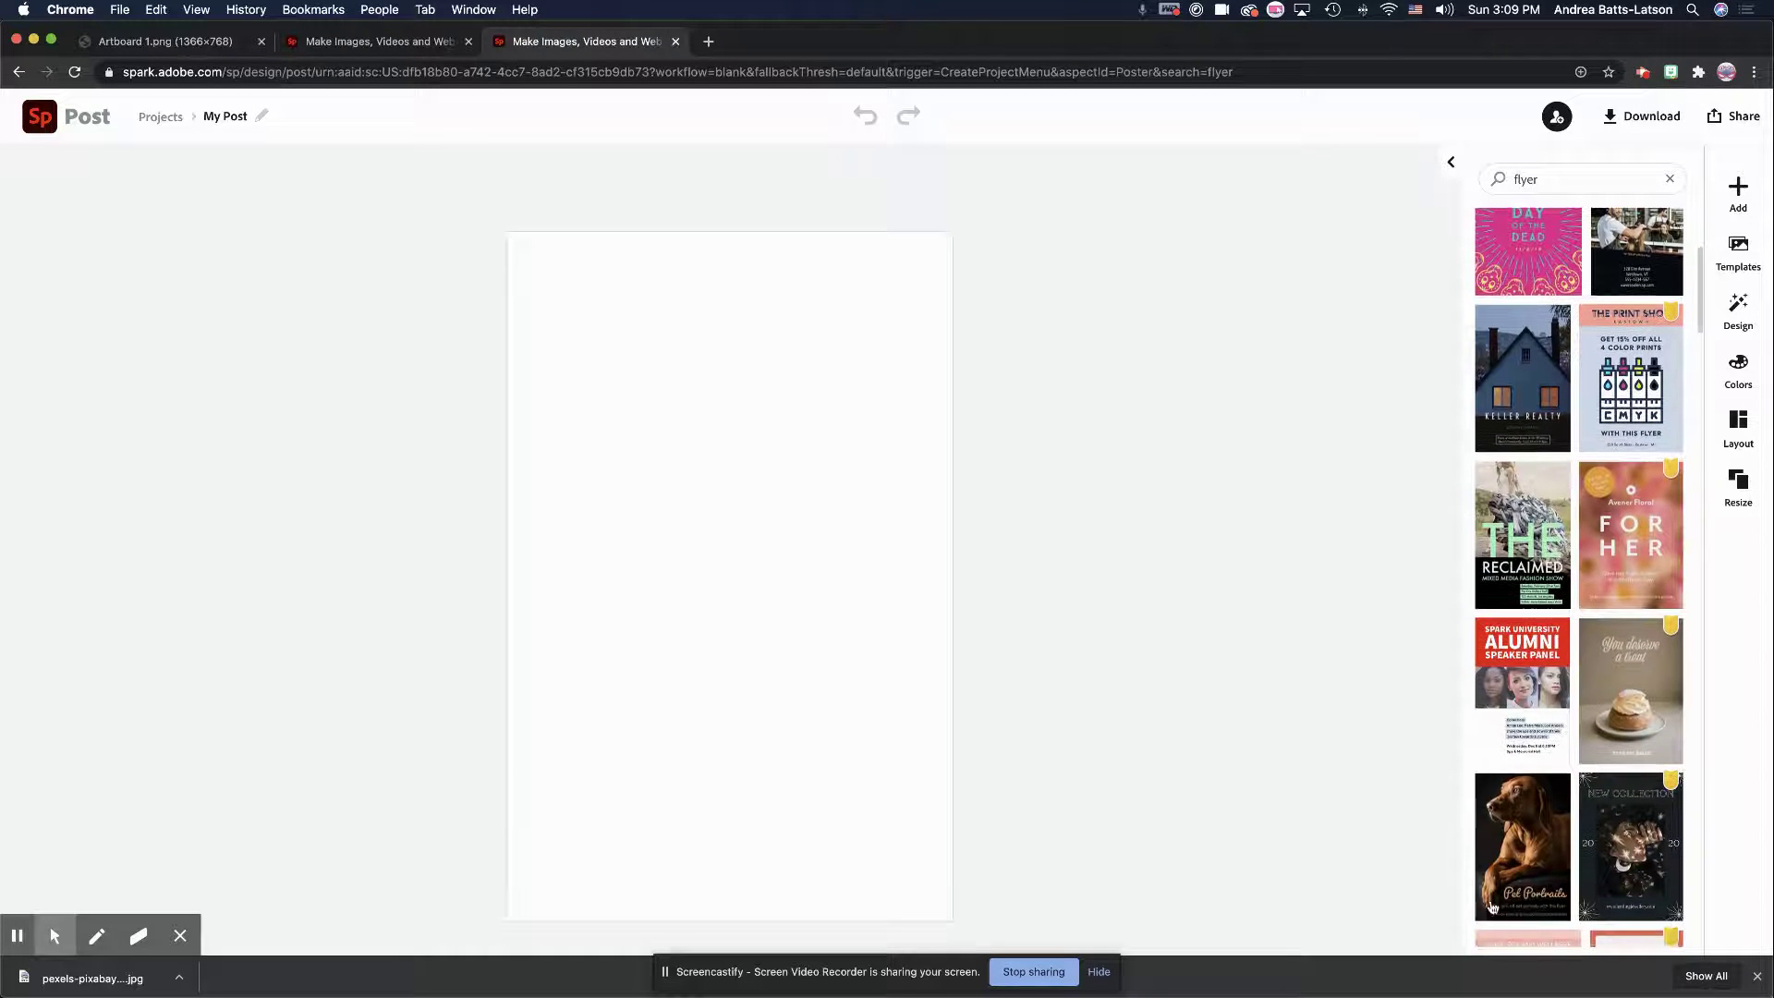
scroll(1506, 727, "down", 5)
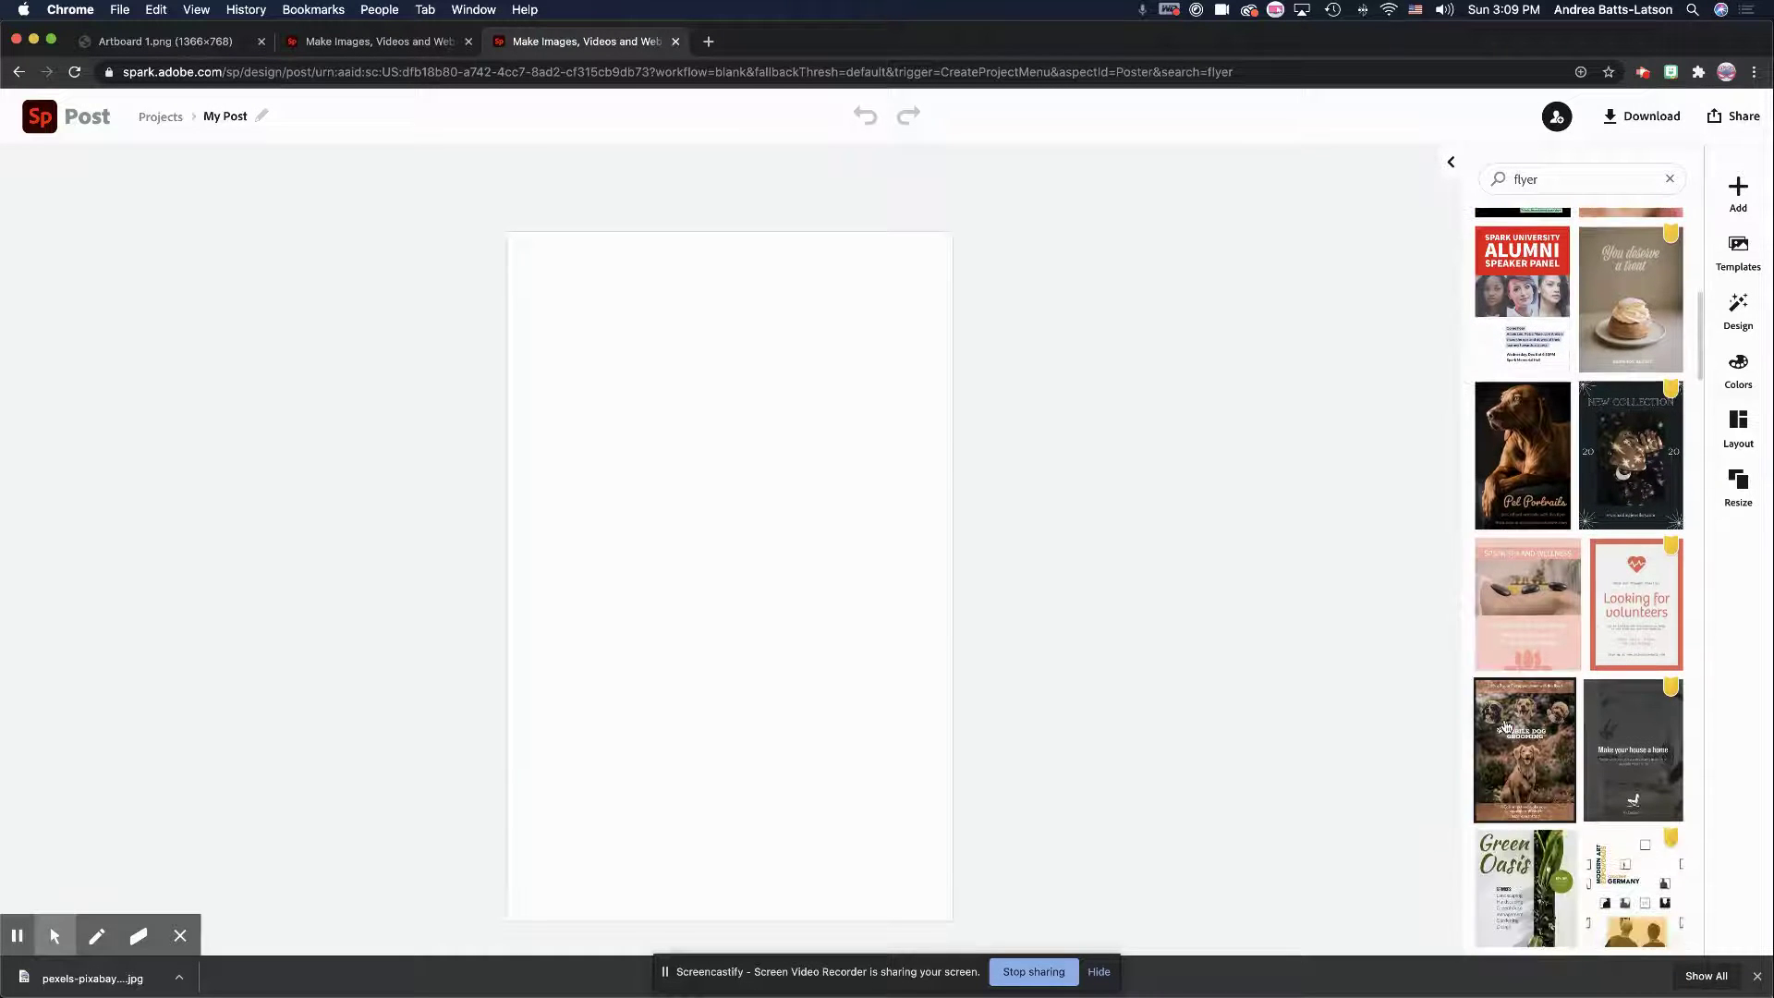
scroll(1536, 609, "up", 8)
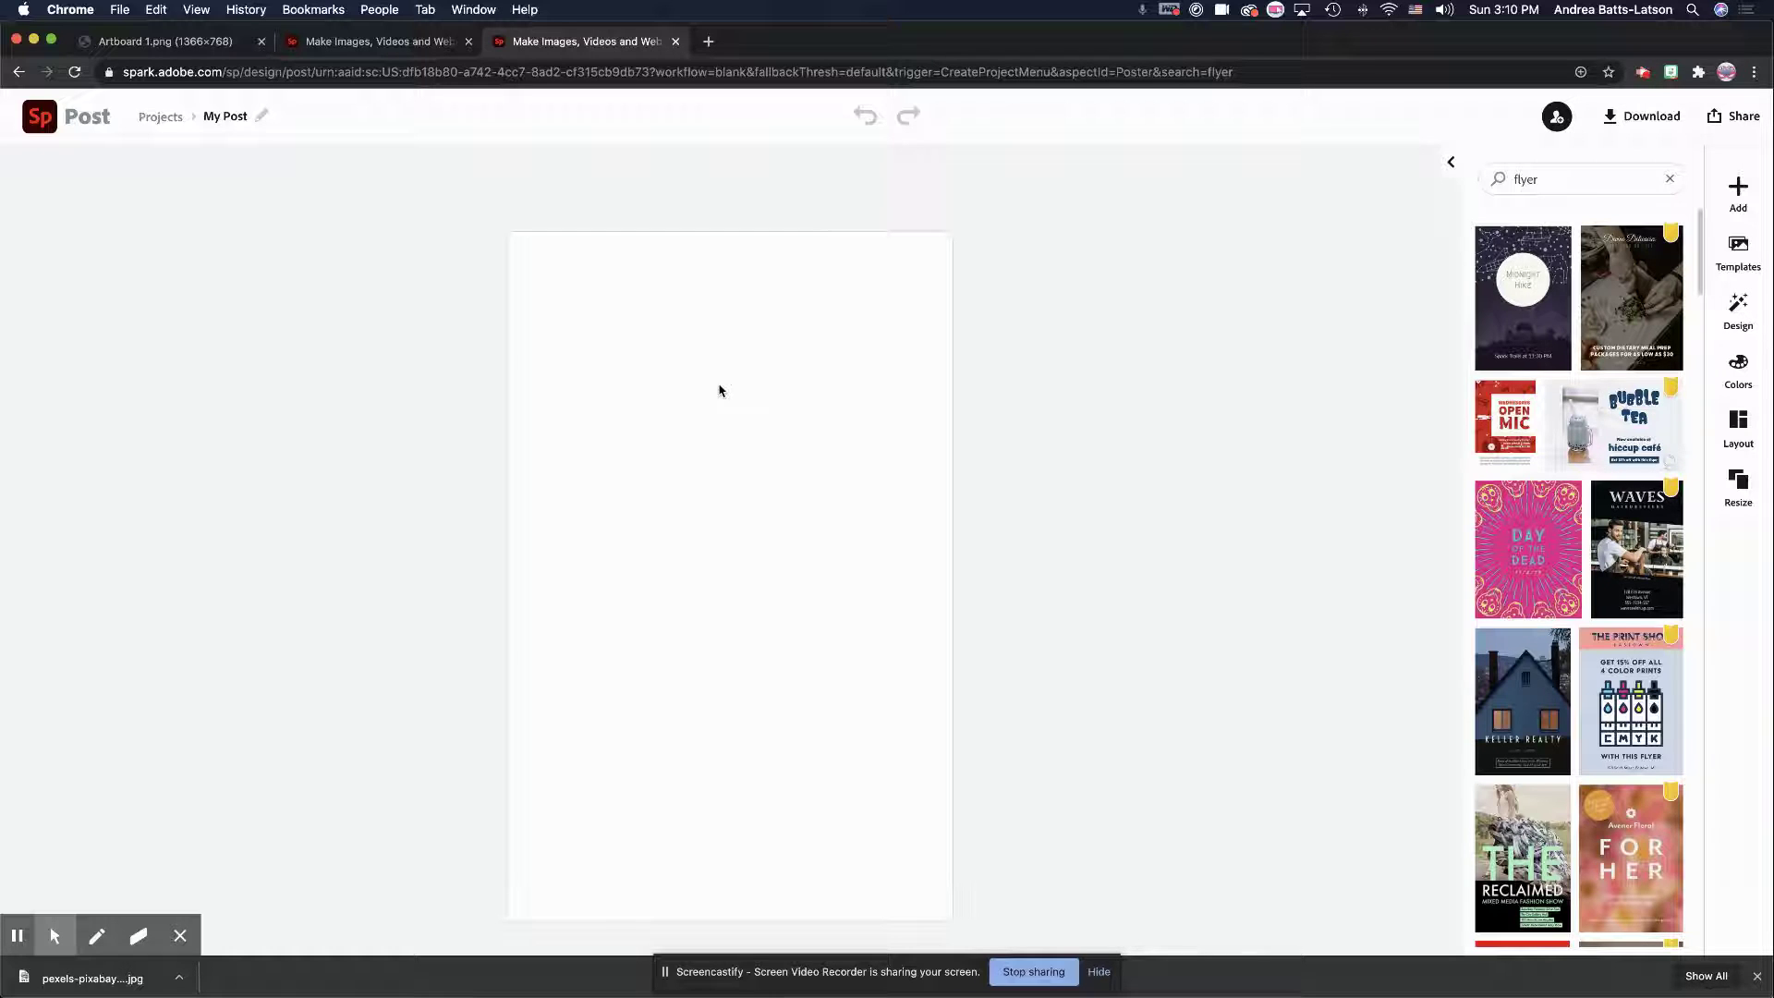
Step: Try resizing the blank flyer to the 1200 x 675 Facebook Page cover format, and undo the resize
left_click(1738, 488)
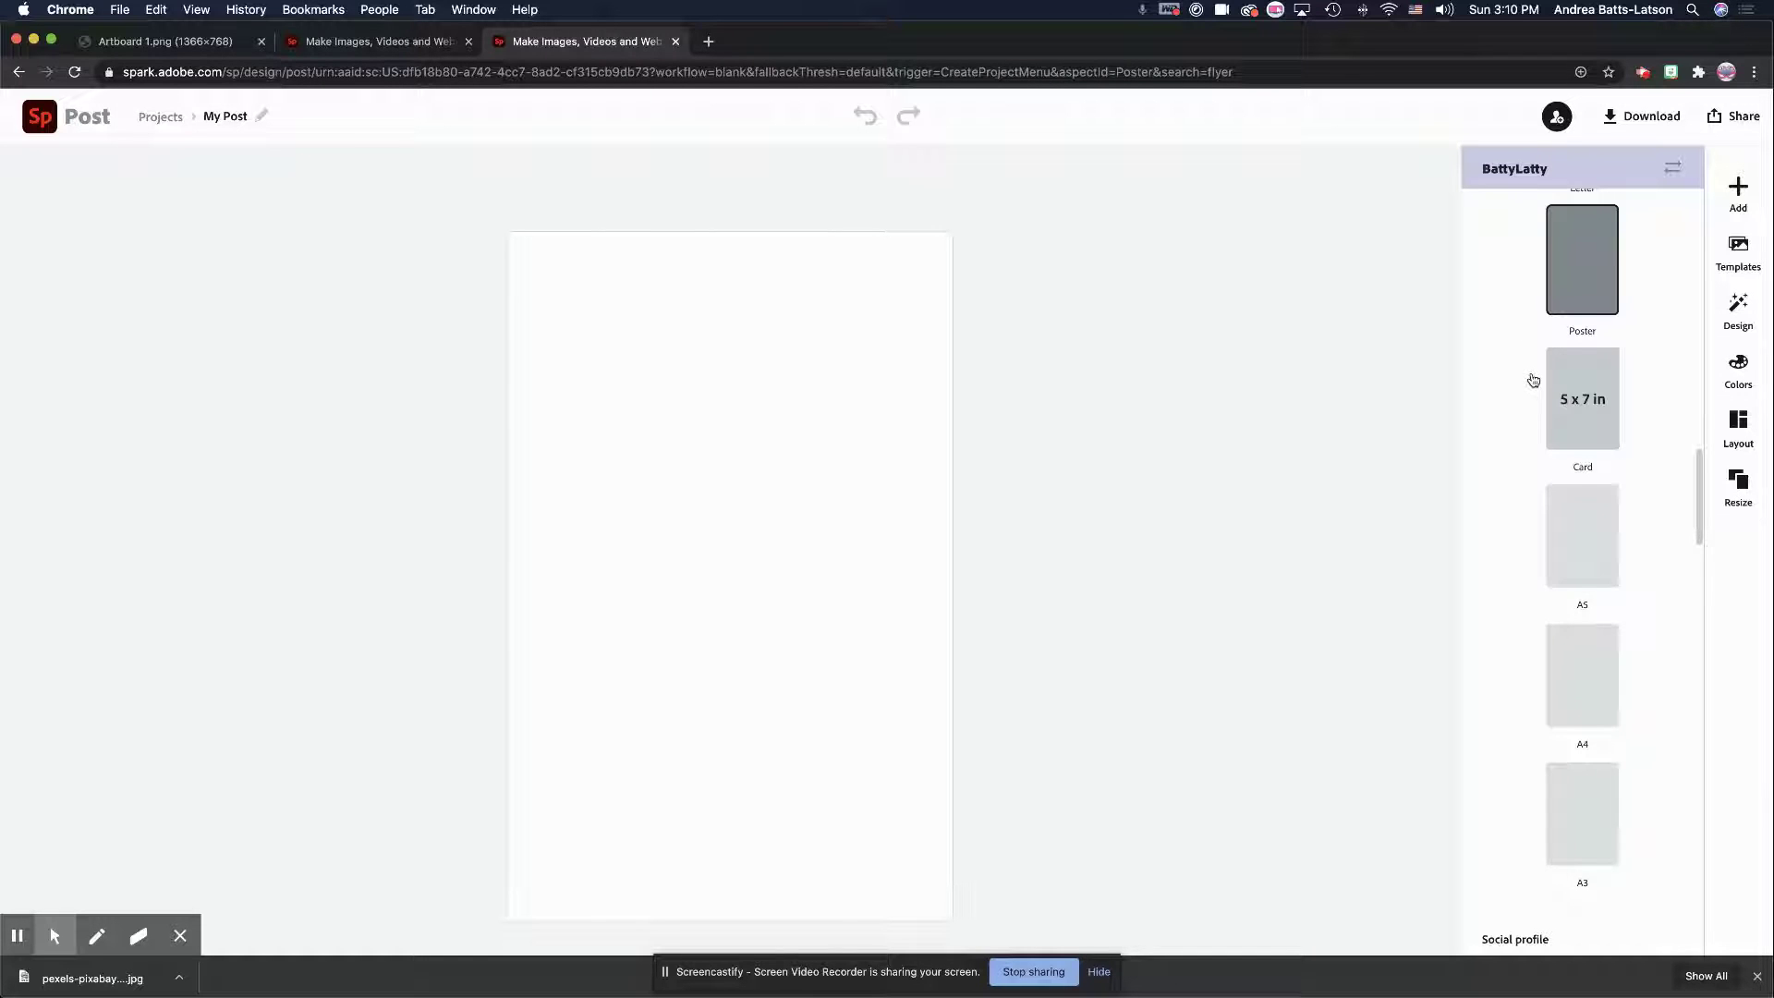
scroll(1533, 380, "down", 3)
scroll(1533, 380, "down", 10)
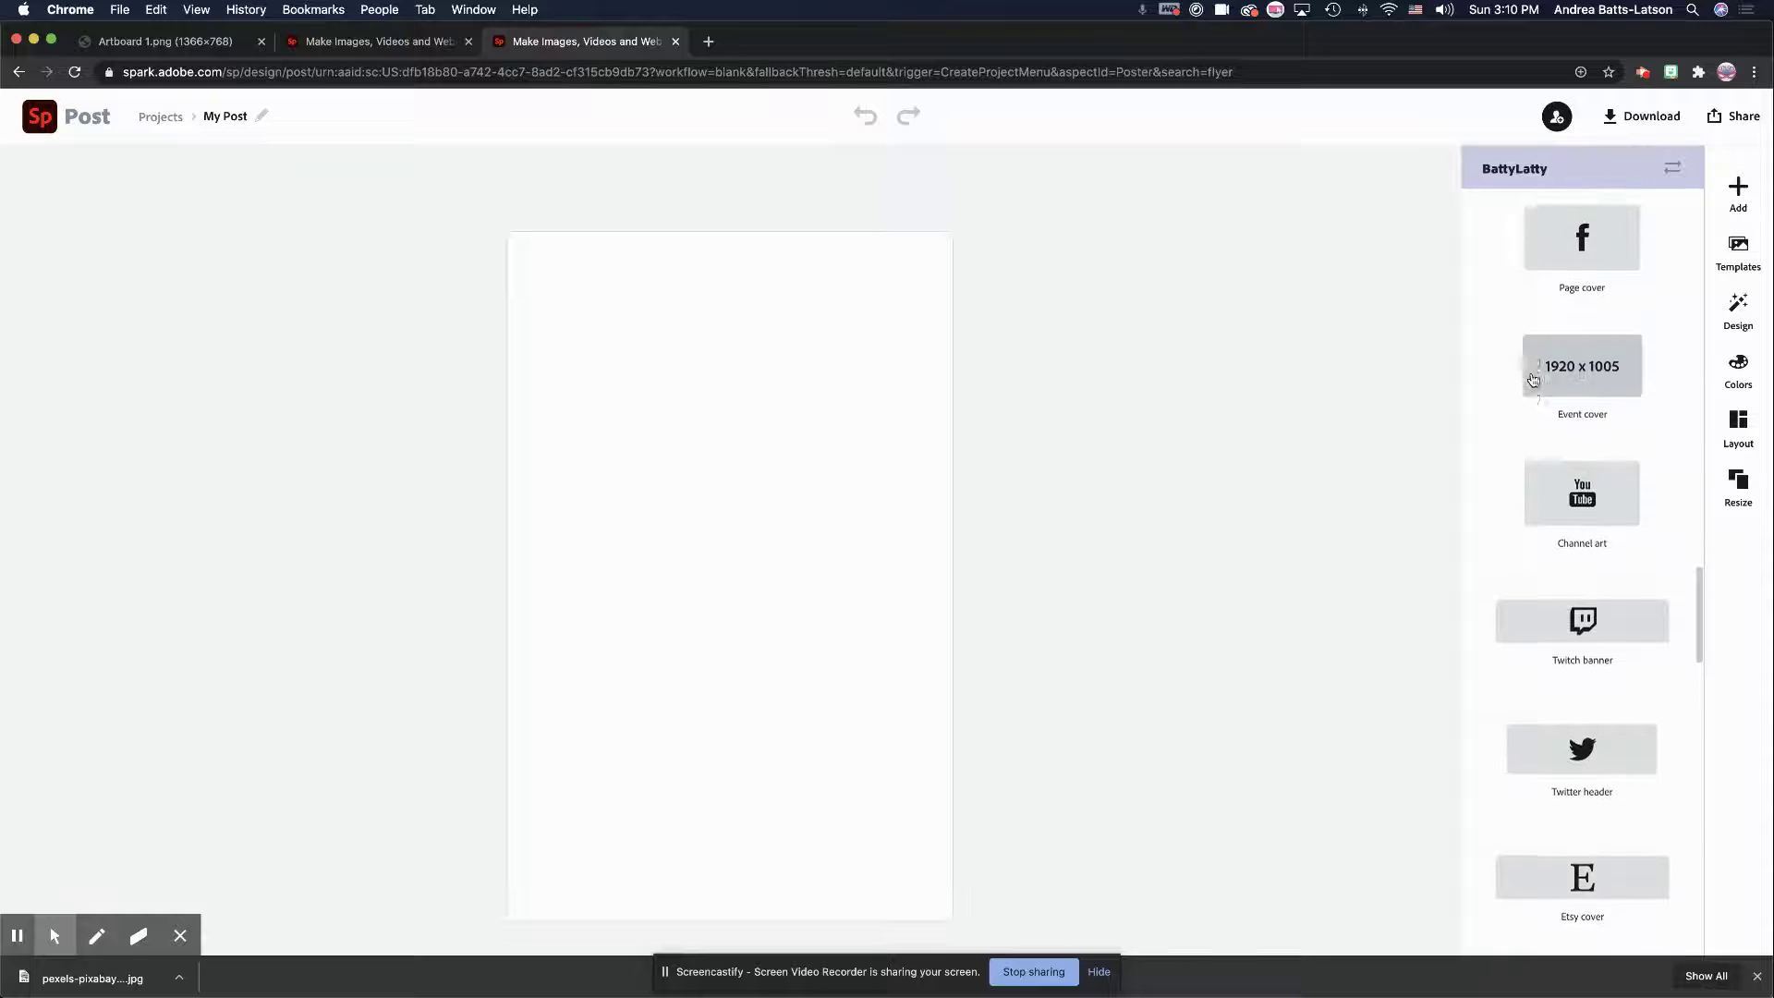
scroll(1533, 380, "up", 4)
scroll(1533, 380, "up", 1)
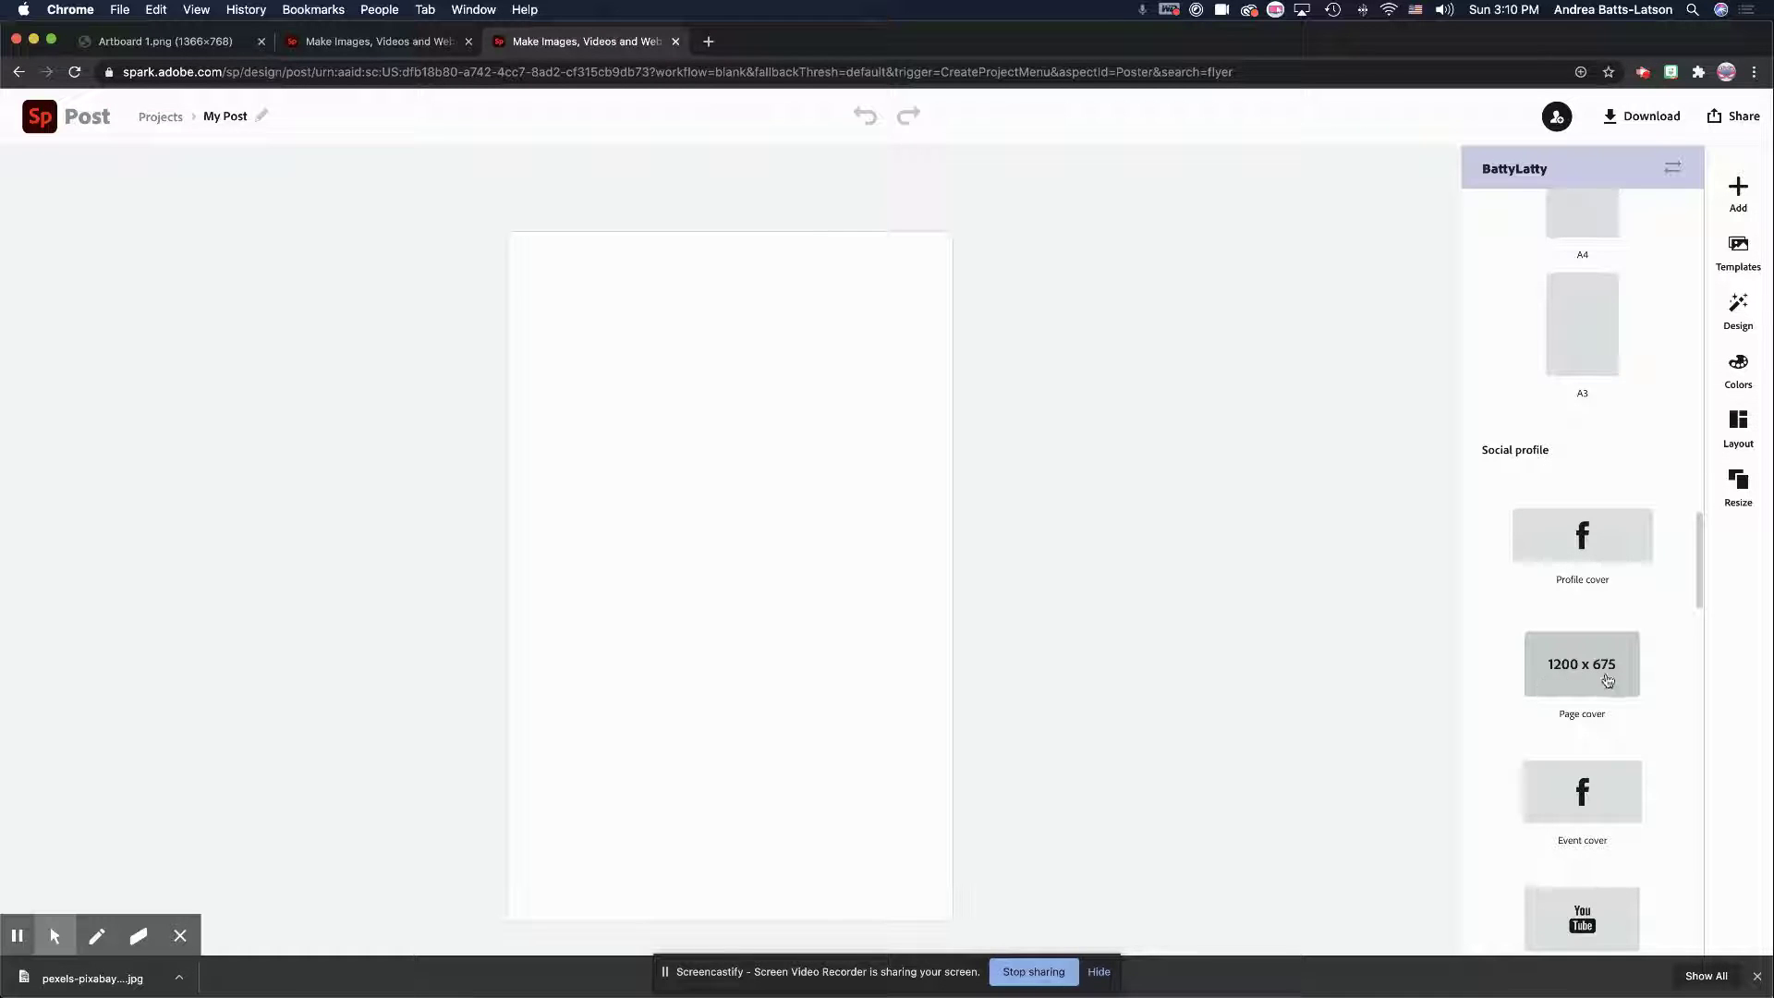
left_click(1557, 677)
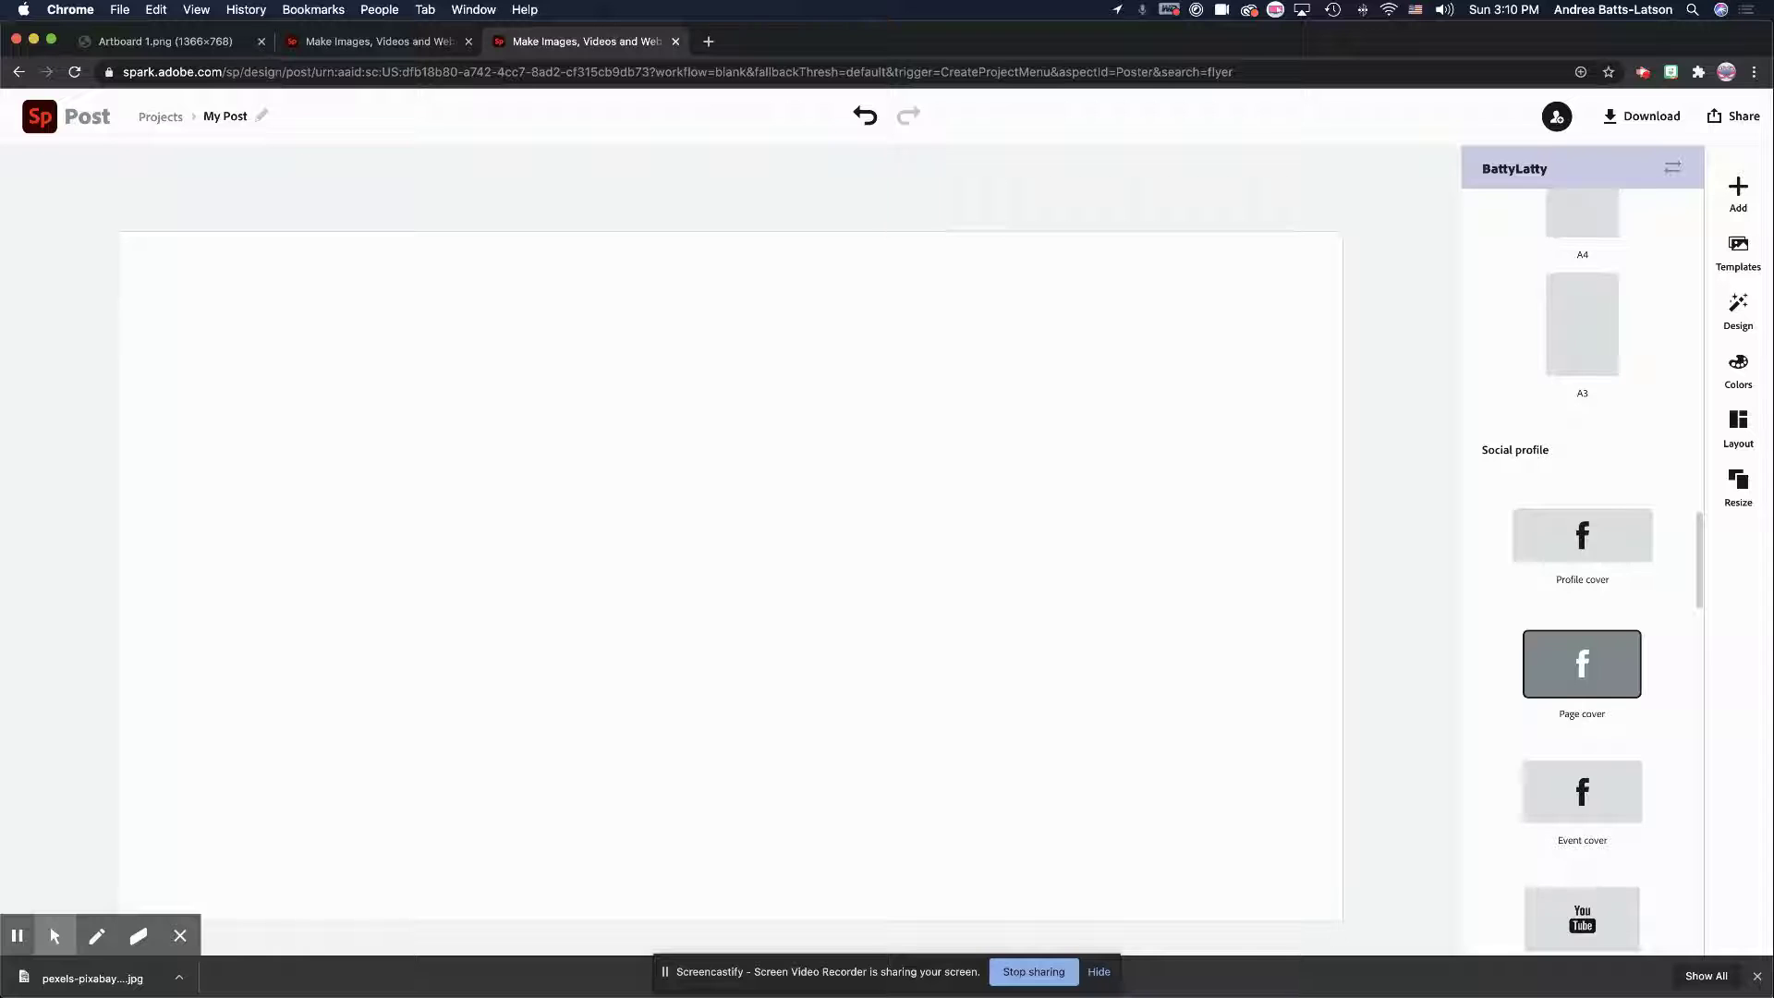
left_click(866, 118)
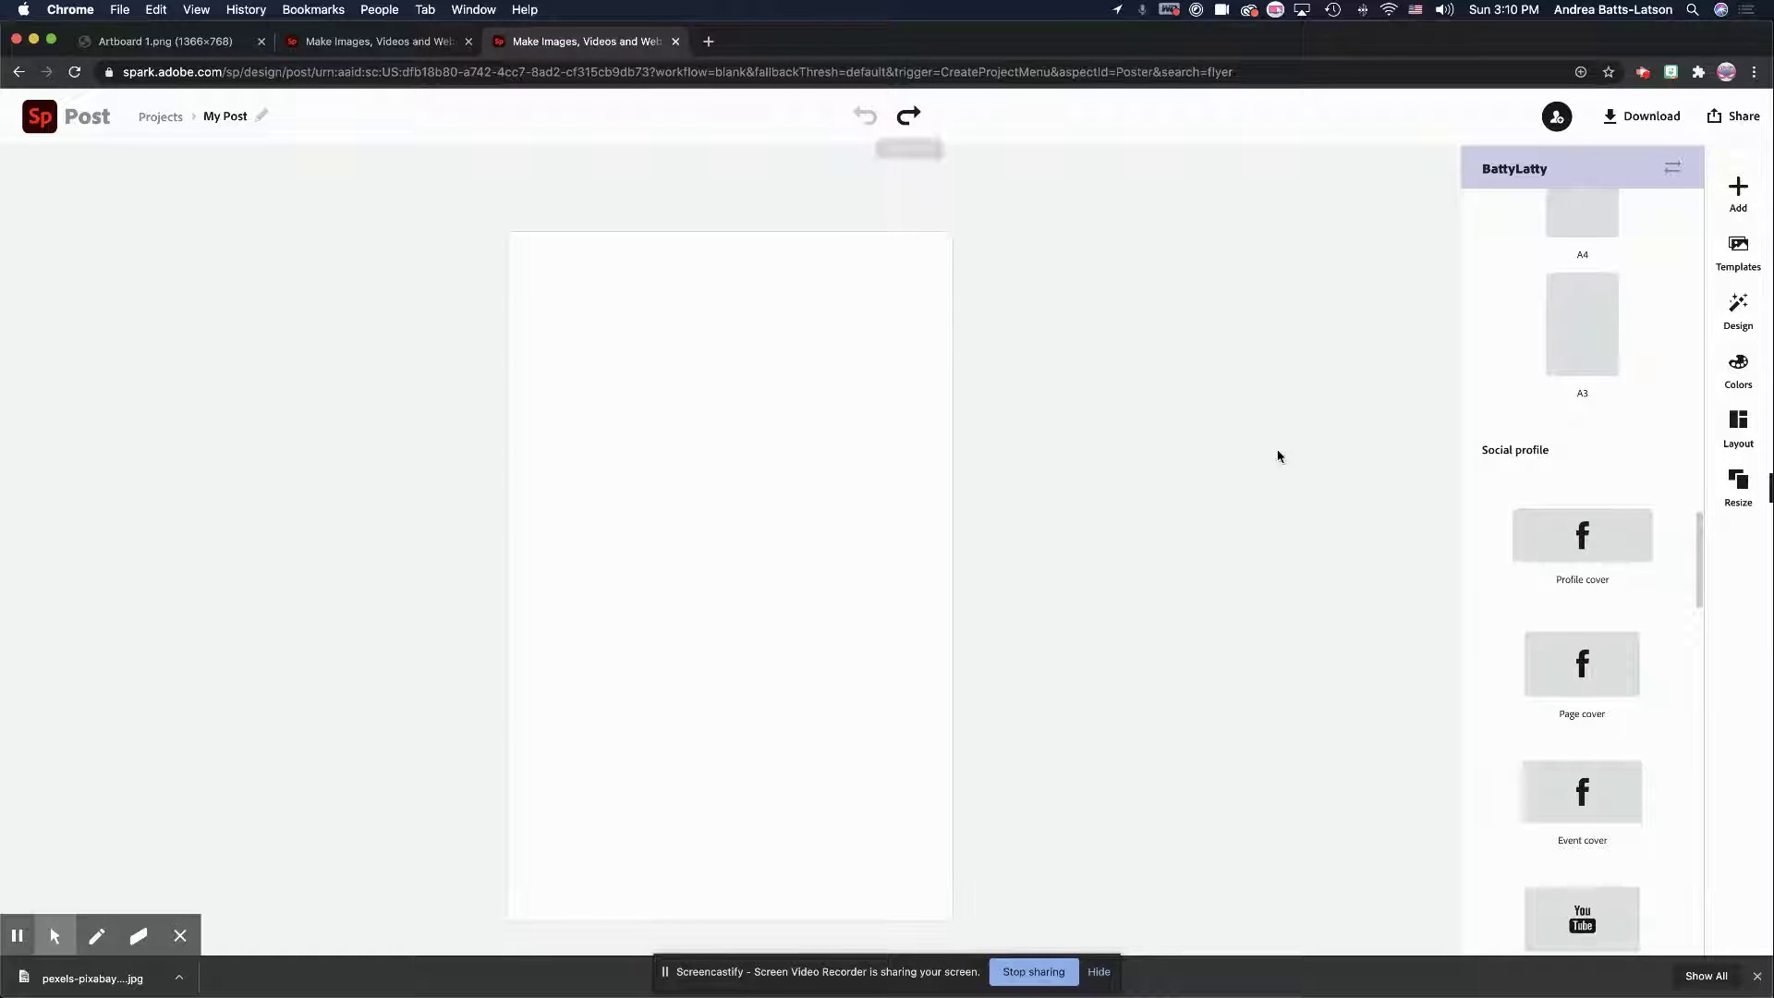
Step: Resize the blank flyer to the 2560 x 1440 YouTube Channel art format
scroll(1559, 798, "down", 3)
scroll(1571, 712, "down", 1)
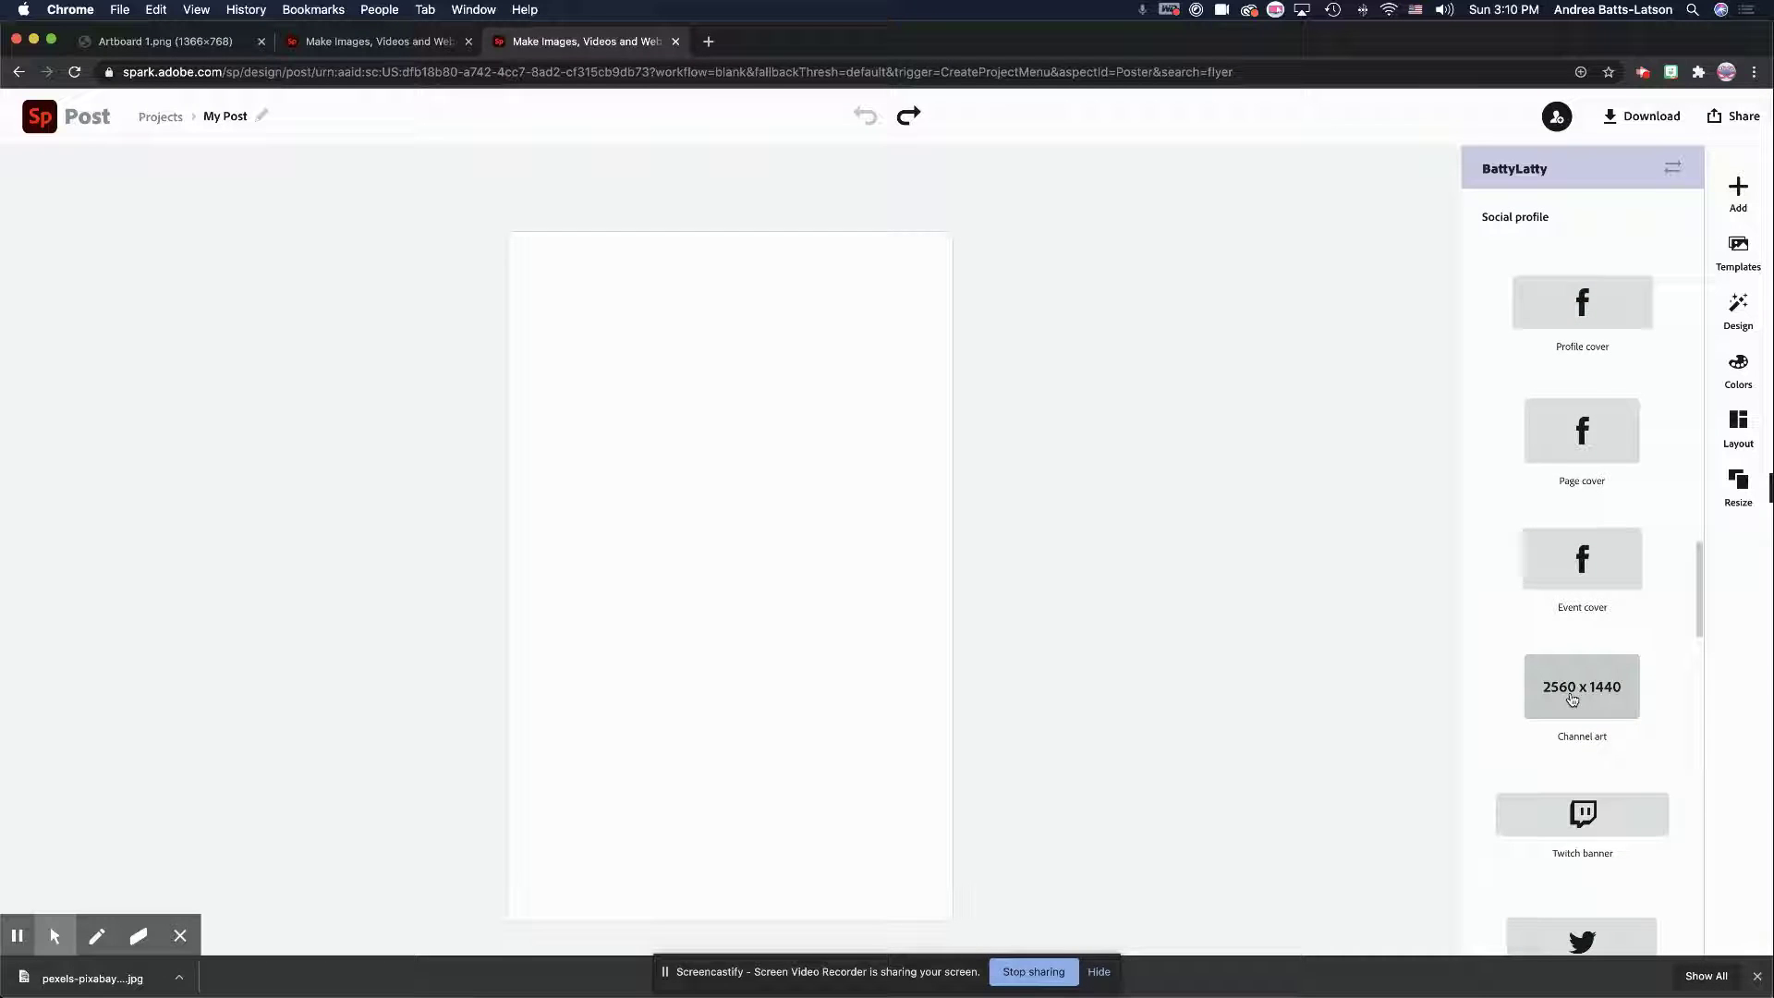
left_click(1537, 705)
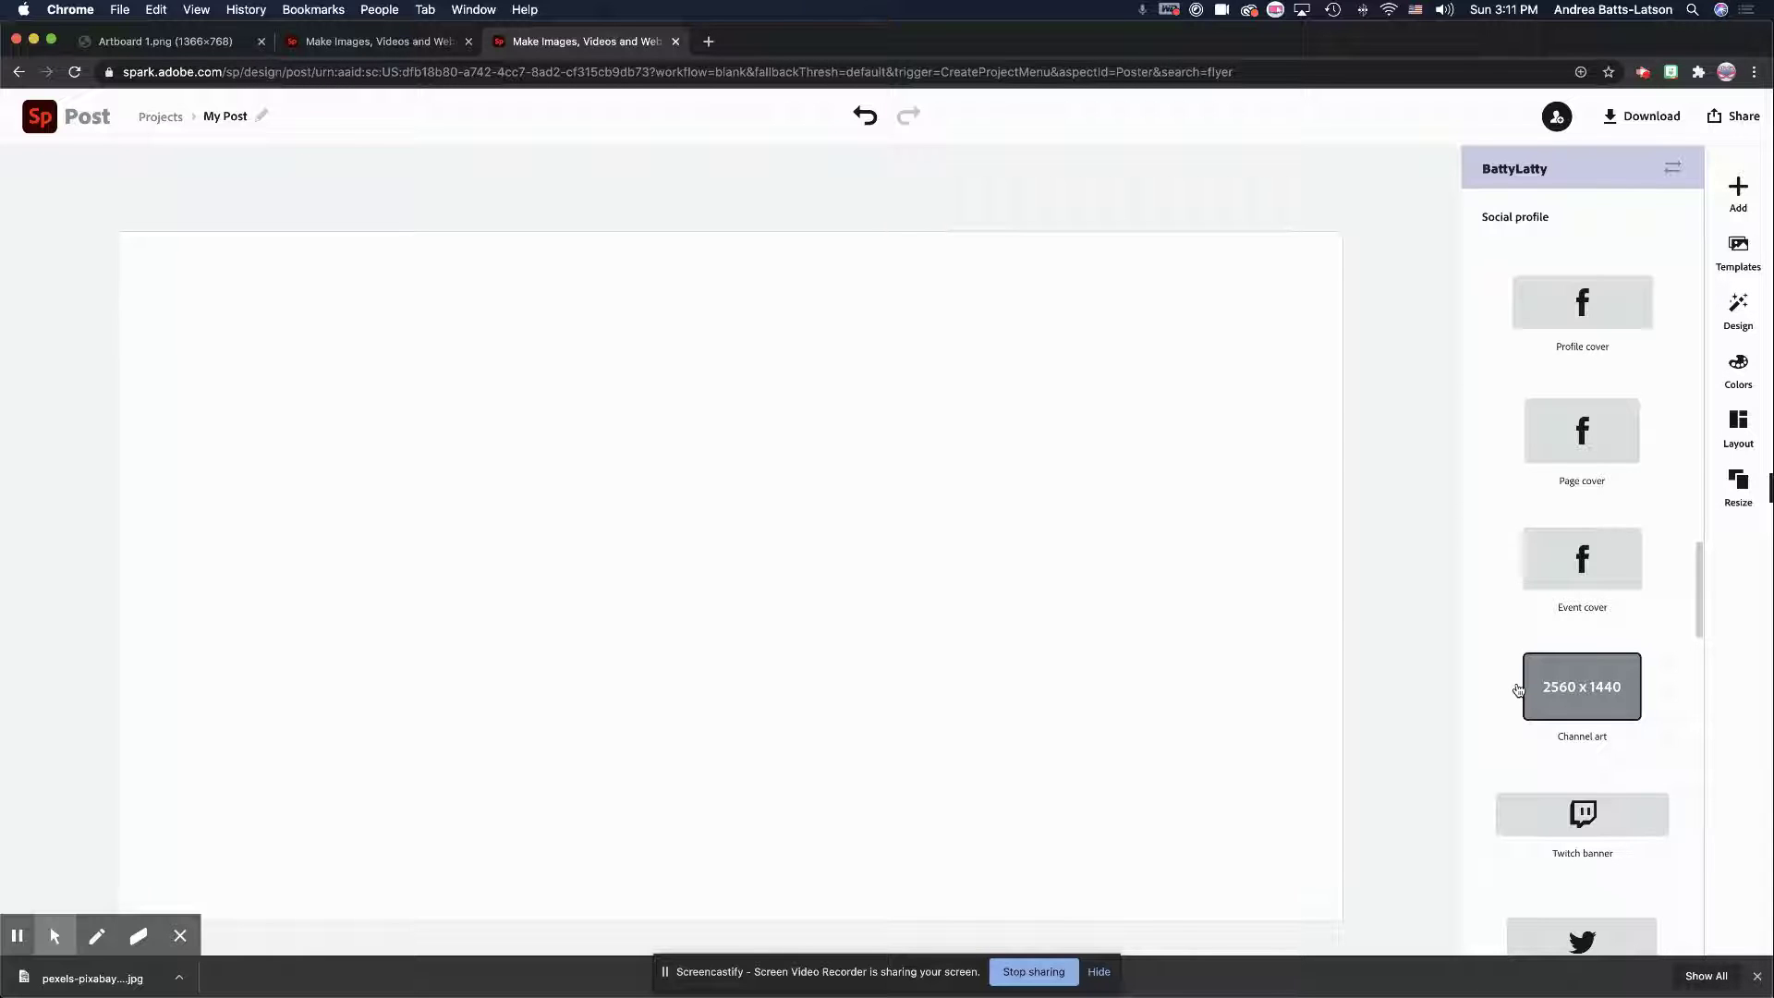
Step: Review the remaining social profile, standard and social post size presets
scroll(1517, 690, "down", 5)
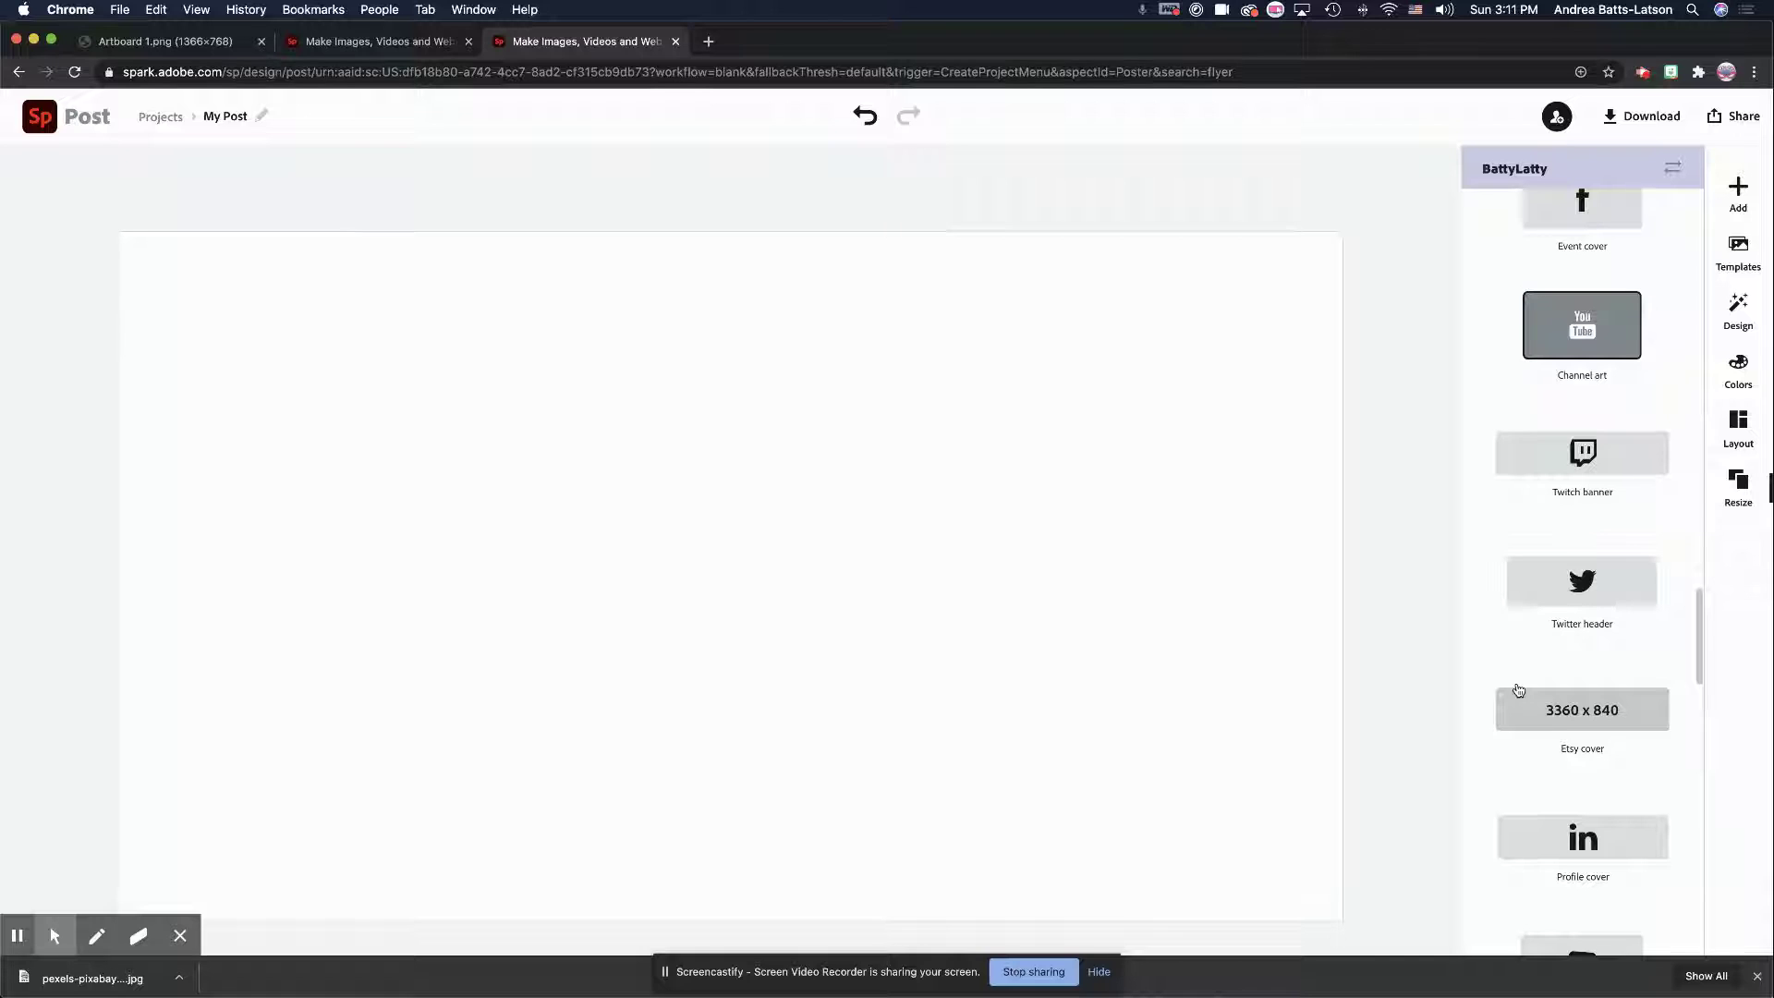
scroll(1529, 711, "down", 6)
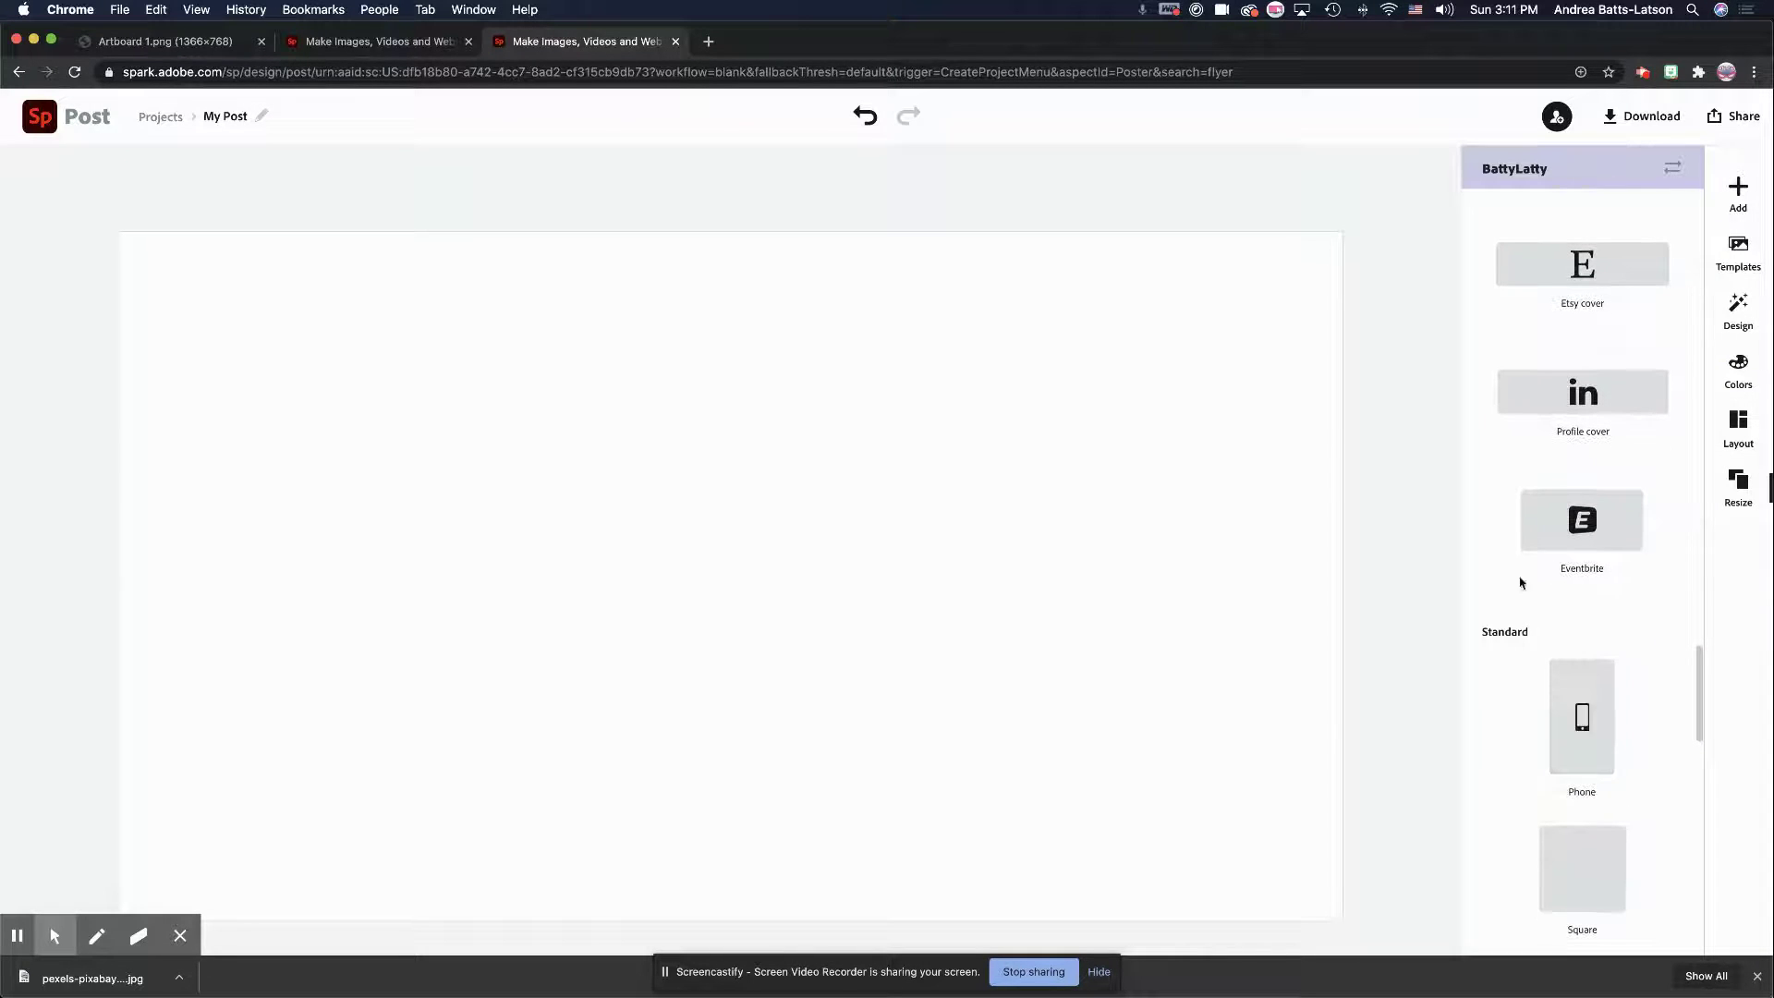
scroll(1488, 539, "down", 2)
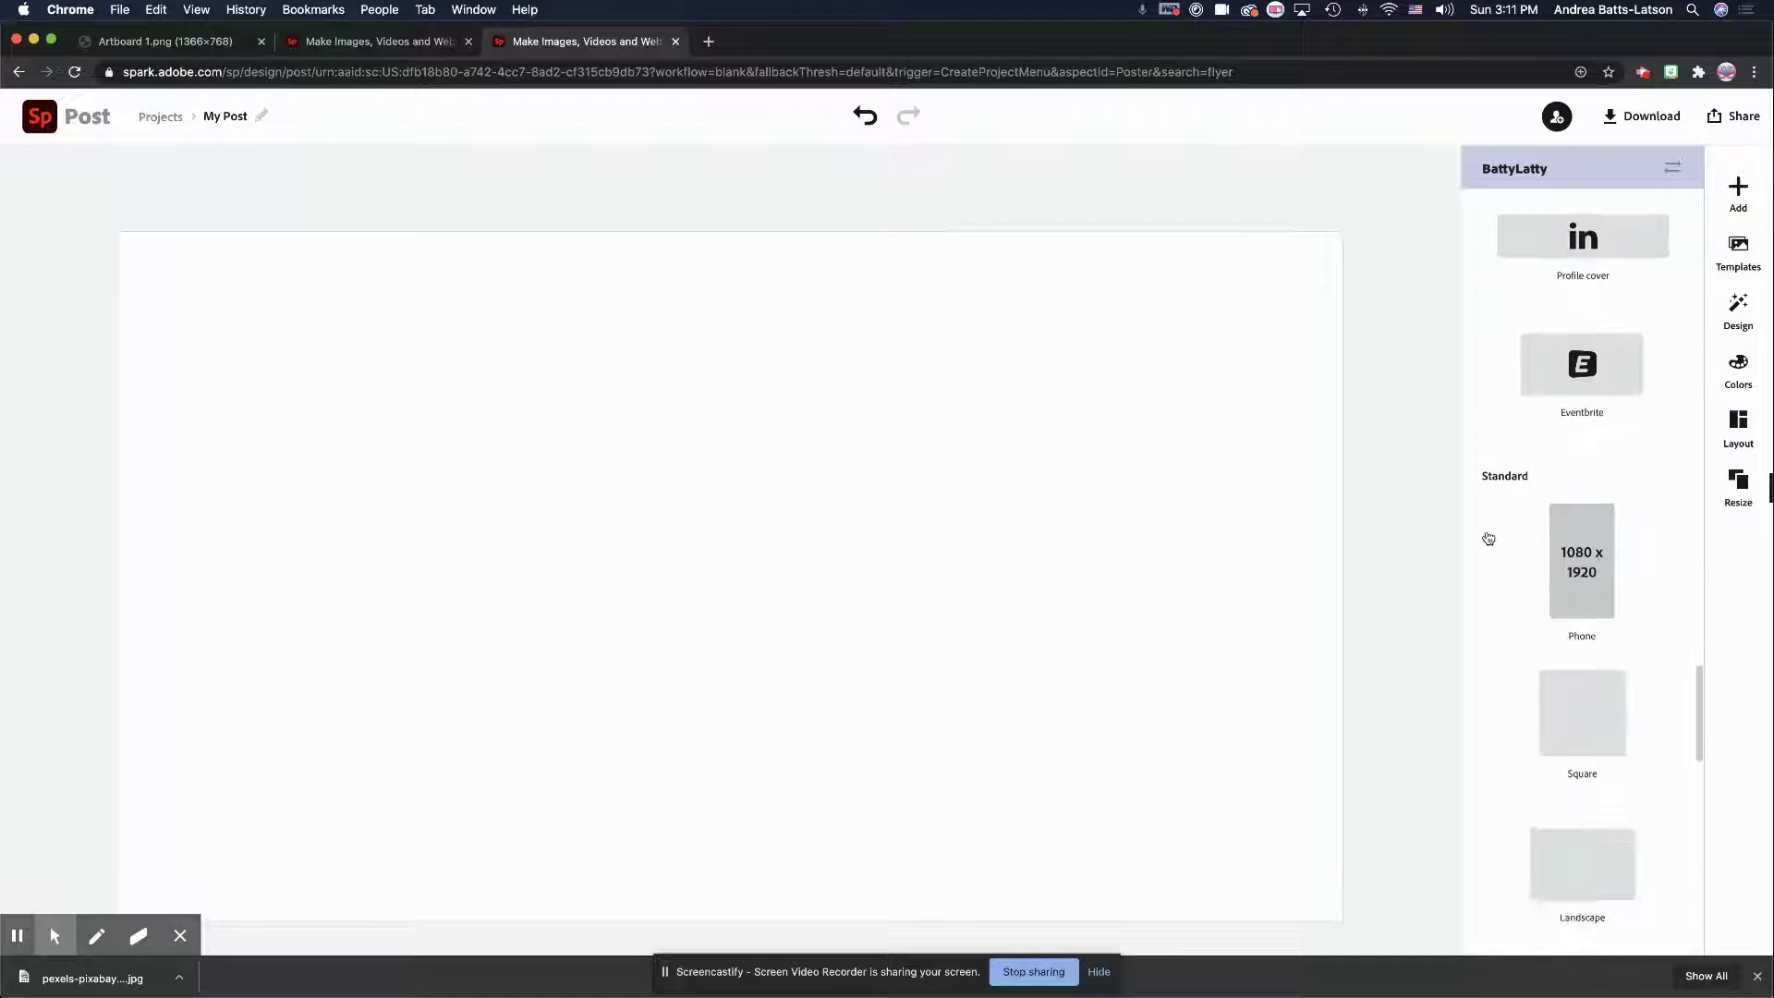
scroll(1488, 538, "down", 4)
scroll(1489, 538, "up", 15)
scroll(1488, 539, "up", 20)
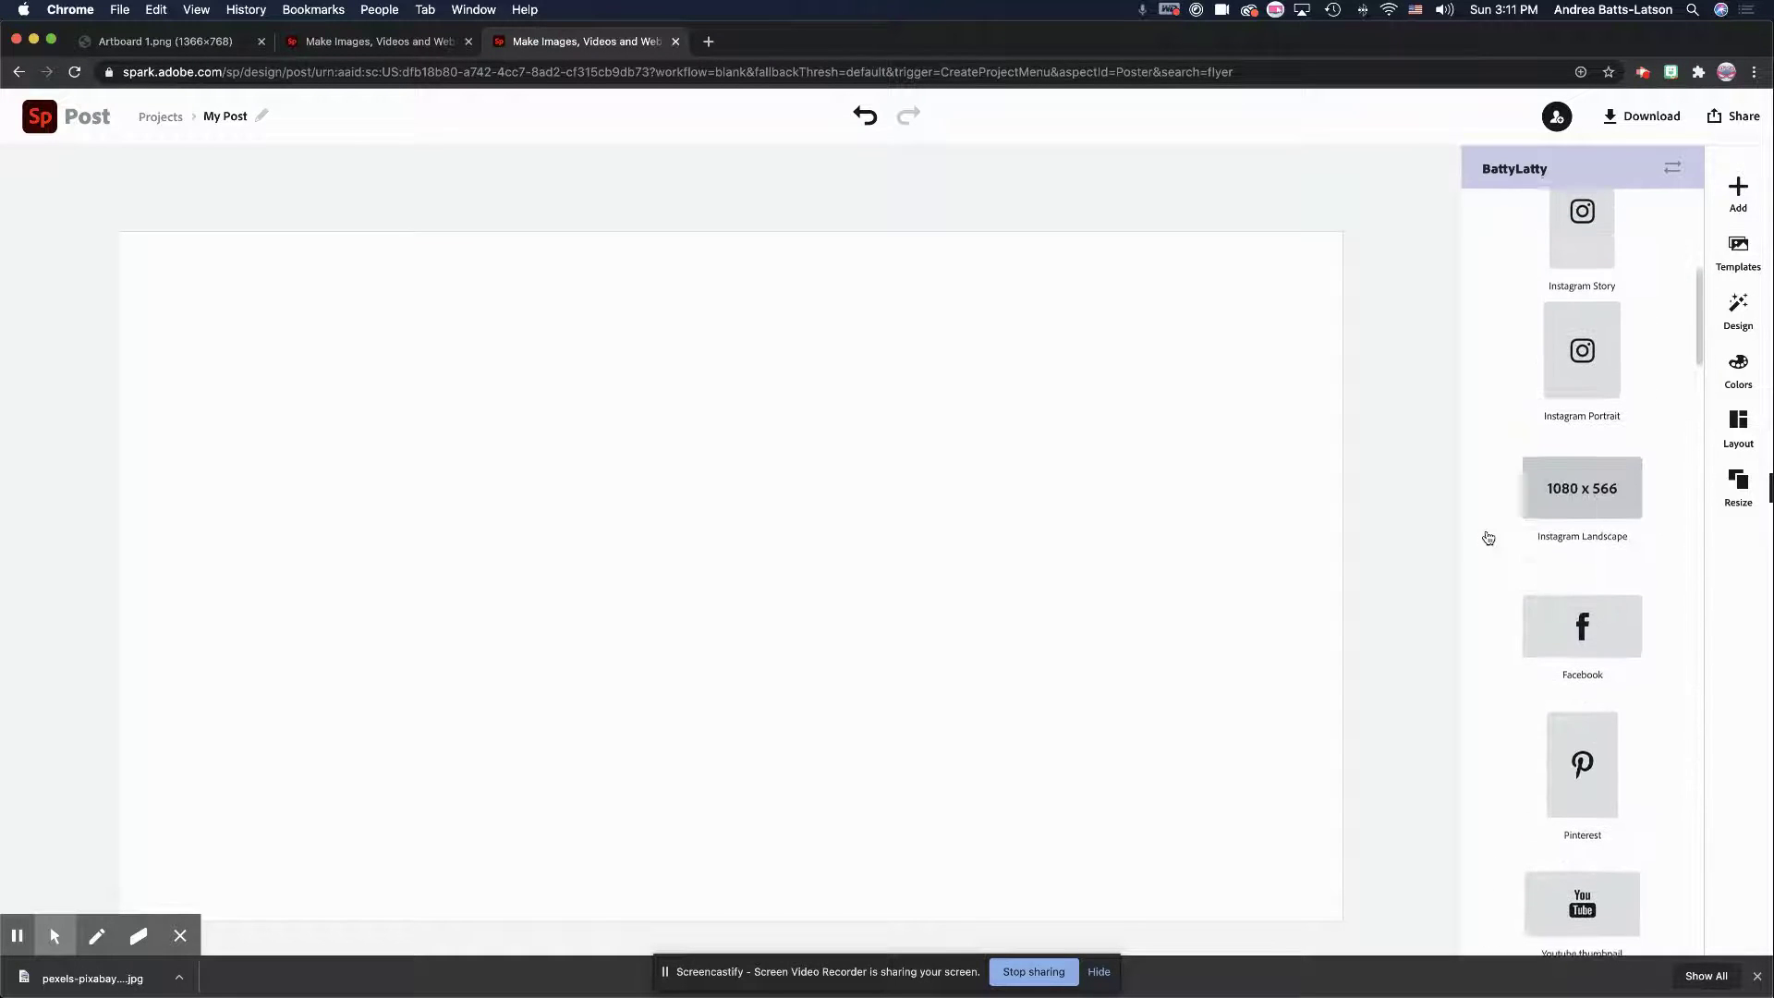
scroll(1488, 538, "up", 10)
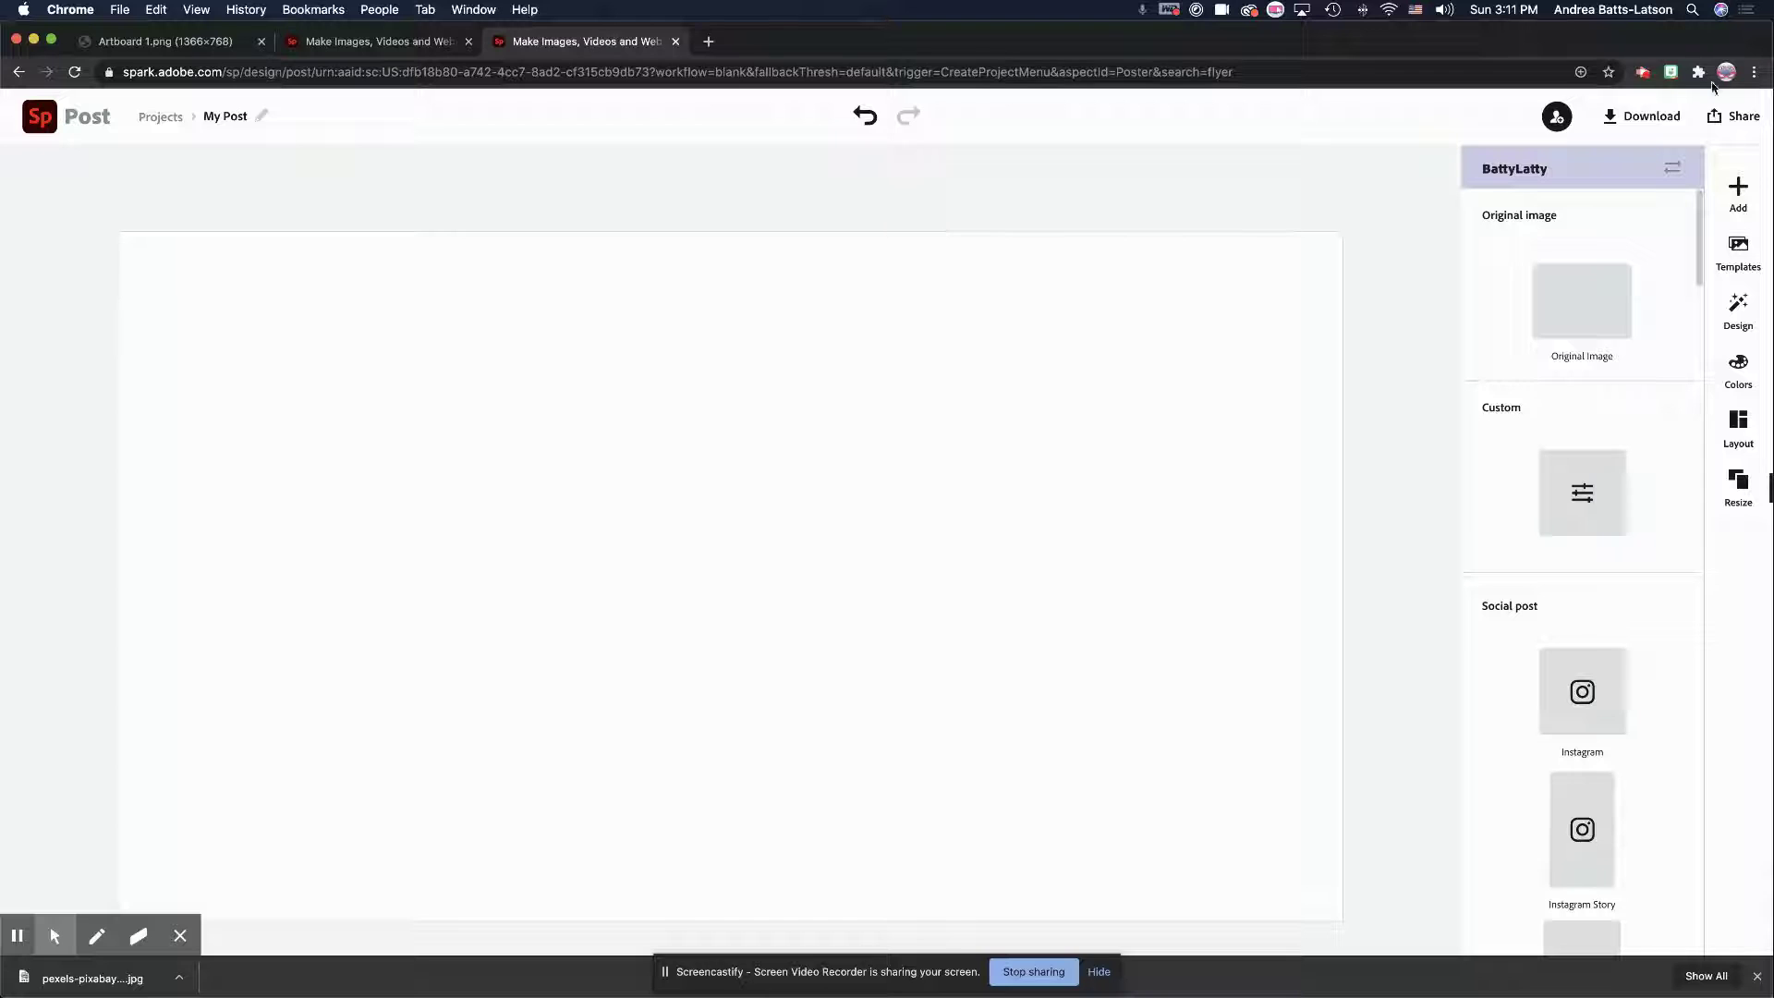
Step: Start adding a photo and search the free Unsplash photos for "welcome"
left_click(1741, 192)
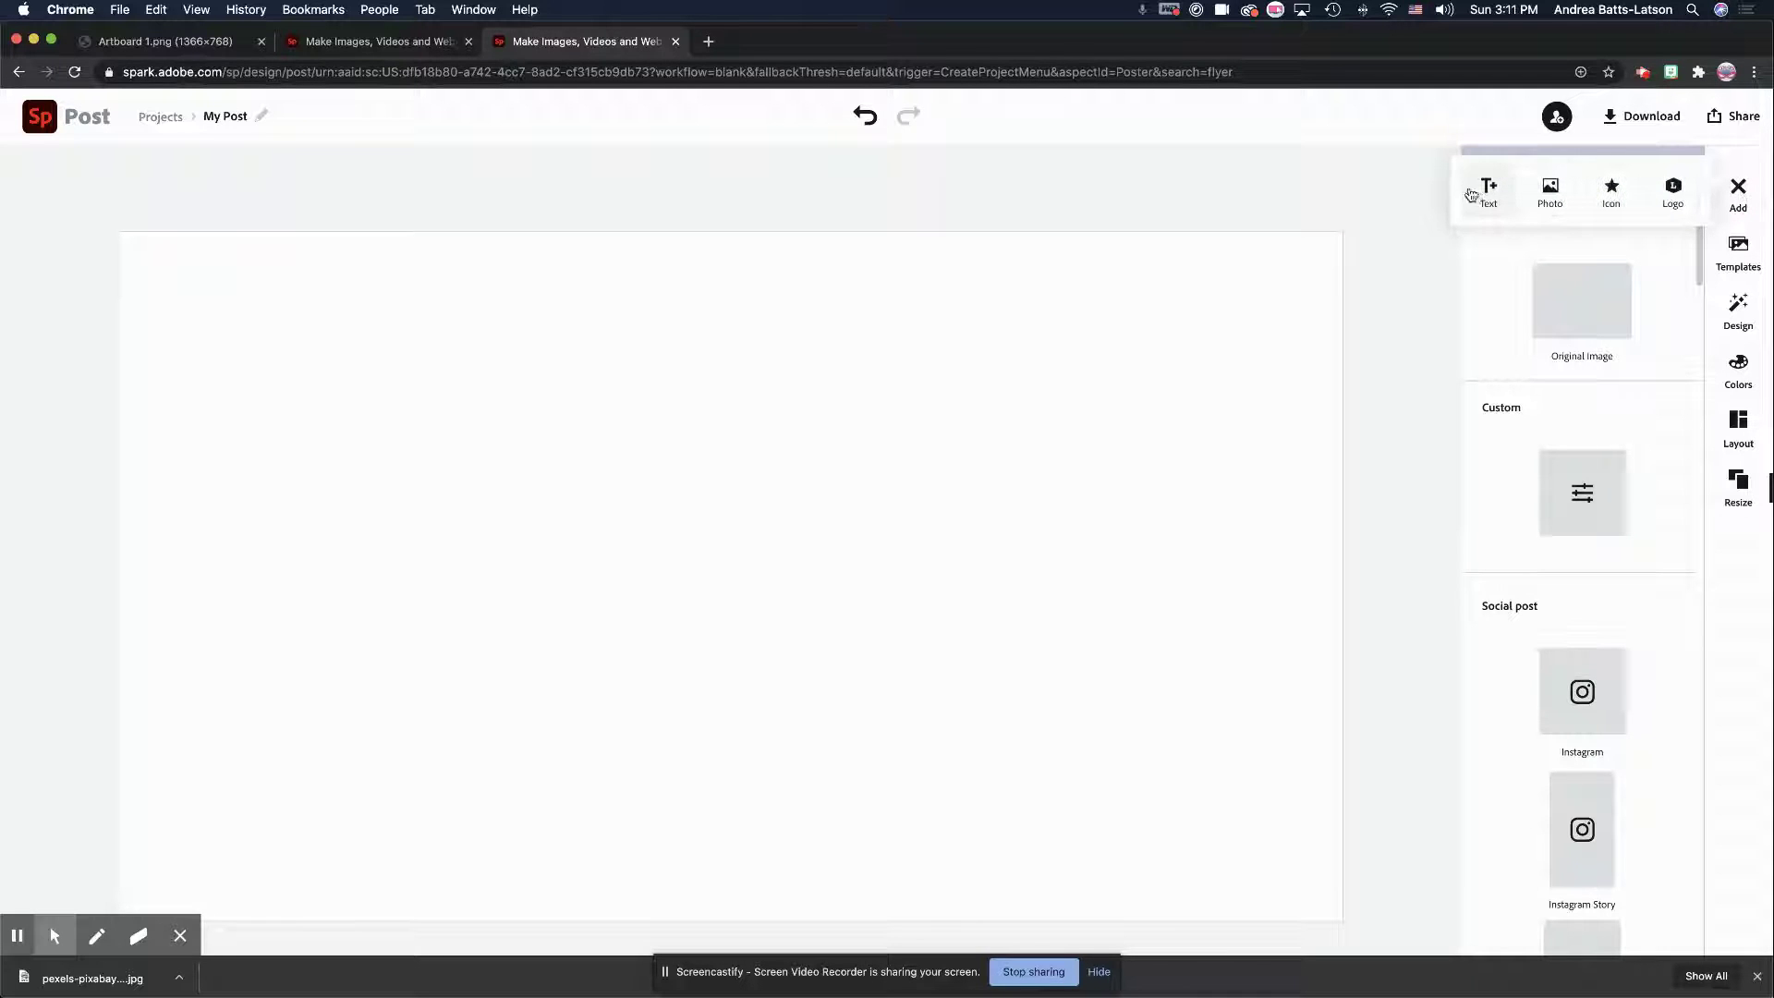
left_click(1557, 194)
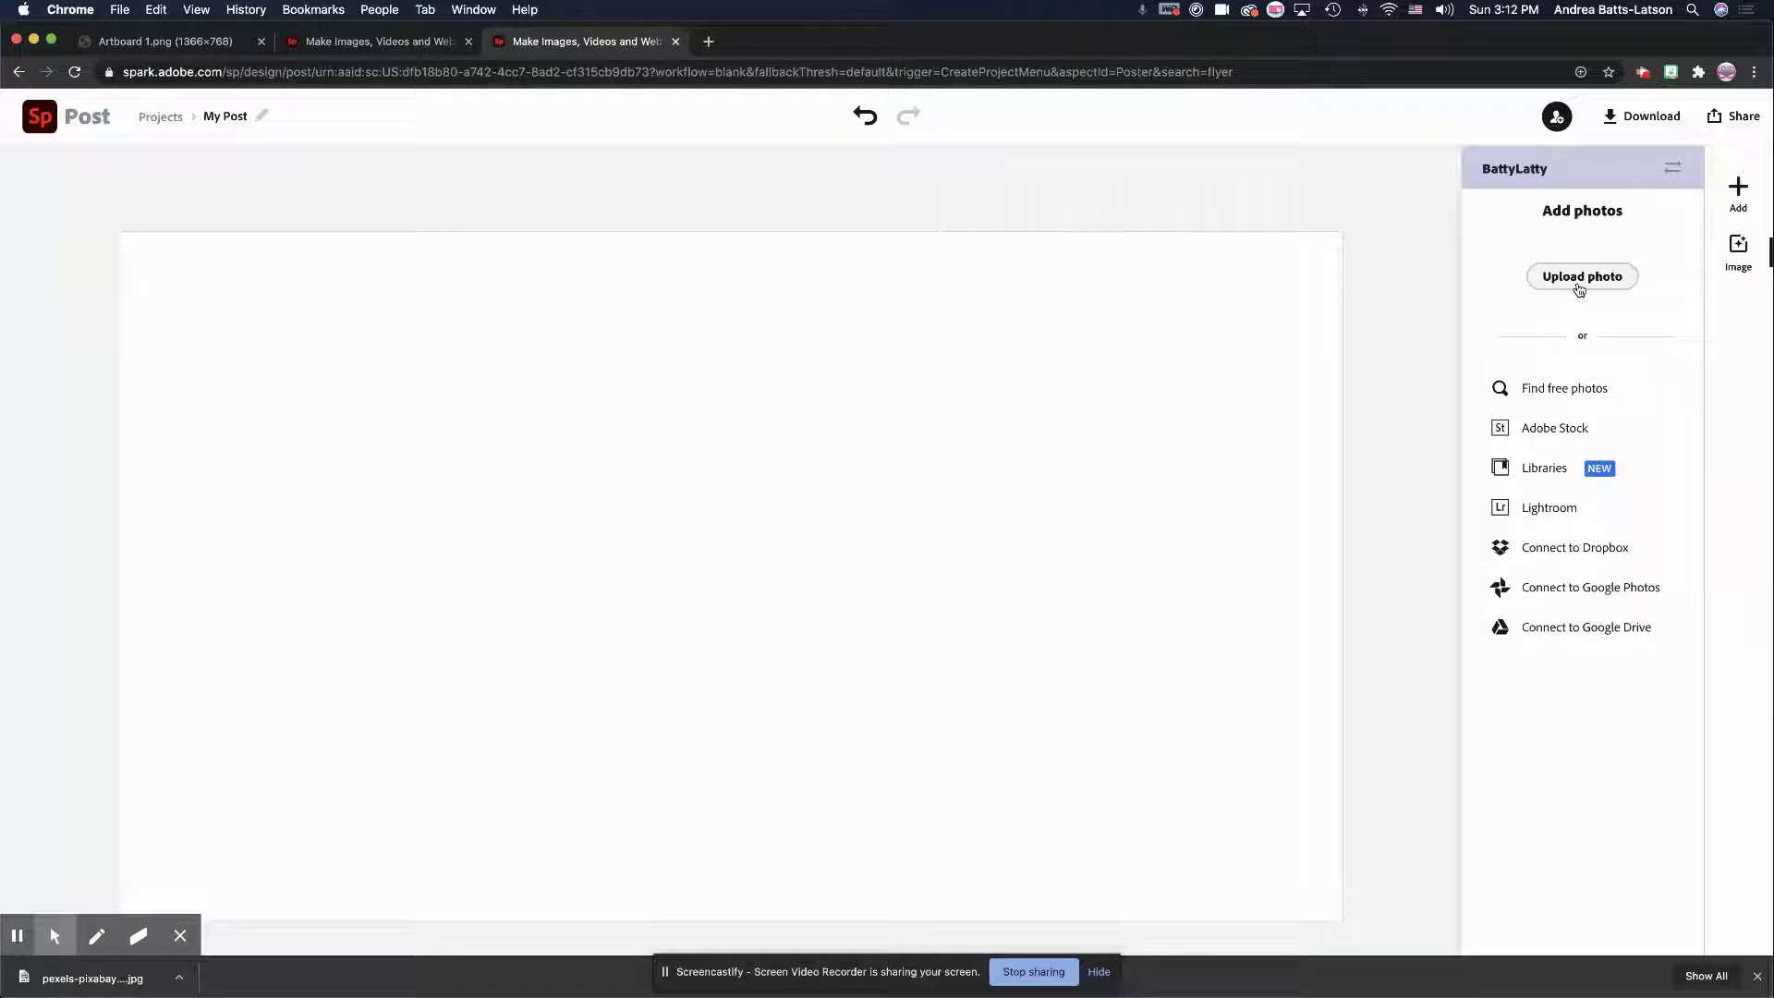
left_click(1559, 398)
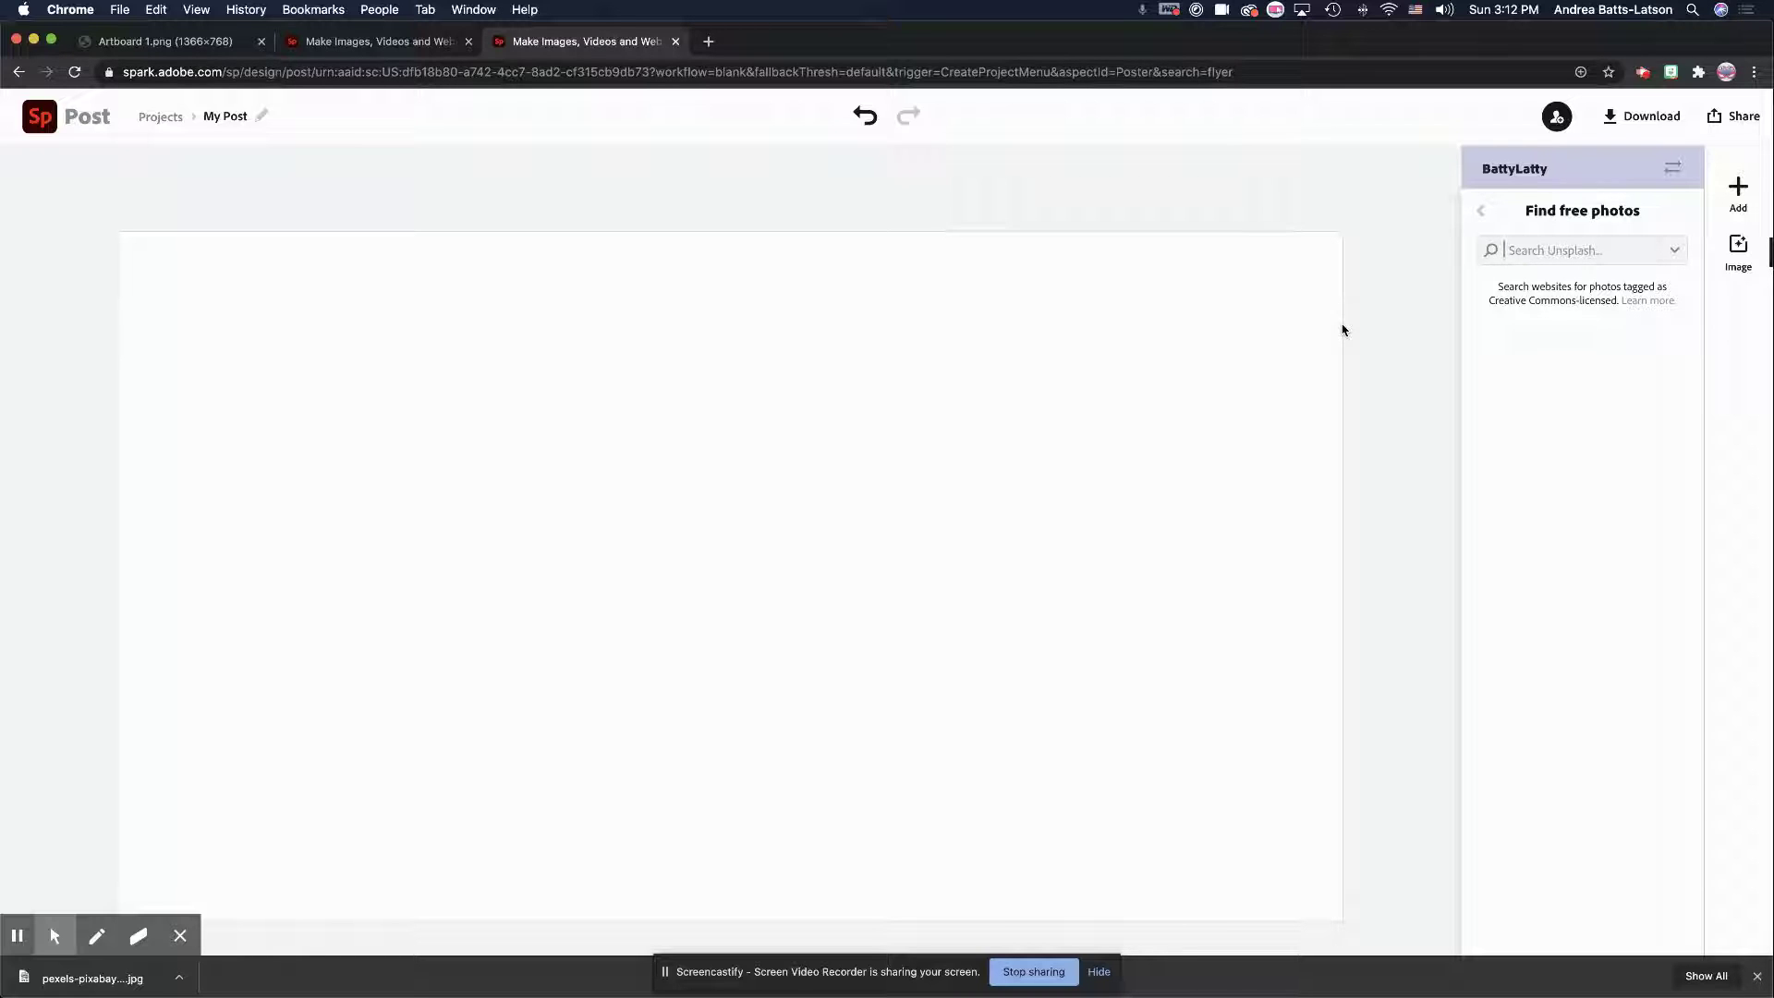
type("welcome")
key("Return")
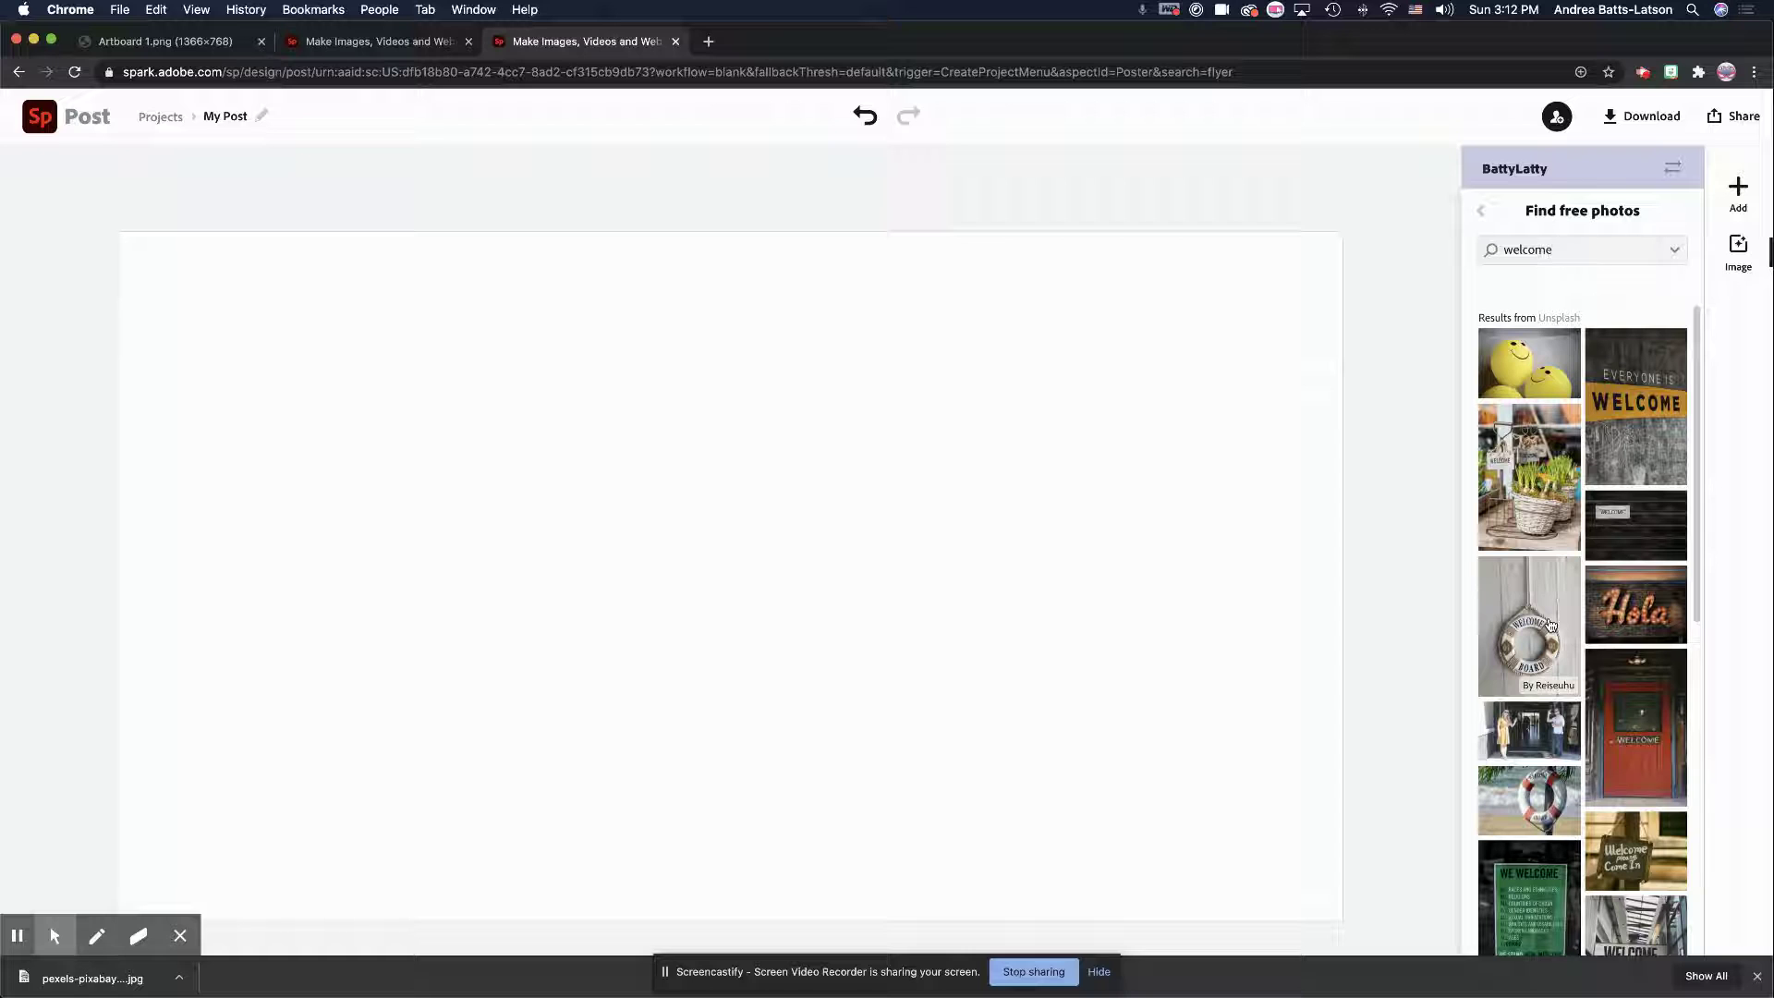
Step: Browse the welcome photos and add the one of a phone lying on a laptop, pinned to the background
scroll(1498, 621, "down", 1)
scroll(1499, 621, "down", 10)
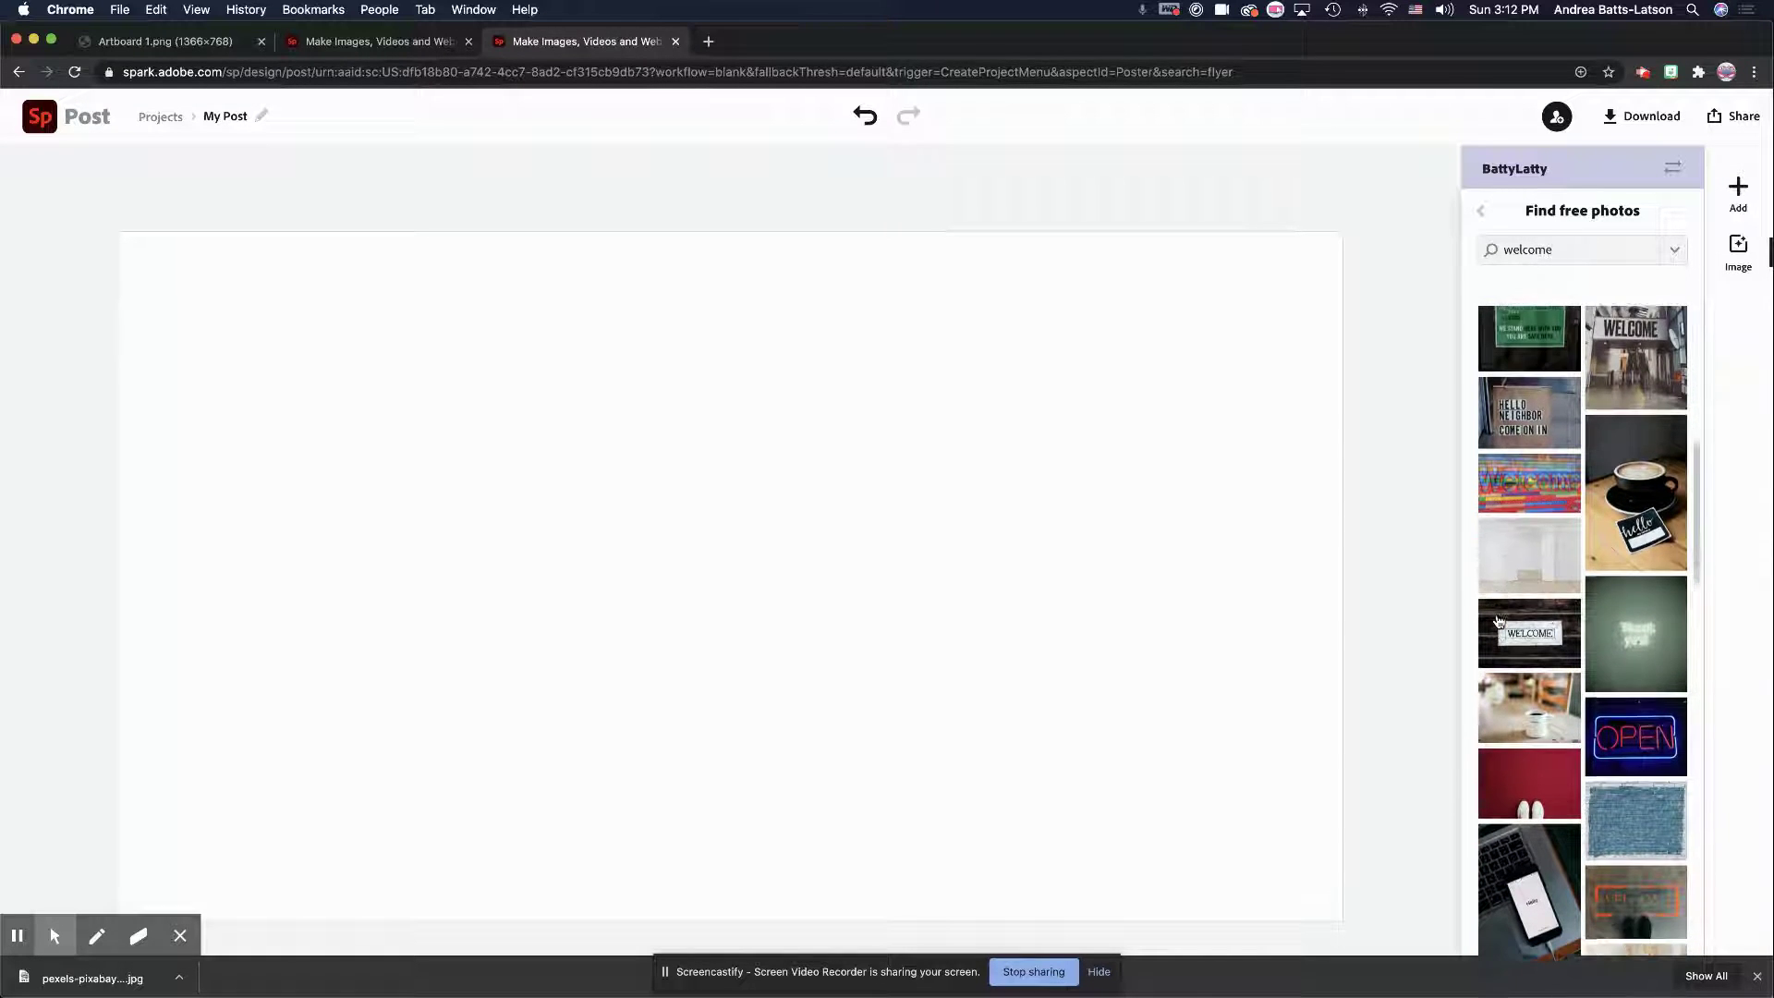
scroll(1498, 621, "down", 2)
scroll(1498, 620, "down", 4)
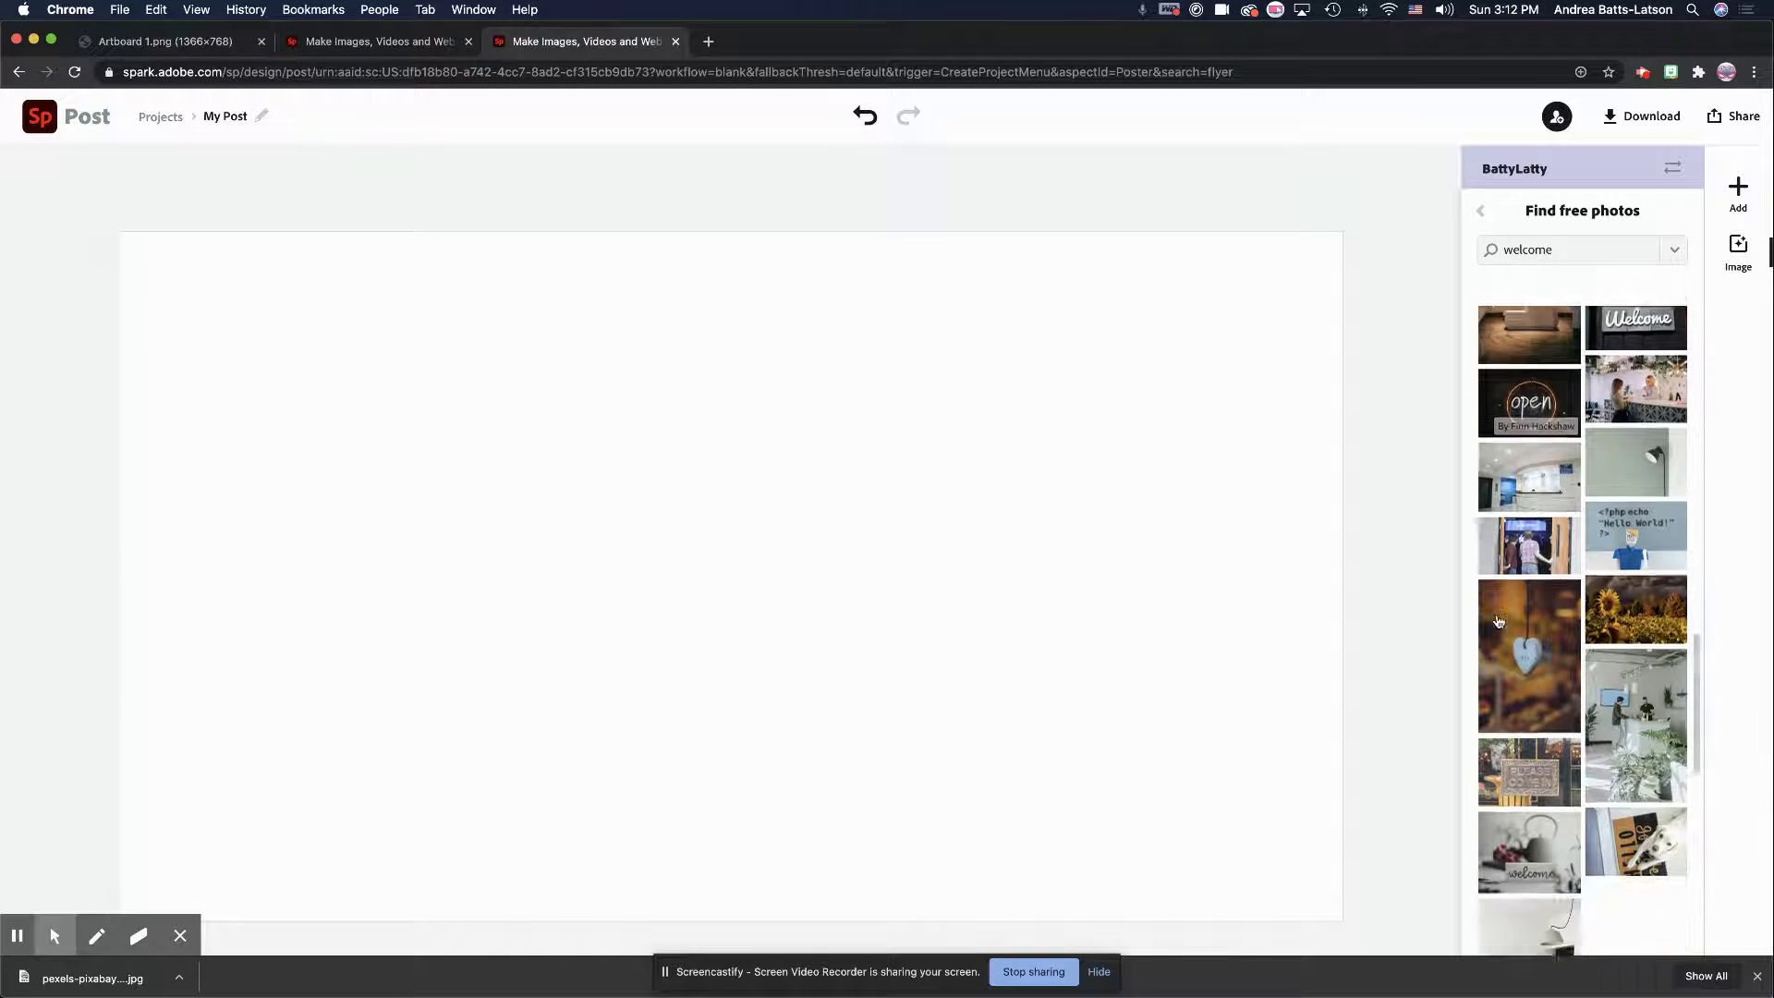
scroll(1498, 621, "down", 3)
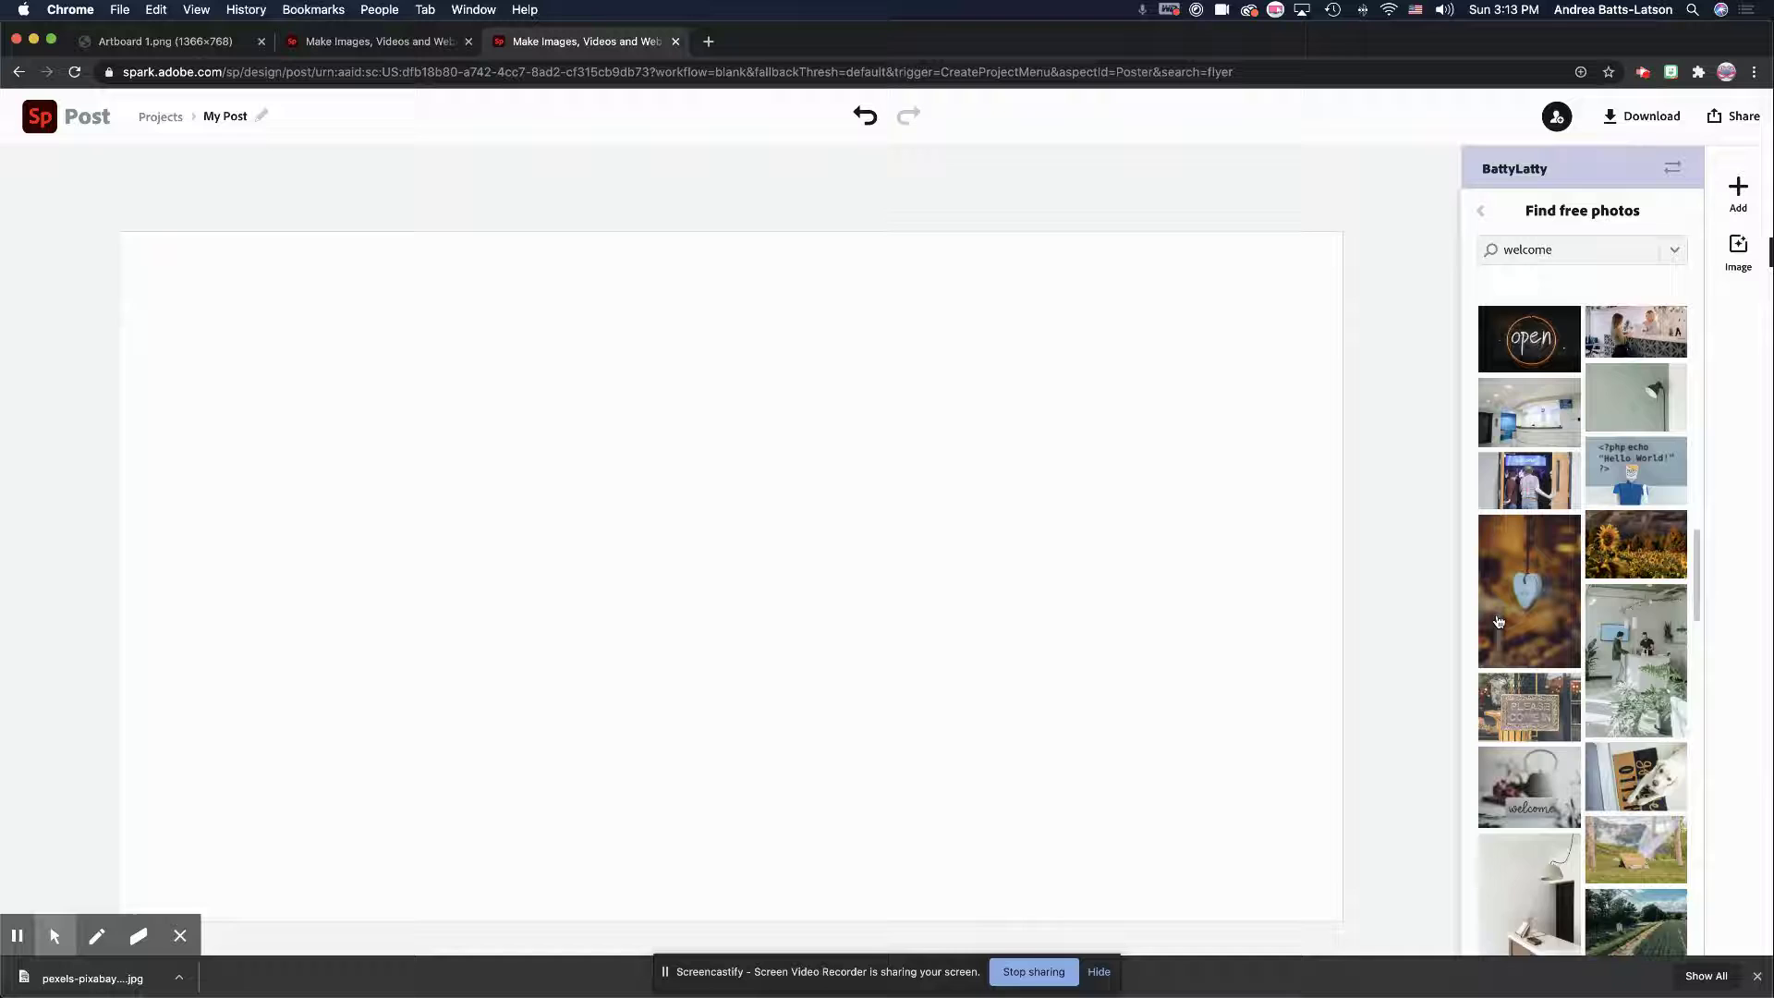
scroll(1498, 621, "up", 3)
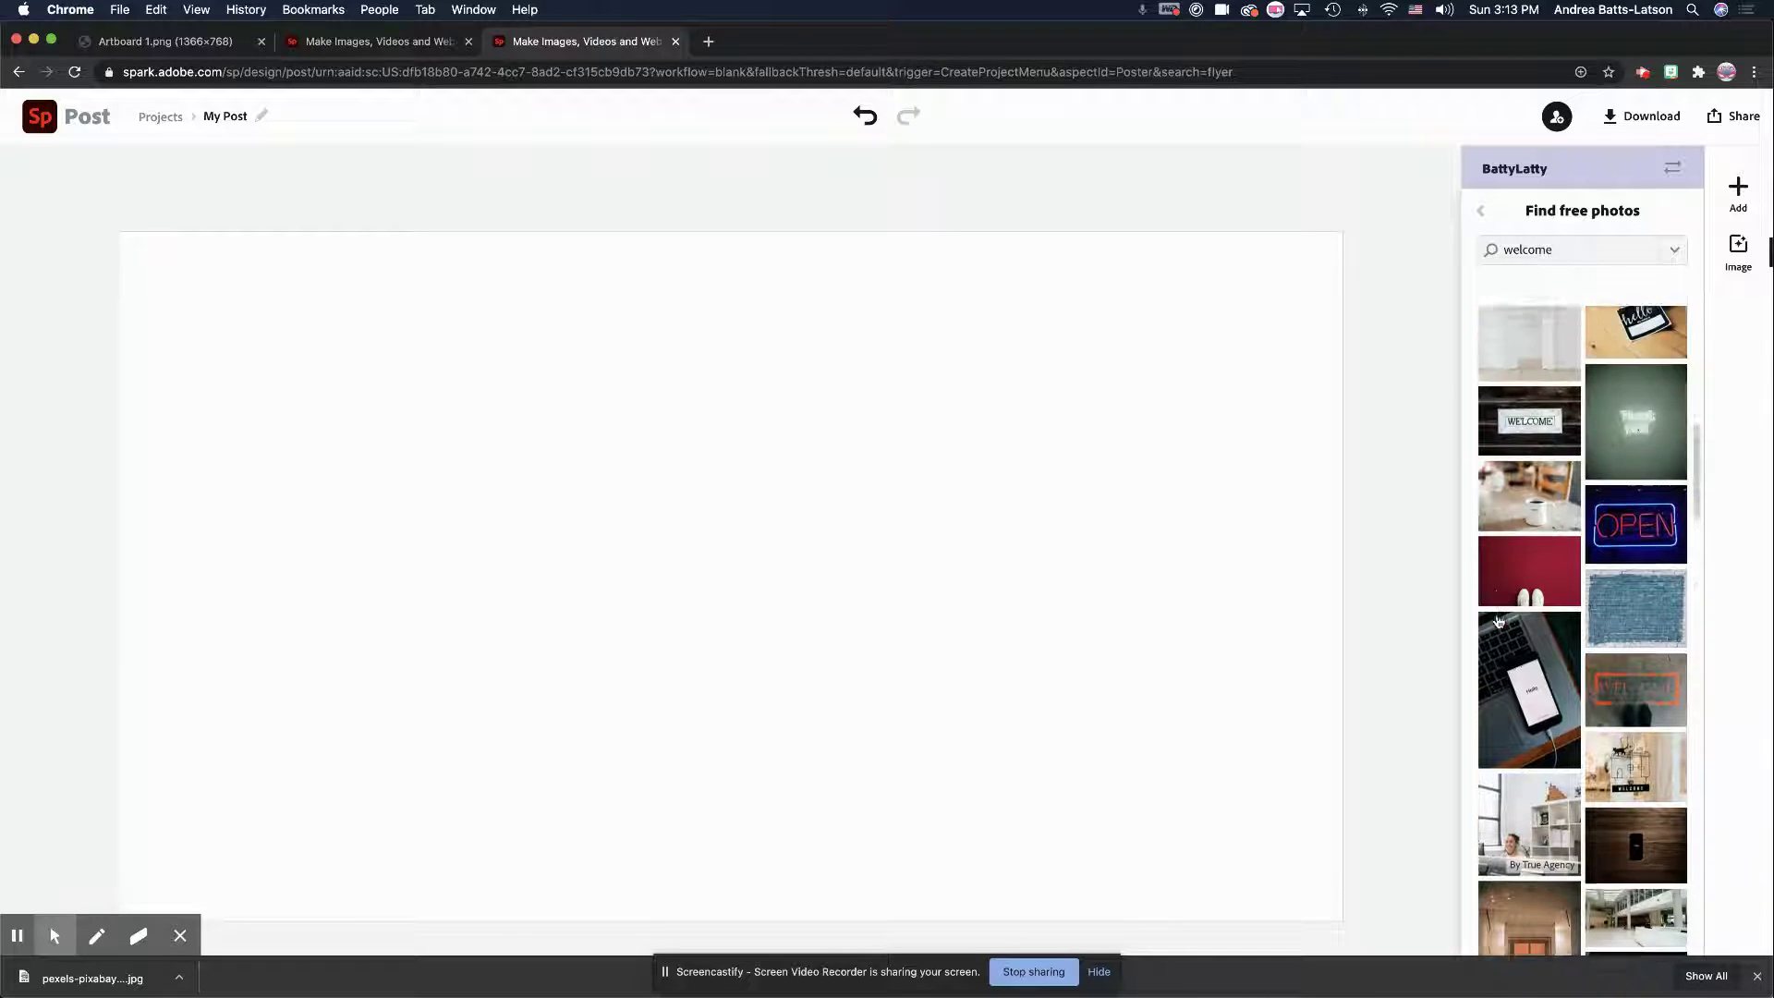
scroll(1498, 621, "up", 2)
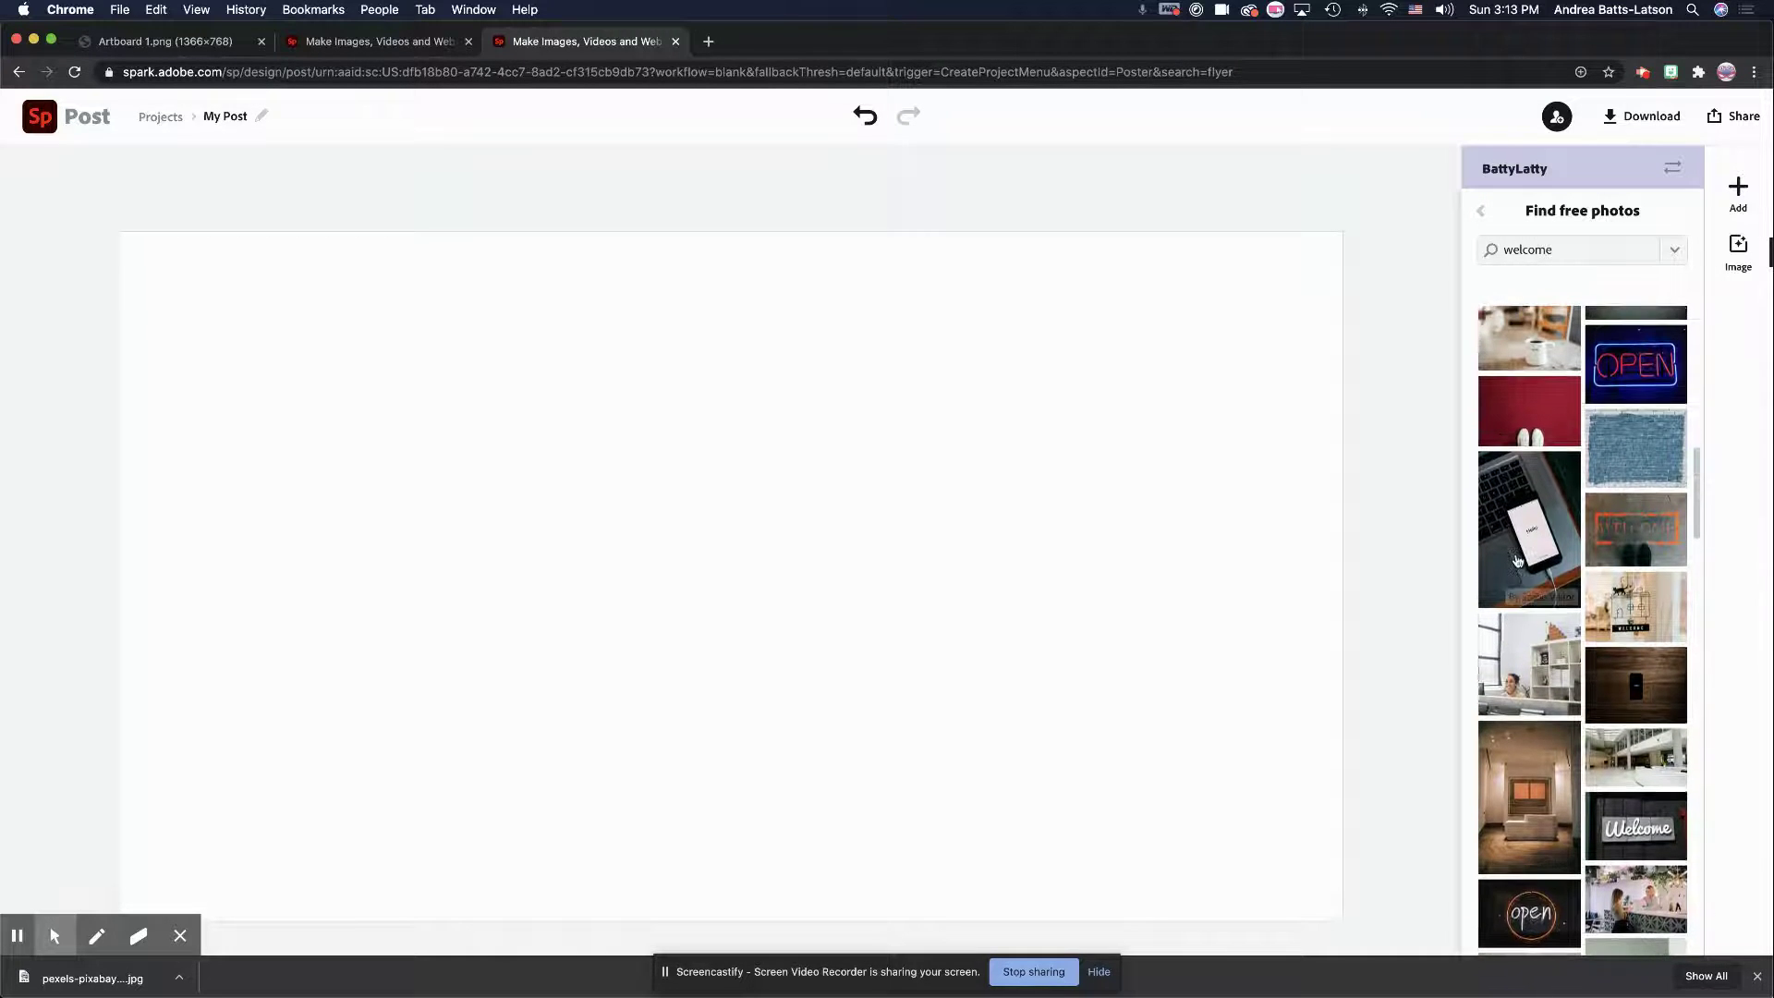
left_click(1518, 559)
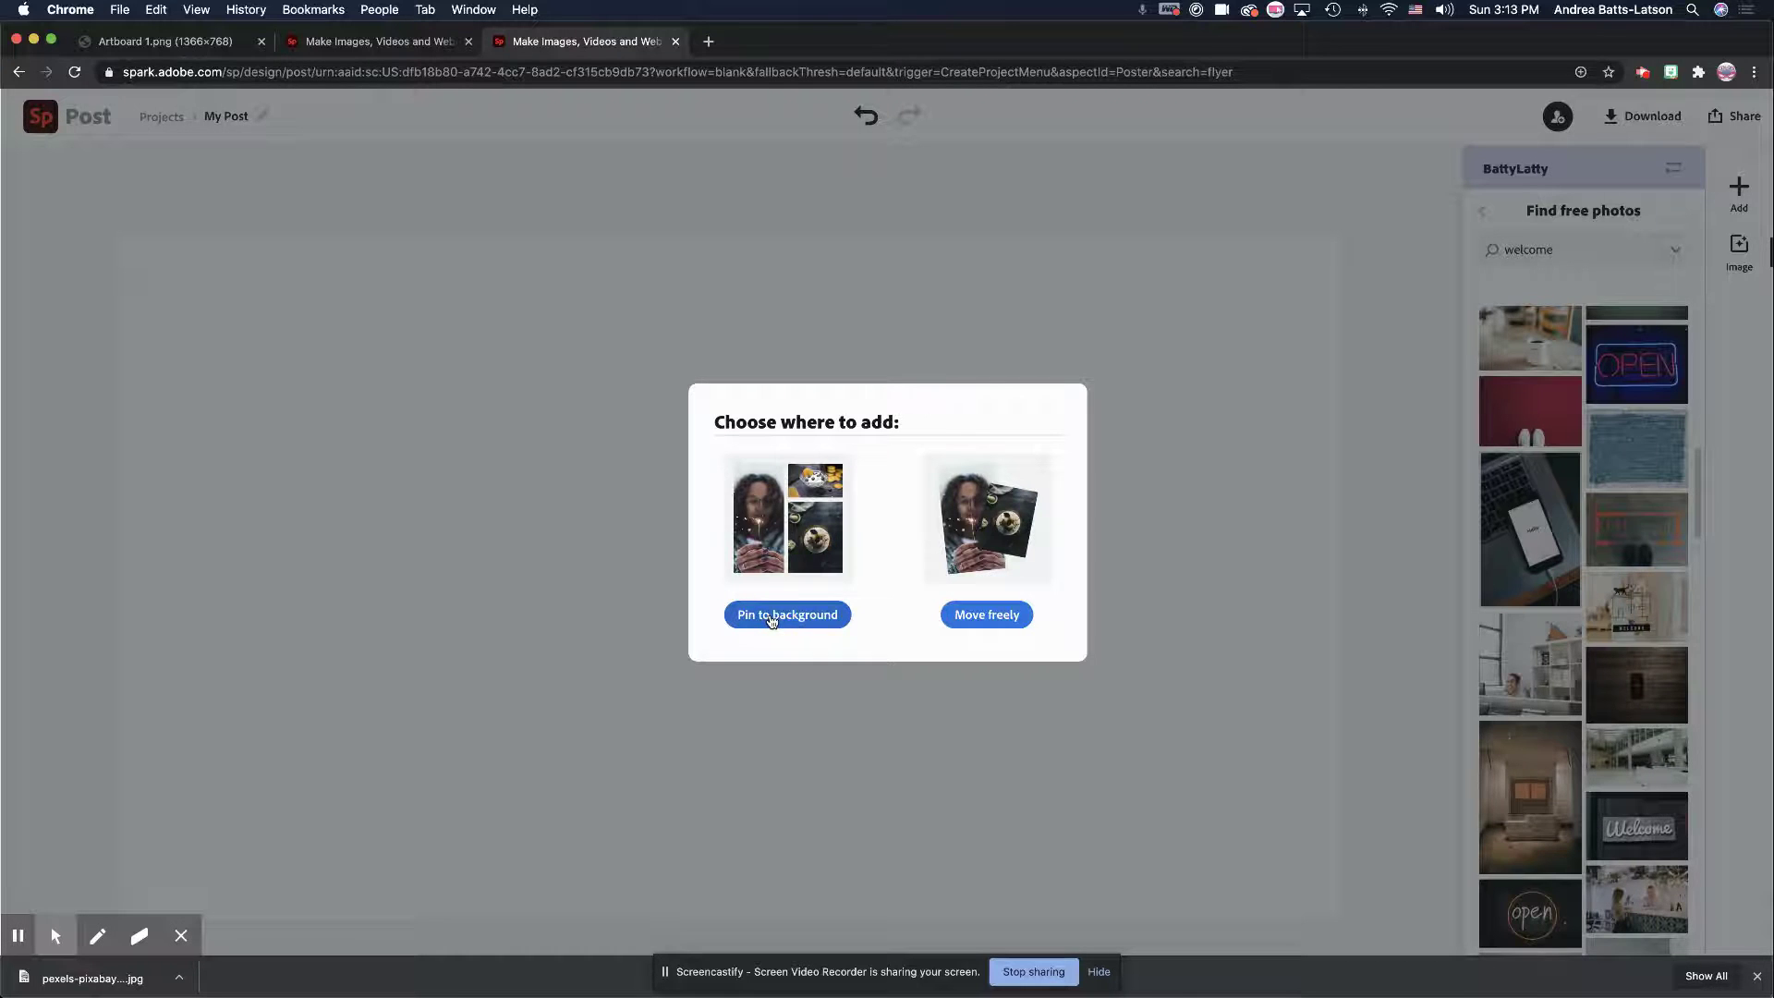
left_click(790, 618)
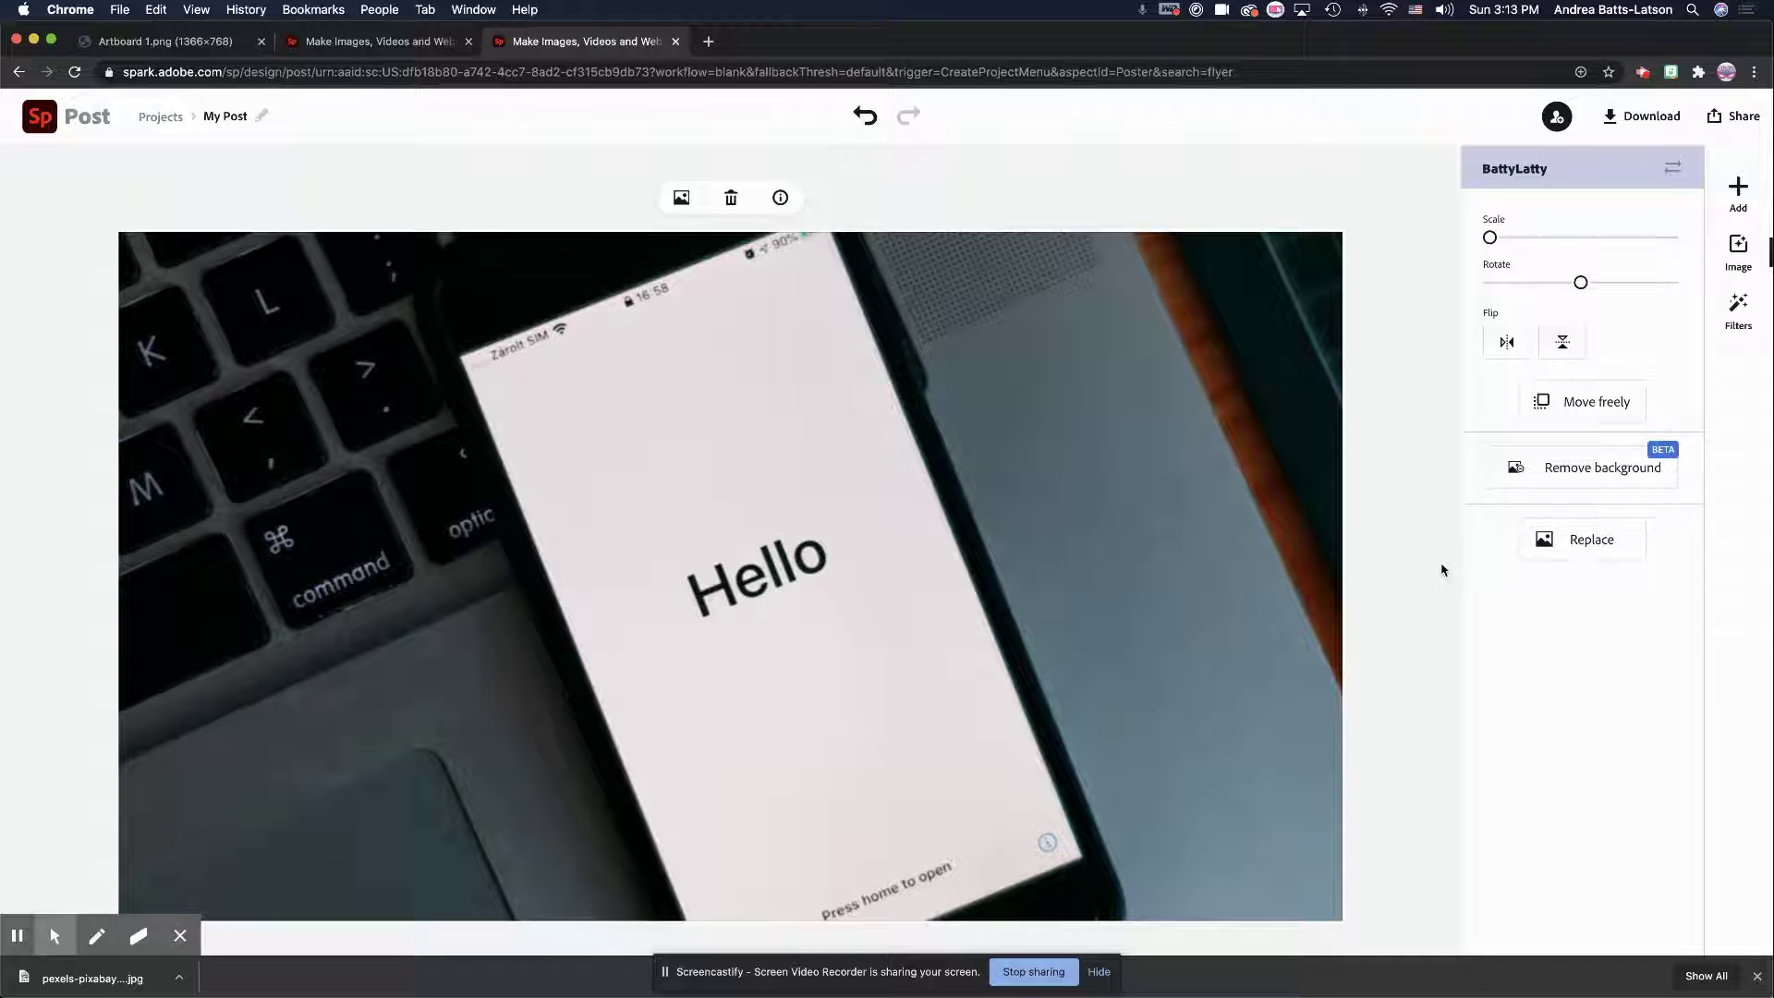
Step: Try making the phone photo freely movable, and pin it back to the background
left_click(1557, 401)
left_click(1601, 413)
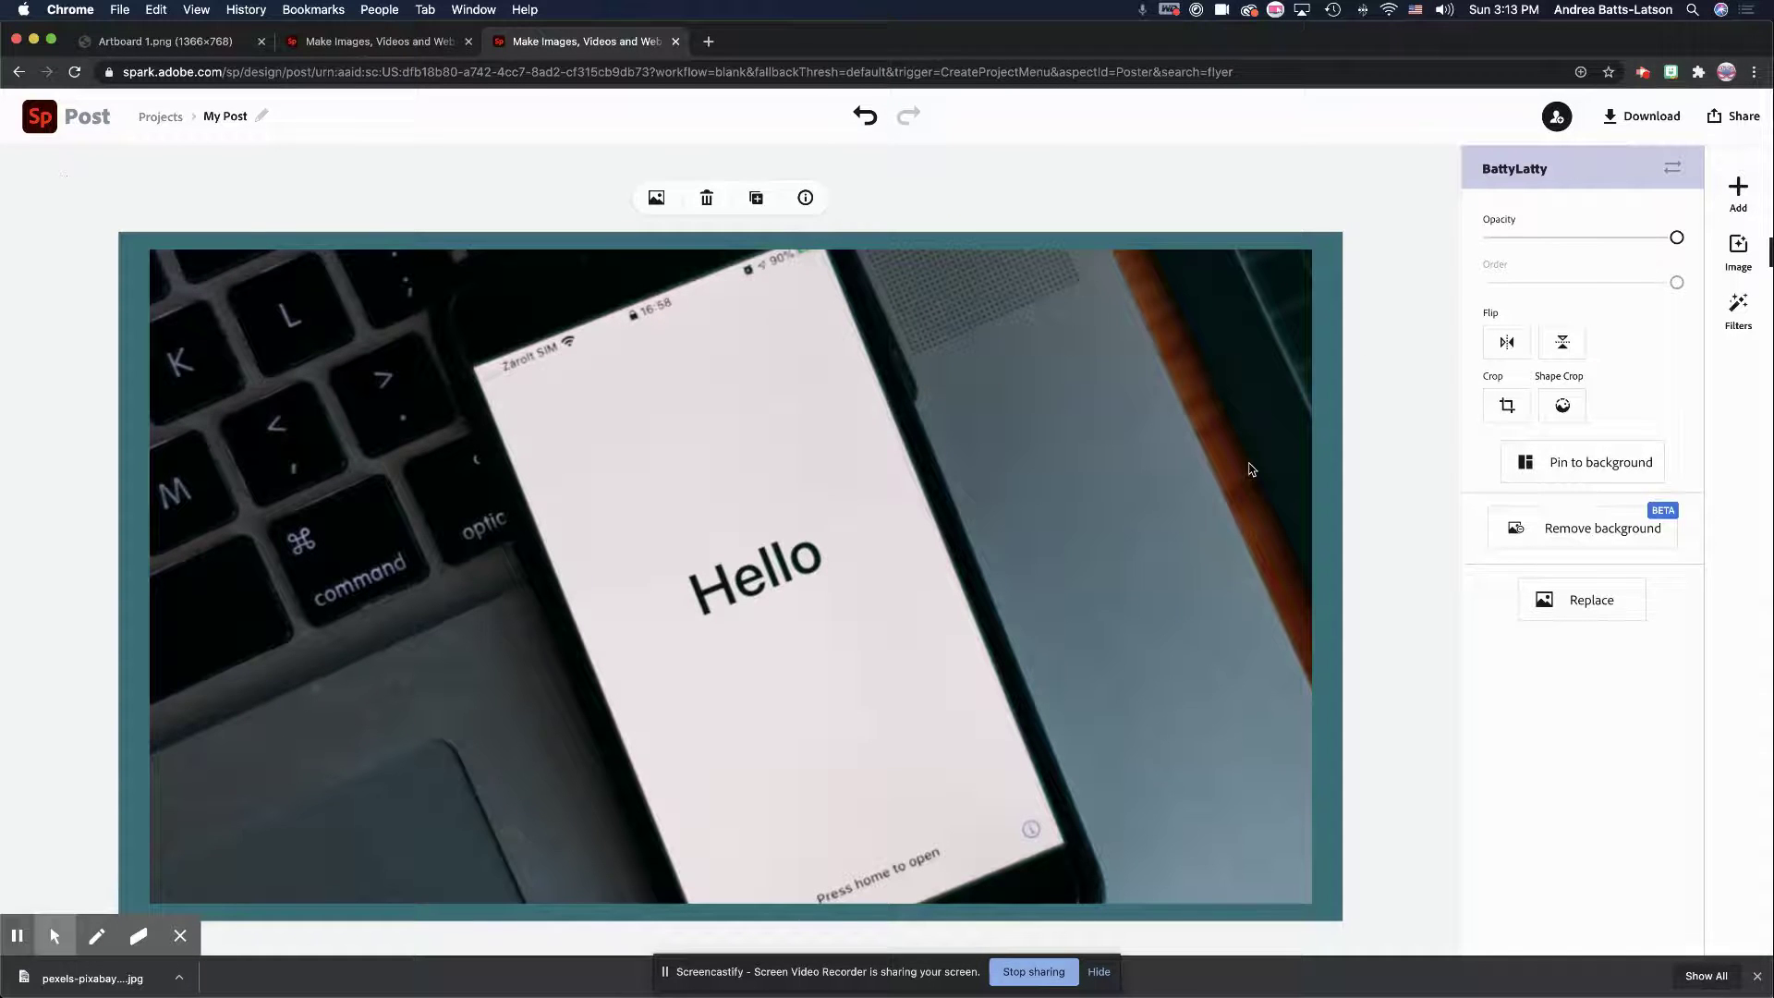
left_click(1610, 480)
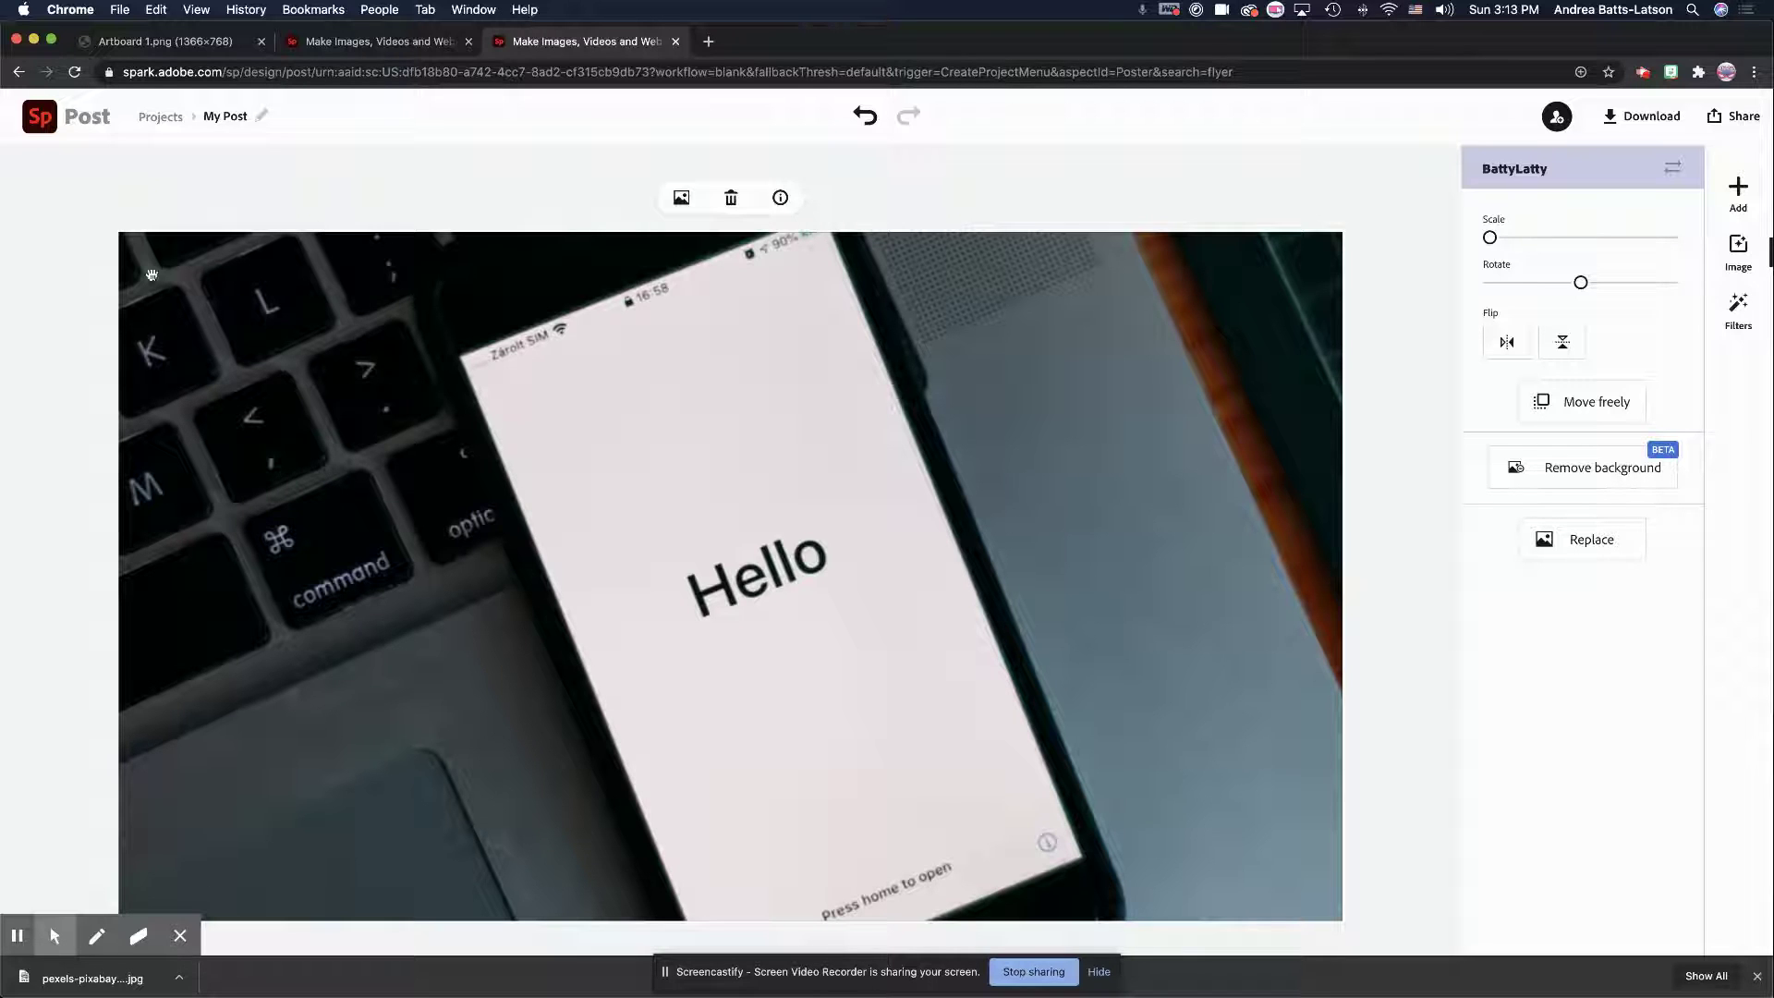
Step: Try flipping the background photo horizontally and vertically, restoring its original orientation after each flip
mouse_move(54, 936)
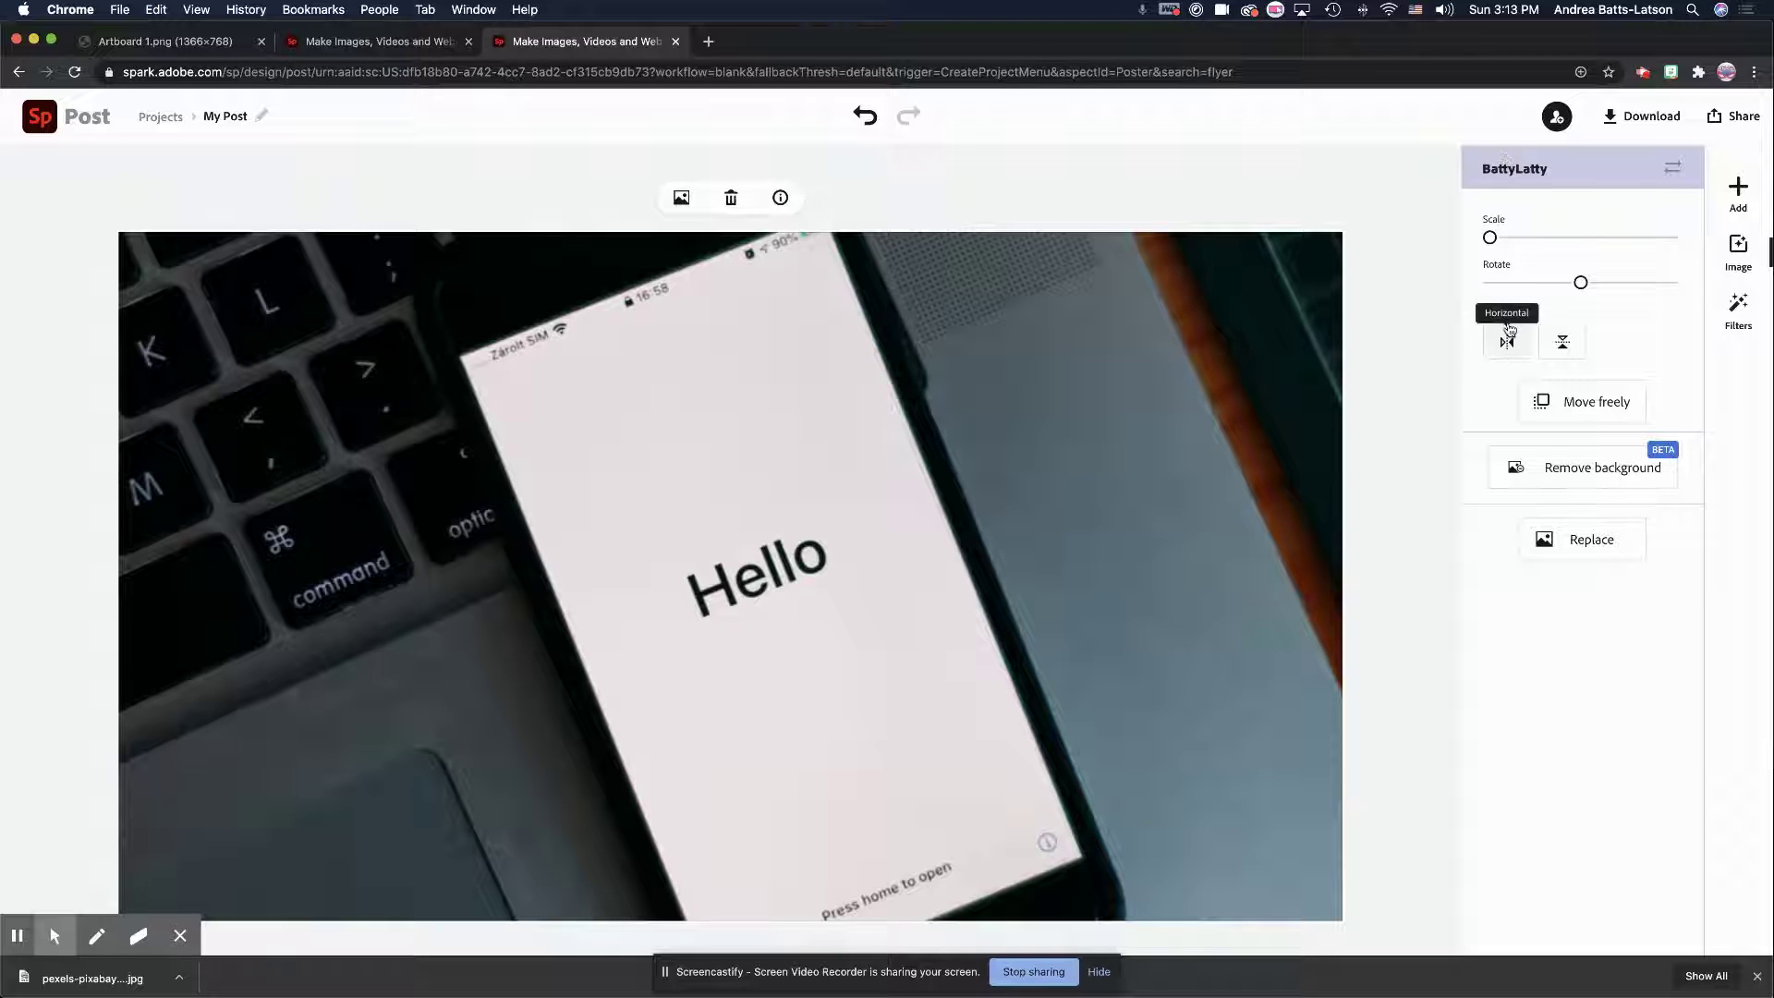
left_click(1508, 344)
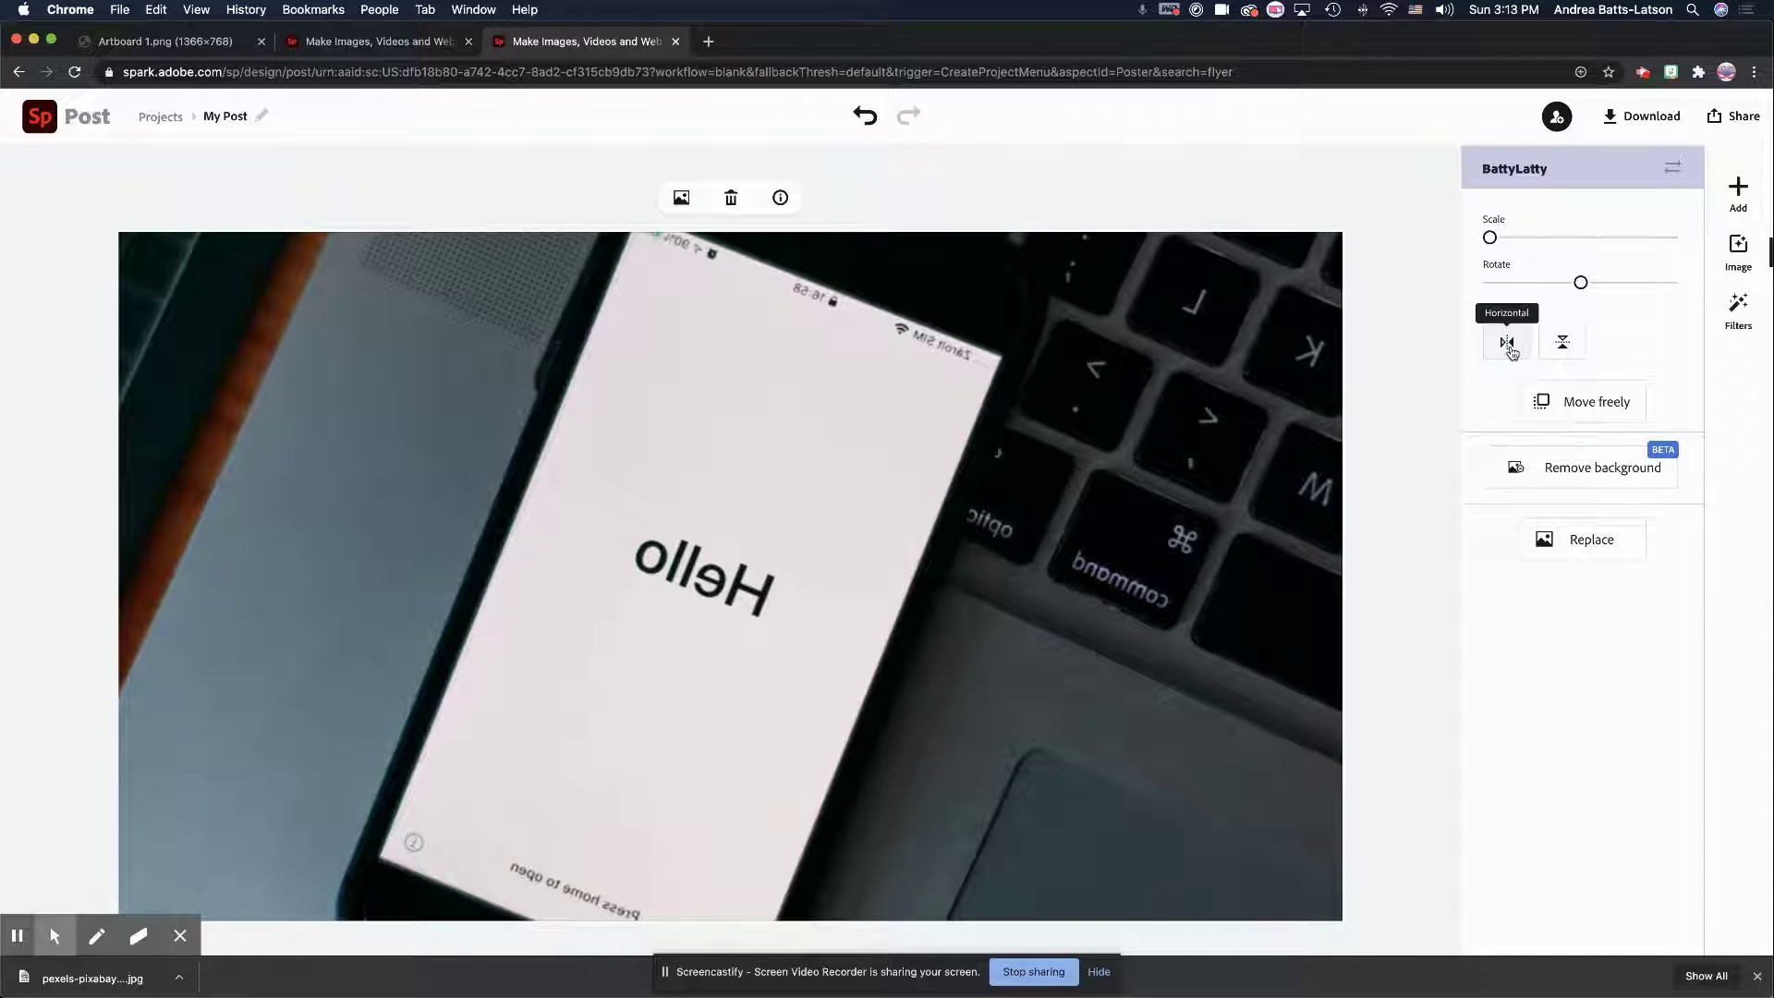
left_click(1509, 350)
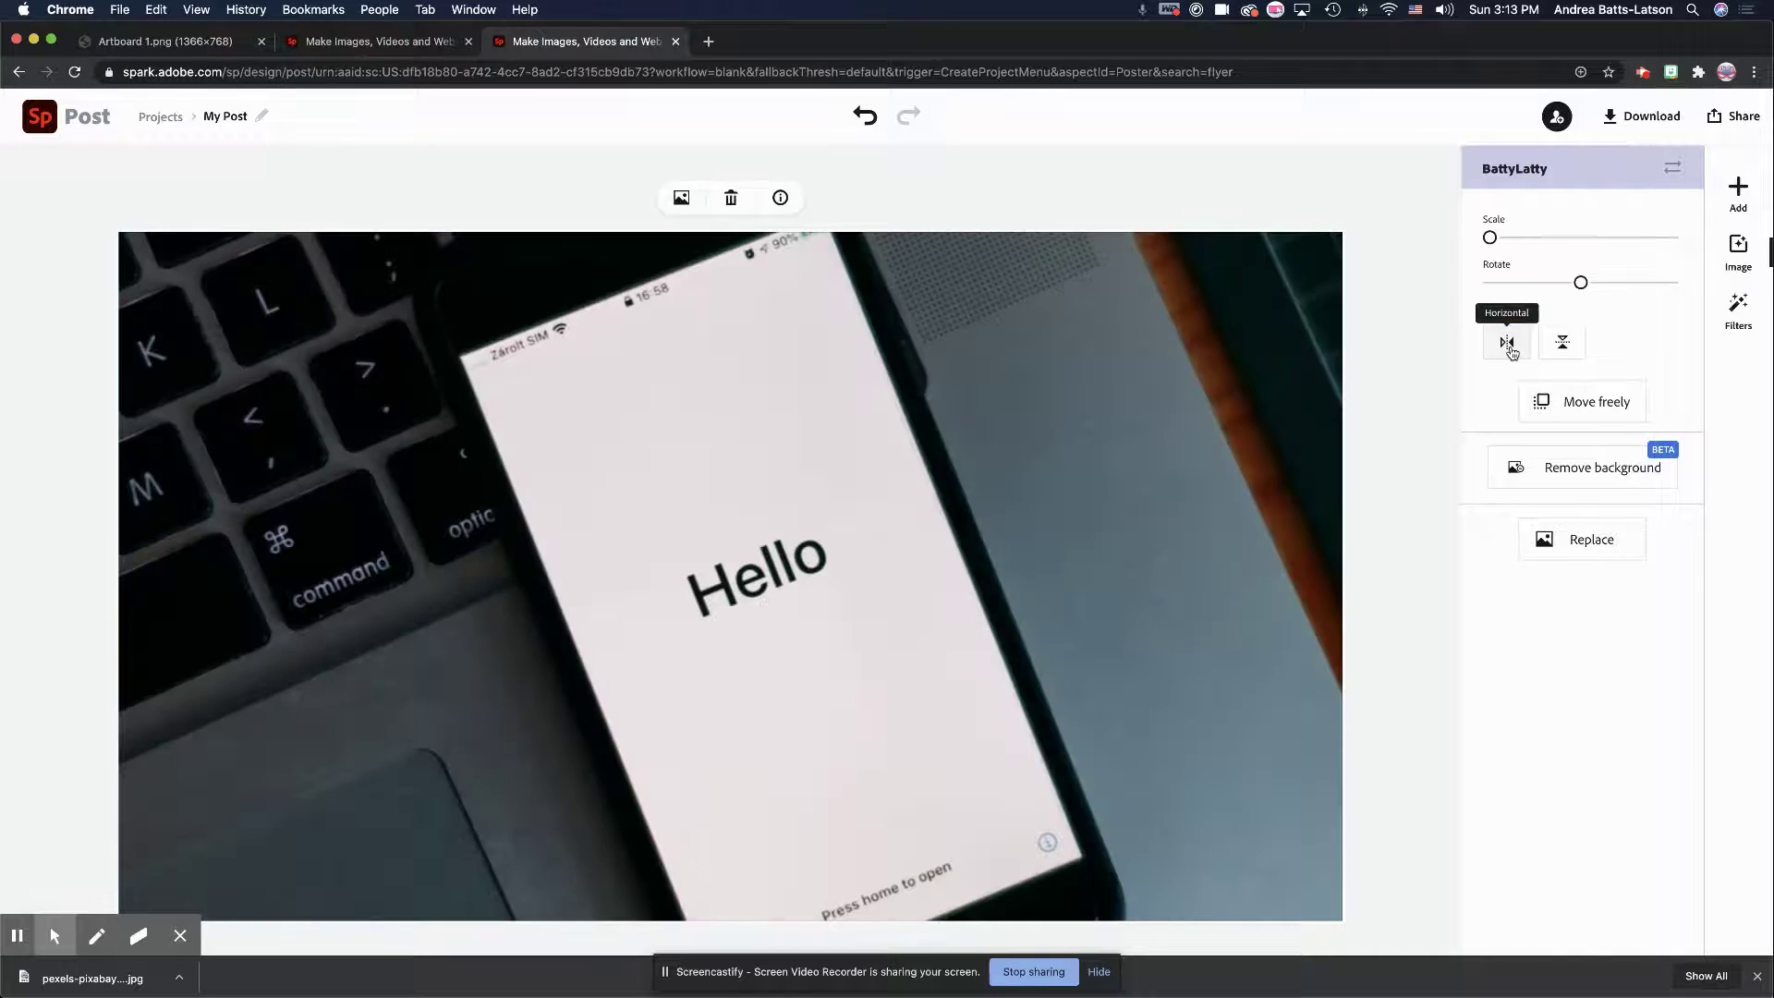
left_click(1579, 344)
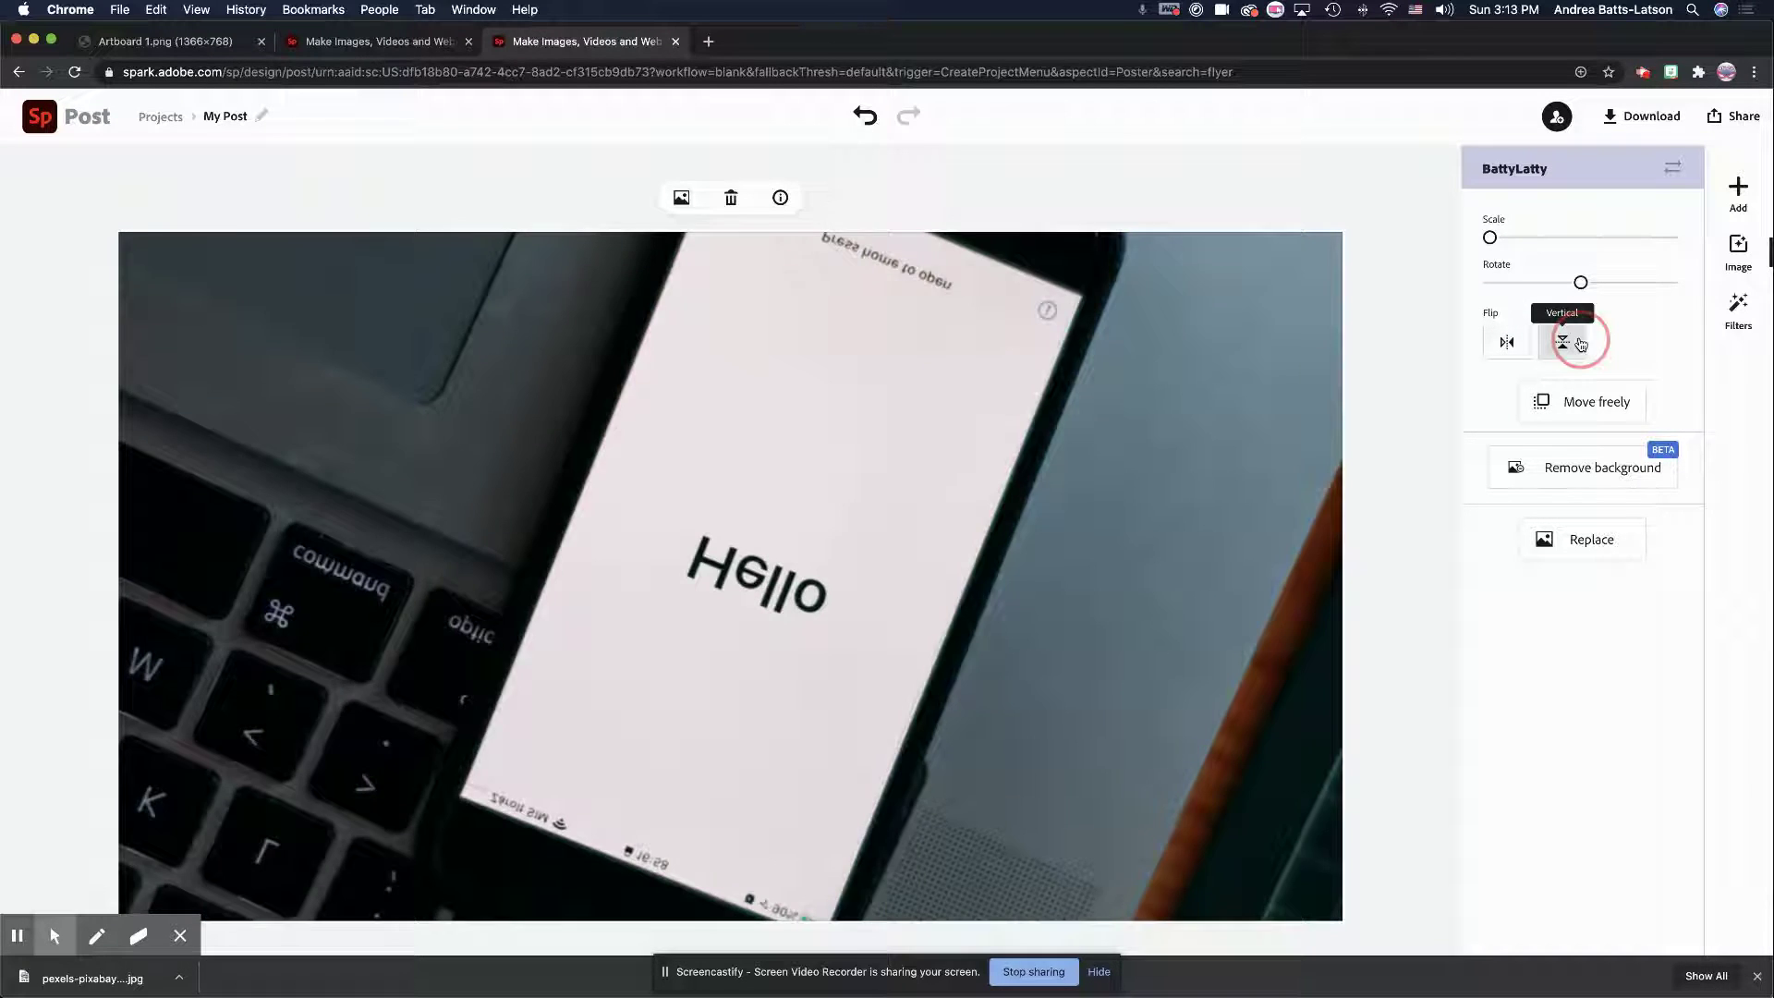
left_click(1579, 343)
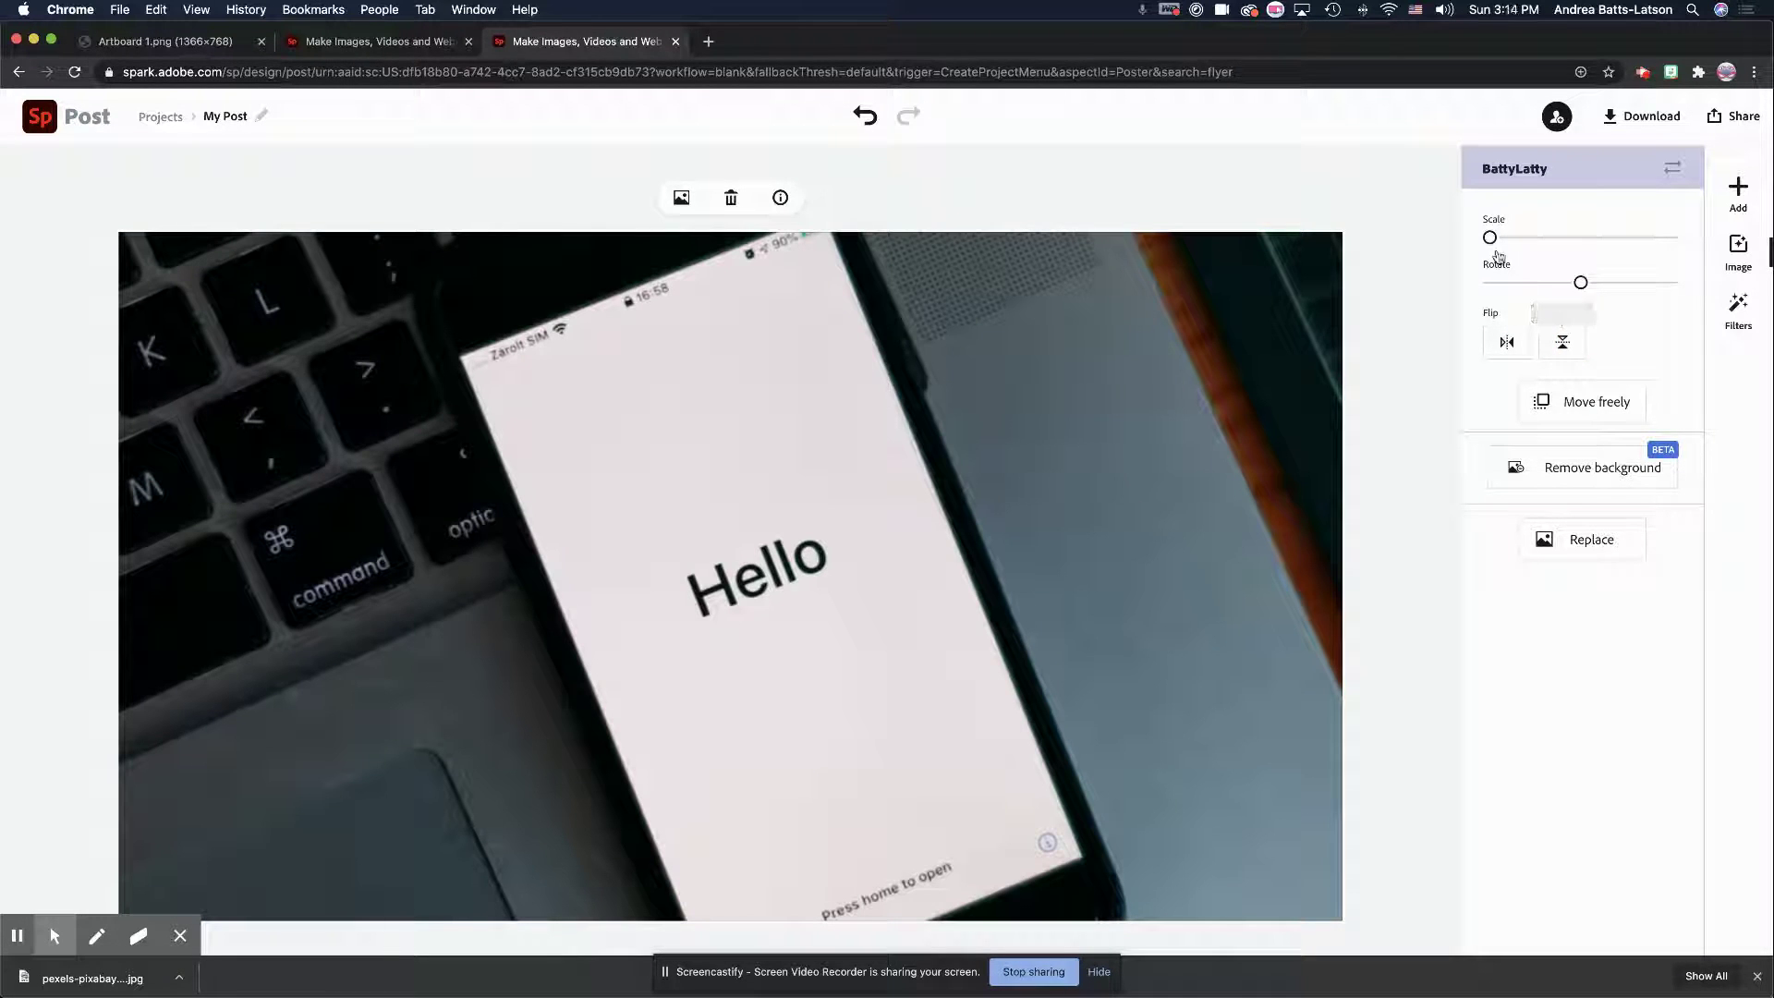
Step: Try enlarging and rotating the background photo, returning it to its original scale and angle
left_click_drag(1490, 238, 1566, 243)
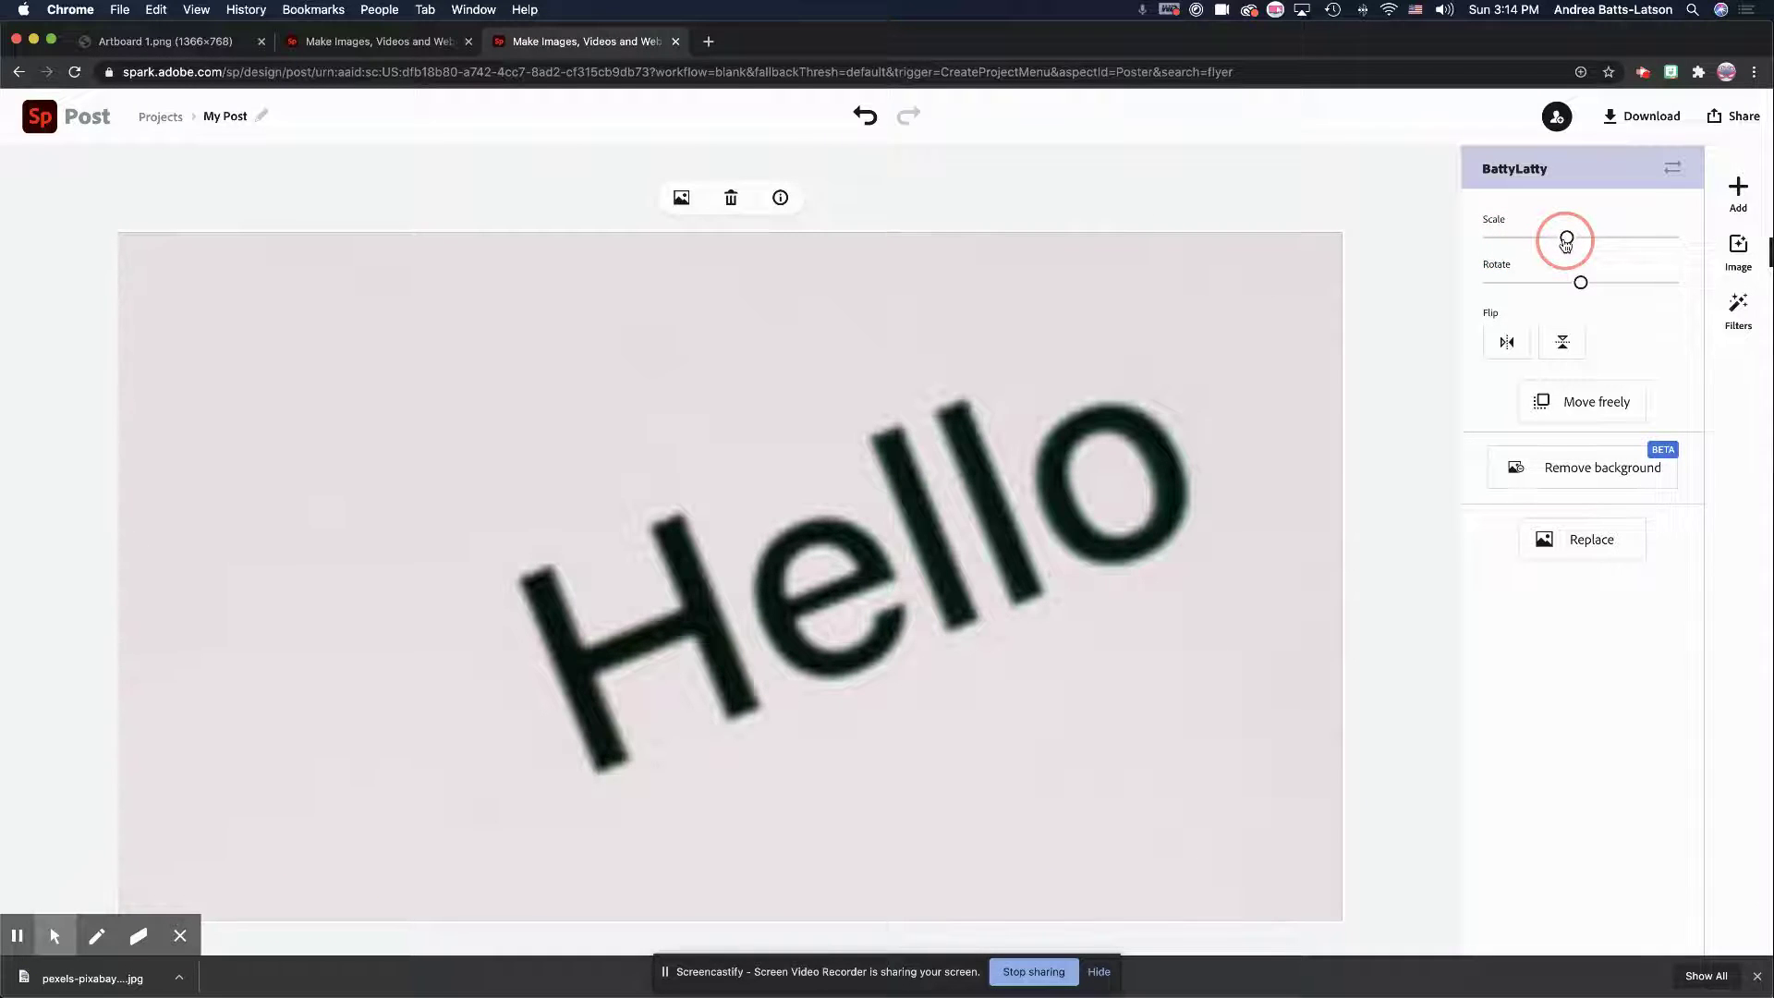
left_click_drag(1566, 242, 1457, 239)
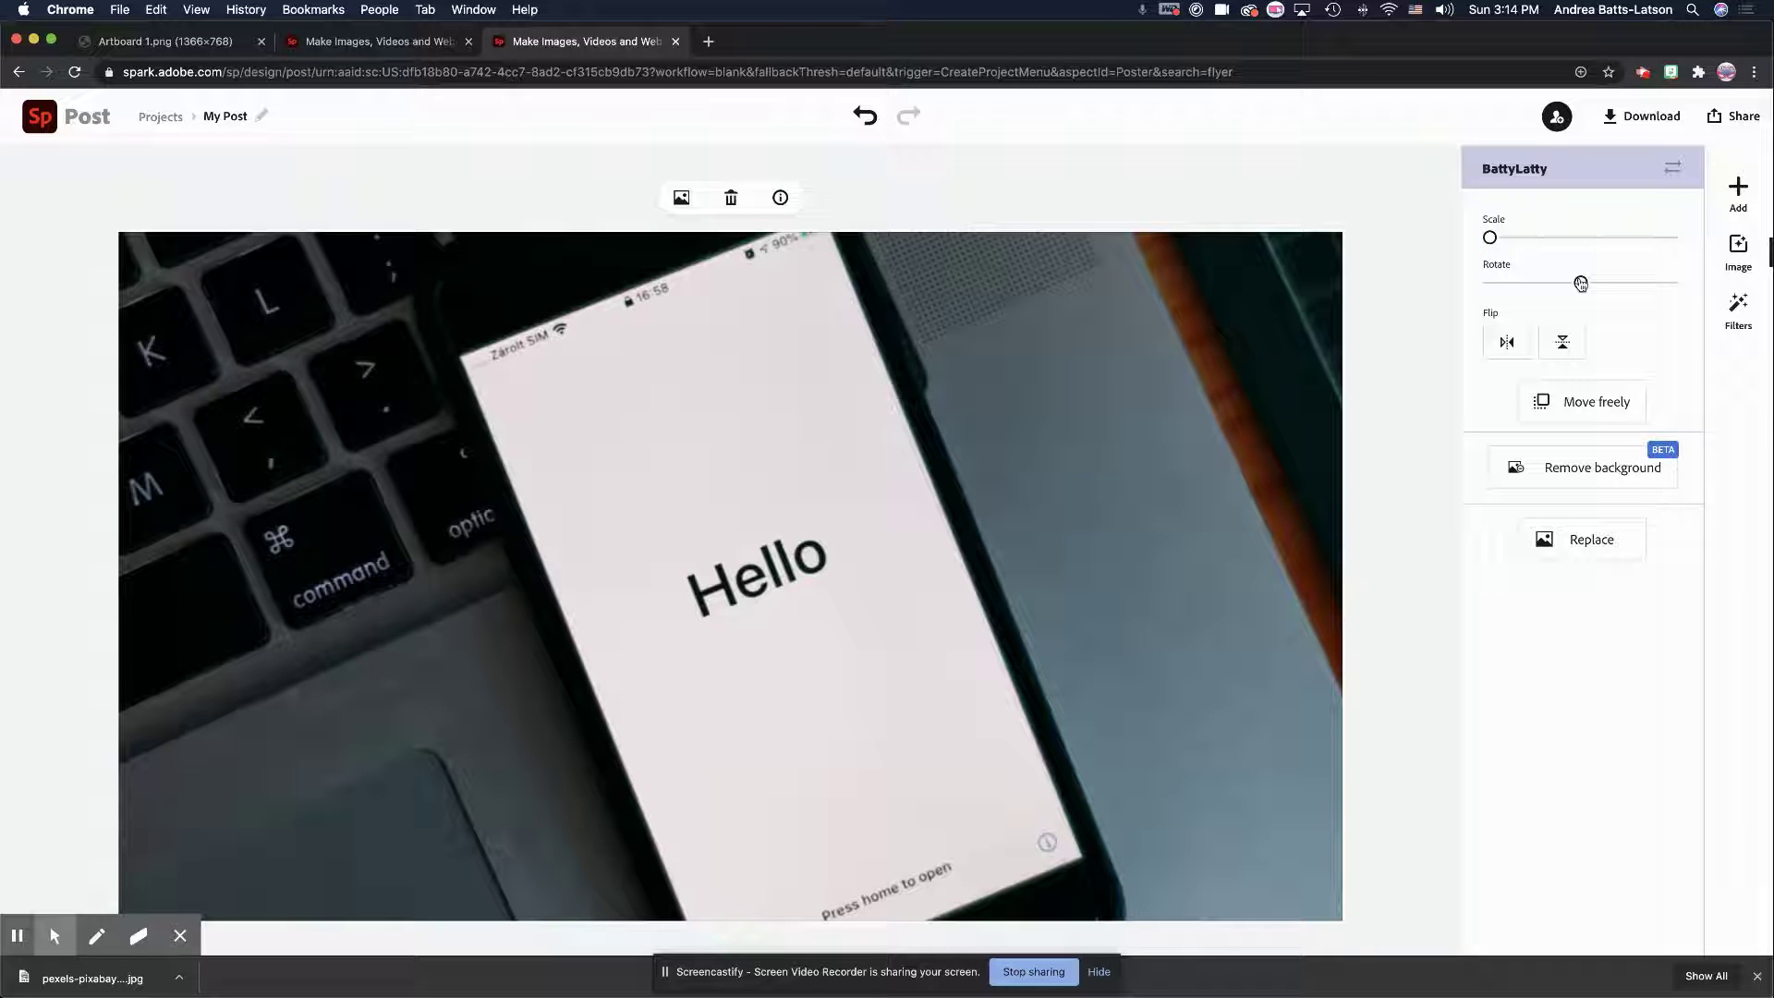
left_click_drag(1581, 283, 1607, 282)
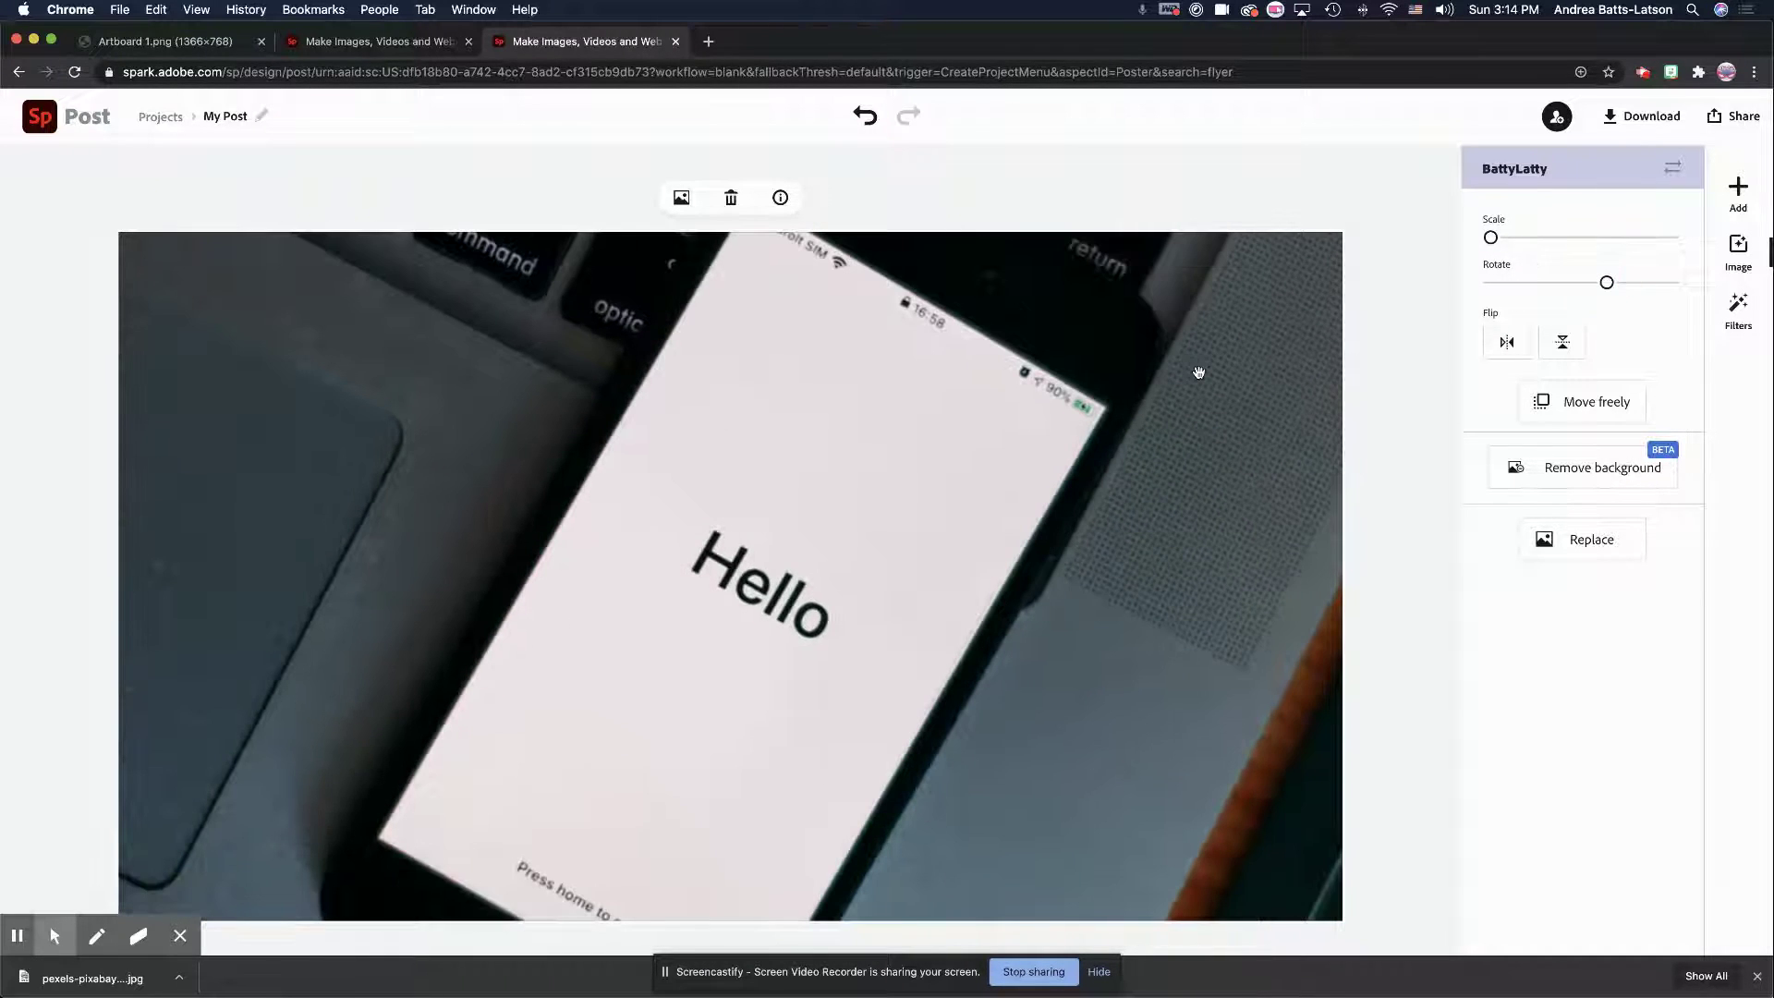
left_click(868, 116)
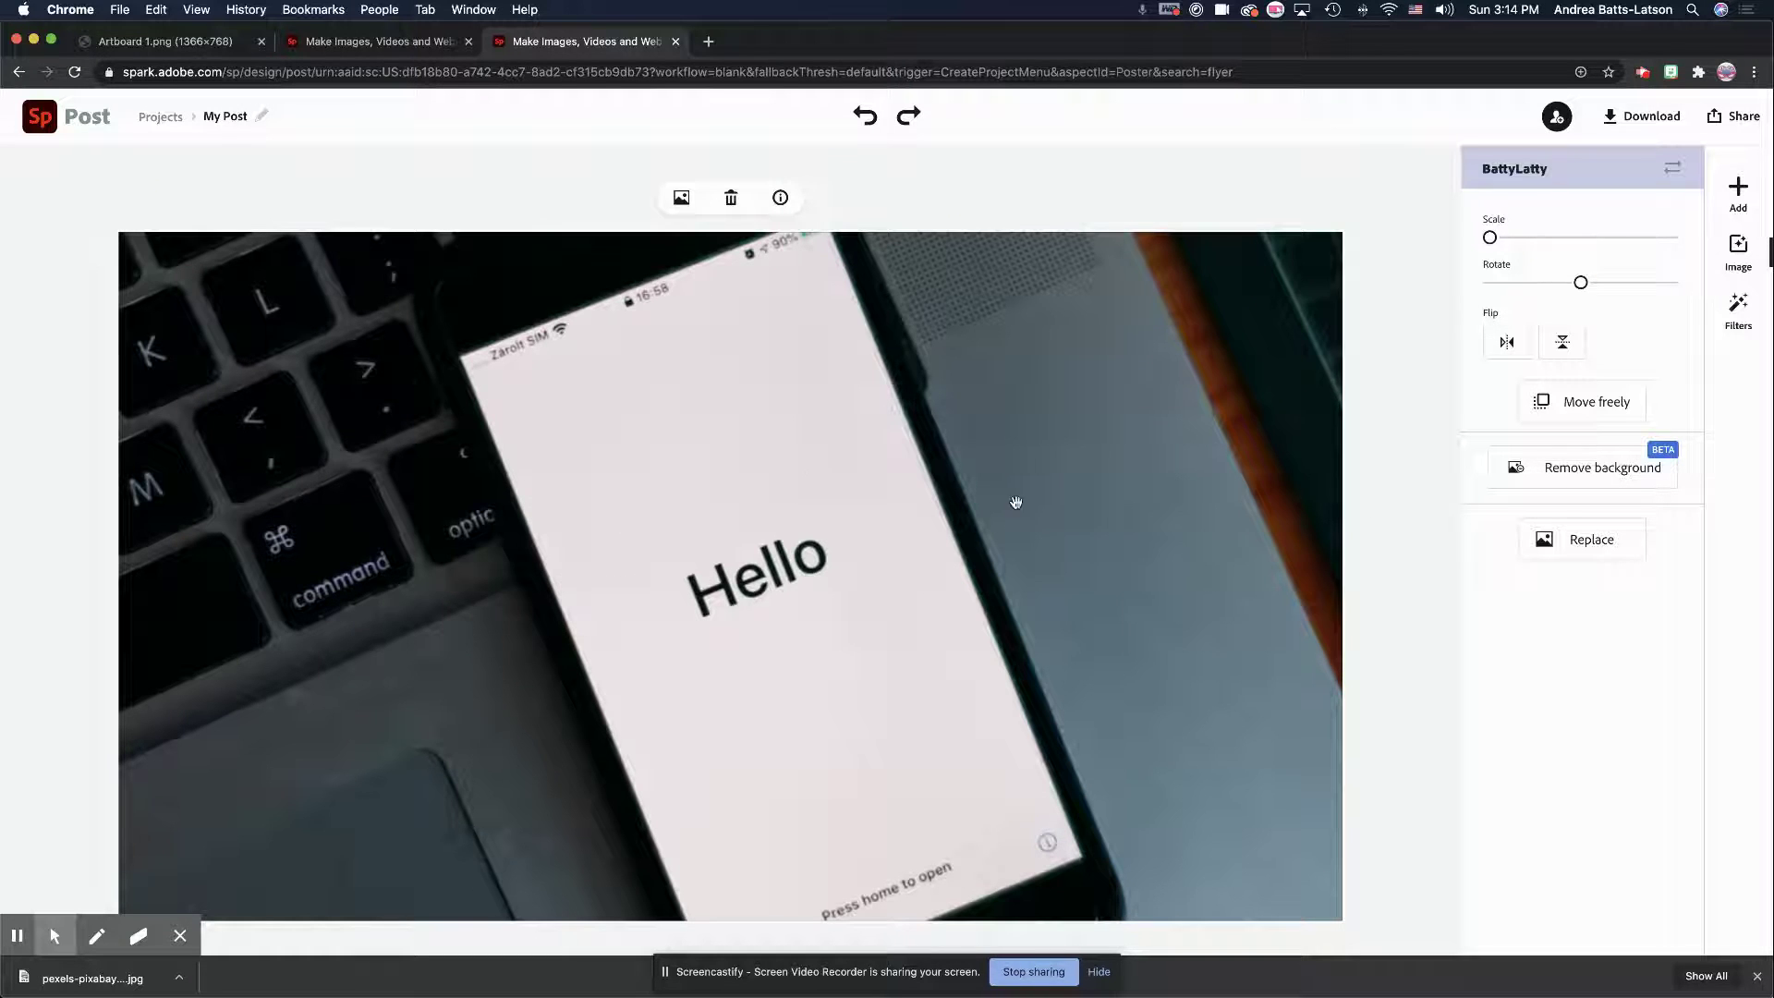
left_click(1740, 191)
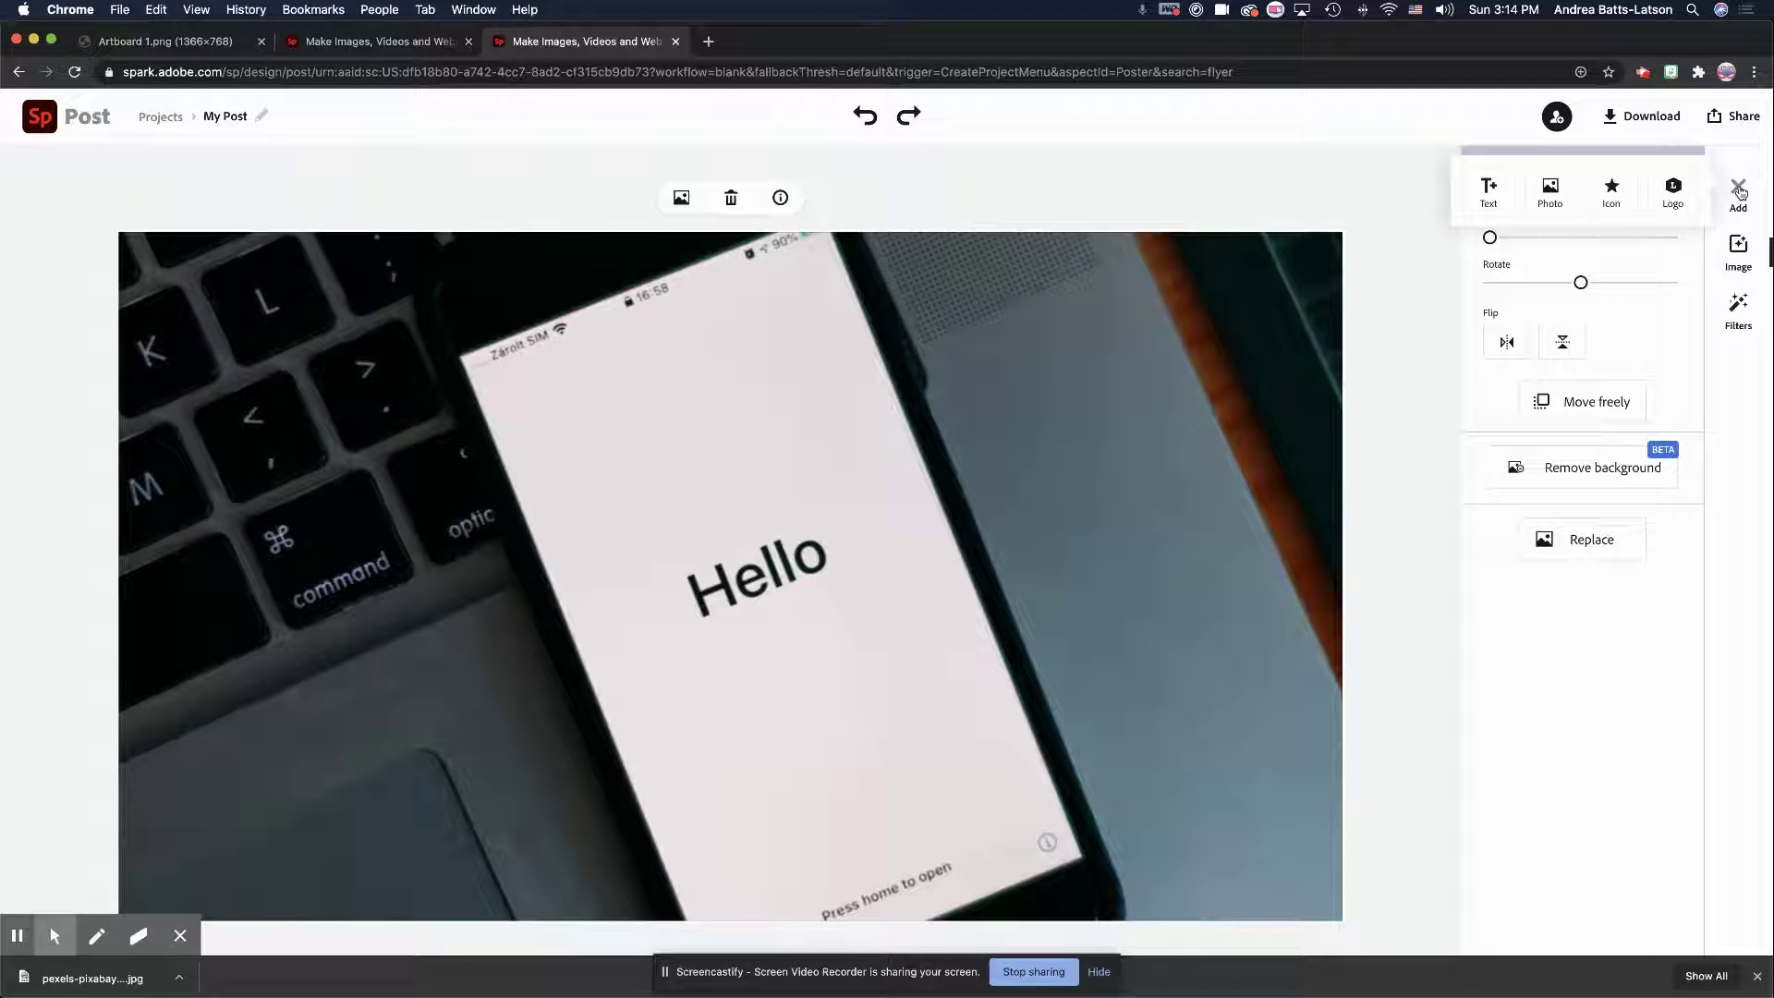
left_click(1736, 436)
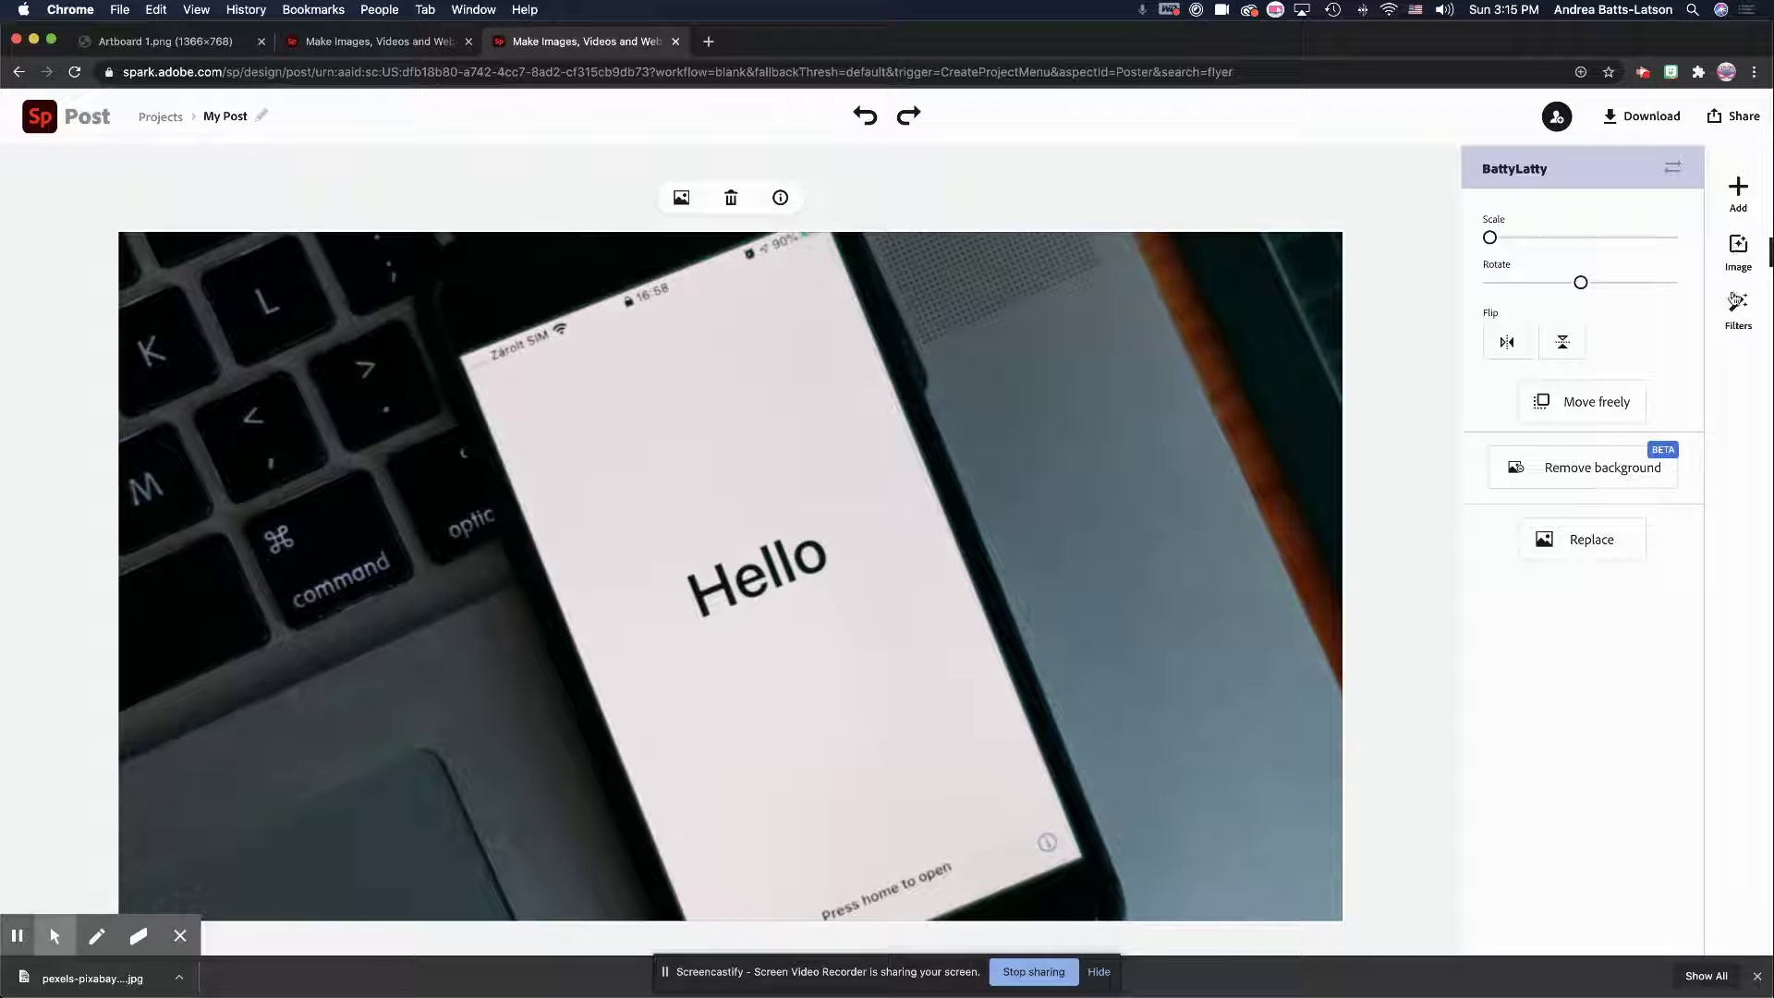
Step: Apply the Multiply filter to the background photo and shuffle its tint through several colors, ending on a warm beige
left_click(1738, 308)
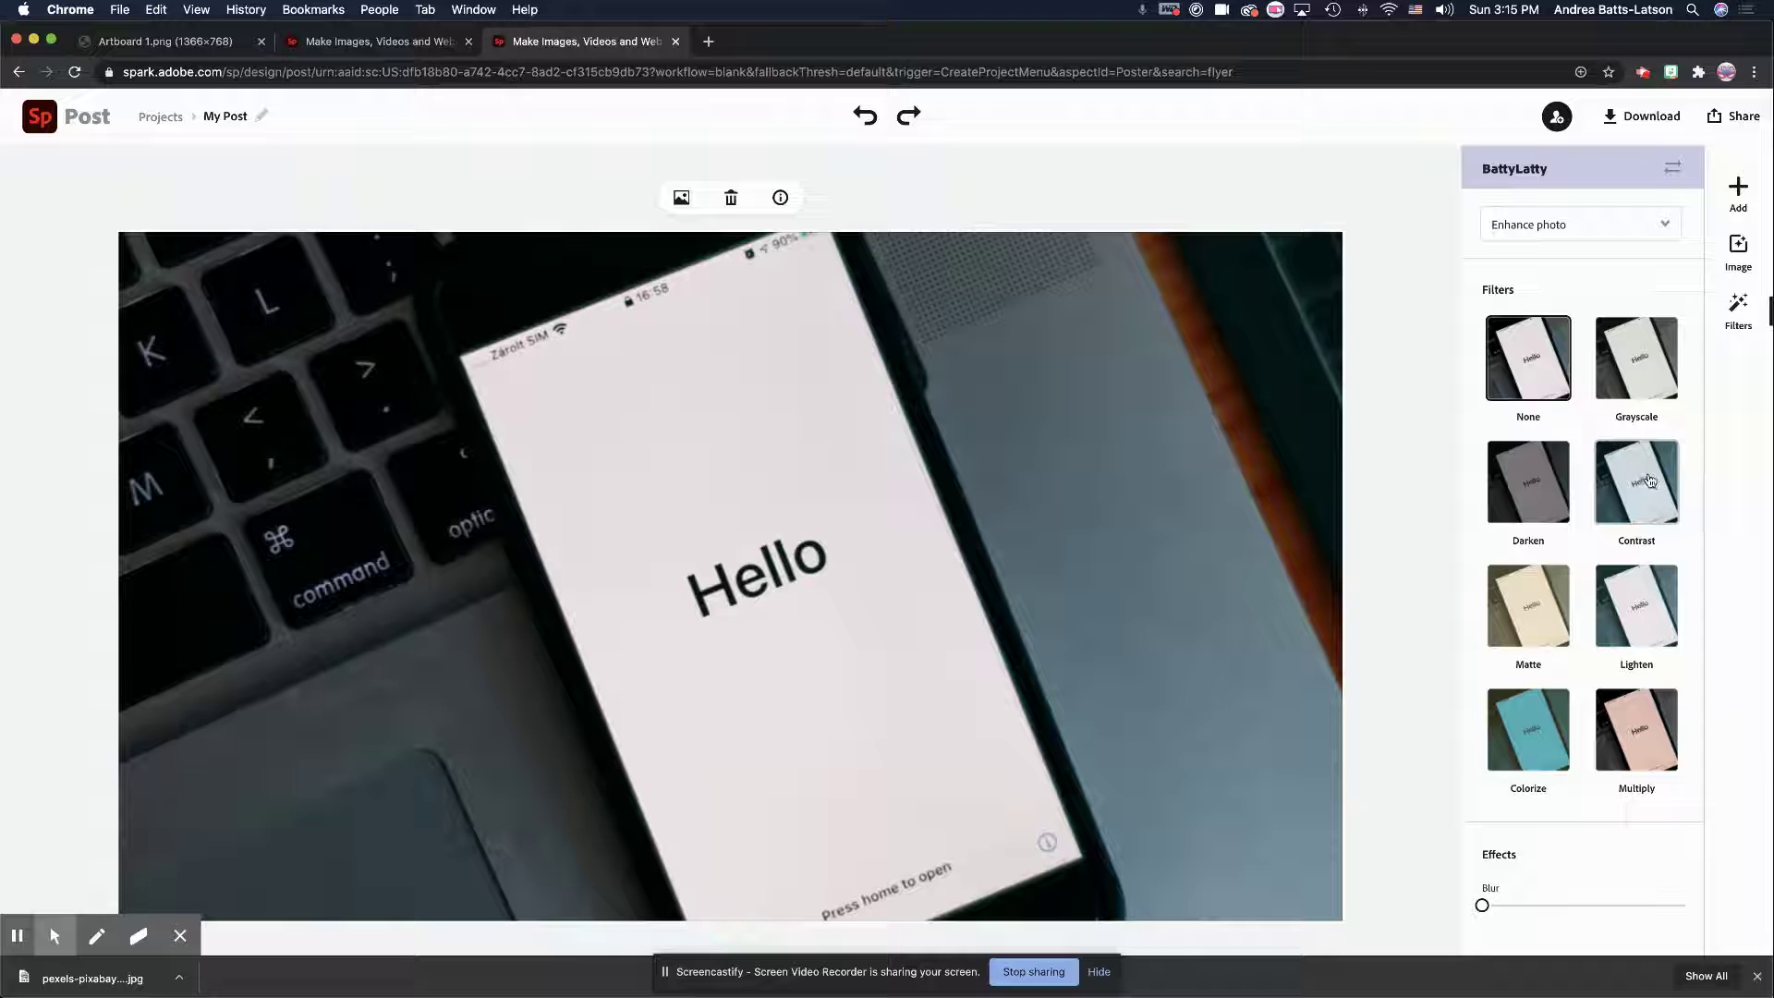
left_click(1649, 764)
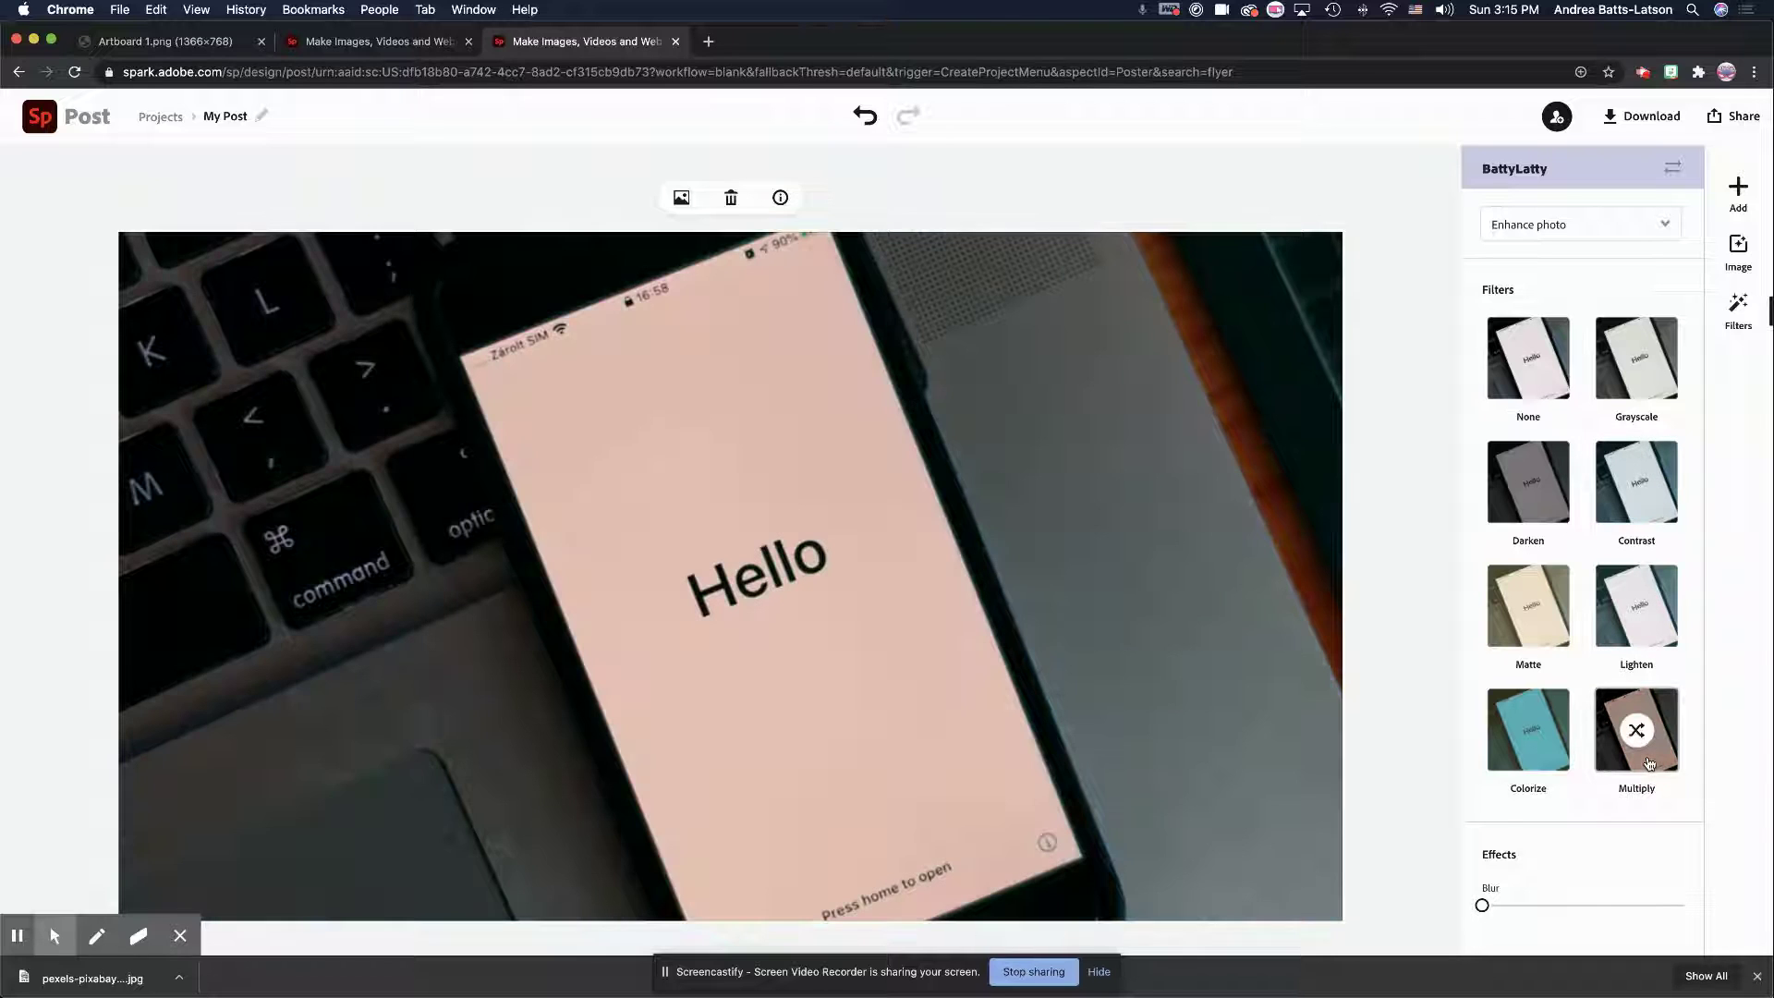
left_click(1649, 763)
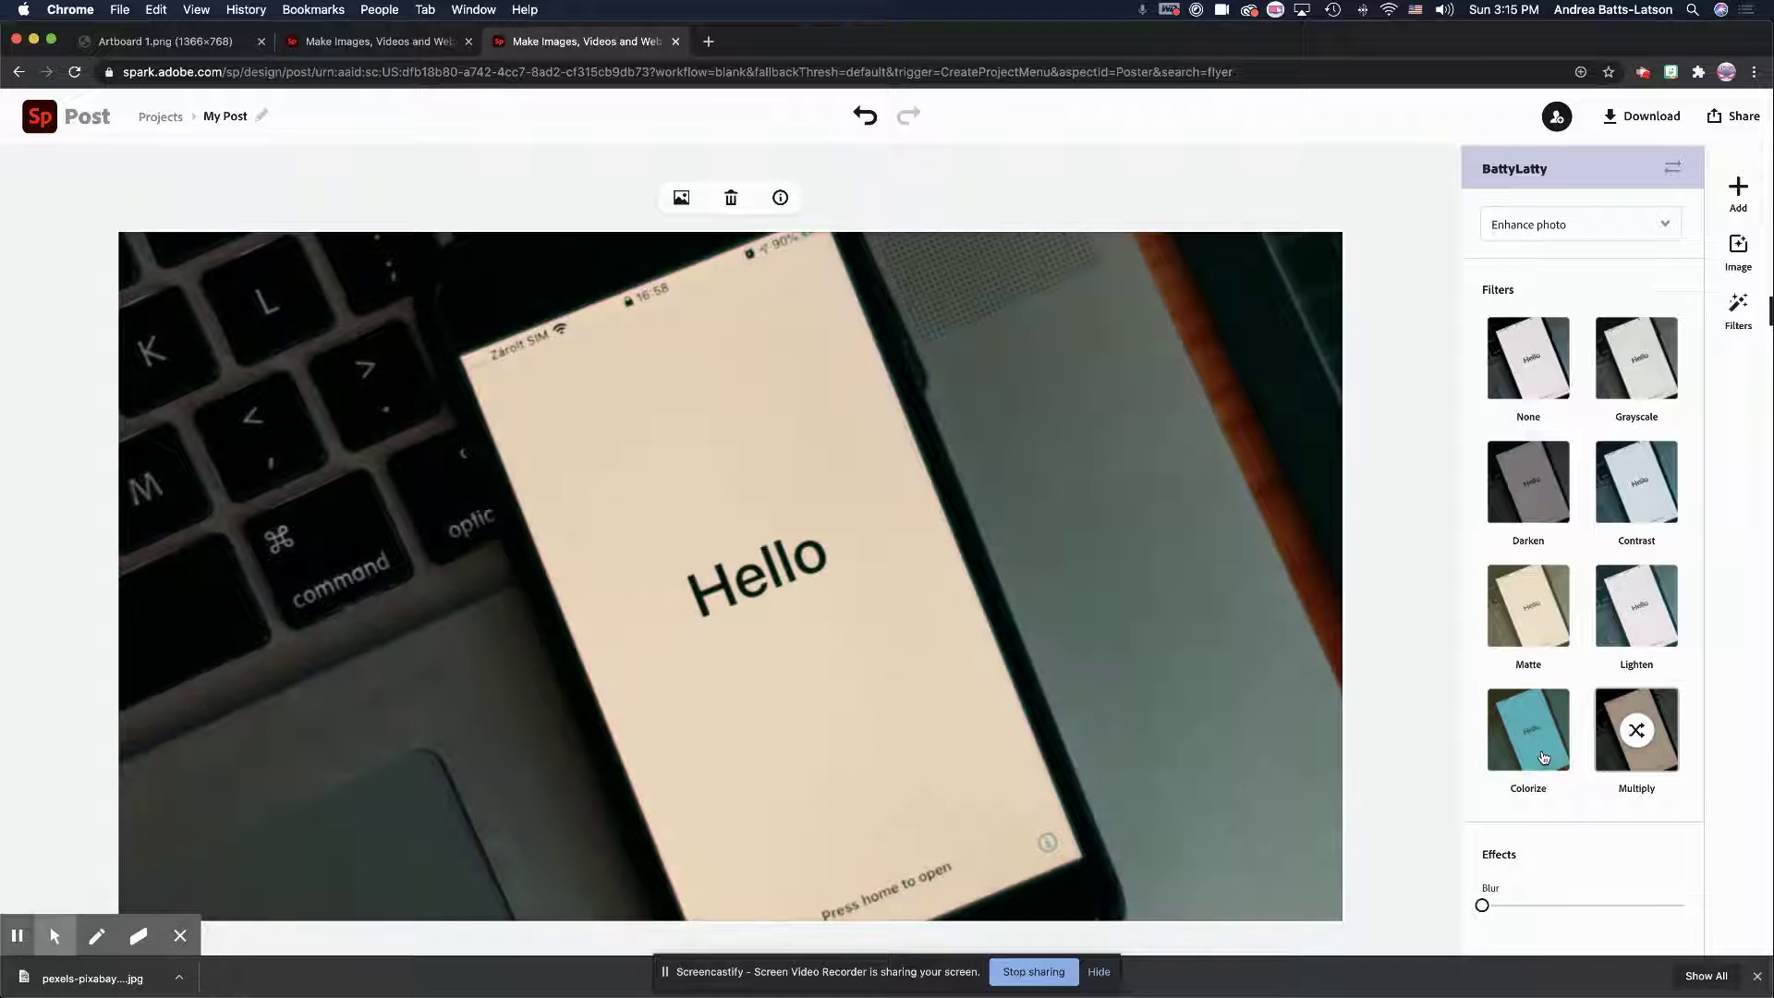
left_click(1542, 757)
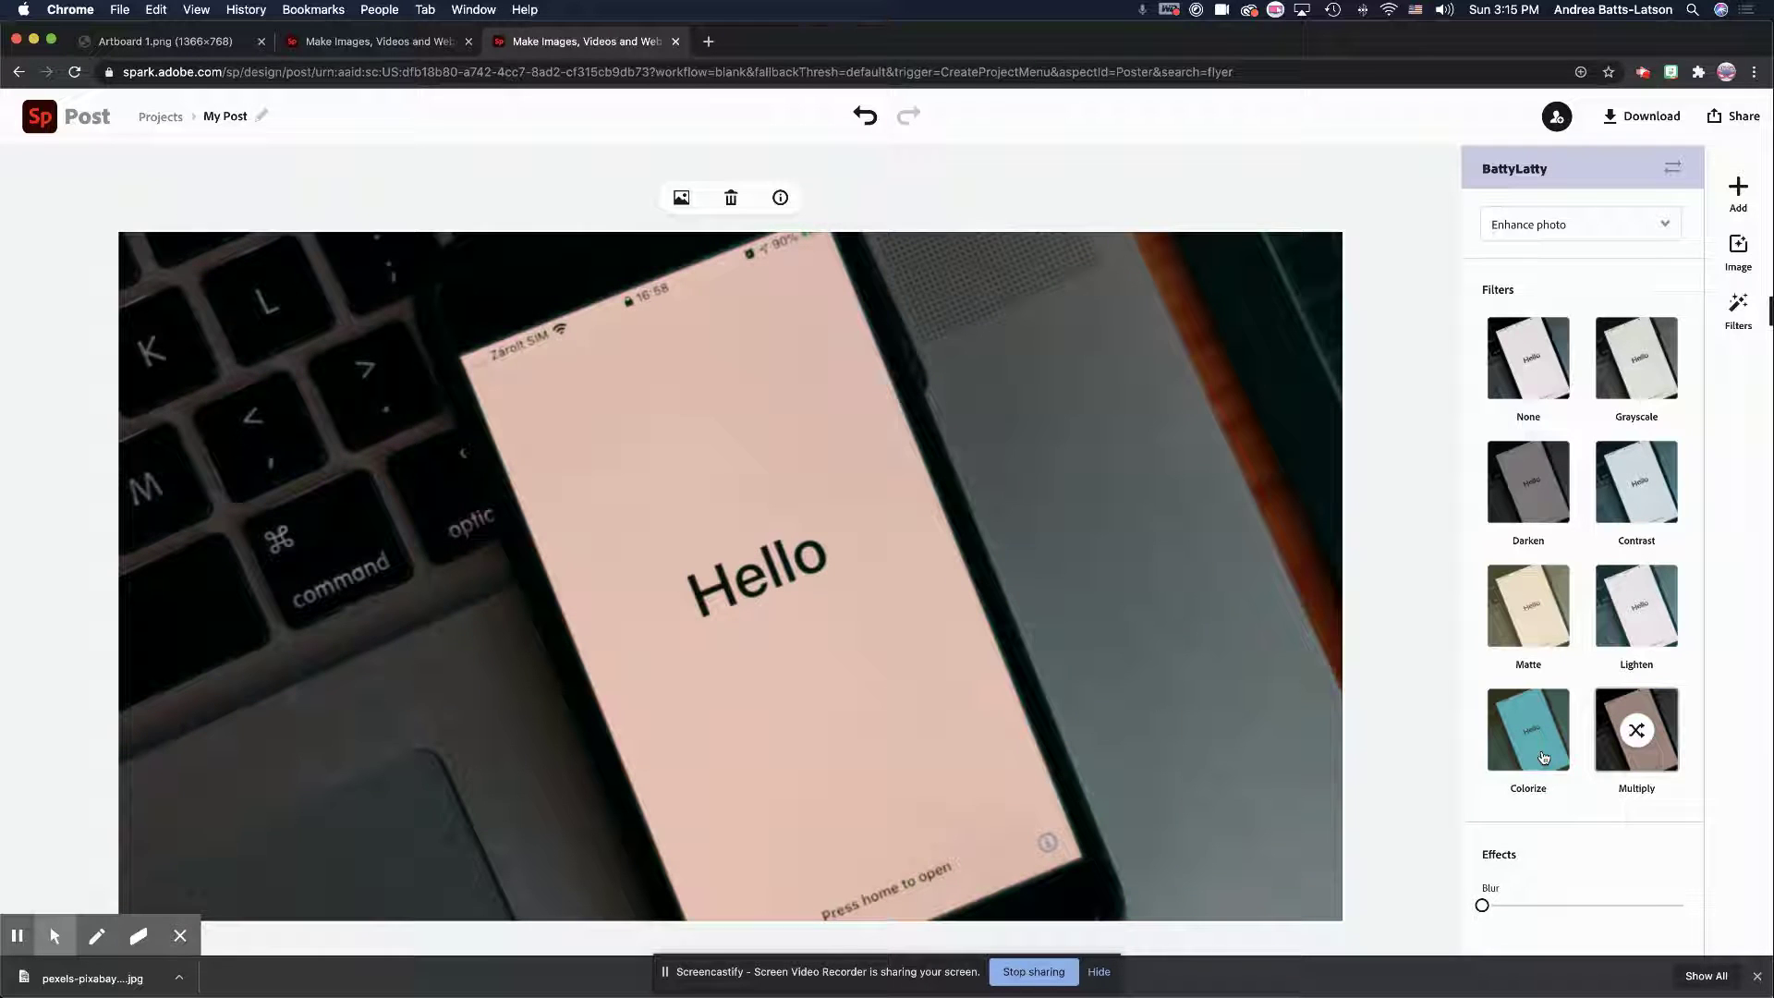
left_click(1542, 756)
left_click(1542, 756)
left_click(1542, 757)
left_click(1542, 756)
left_click(1542, 757)
left_click(1542, 757)
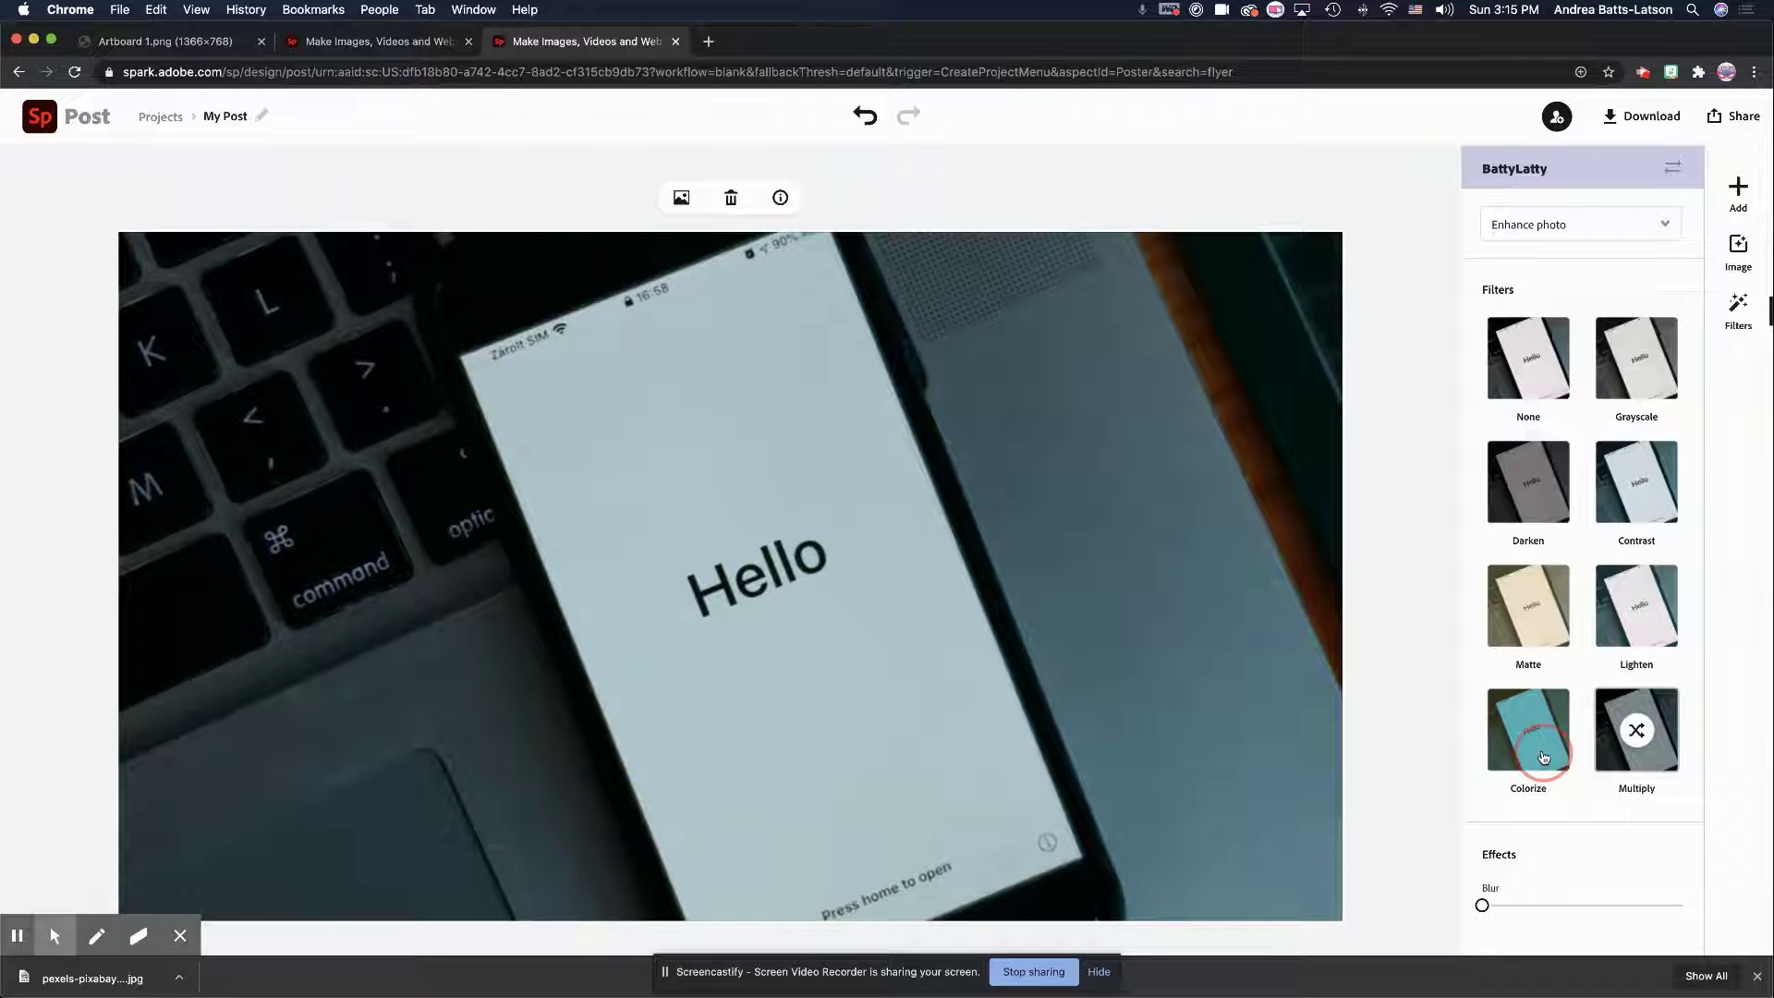
left_click(1542, 756)
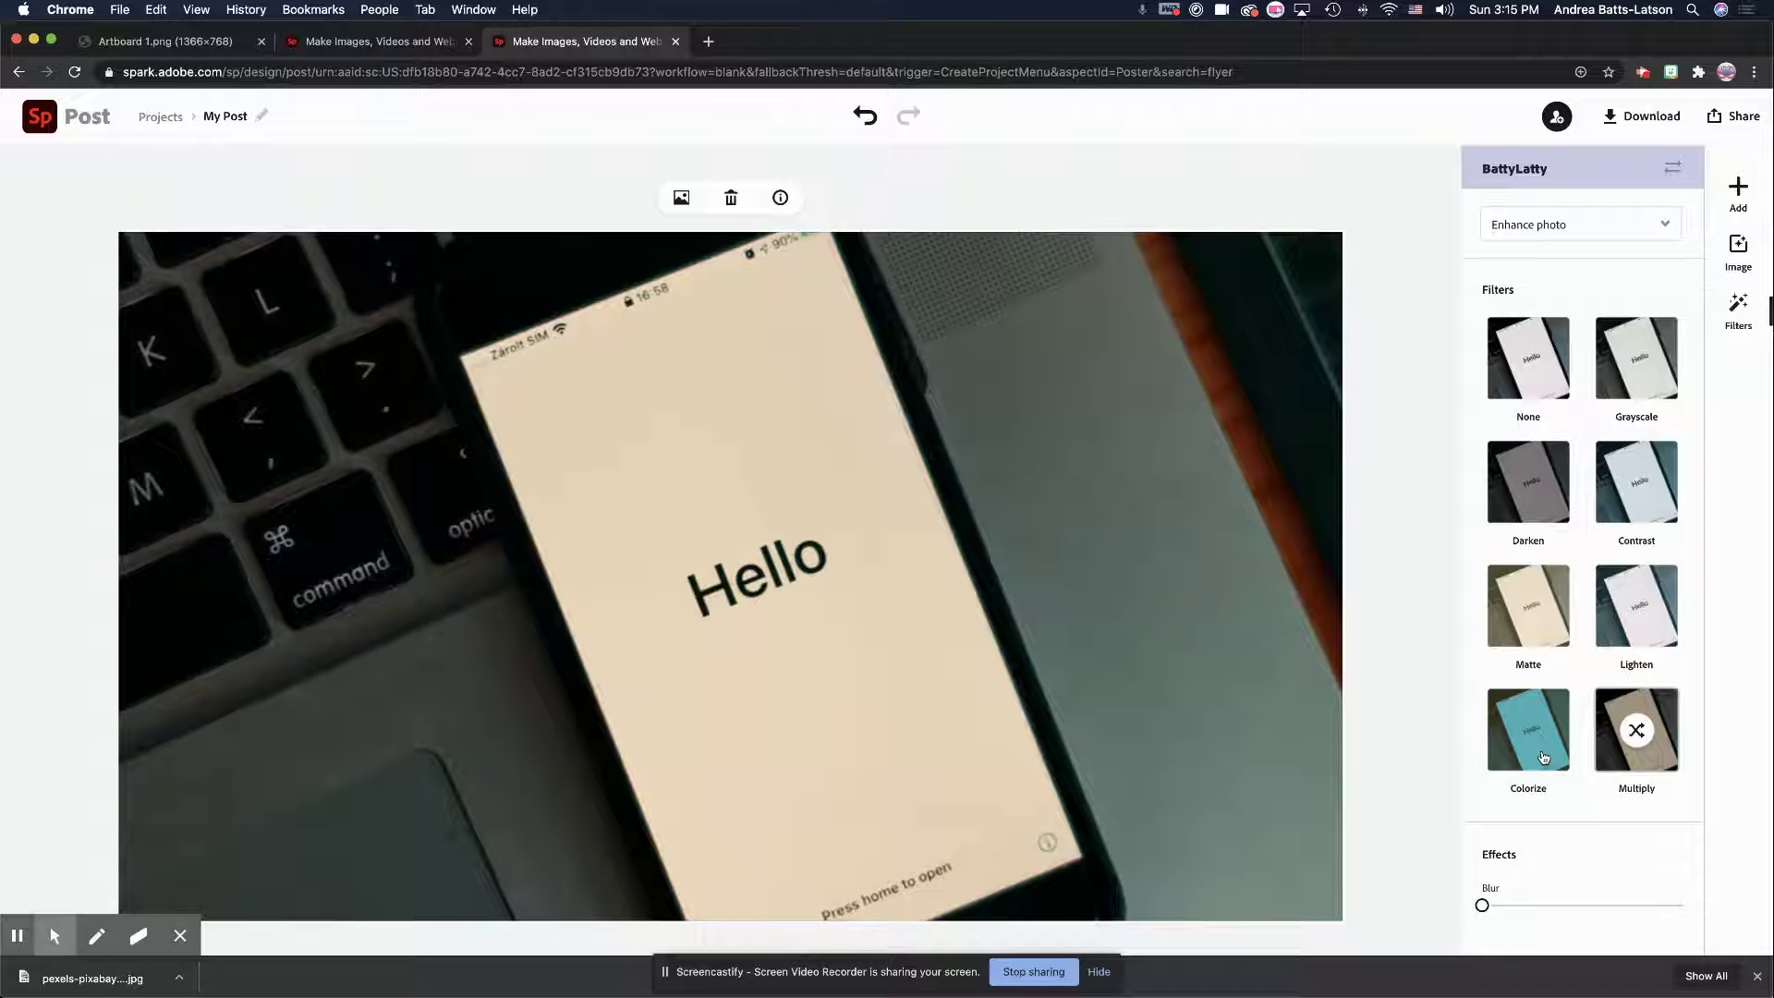
left_click(1542, 757)
left_click(1542, 757)
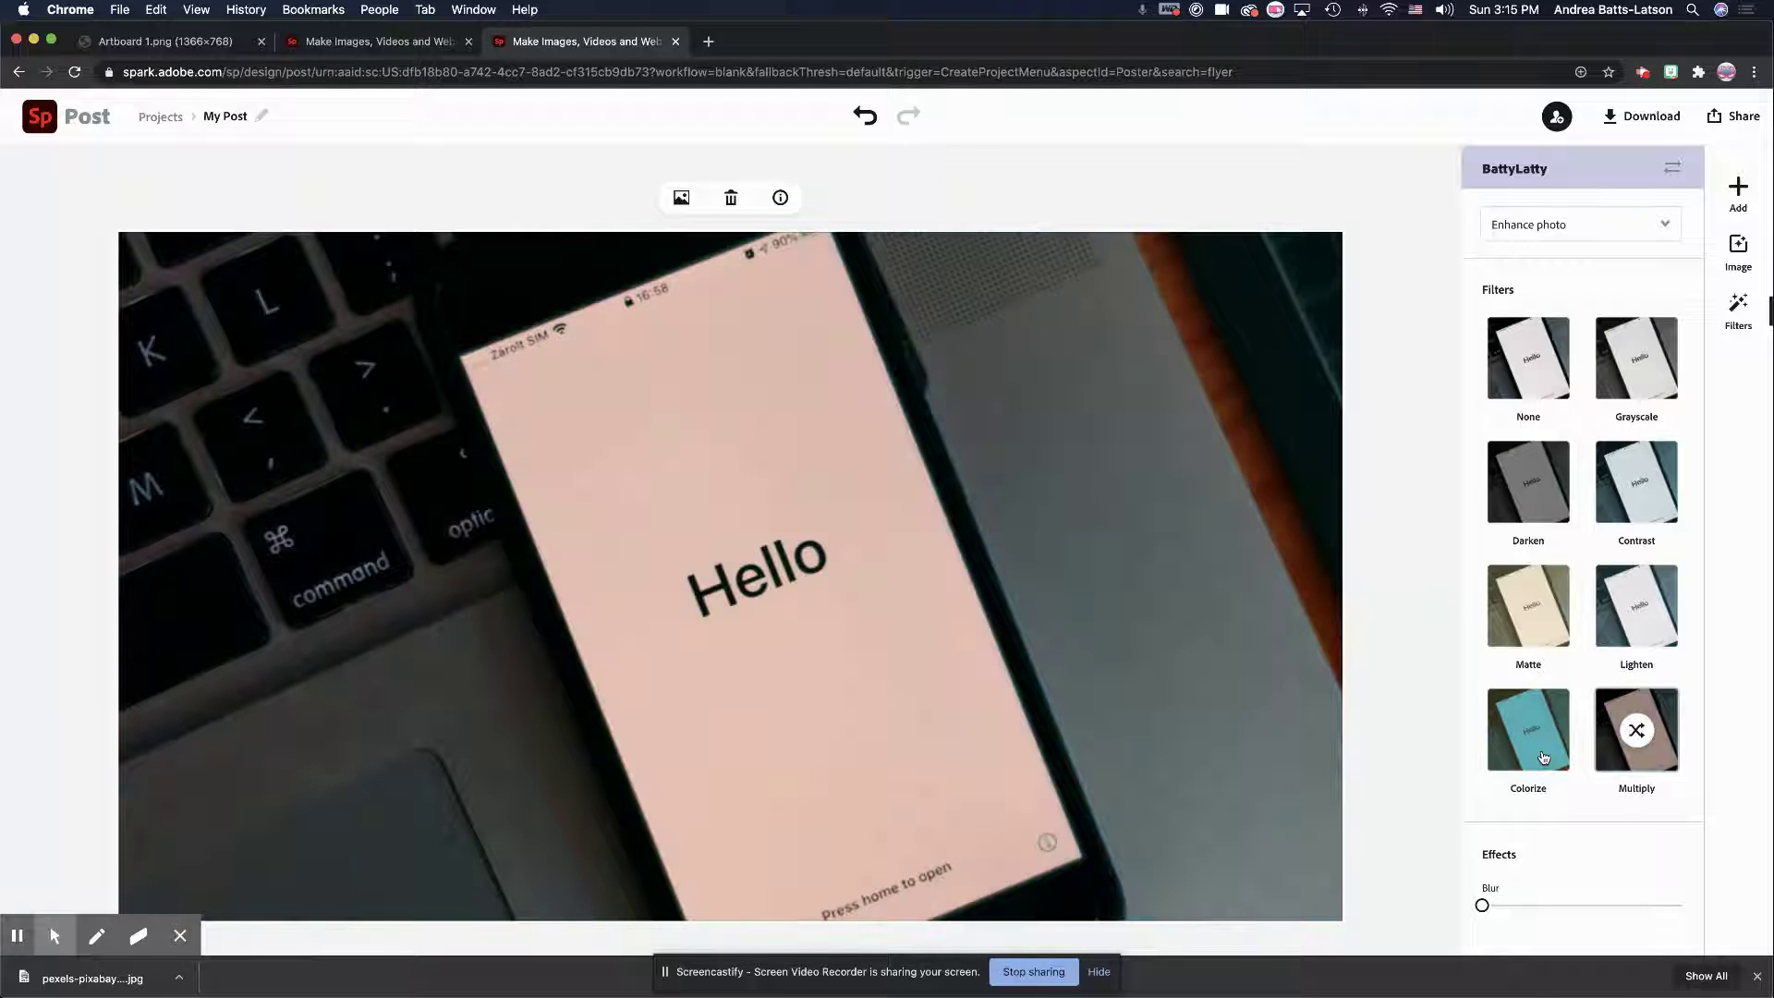
left_click(1542, 756)
left_click(1542, 758)
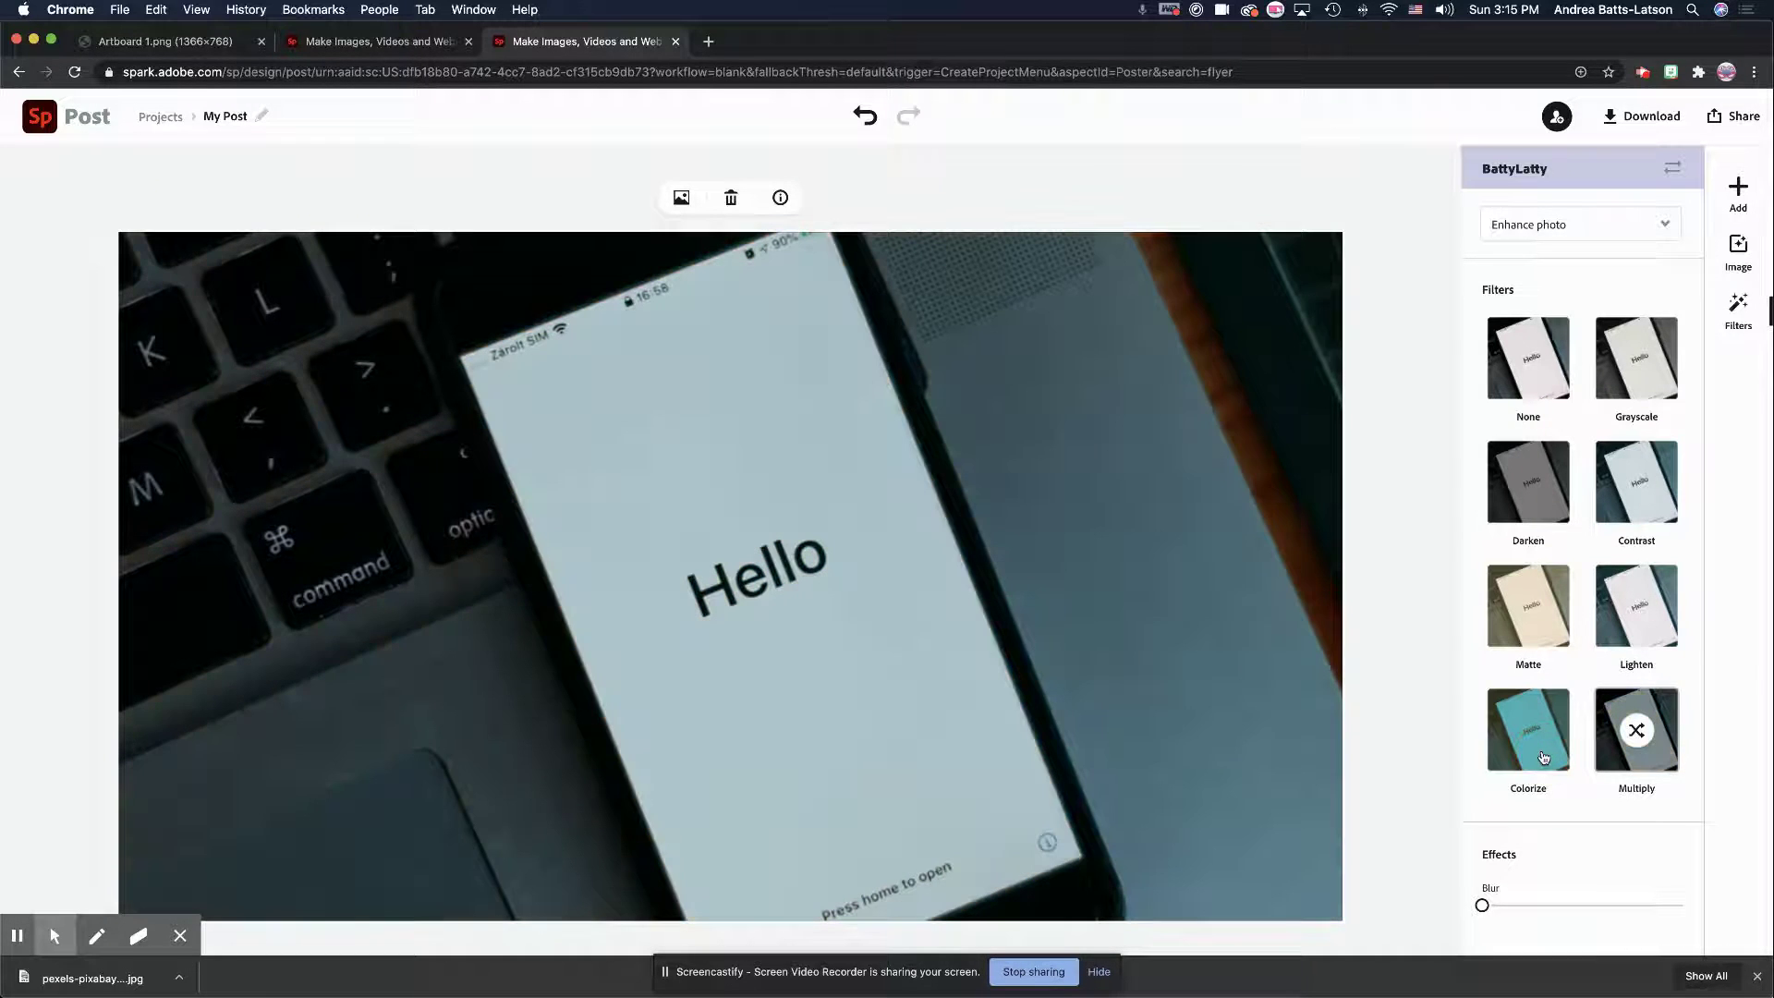
left_click(1543, 758)
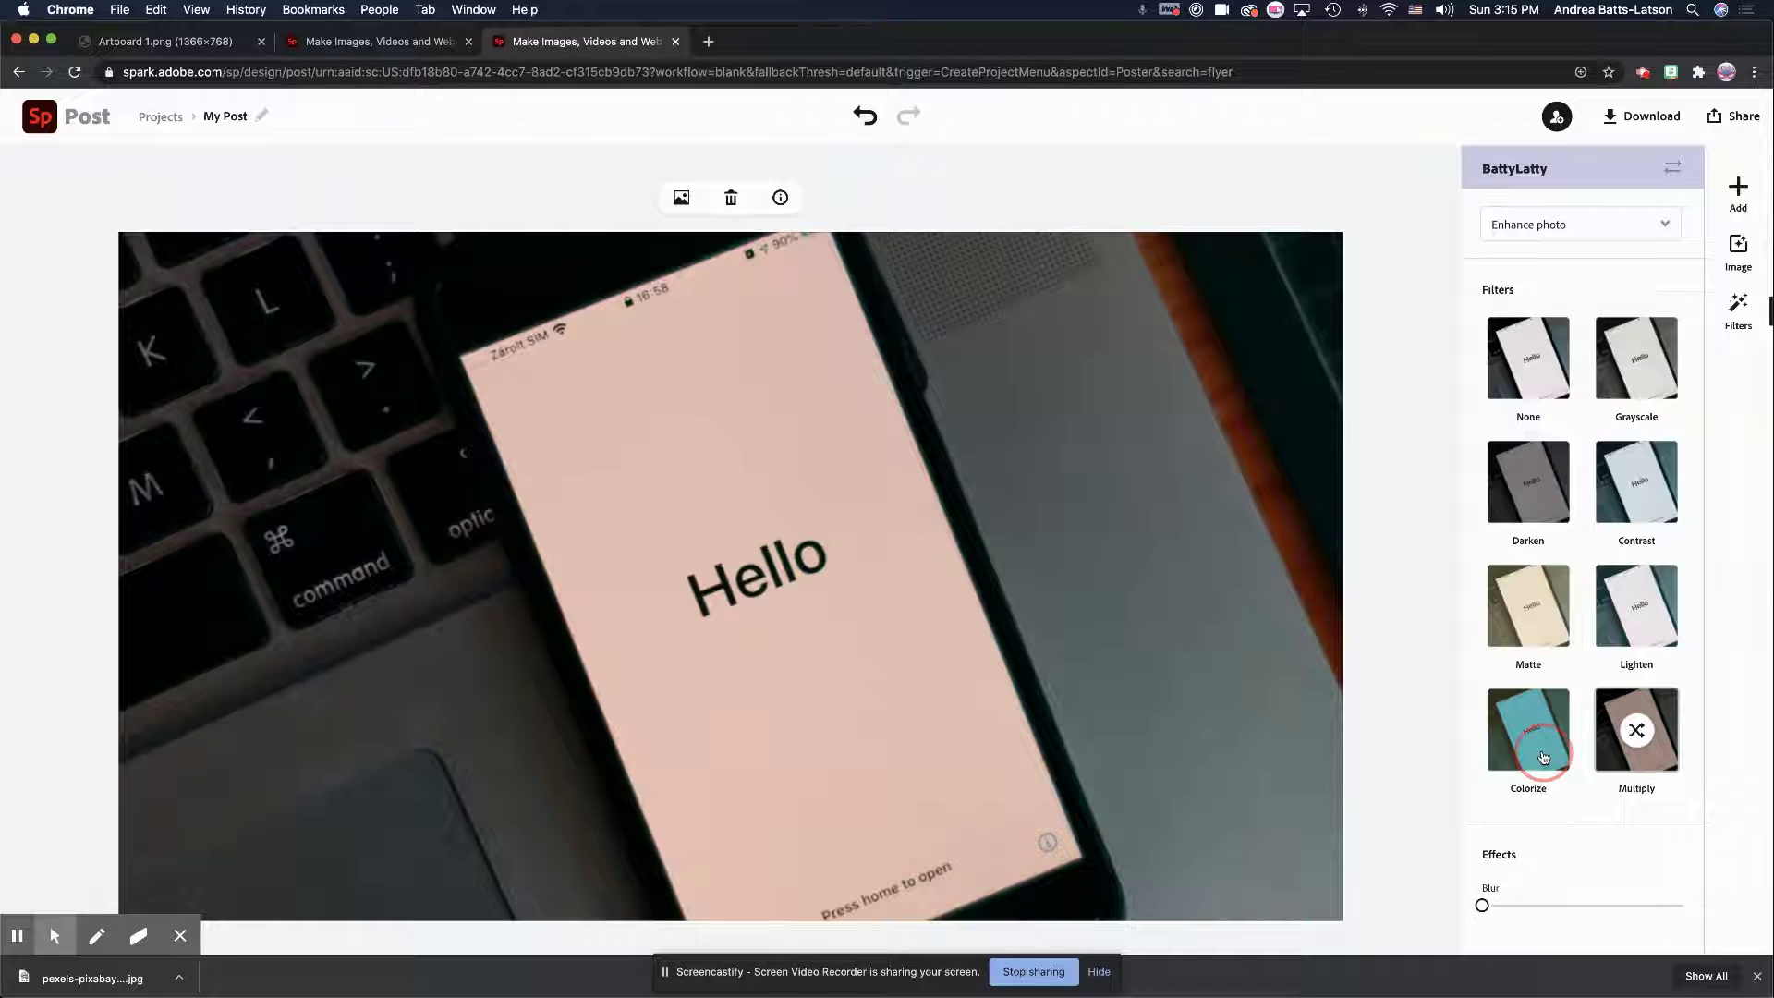
left_click(1543, 757)
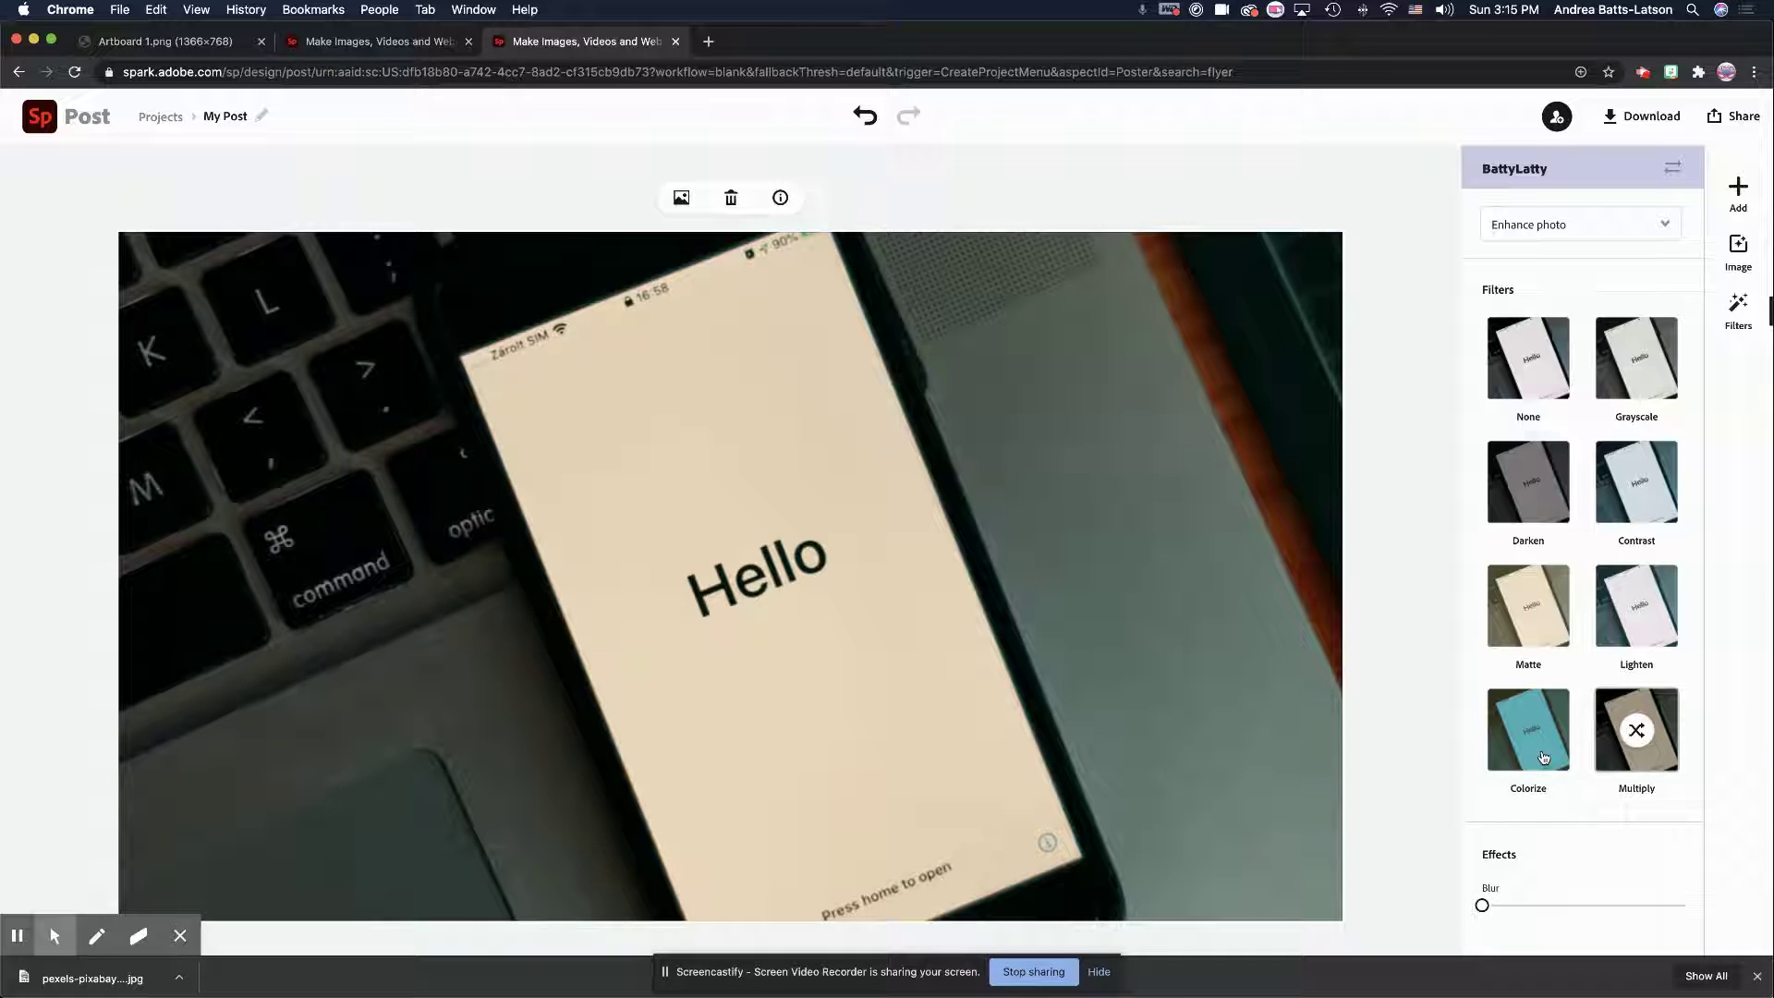
left_click(1636, 735)
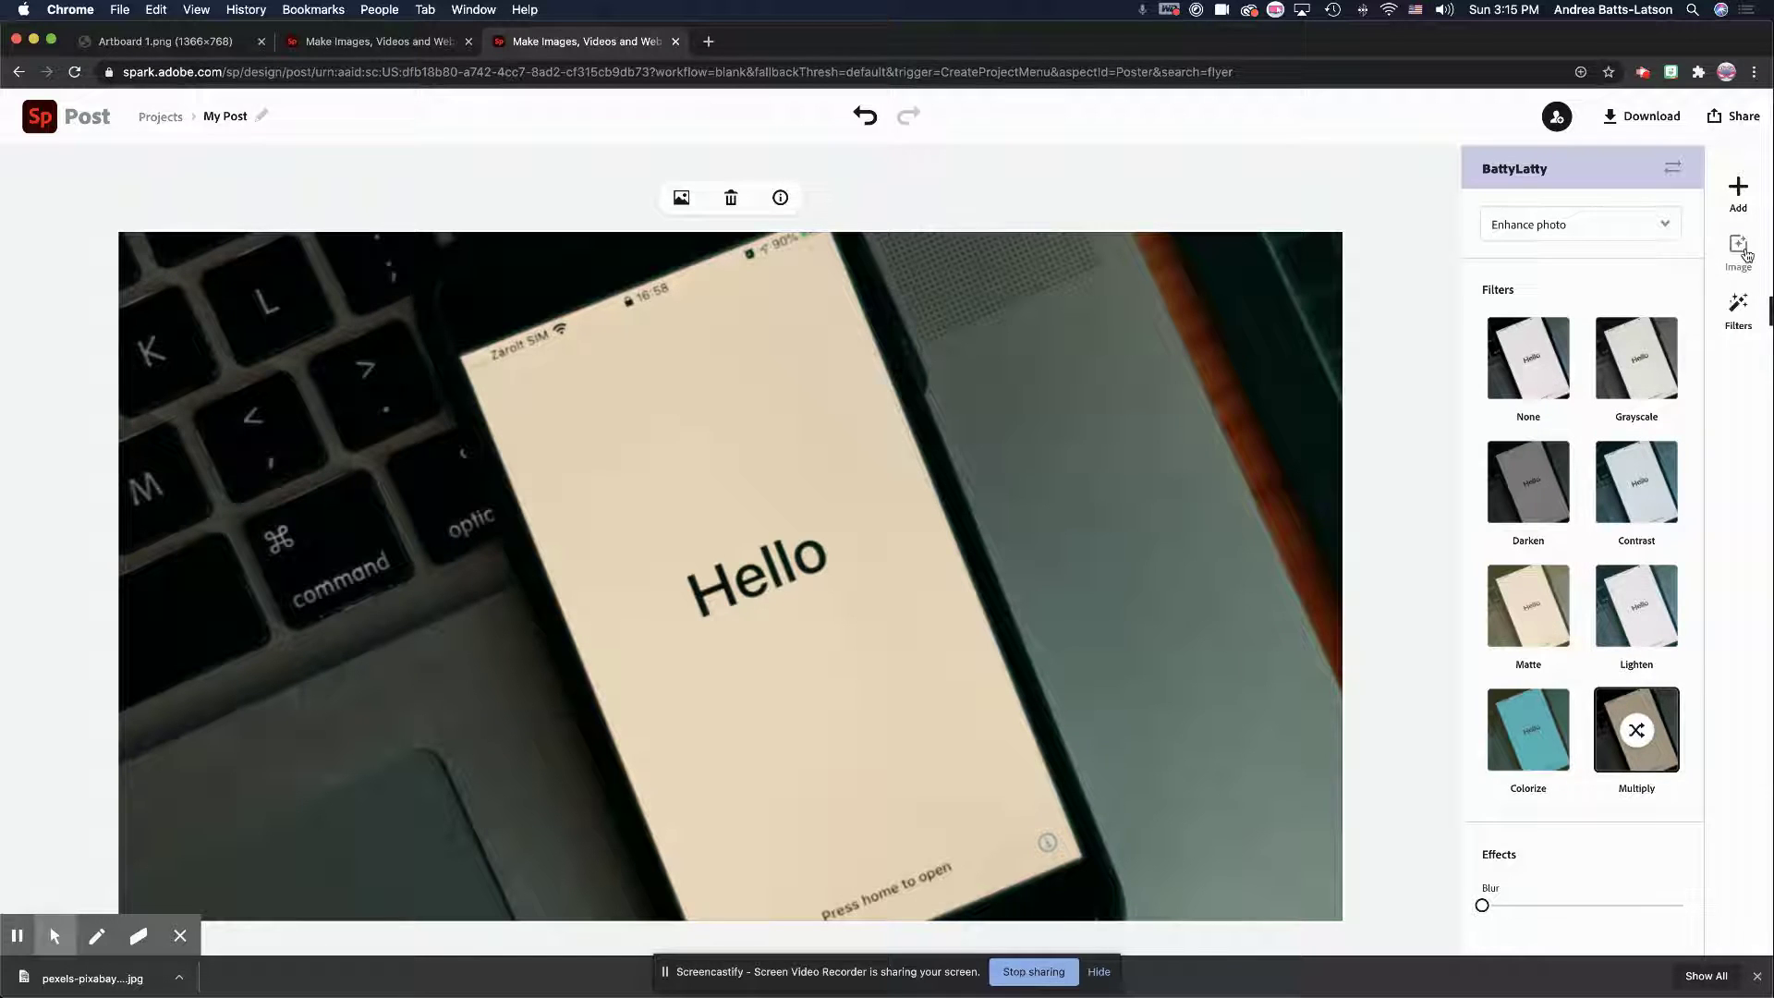
Step: Blur the background photo to about a quarter of the blur range and return to the image adjustments
left_click_drag(1482, 906, 1540, 908)
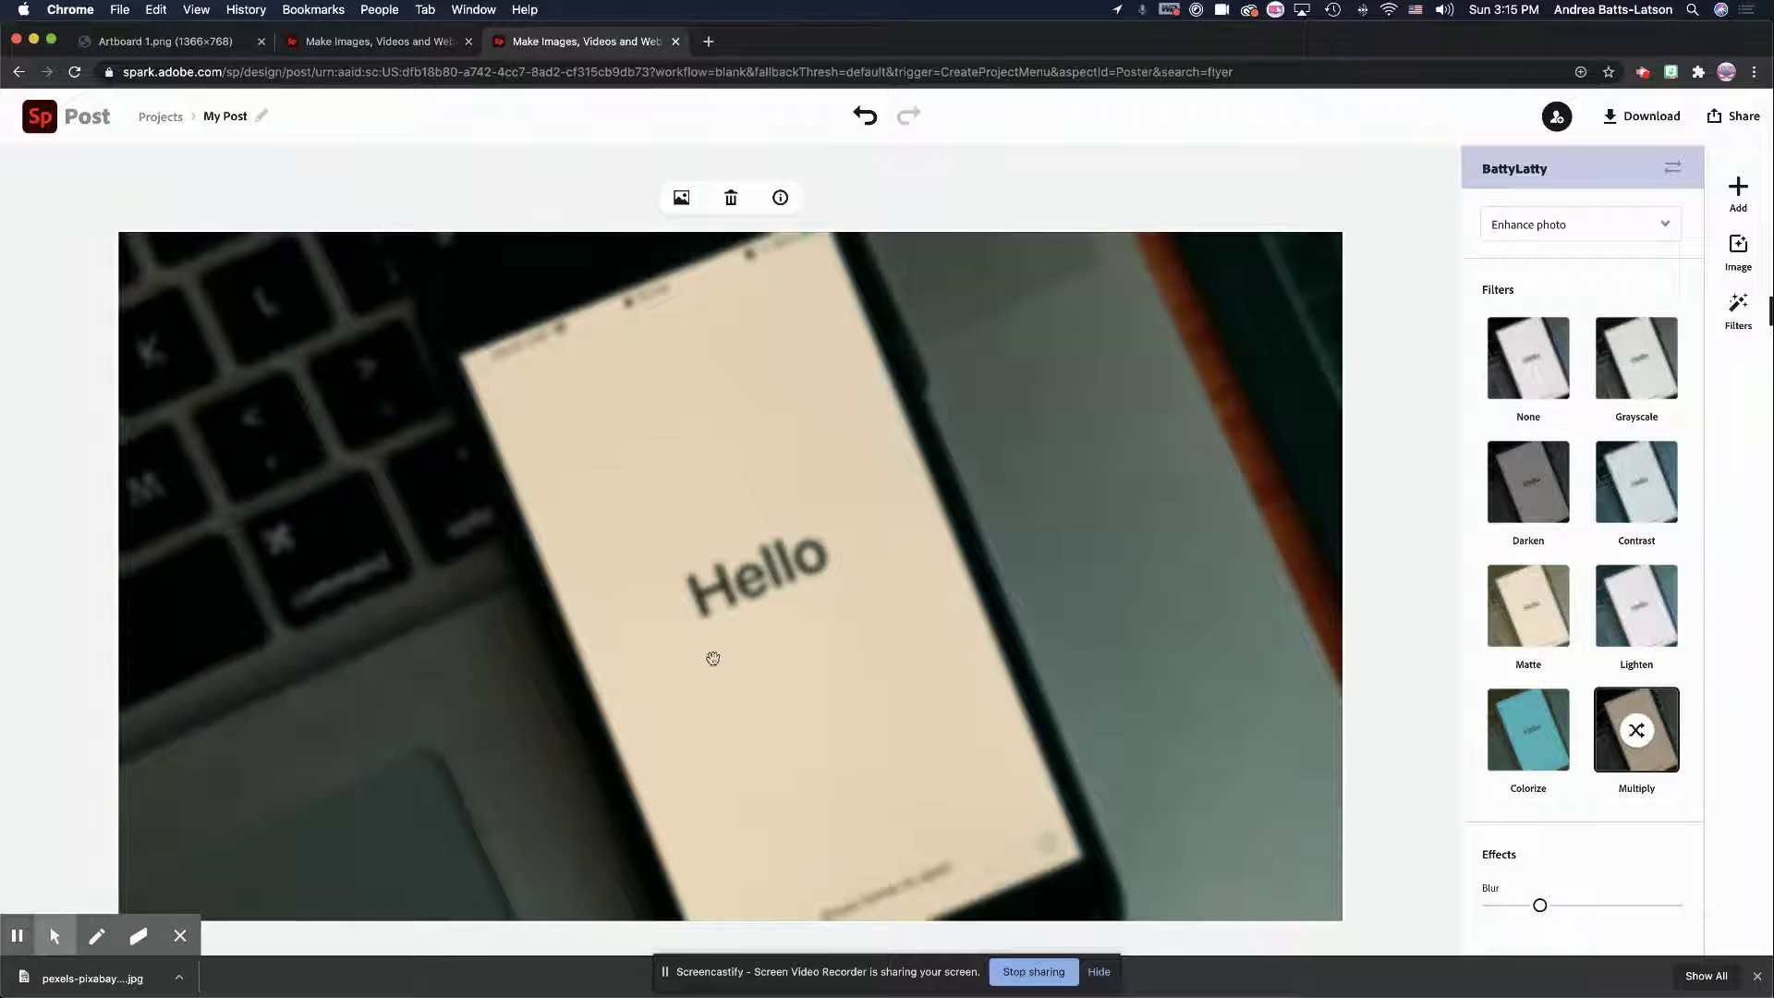
mouse_move(1538, 906)
left_mouse_down()
mouse_move(1667, 906)
mouse_move(1534, 898)
left_mouse_up()
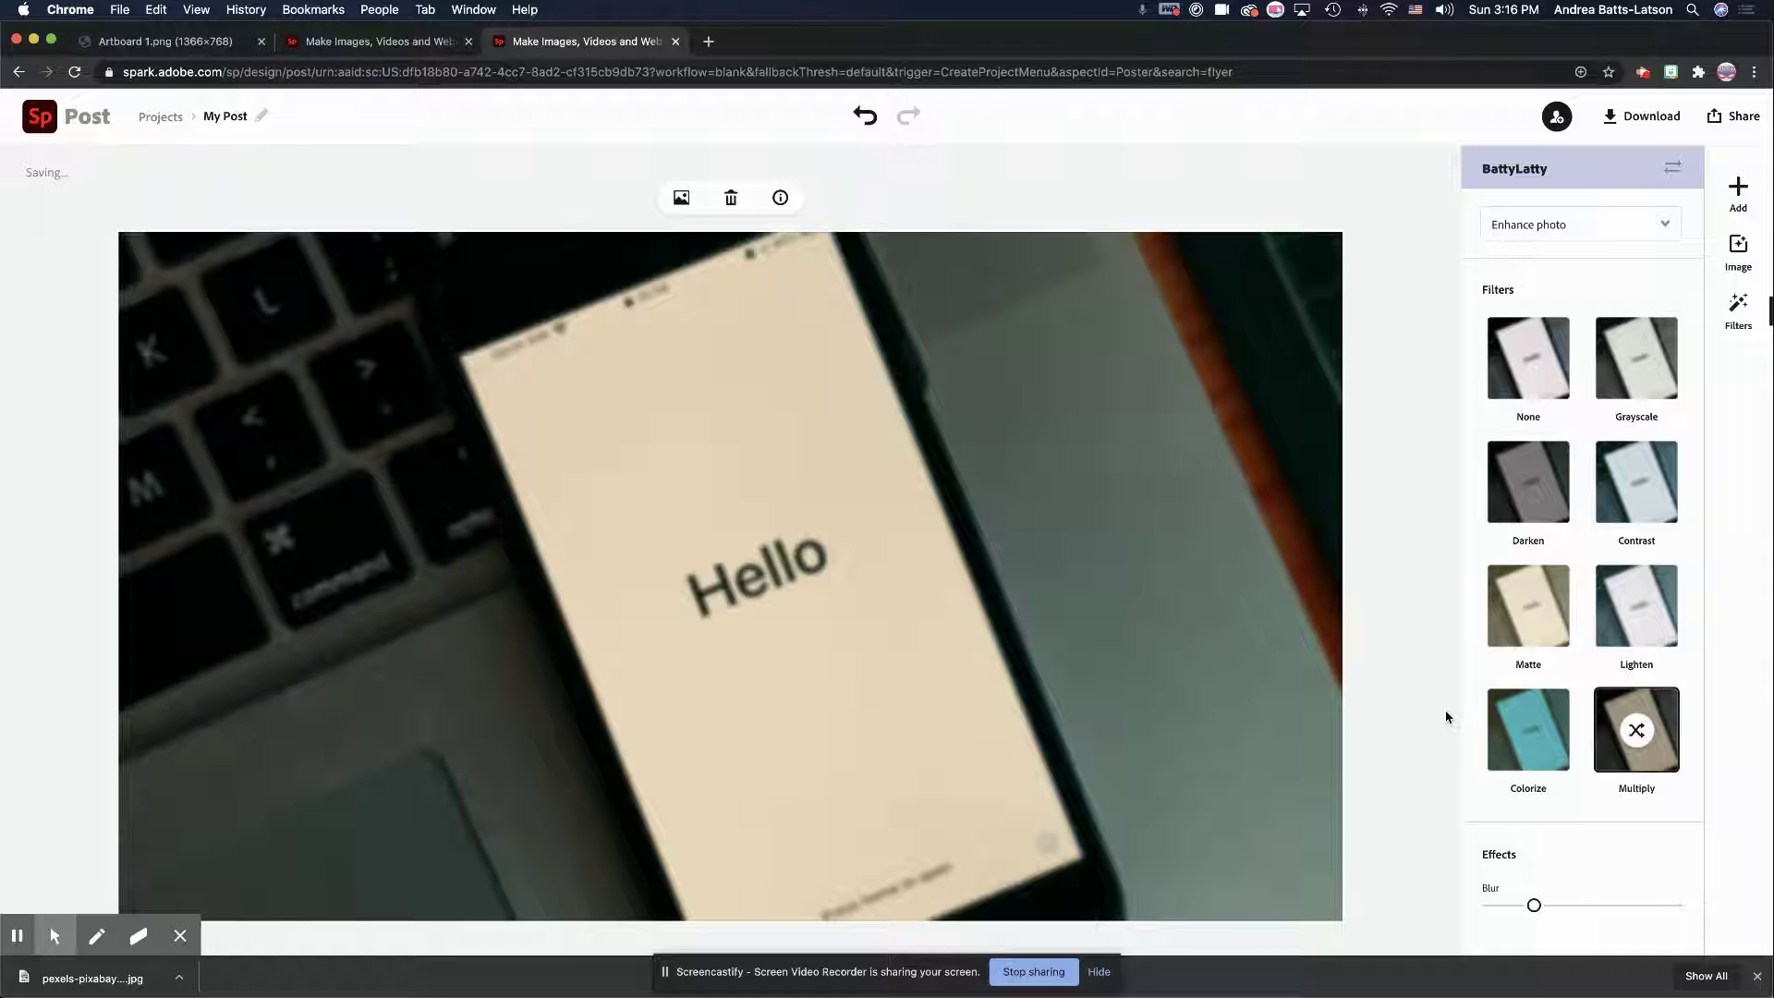
left_click(1726, 257)
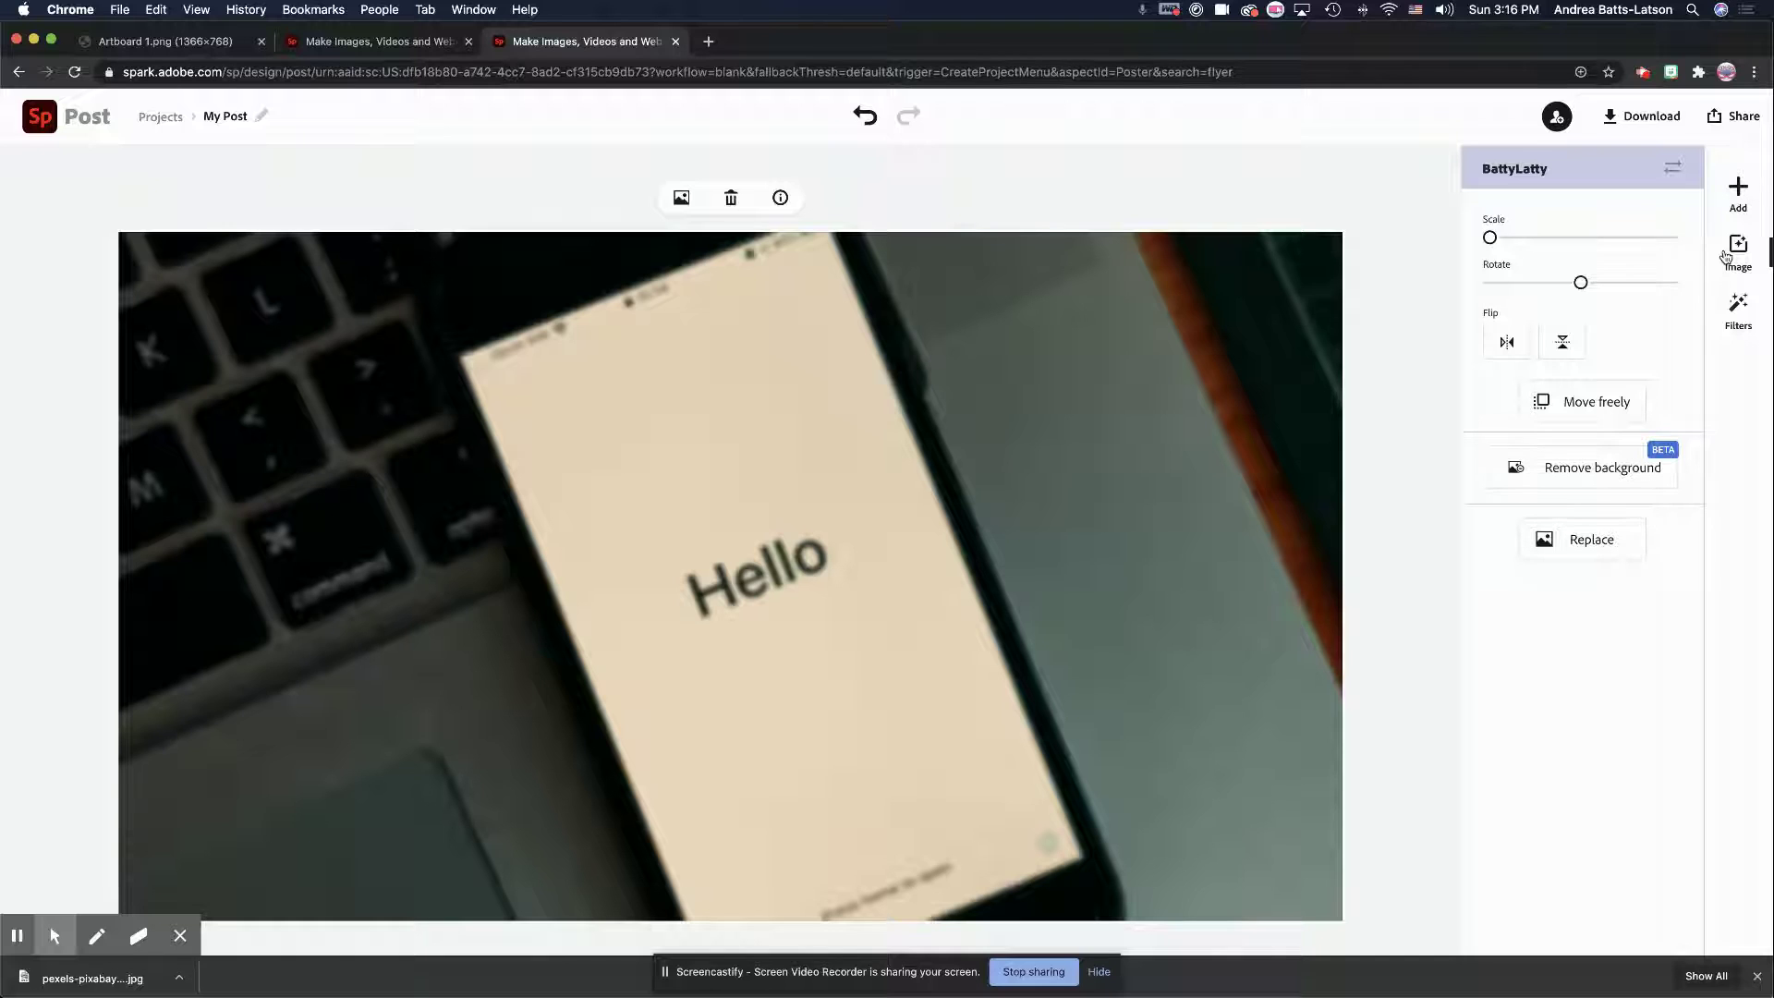
Step: Add text to the design using the "Artist Talk" text template
left_click(1743, 194)
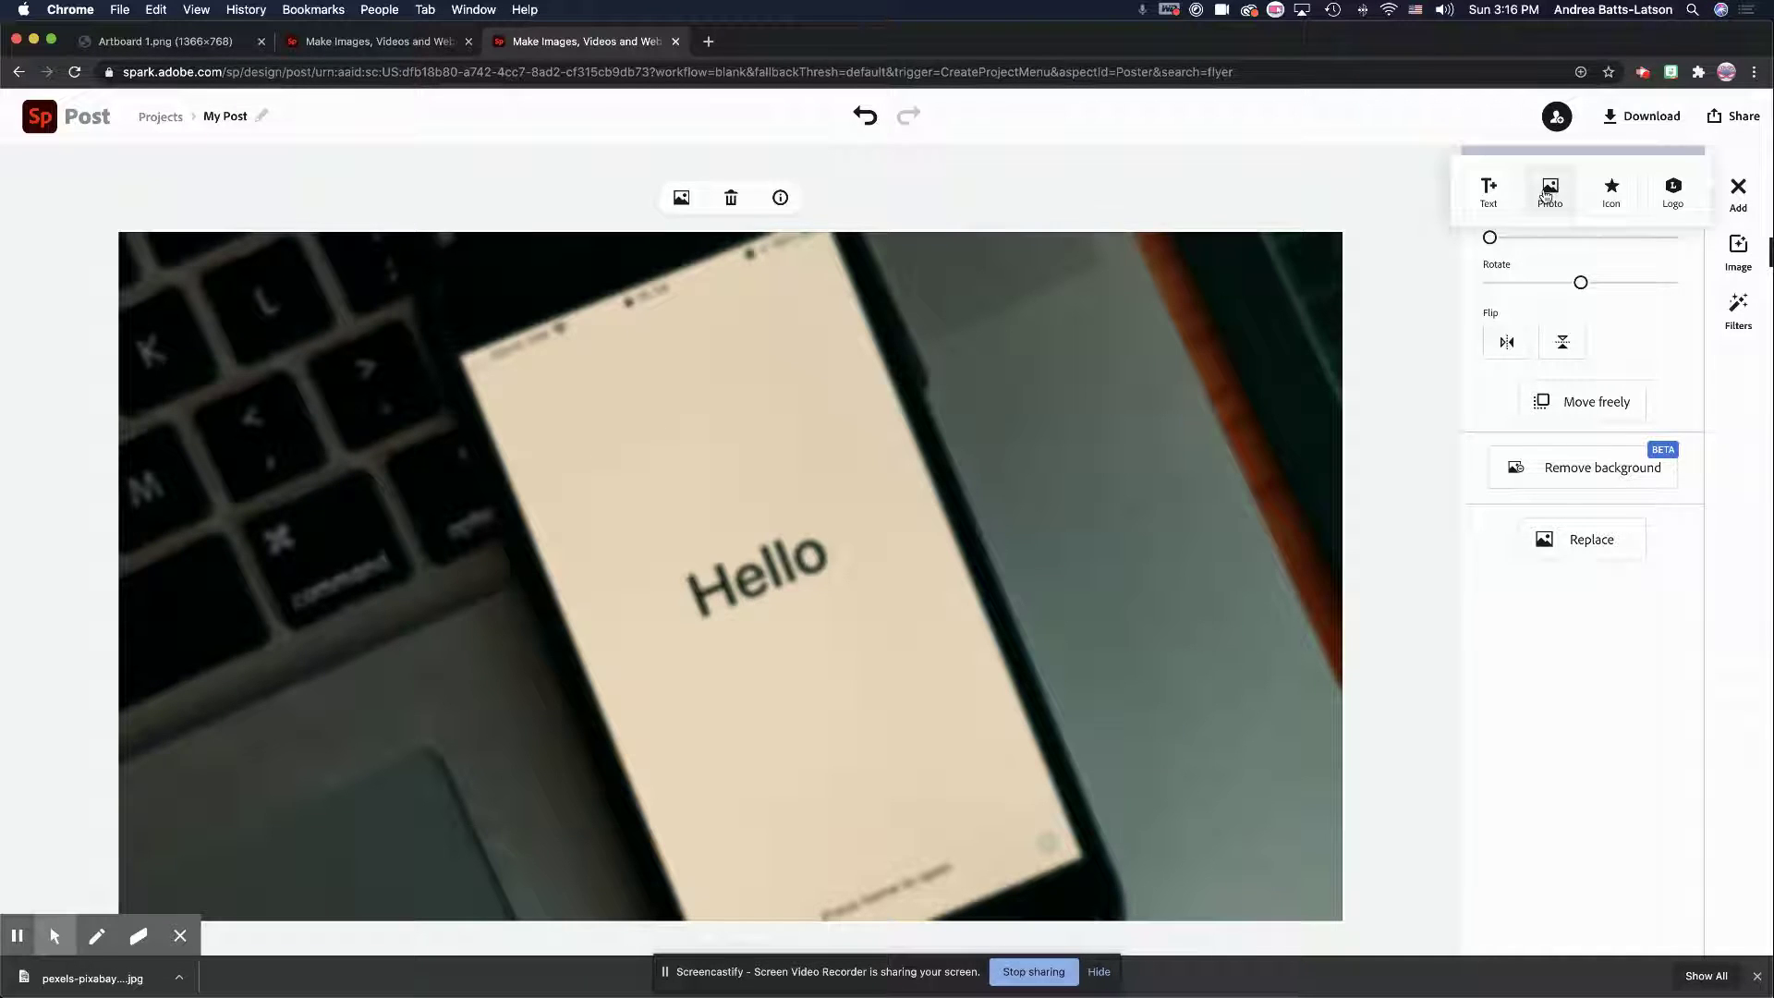
left_click(1483, 192)
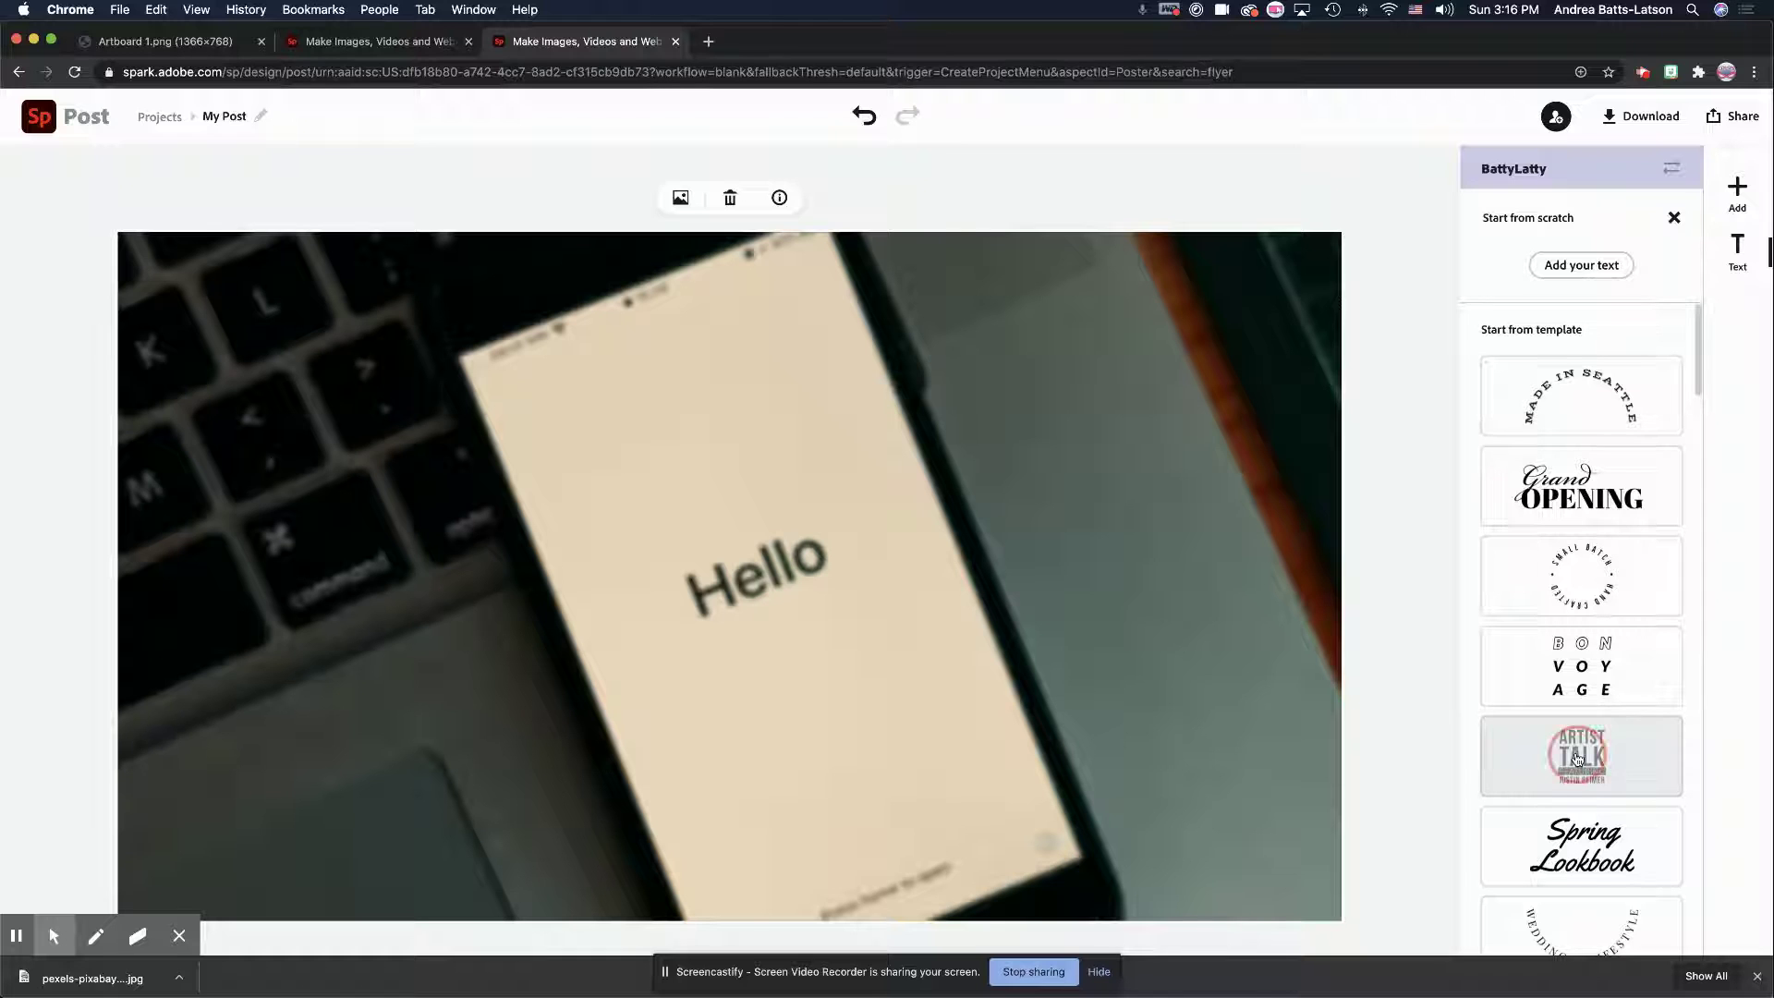
left_click(1577, 759)
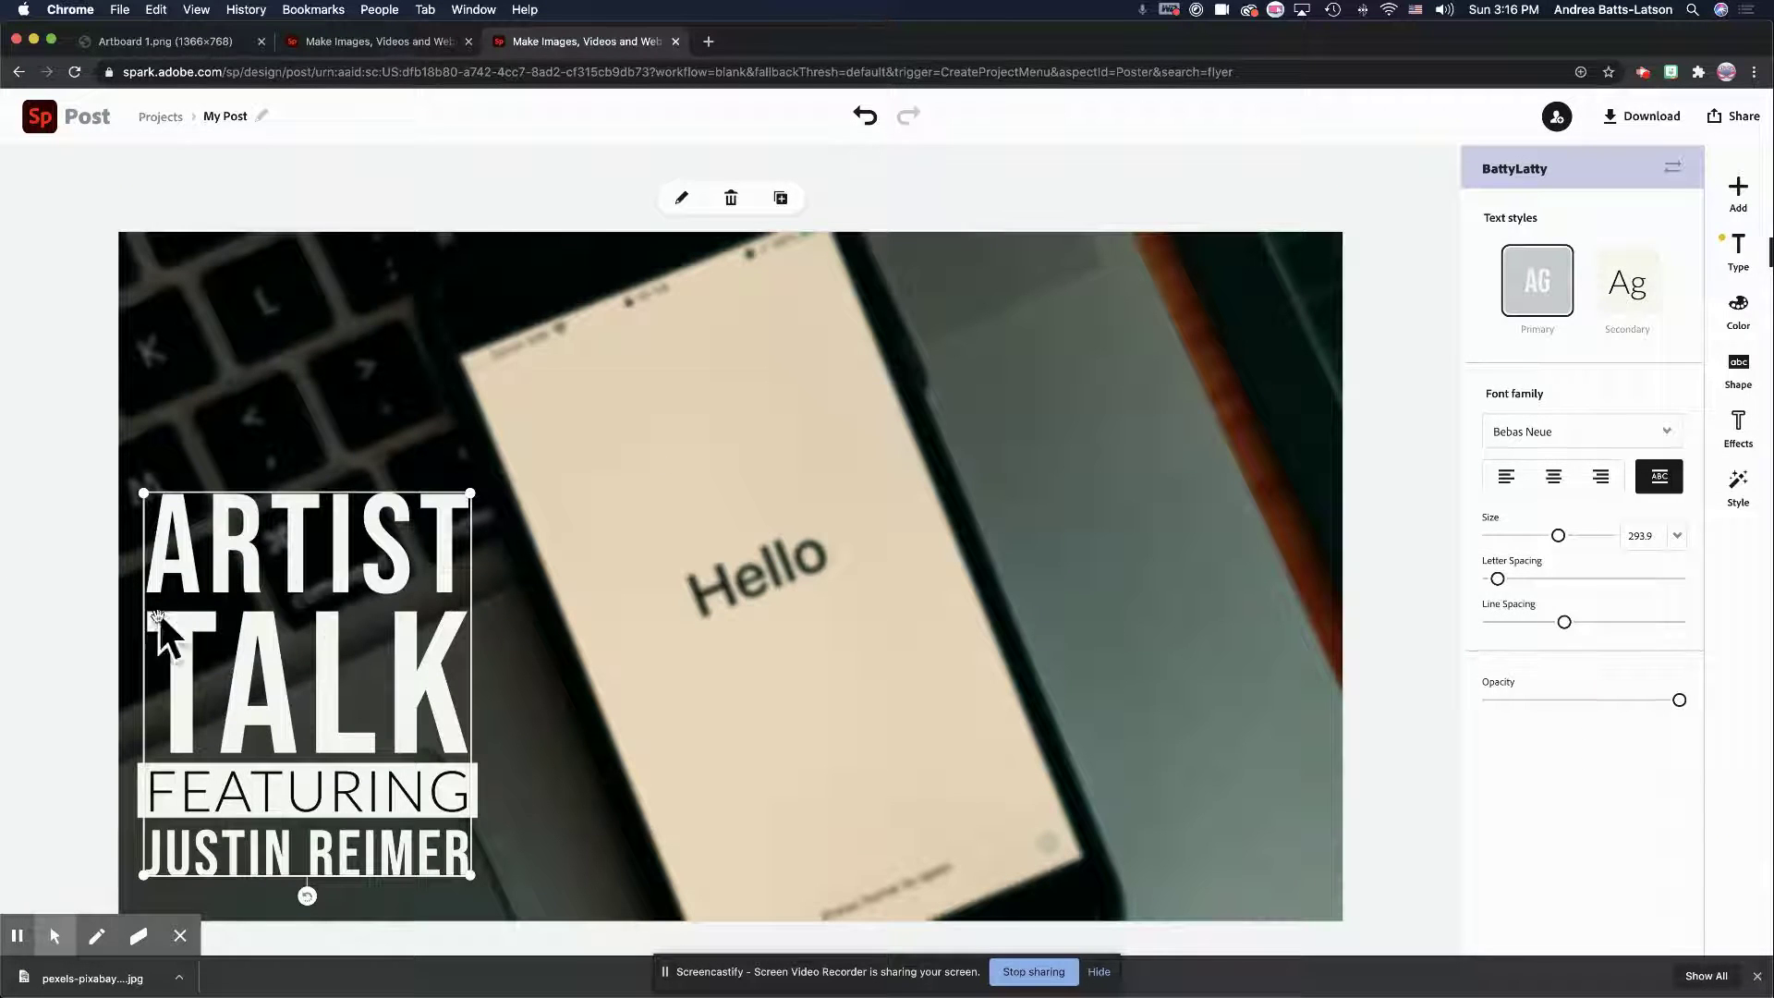
Step: Replace the first two lines of the template text with "Welcome" and "Future"
double_click(305, 612)
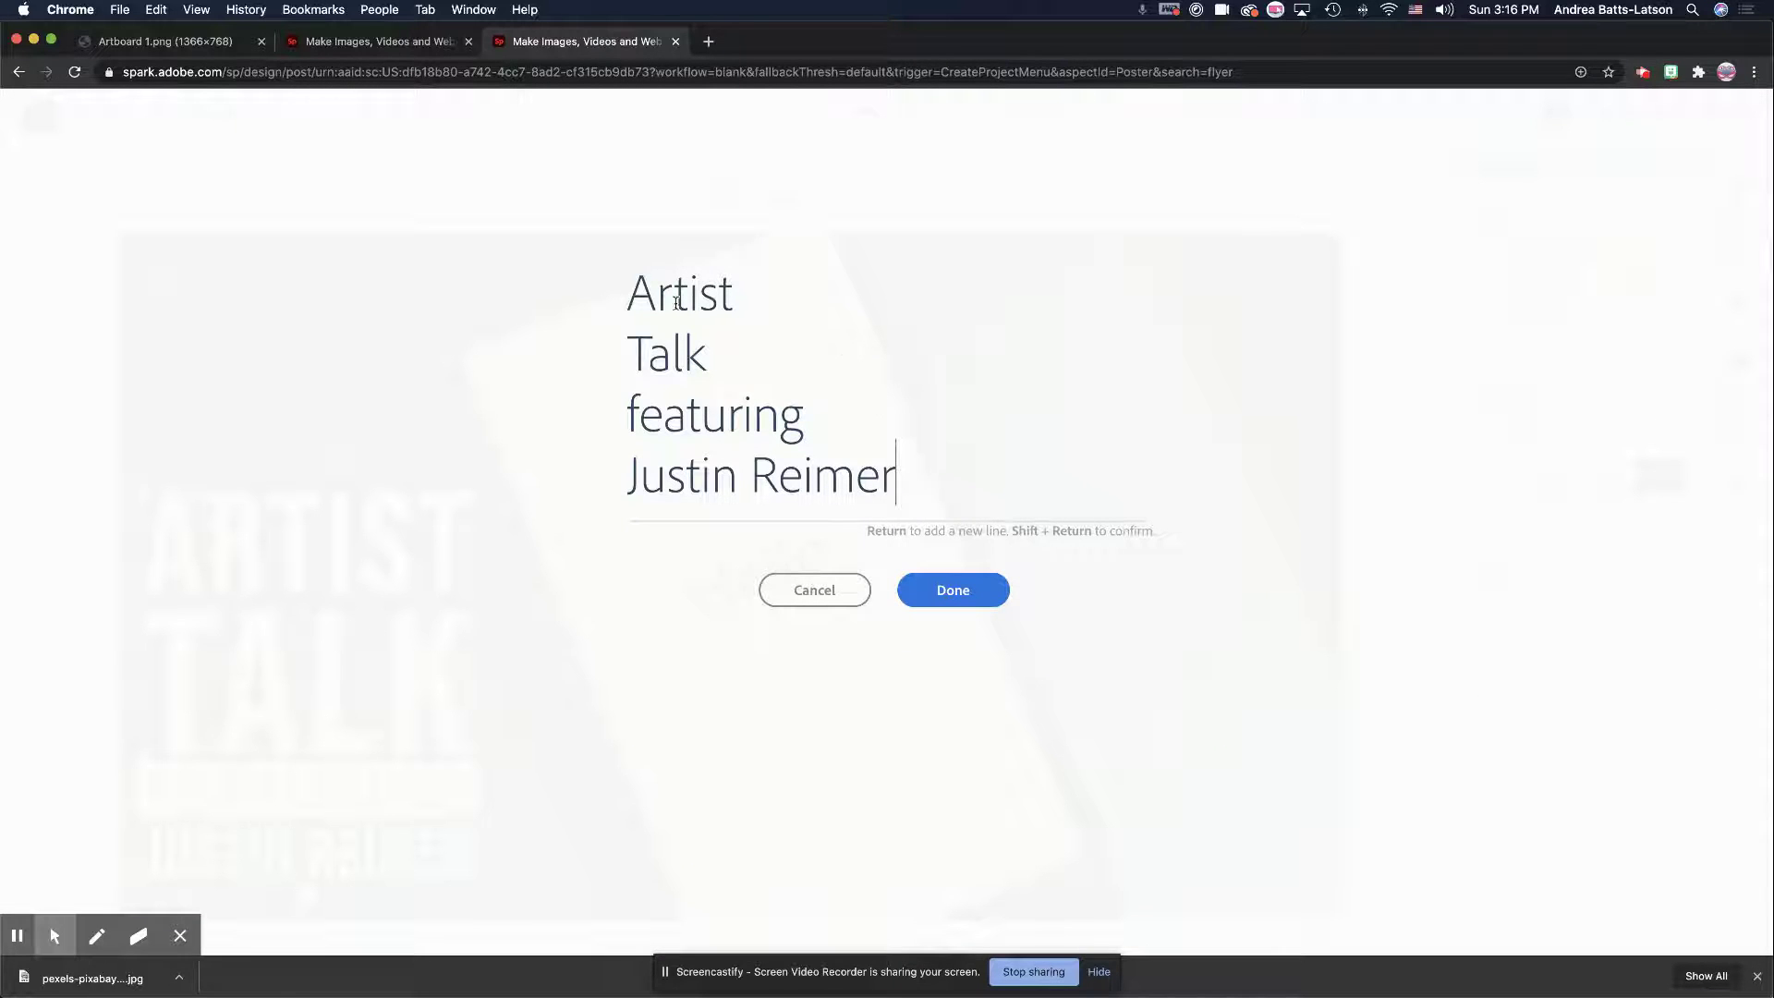
left_click_drag(629, 291, 725, 291)
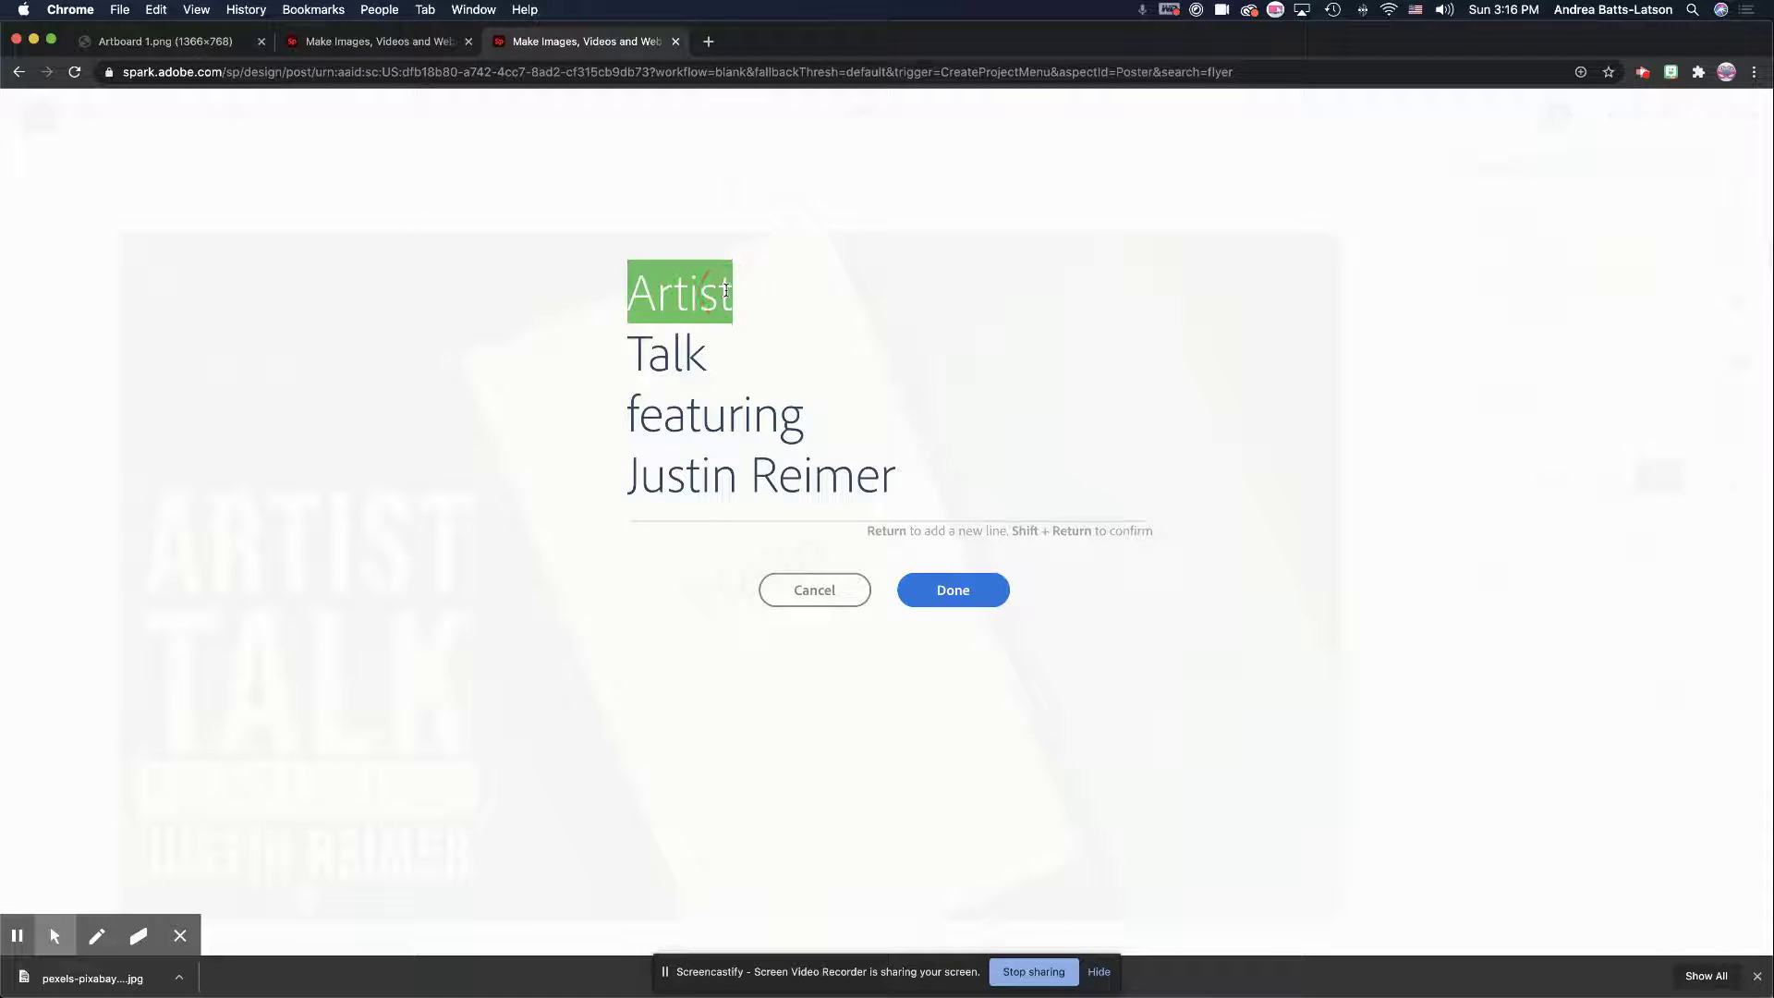
type("Wel")
key("BackSpace")
type("elcome")
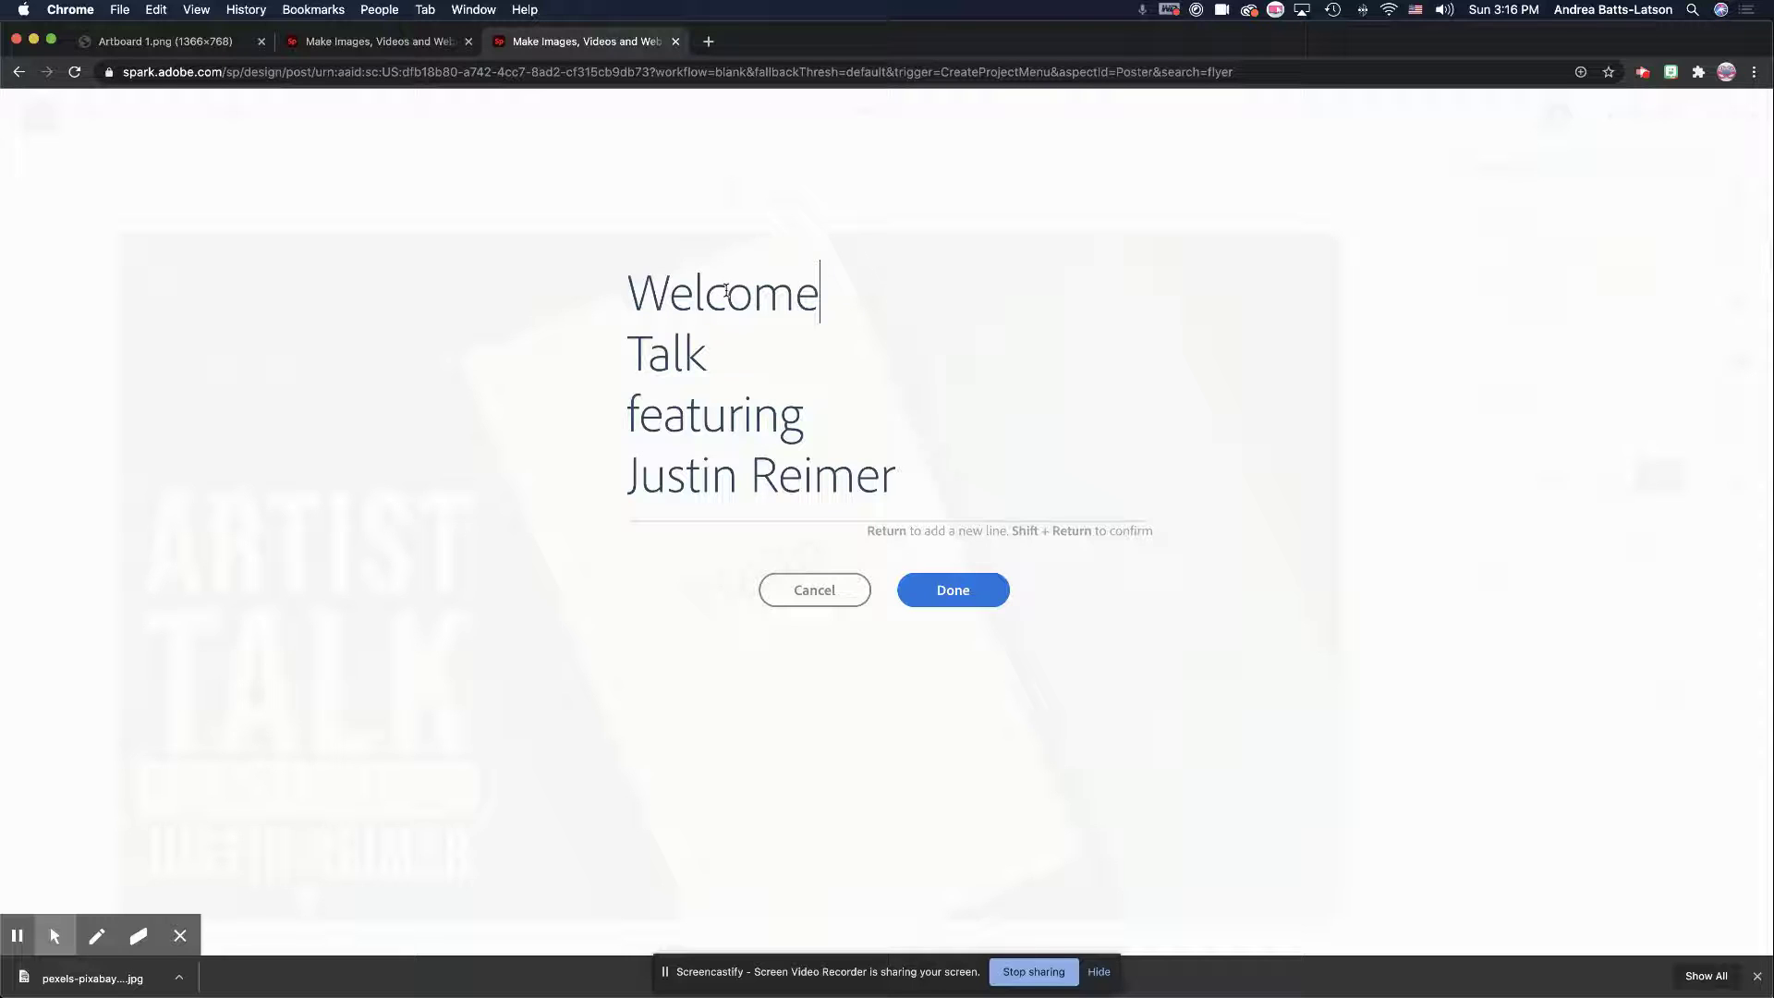
left_click_drag(707, 354, 632, 354)
type("Fur")
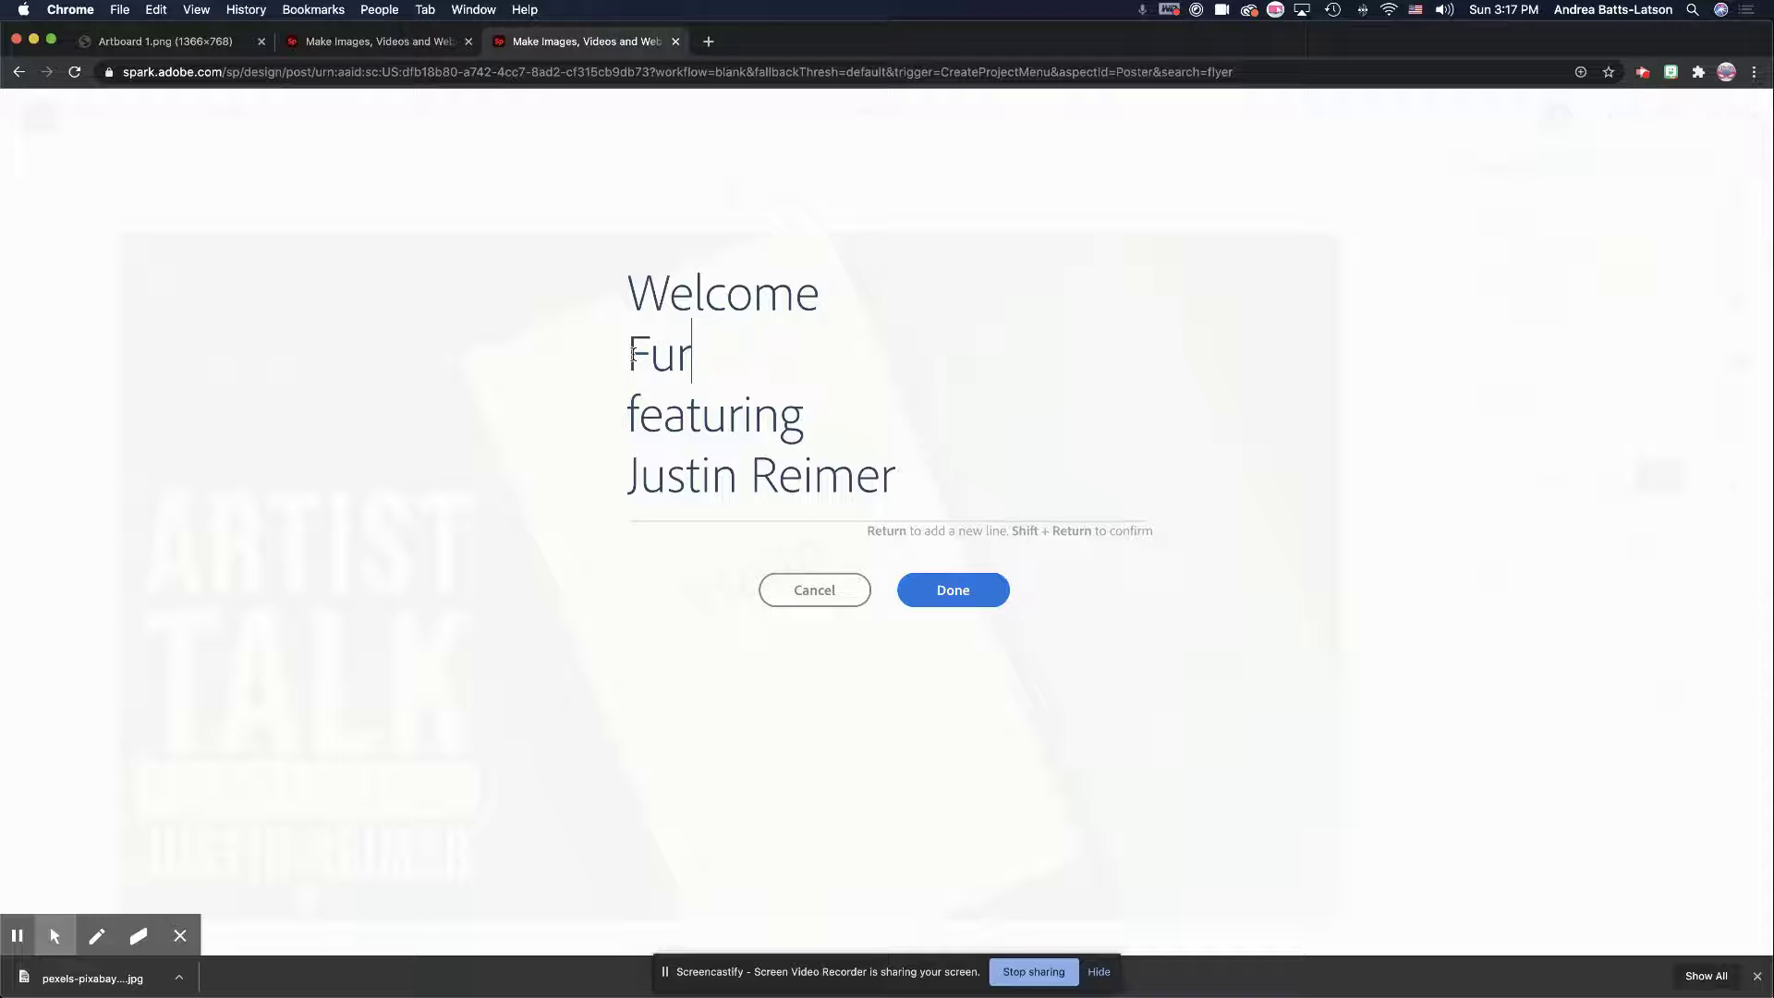
type("ture")
Step: Replace the third line of the text with "Apple" and the fourth with "Creative Teachers", and confirm the new wording
left_click_drag(779, 417, 626, 420)
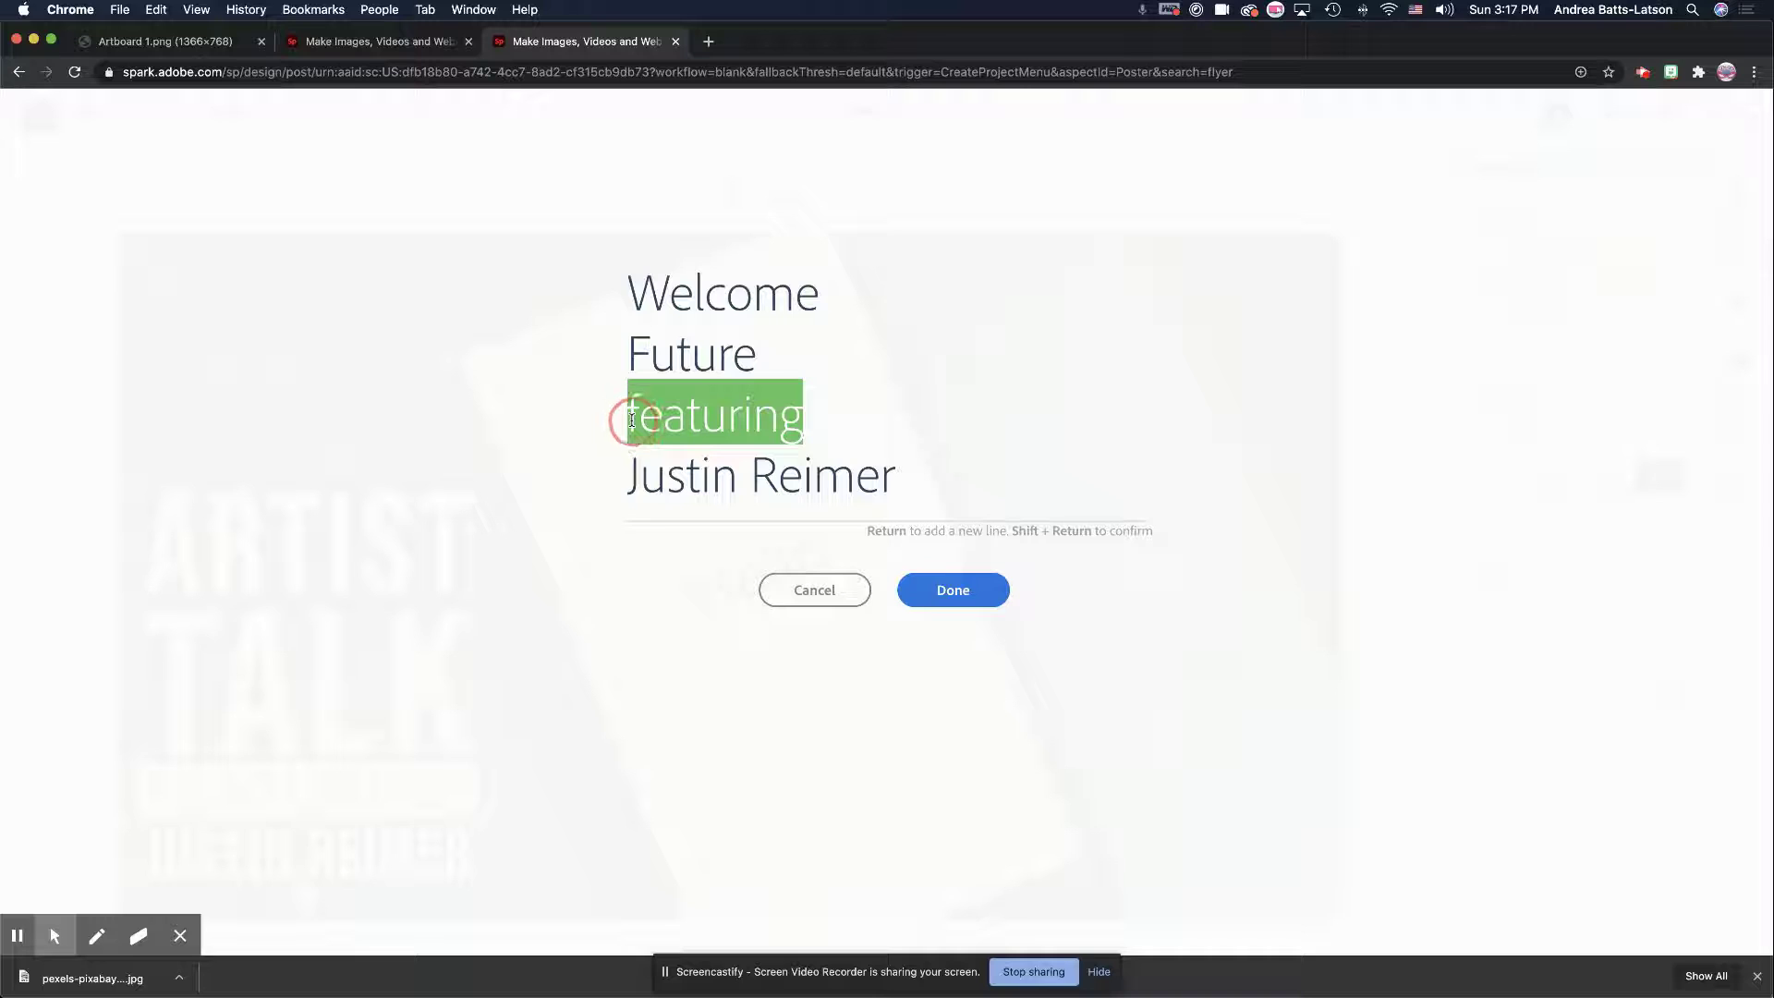
type("Aplle")
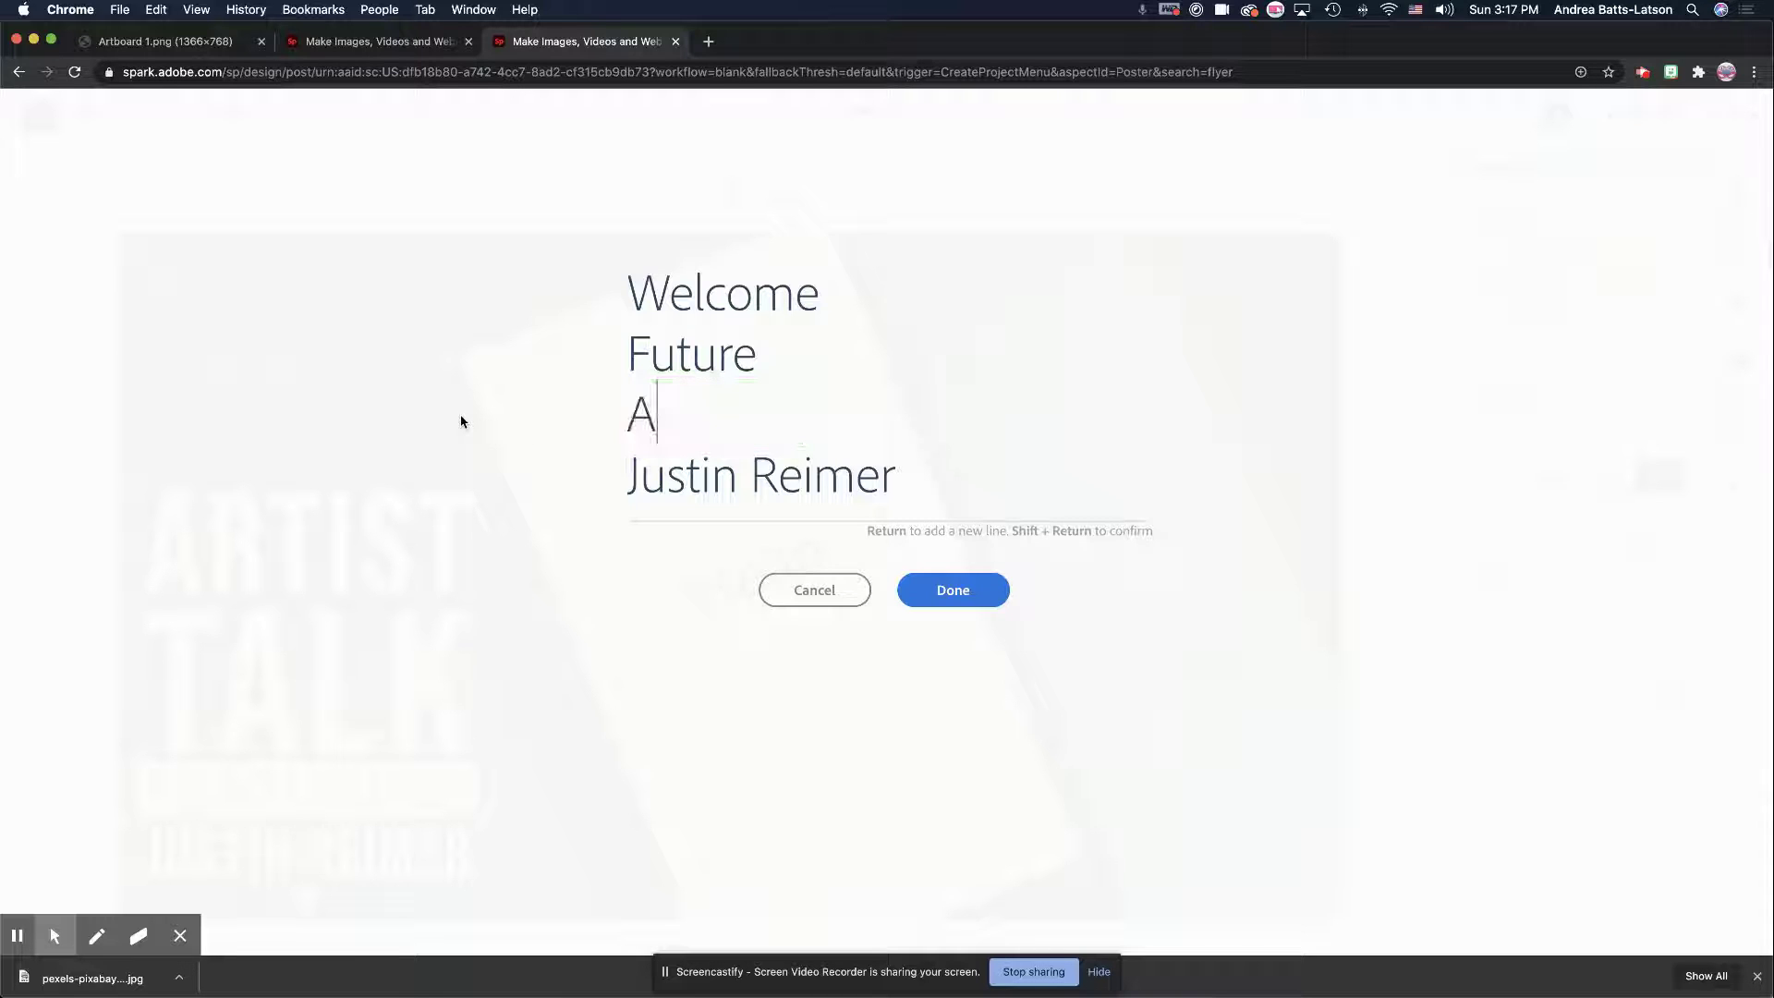
key("BackSpace")
key("BackSpace")
key("BackSpace")
type("ple")
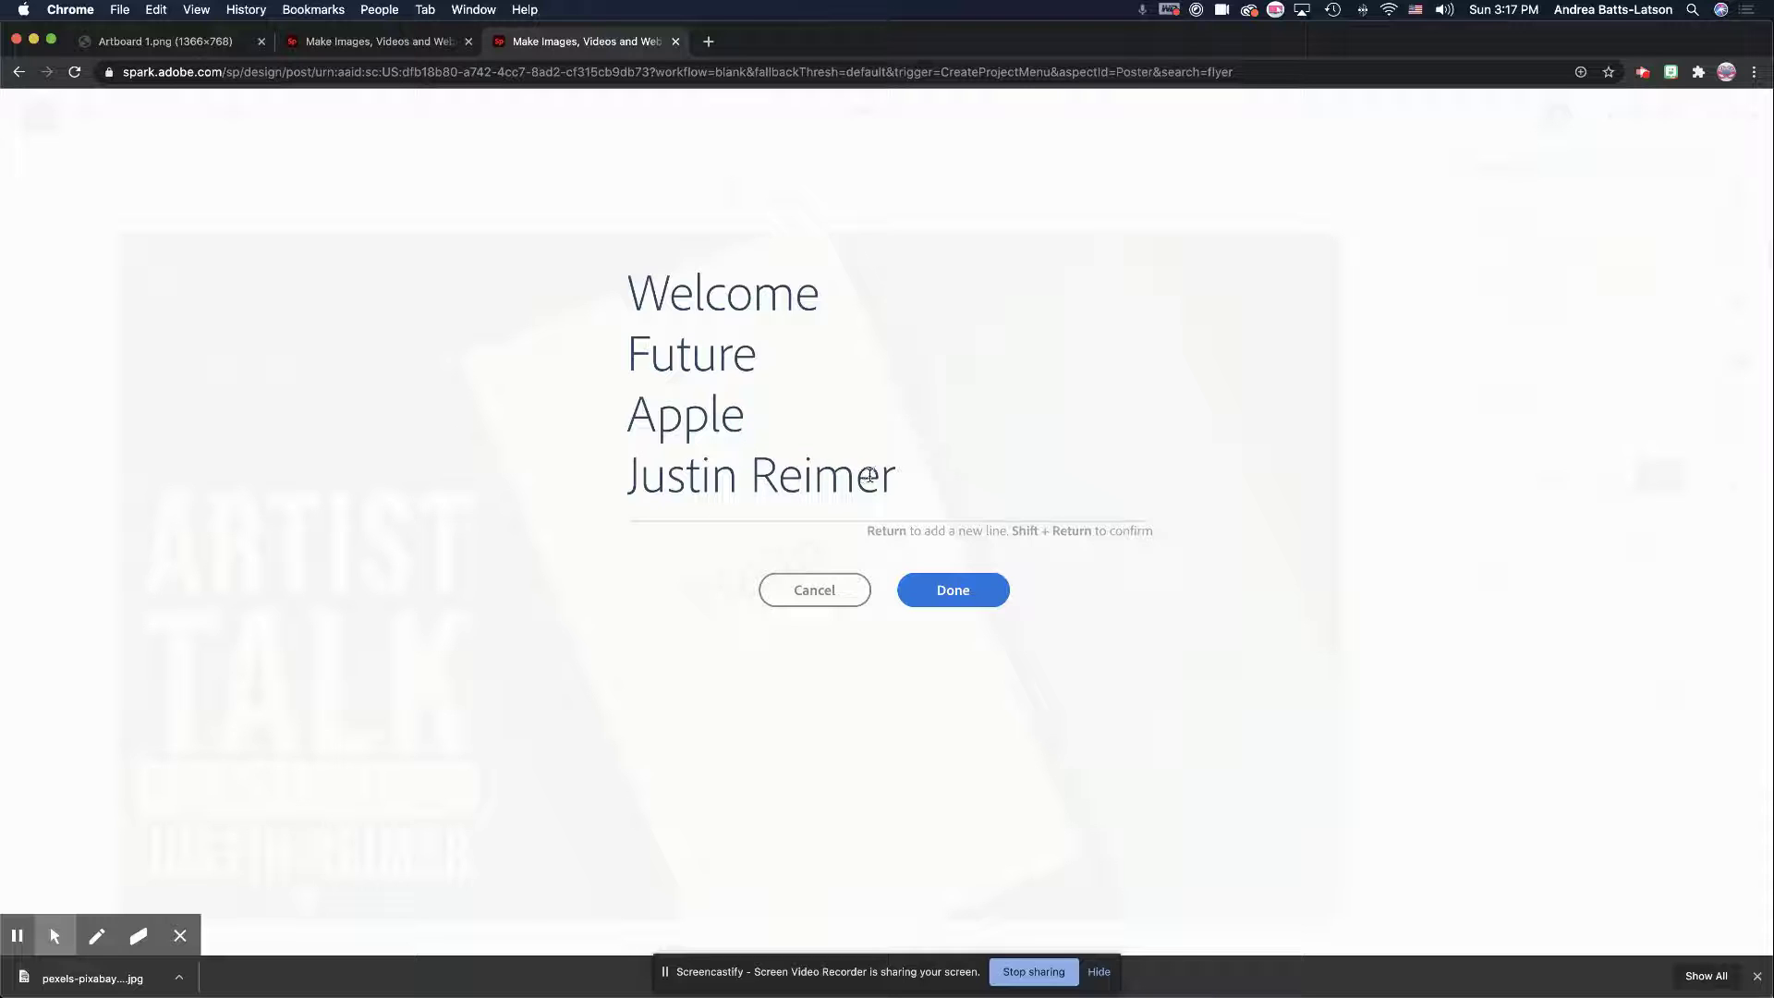
left_click_drag(894, 478, 628, 480)
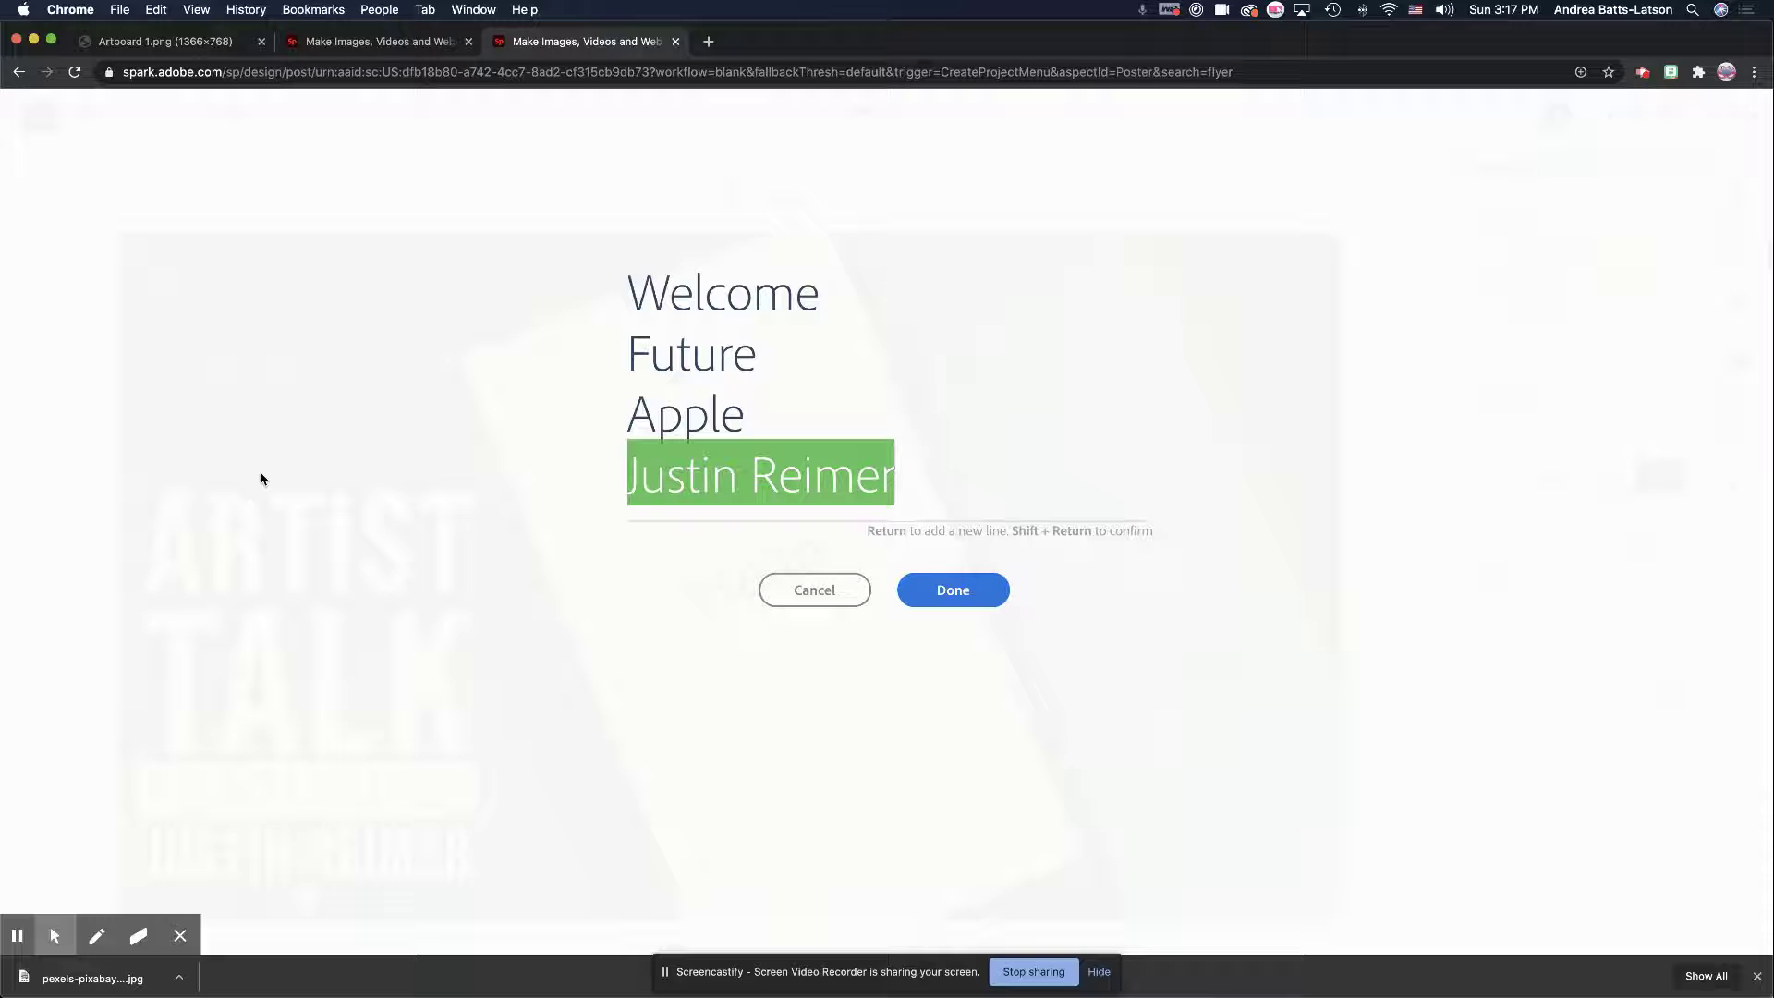
type("Creative t")
key("BackSpace")
type("Teachers")
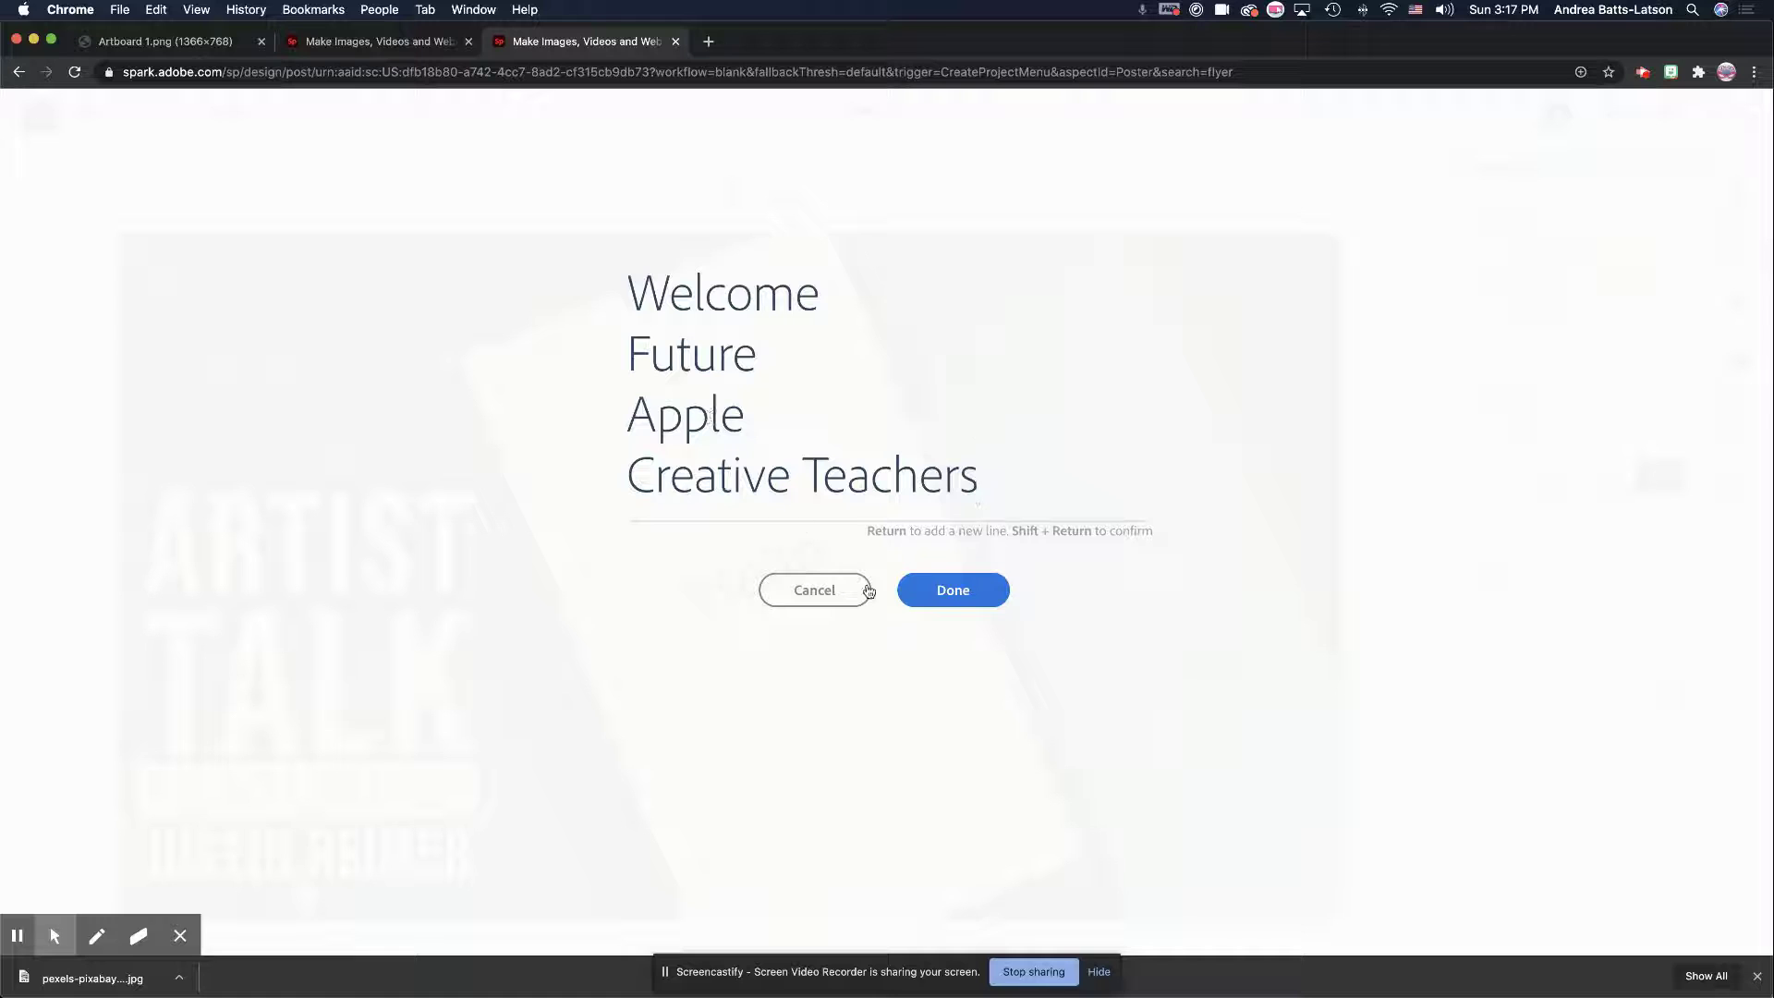
left_click(940, 597)
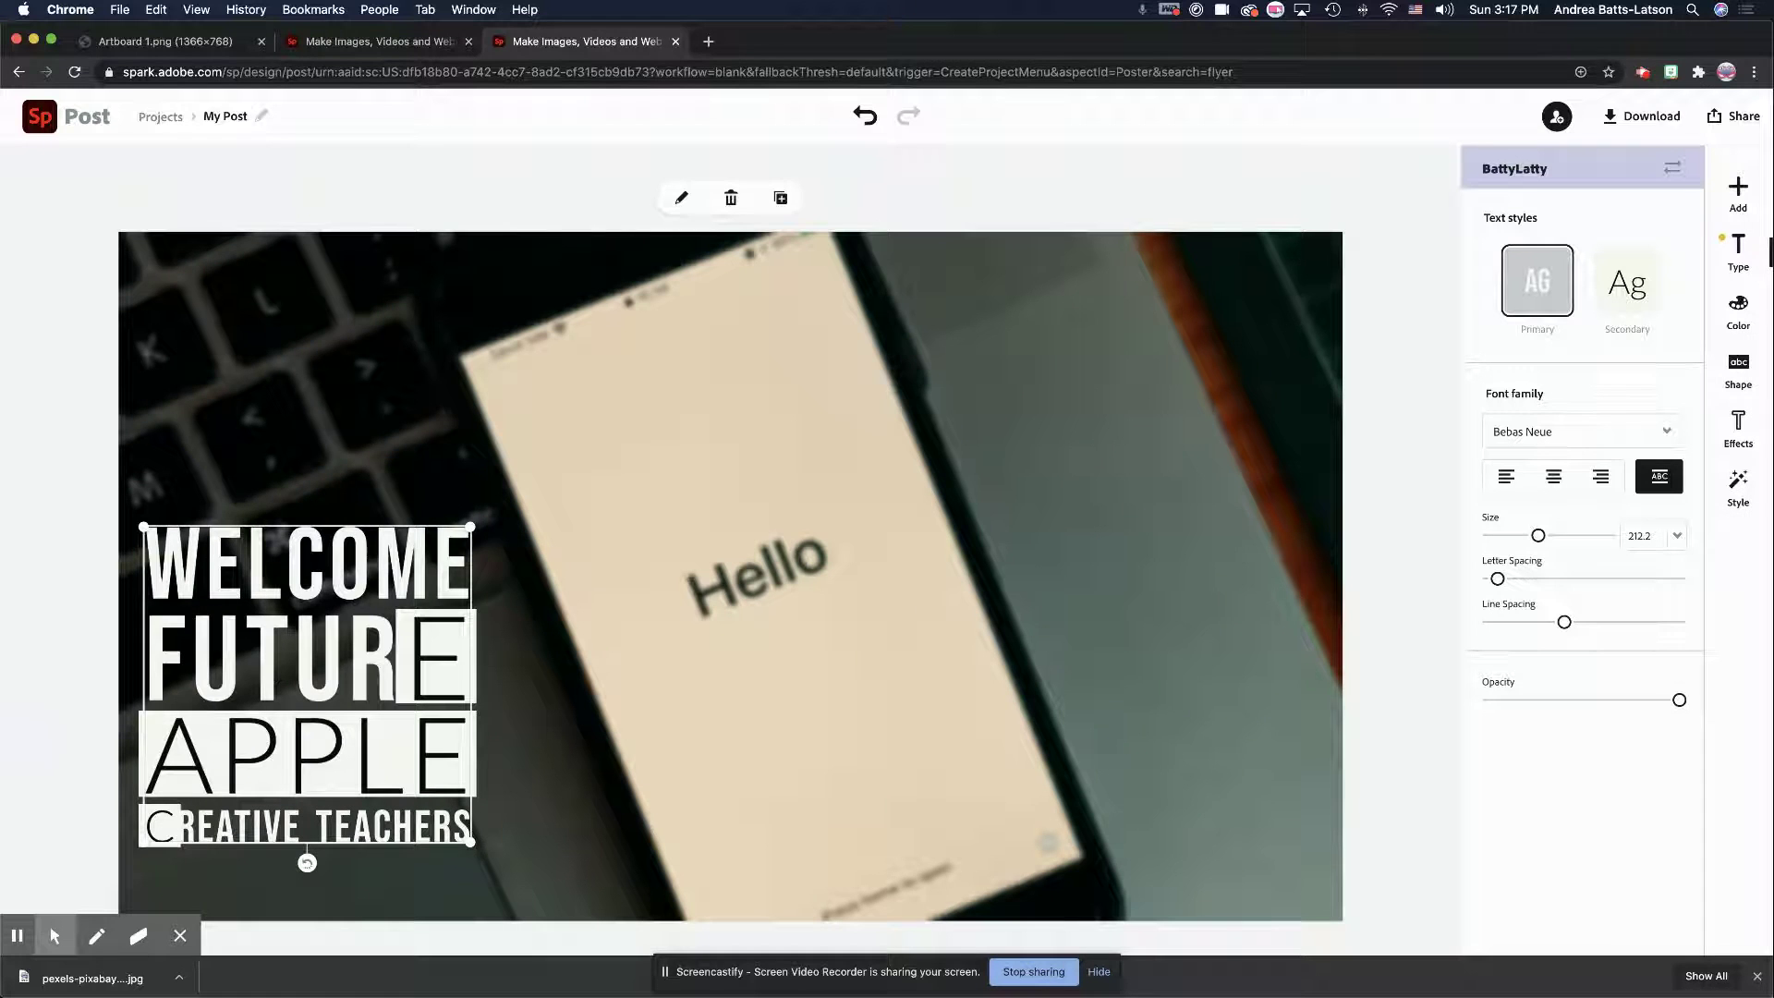
Step: Enlarge the text block to a size of about 246 and reposition it in the lower-left part of the photo
left_click(469, 841)
left_click_drag(470, 840, 506, 865)
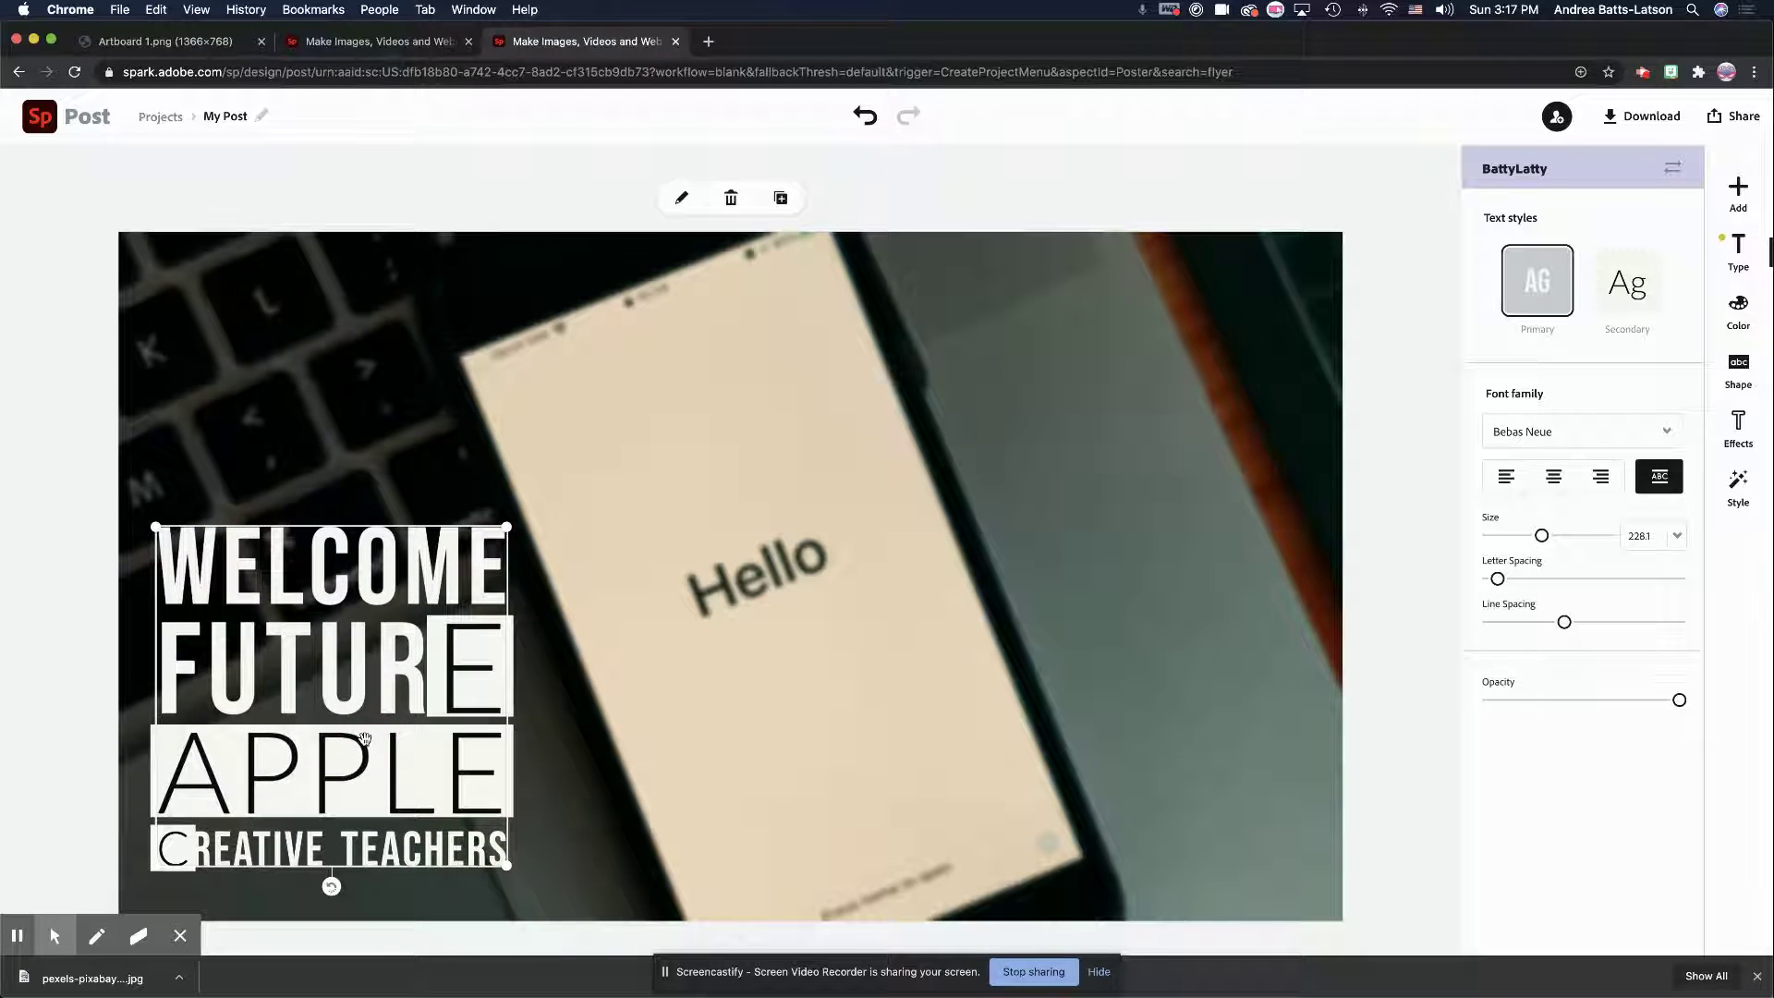
double_click(333, 696)
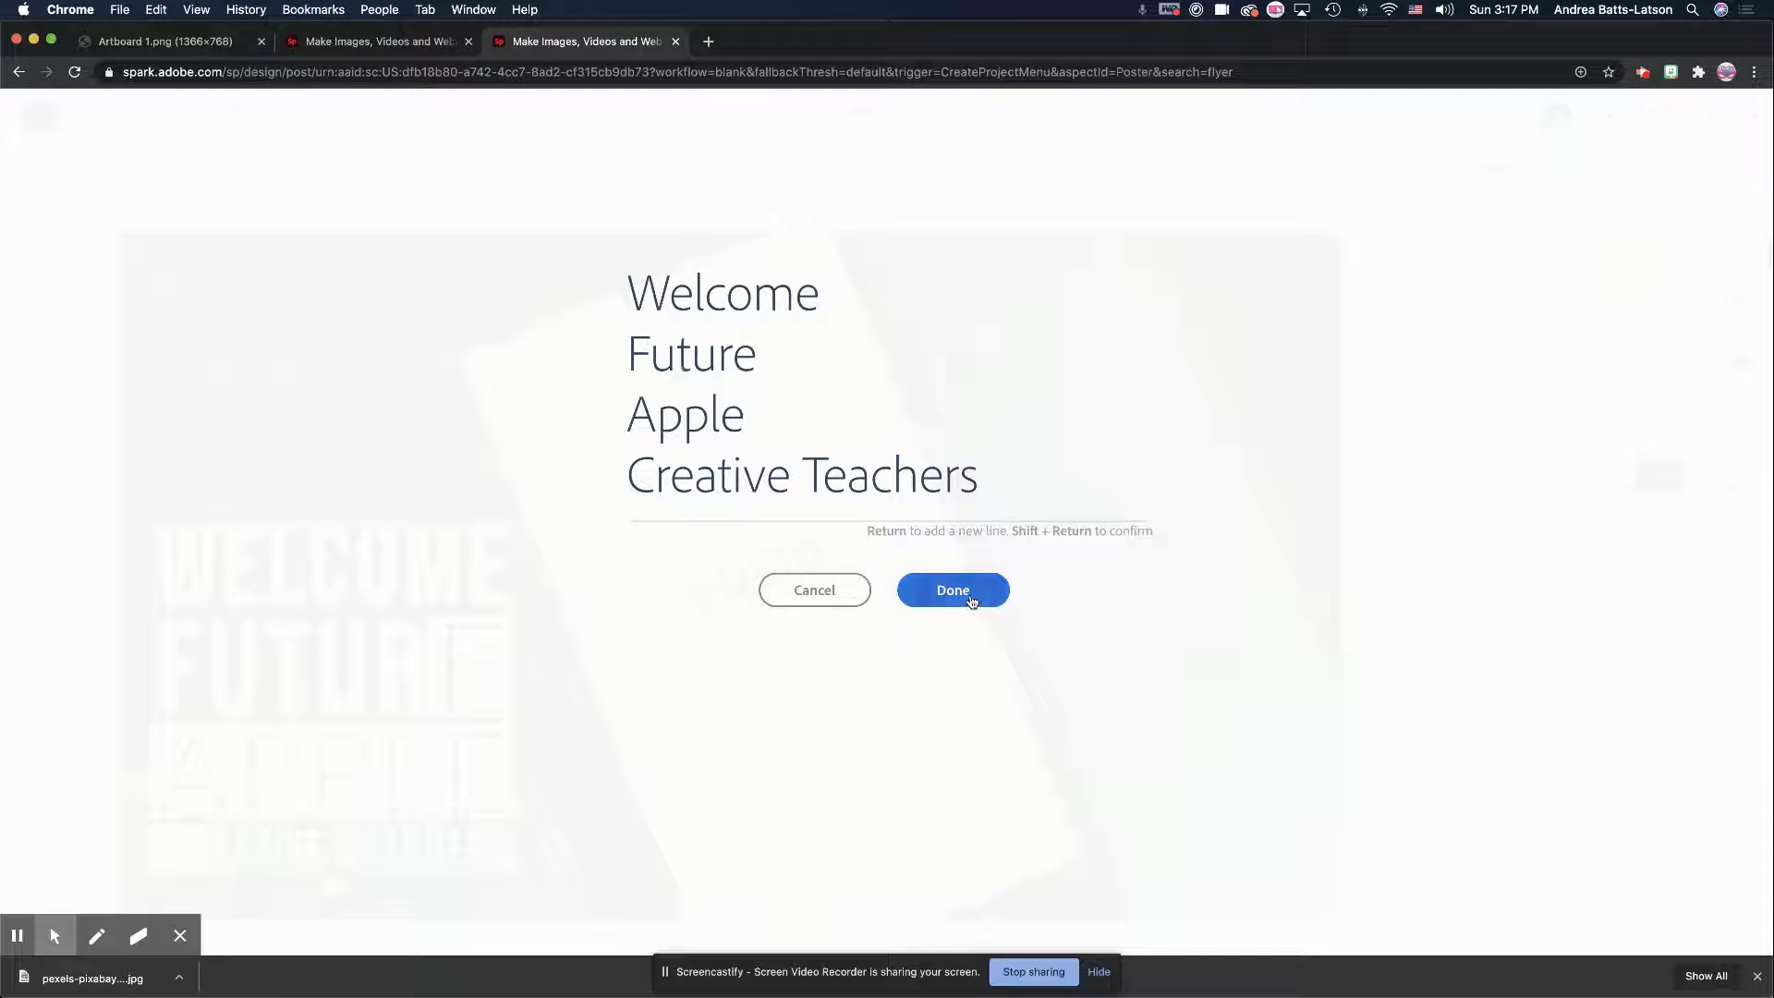
left_click(970, 601)
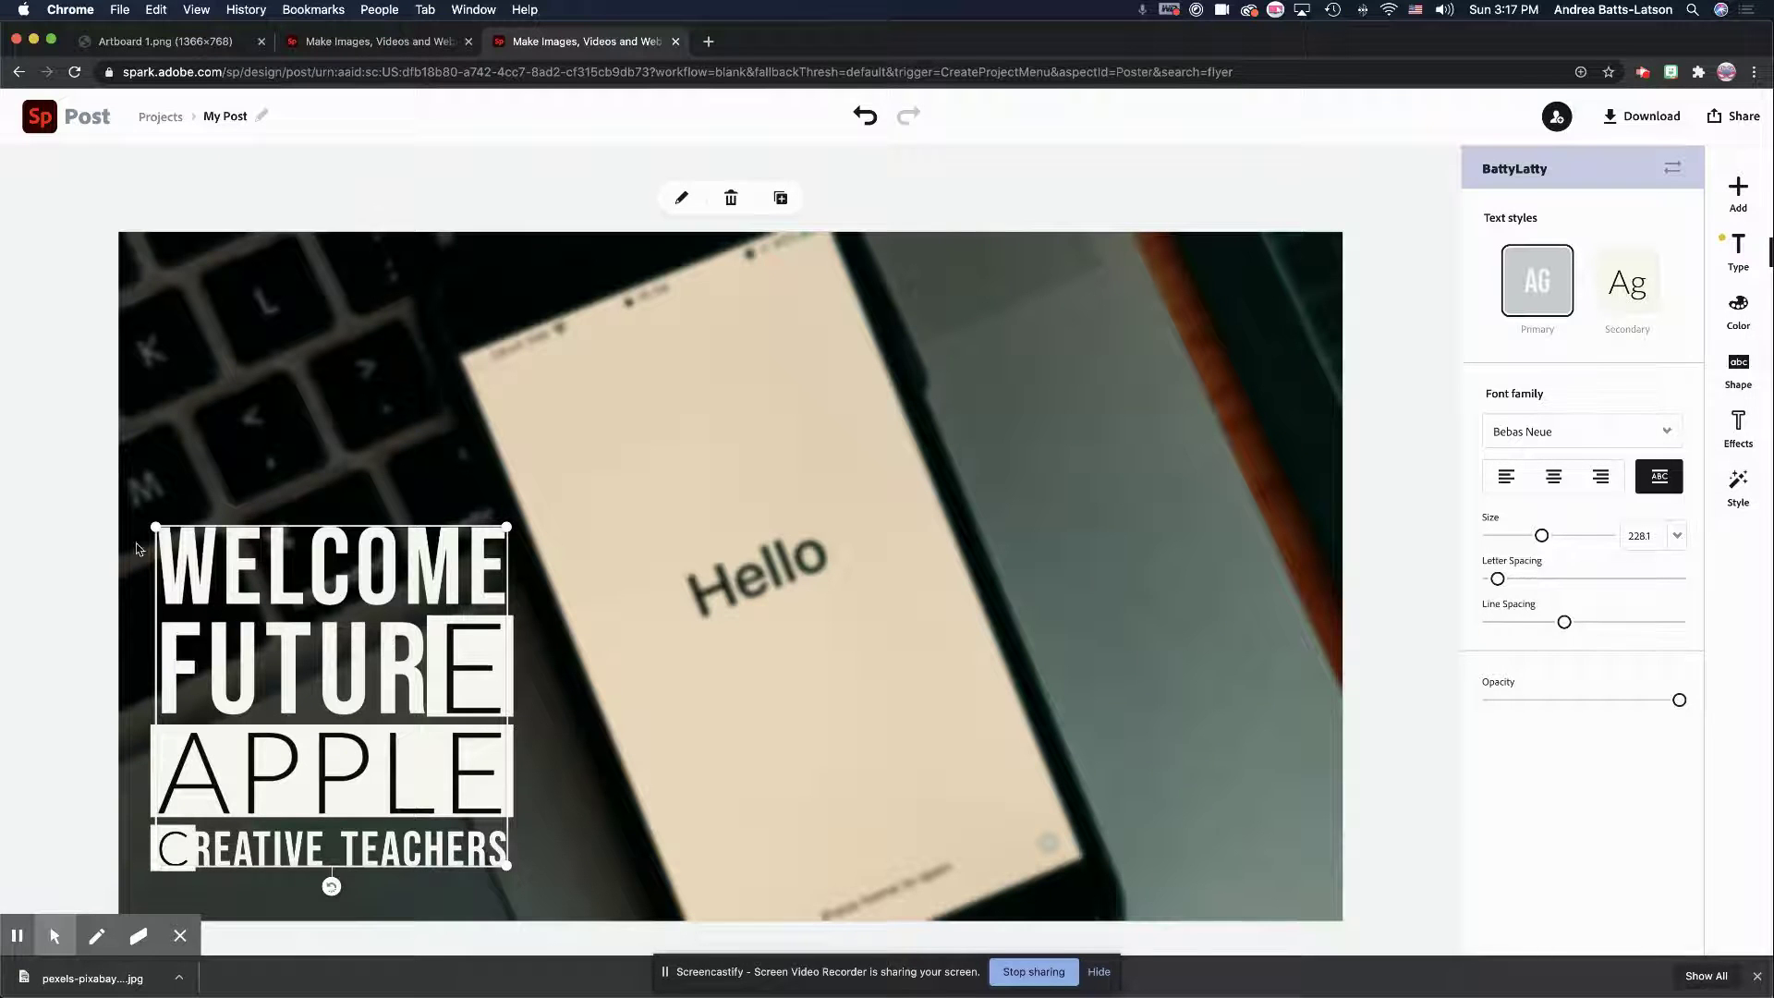
left_click(140, 479)
left_click(255, 560)
left_click_drag(507, 531, 543, 506)
left_click_drag(371, 570, 365, 596)
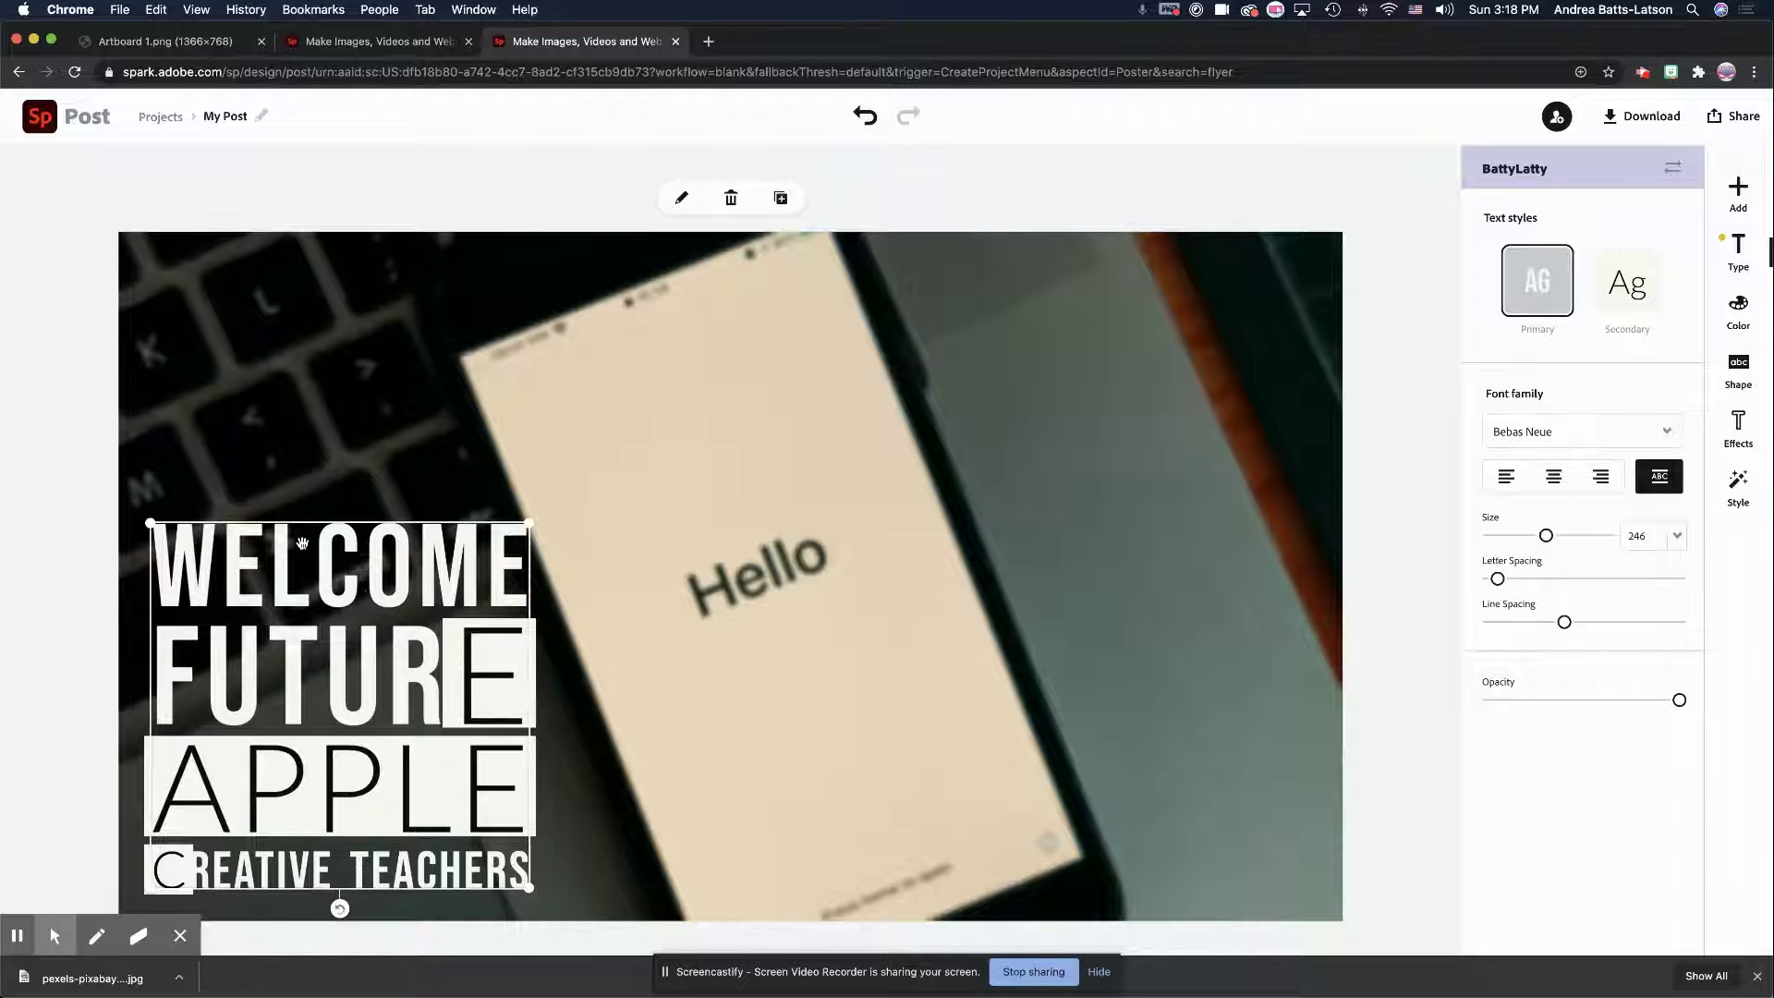
Step: Move "Creative" from the last line of the text to the third line in place of "Apple", leaving "Teachers" on the fourth
double_click(241, 817)
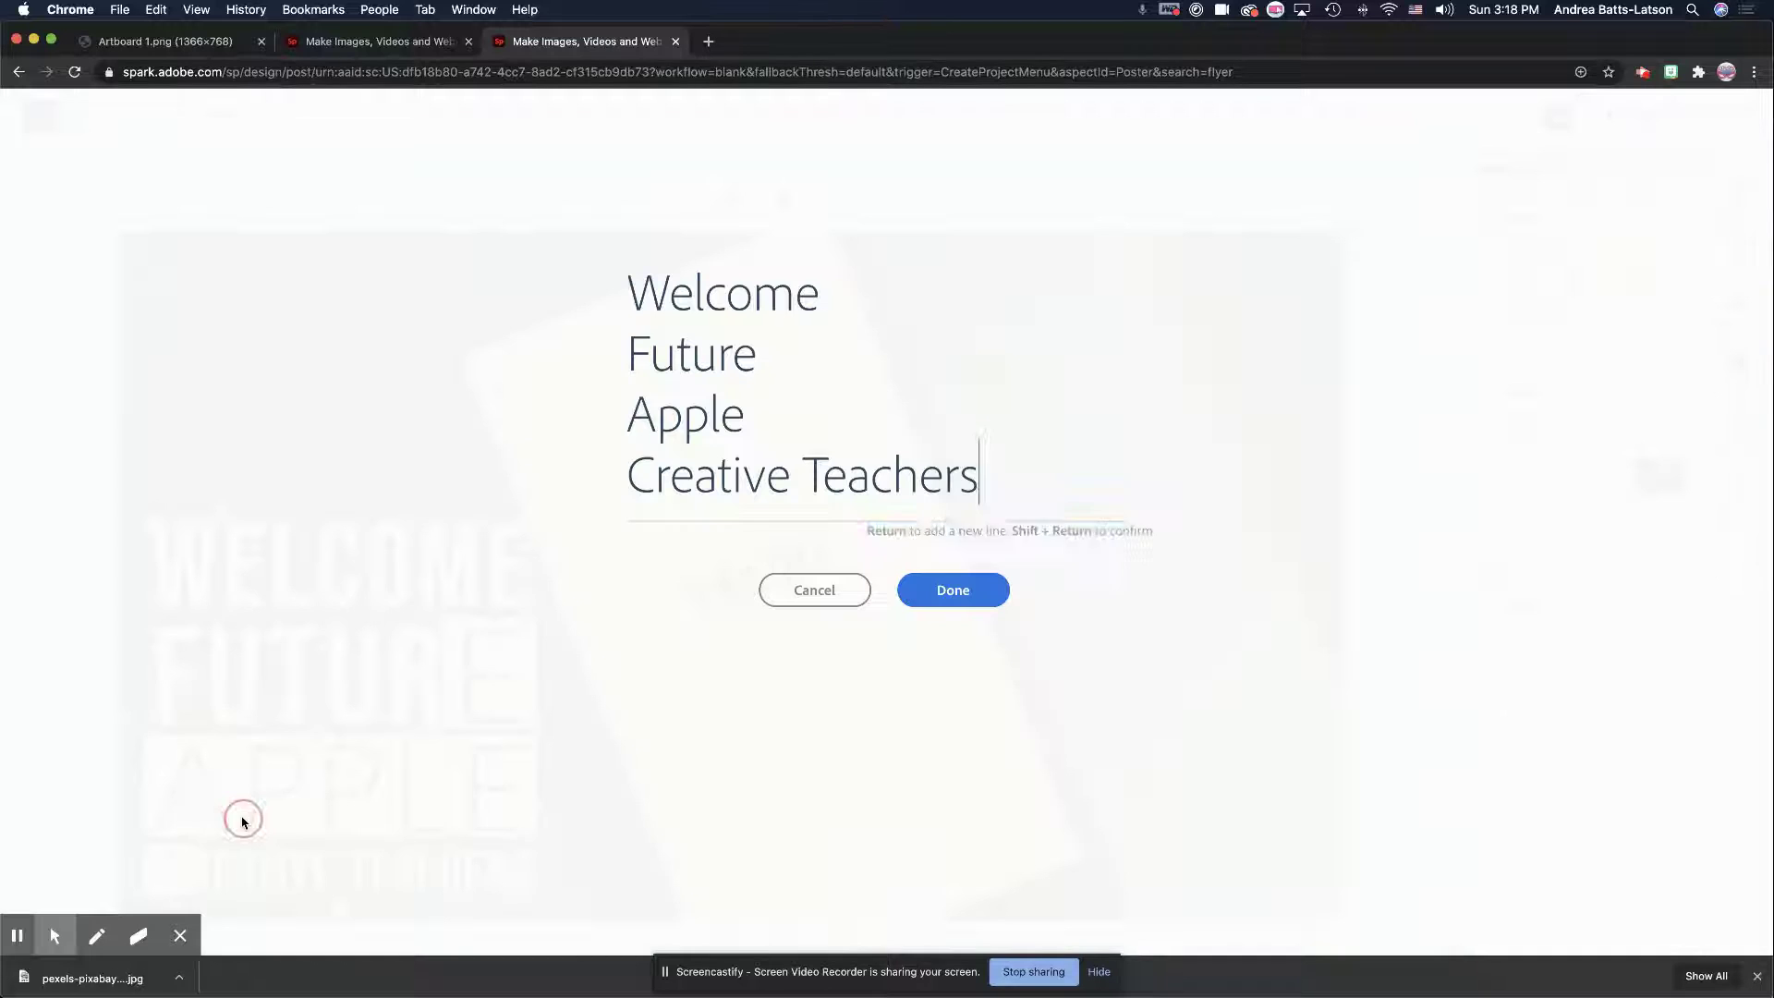
left_click(782, 480)
left_click_drag(802, 479, 633, 482)
key("super+c")
key("BackSpace")
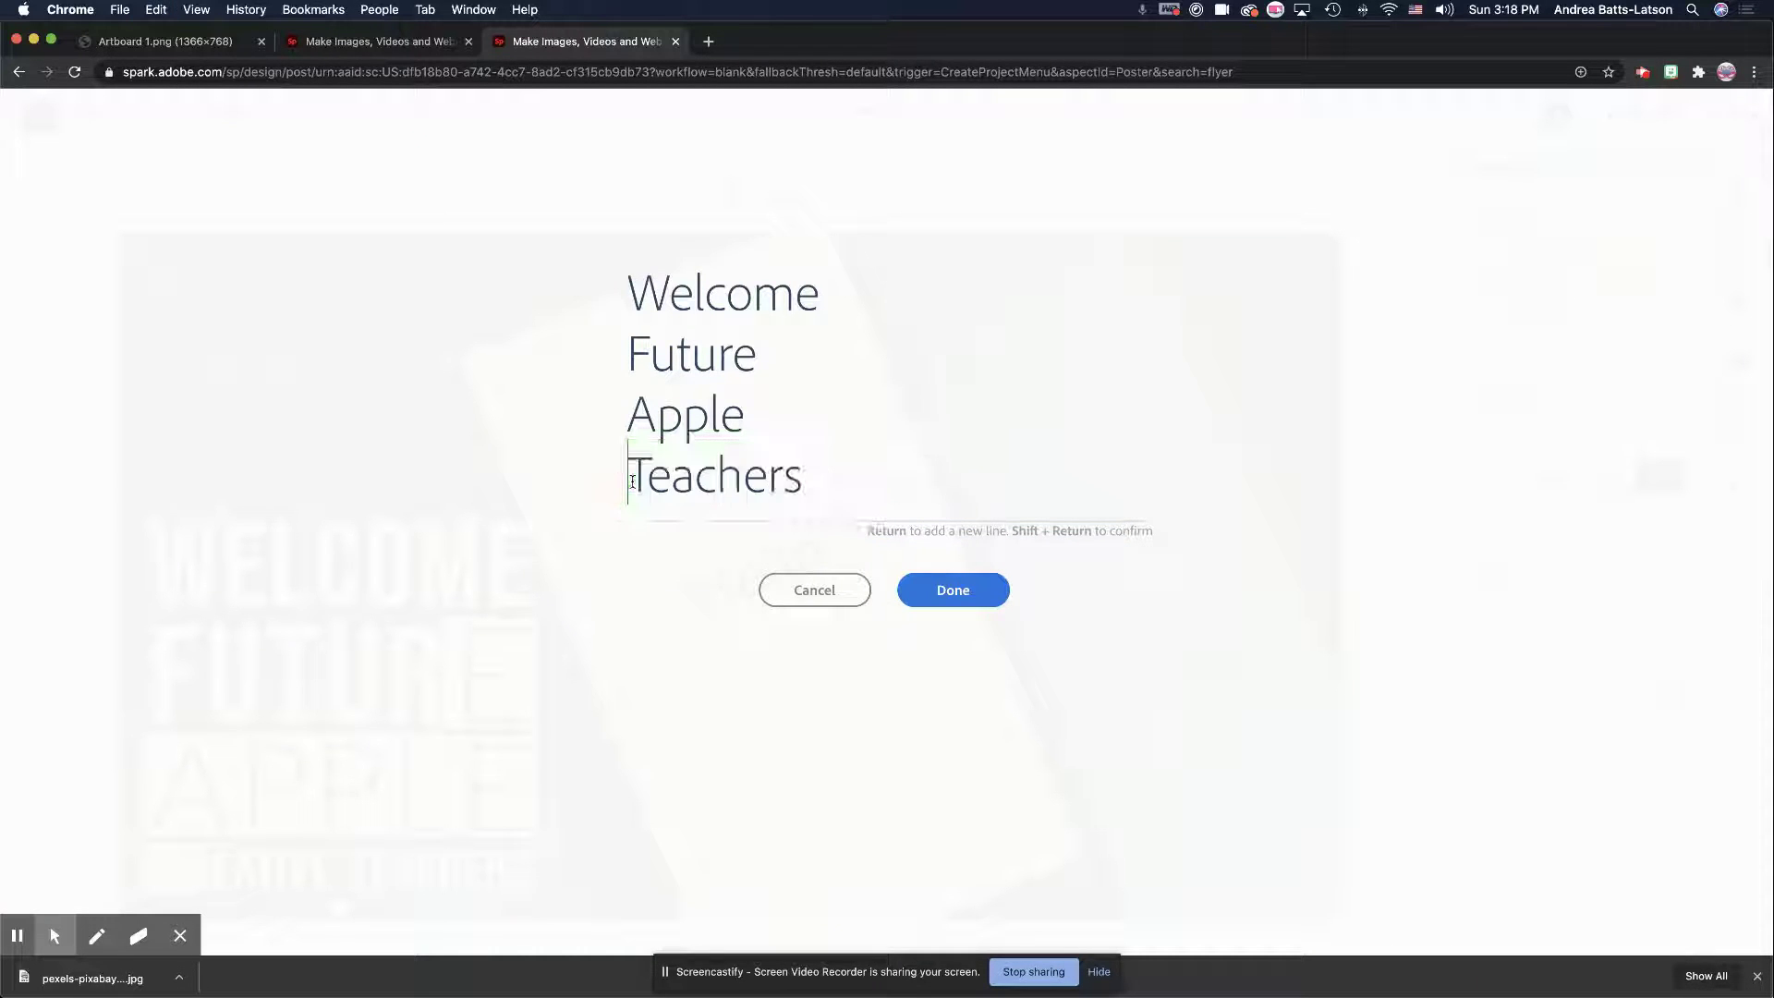
left_click_drag(743, 413, 608, 413)
key("super+v")
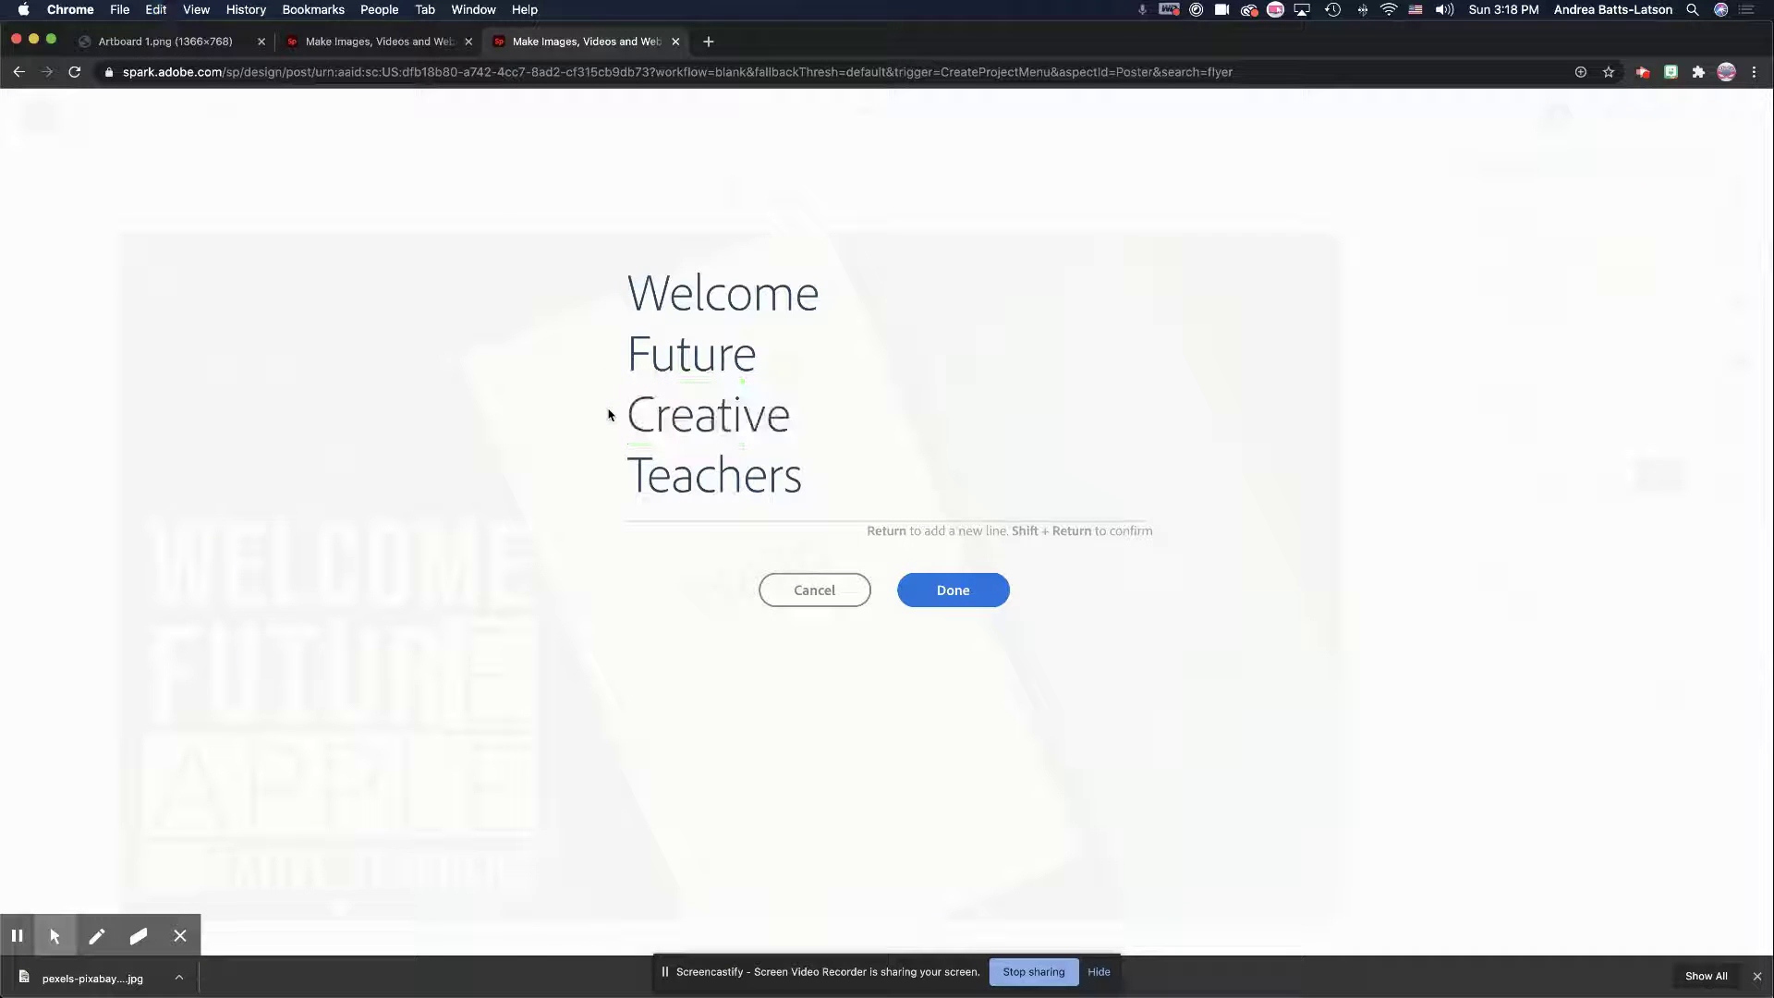
left_click(954, 599)
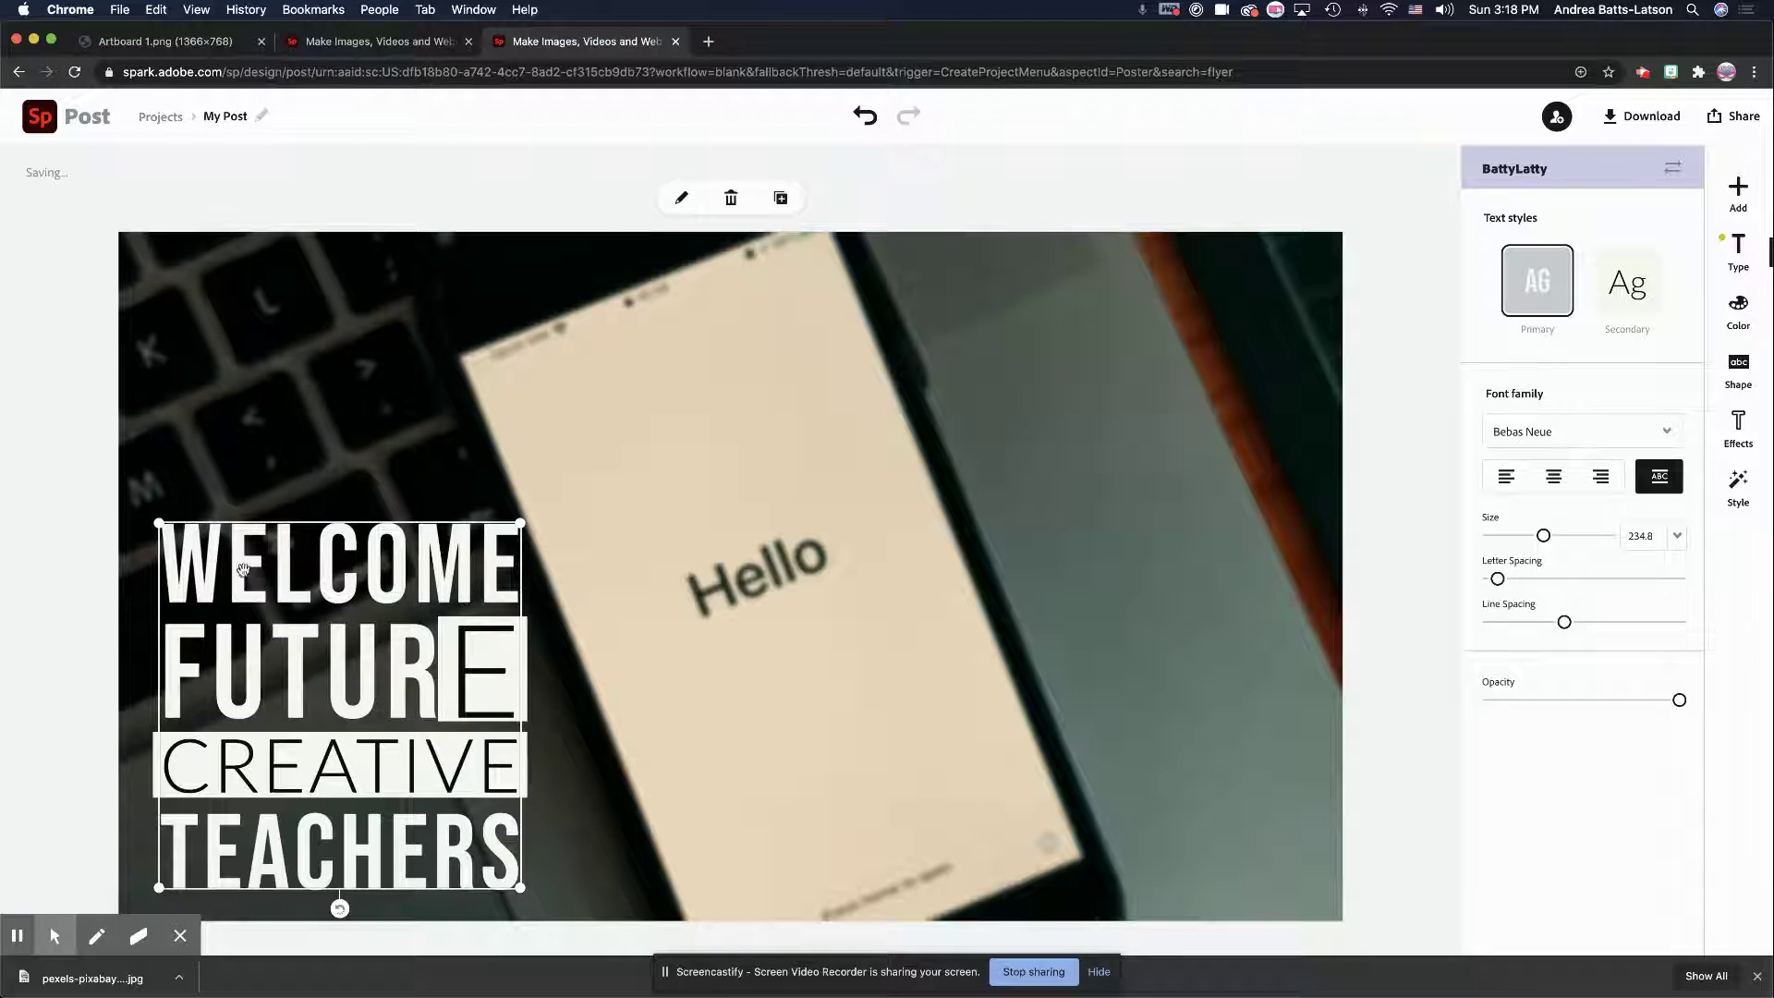
Step: Shrink the welcome text block to a size of 229.7 toward the photo's lower-left corner
left_click_drag(309, 592, 294, 595)
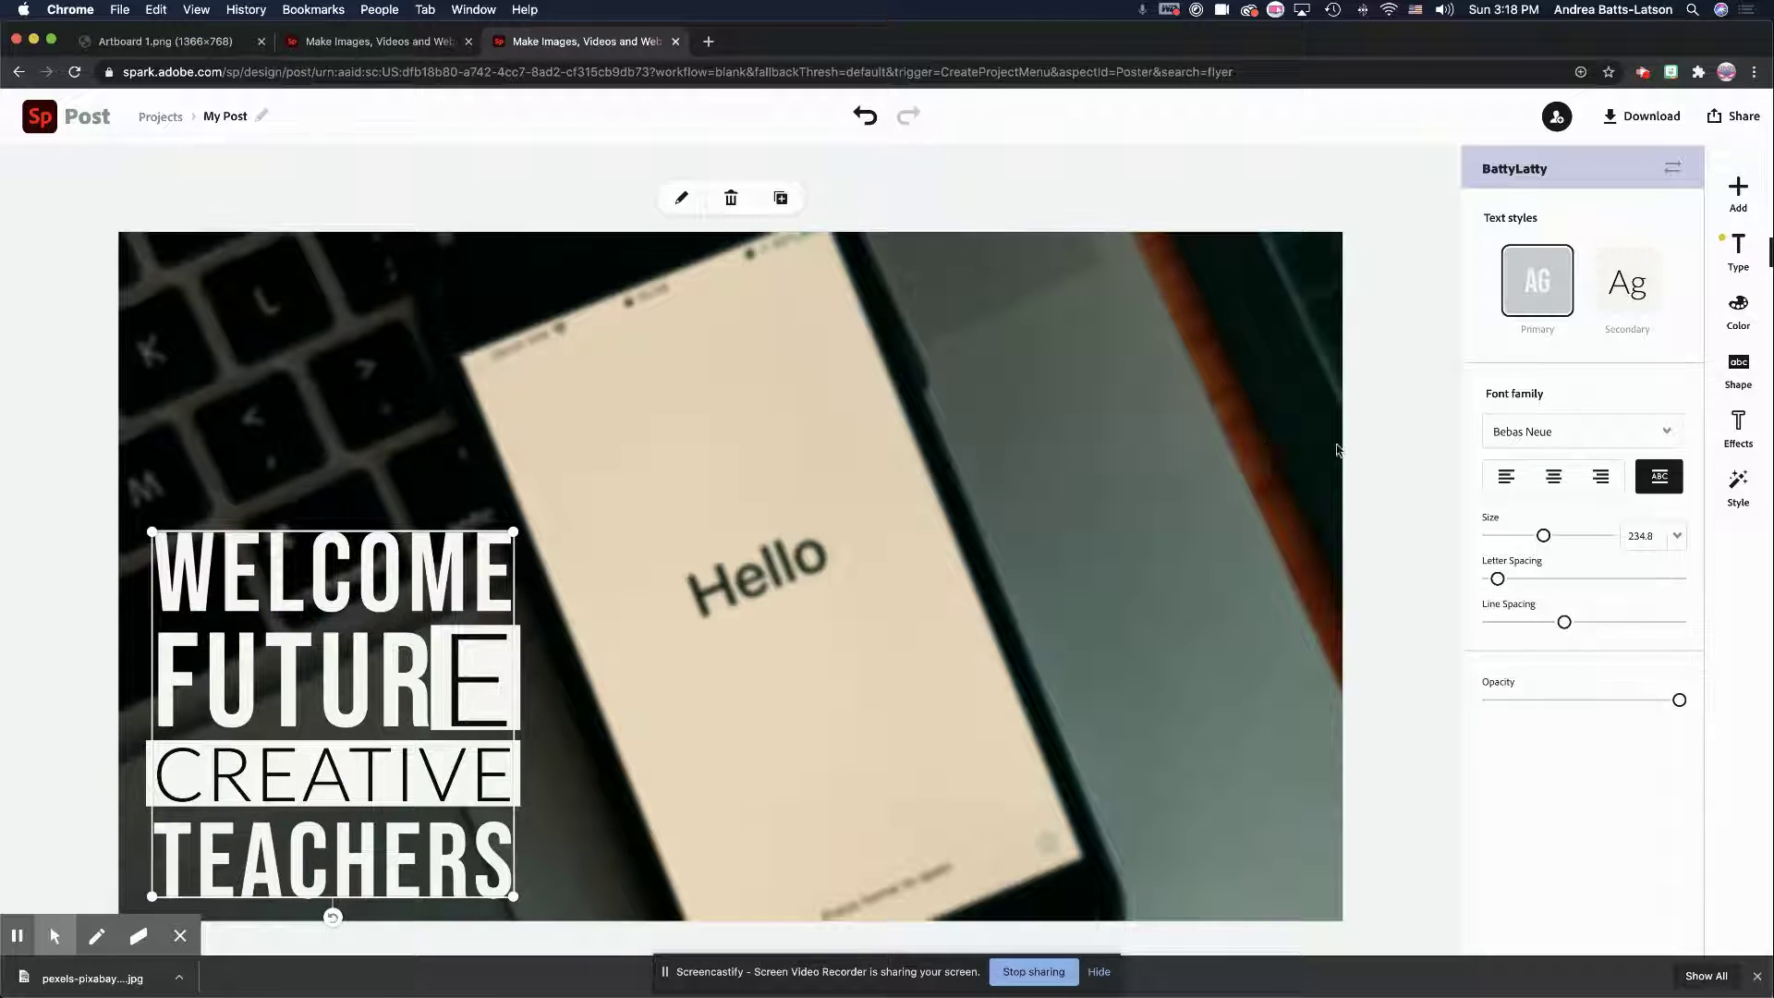
left_click(1388, 443)
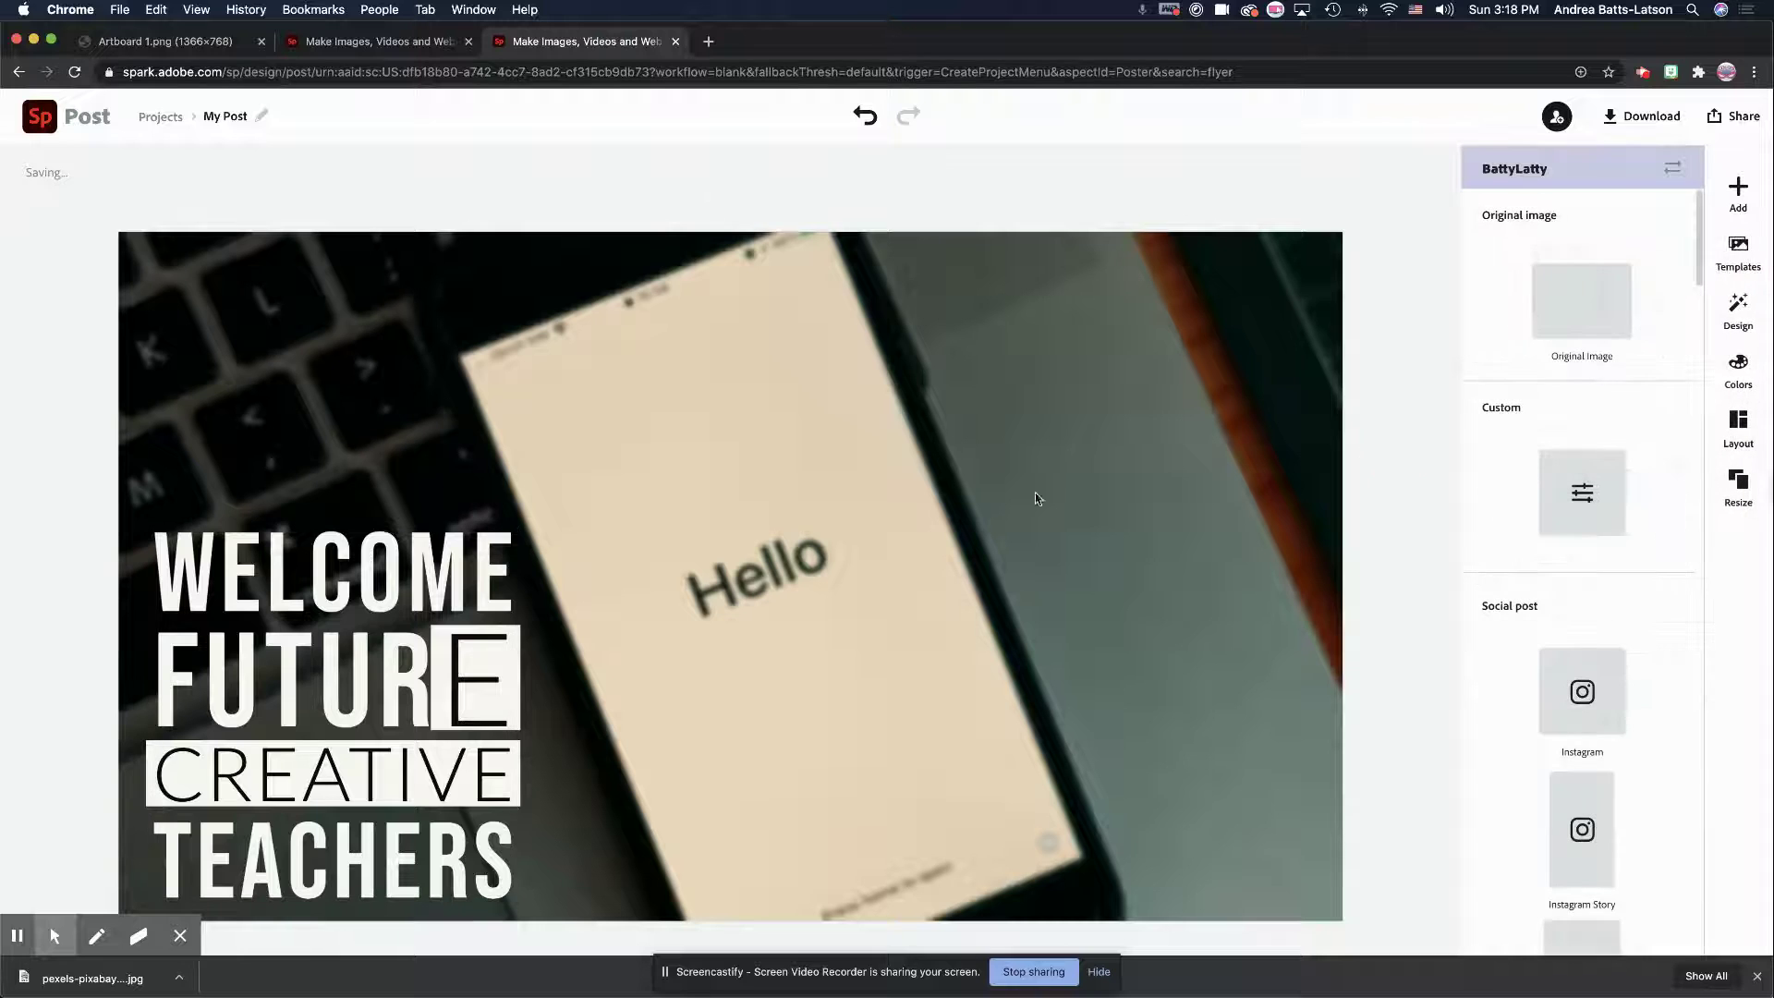
left_click(320, 579)
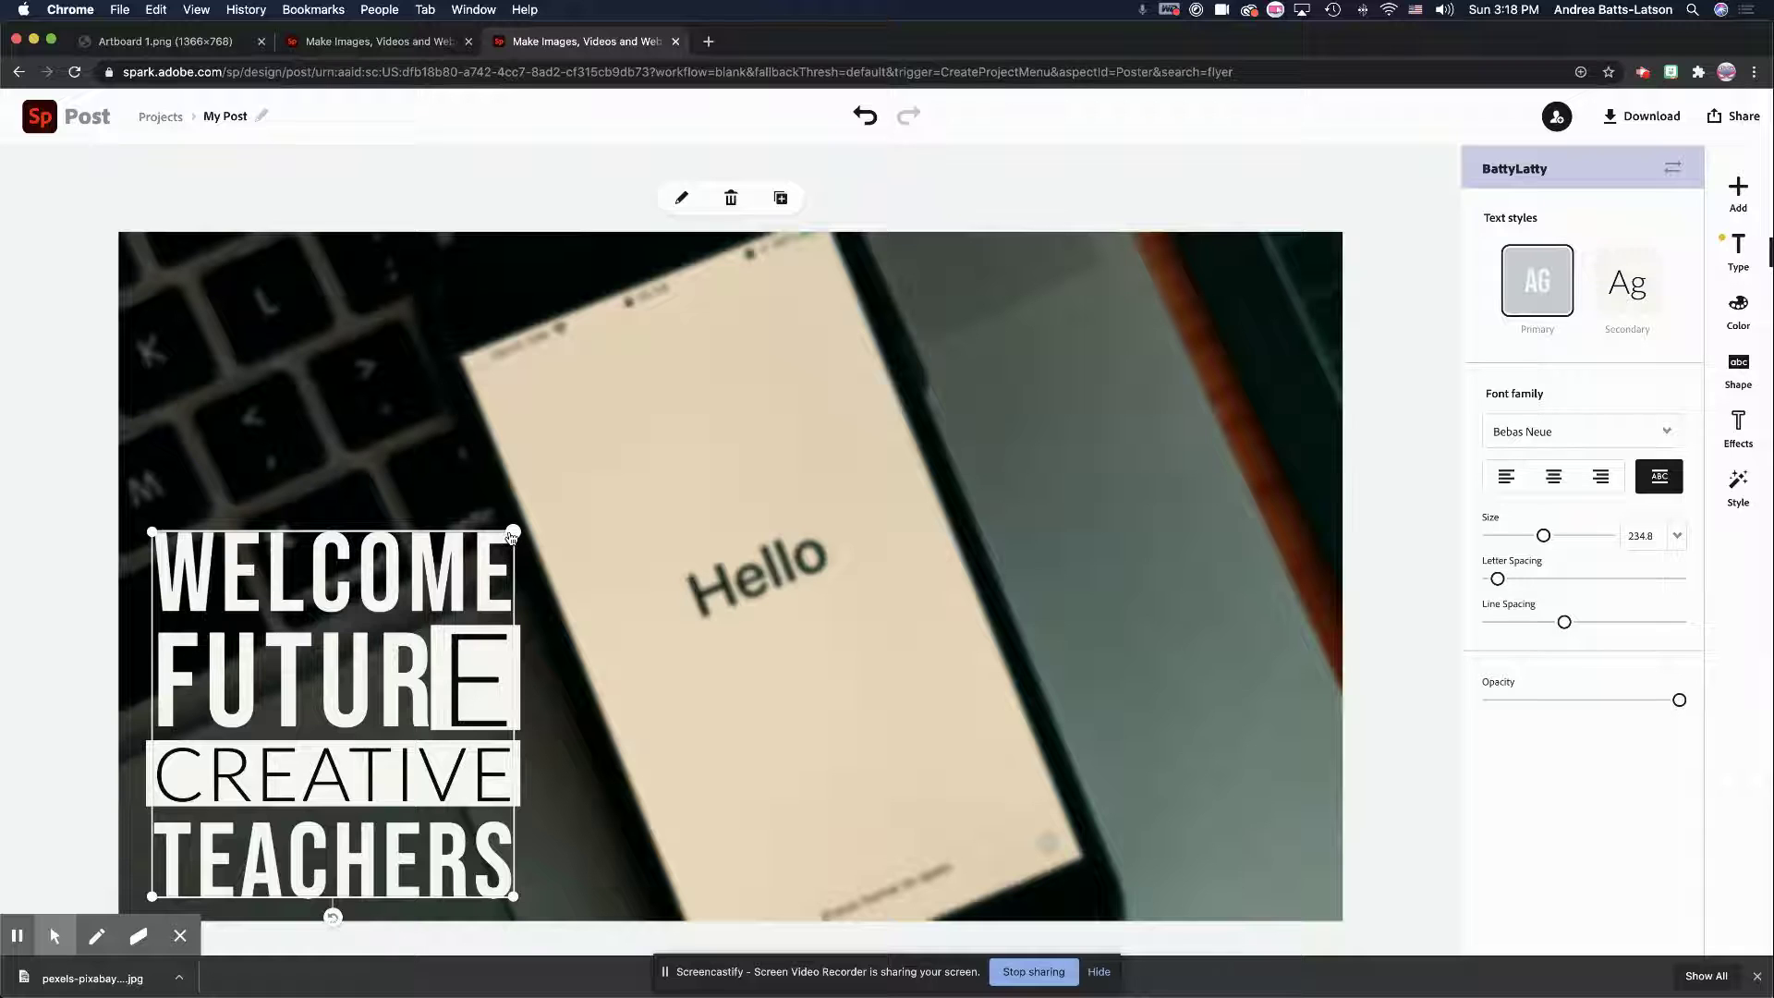
left_click_drag(511, 536, 503, 544)
left_click_drag(499, 548, 500, 545)
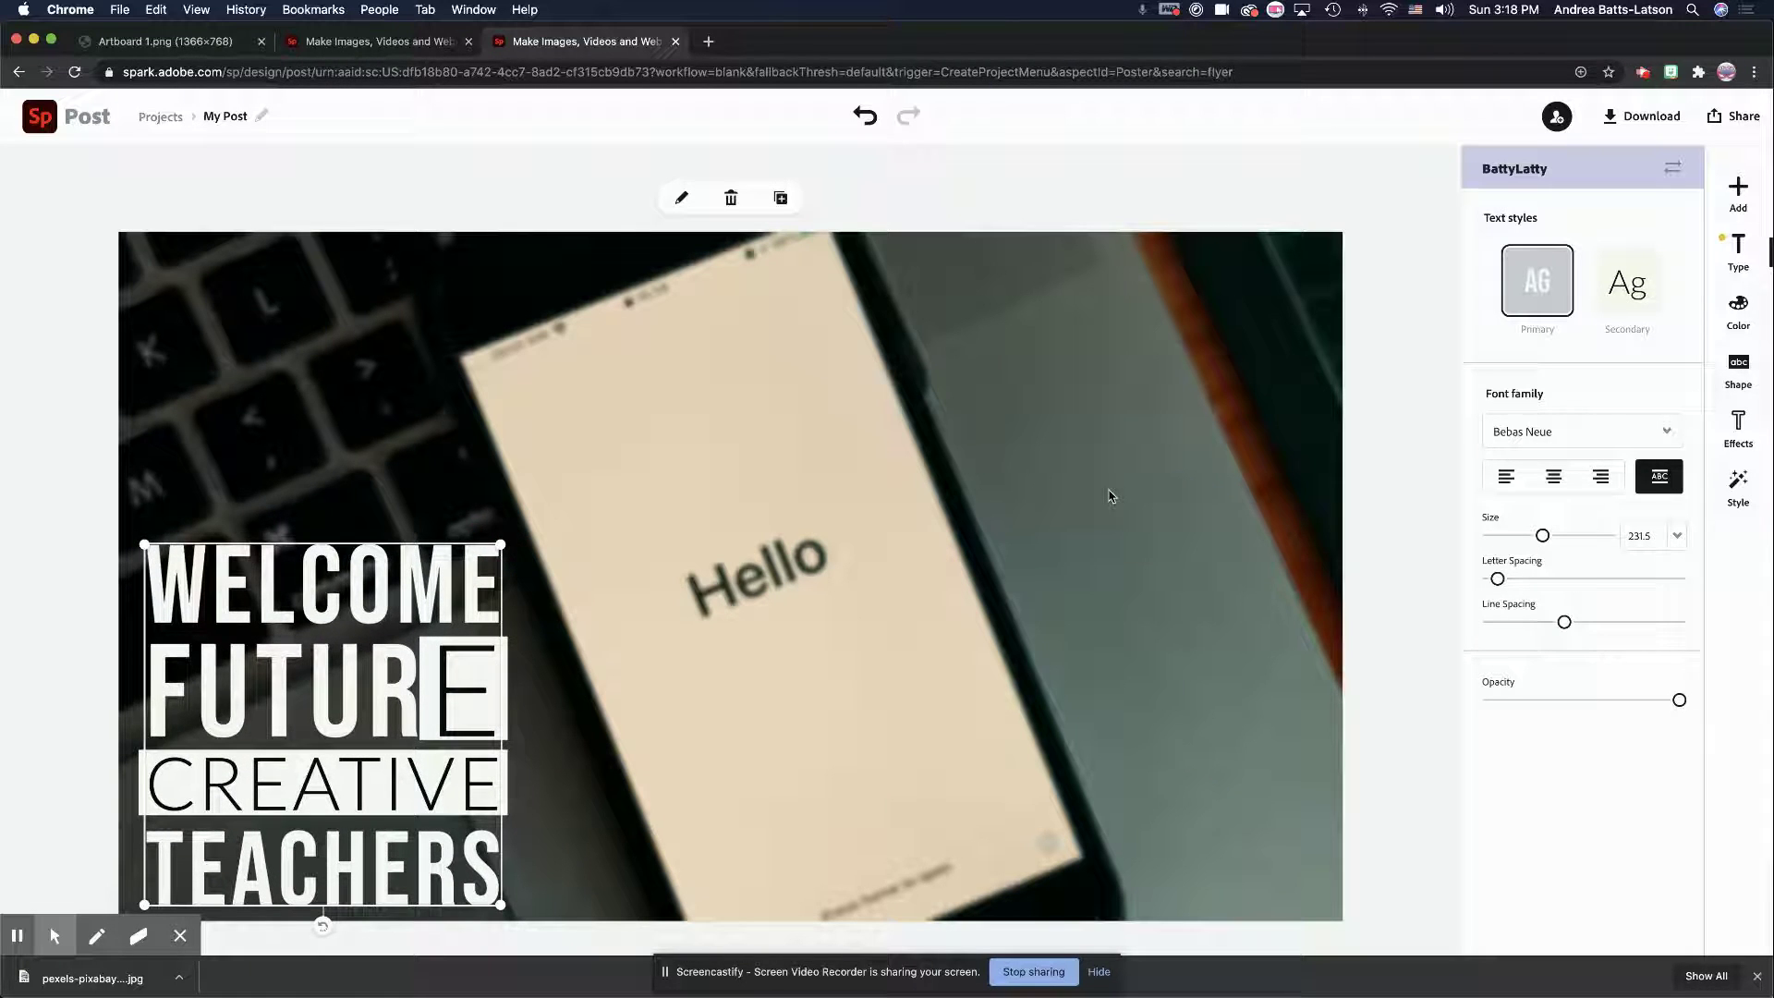
left_click_drag(501, 545, 494, 551)
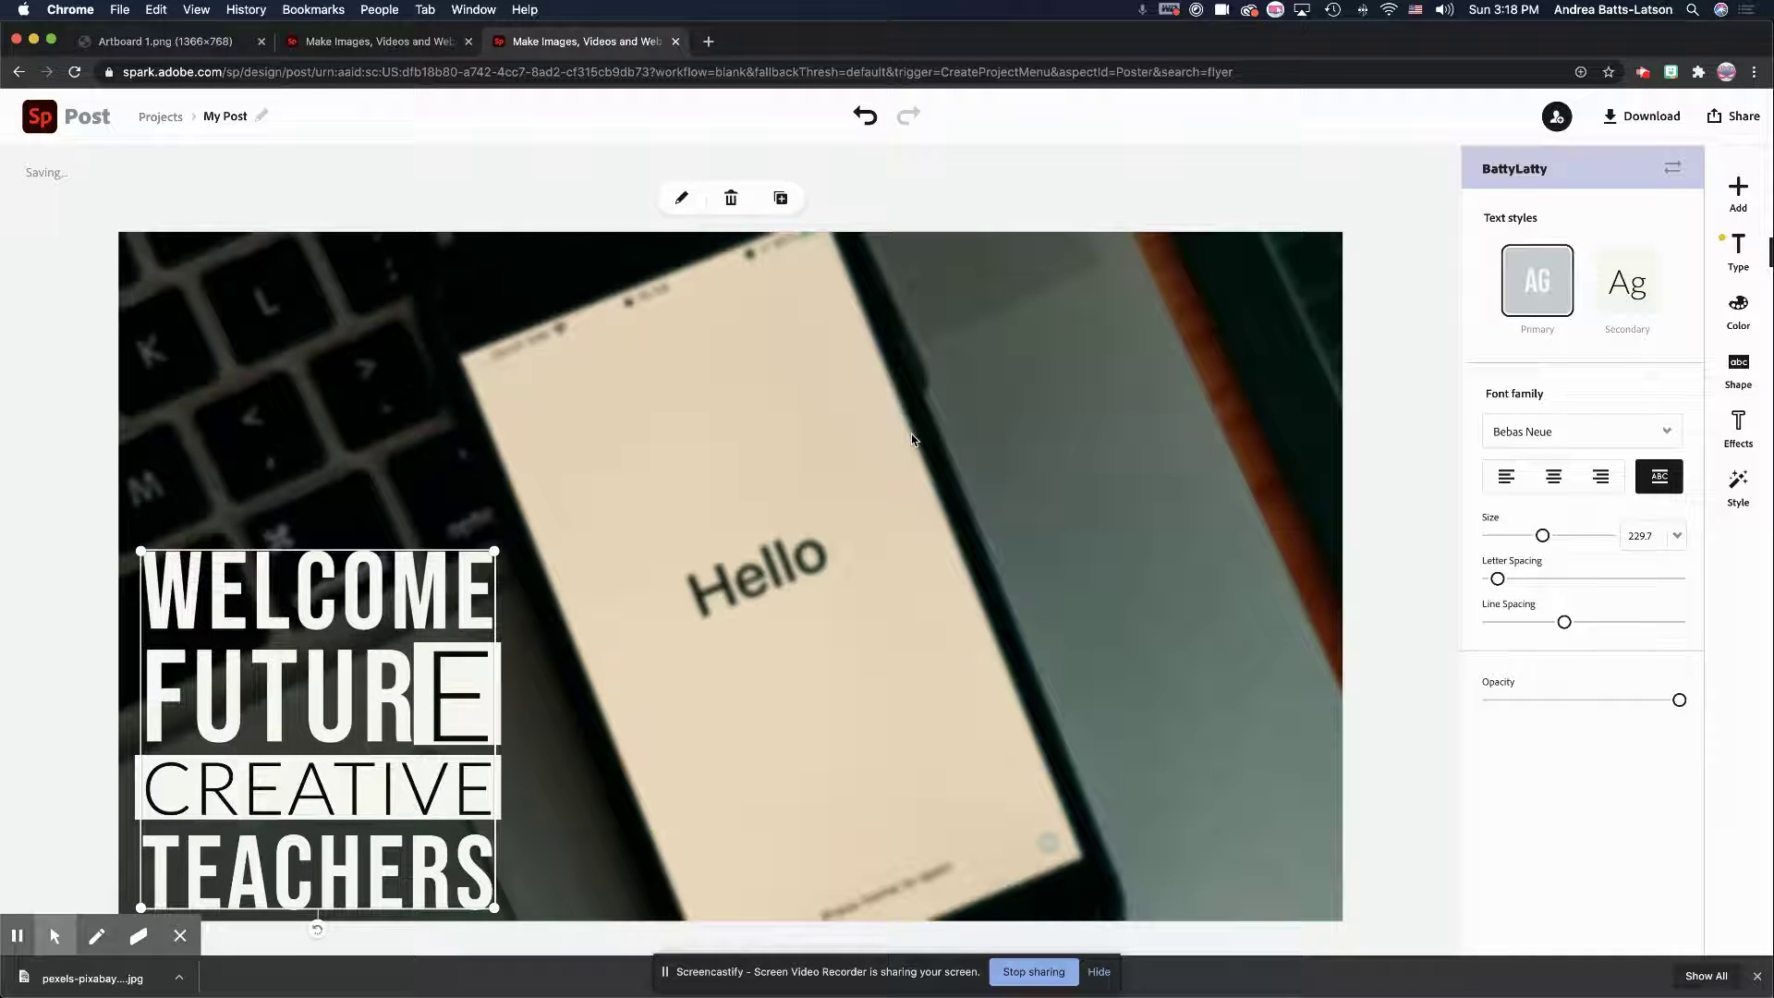
left_click(814, 481)
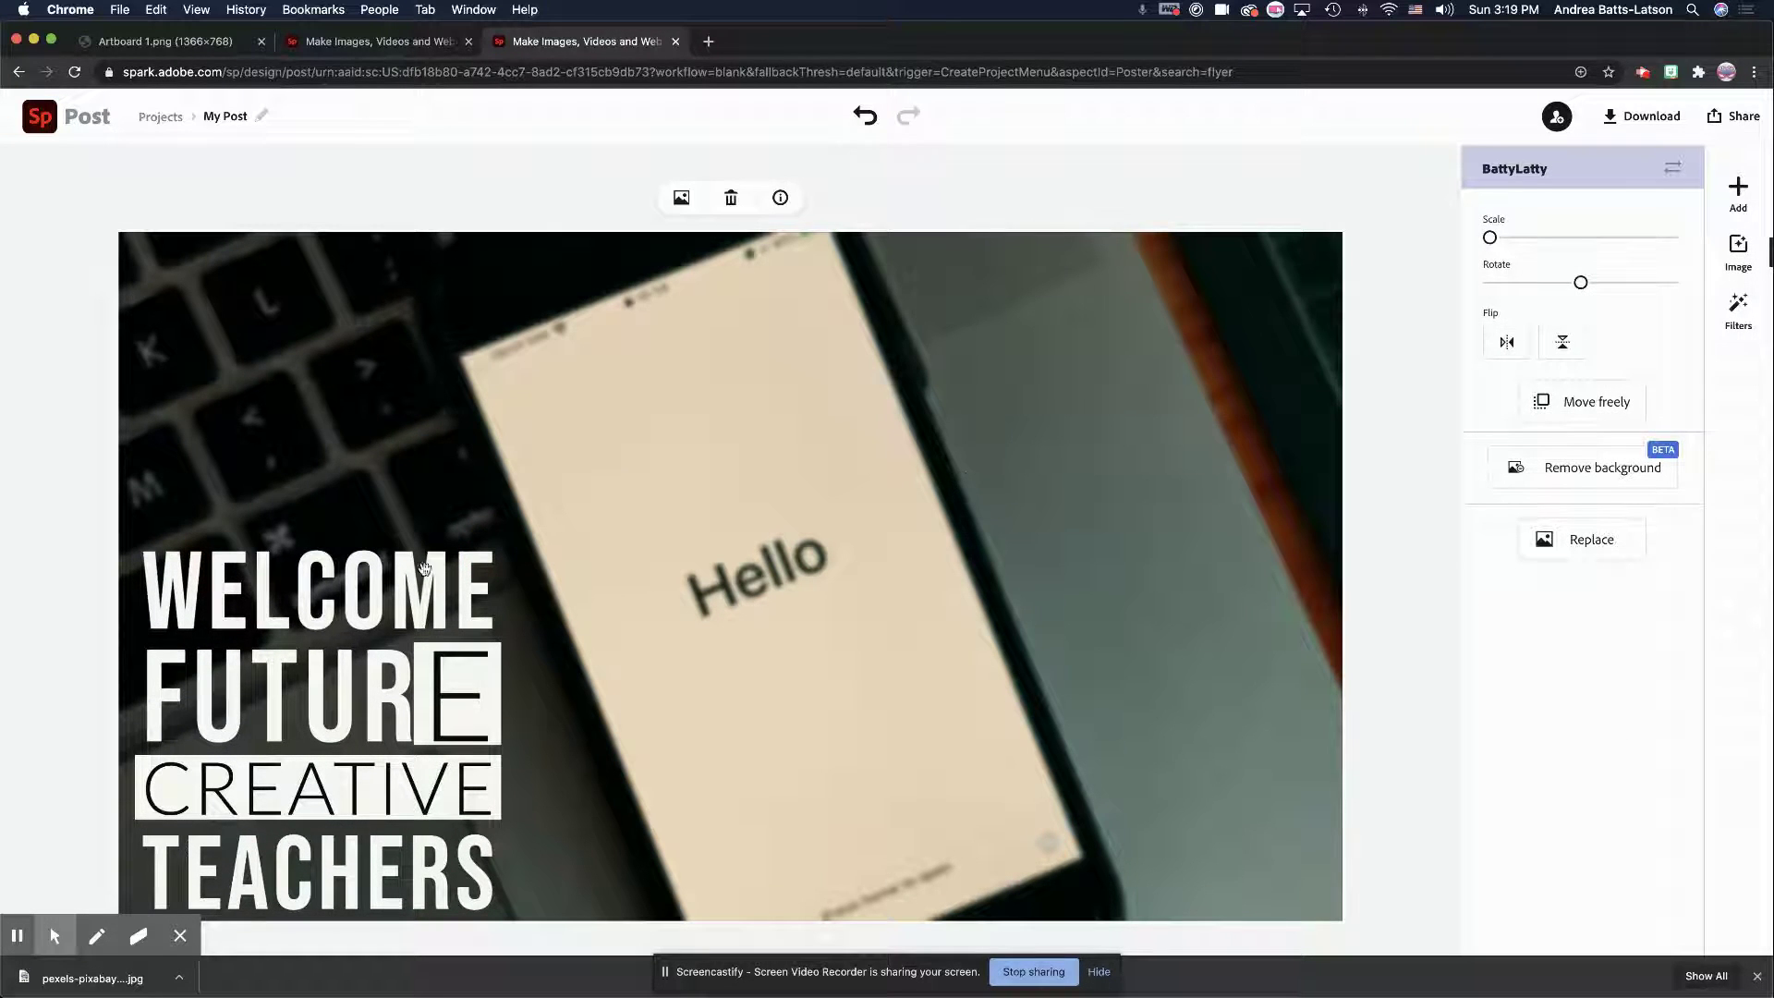
Step: Move the welcome text block slightly up and inward to leave a small margin from the photo's edges, and deselect it
left_click(191, 769)
left_click(199, 722)
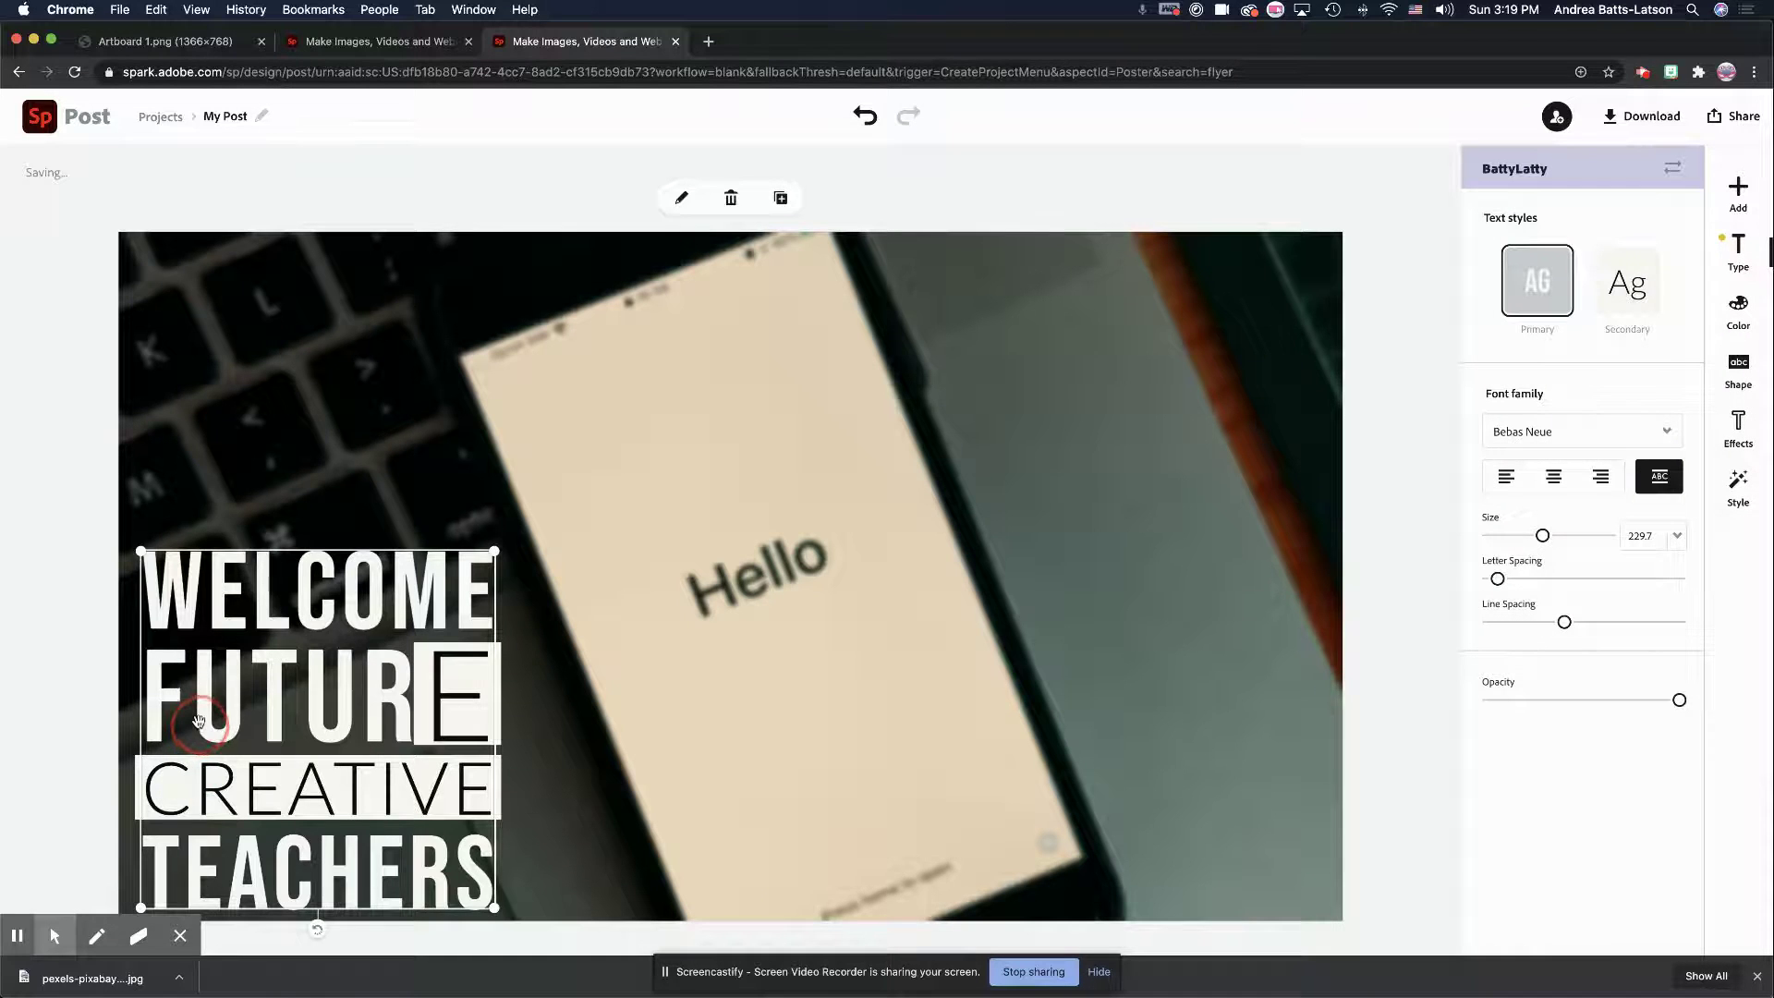
left_click_drag(198, 720, 211, 719)
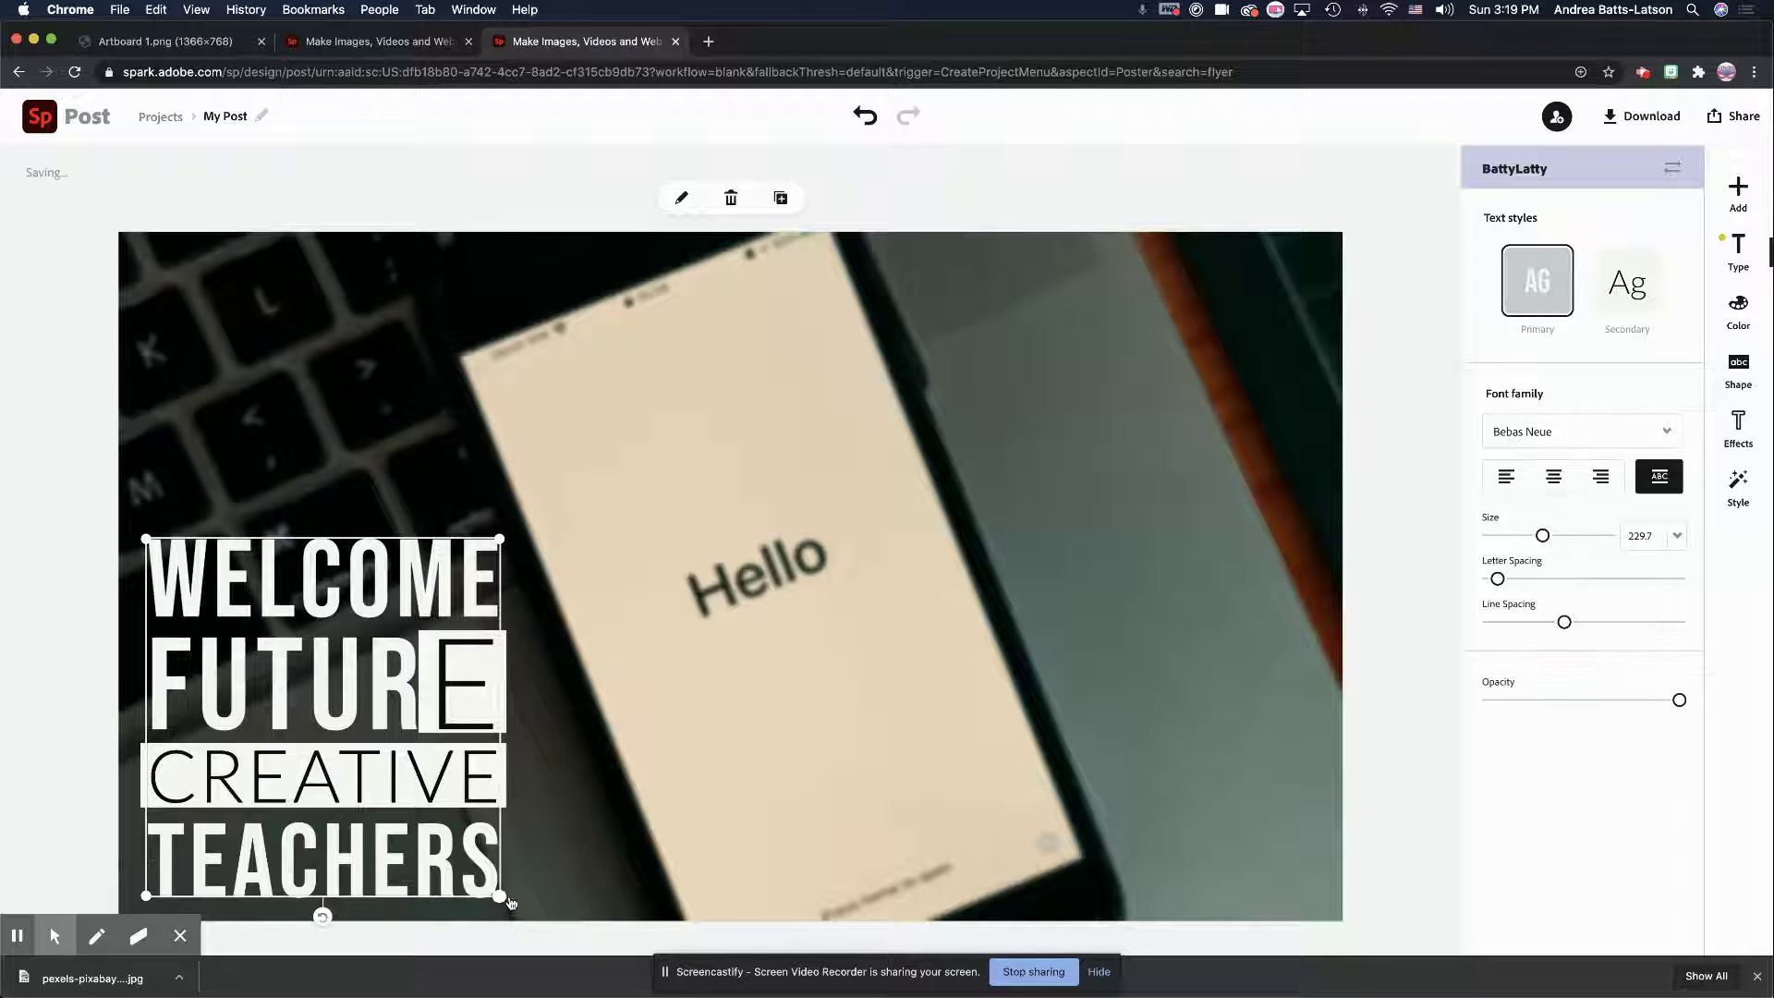
left_click_drag(275, 652, 277, 650)
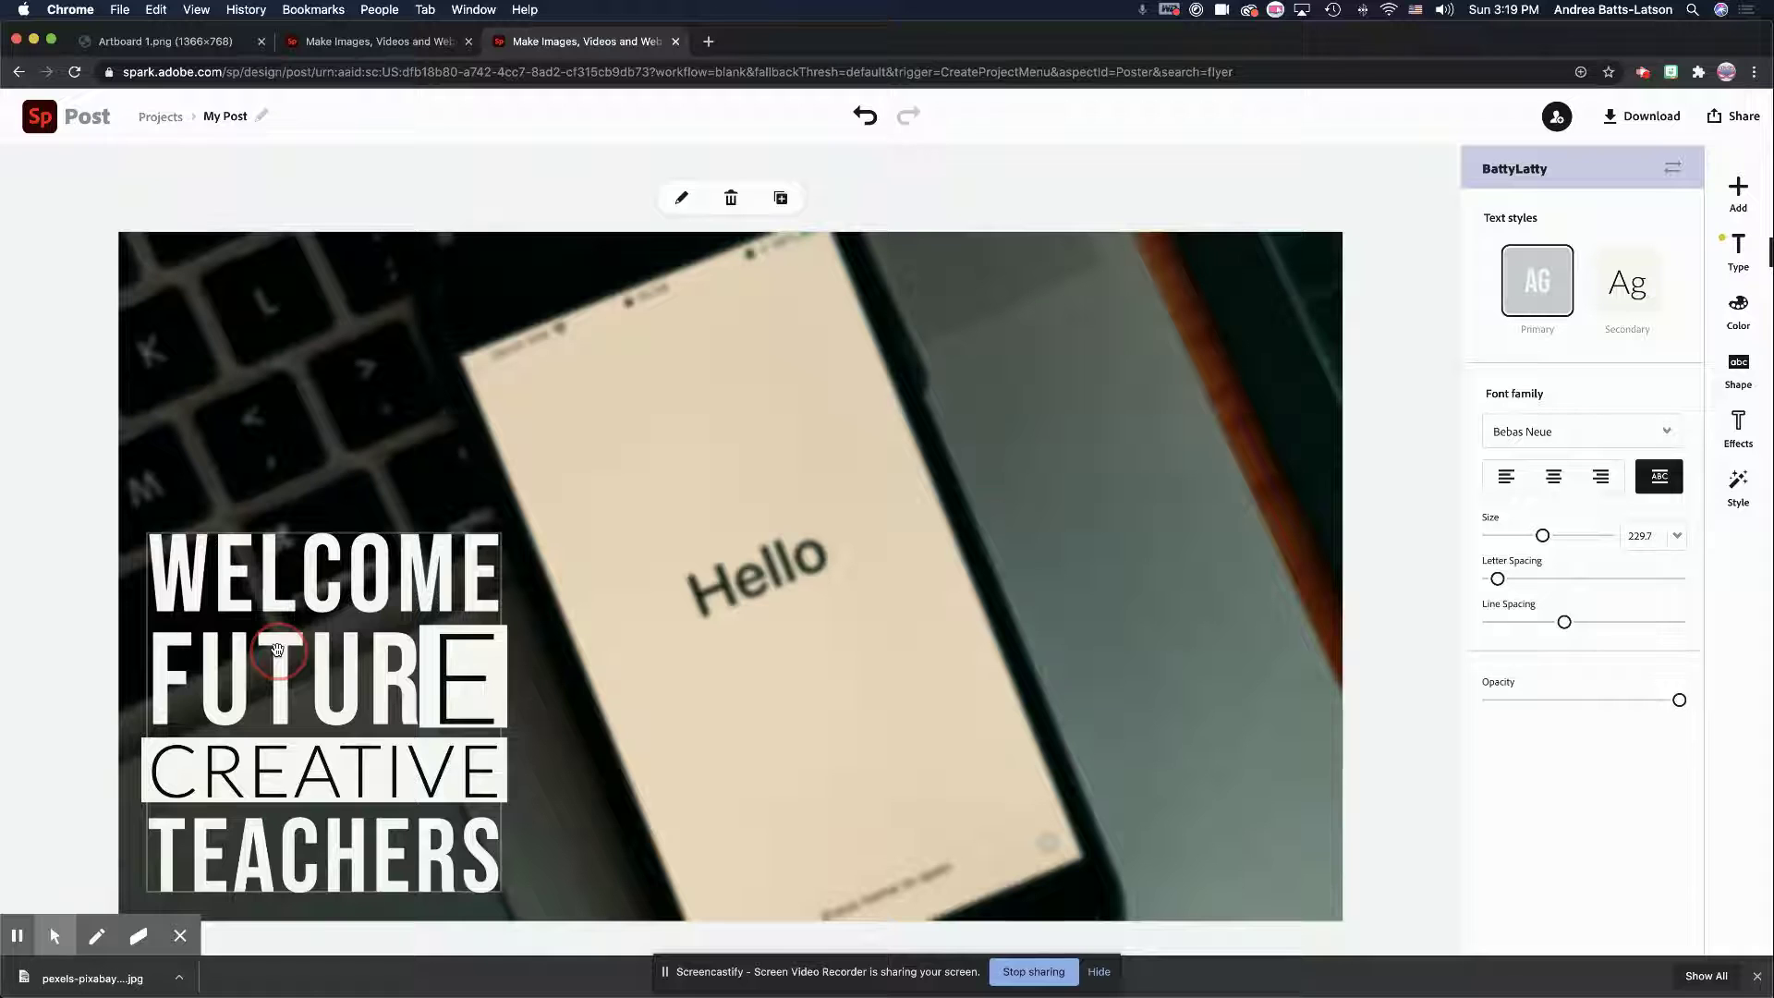
left_click(71, 606)
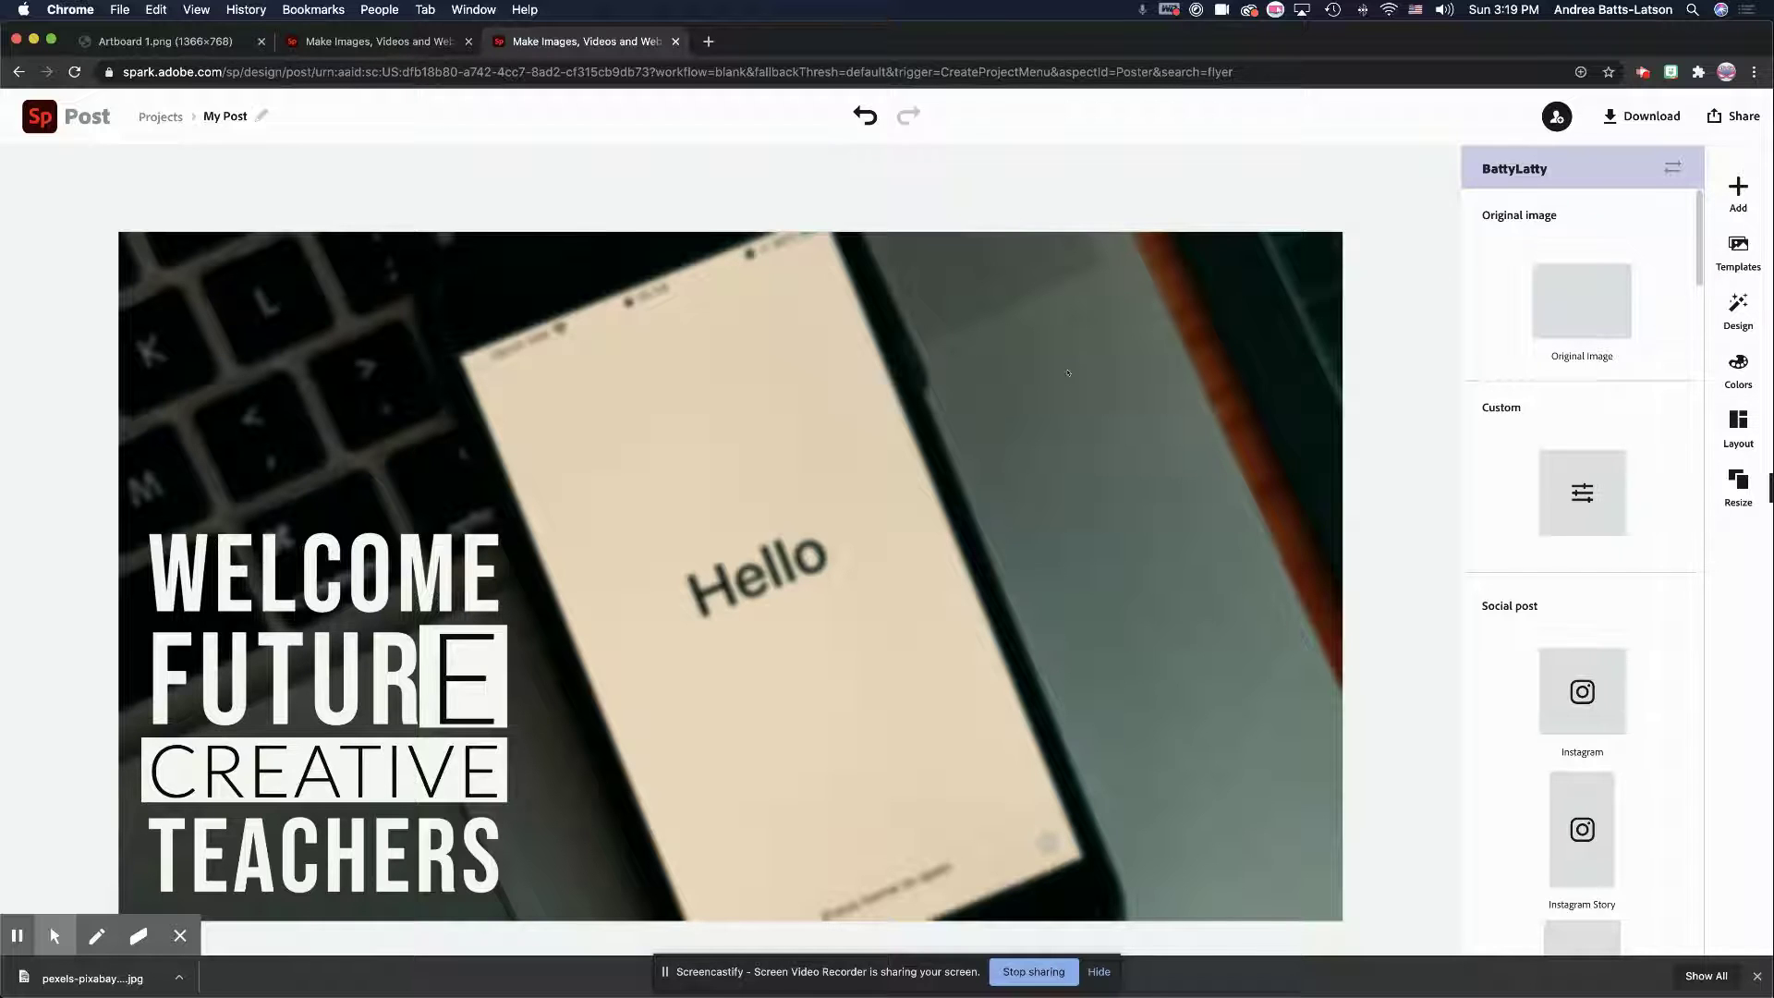
Step: Add a new plain text element containing "!" to the design
left_click(1734, 198)
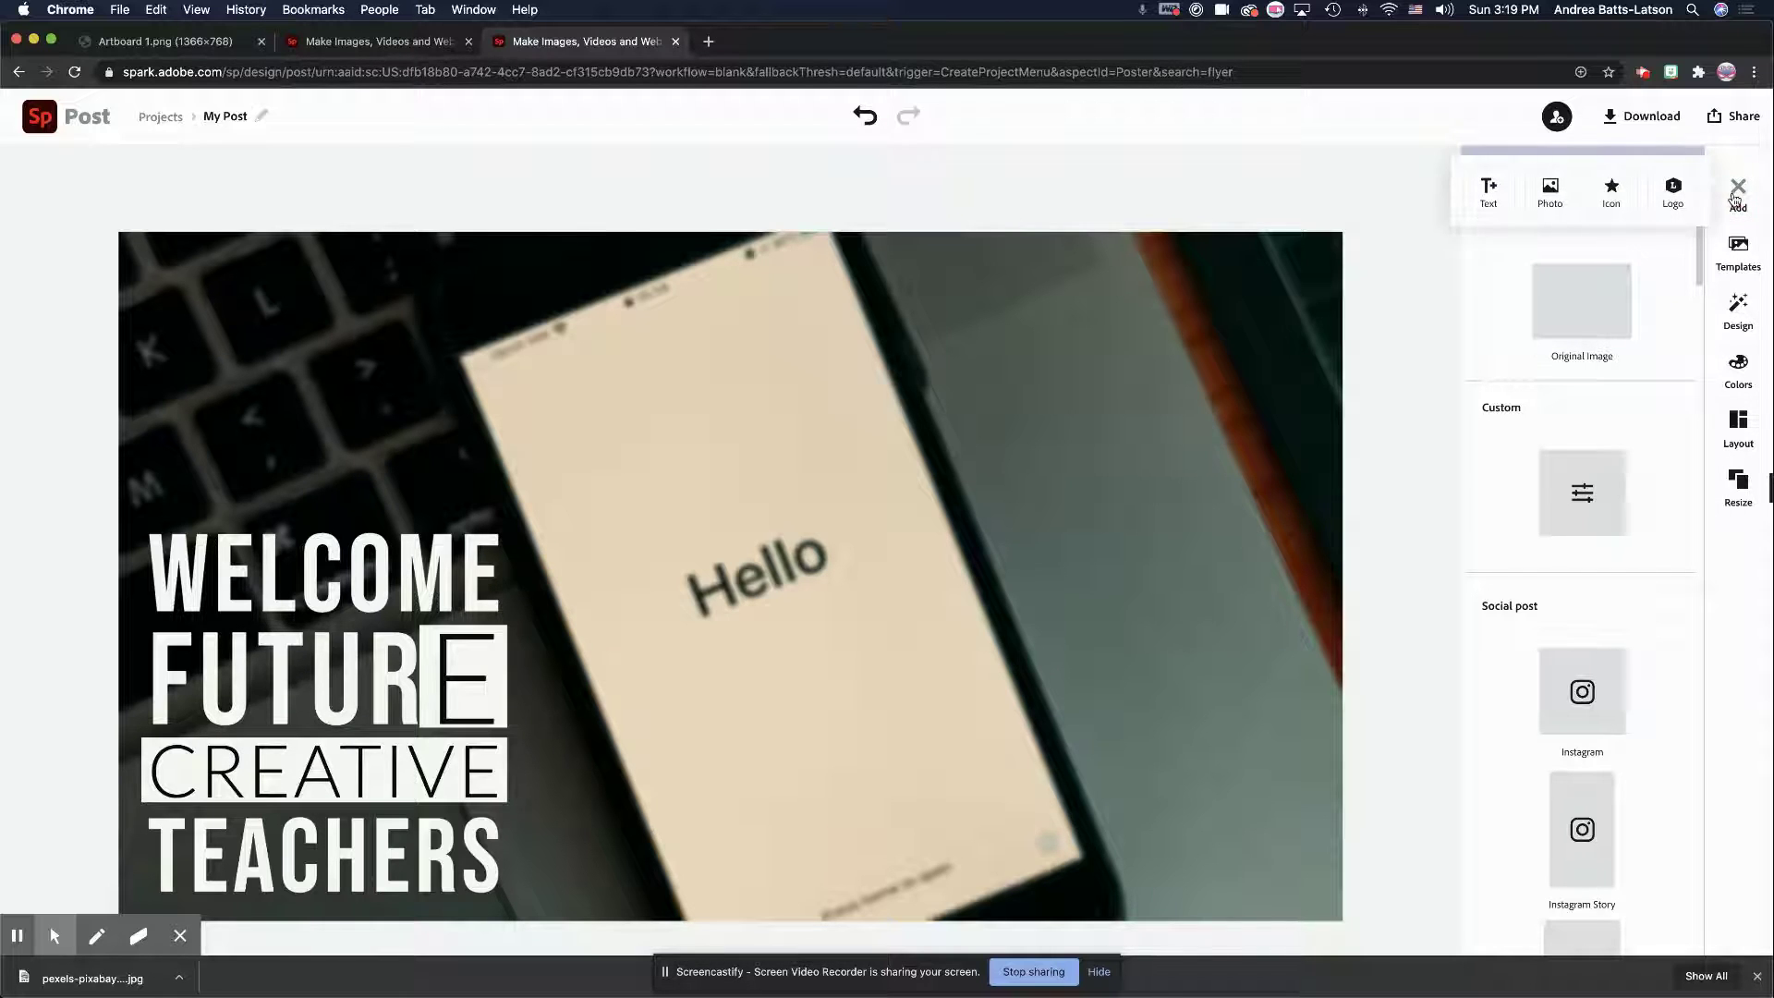
left_click(1487, 194)
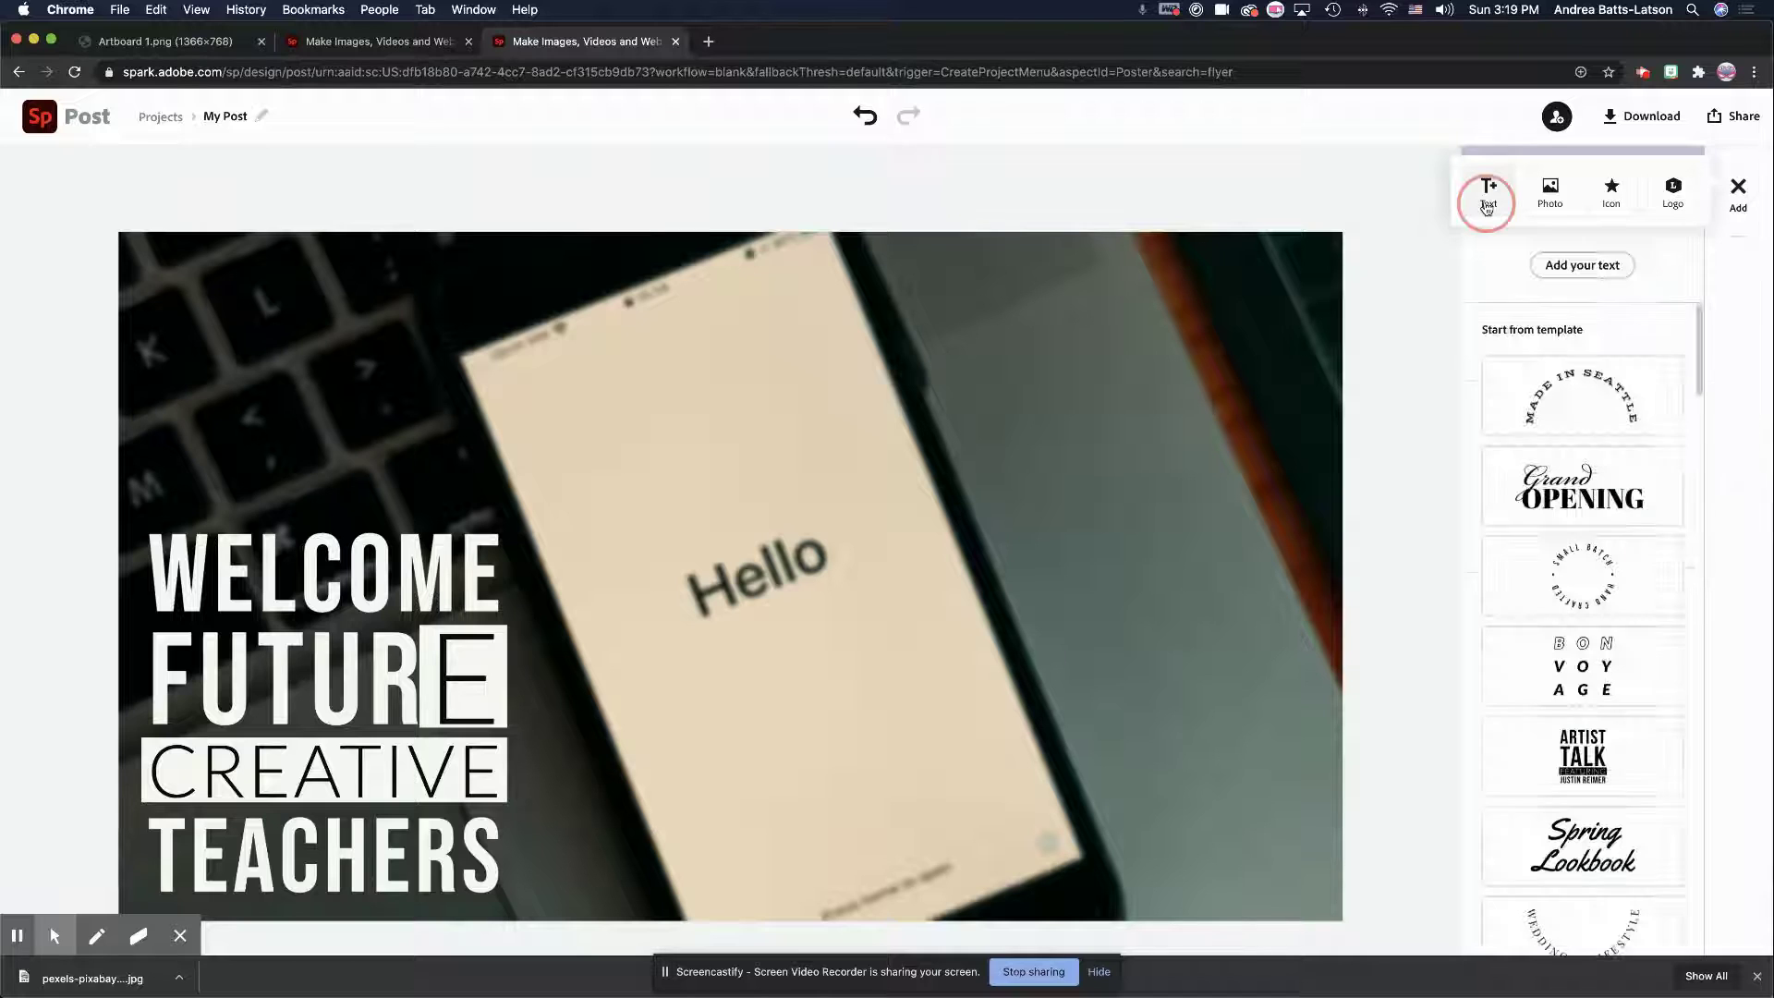
left_click(1584, 267)
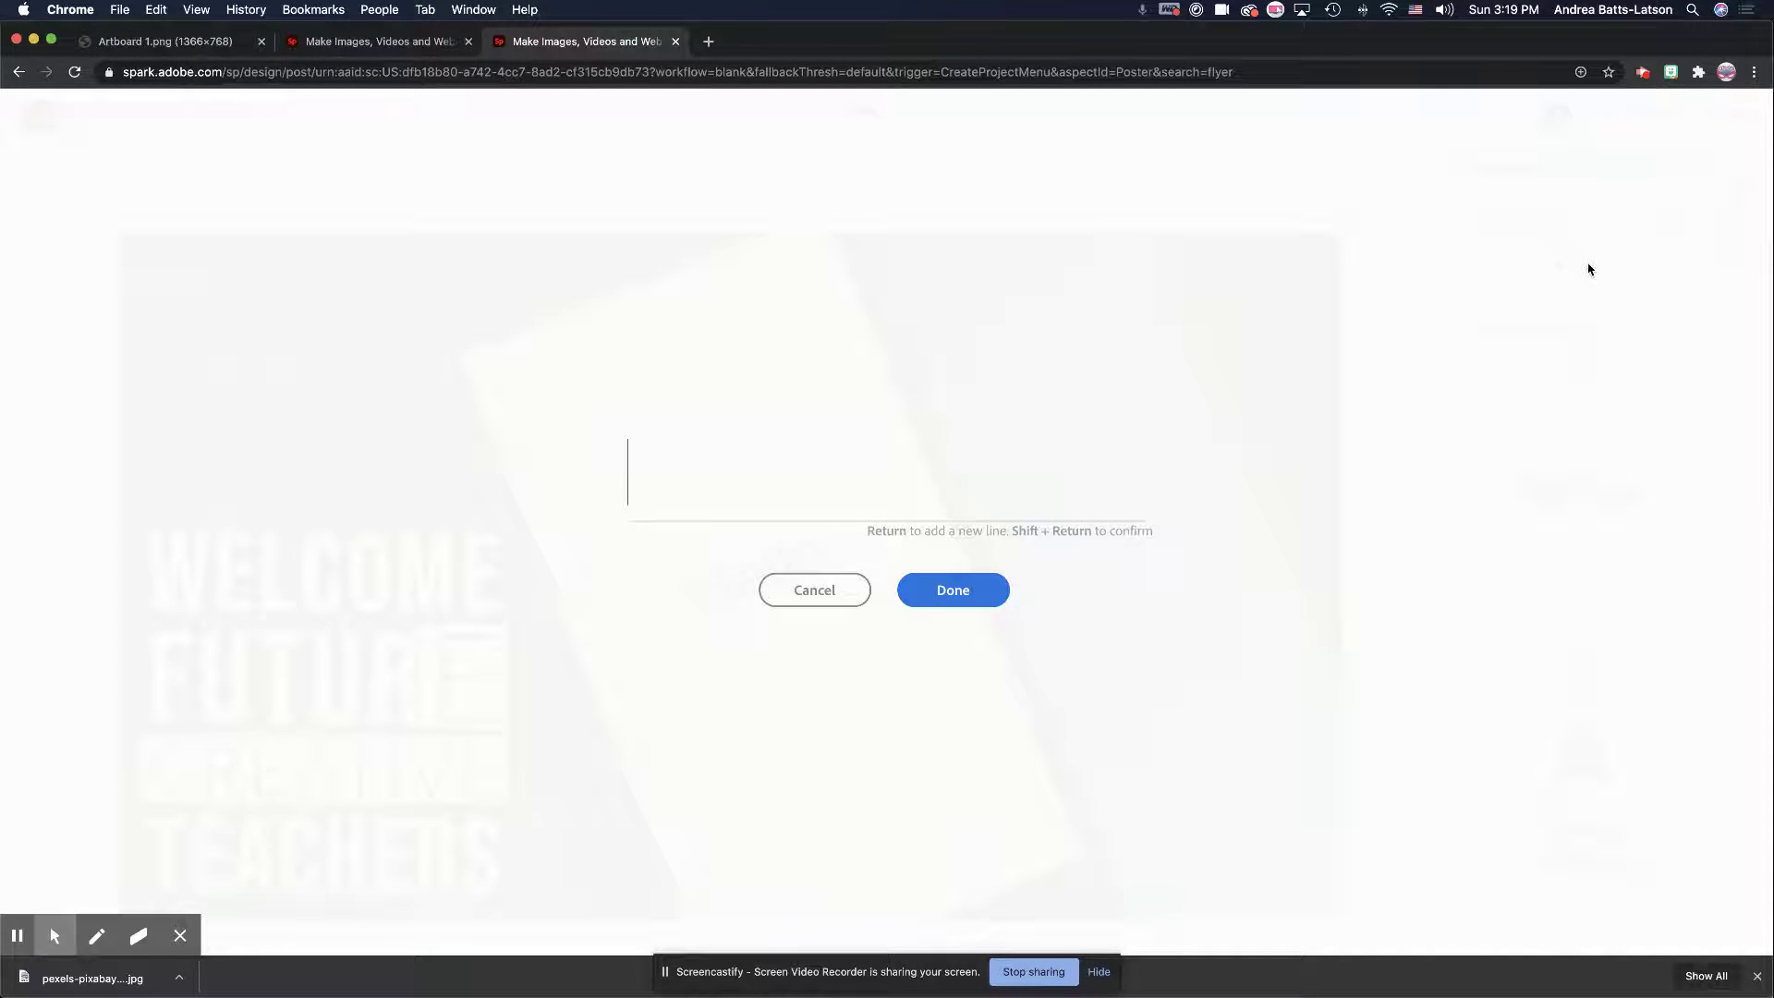
type("!")
left_click(919, 592)
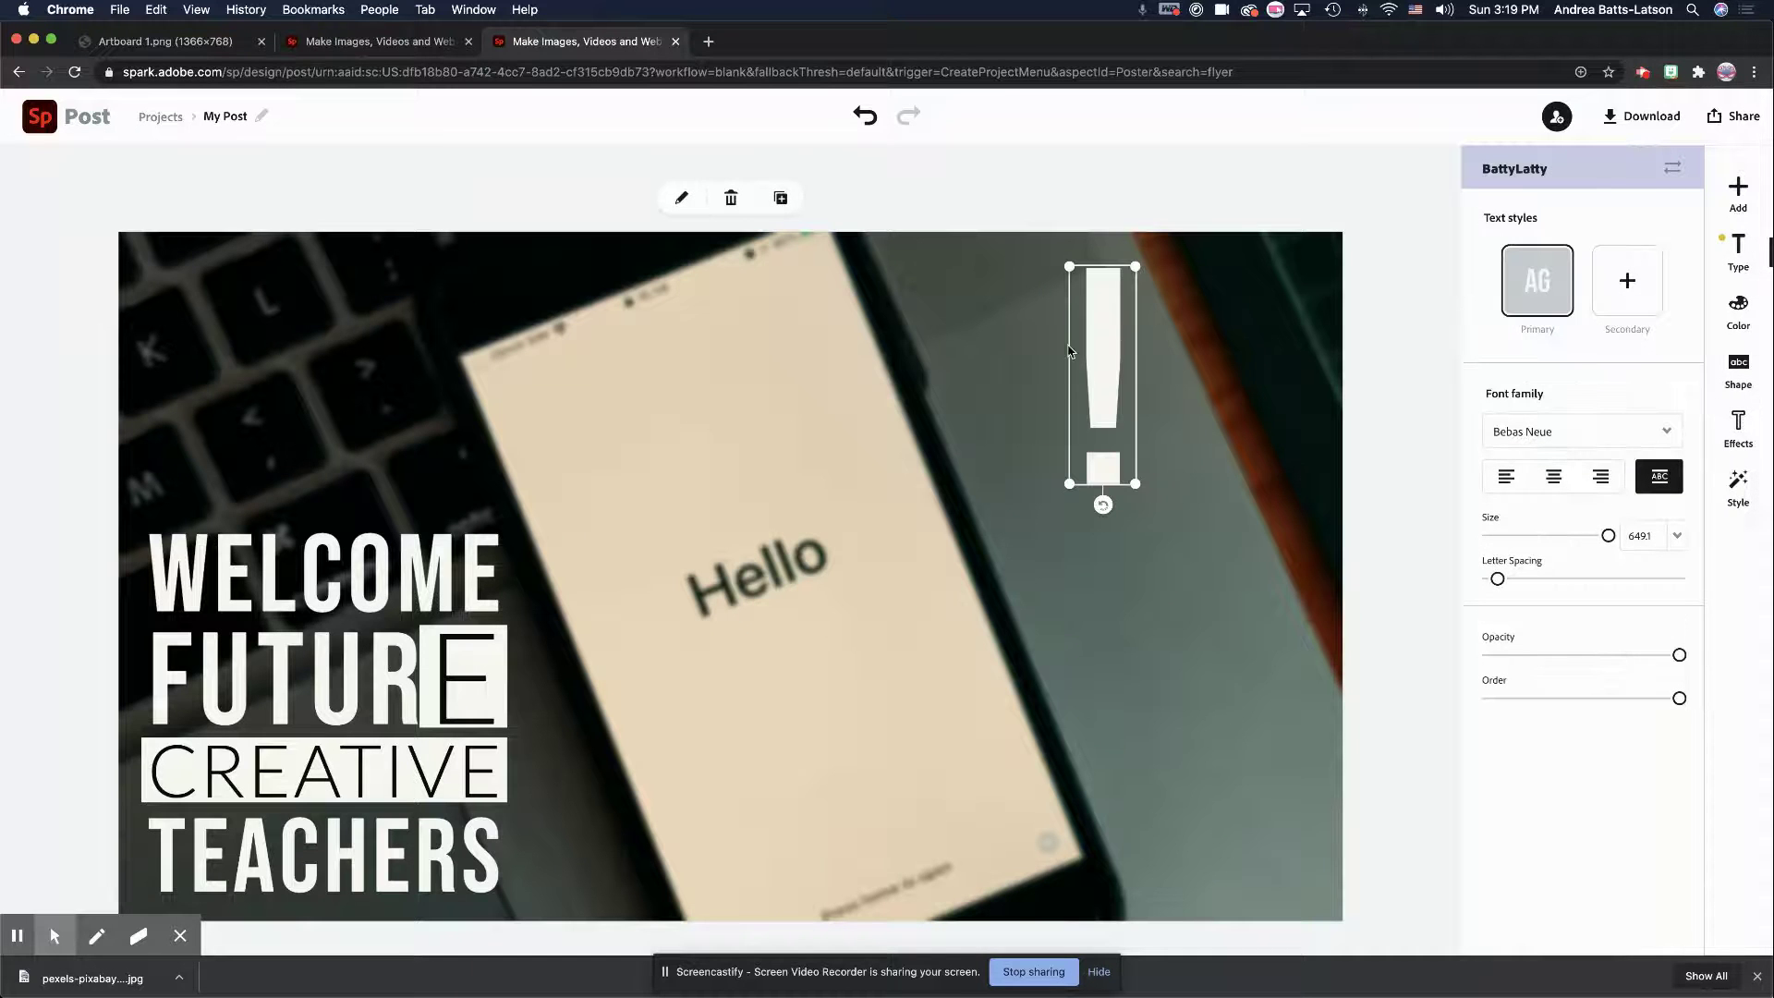
Step: Place the exclamation mark directly right of the welcome text and enlarge it to a size of 1061.6, matching the four lines' height
left_click_drag(1100, 348, 543, 614)
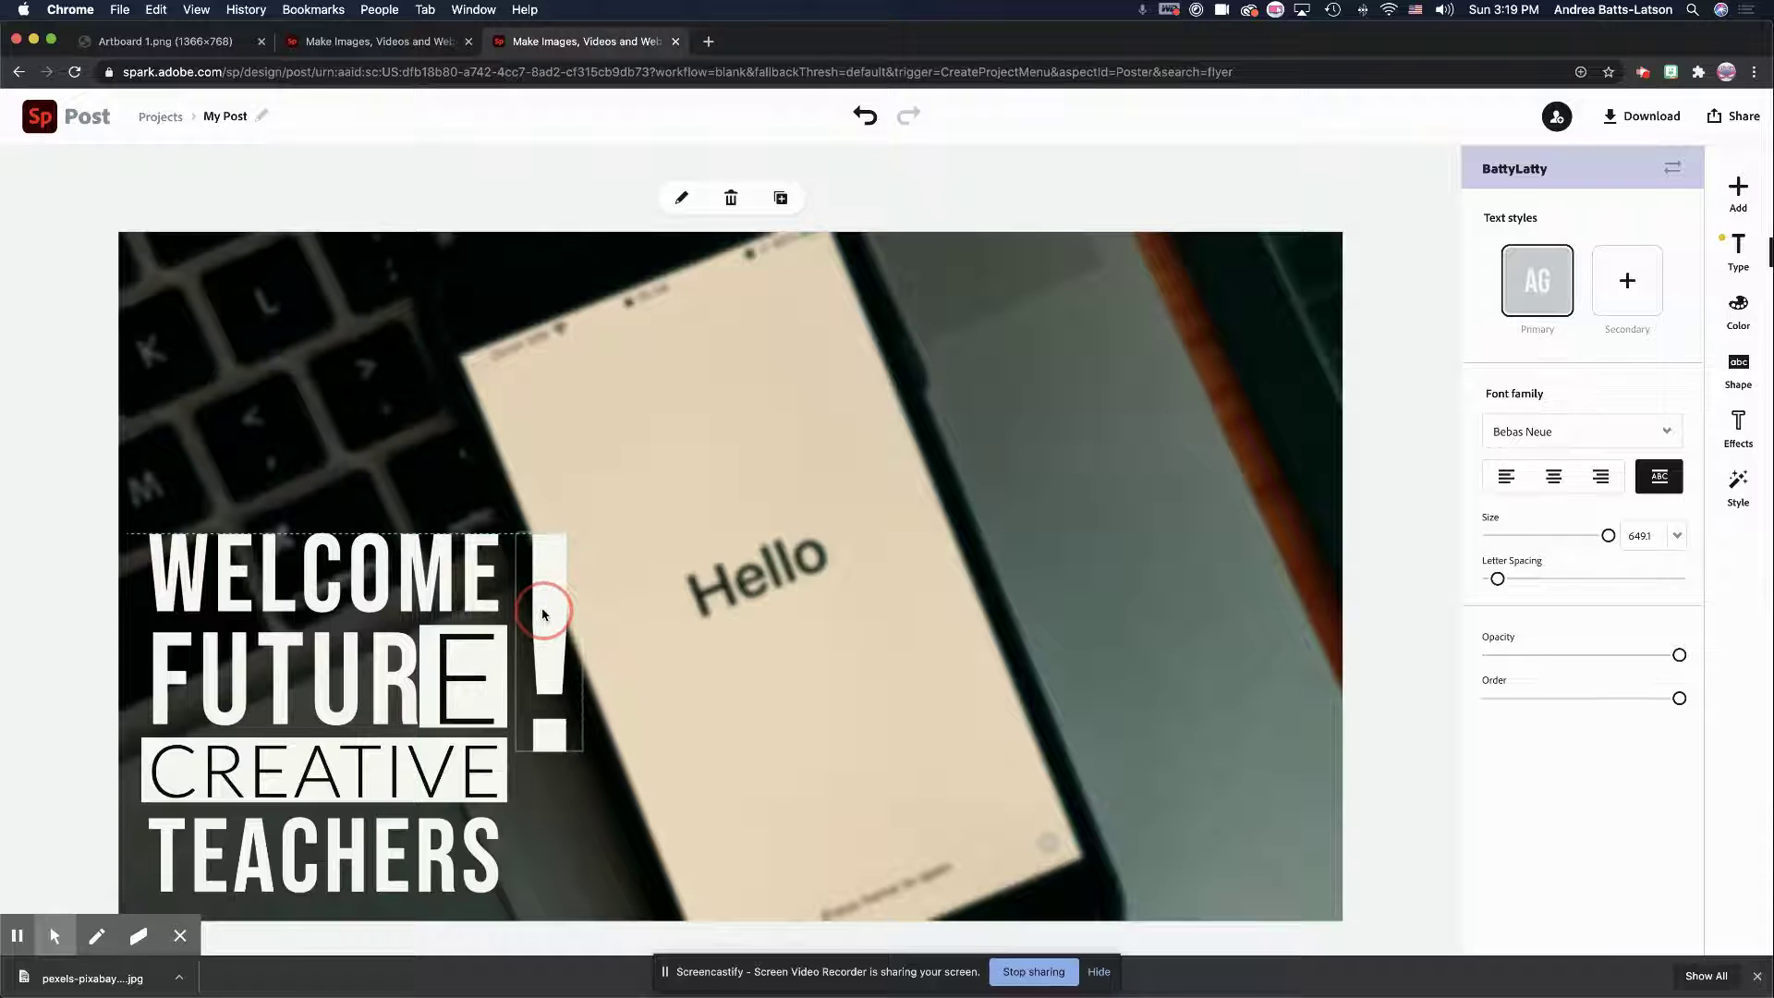
left_click_drag(582, 750, 623, 893)
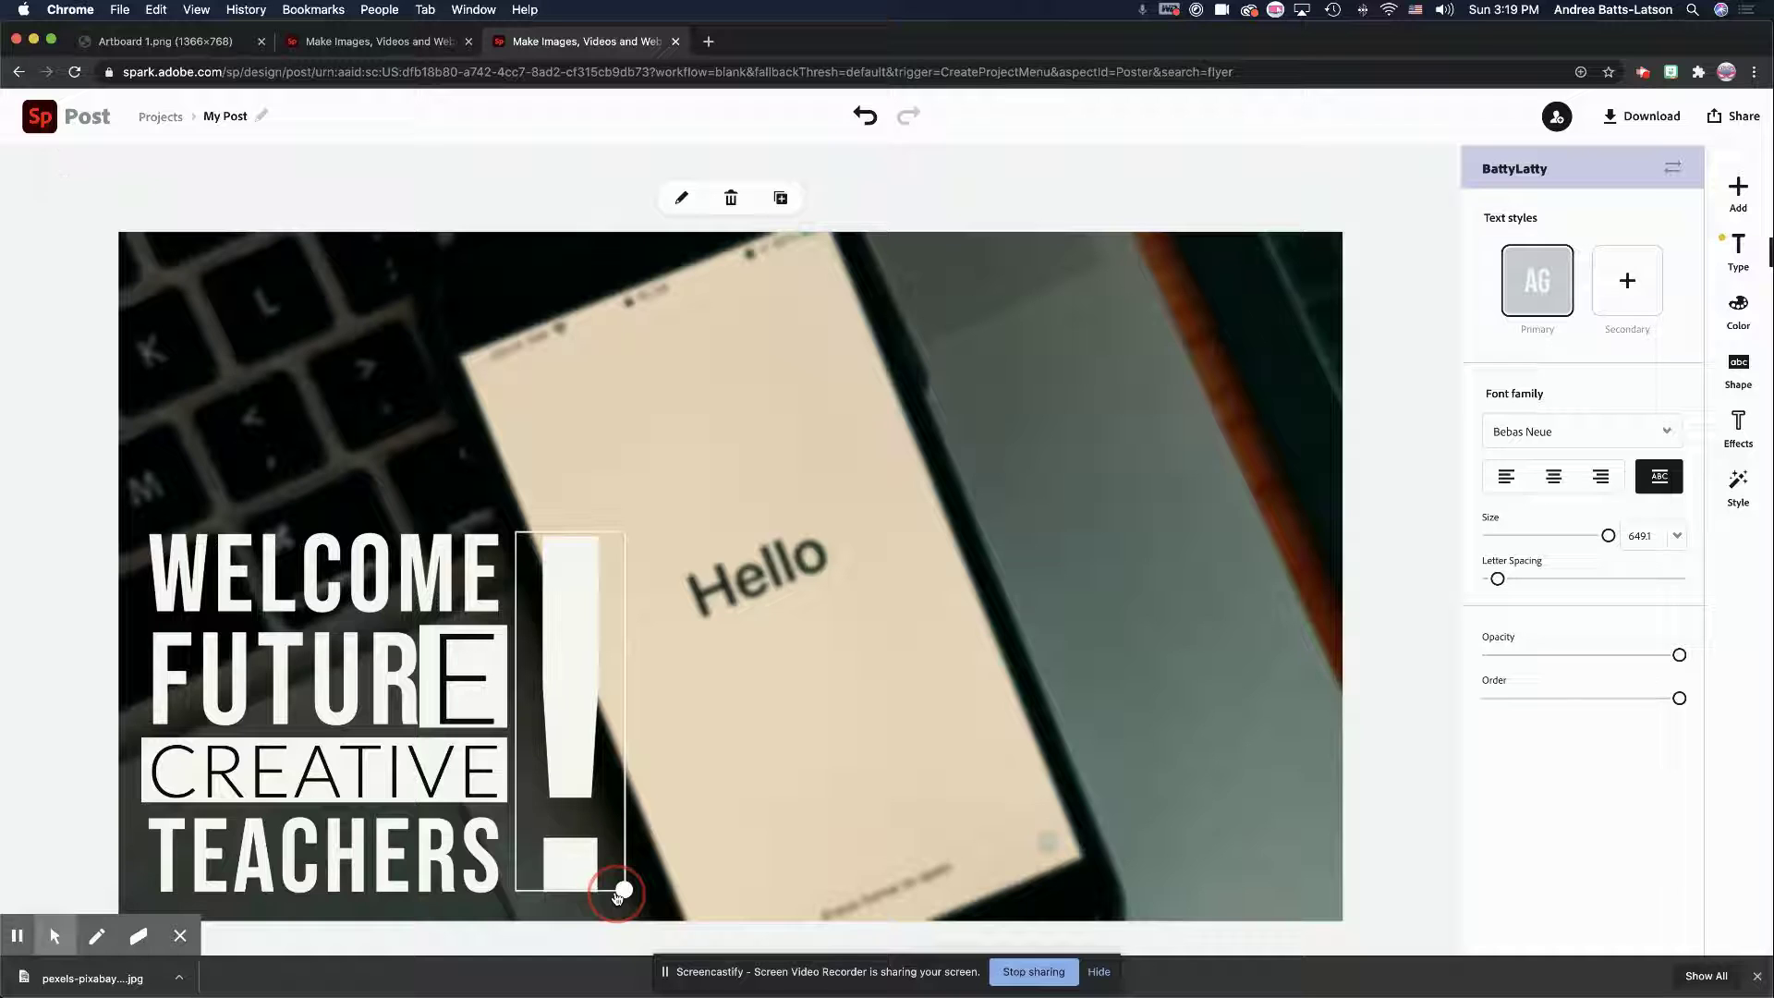
left_click(1199, 624)
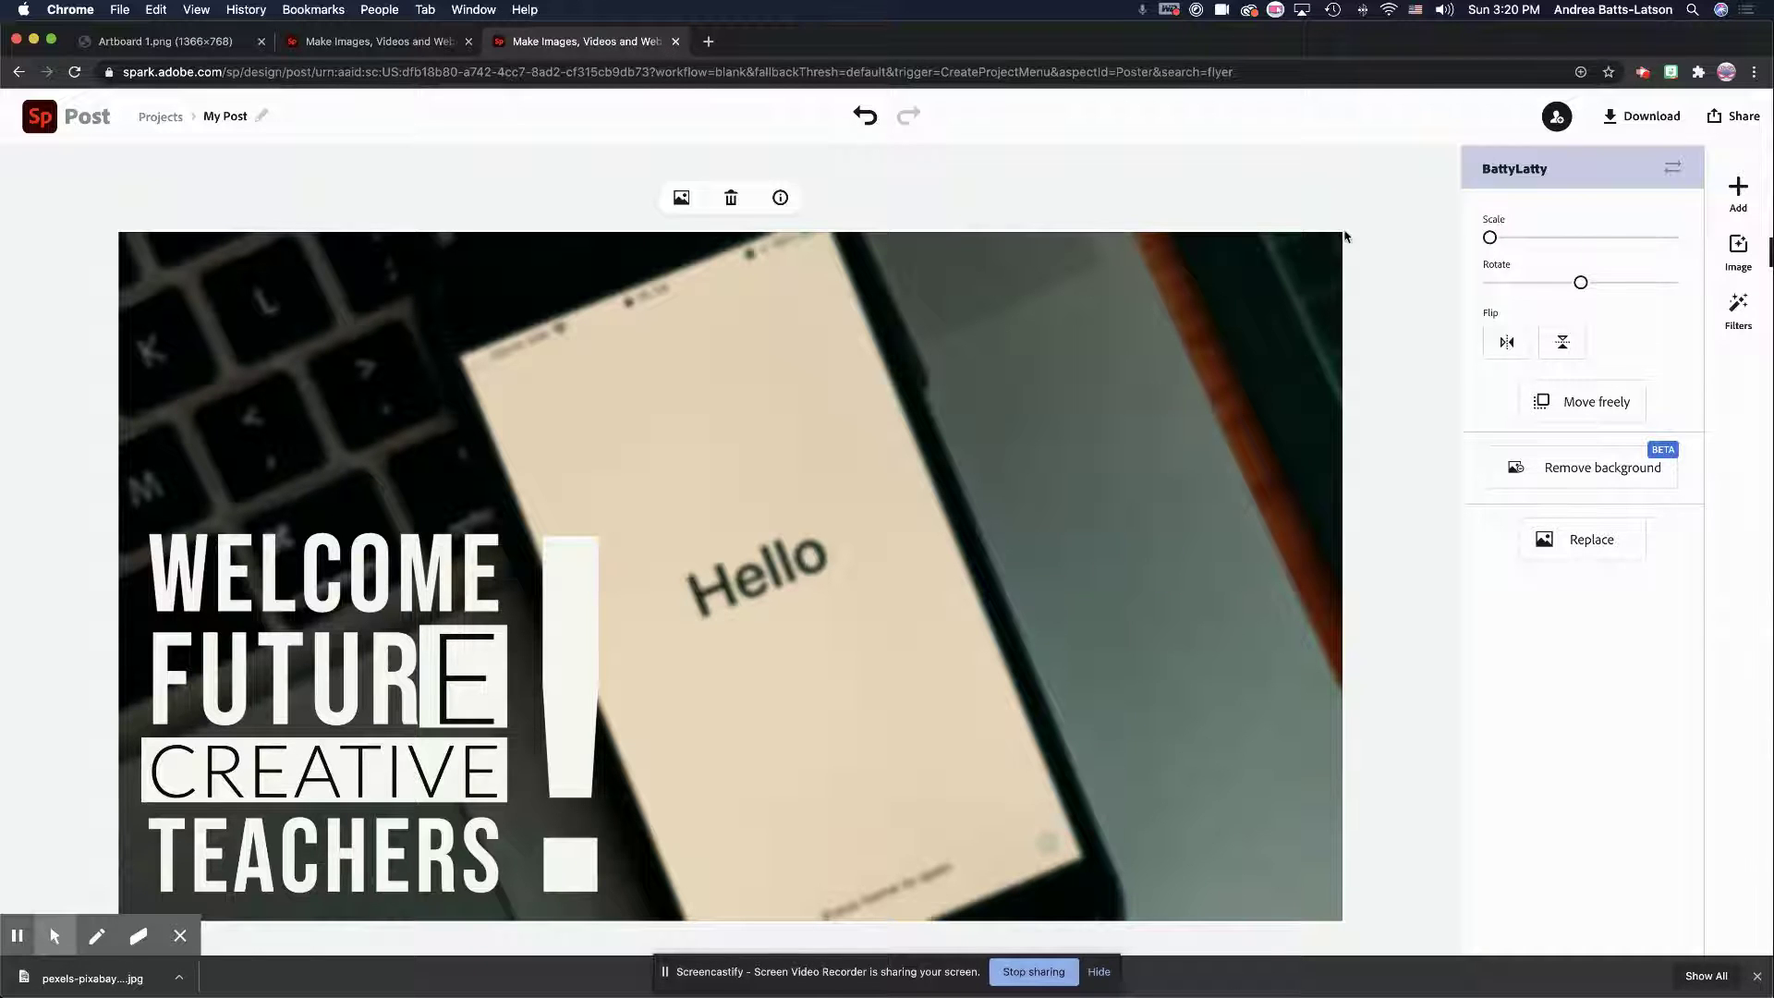
Step: Slightly widen the letter spacing of the welcome text block and tighten its line spacing
left_click(315, 599)
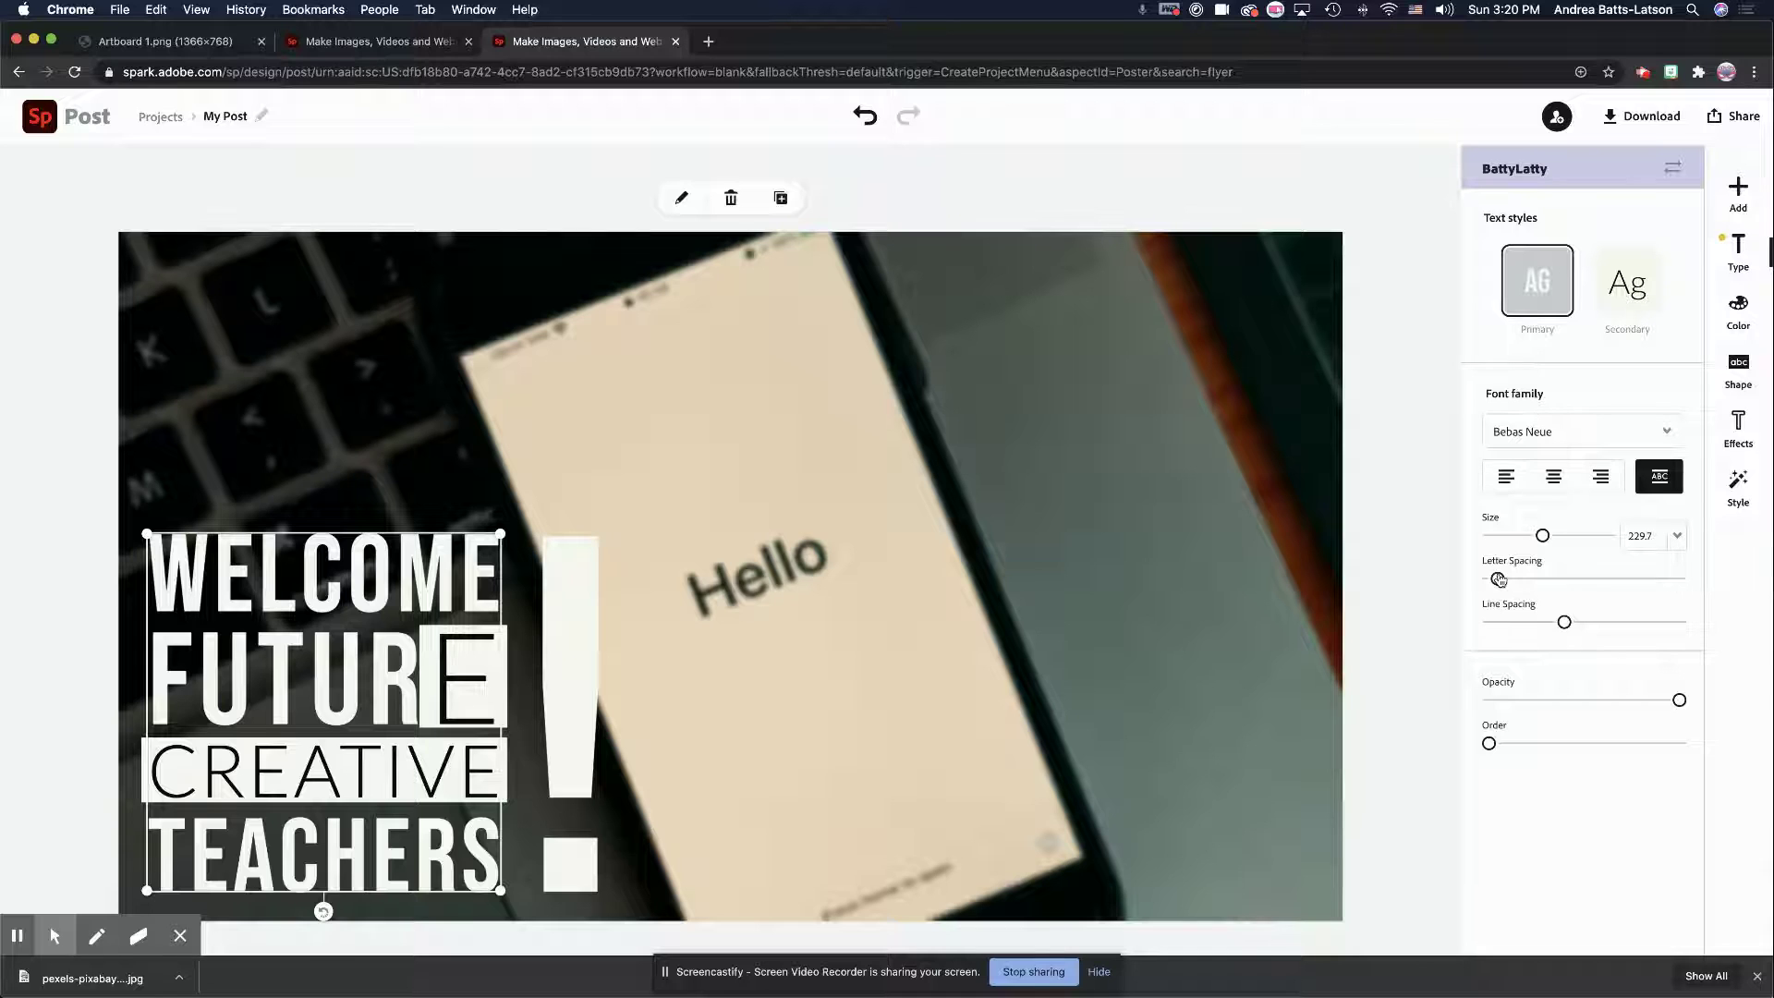
mouse_move(1498, 579)
left_mouse_down()
mouse_move(1548, 578)
mouse_move(1460, 575)
mouse_move(1509, 577)
left_mouse_up()
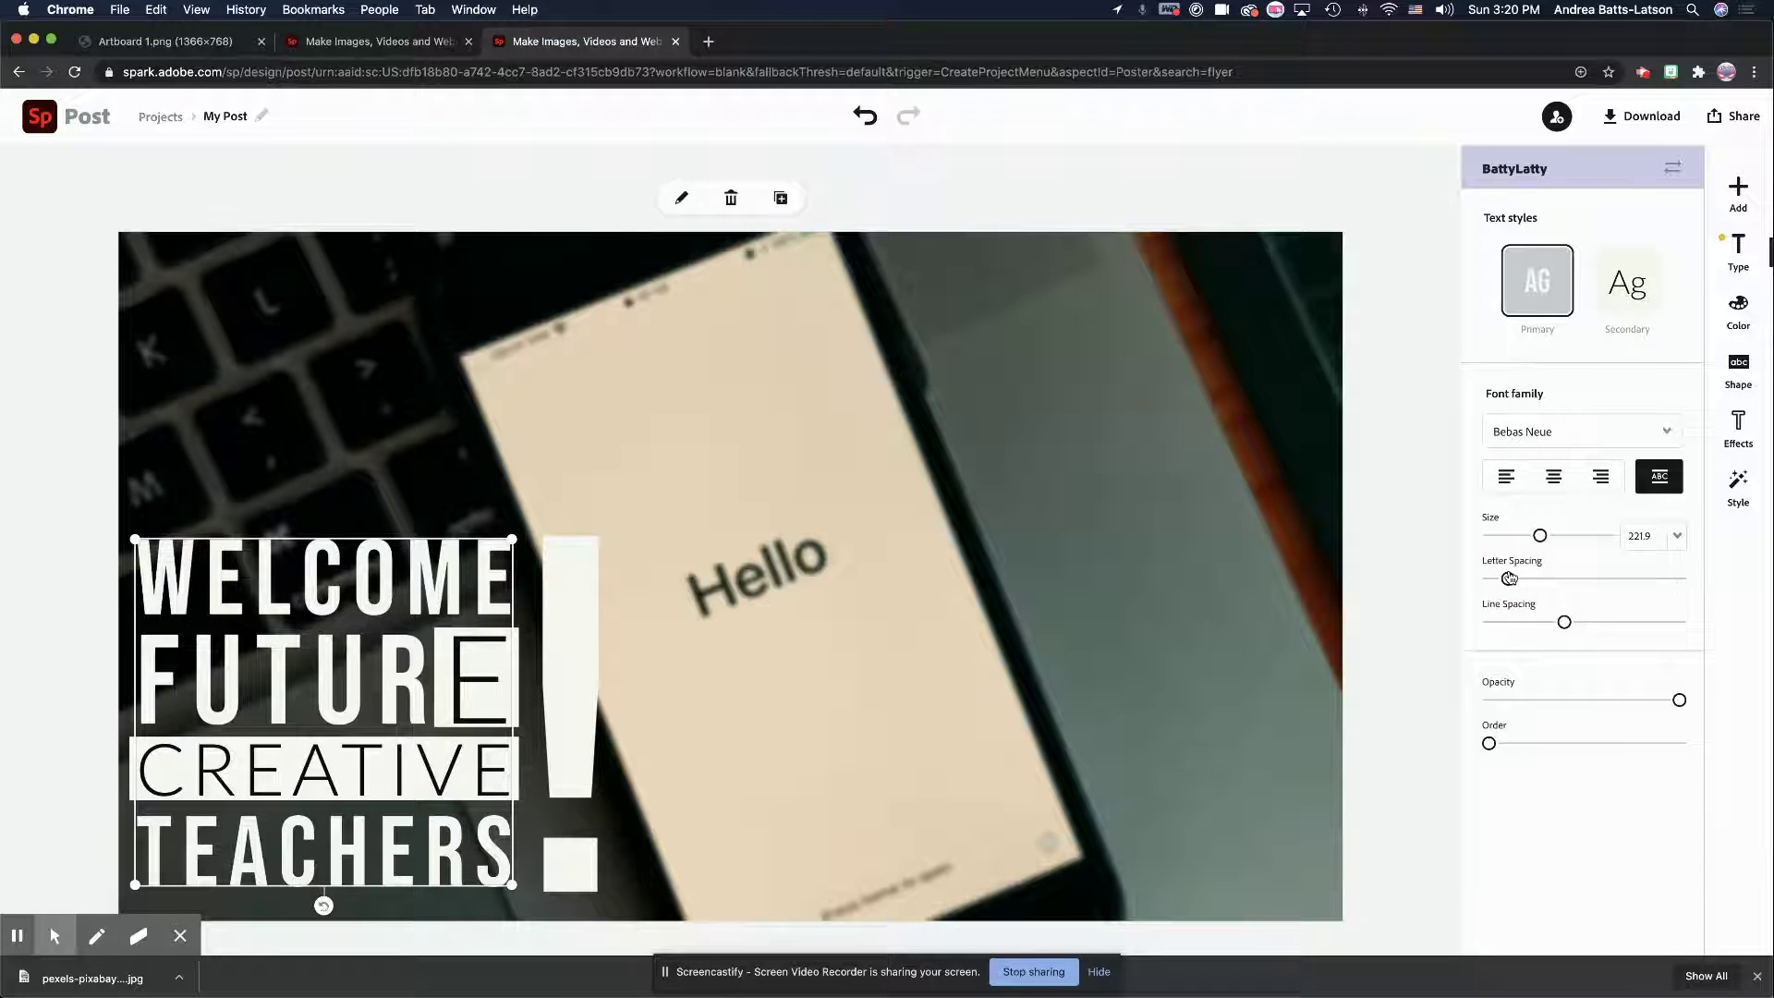
left_click_drag(1508, 577, 1502, 578)
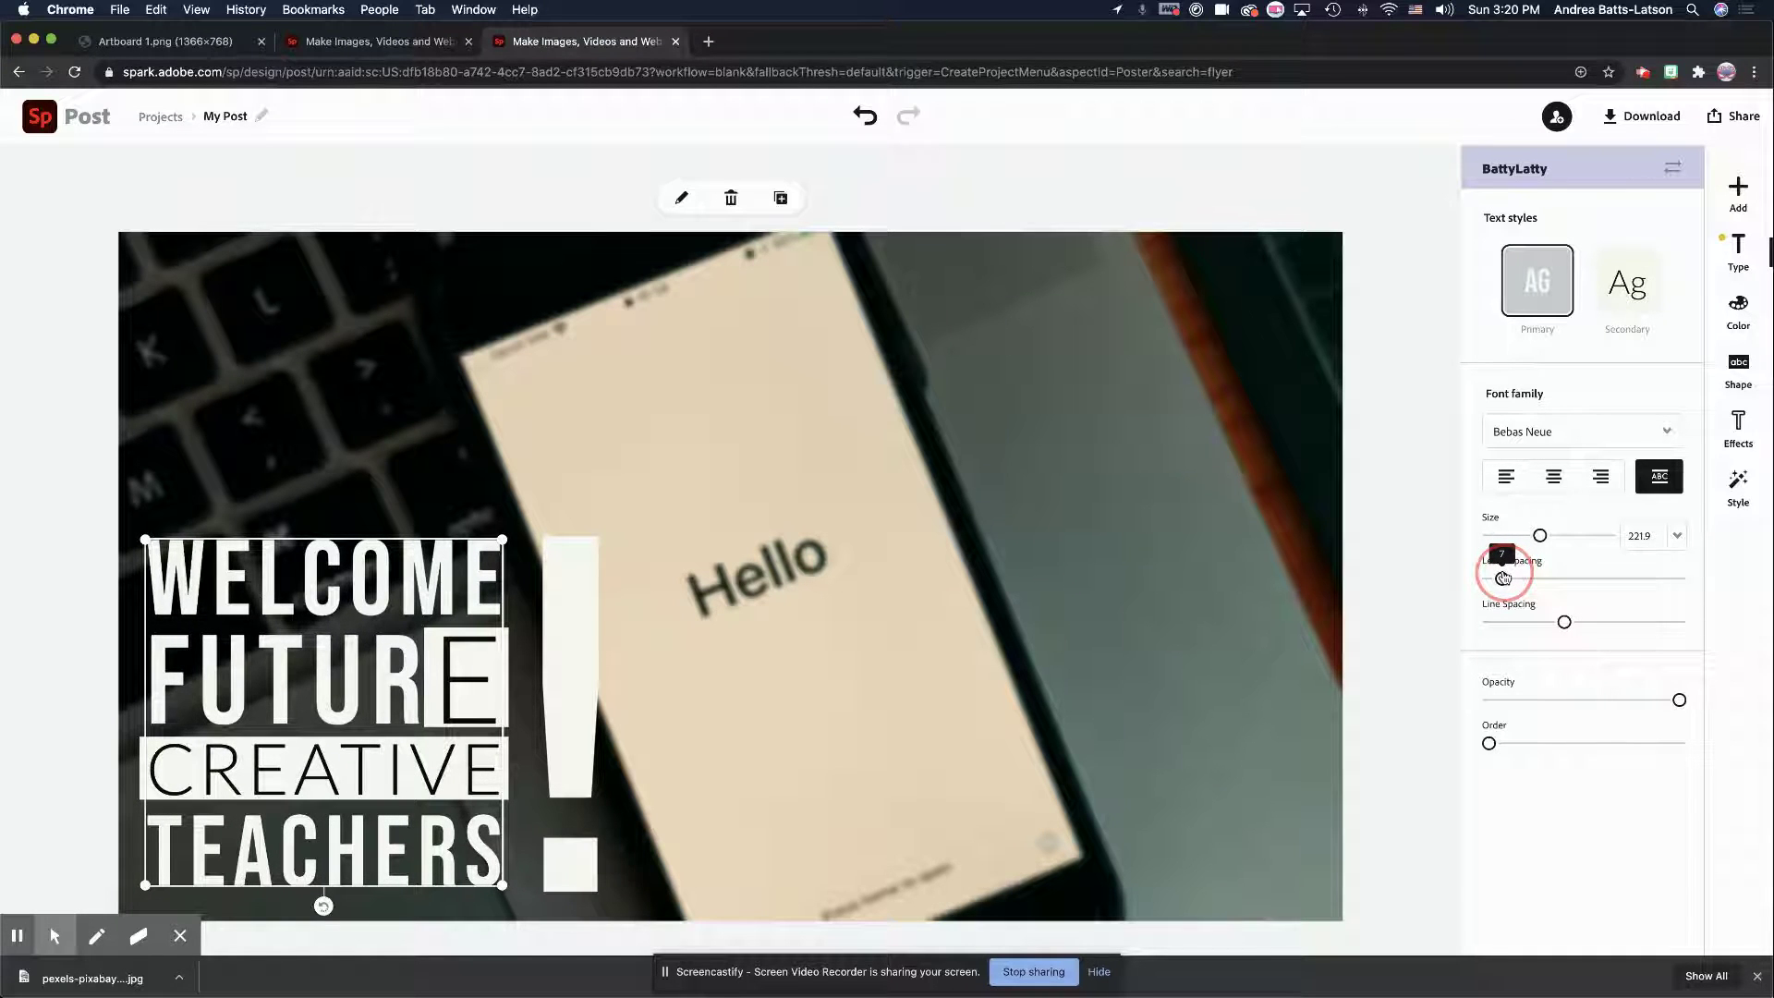
left_click_drag(1502, 578, 1501, 577)
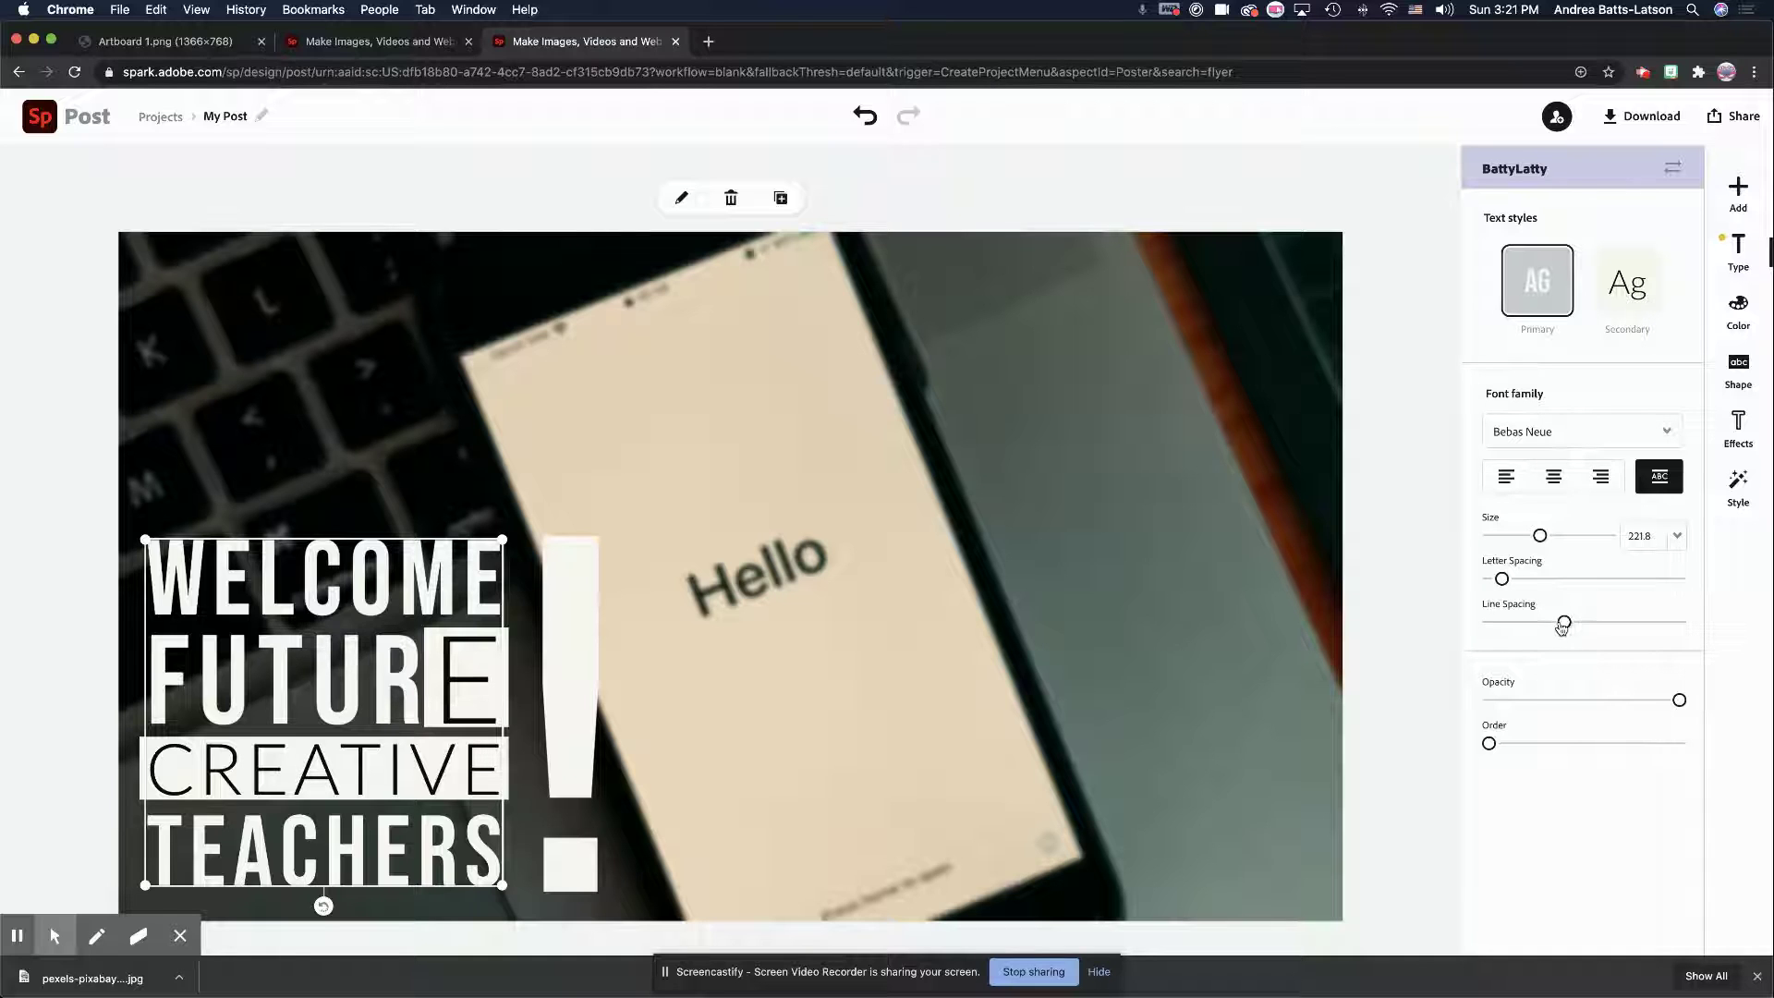
mouse_move(1562, 626)
left_mouse_down()
mouse_move(1491, 624)
mouse_move(1600, 620)
mouse_move(1540, 619)
left_mouse_up()
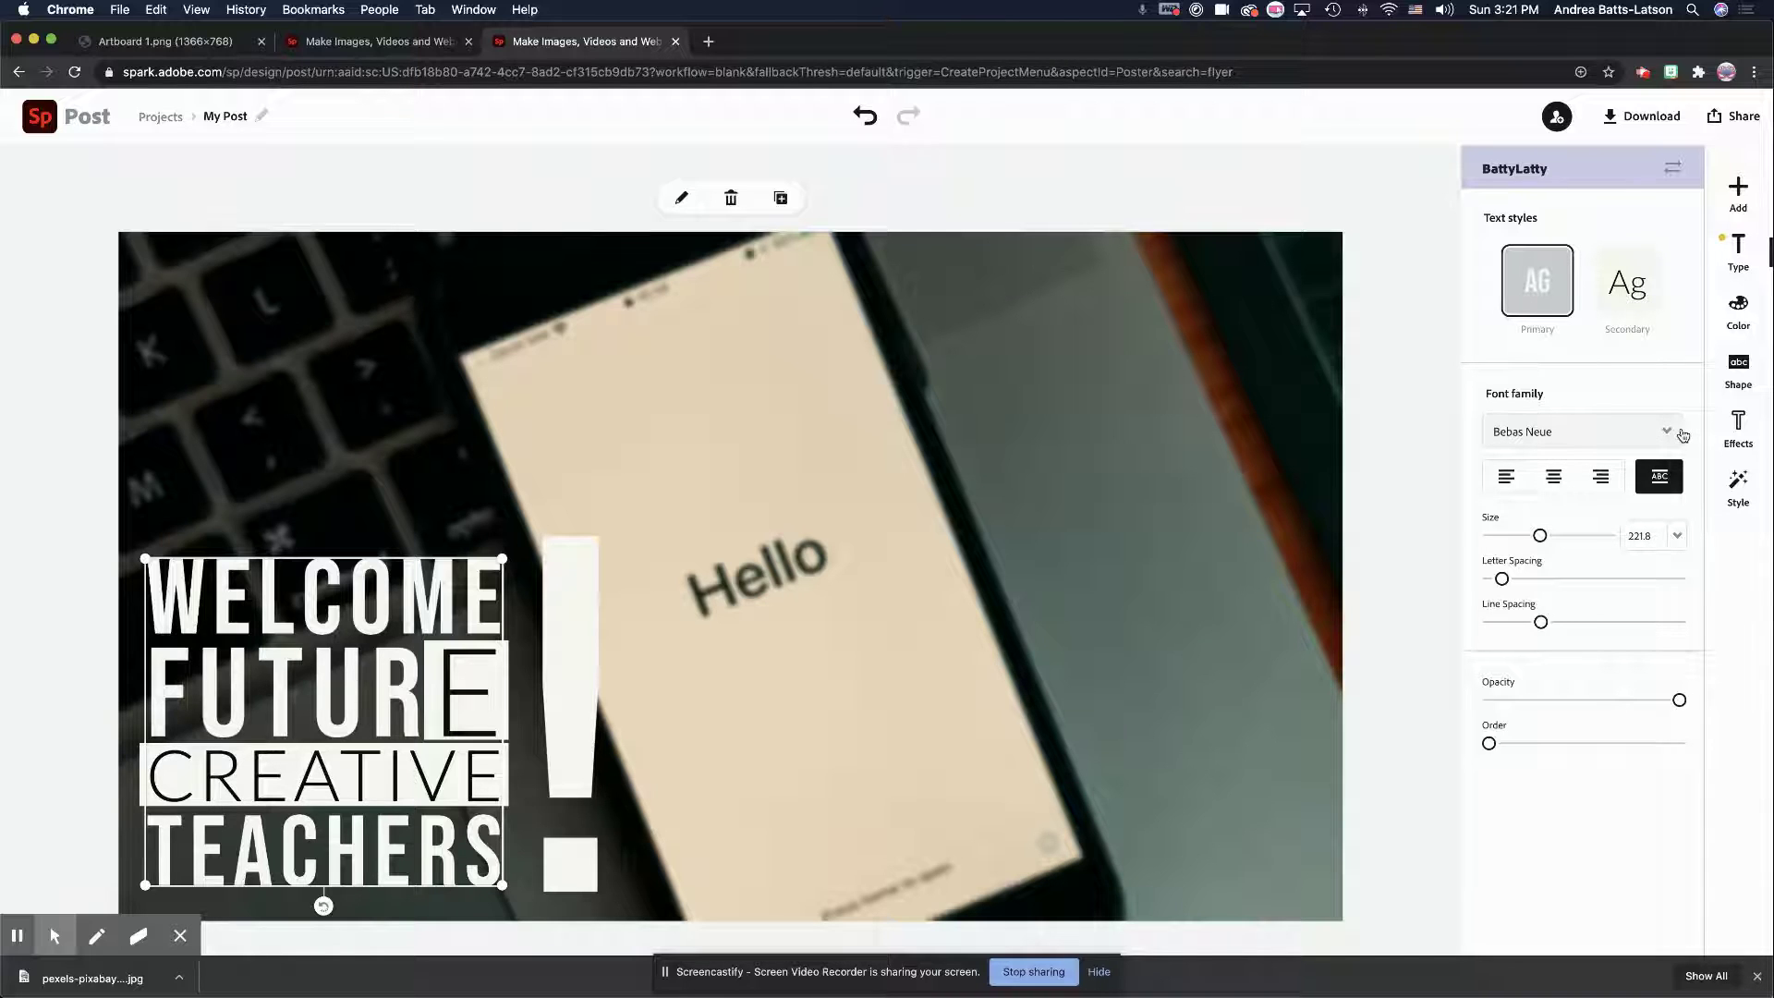
Step: Try a lower opacity on the welcome text's secondary text style
left_click(1628, 287)
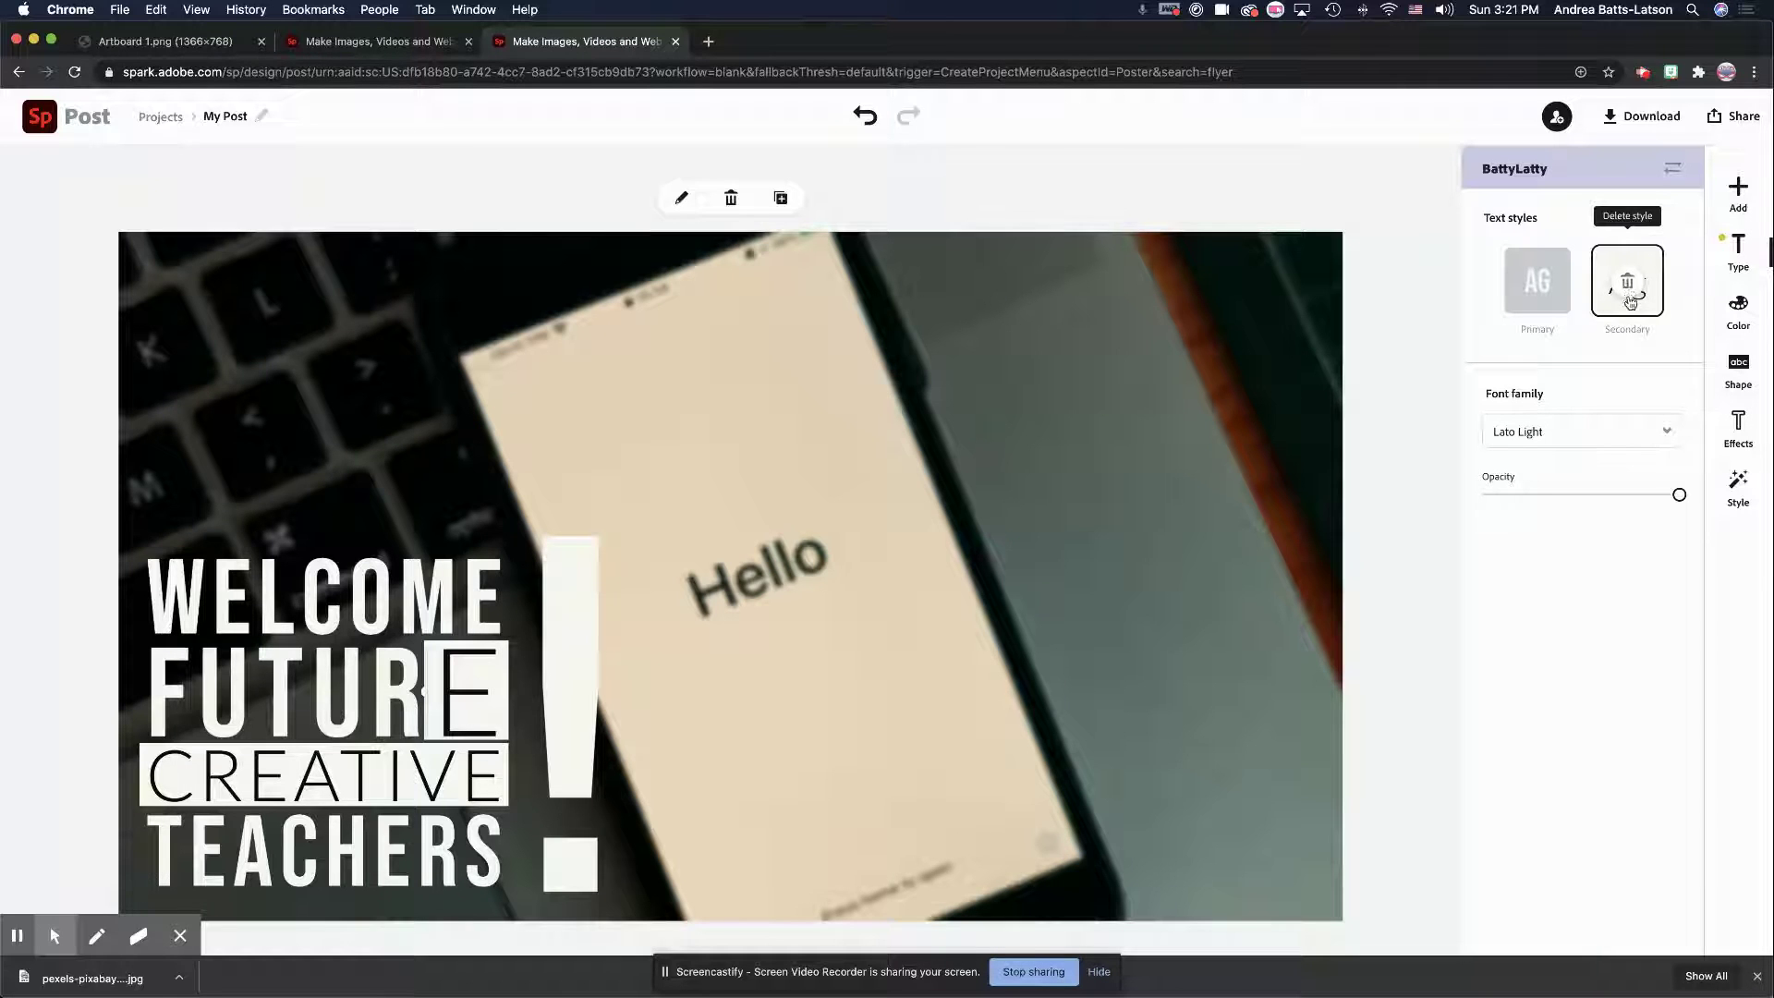
left_click_drag(1678, 494, 1544, 508)
mouse_move(1635, 511)
left_mouse_down()
mouse_move(1586, 505)
mouse_move(1638, 511)
left_mouse_up()
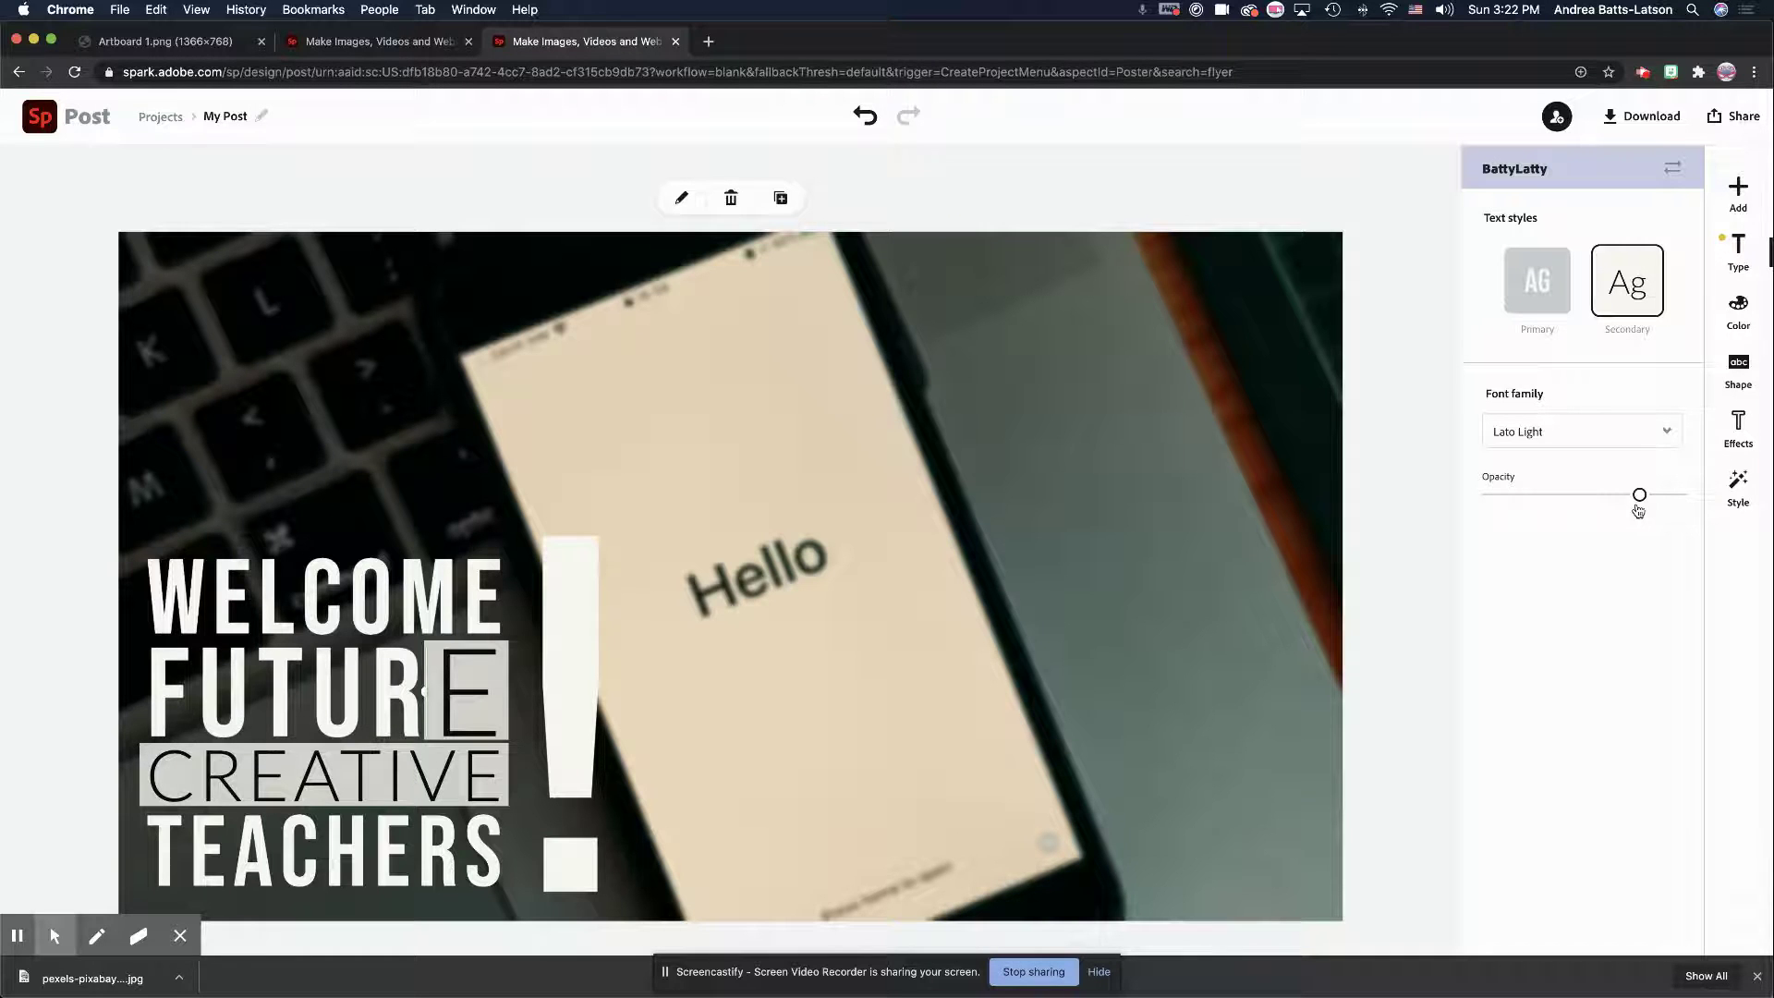
Step: Swap the secondary style's two colors for light letters on a dark background, and set its opacity to full
left_click(1734, 318)
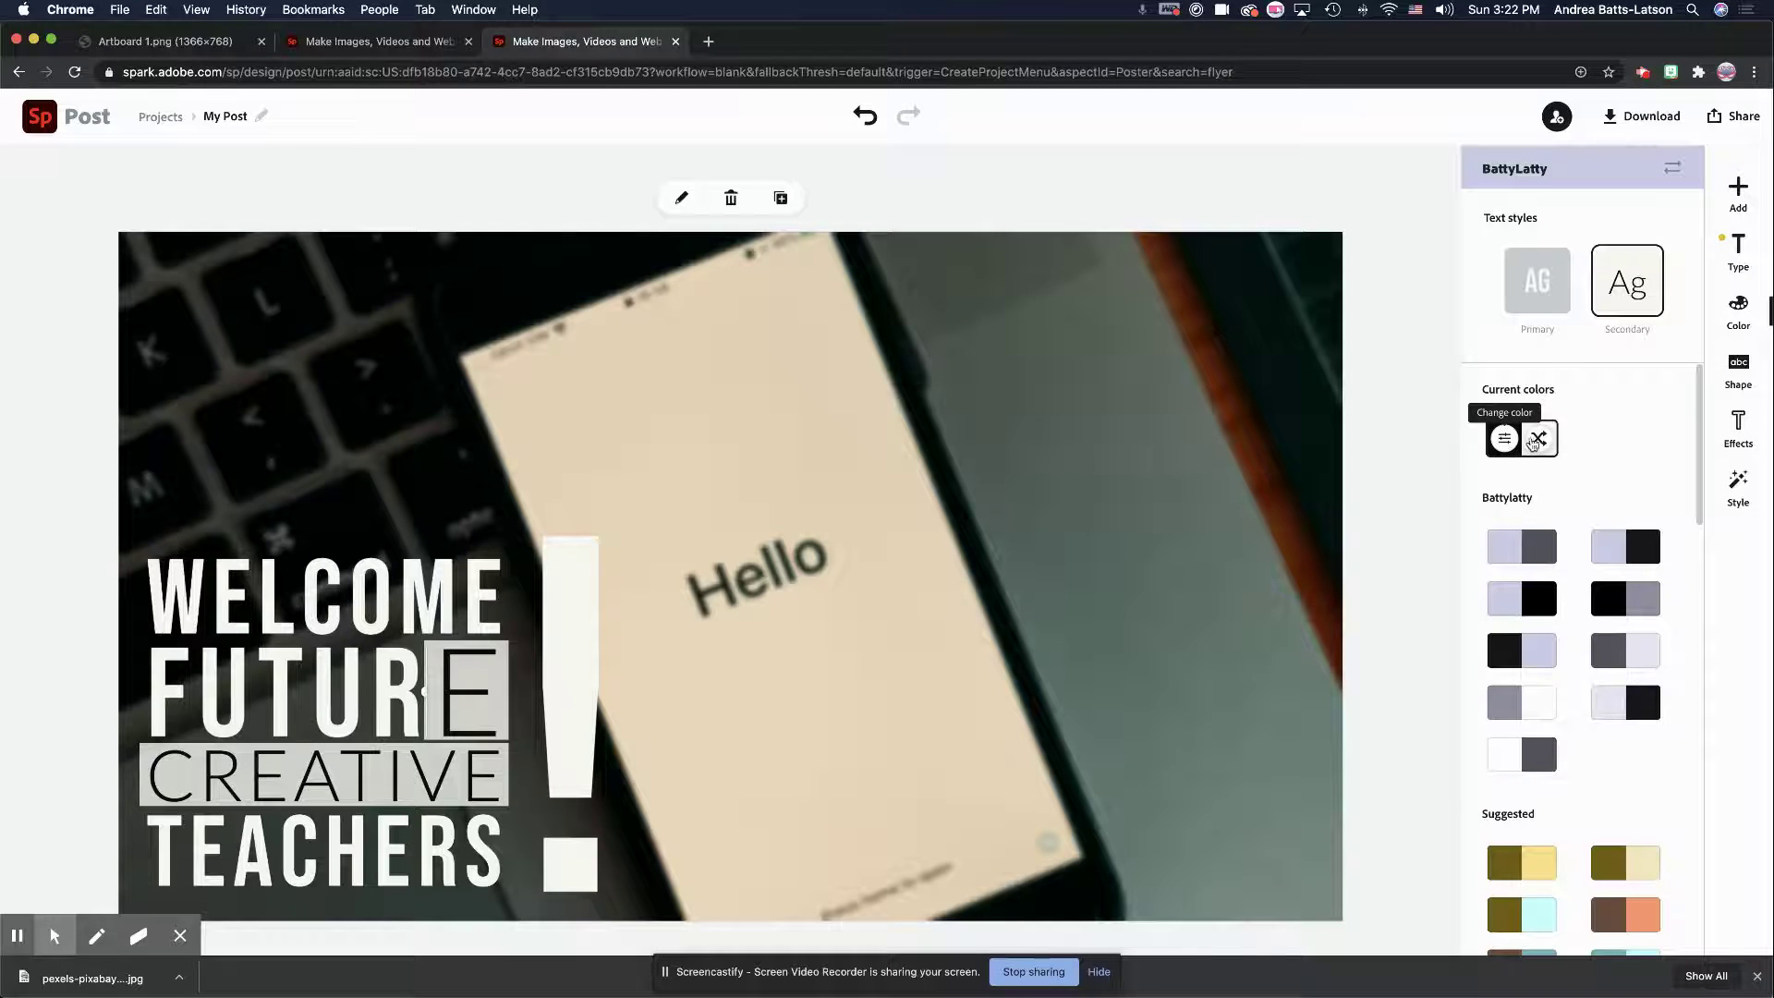
left_click(1538, 442)
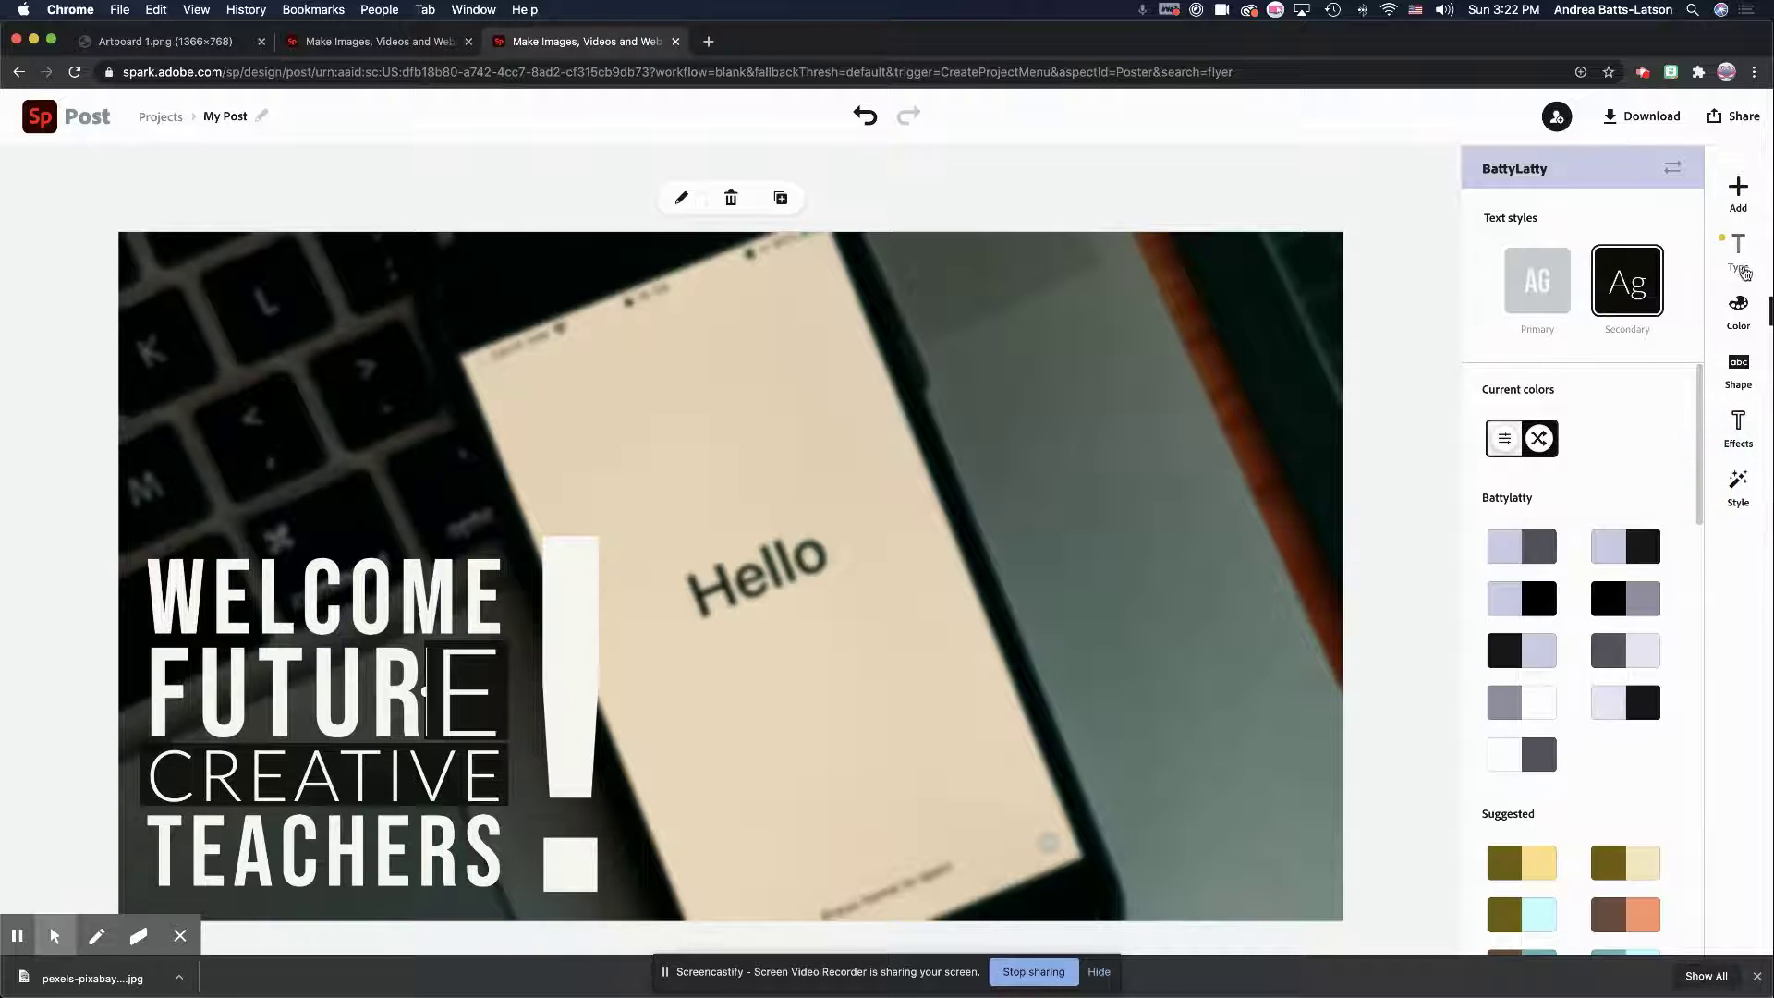
left_click(1741, 254)
left_click_drag(1637, 492, 1731, 491)
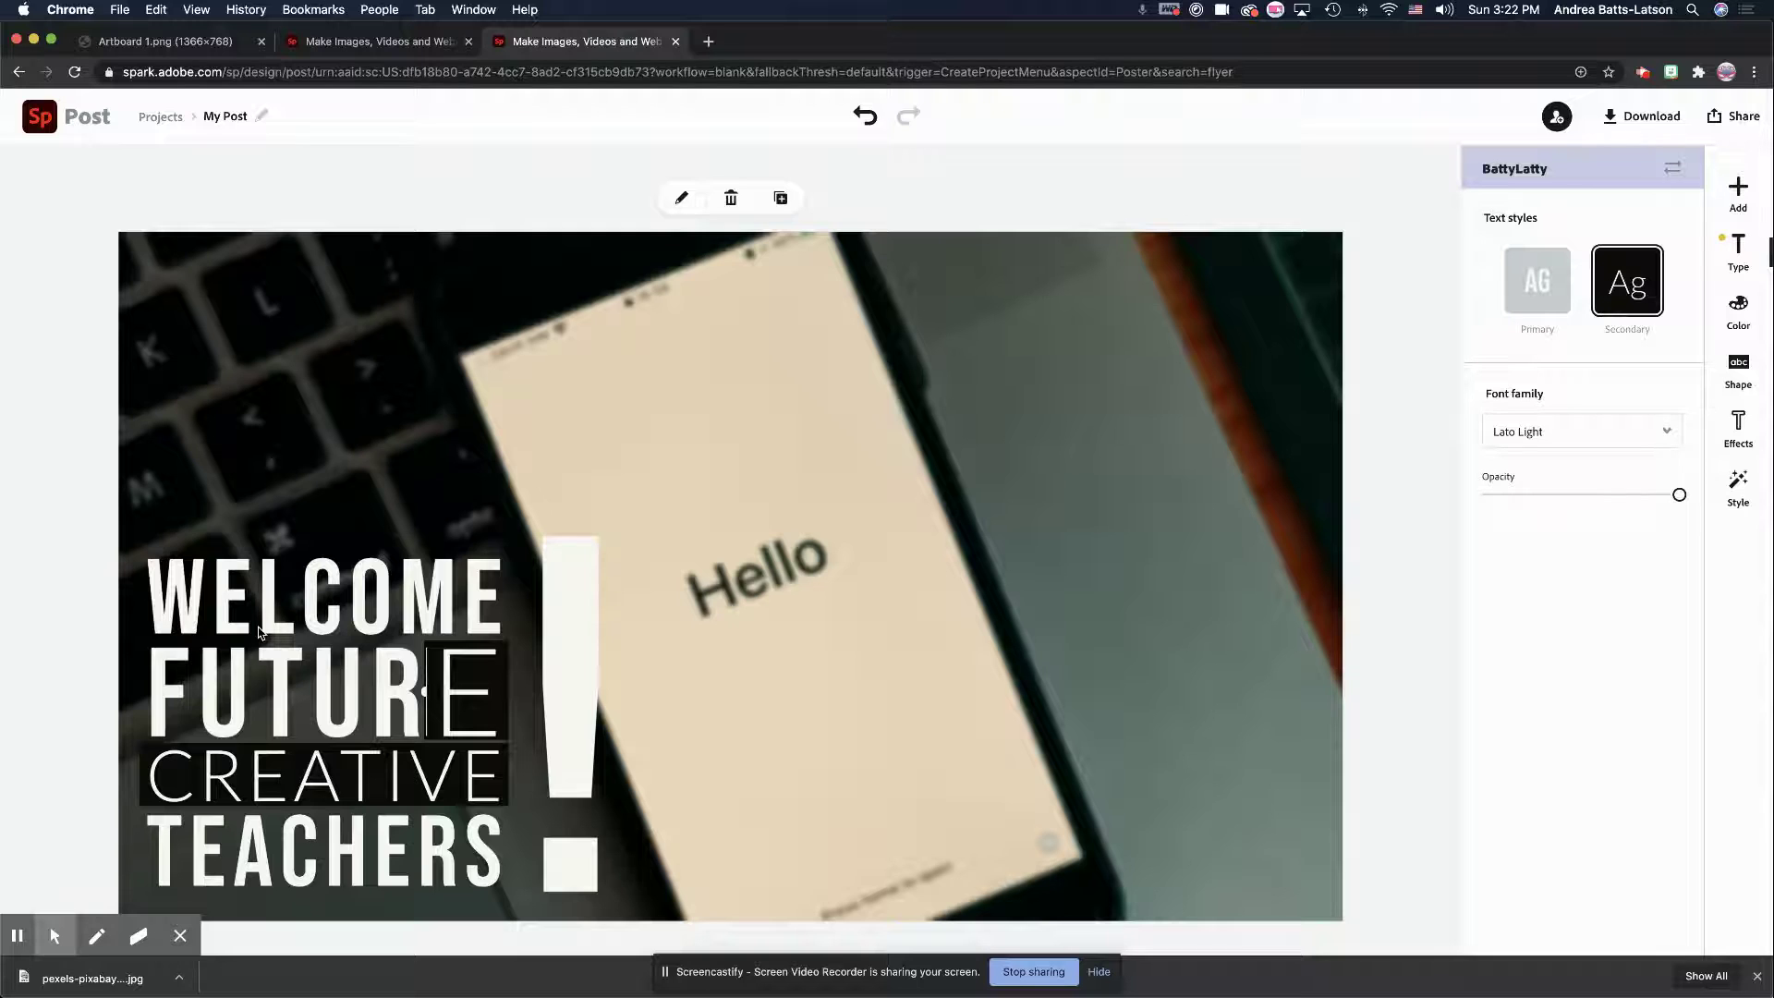
Step: Try the secondary text style on the word "Welcome", undo it, and deselect the text block
left_click(301, 610)
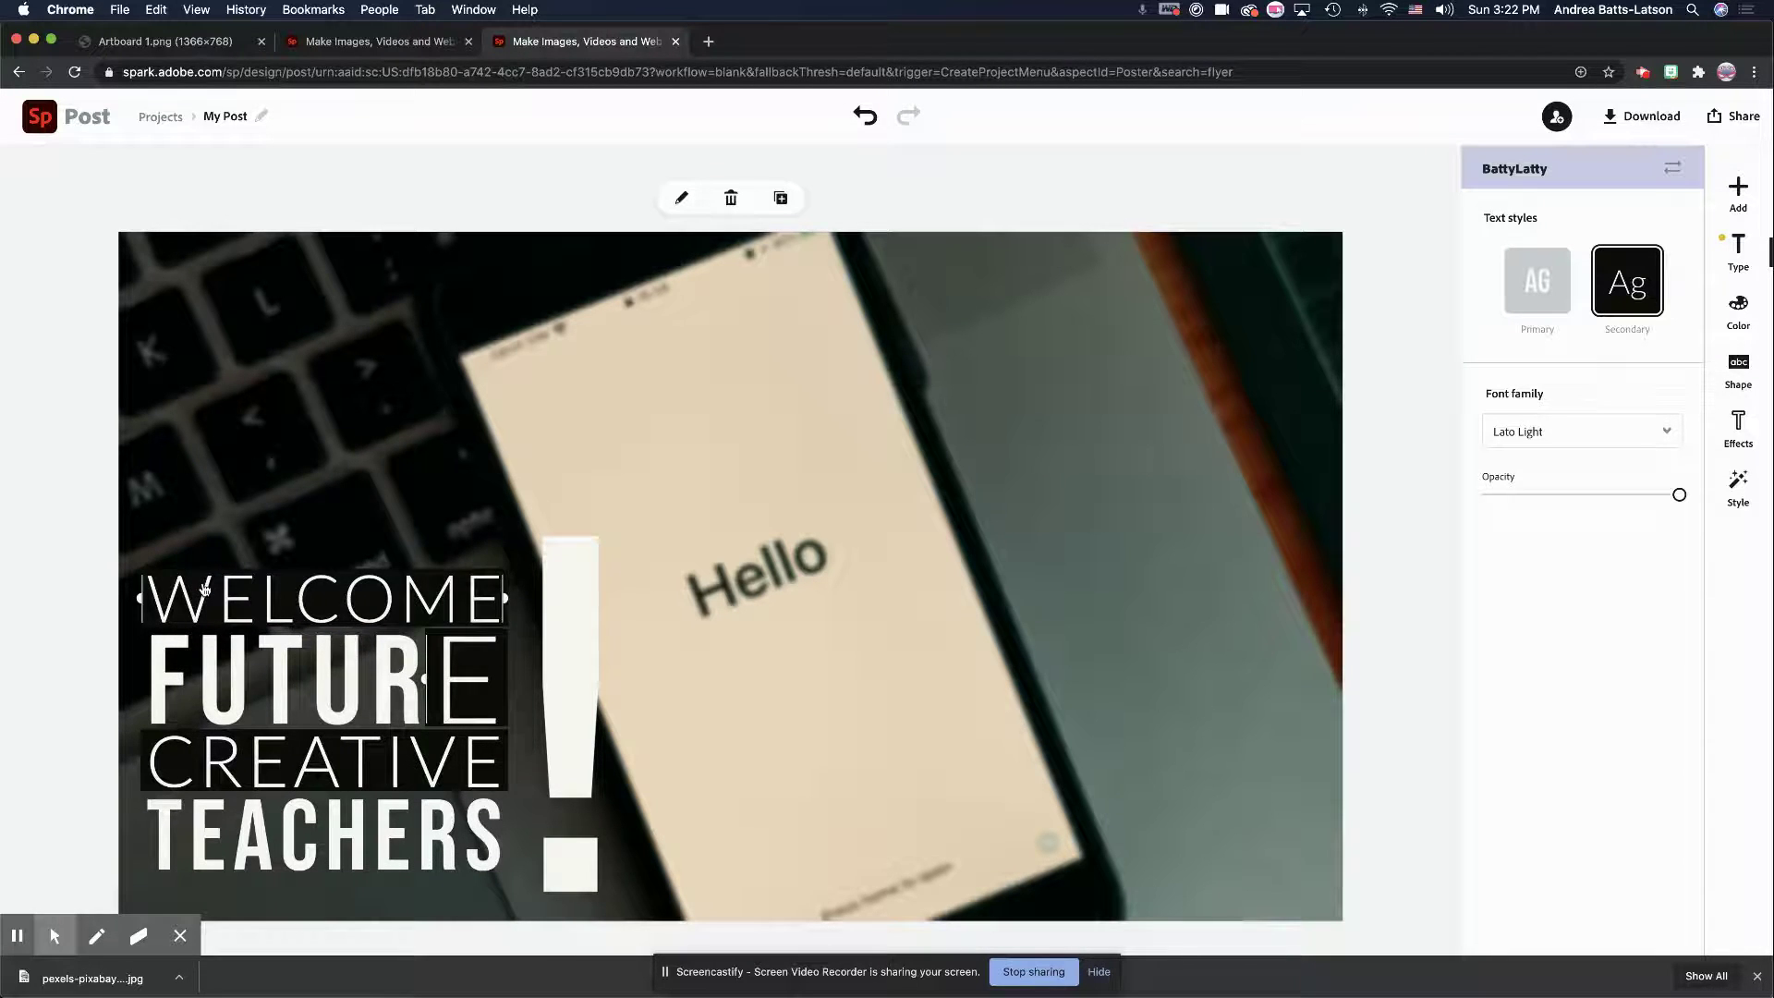
key("super+z")
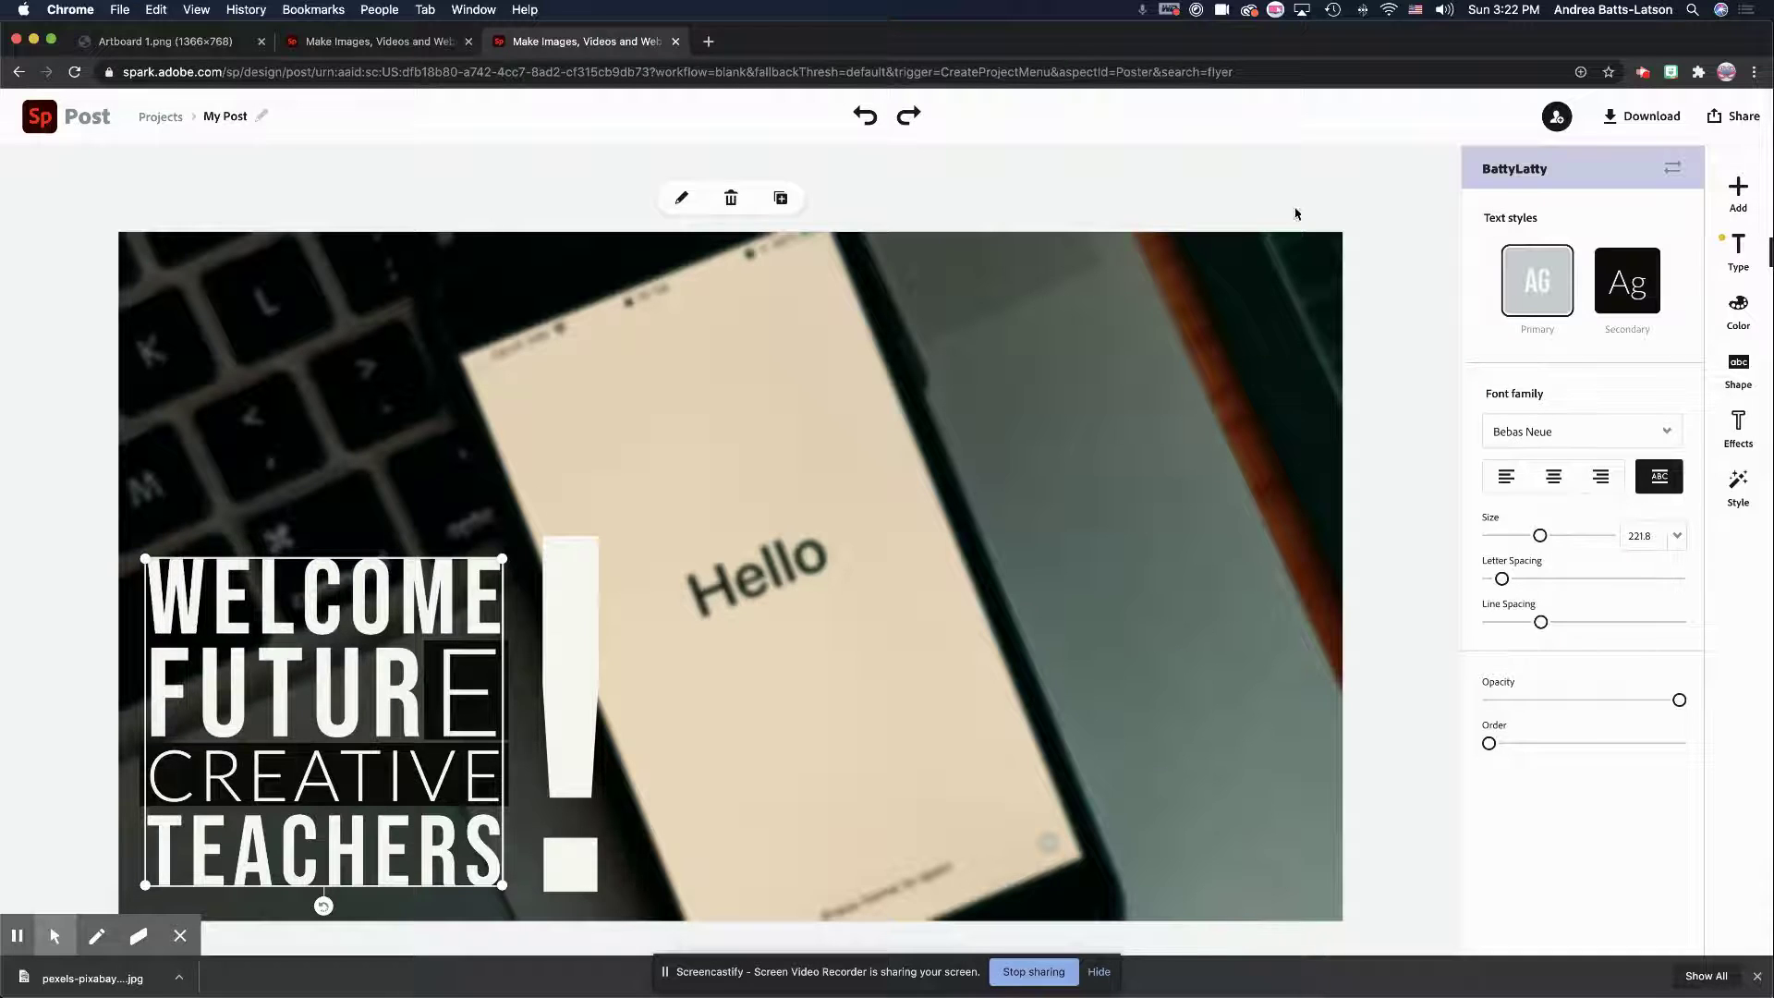
left_click(1568, 828)
left_click(1013, 589)
Step: Recolor the exclamation mark black from the BattyLatty brand colors and deselect it
left_click(591, 627)
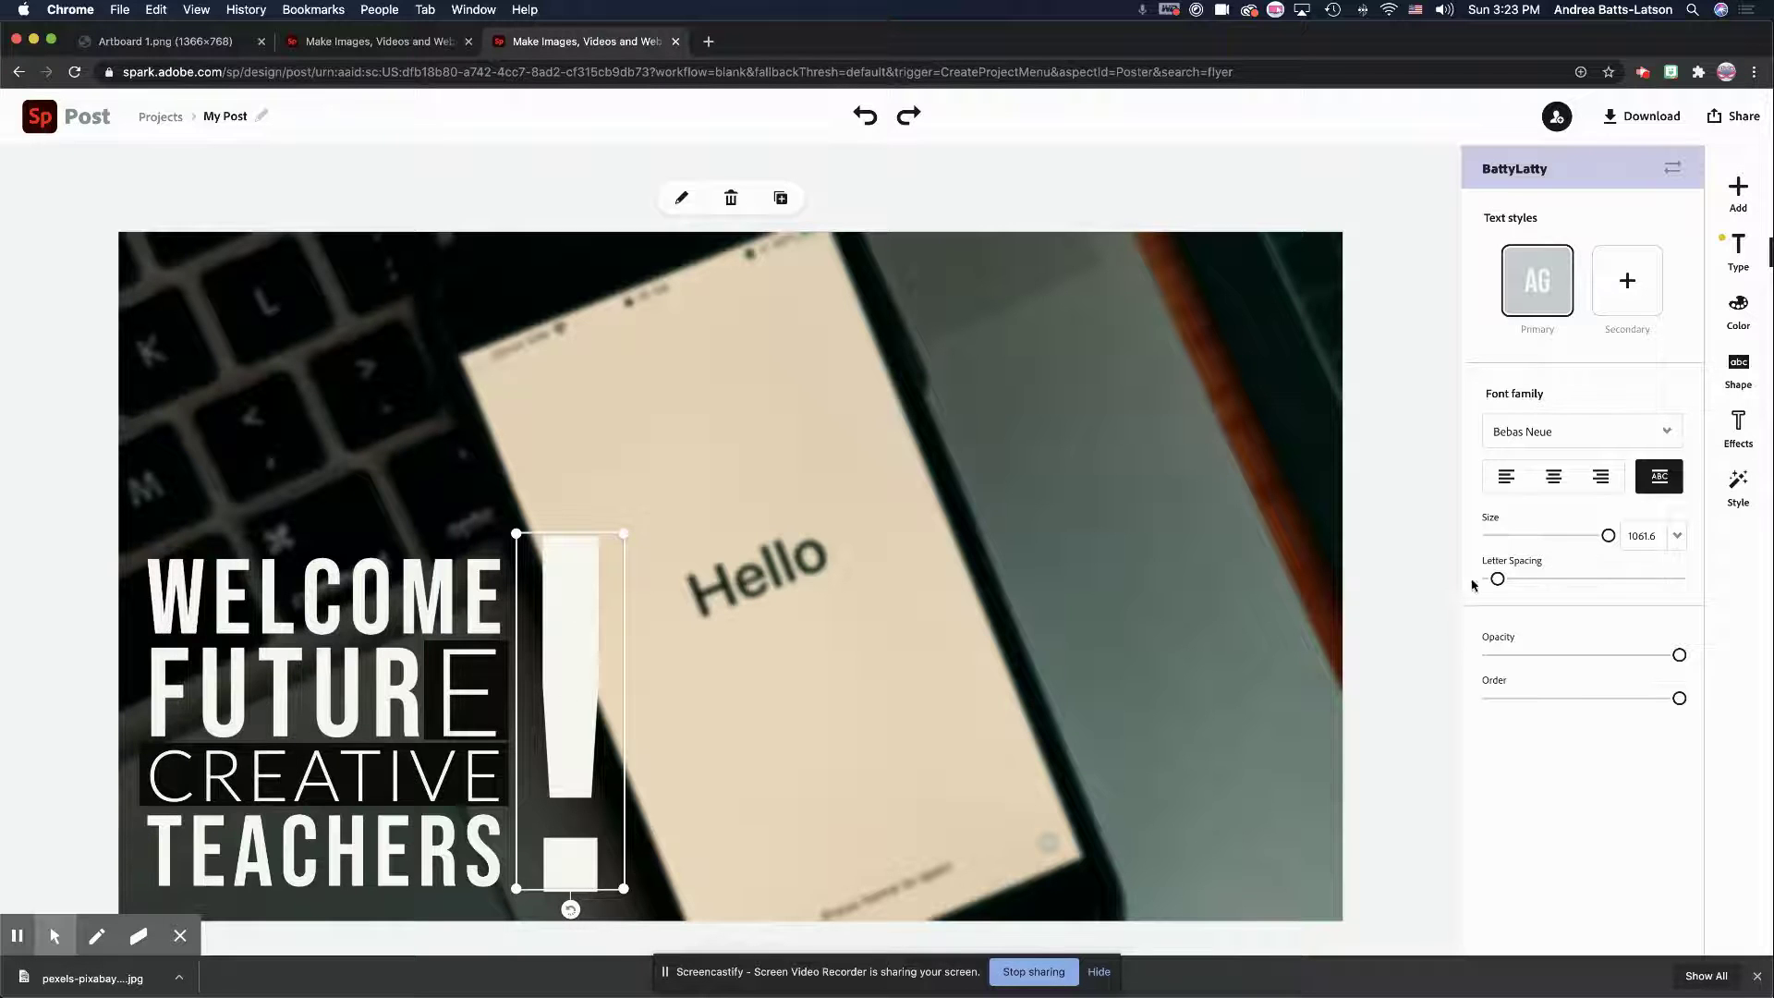
left_click(1737, 307)
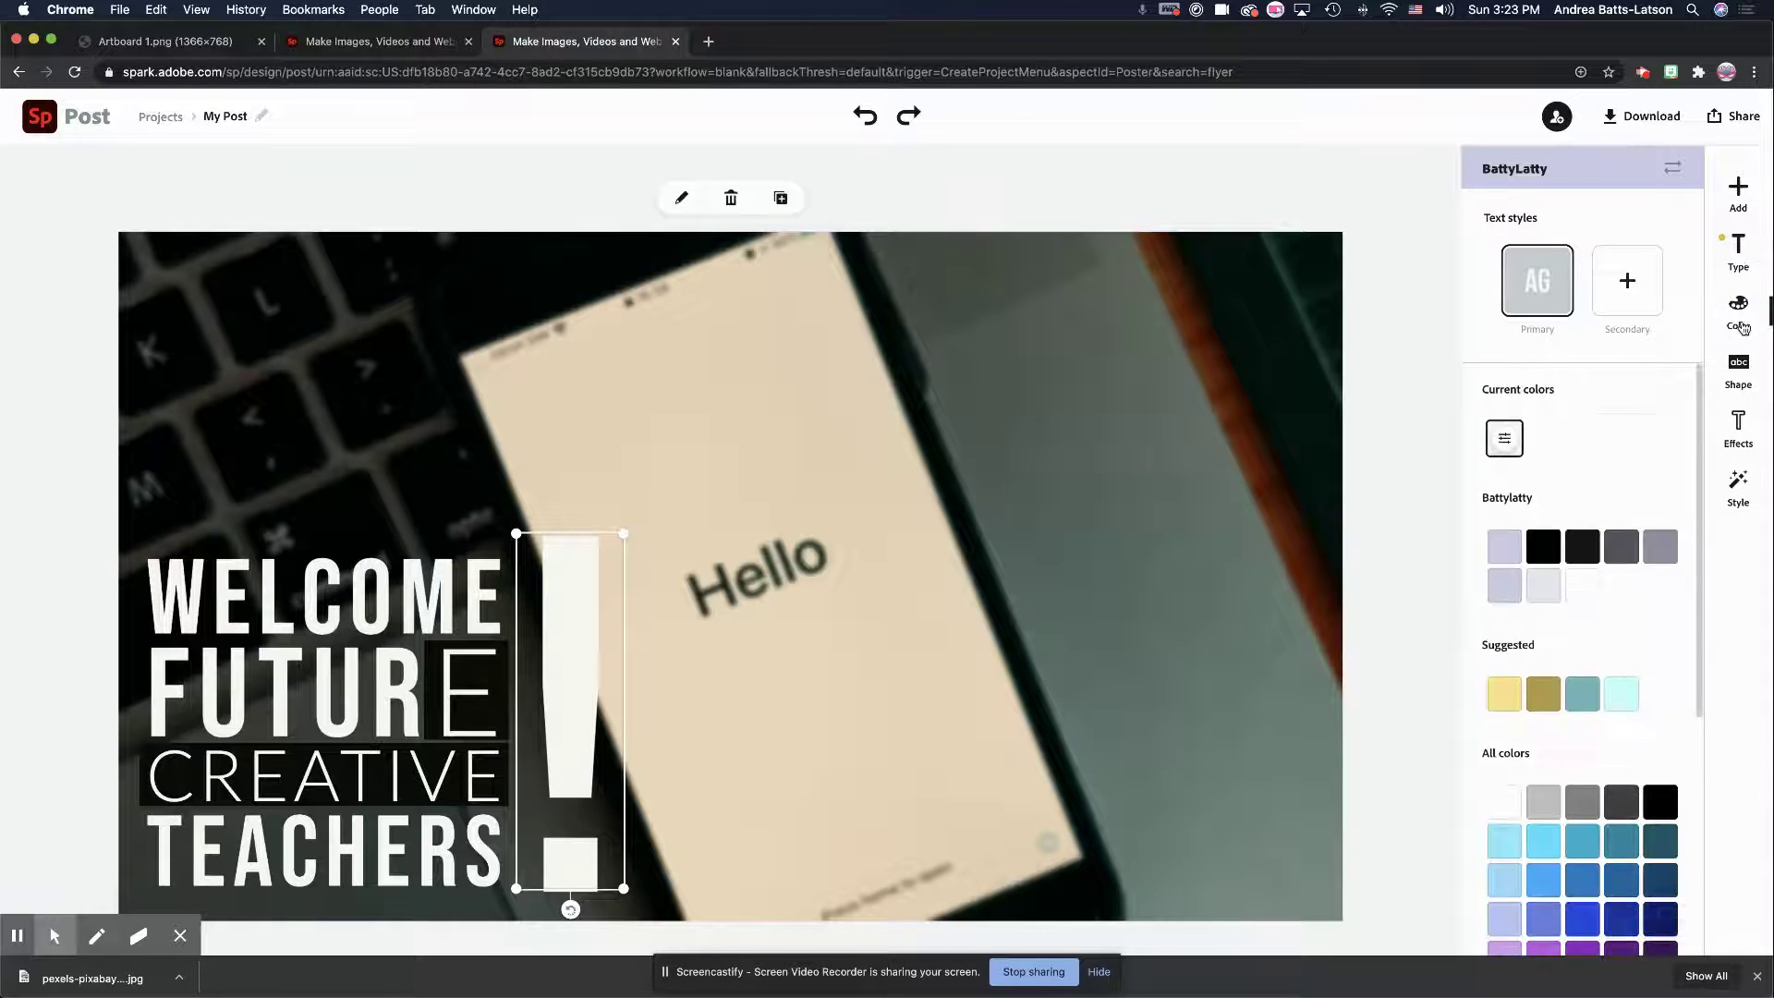
left_click(1545, 554)
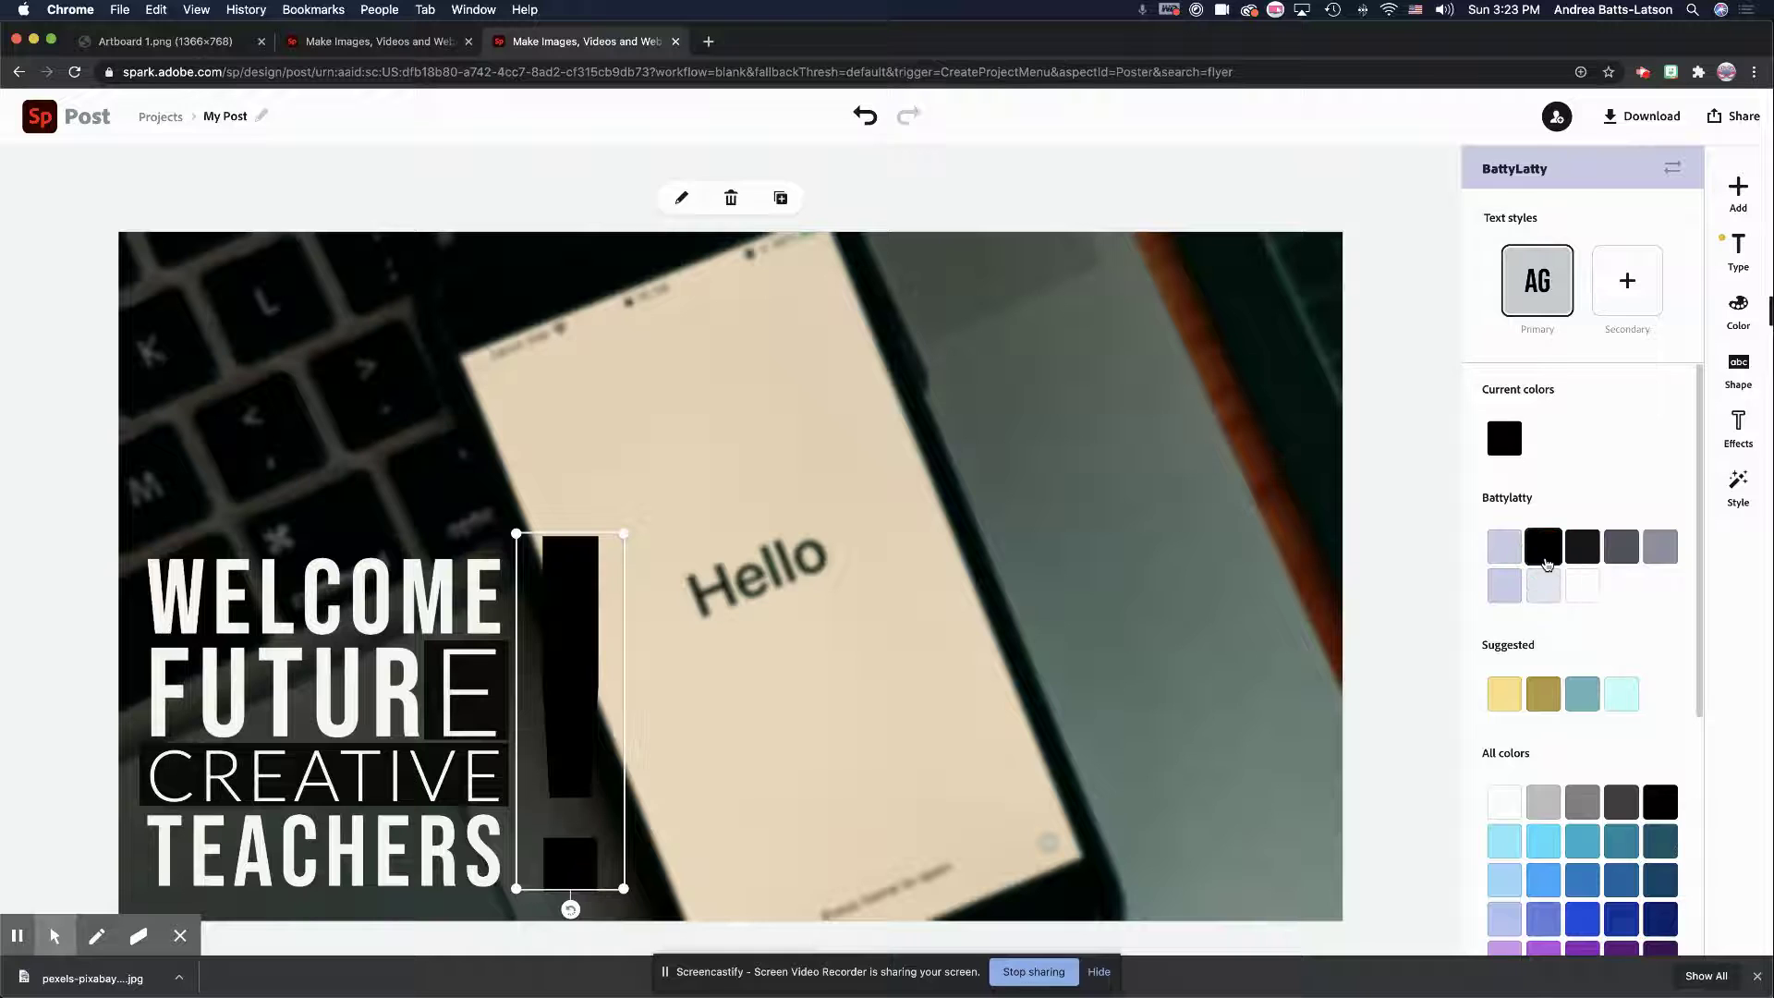
left_click(1159, 514)
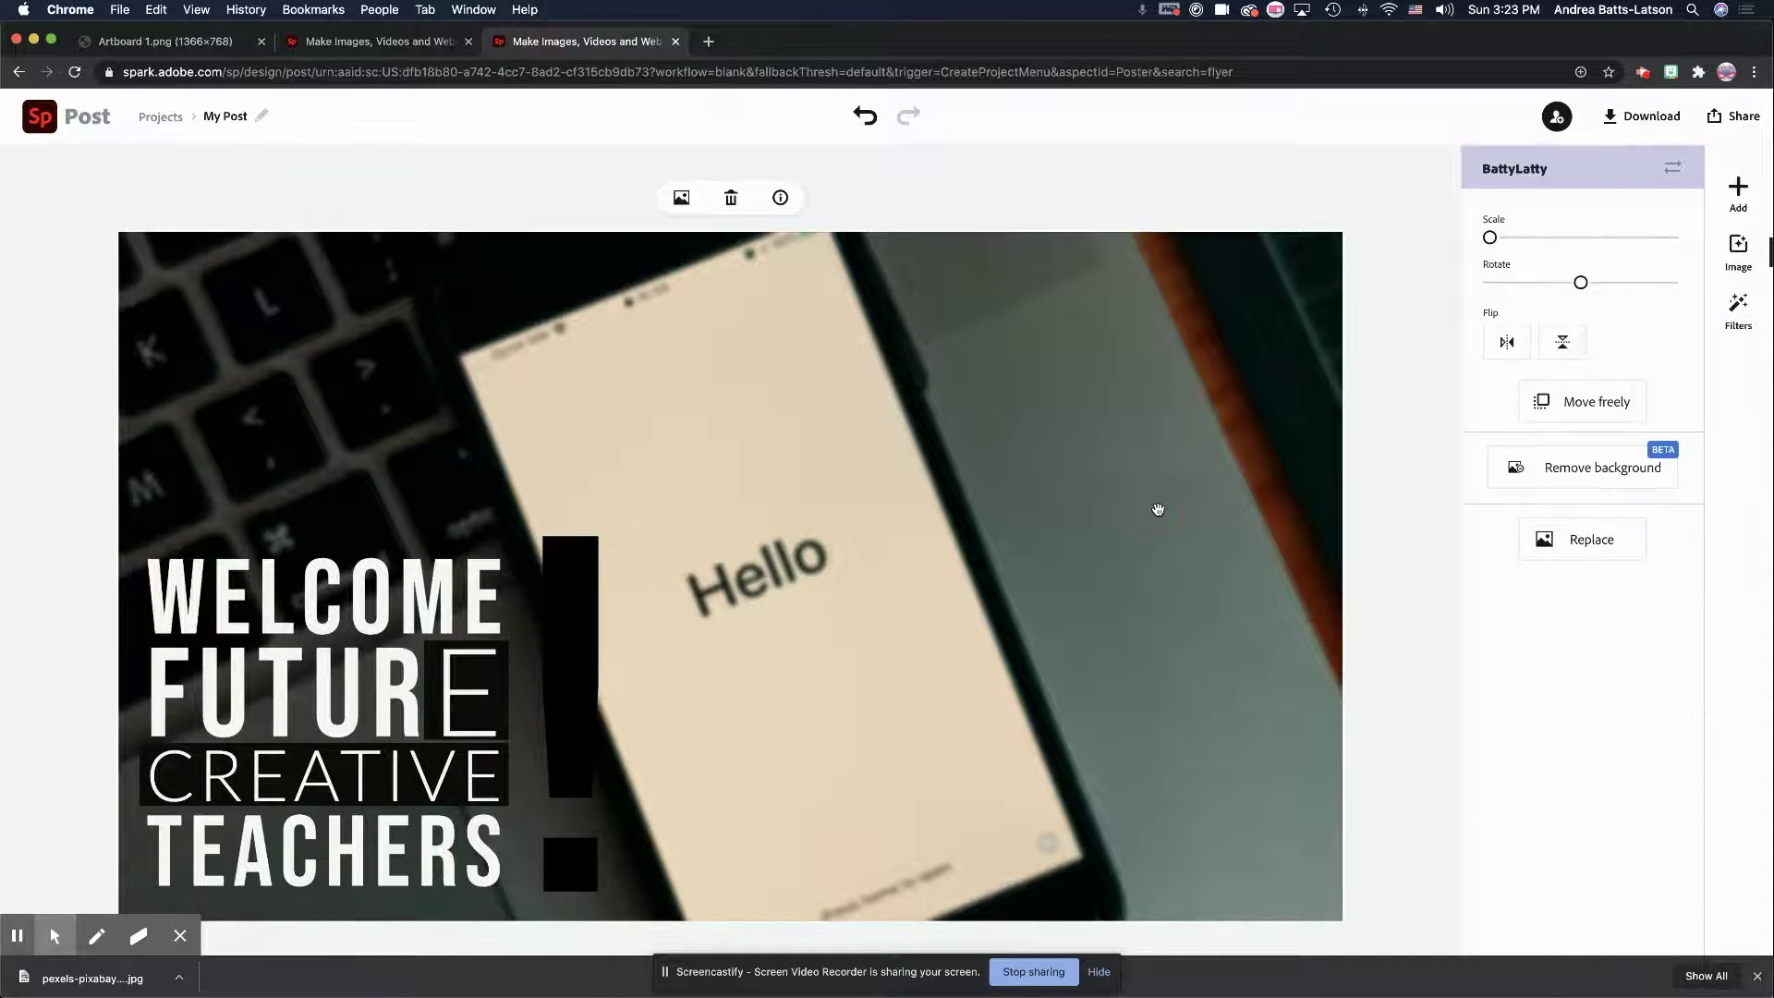
Step: Reduce the exclamation mark to a size of 974 so it lines up with the top and bottom of the welcome text
left_click(583, 592)
left_click_drag(625, 534, 622, 586)
left_click_drag(616, 889, 615, 886)
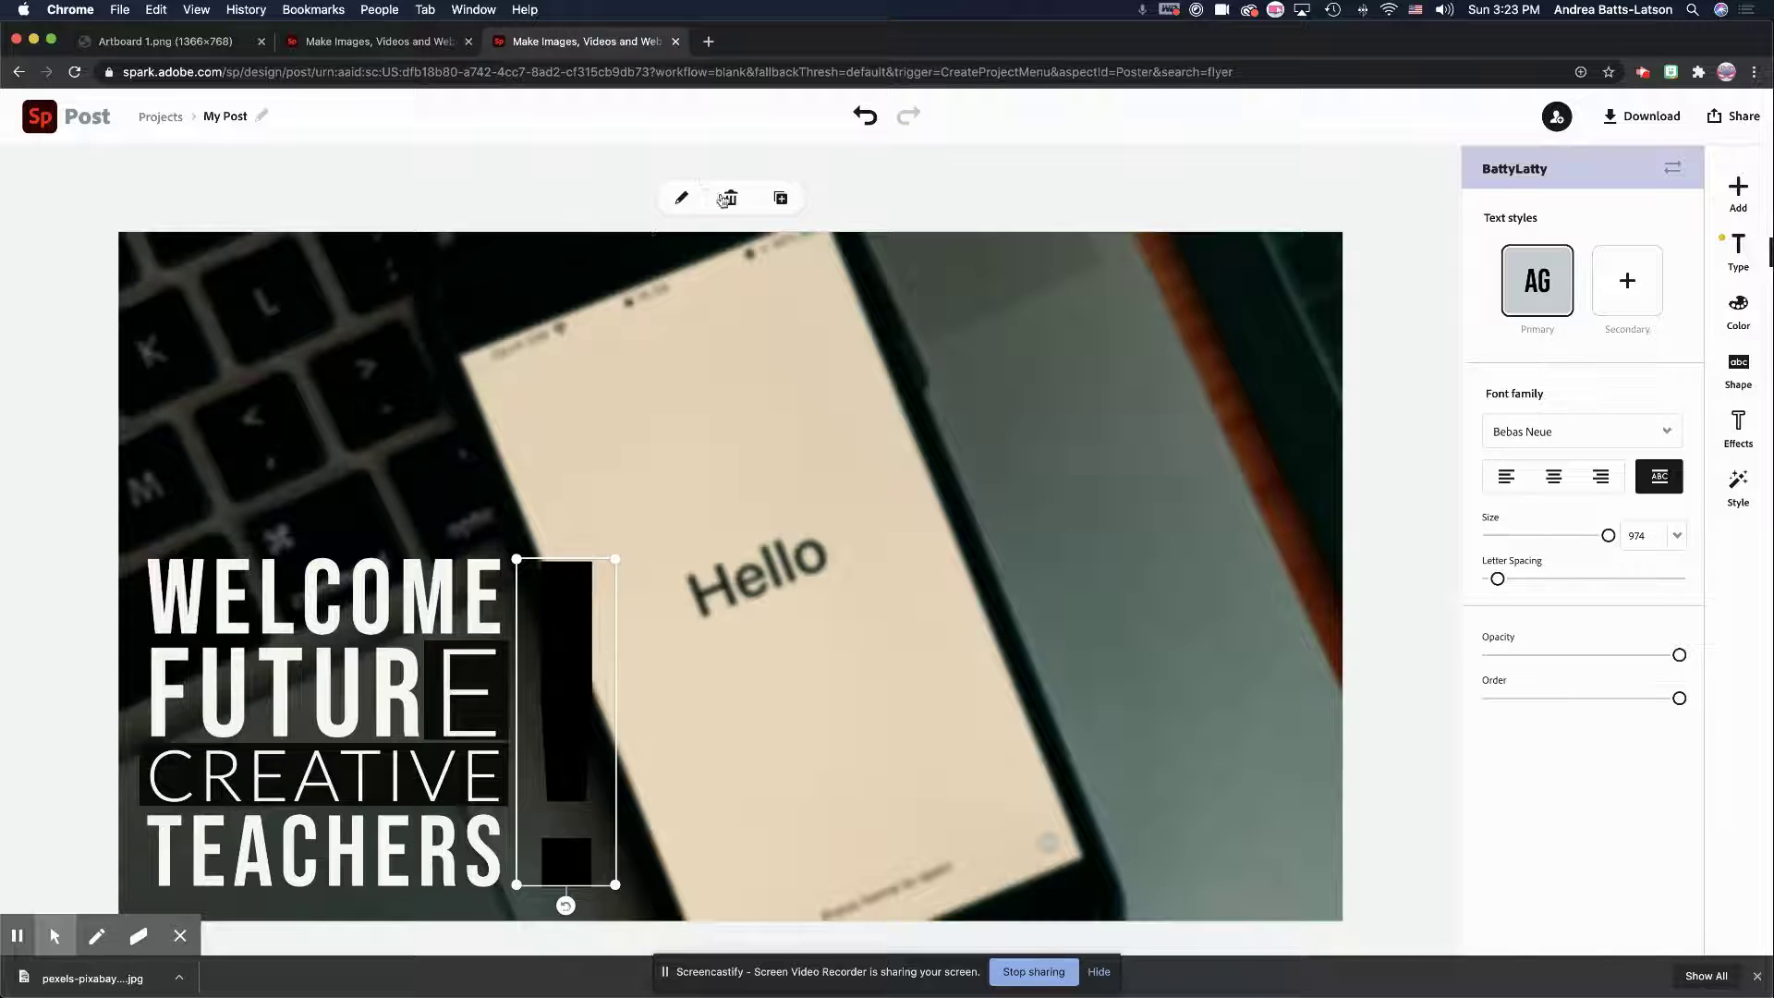
left_click(779, 198)
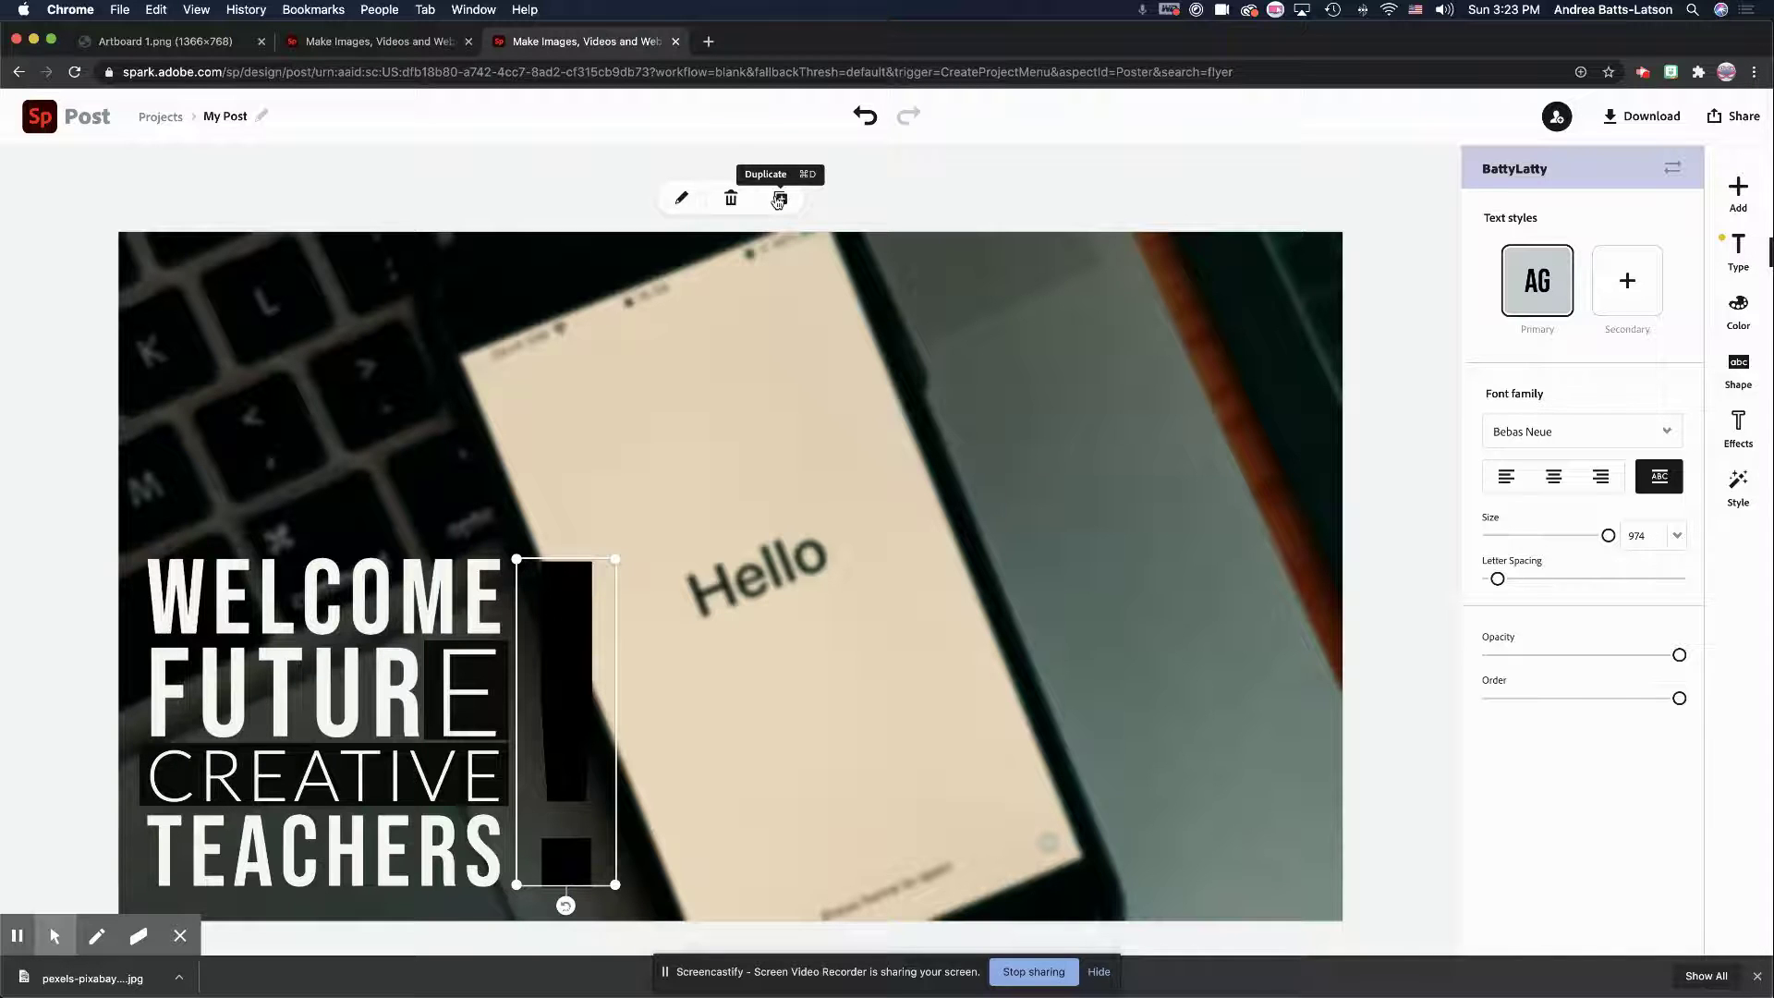
Step: Duplicate the black exclamation mark and recolor the copy white from the BattyLatty brand colors
left_click(779, 199)
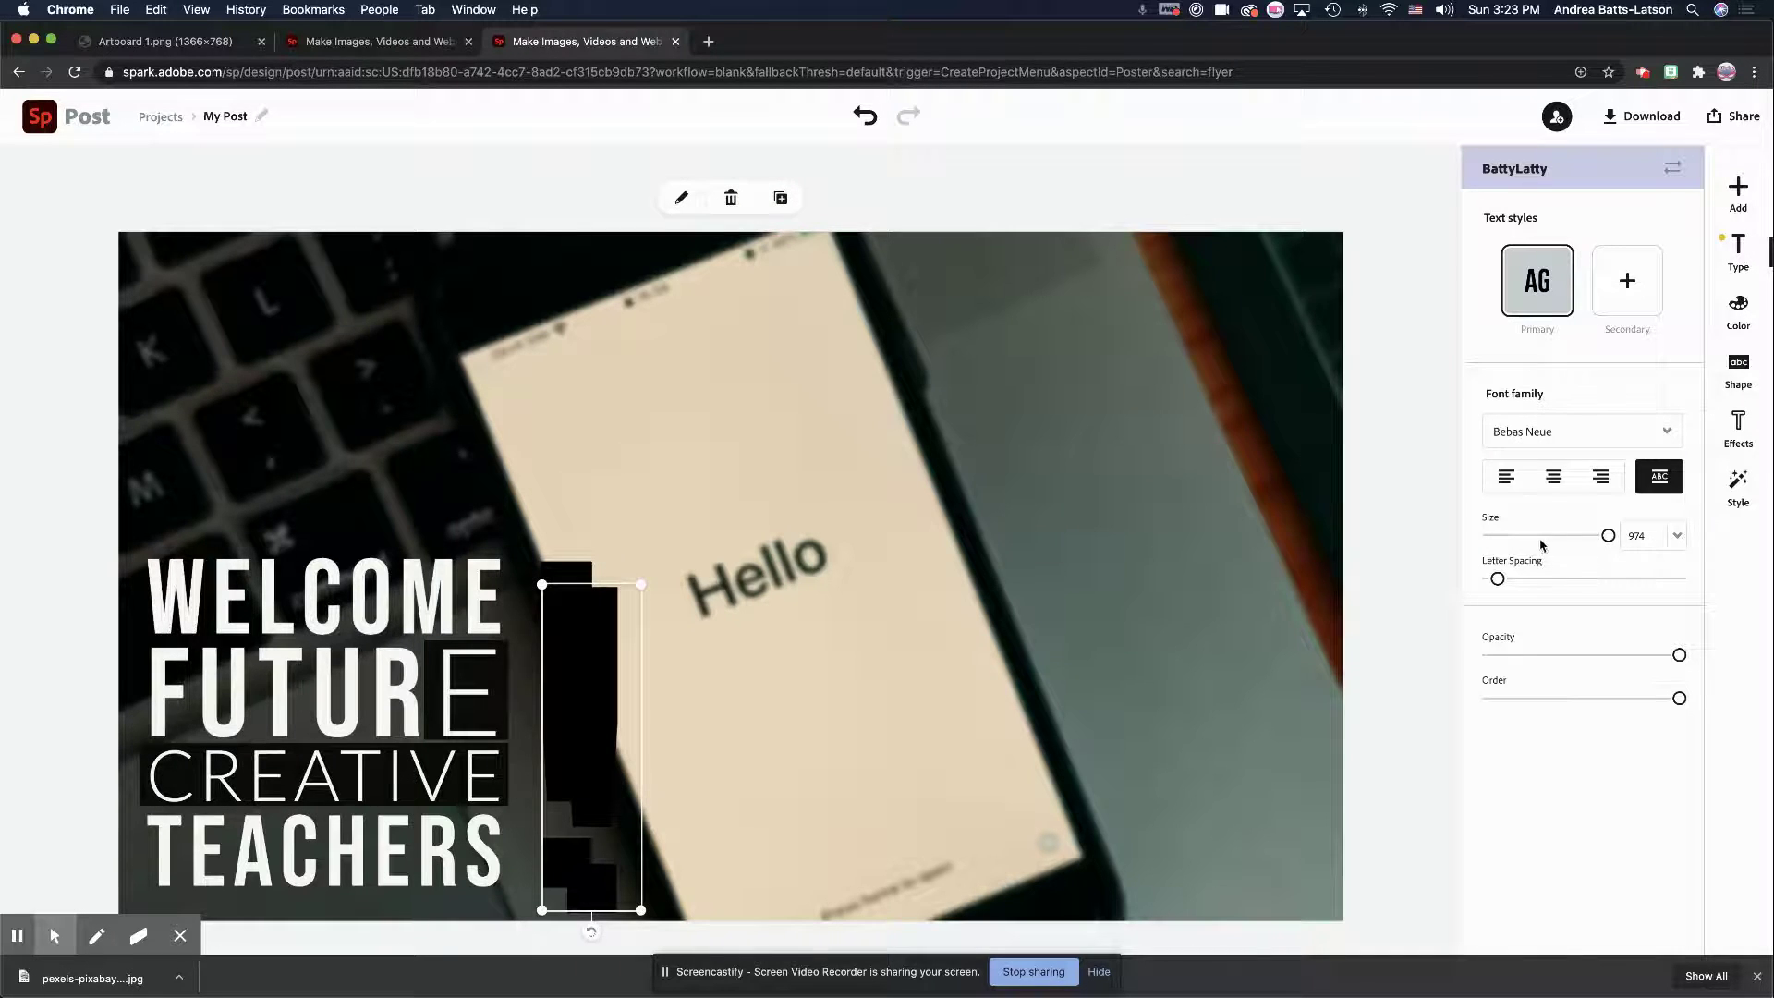
left_click(1738, 310)
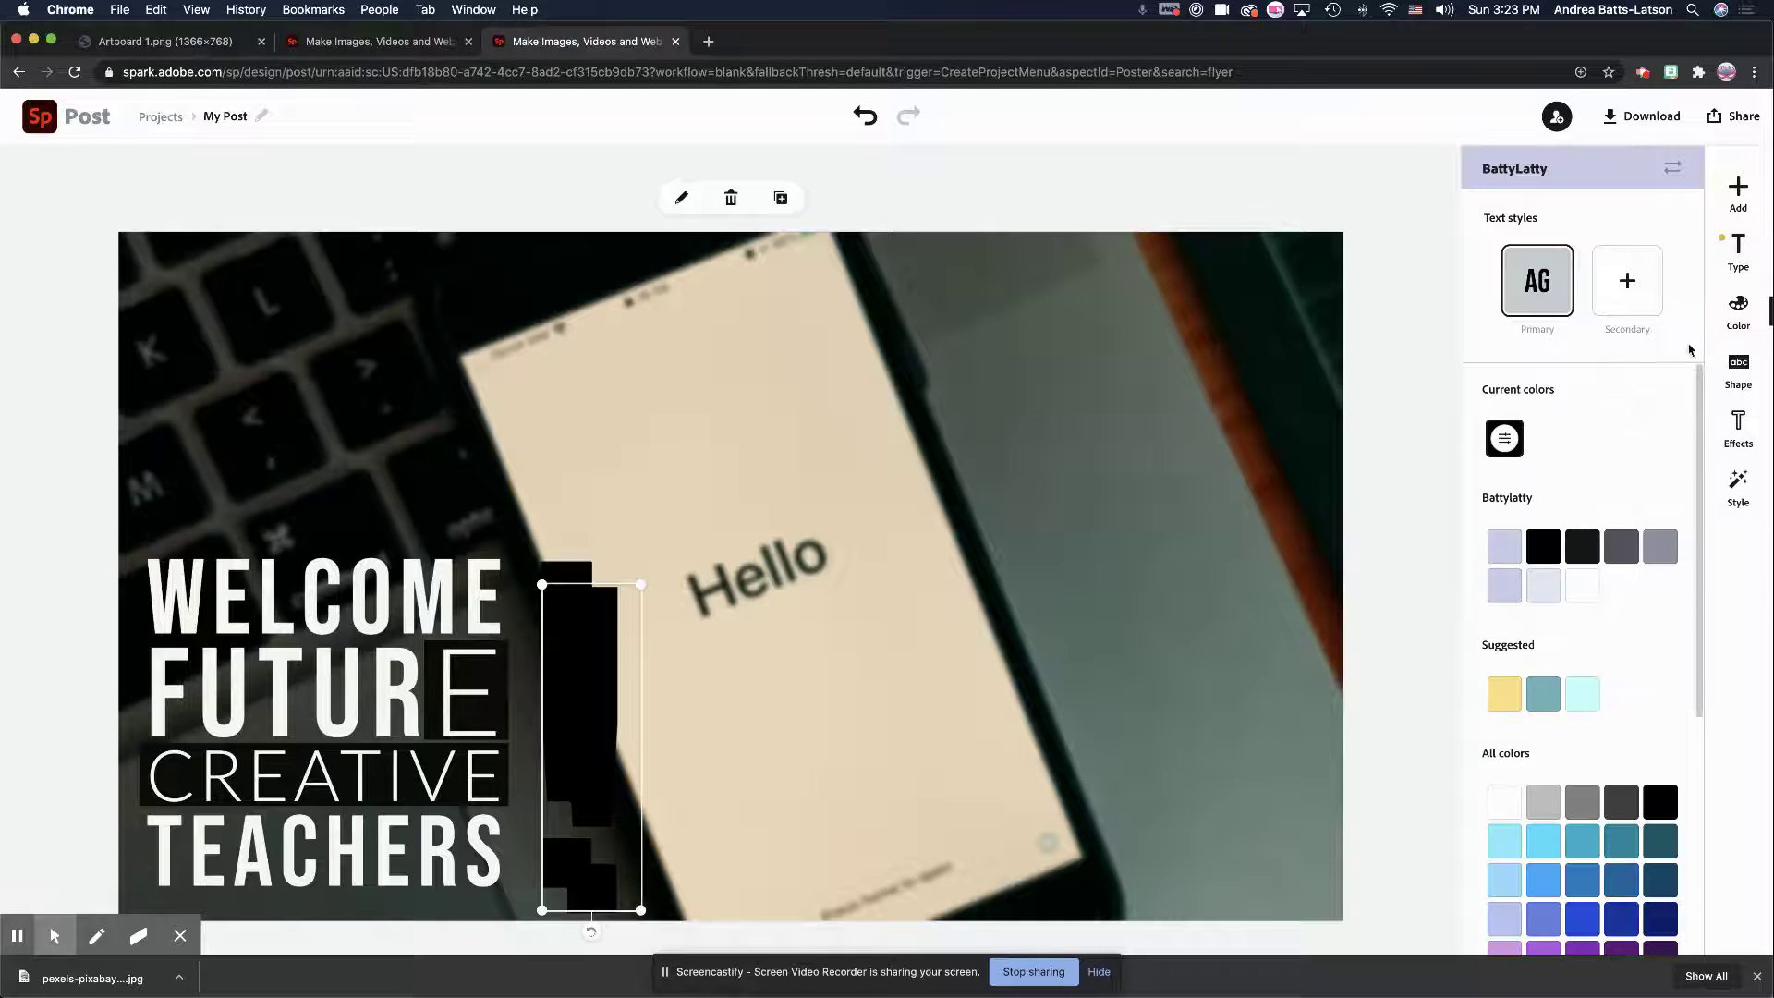
left_click(1581, 585)
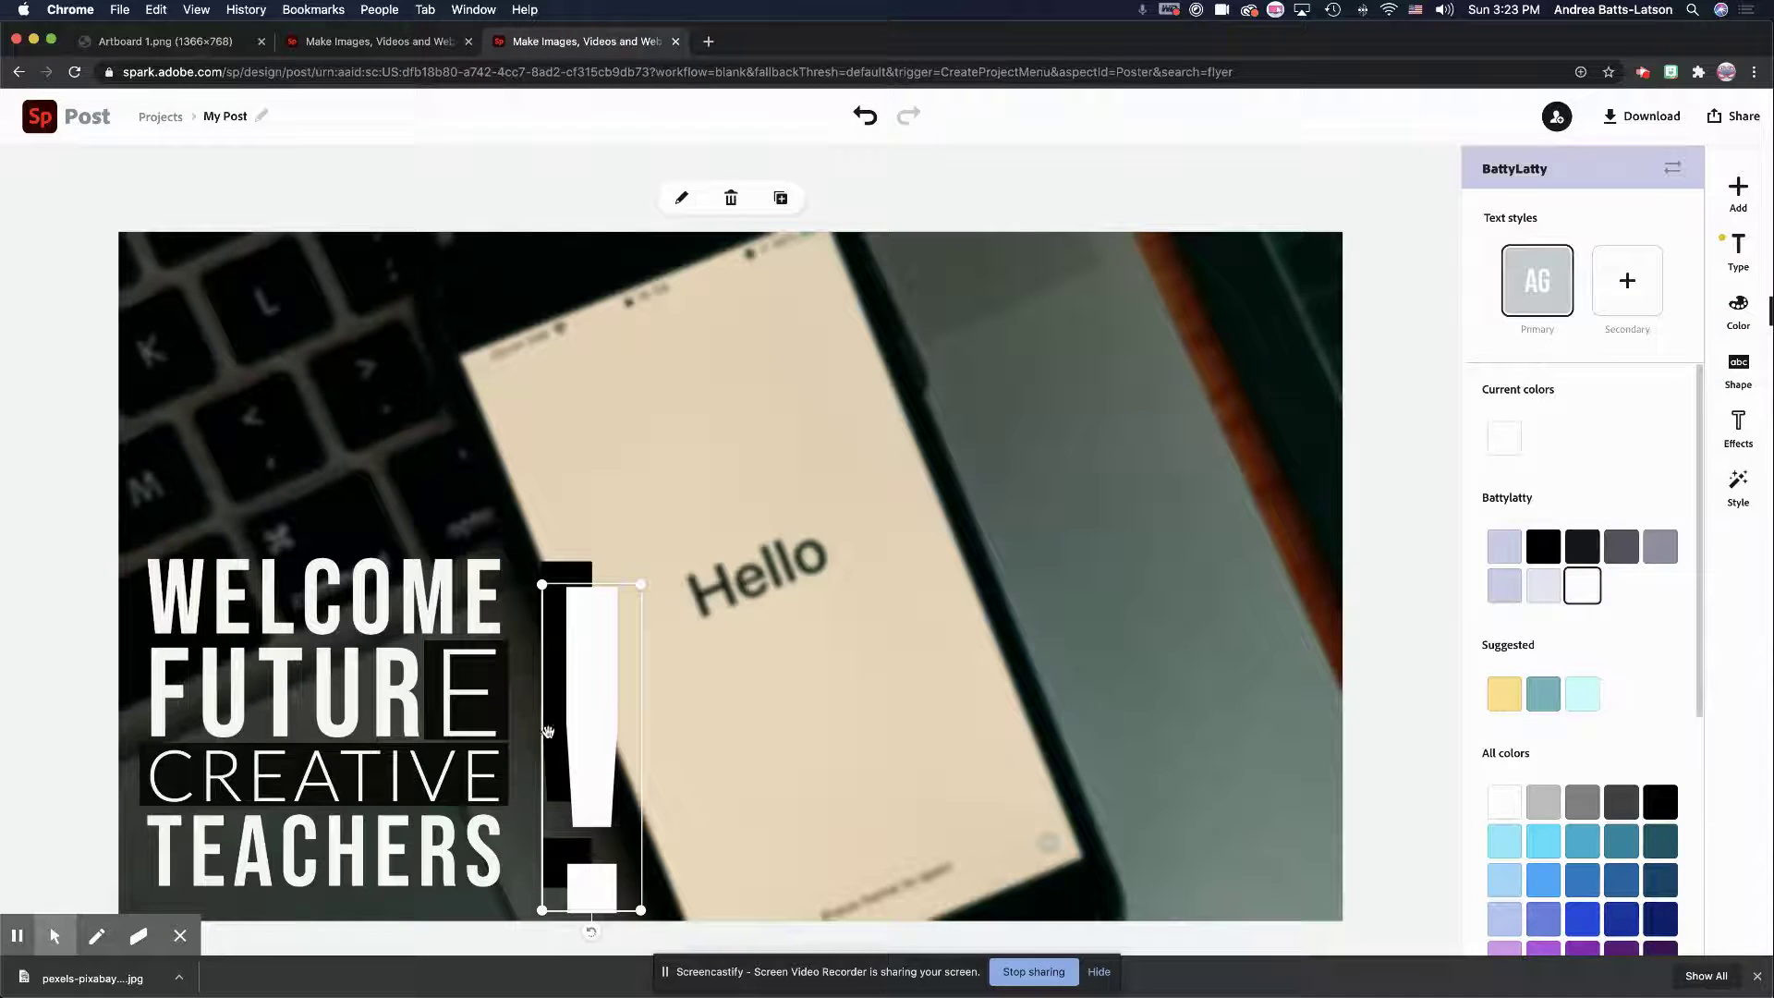
Step: Position the white exclamation mark slightly right of and below the black one, lower its order to sit behind it, and deselect it
mouse_move(584, 692)
left_mouse_down()
mouse_move(551, 674)
mouse_move(574, 675)
mouse_move(566, 716)
left_mouse_up()
key("Right")
key("Down")
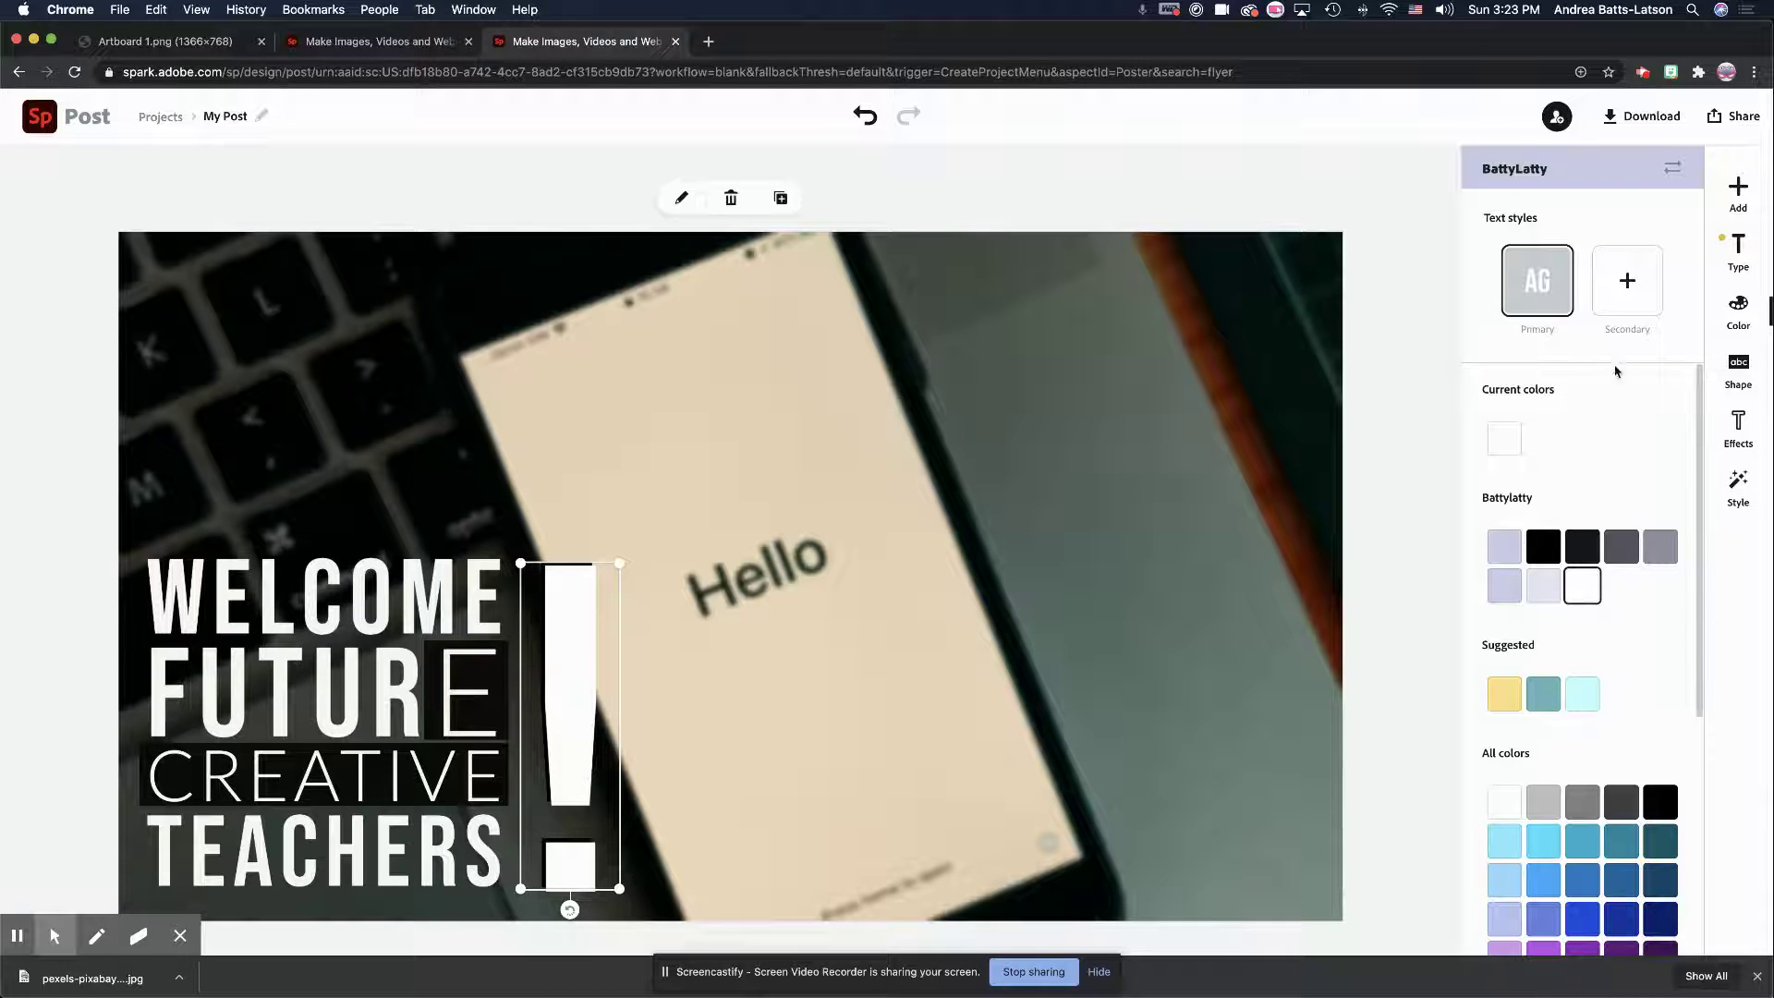
scroll(1582, 647, "down", 5)
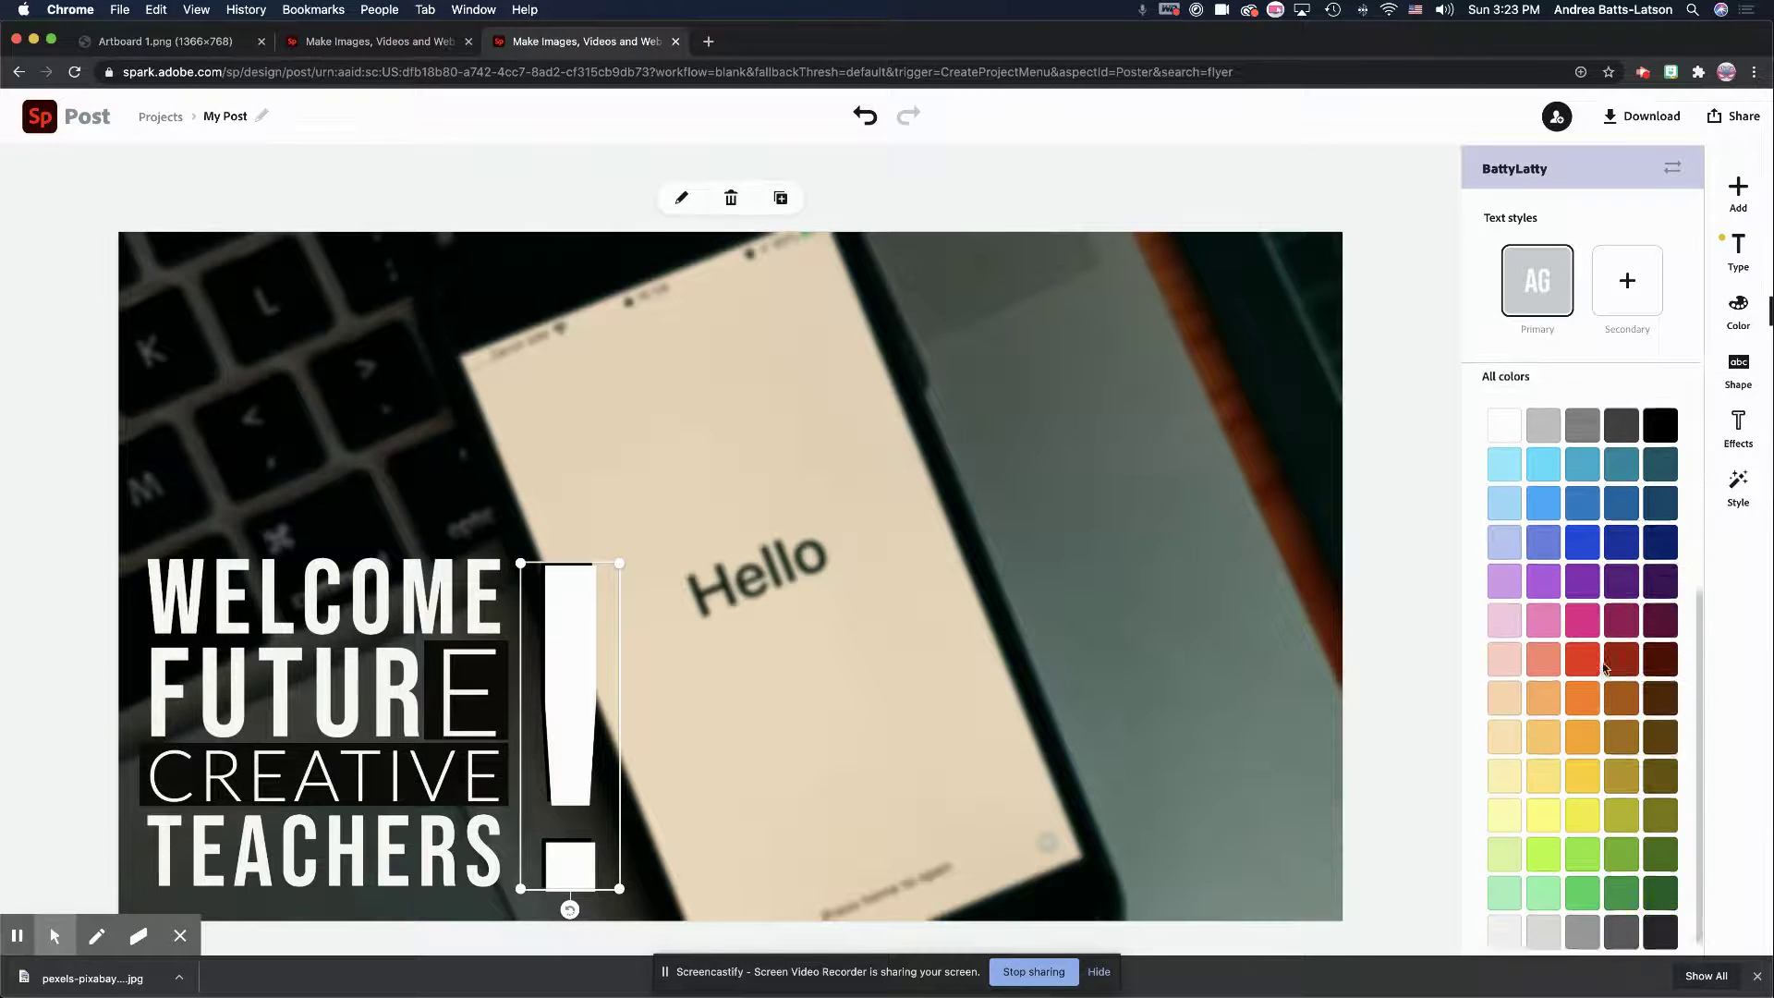
left_click(1738, 246)
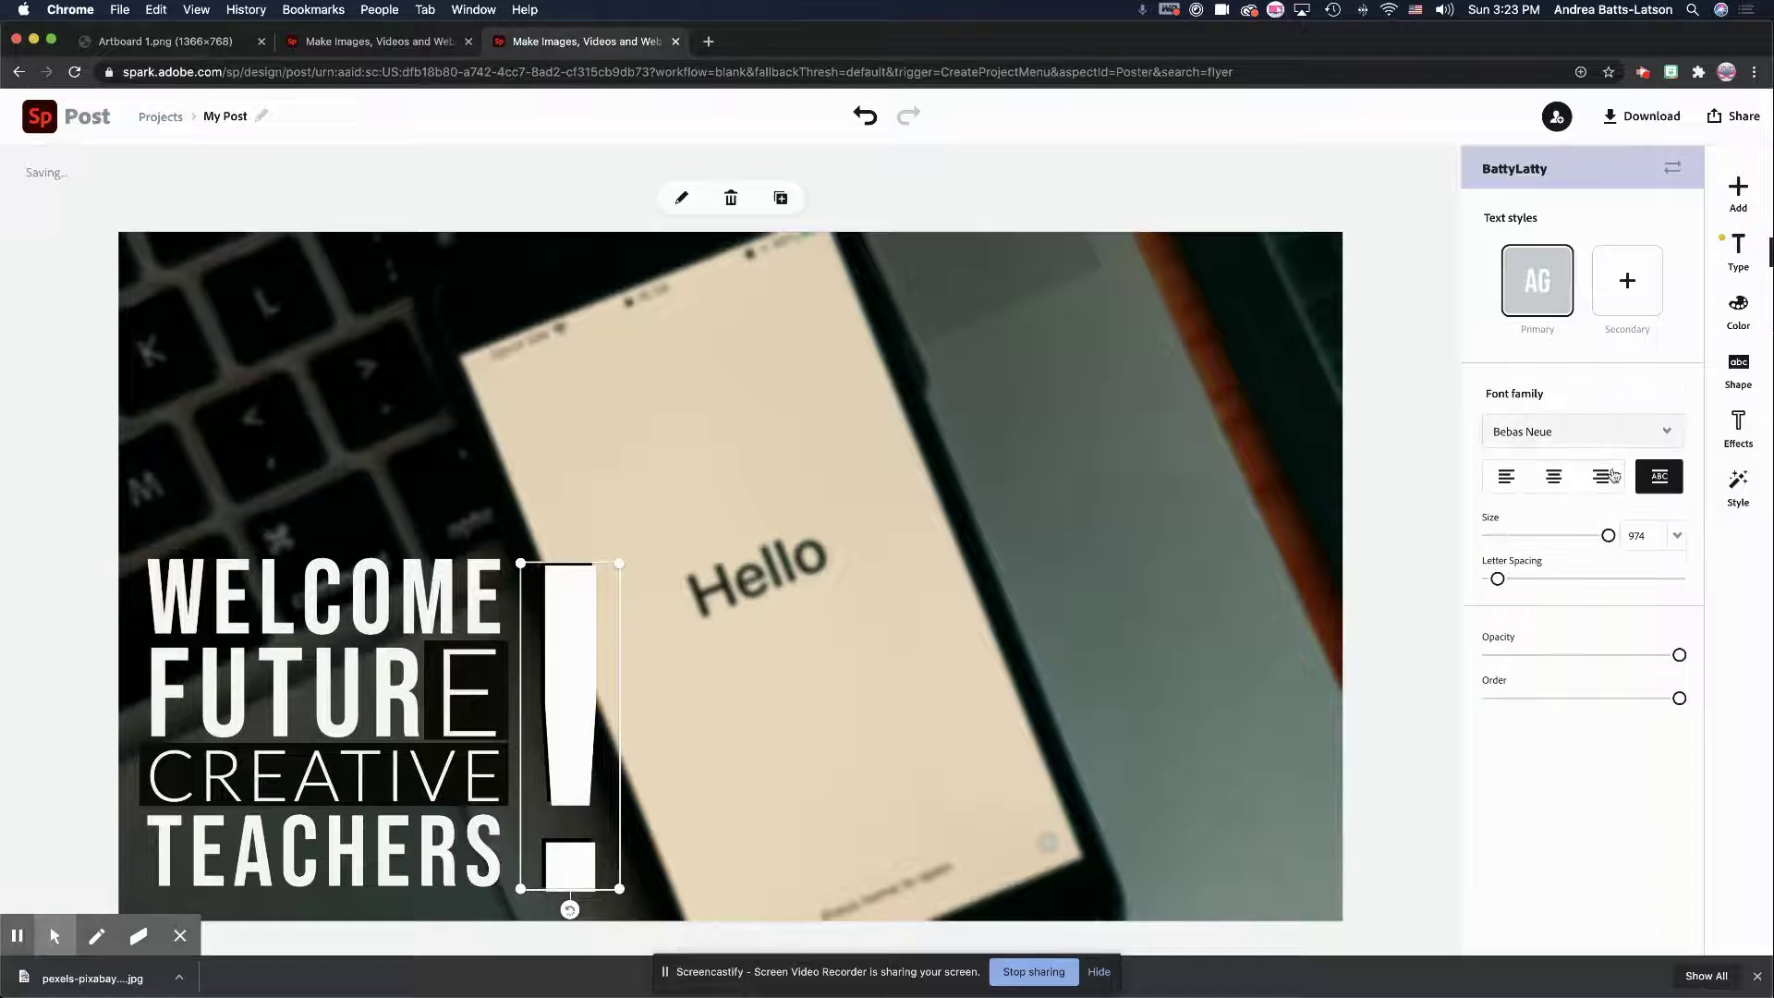
left_click_drag(1679, 700, 1614, 705)
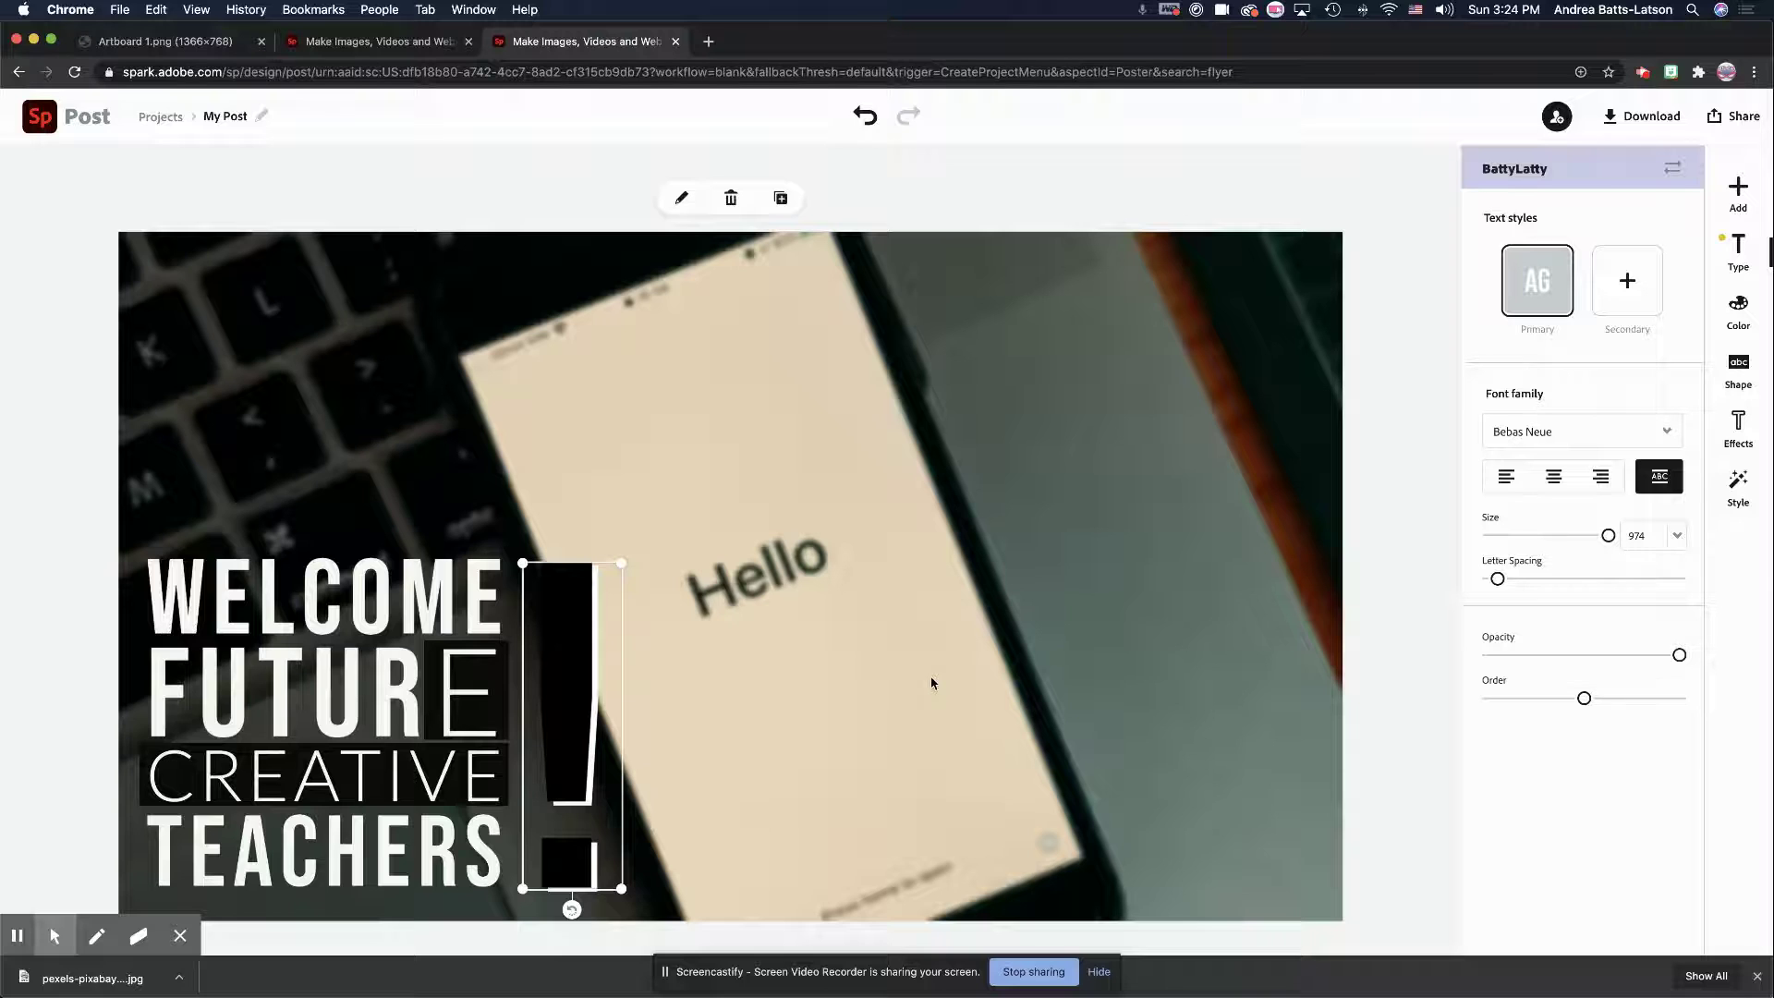
left_click(1083, 489)
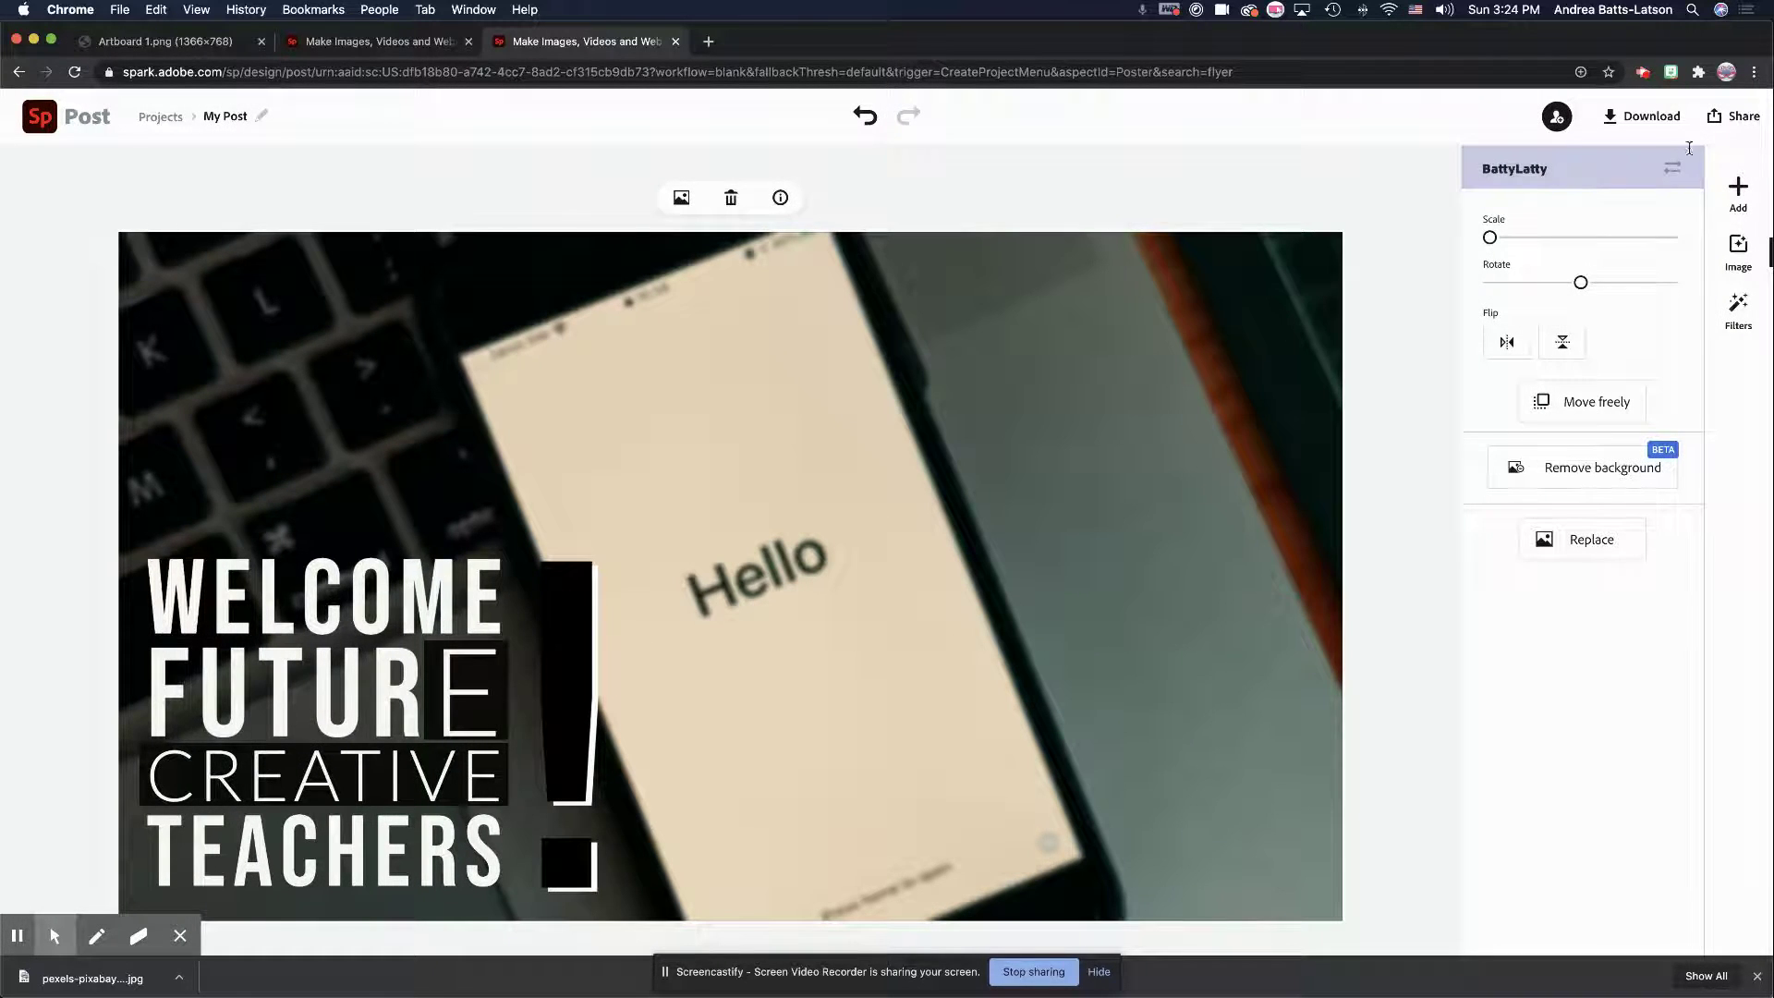
Step: Search the icon library for "art" and add the solid black easel icon to the design
left_click(1739, 191)
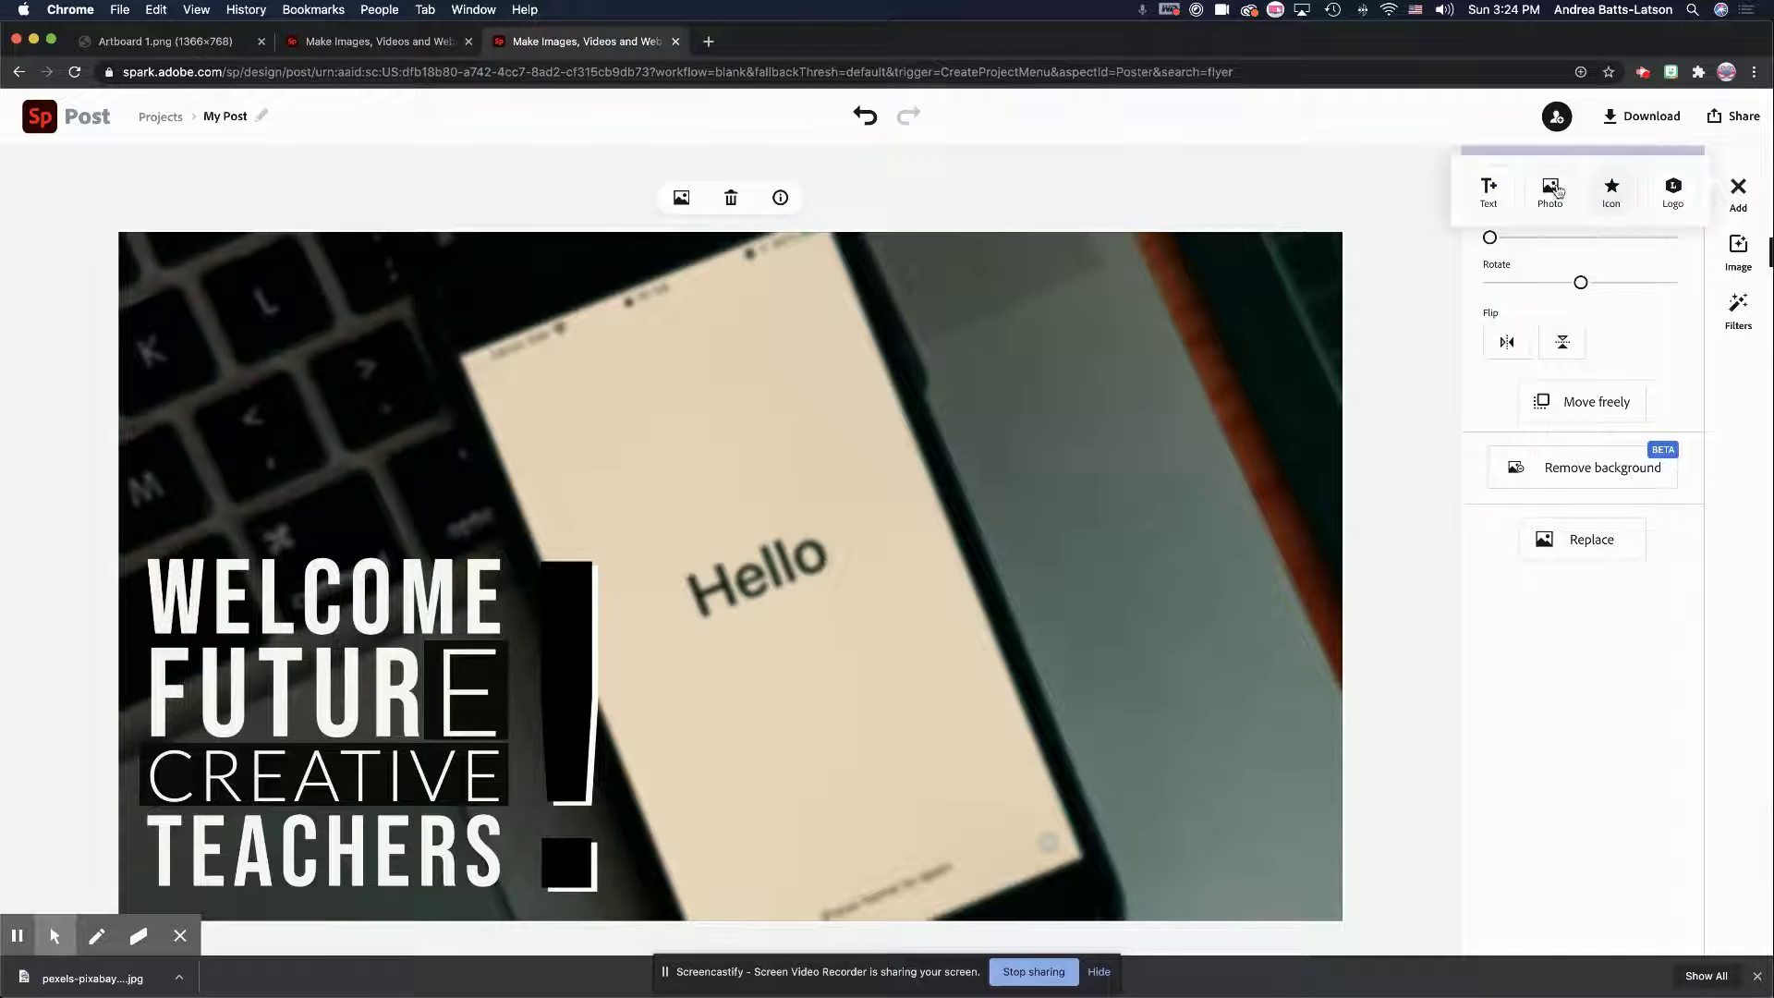
left_click(1611, 194)
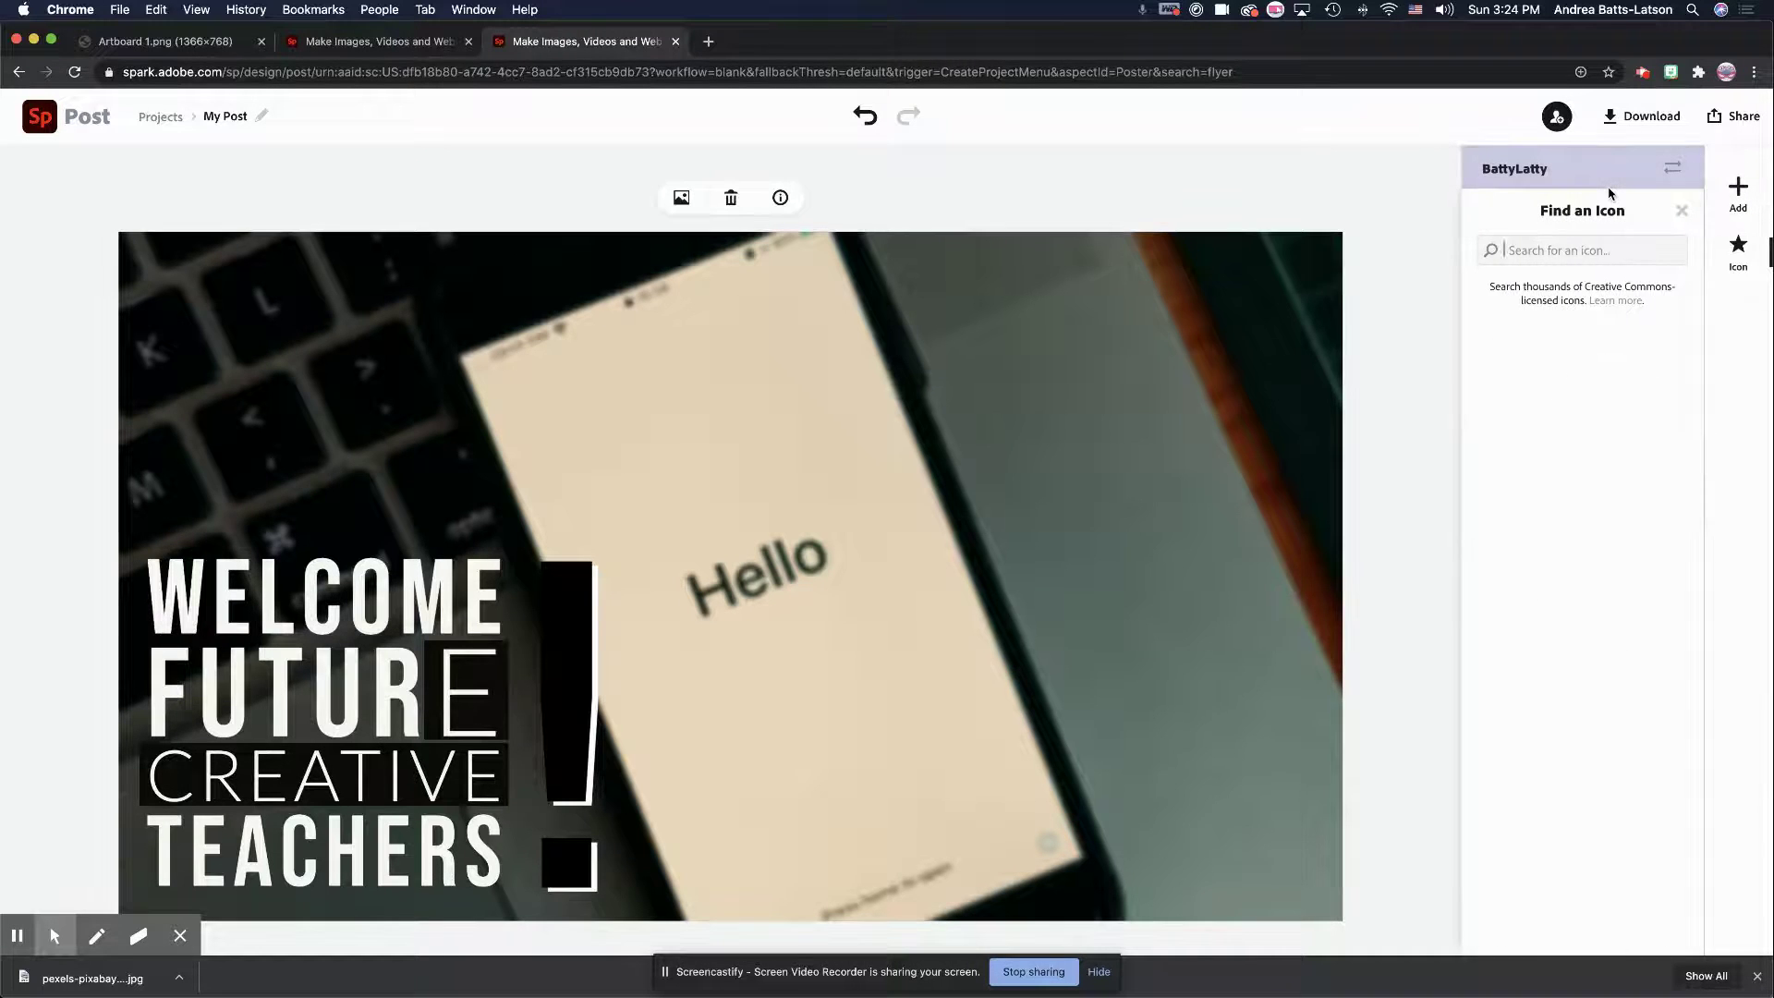
double_click(1492, 247)
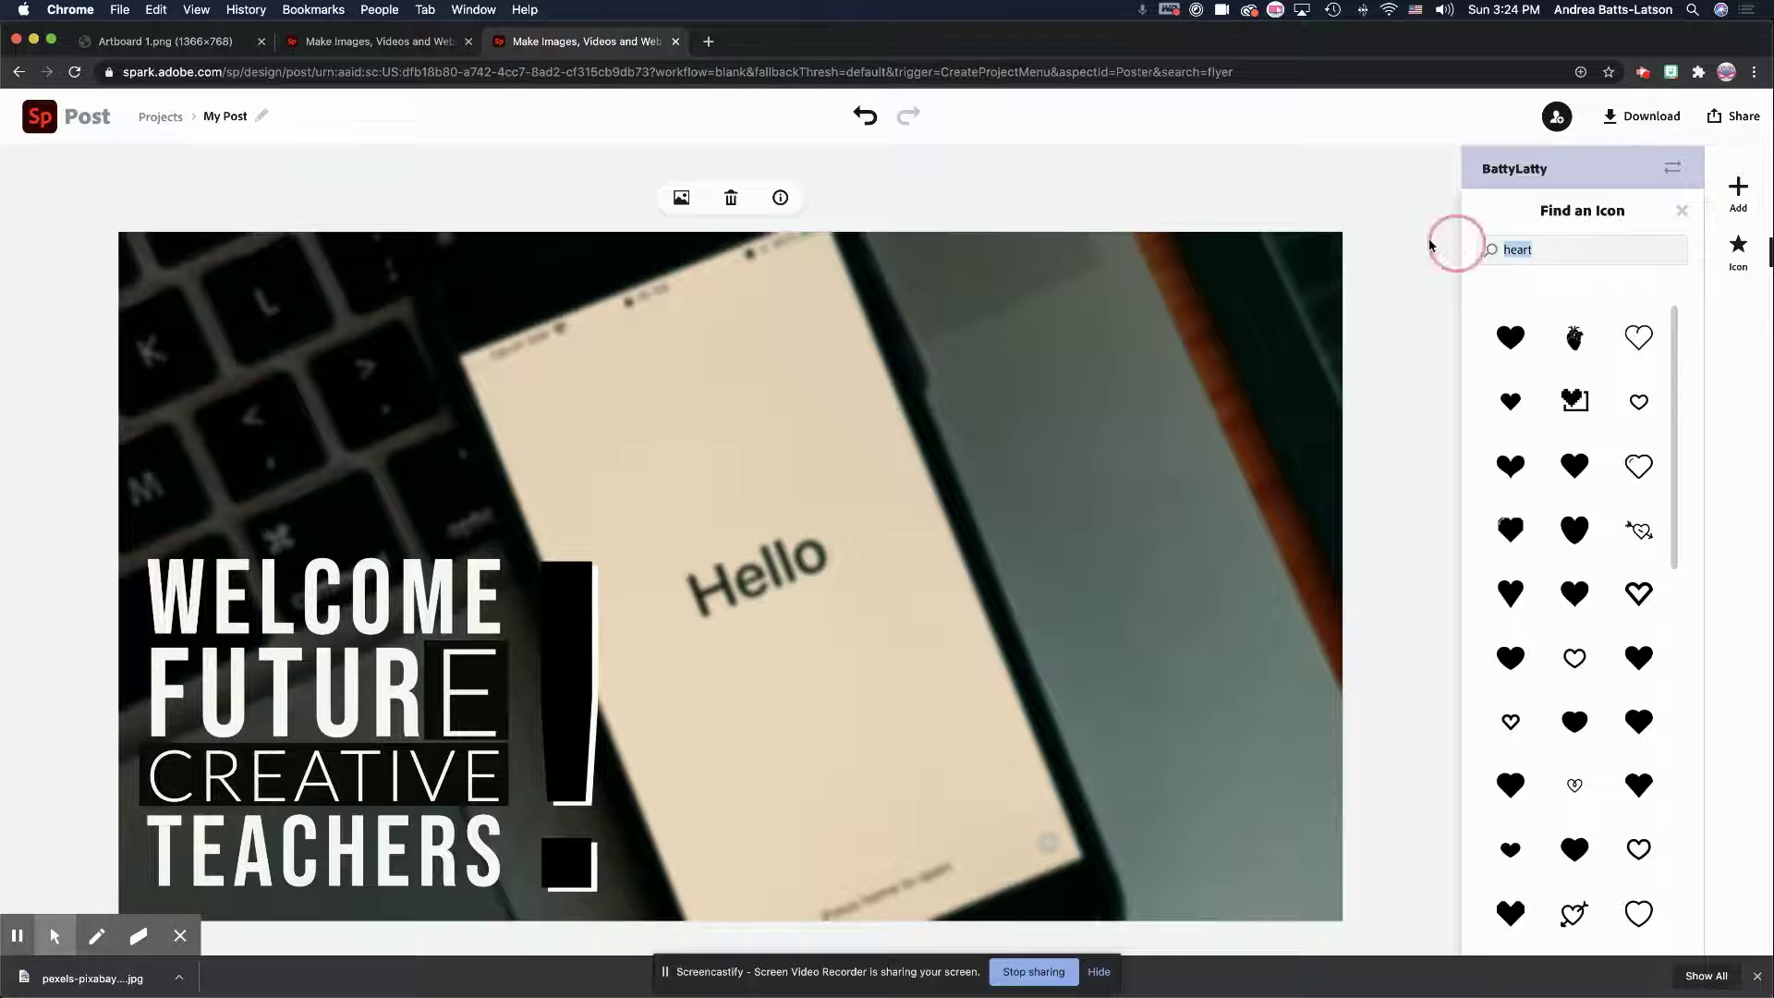
type("art")
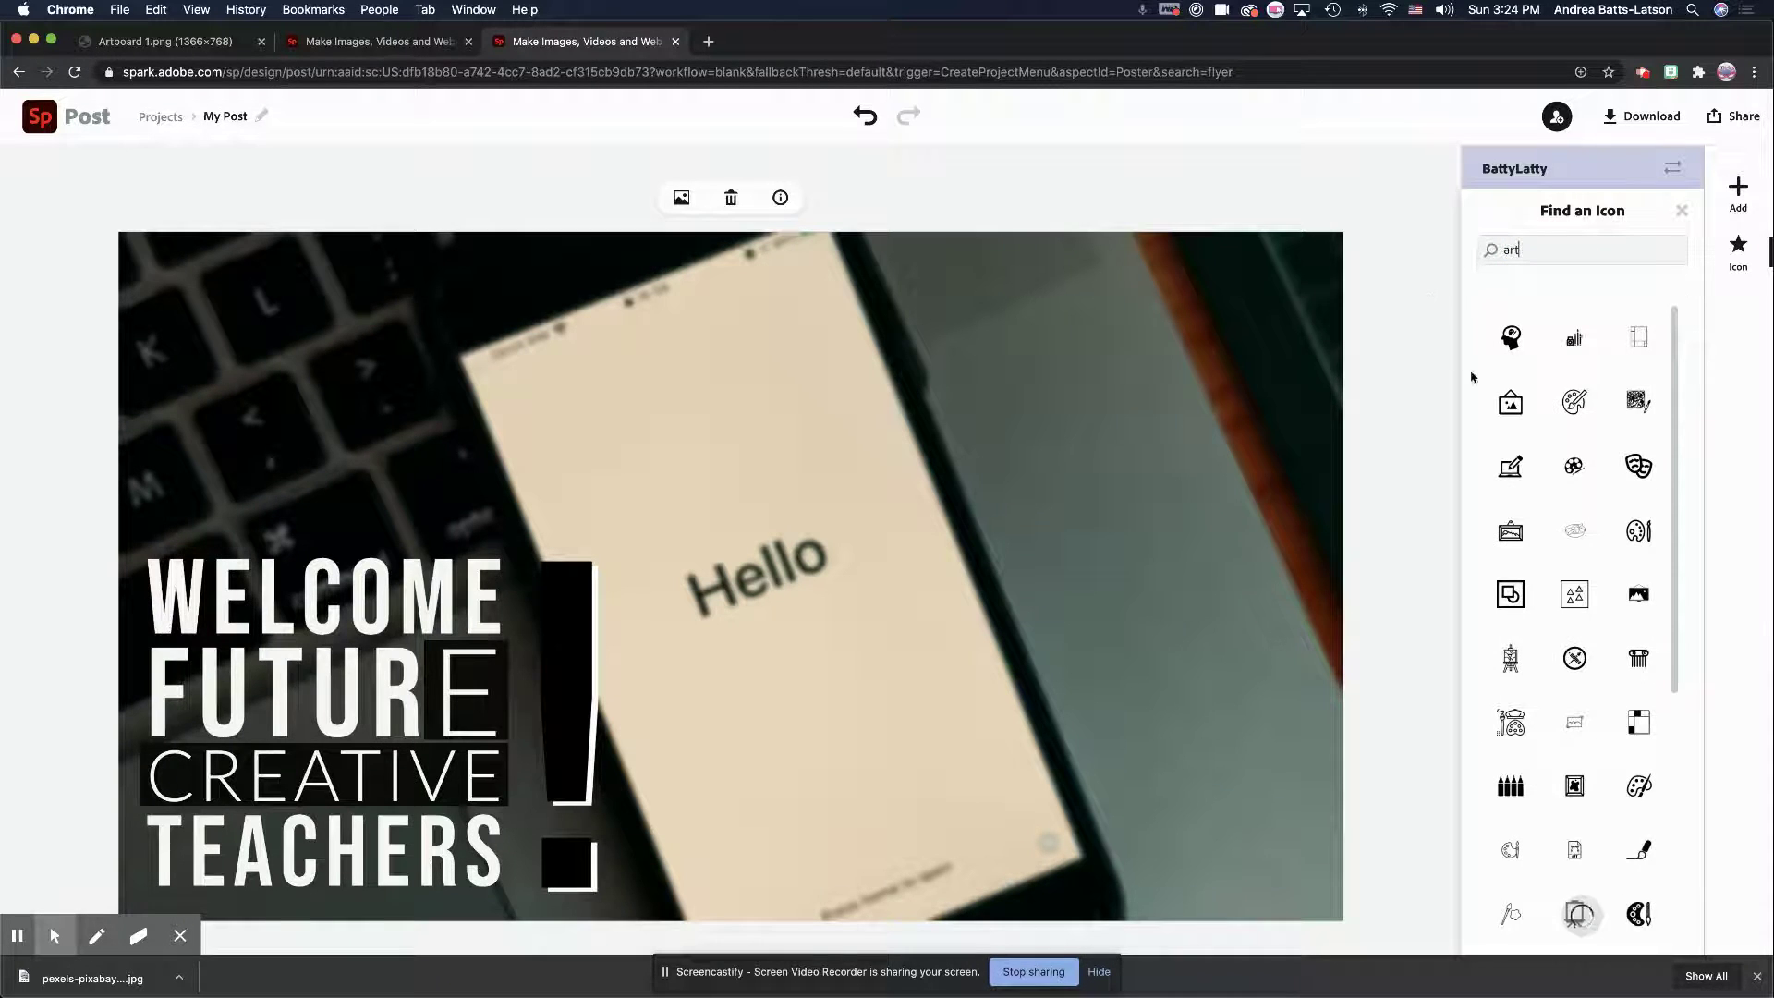
scroll(1535, 404, "down", 2)
scroll(1535, 403, "down", 5)
scroll(1535, 404, "down", 4)
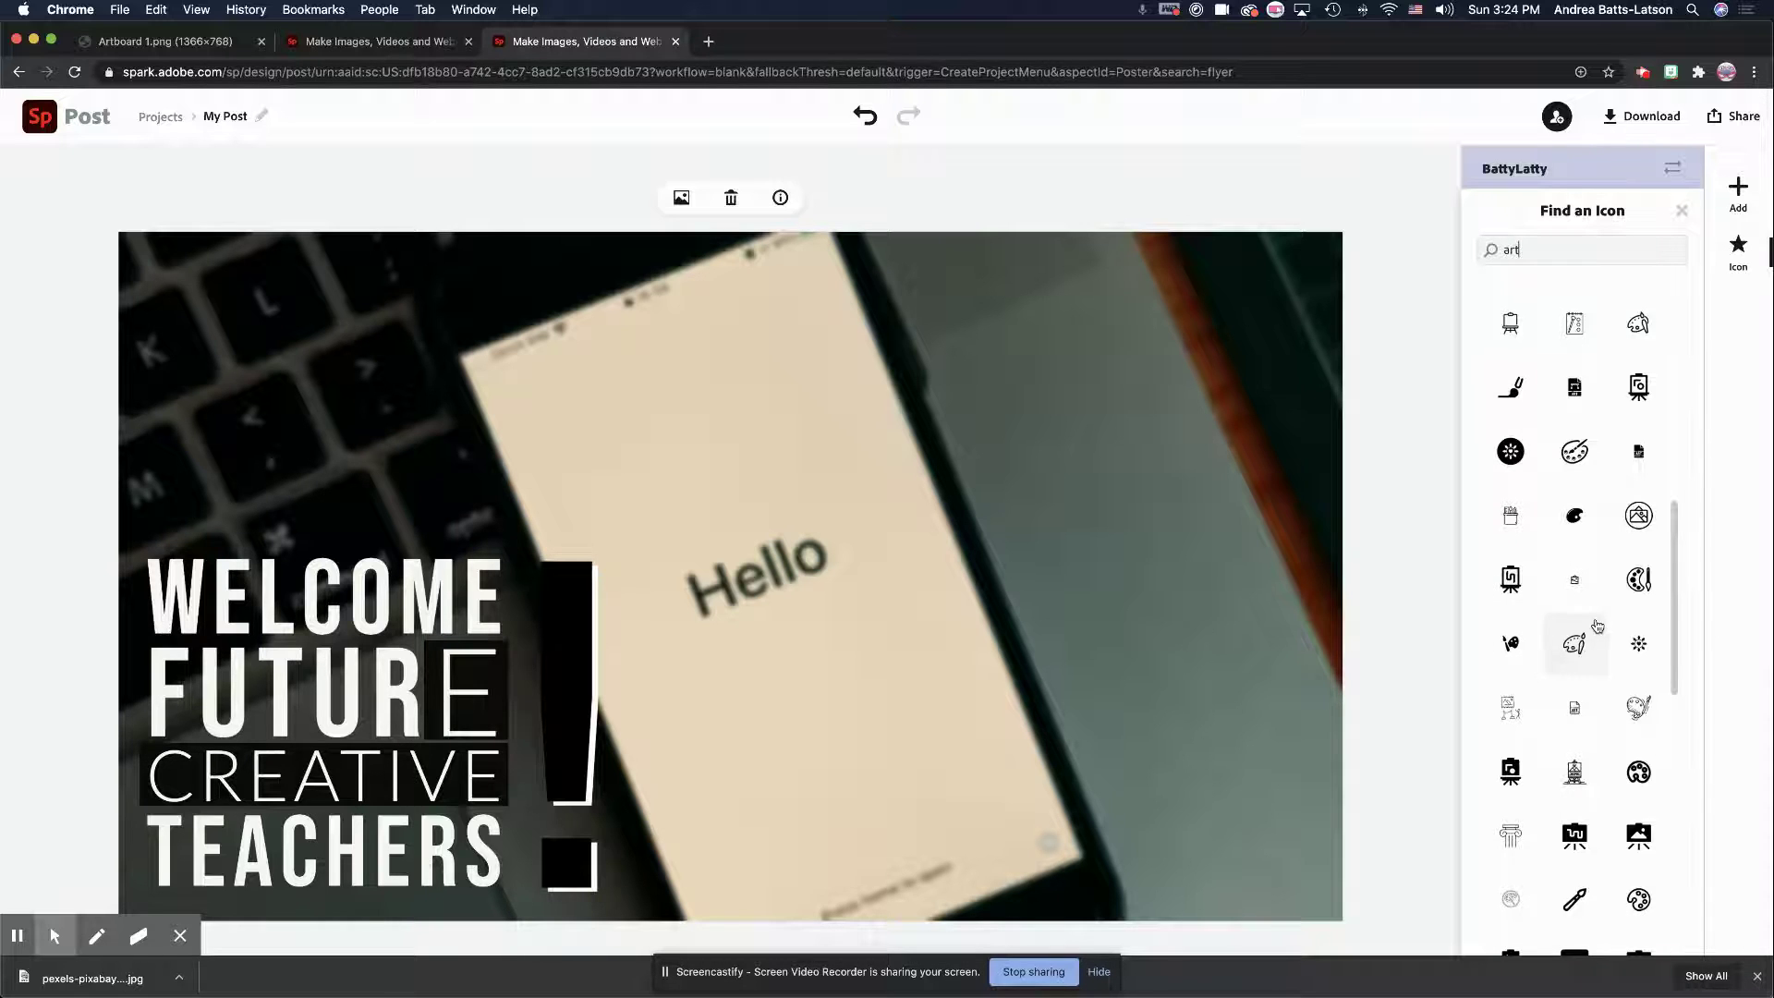
left_click(1511, 783)
Step: Shrink the easel icon and place it in the lower right corner of the photo, level with the bottom of the welcome text
left_click_drag(1169, 512, 1149, 634)
left_click_drag(1331, 910, 1270, 846)
left_click_drag(1158, 626, 1180, 654)
left_click_drag(1026, 510, 1119, 633)
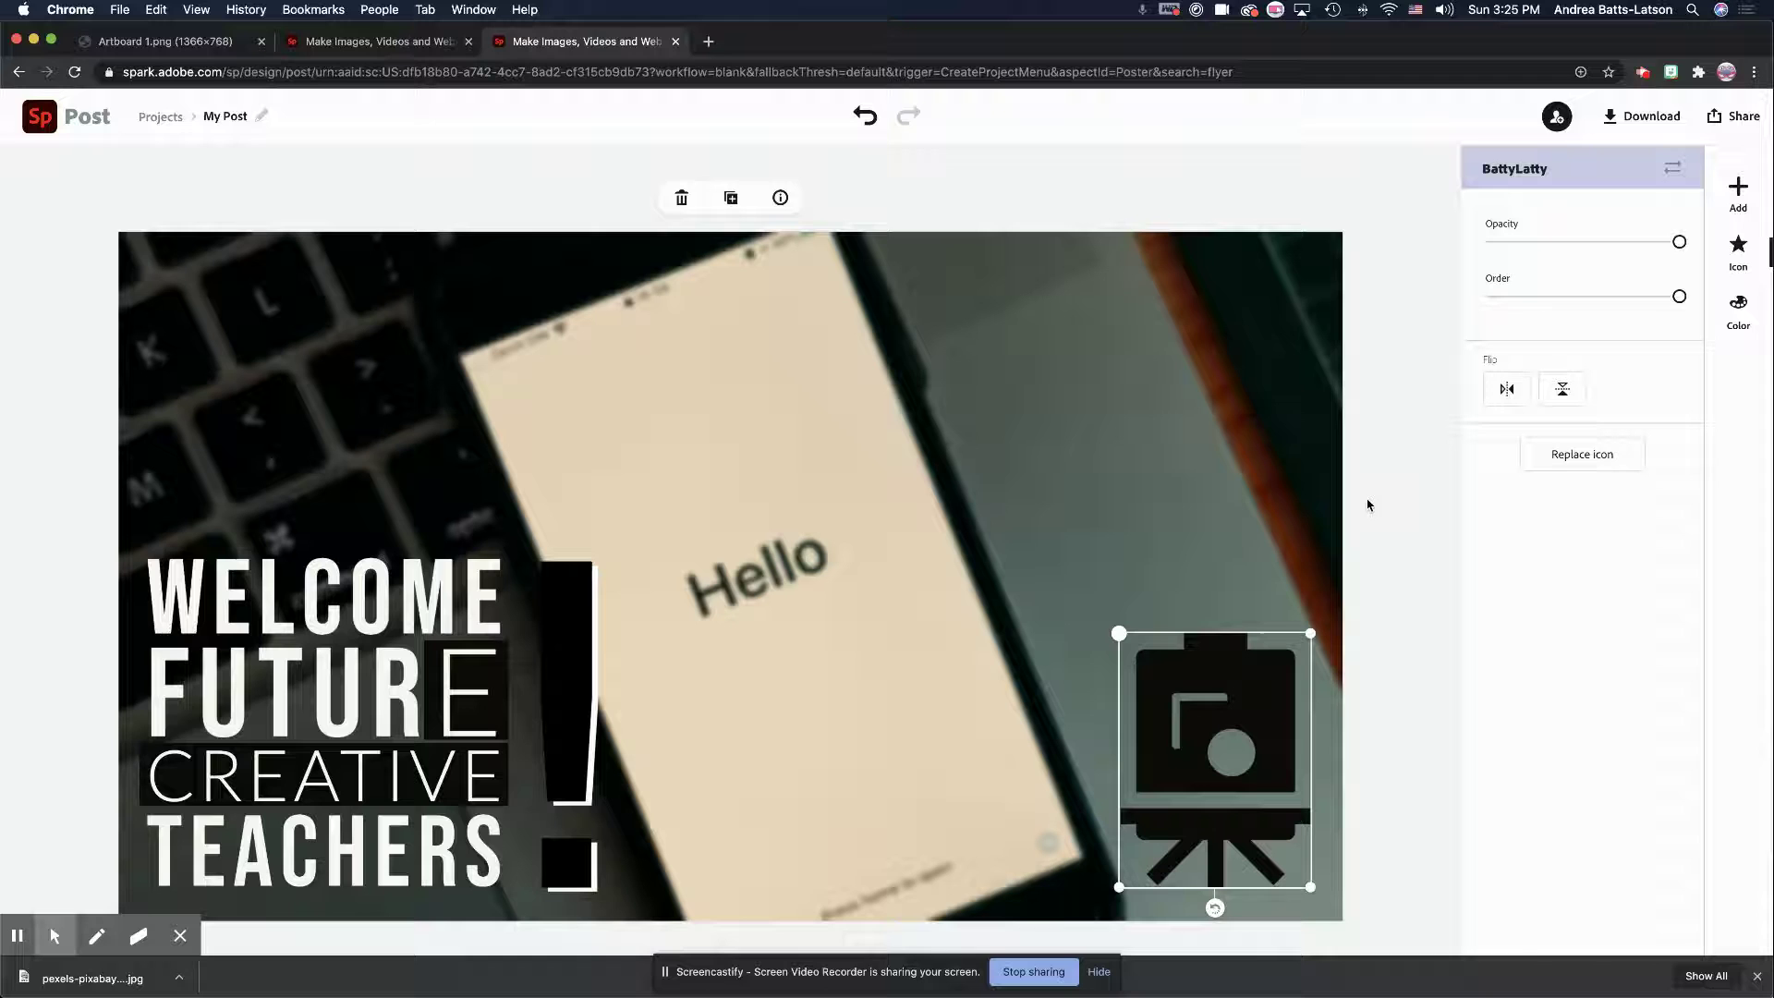
Step: Recolor the easel icon with the off-white suggested color
left_click(1751, 201)
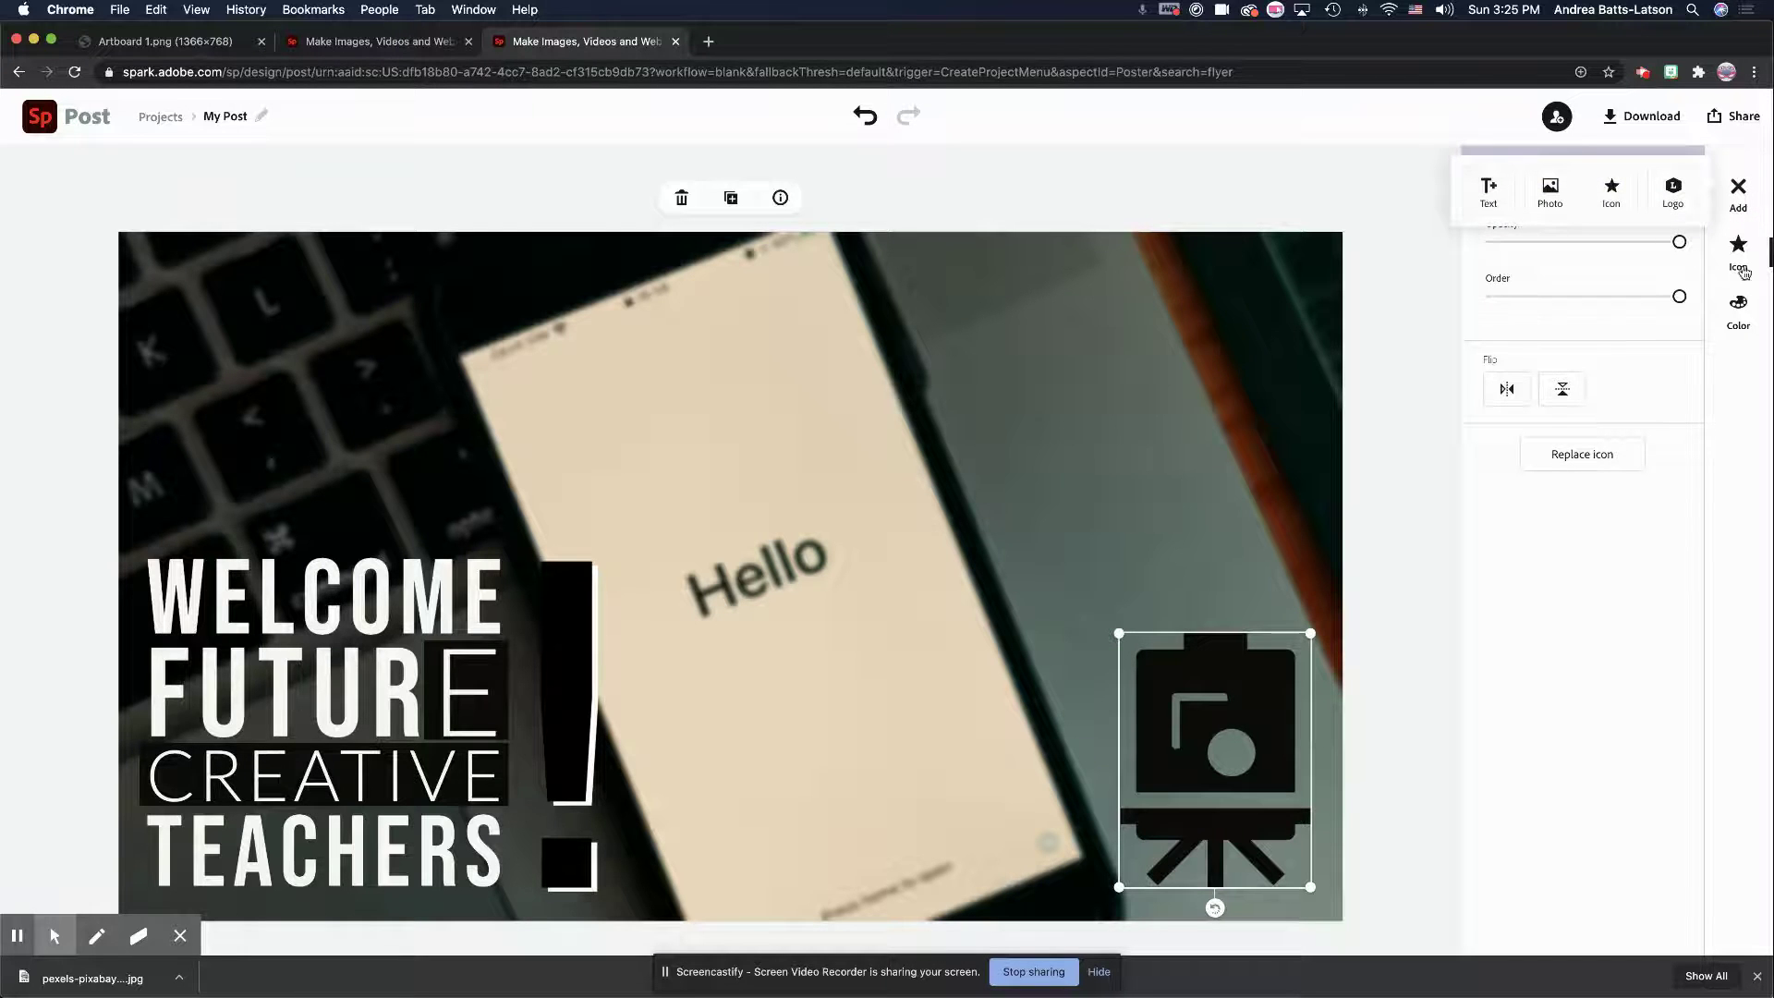
left_click(1738, 309)
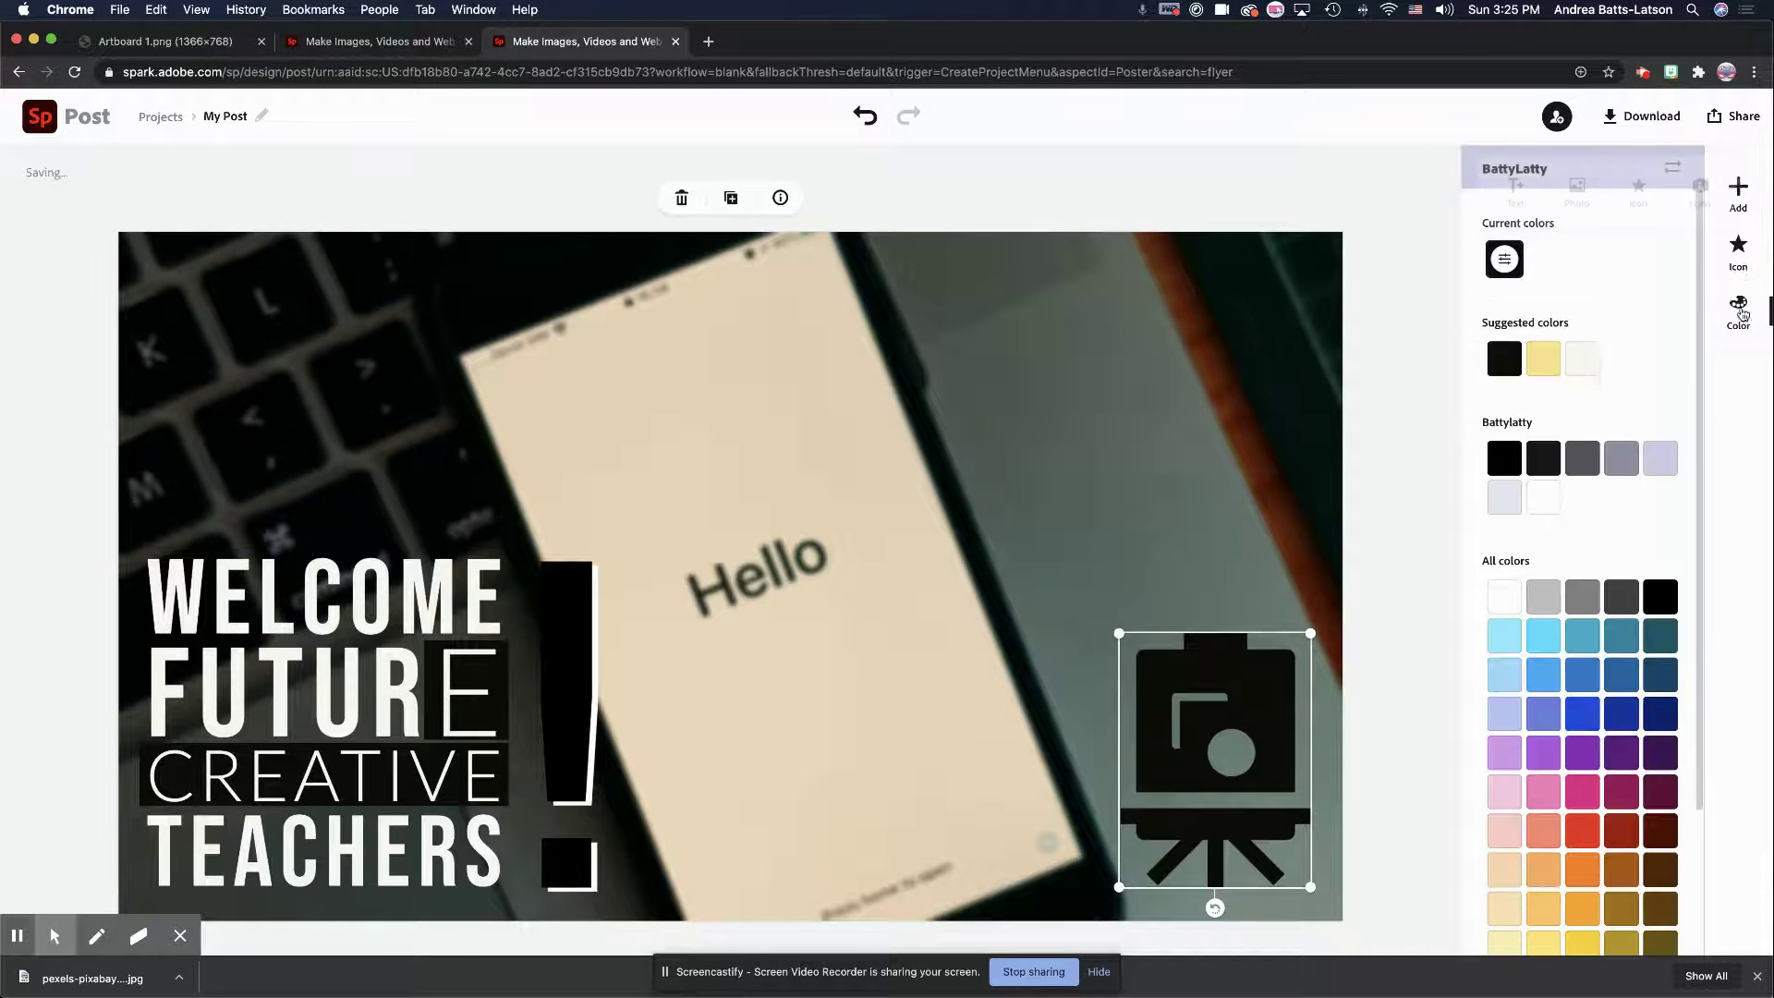
left_click(1583, 363)
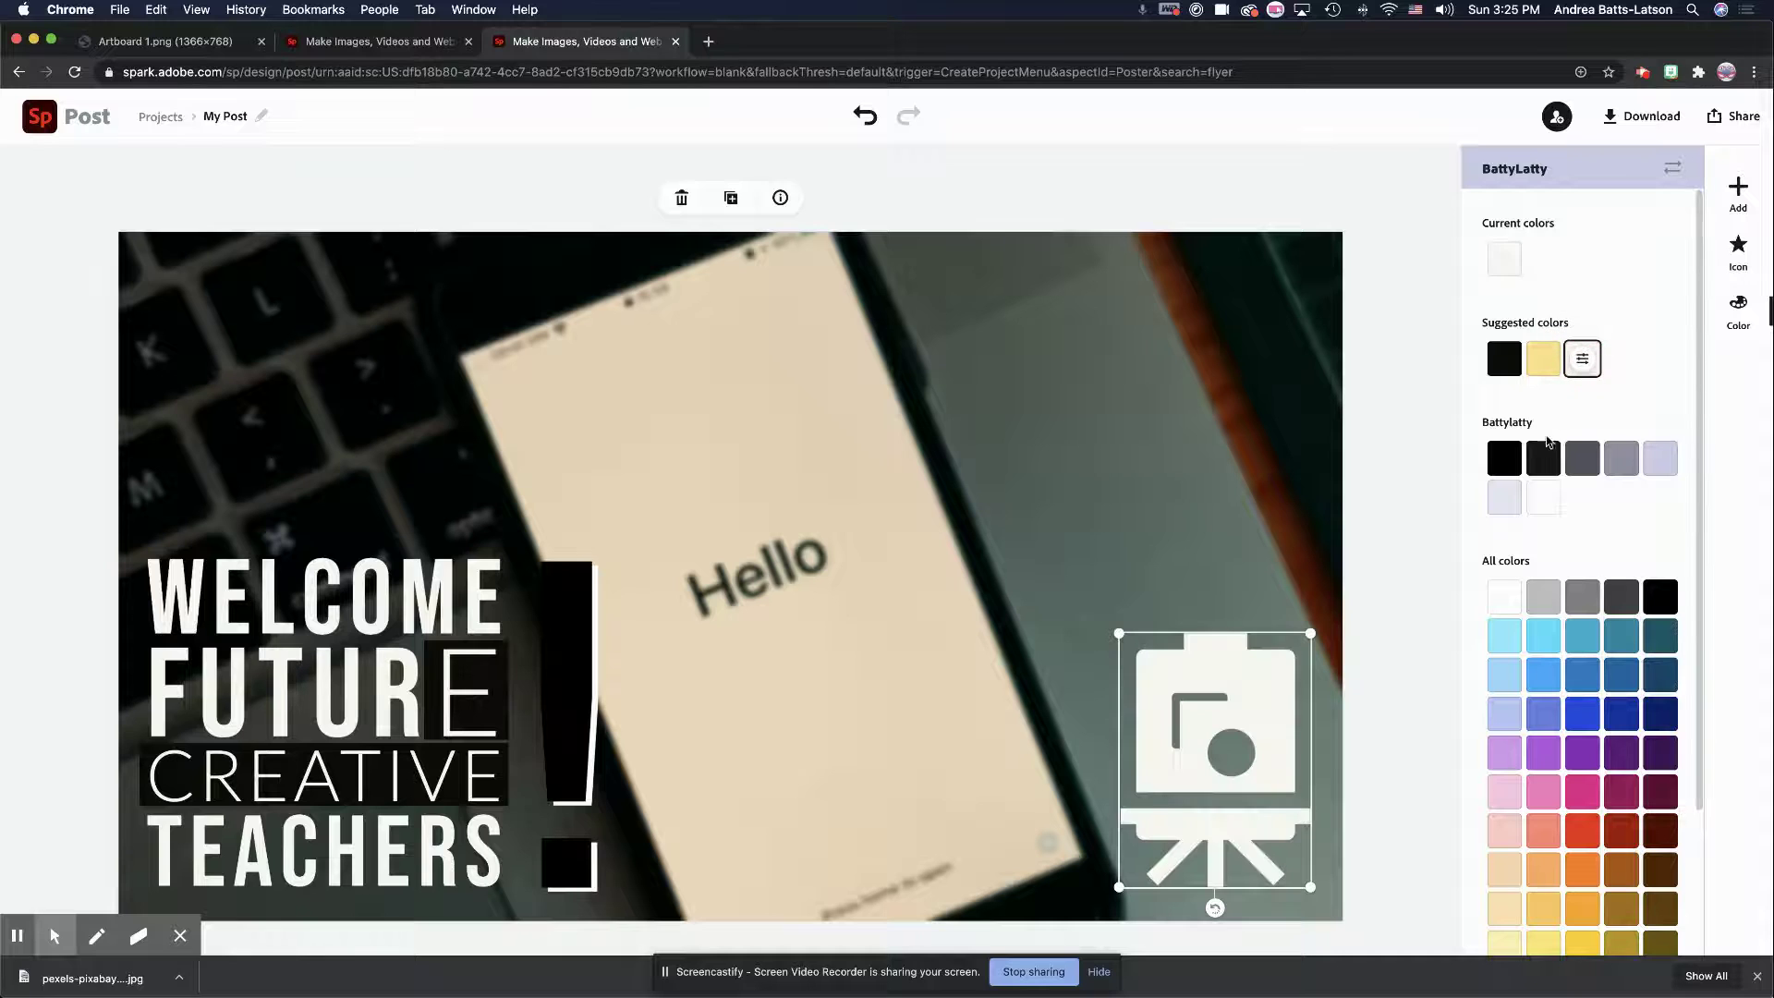
Step: Open the welcome text's current color and select its hex code
left_click(594, 757)
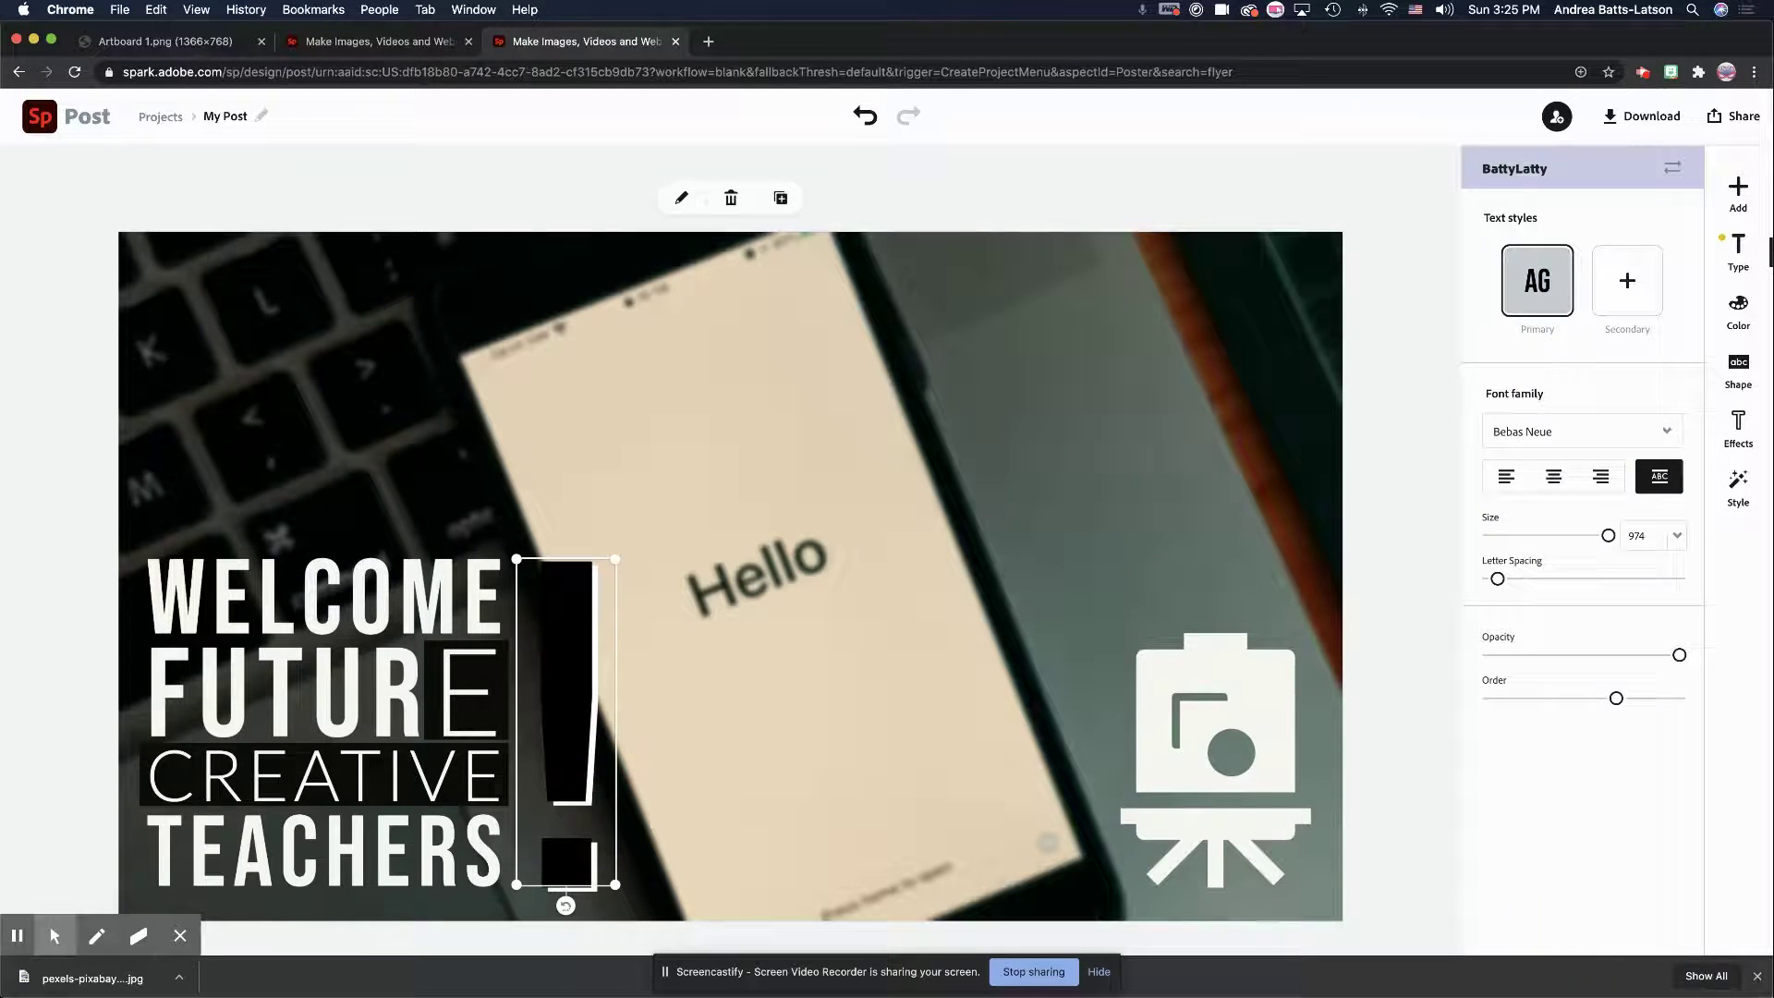
left_click(1737, 309)
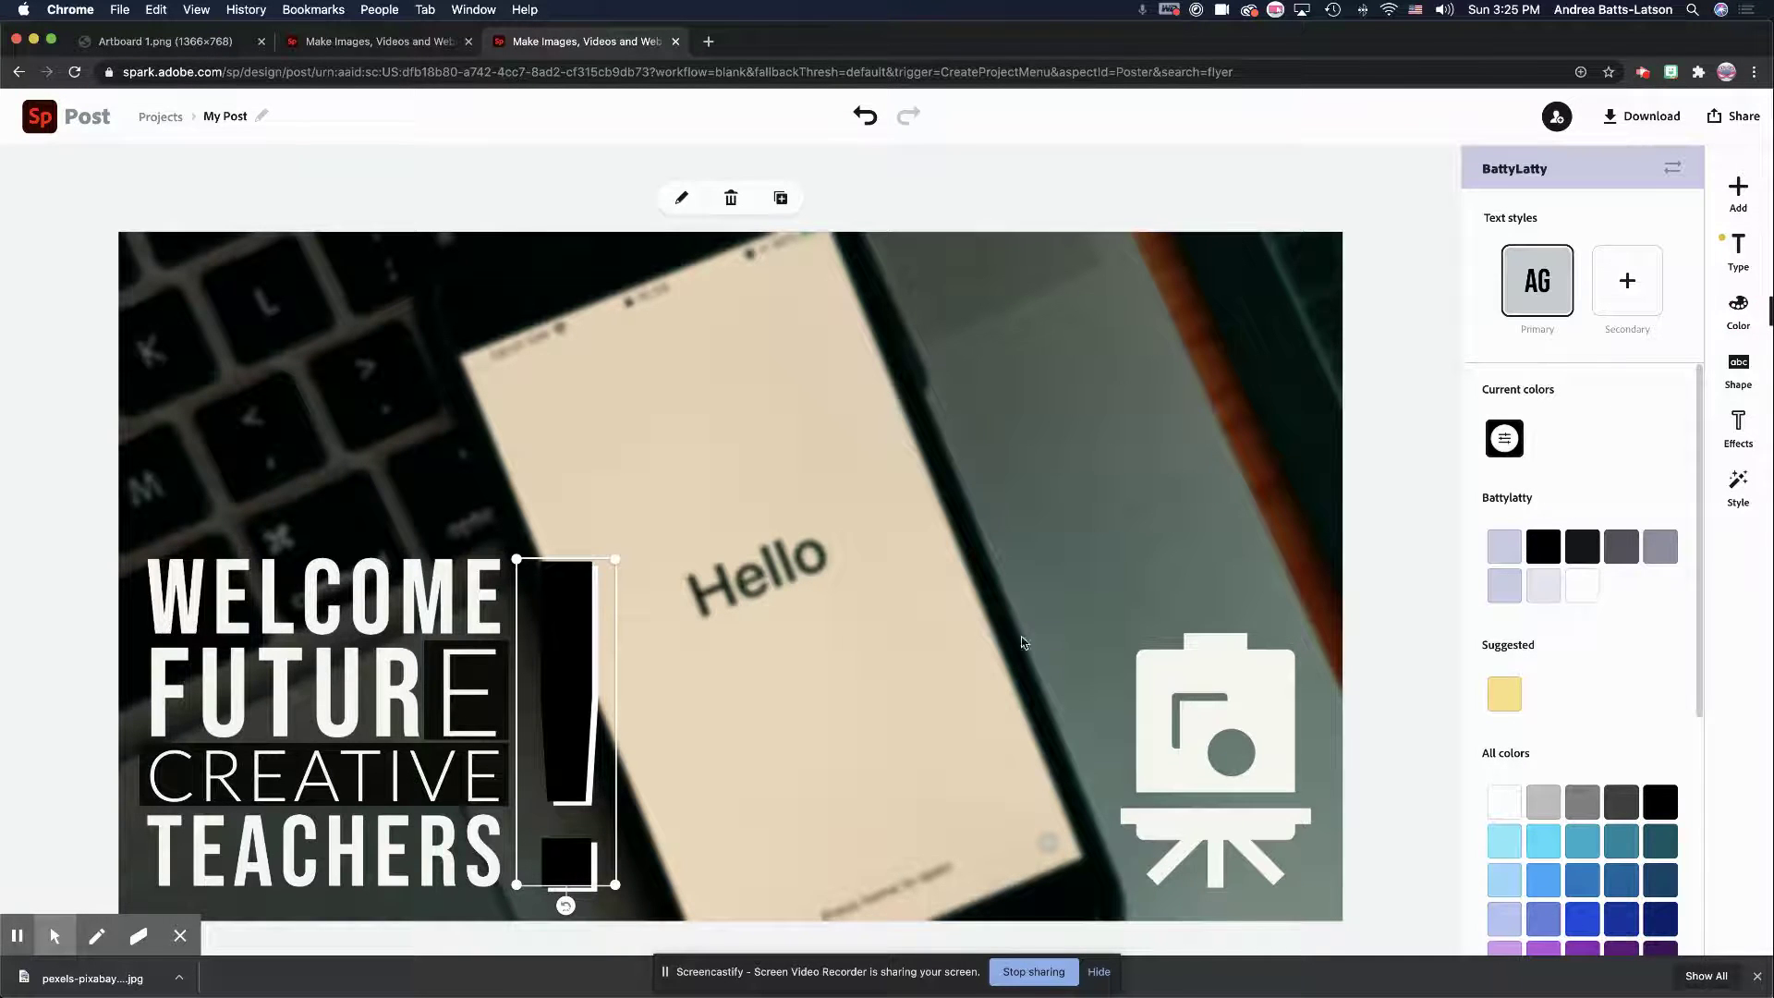
left_click(374, 596)
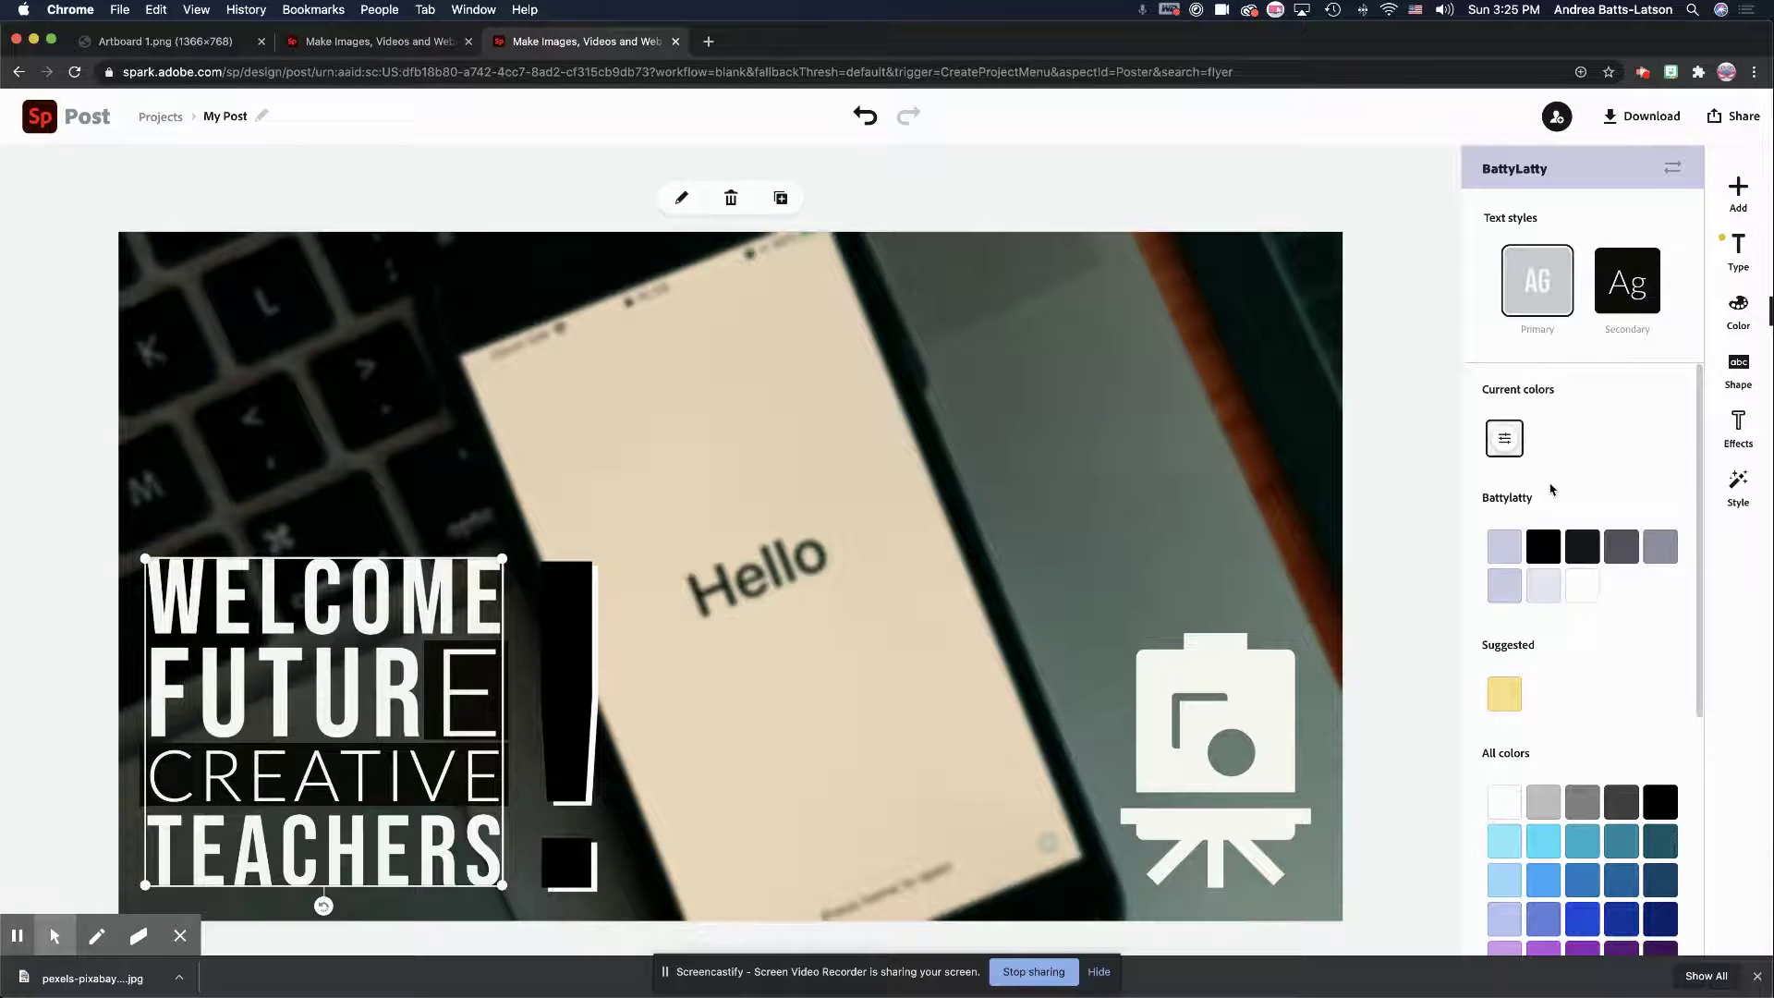
left_click(1506, 440)
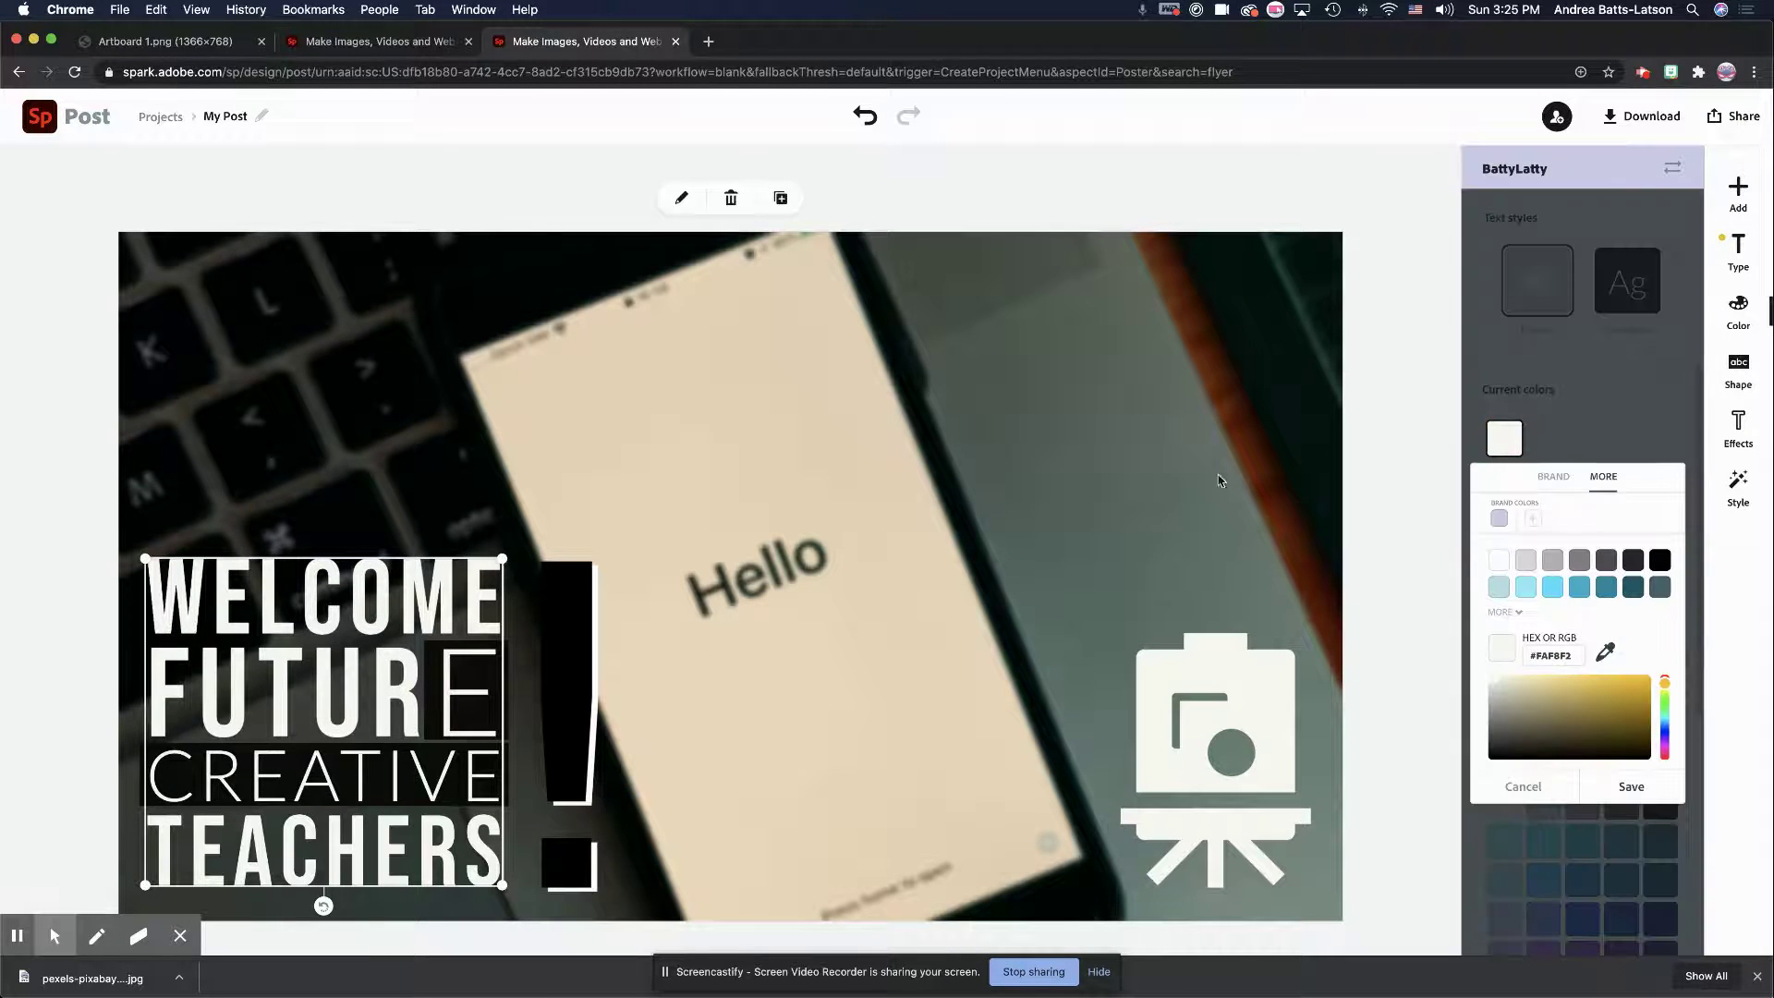
left_click(476, 582)
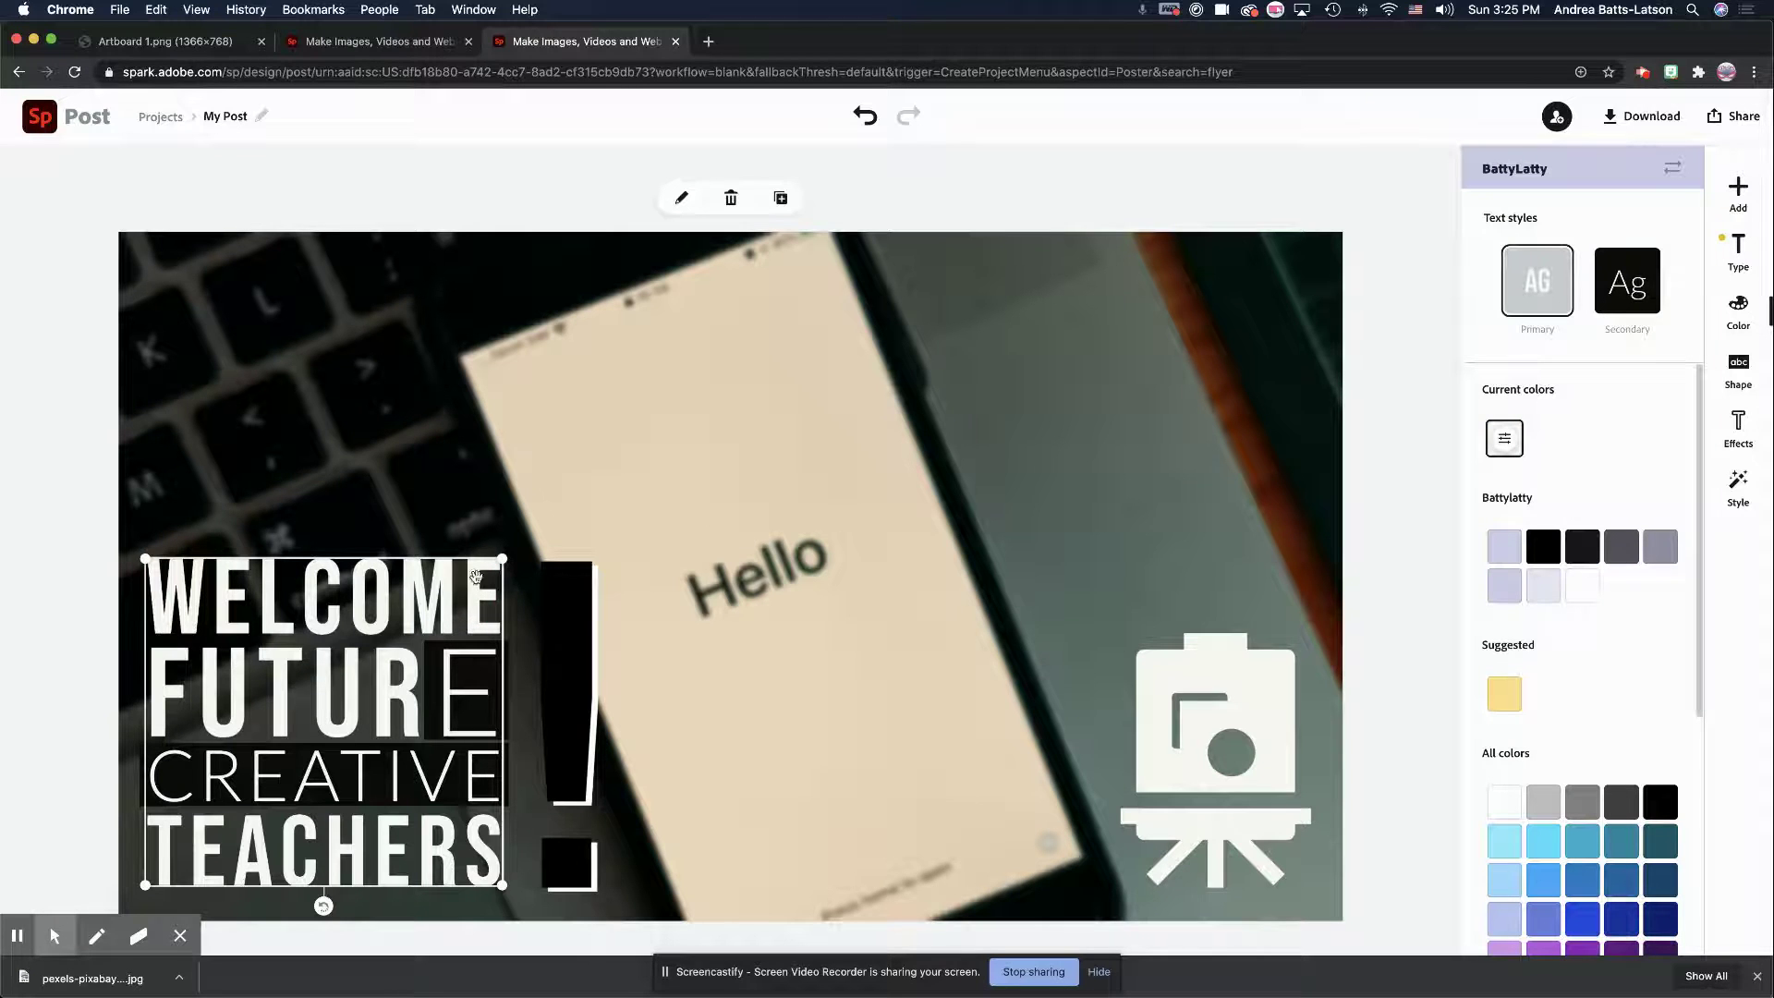
left_click(1506, 443)
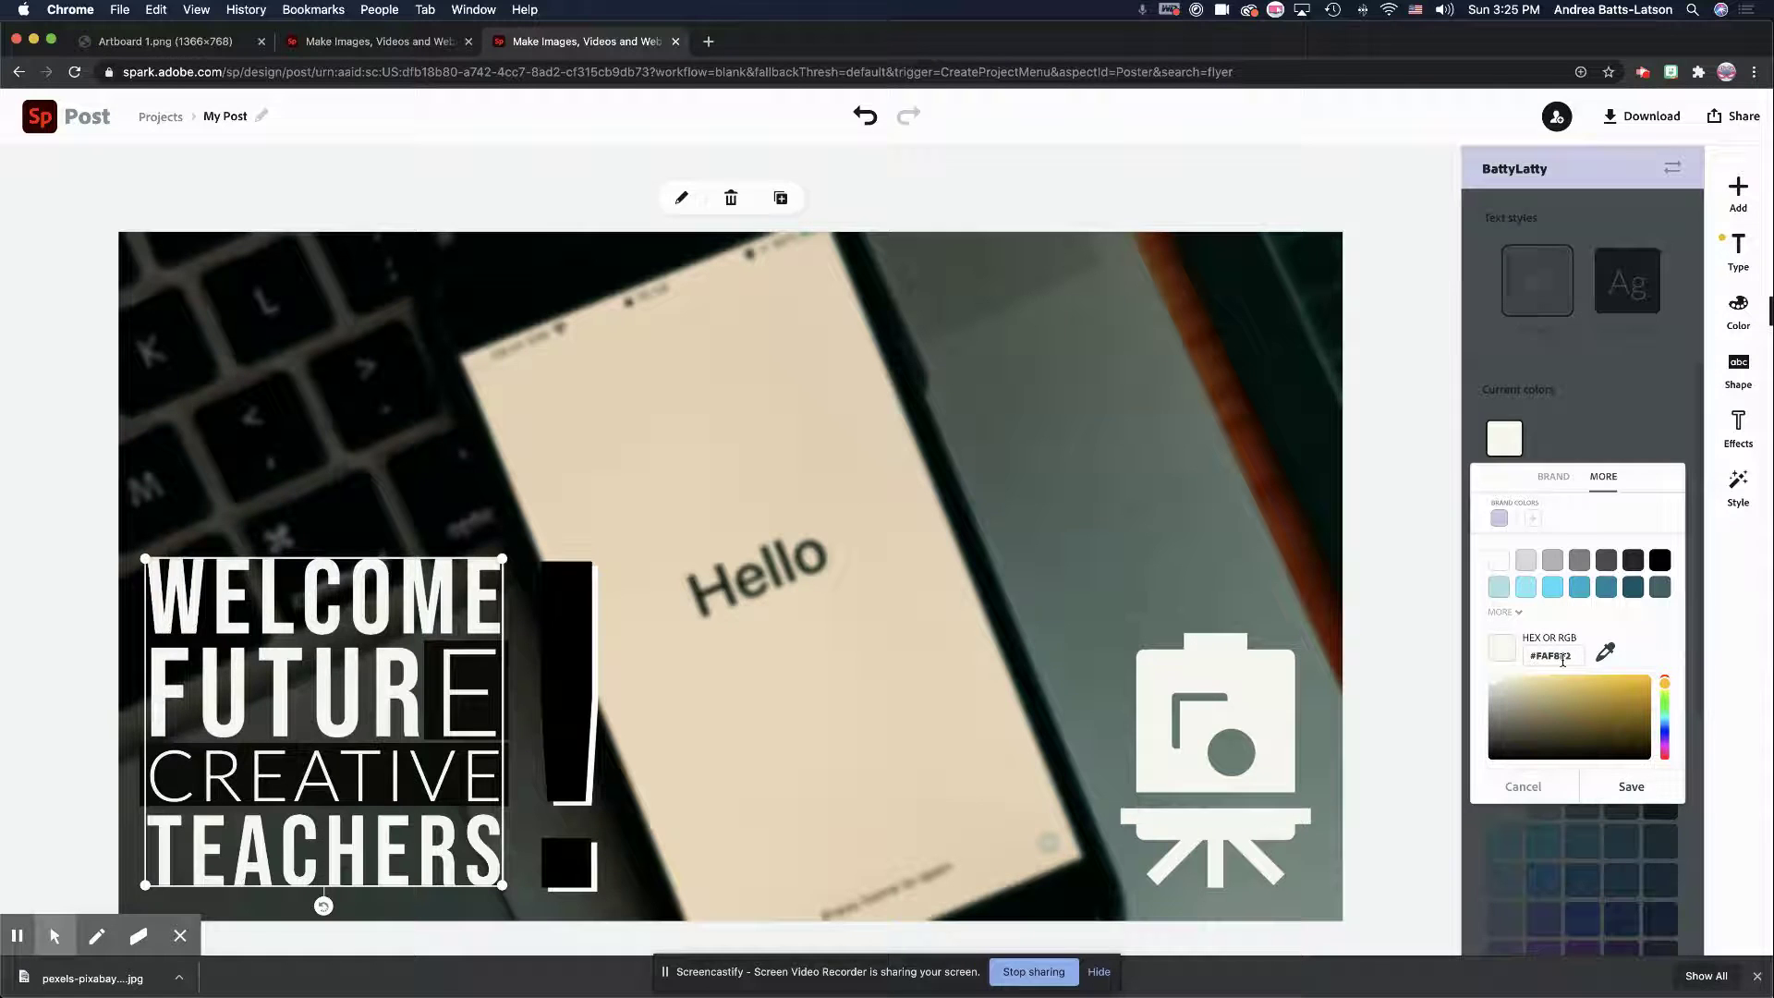
left_click_drag(1579, 656, 1497, 657)
Step: Select the white exclamation mark behind the black one and sample the welcome text's off-white FAF8F2 with the eyedropper as its color
left_click(596, 643)
left_click(595, 639)
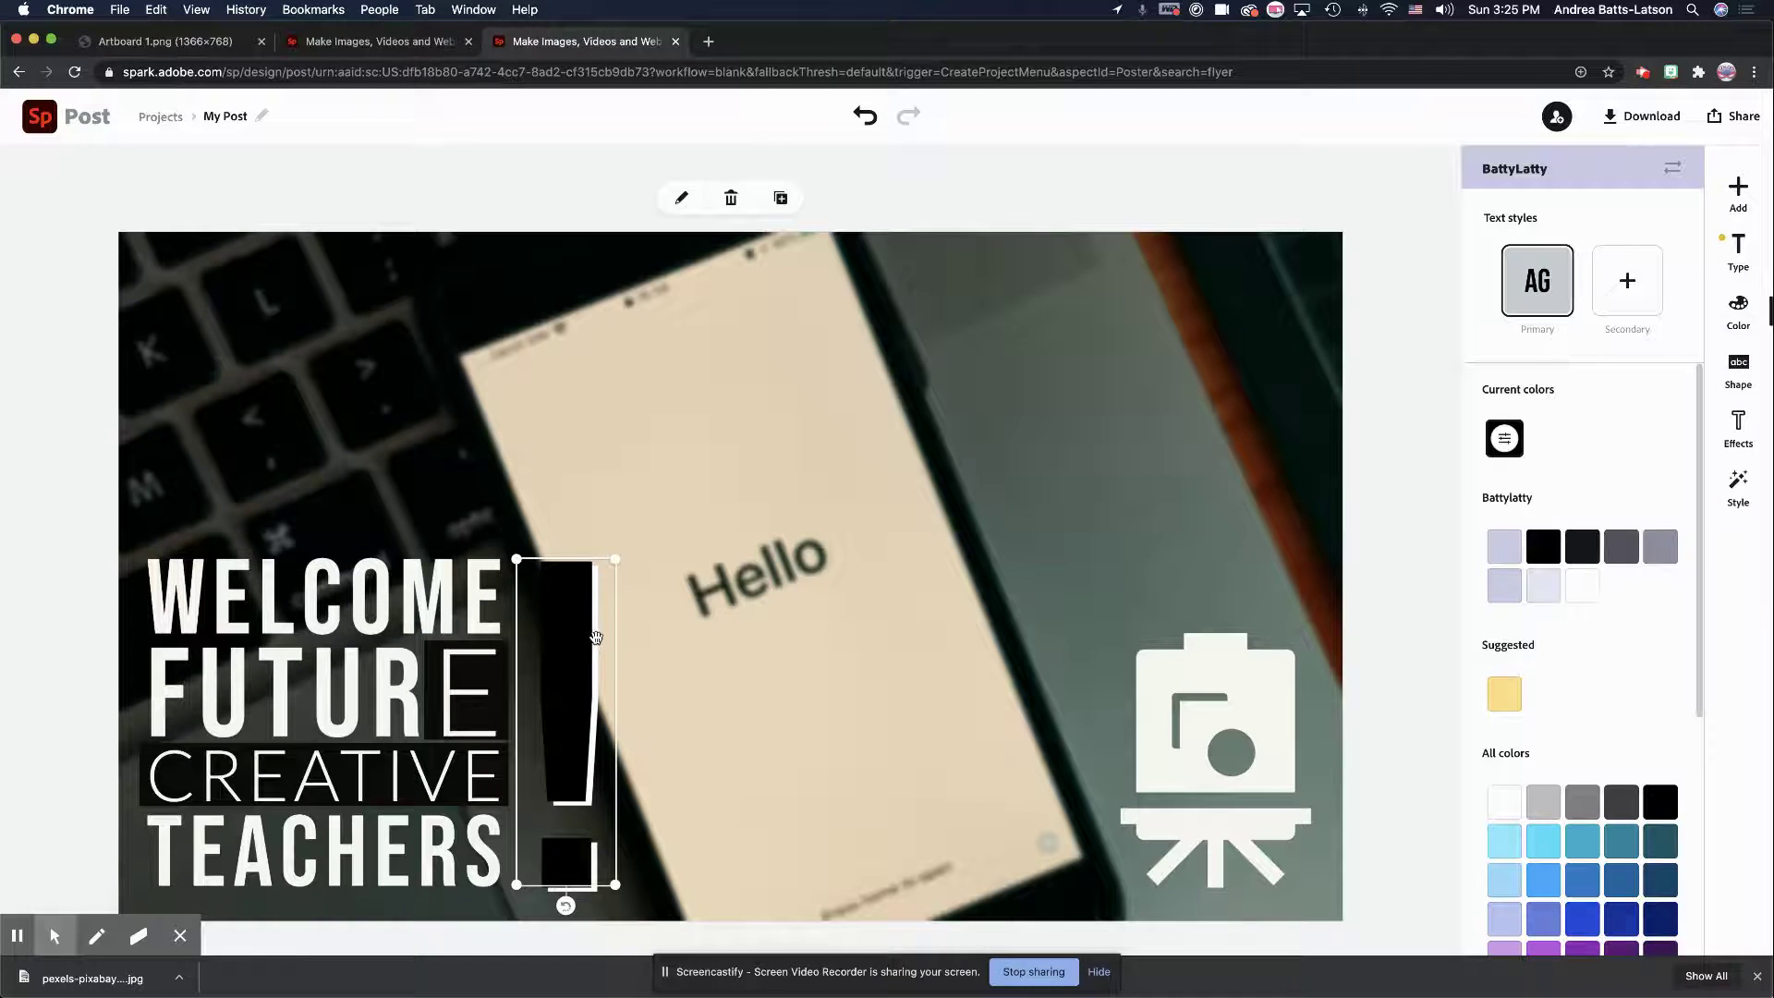
left_click(598, 637)
left_click(606, 638)
left_click(617, 640)
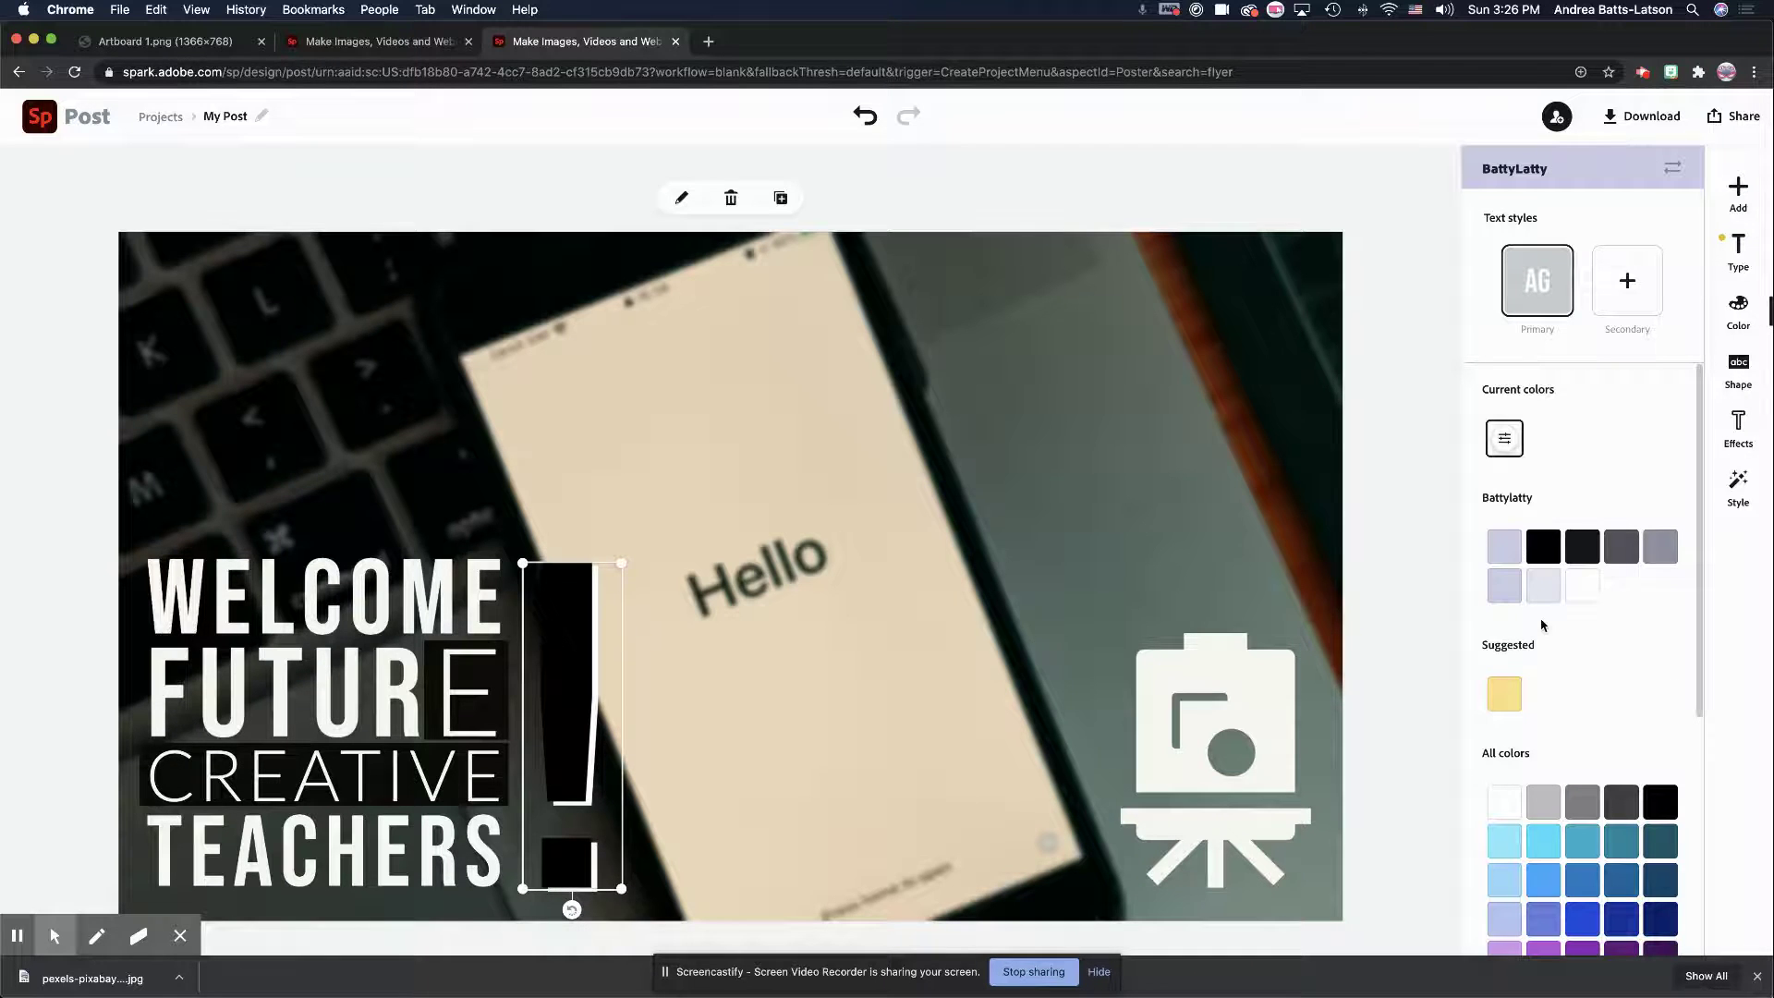
left_click(1512, 444)
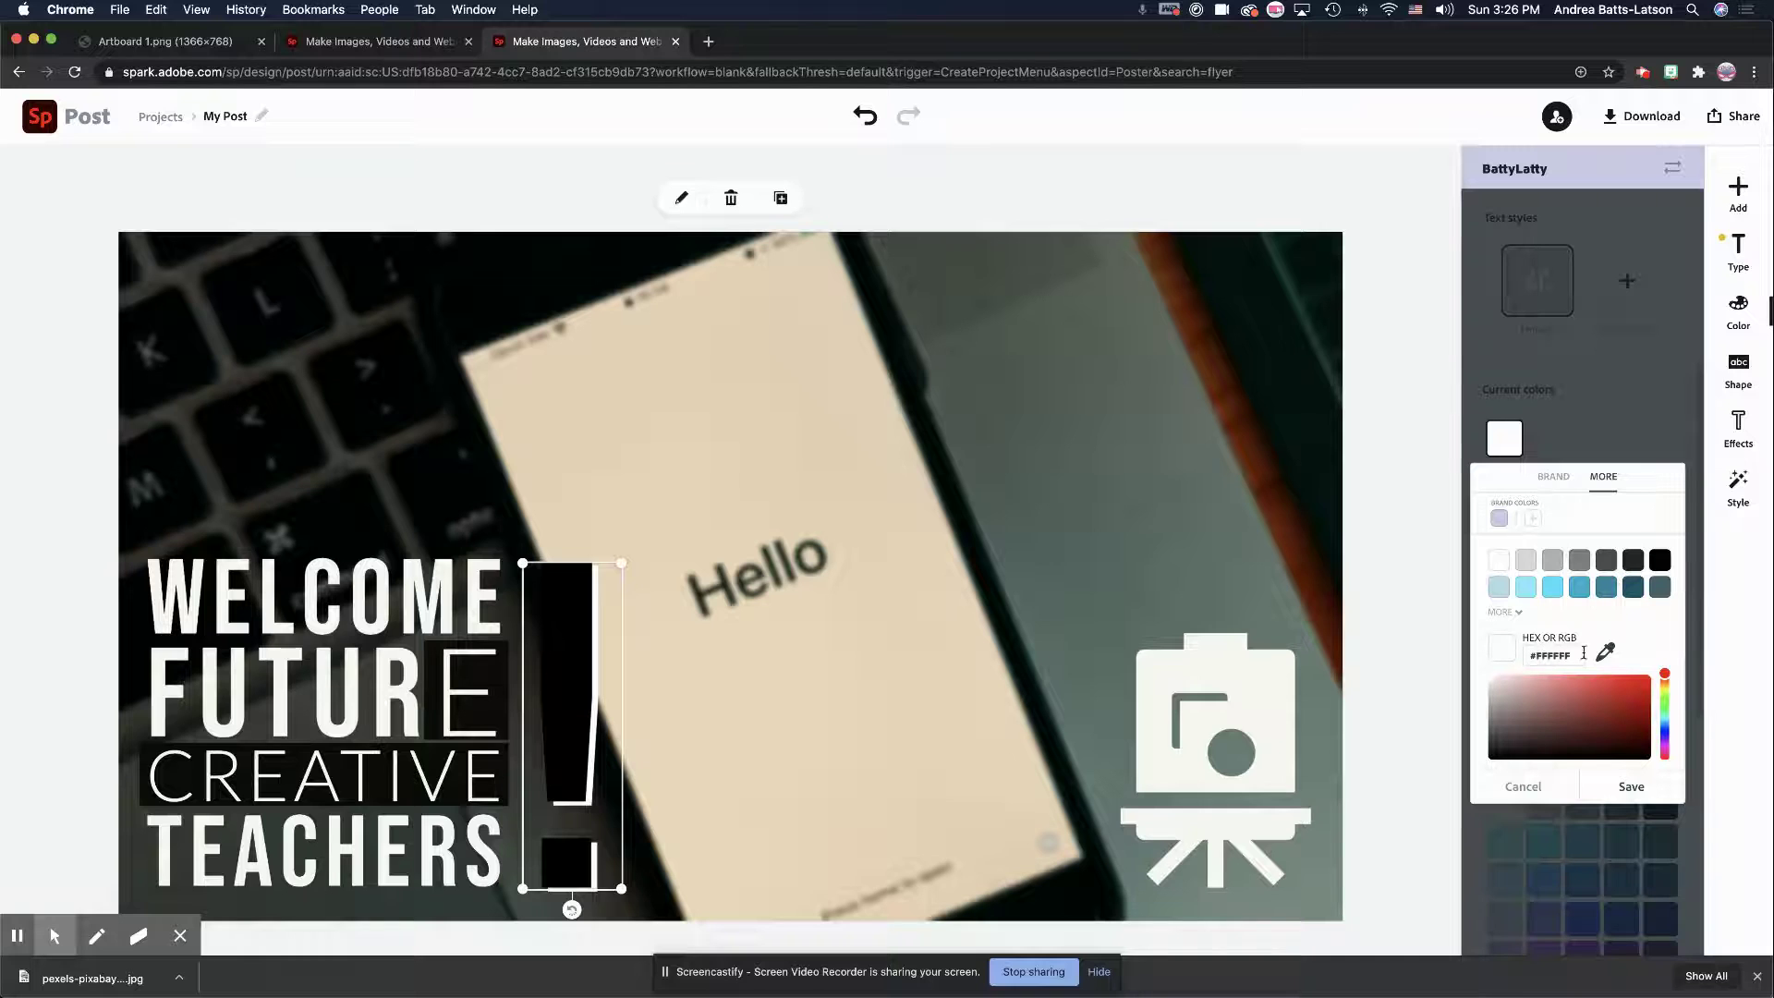
left_click(1498, 653)
type("#FFFFFF")
left_click(1500, 648)
left_click(1606, 656)
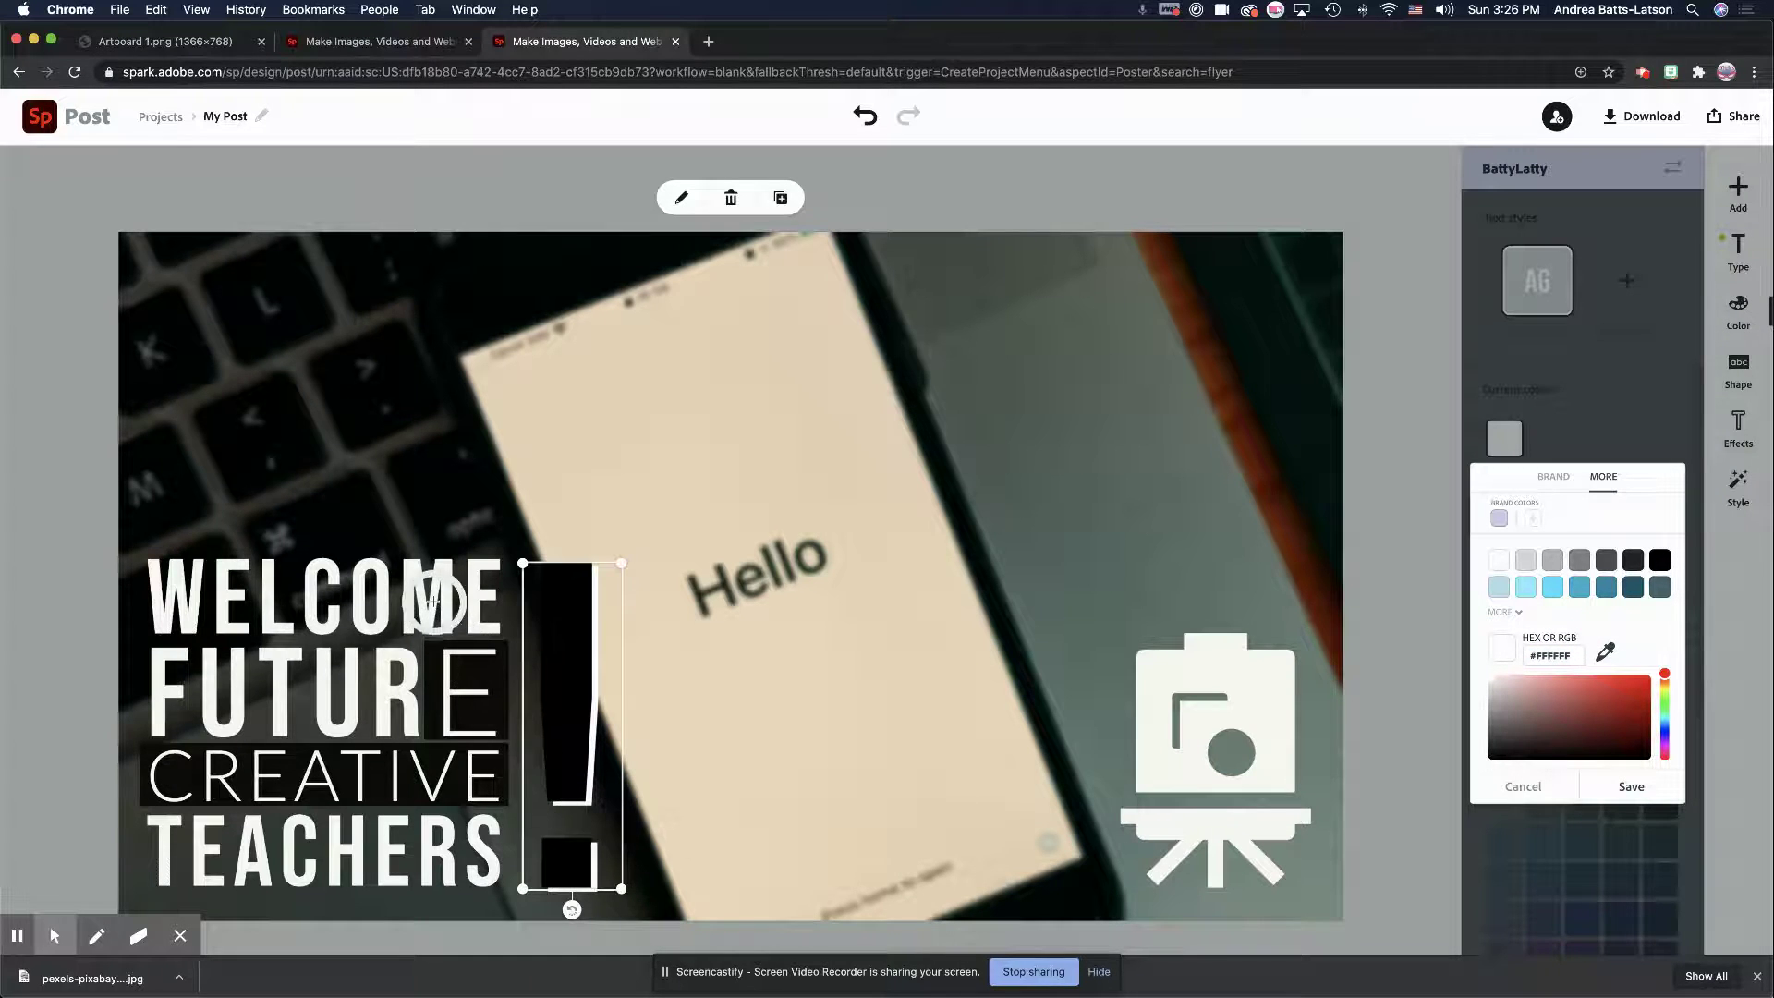
left_click(435, 594)
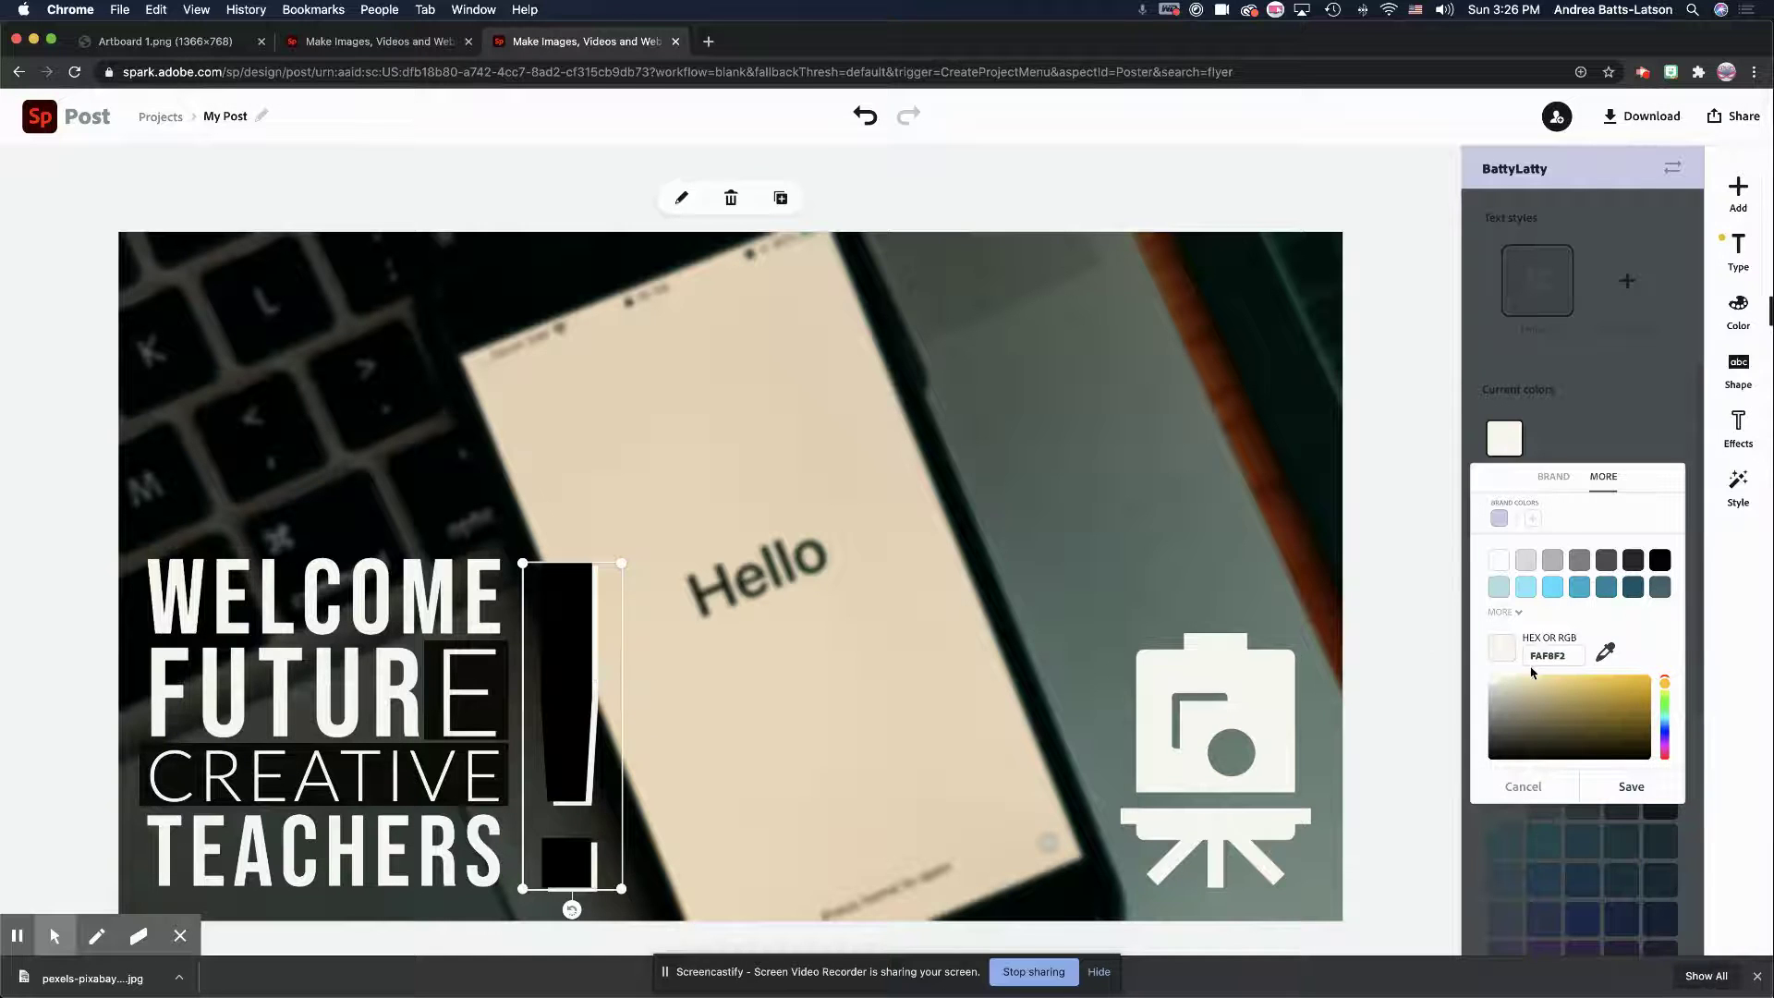
left_click(1261, 663)
Step: Select the easel icon and reapply the suggested off-white color to it
left_click(1268, 669)
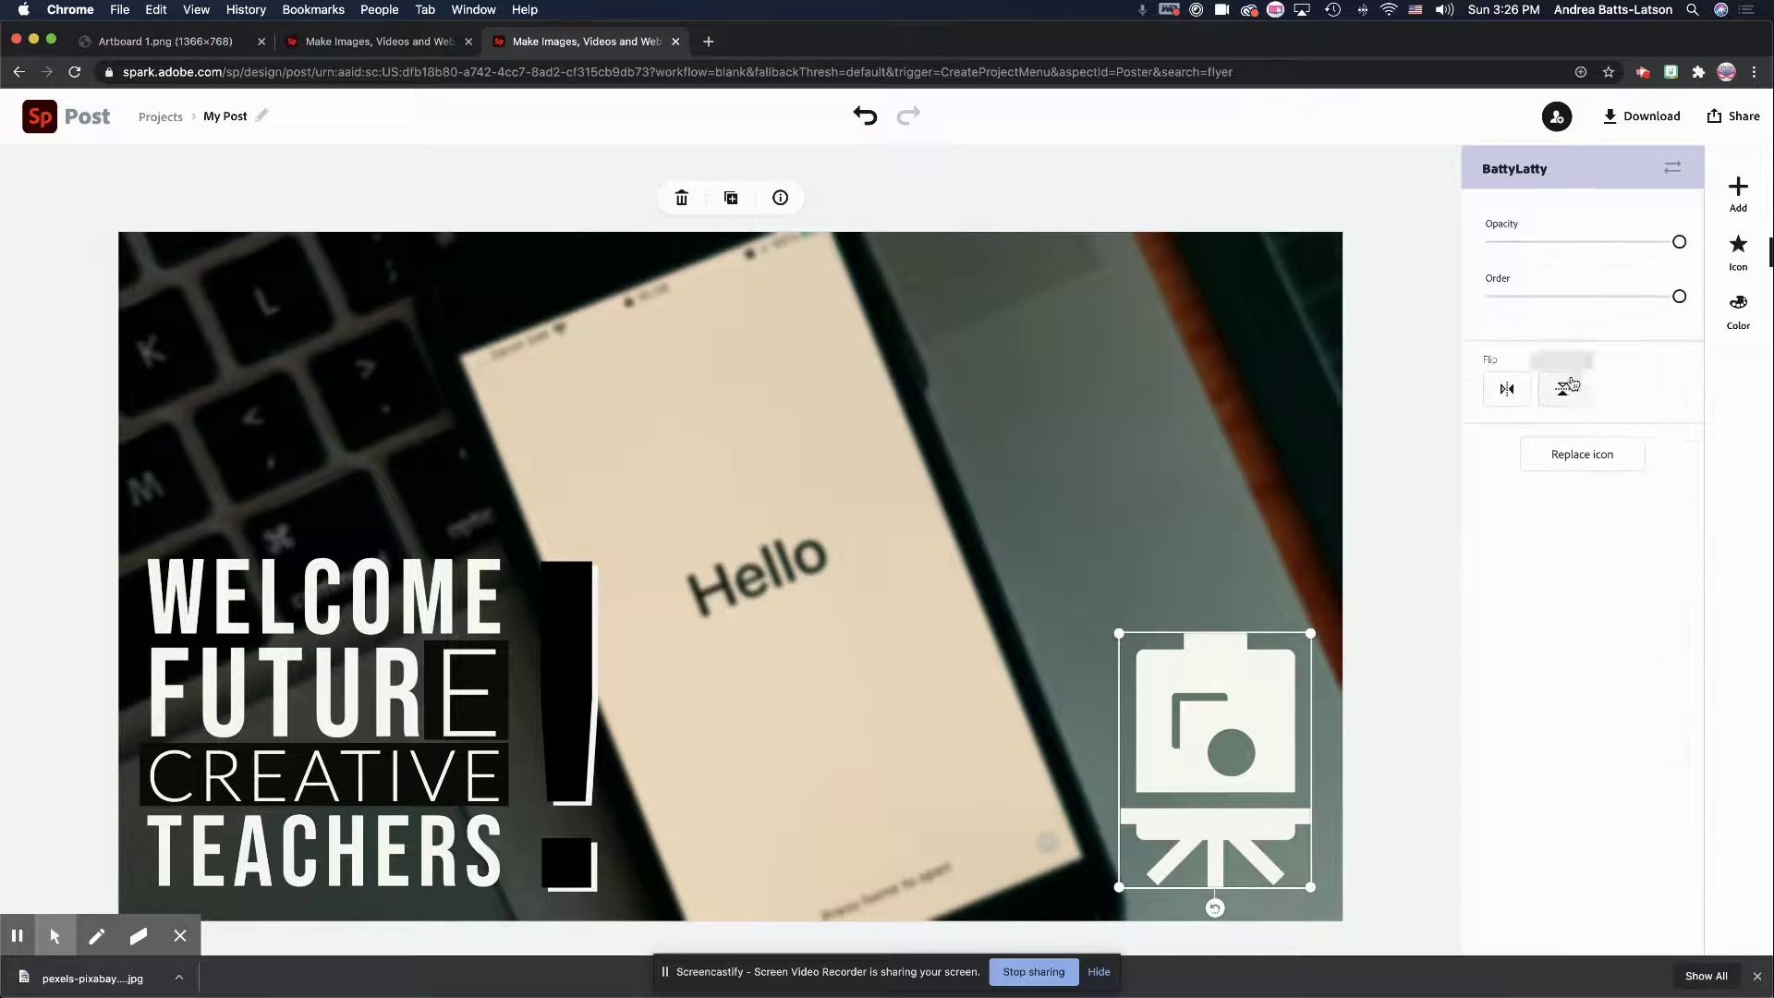
left_click(1745, 309)
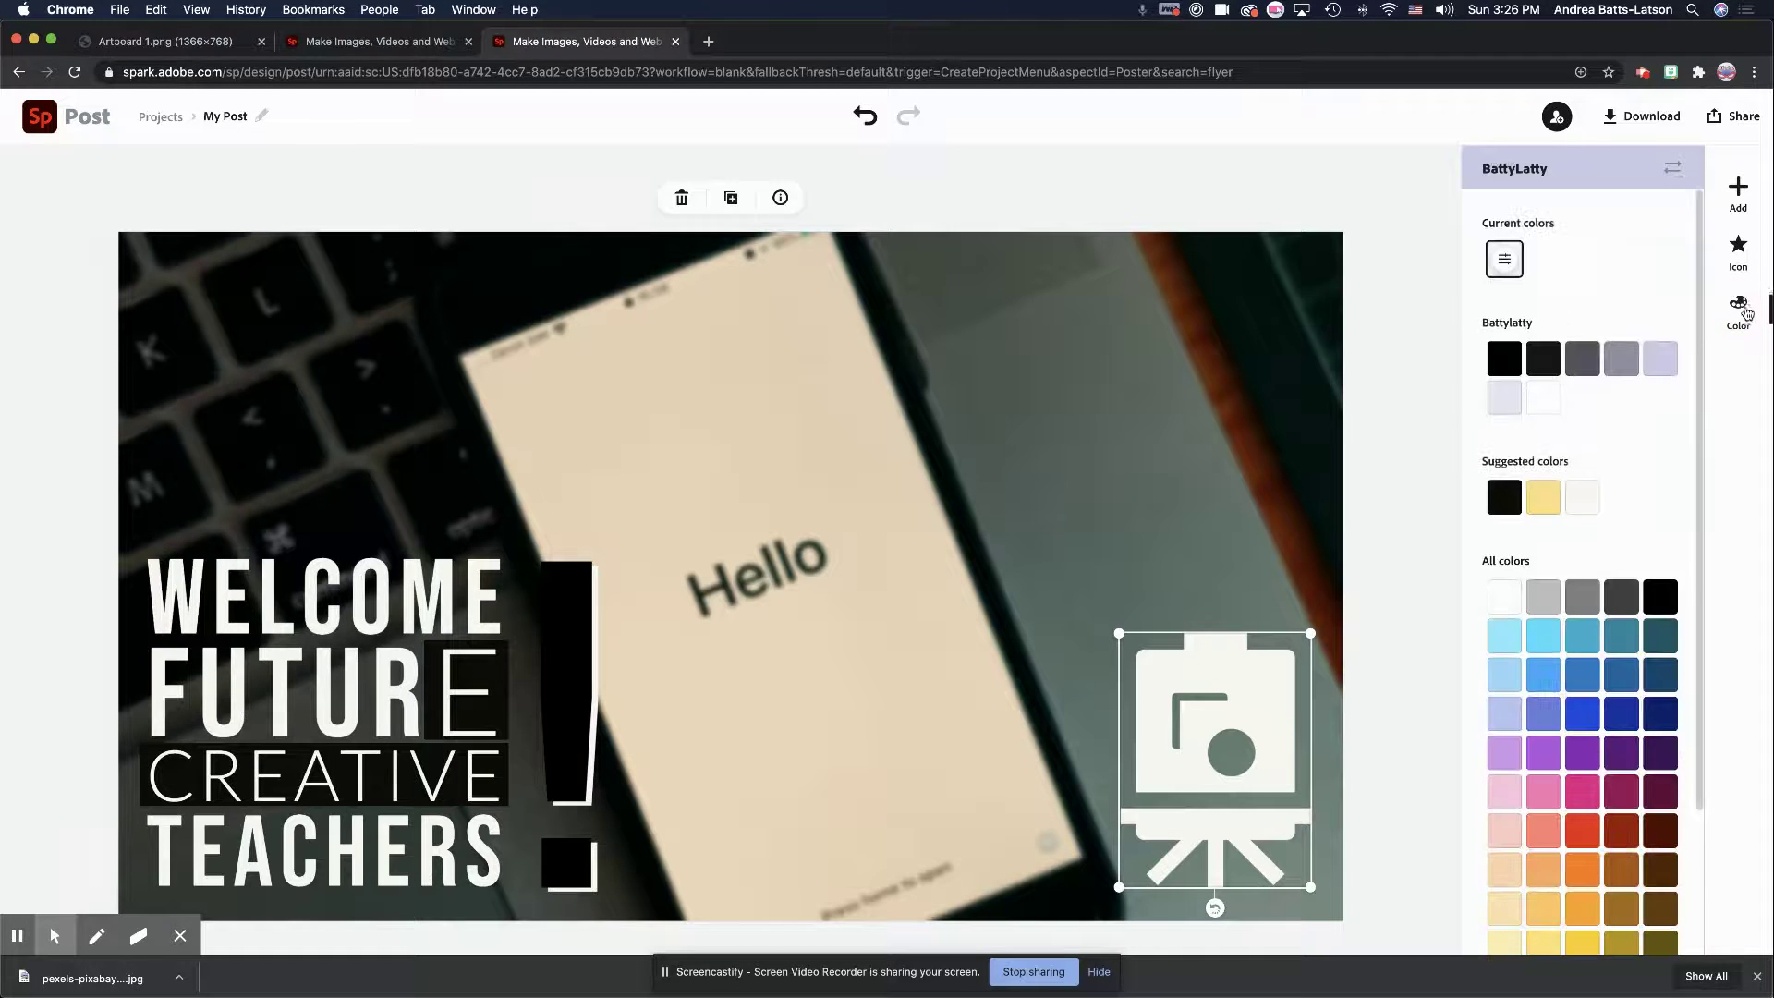
left_click(1583, 498)
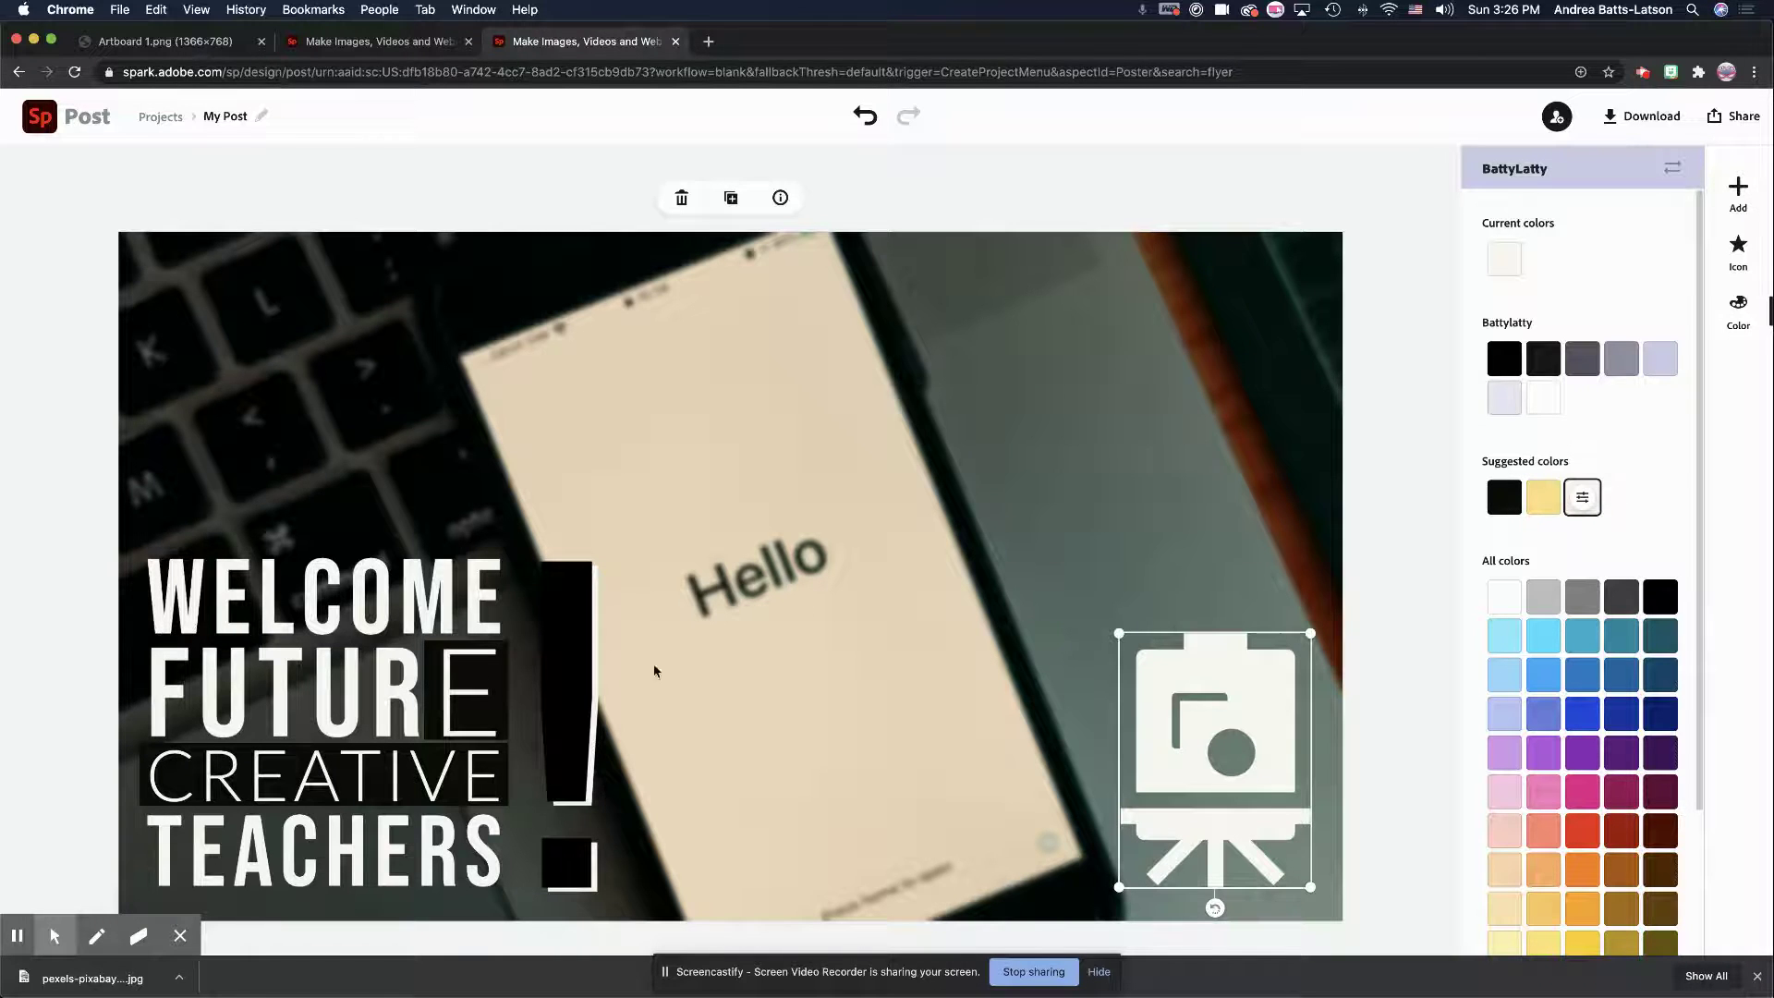
Step: Select the off-white exclamation mark behind the black one and inspect its current color's hex code
left_click(591, 769)
left_click(594, 772)
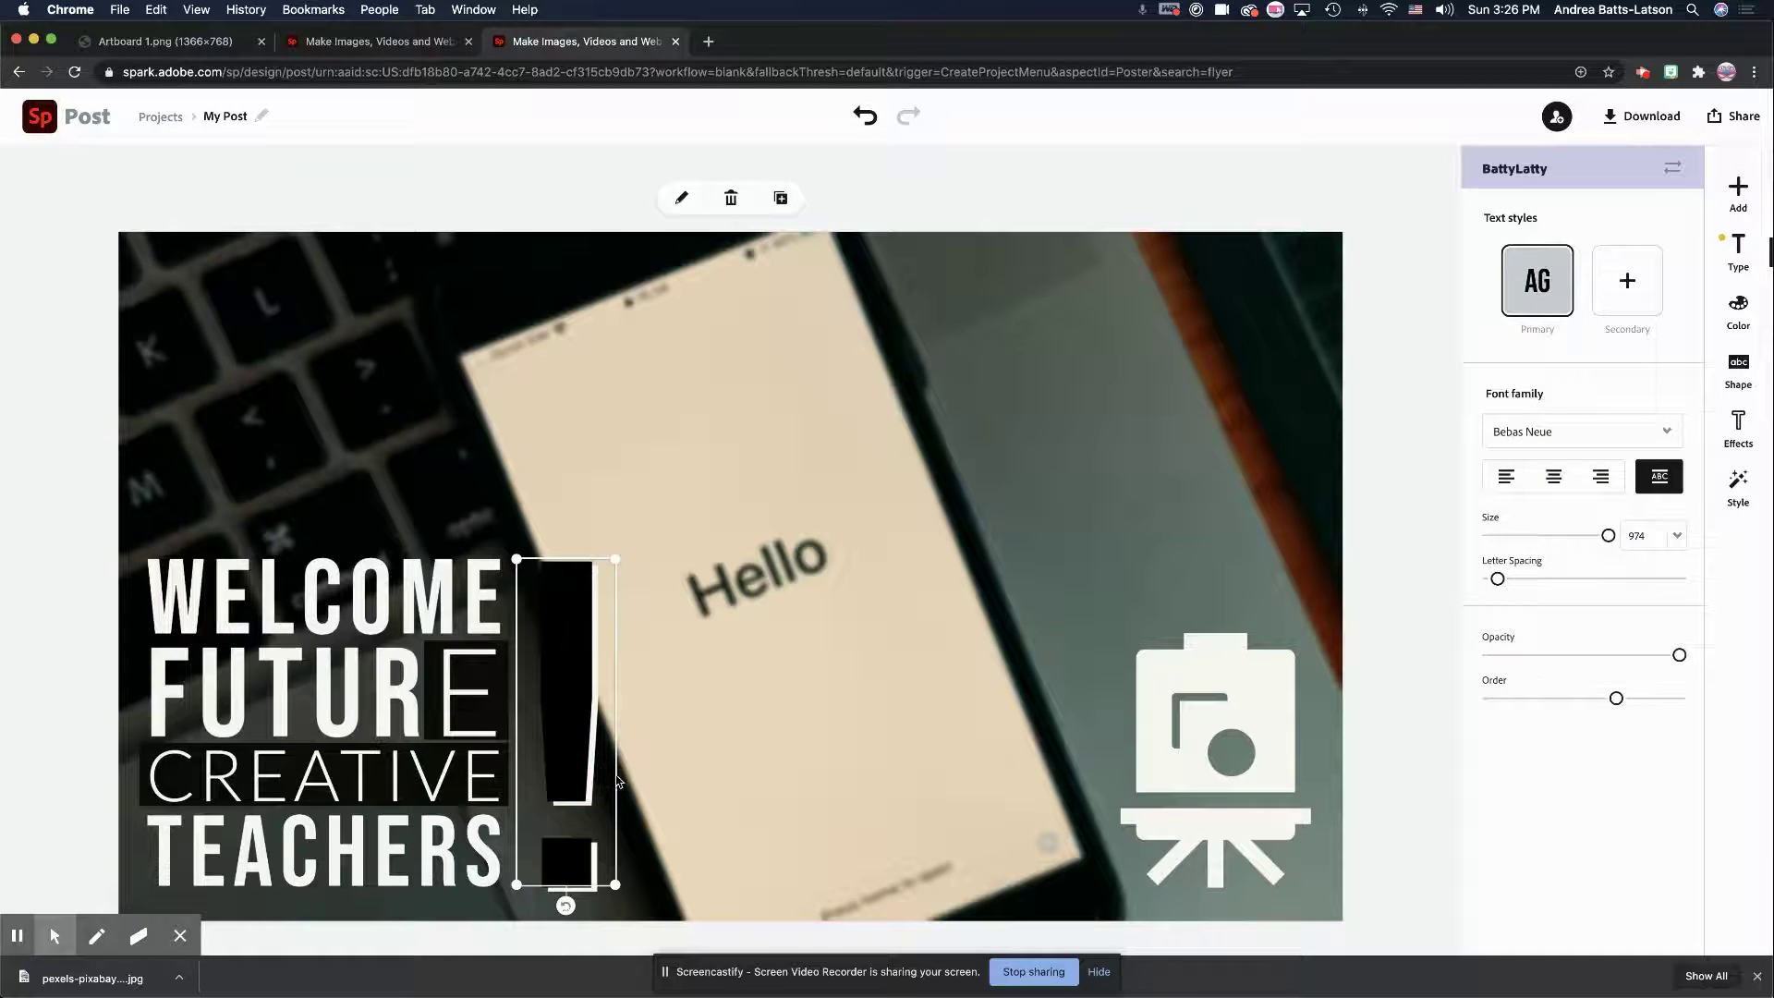
left_click(1738, 310)
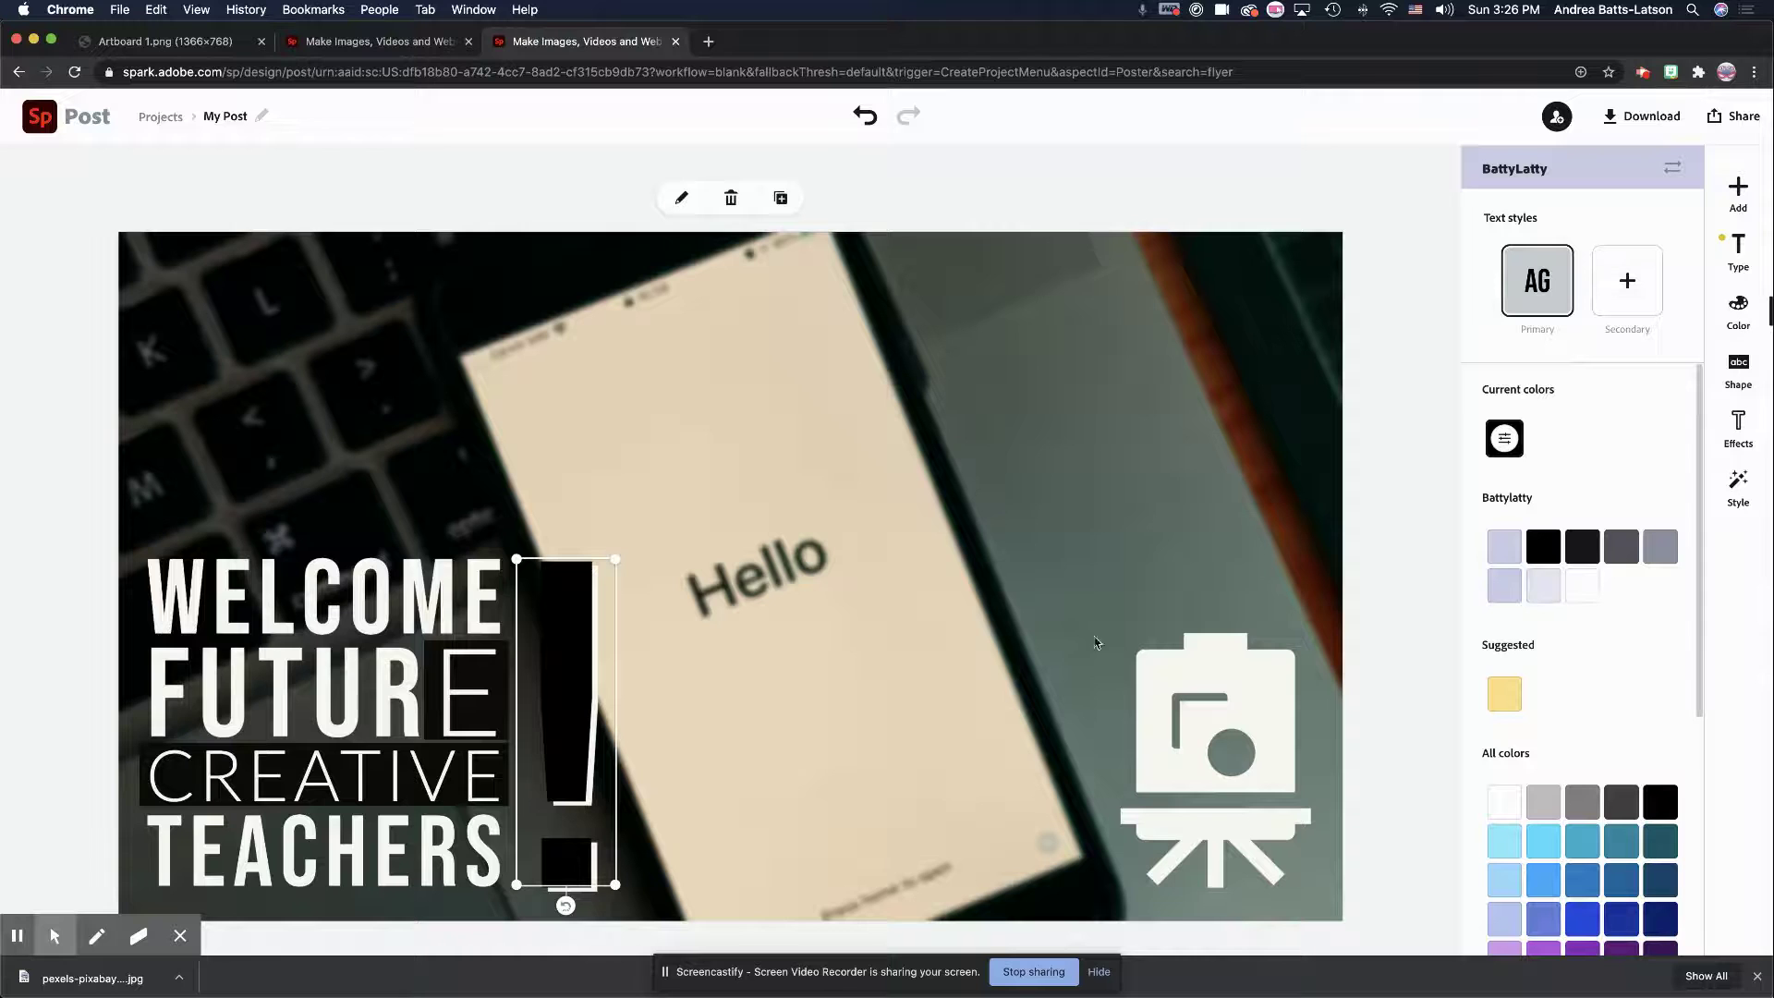
left_click(624, 758)
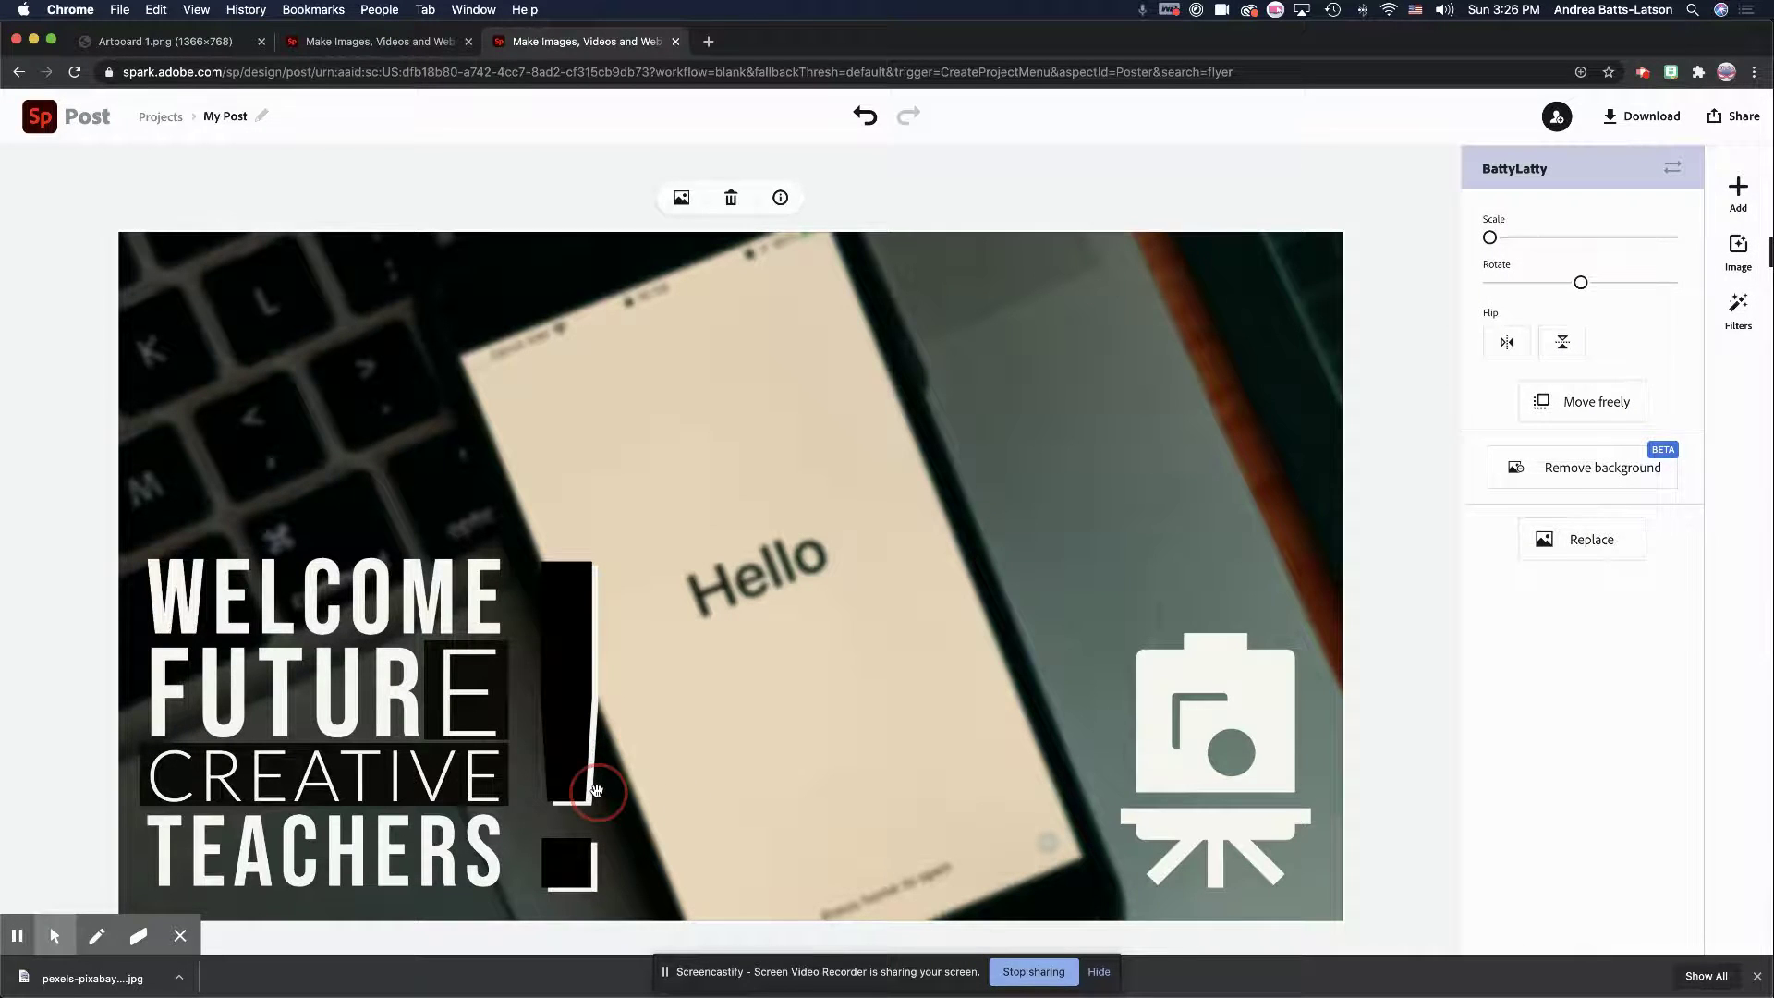
left_click(613, 848)
left_click_drag(583, 889, 590, 893)
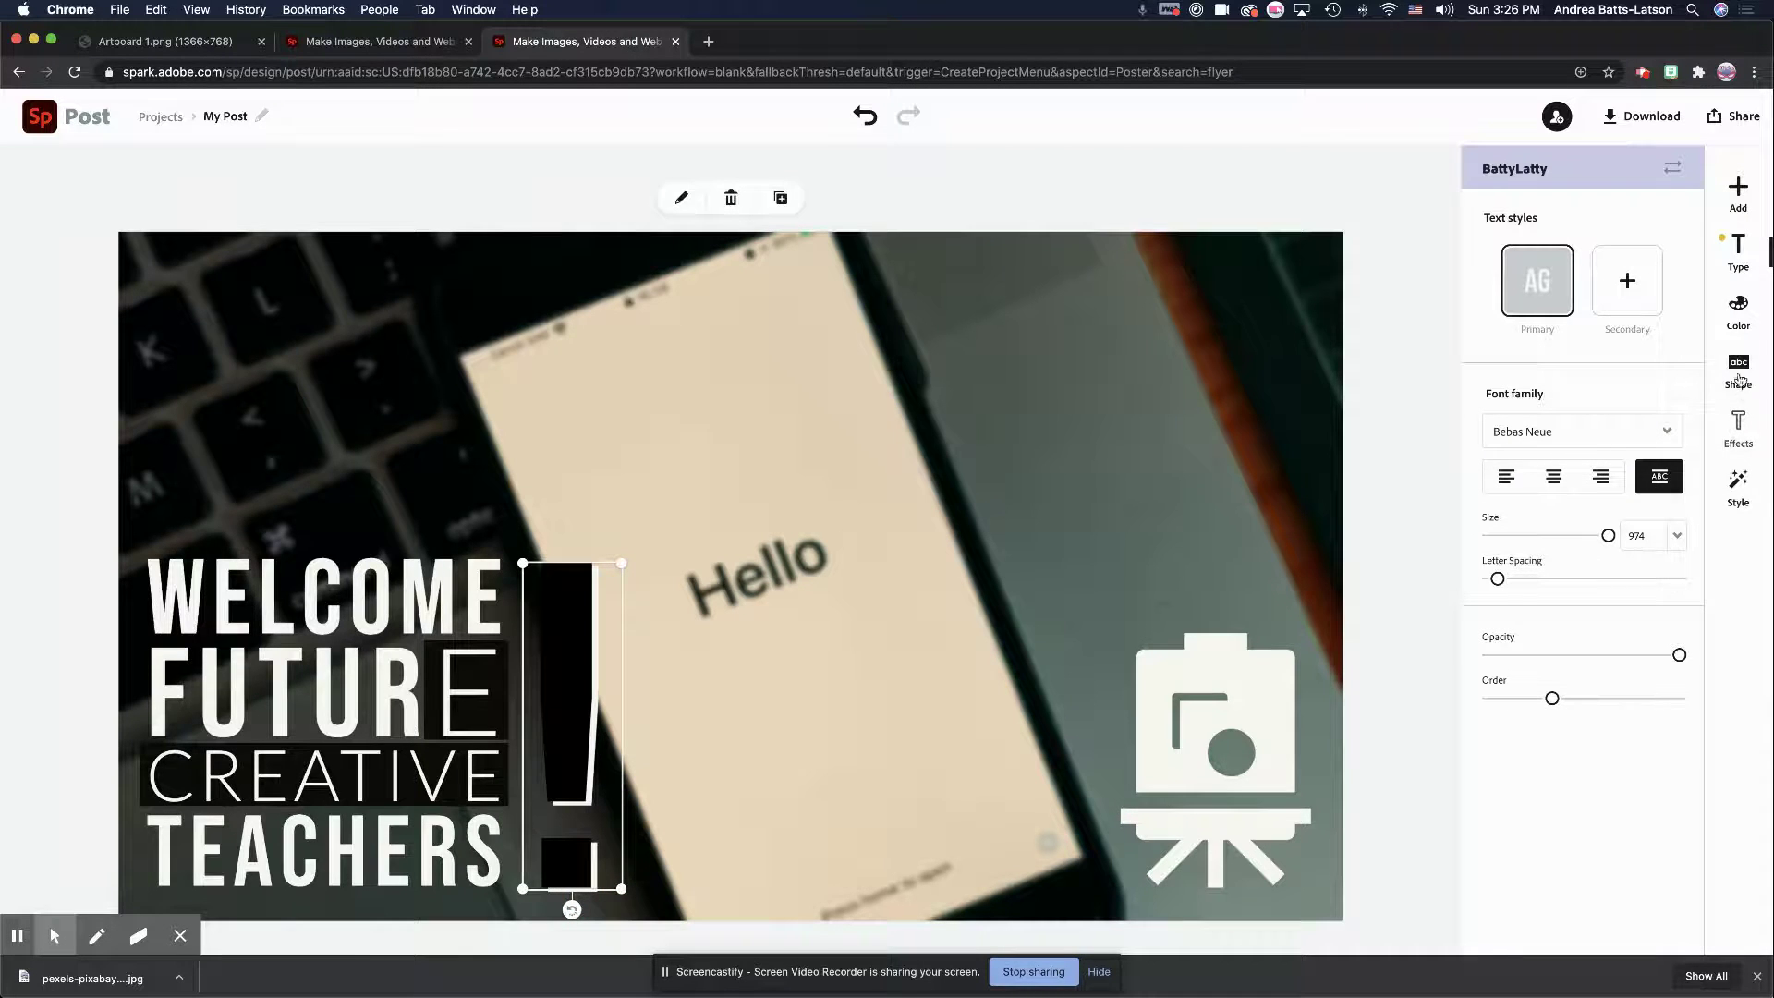
left_click(1742, 311)
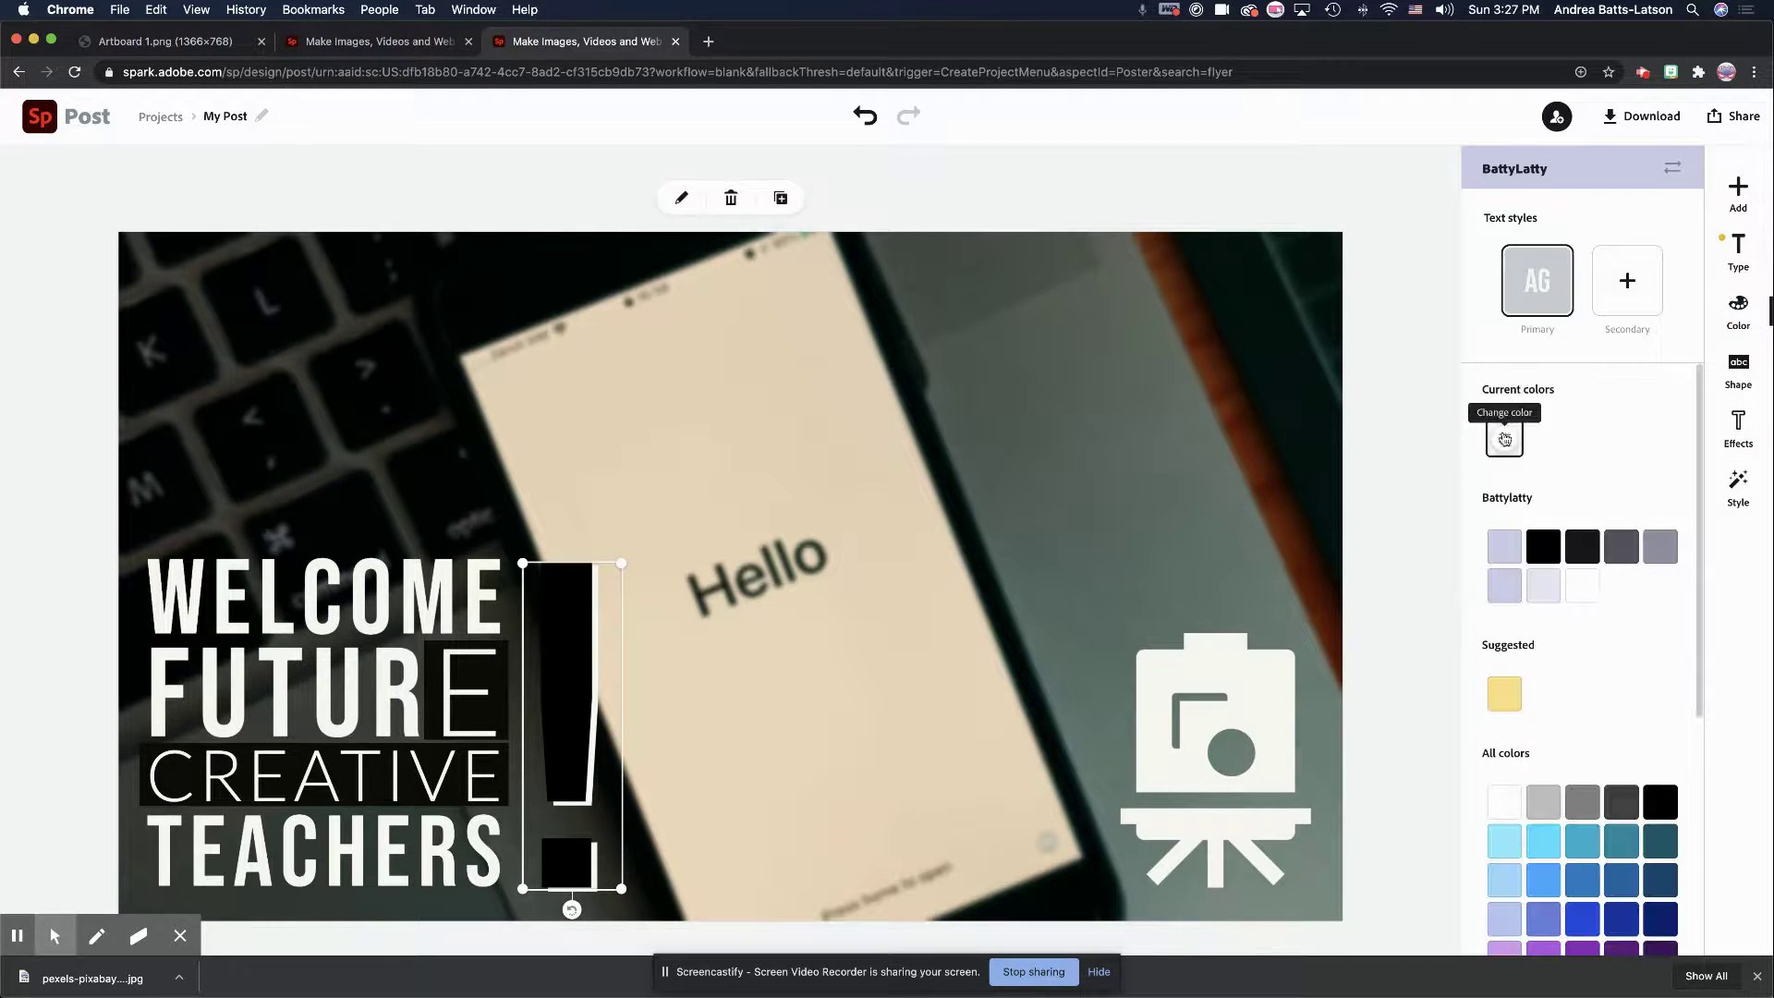
left_click(1500, 441)
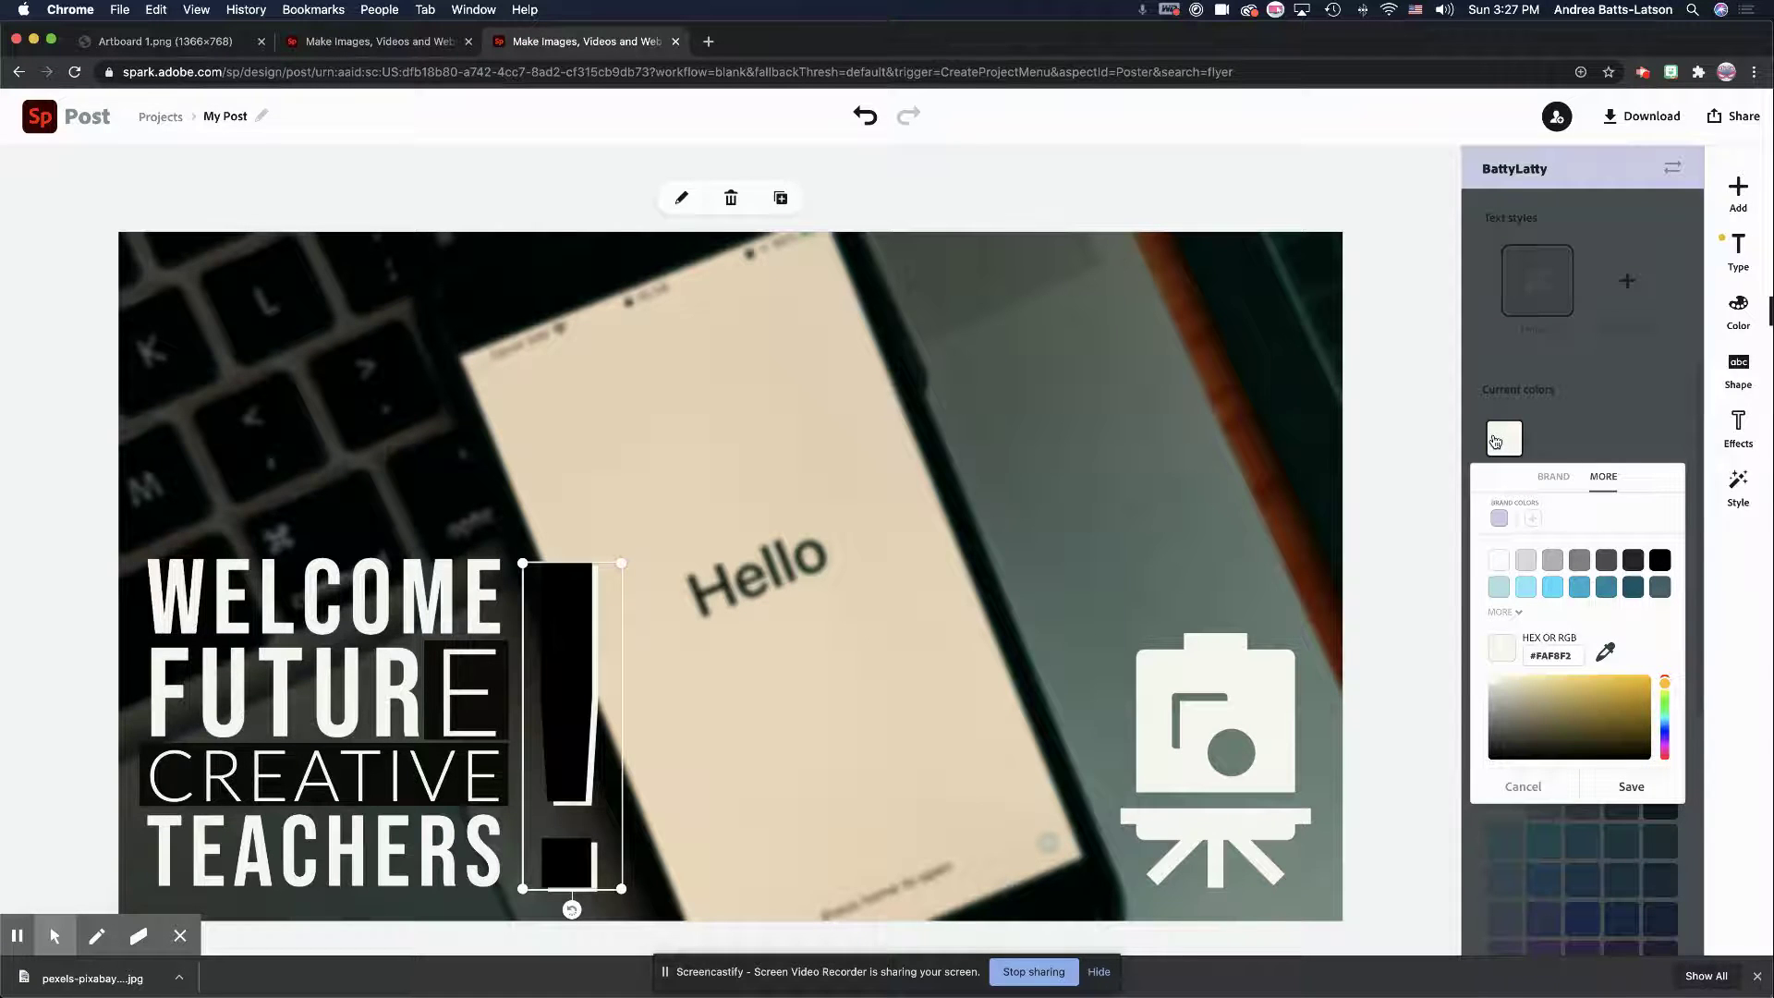
left_click(1284, 218)
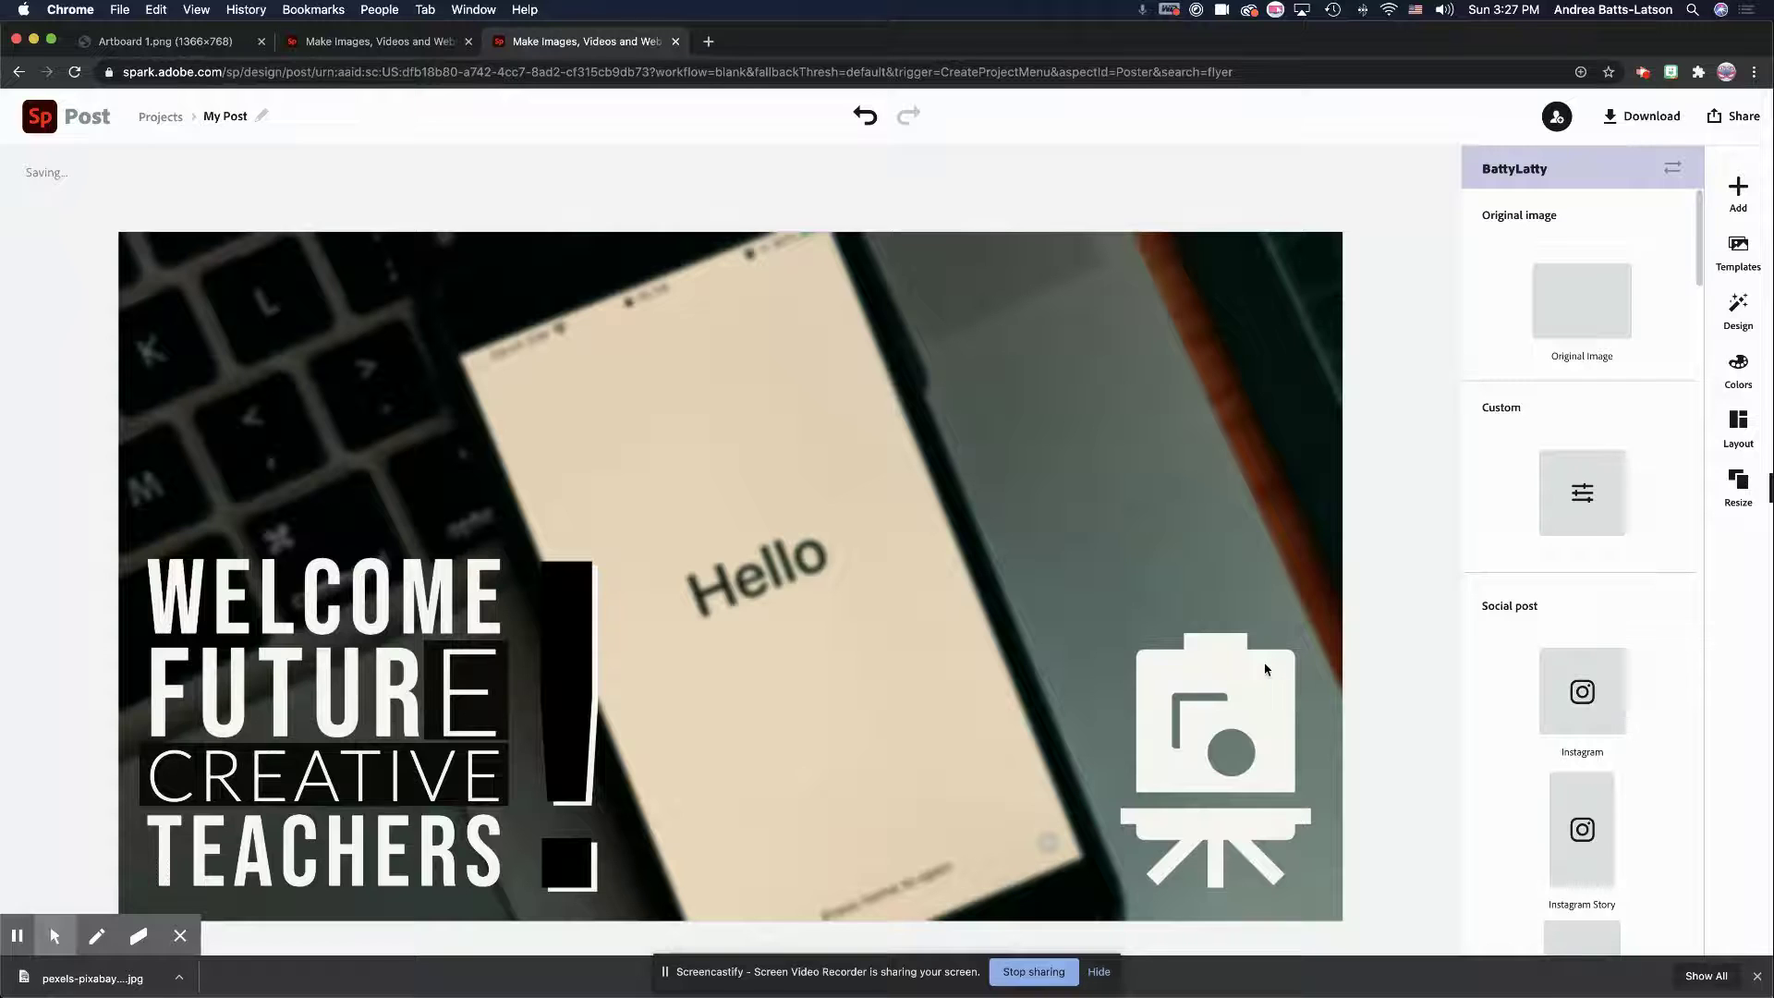
Step: Move the easel icon slightly closer to the flyer's lower-right corner and bring up the layout options
left_click_drag(1266, 669, 1277, 688)
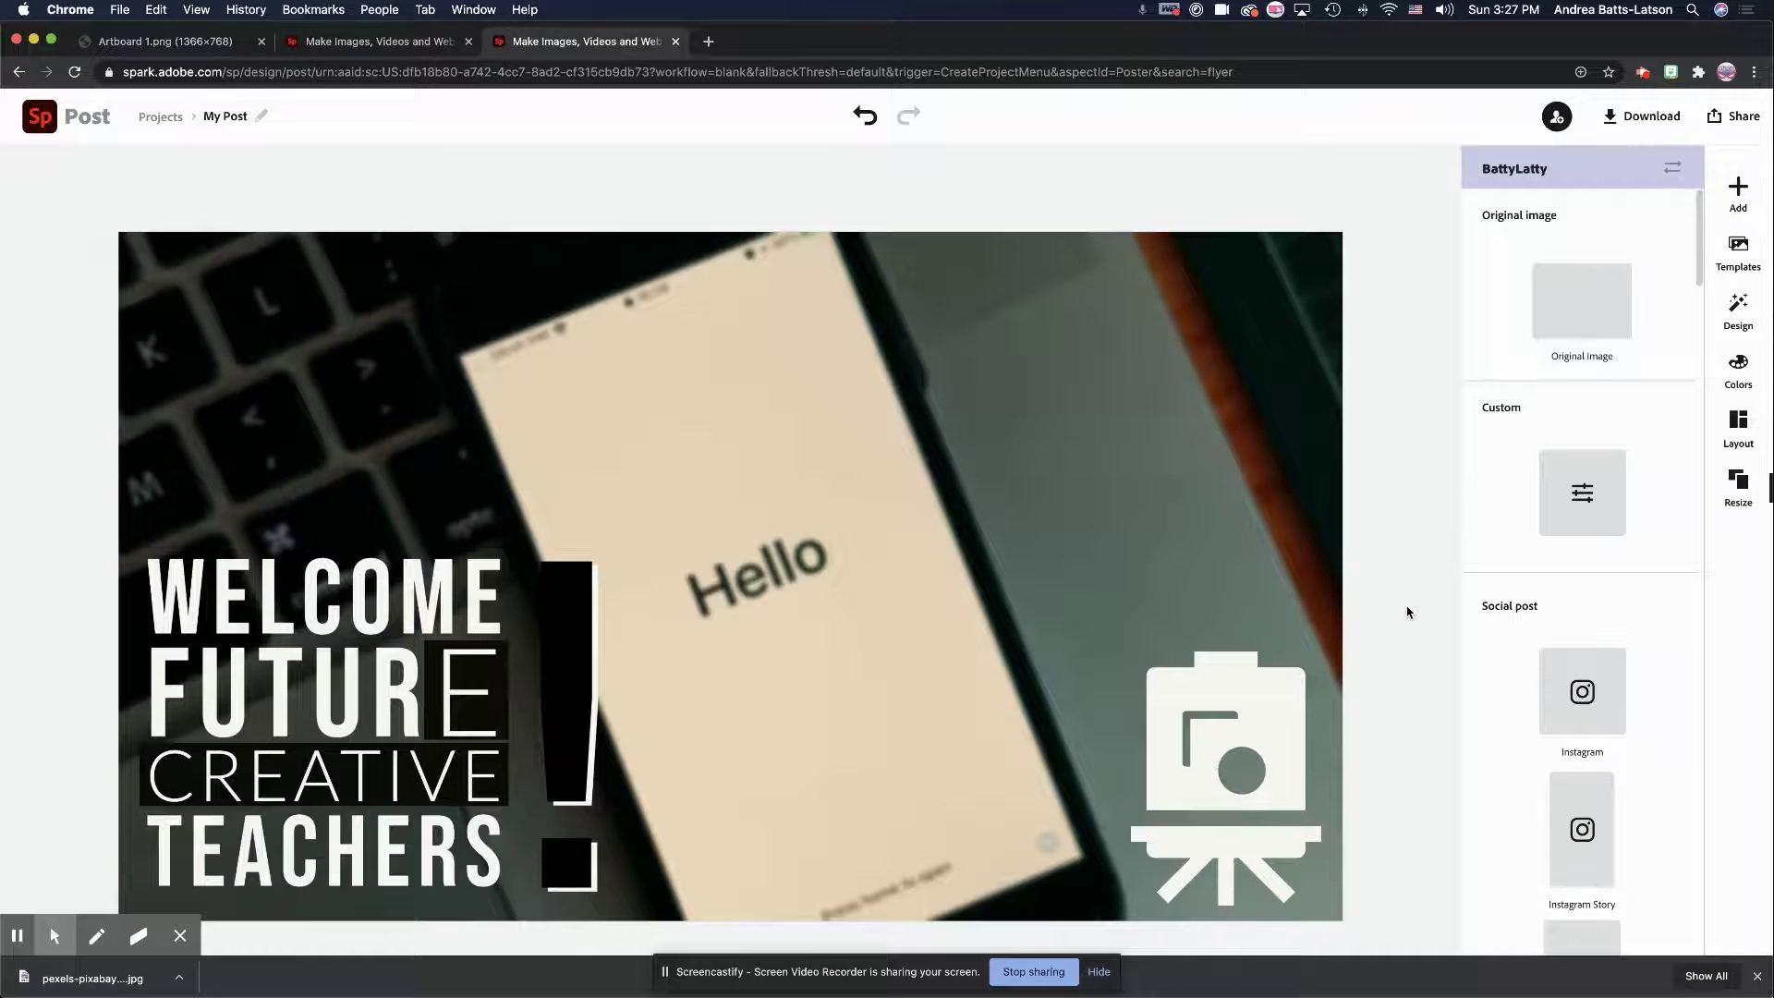
left_click(1733, 209)
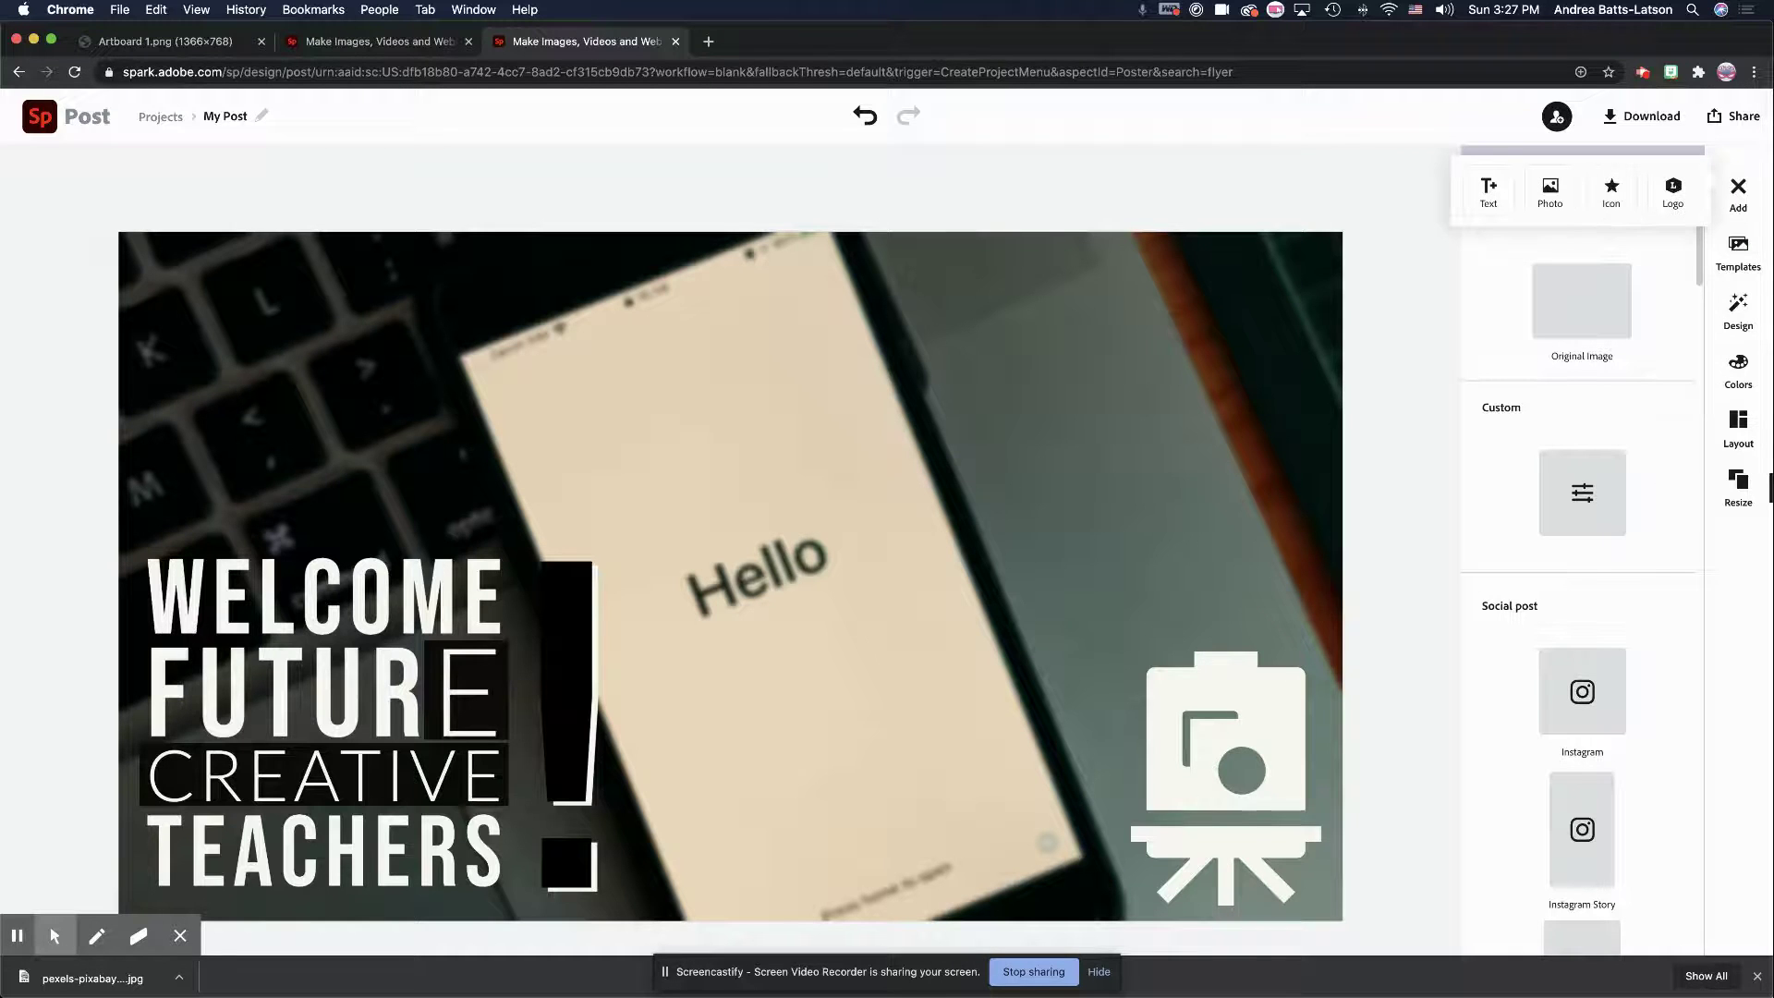
left_click(1734, 420)
left_click(1740, 417)
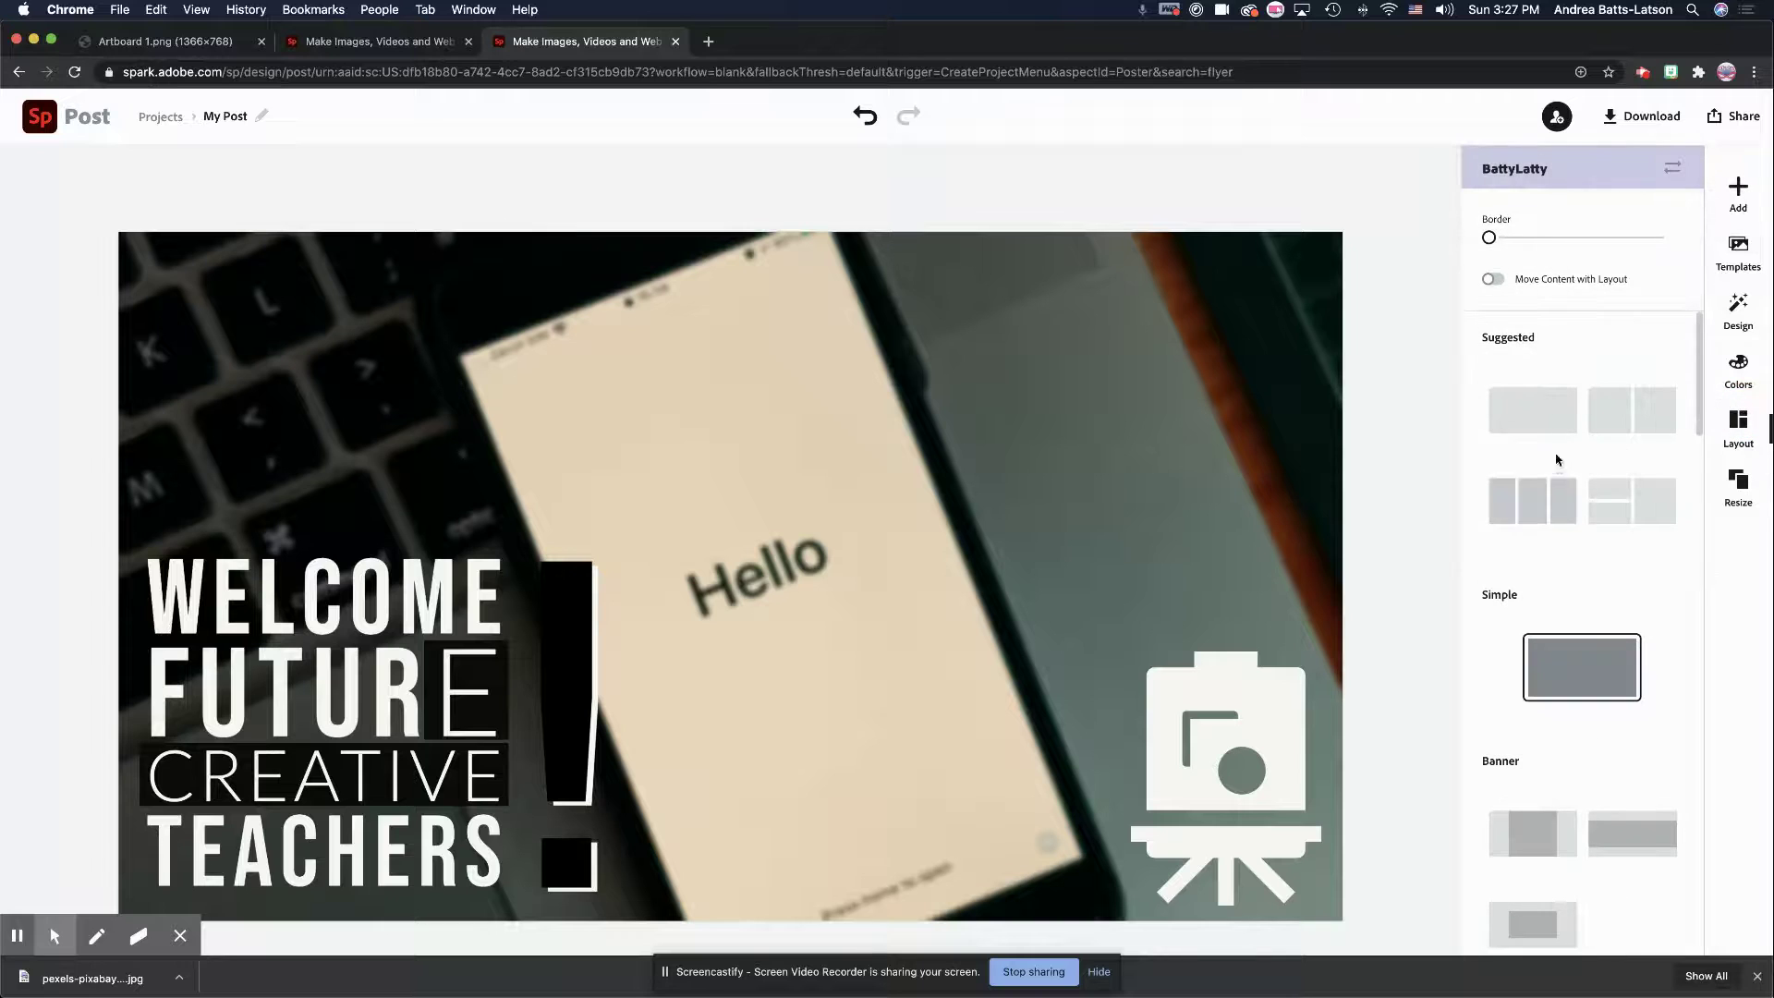
Step: Try the suggested three-column and split layouts, plus the horizontal, vertical and centered banner layouts
left_click(1561, 513)
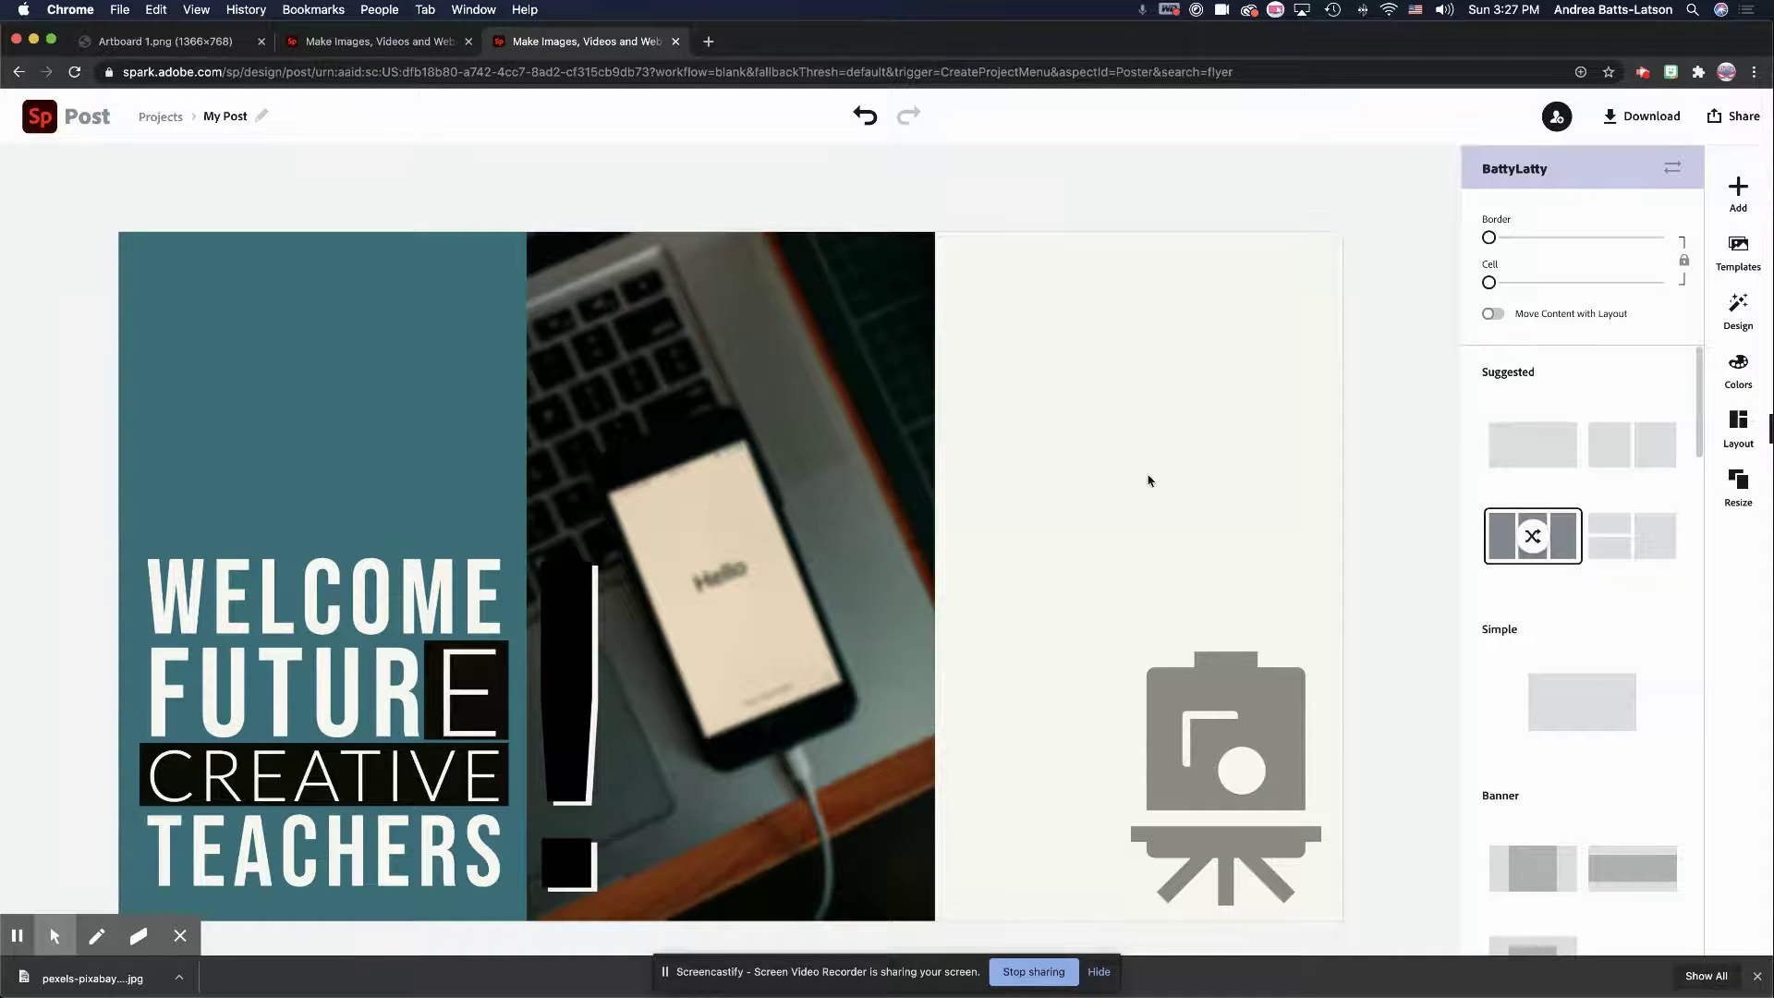
left_click(1632, 532)
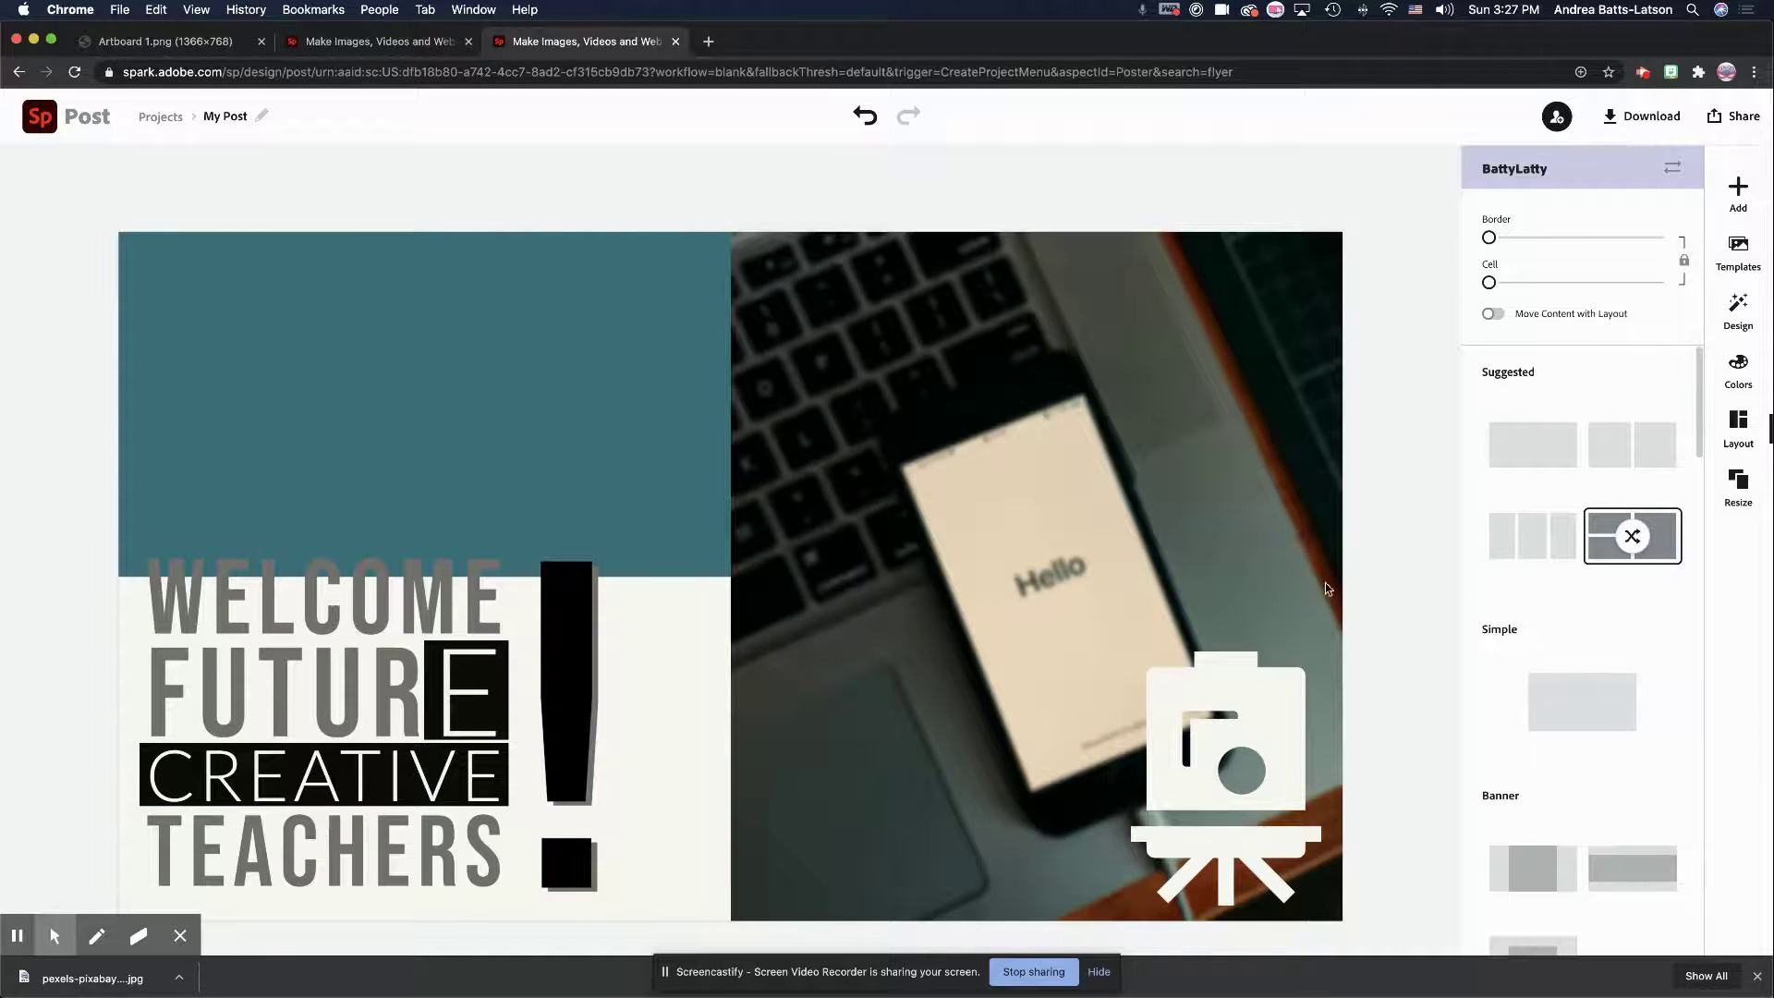
scroll(1481, 550, "down", 4)
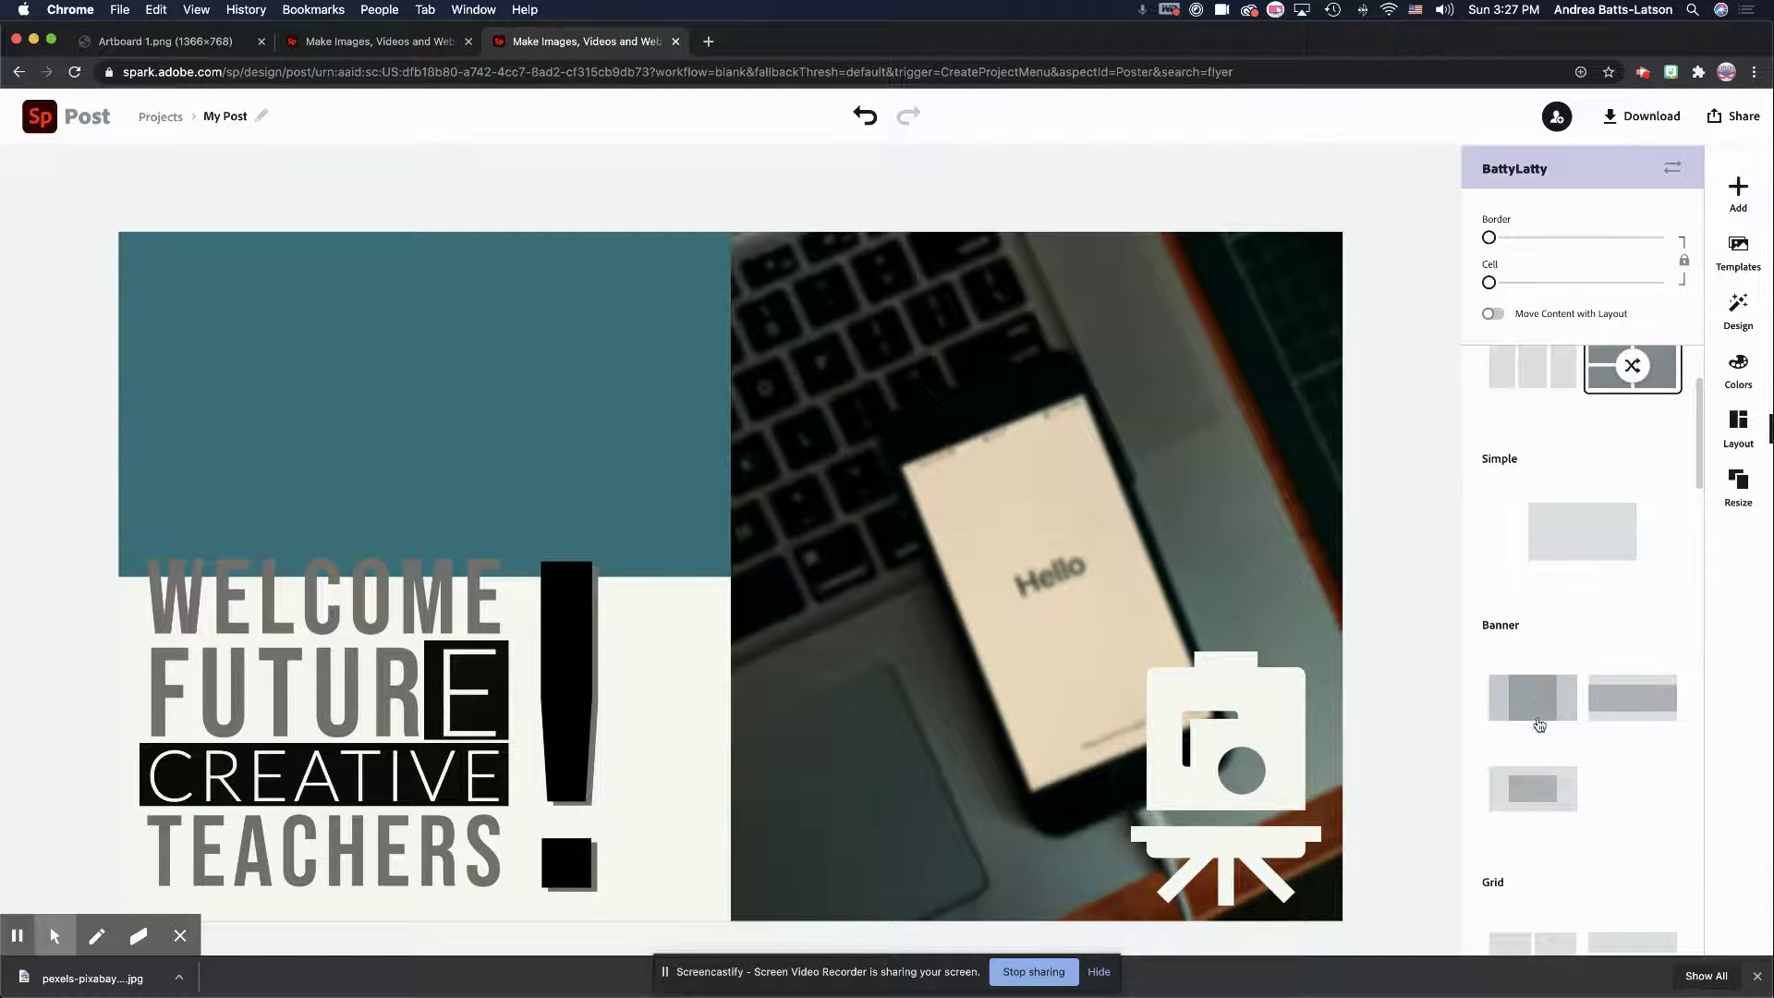
left_click(1610, 707)
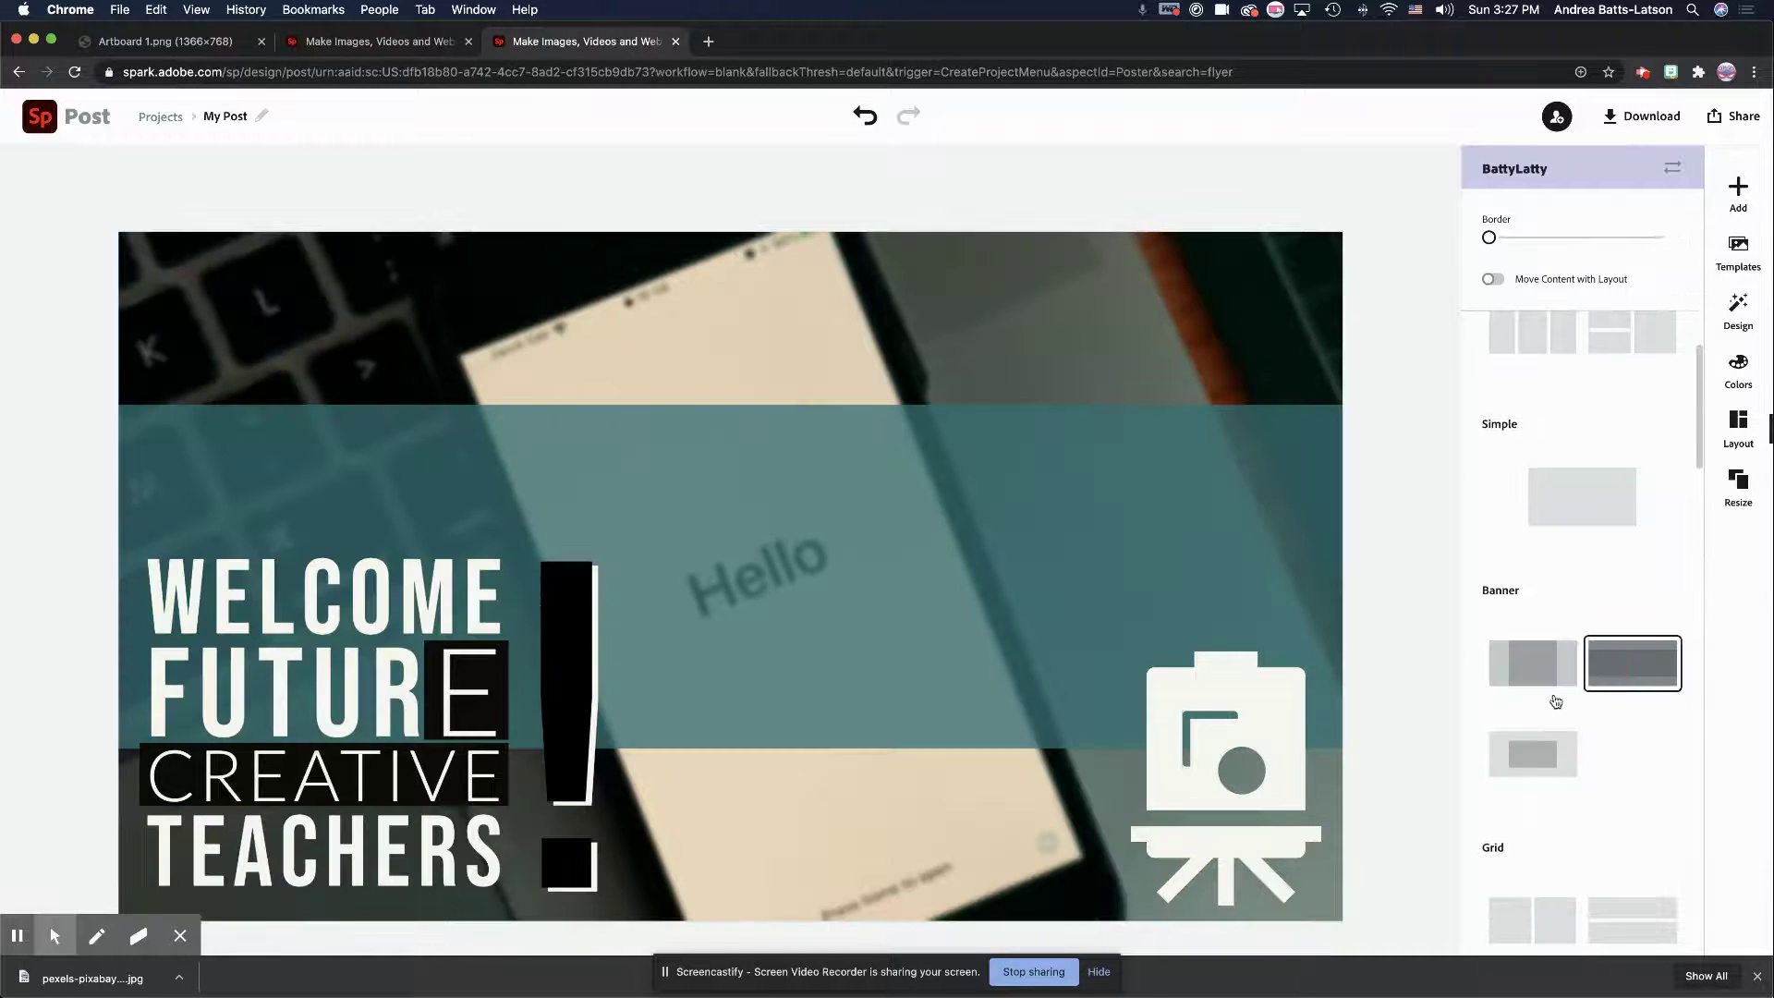
left_click(1546, 699)
left_click(1532, 753)
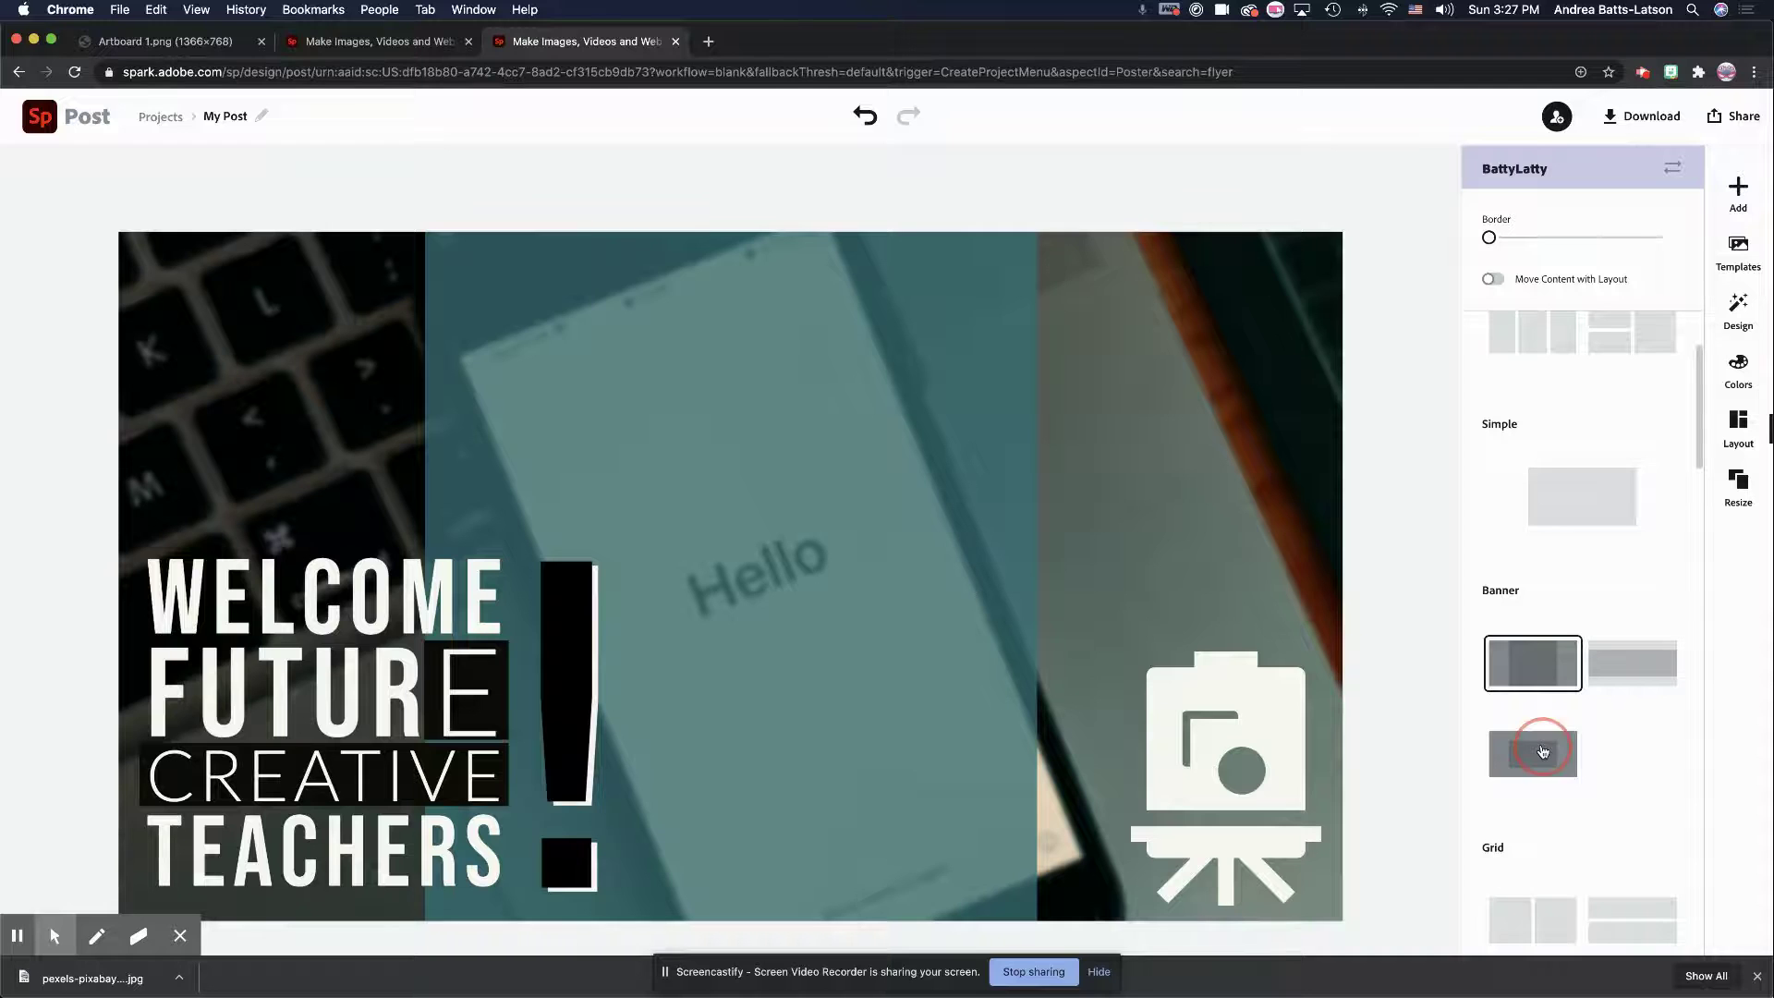
Step: Try the grid layouts with a narrow left column and with three rows, and apply the three-equal-columns grid
scroll(1570, 711, "down", 5)
left_click(1533, 656)
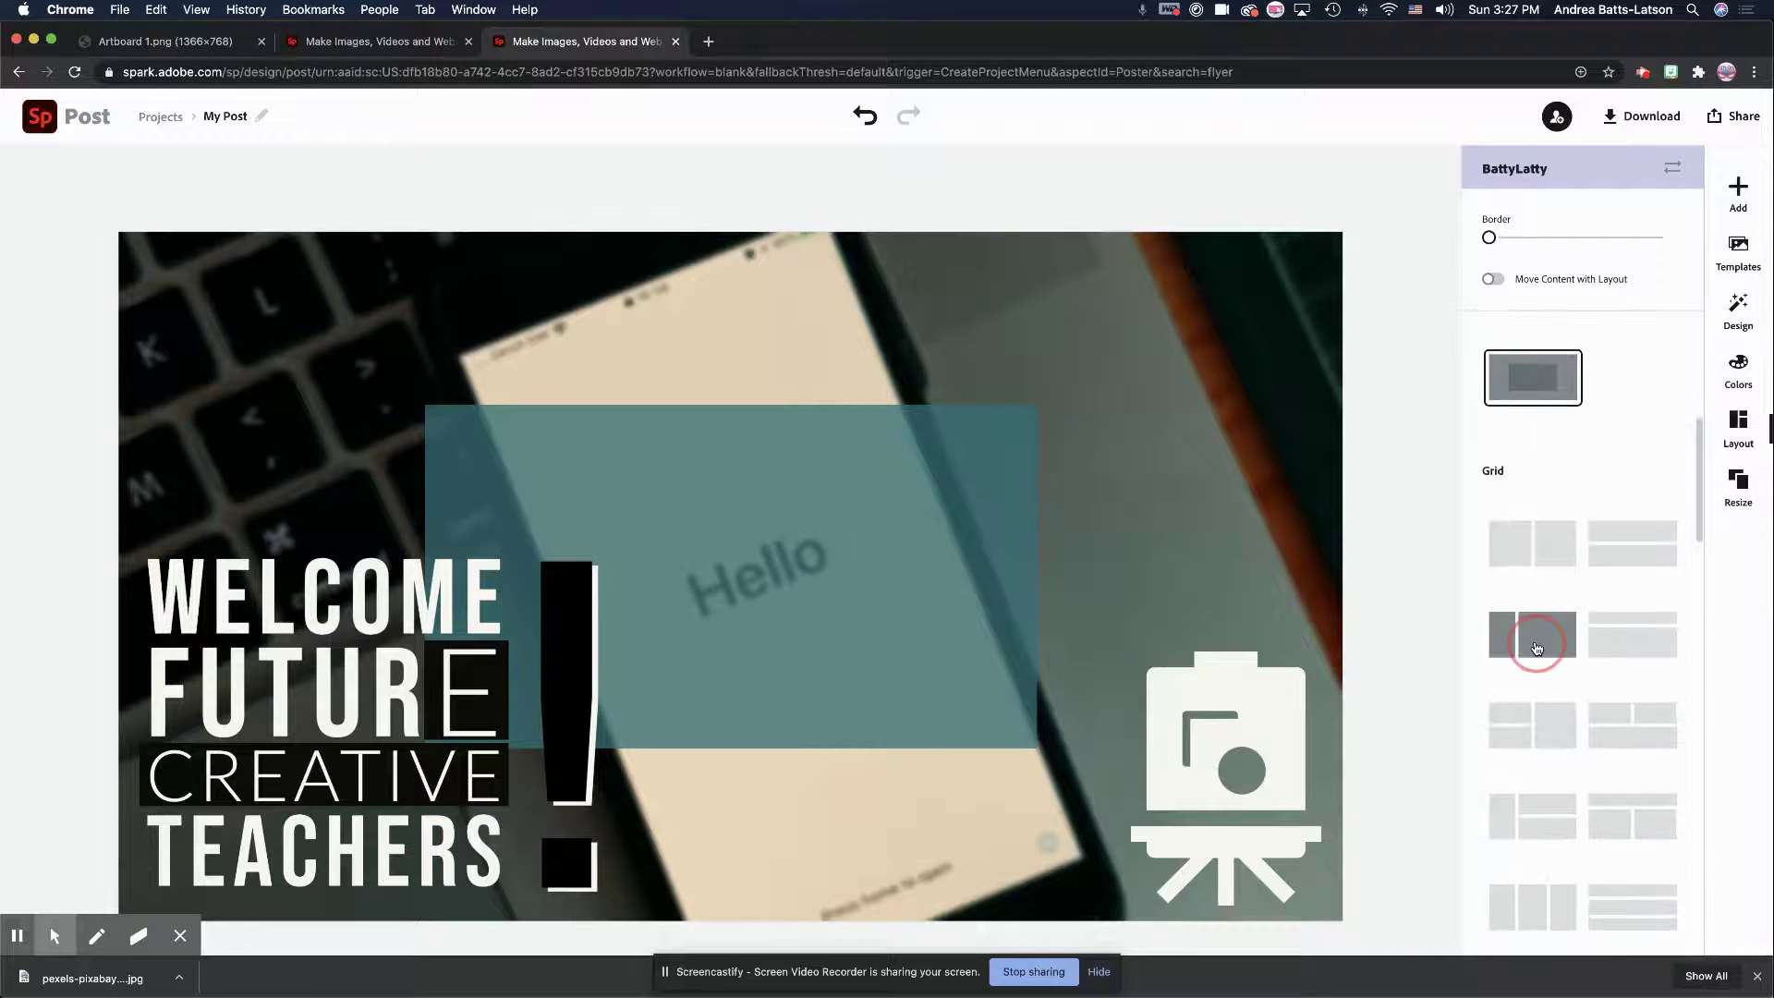
scroll(1630, 767, "down", 3)
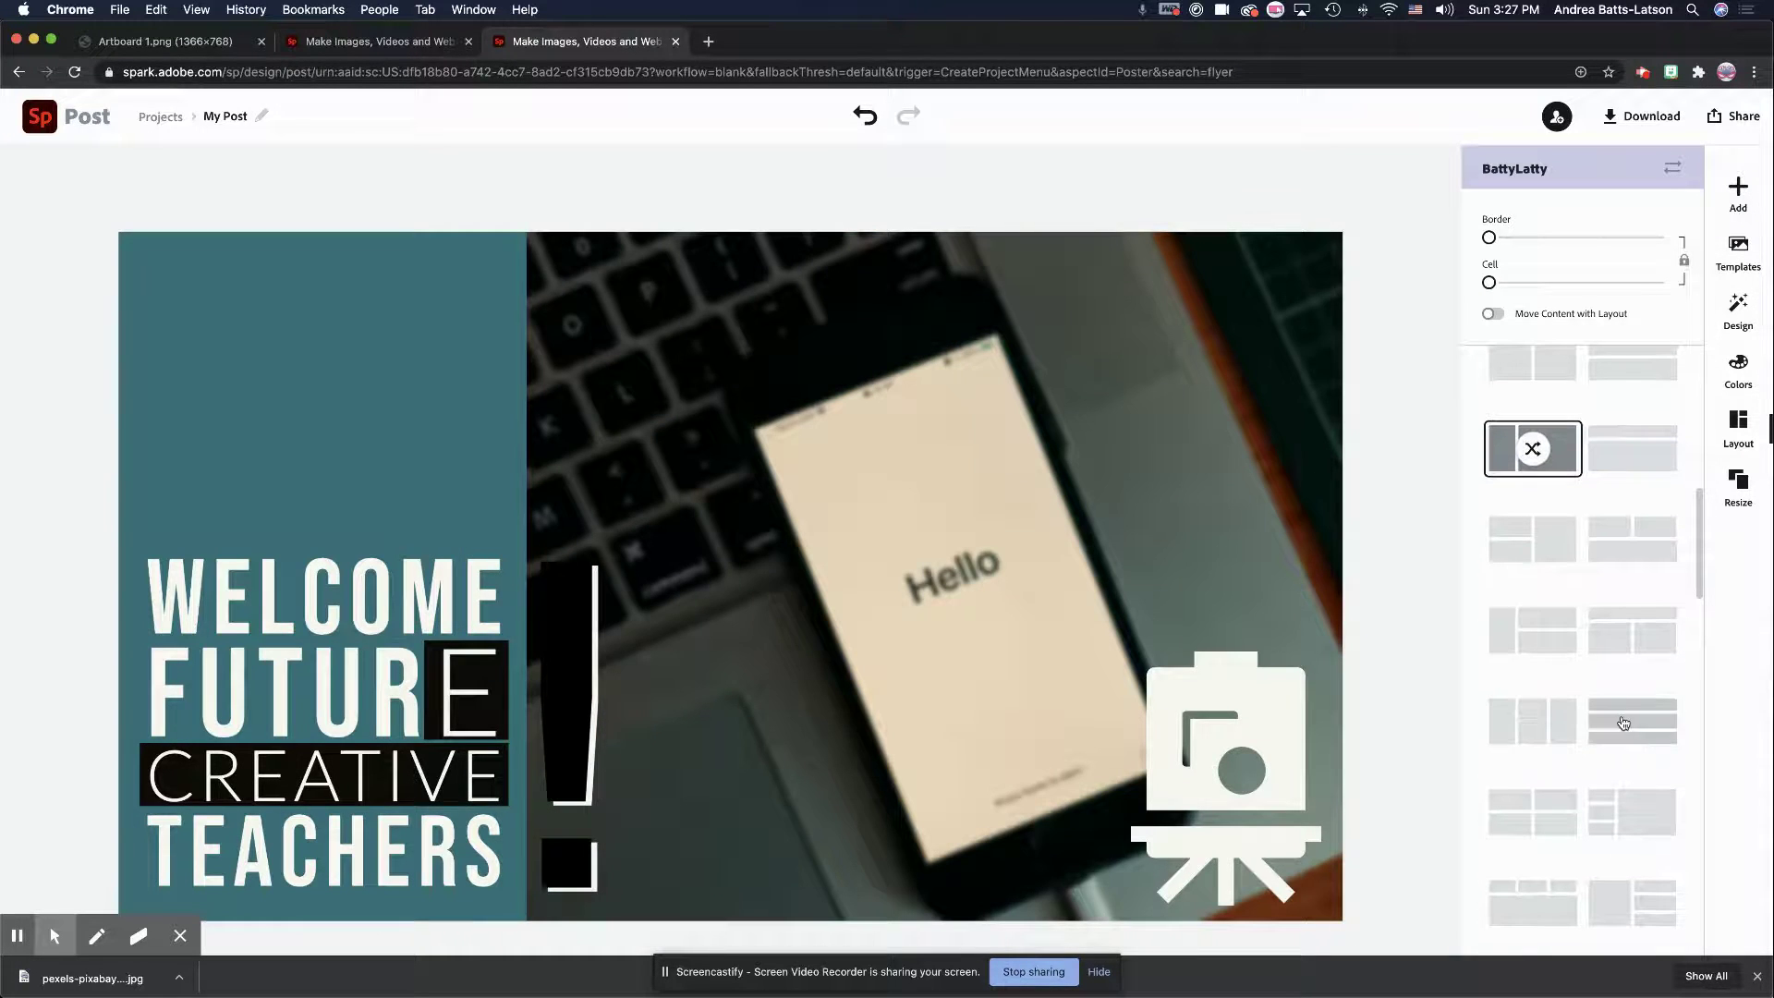
left_click(1609, 734)
left_click(1525, 725)
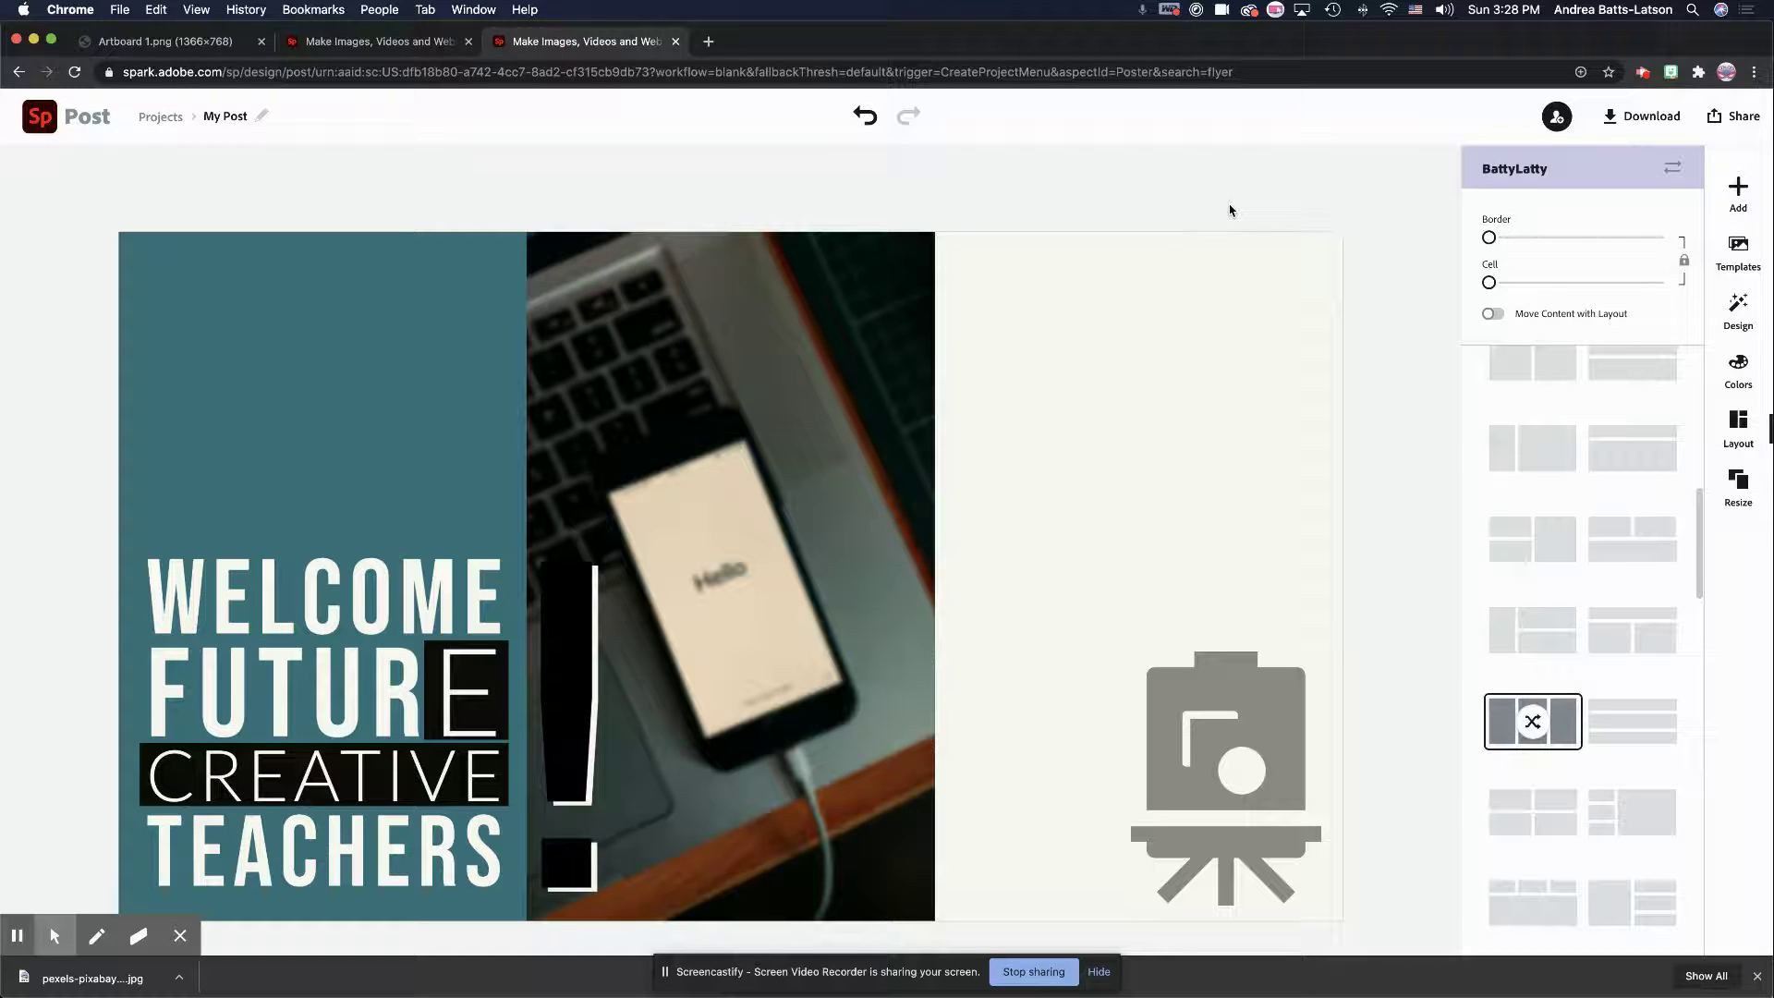
Step: Try bright blue, teal-blue and light cyan fills on the flyer's blank right column, and fill it light pink
left_click(1136, 370)
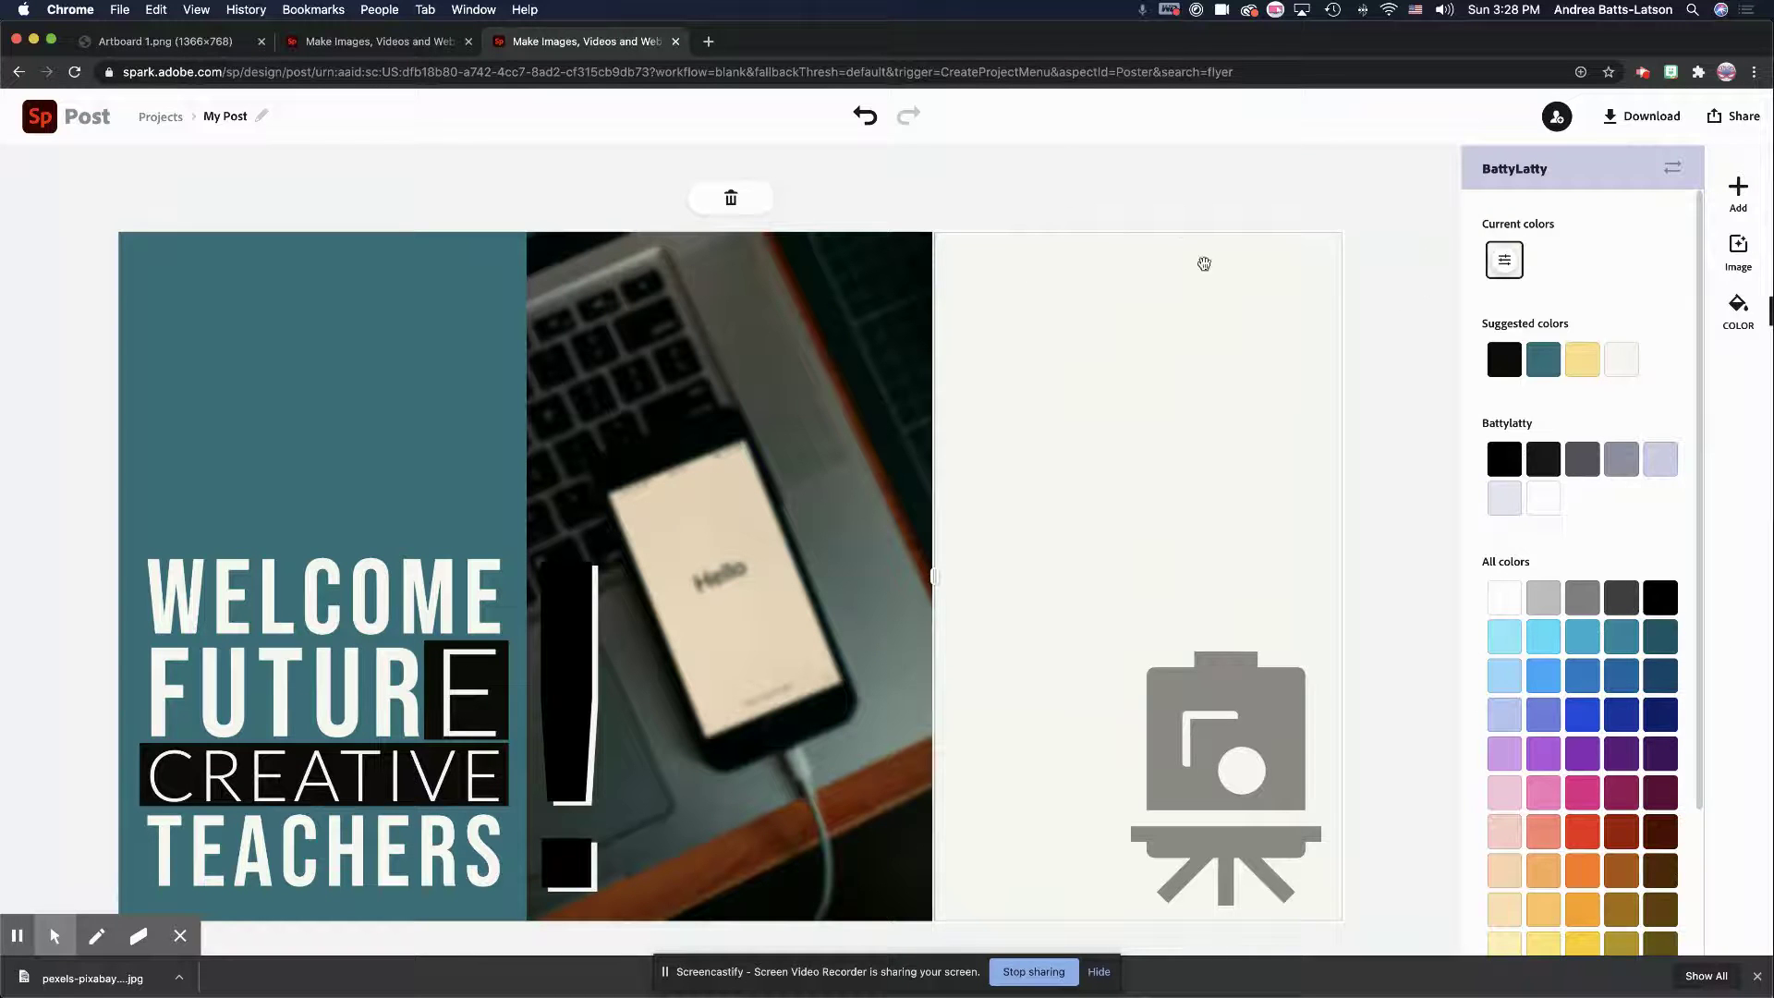
left_click(1535, 641)
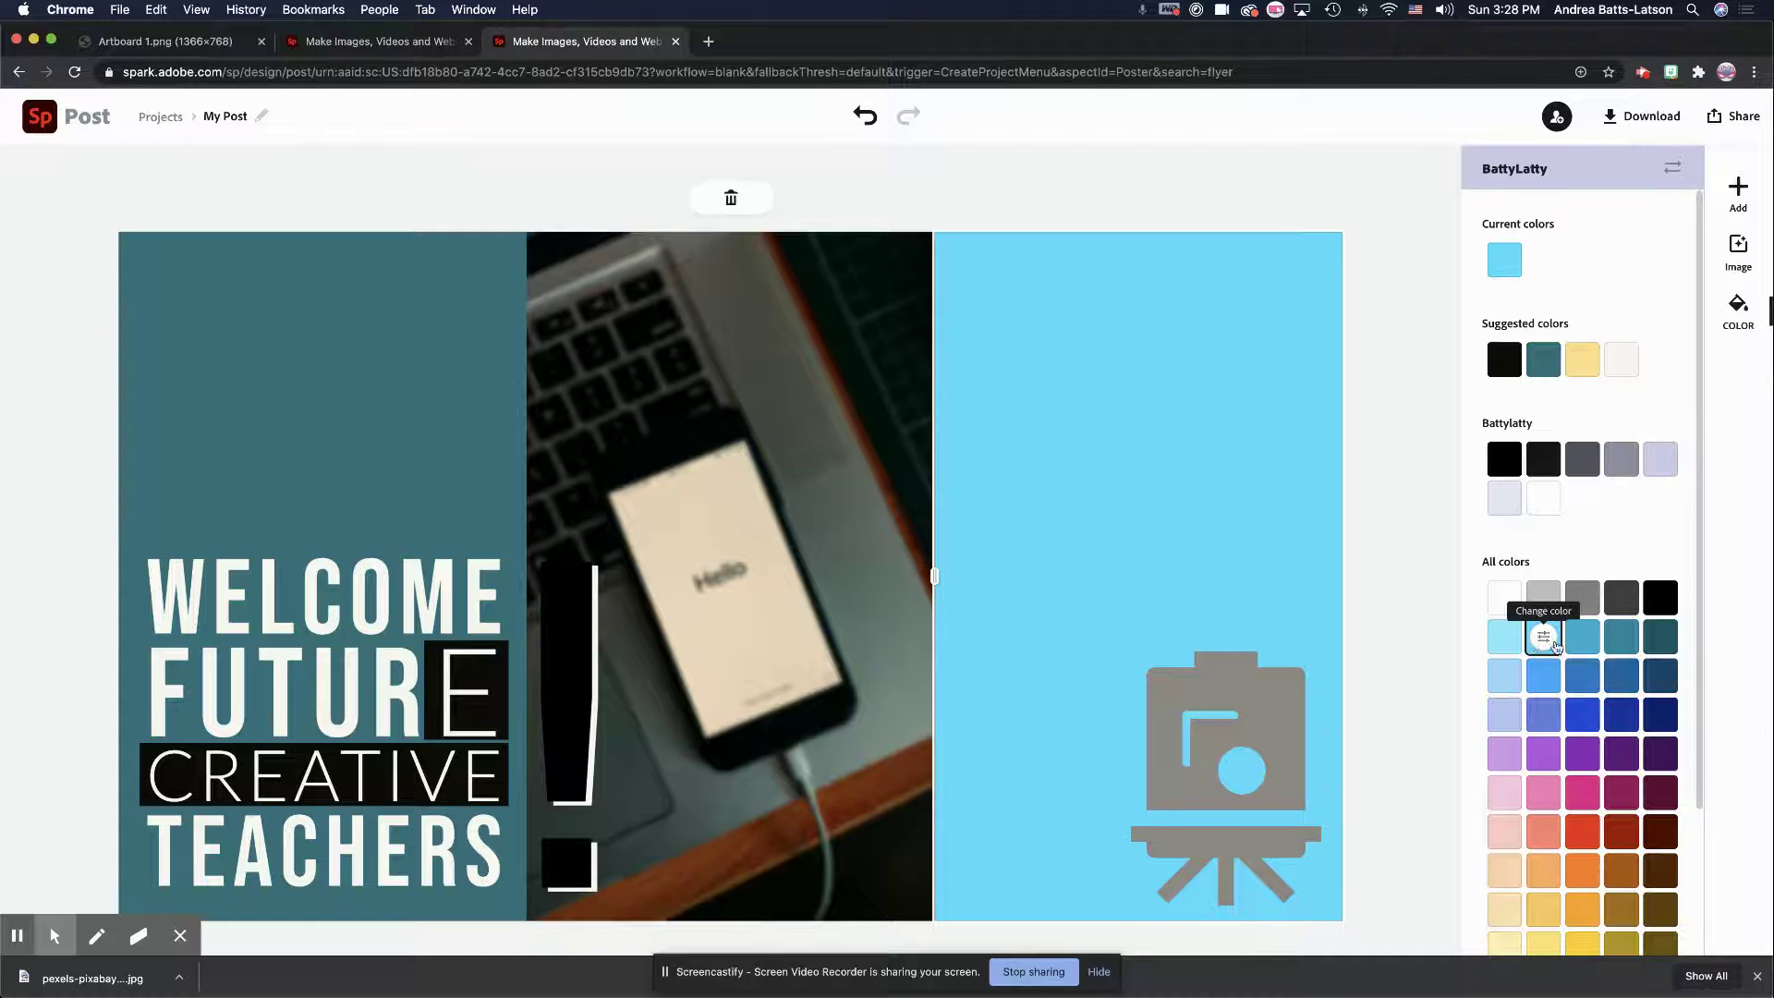
left_click(1621, 636)
left_click(1504, 636)
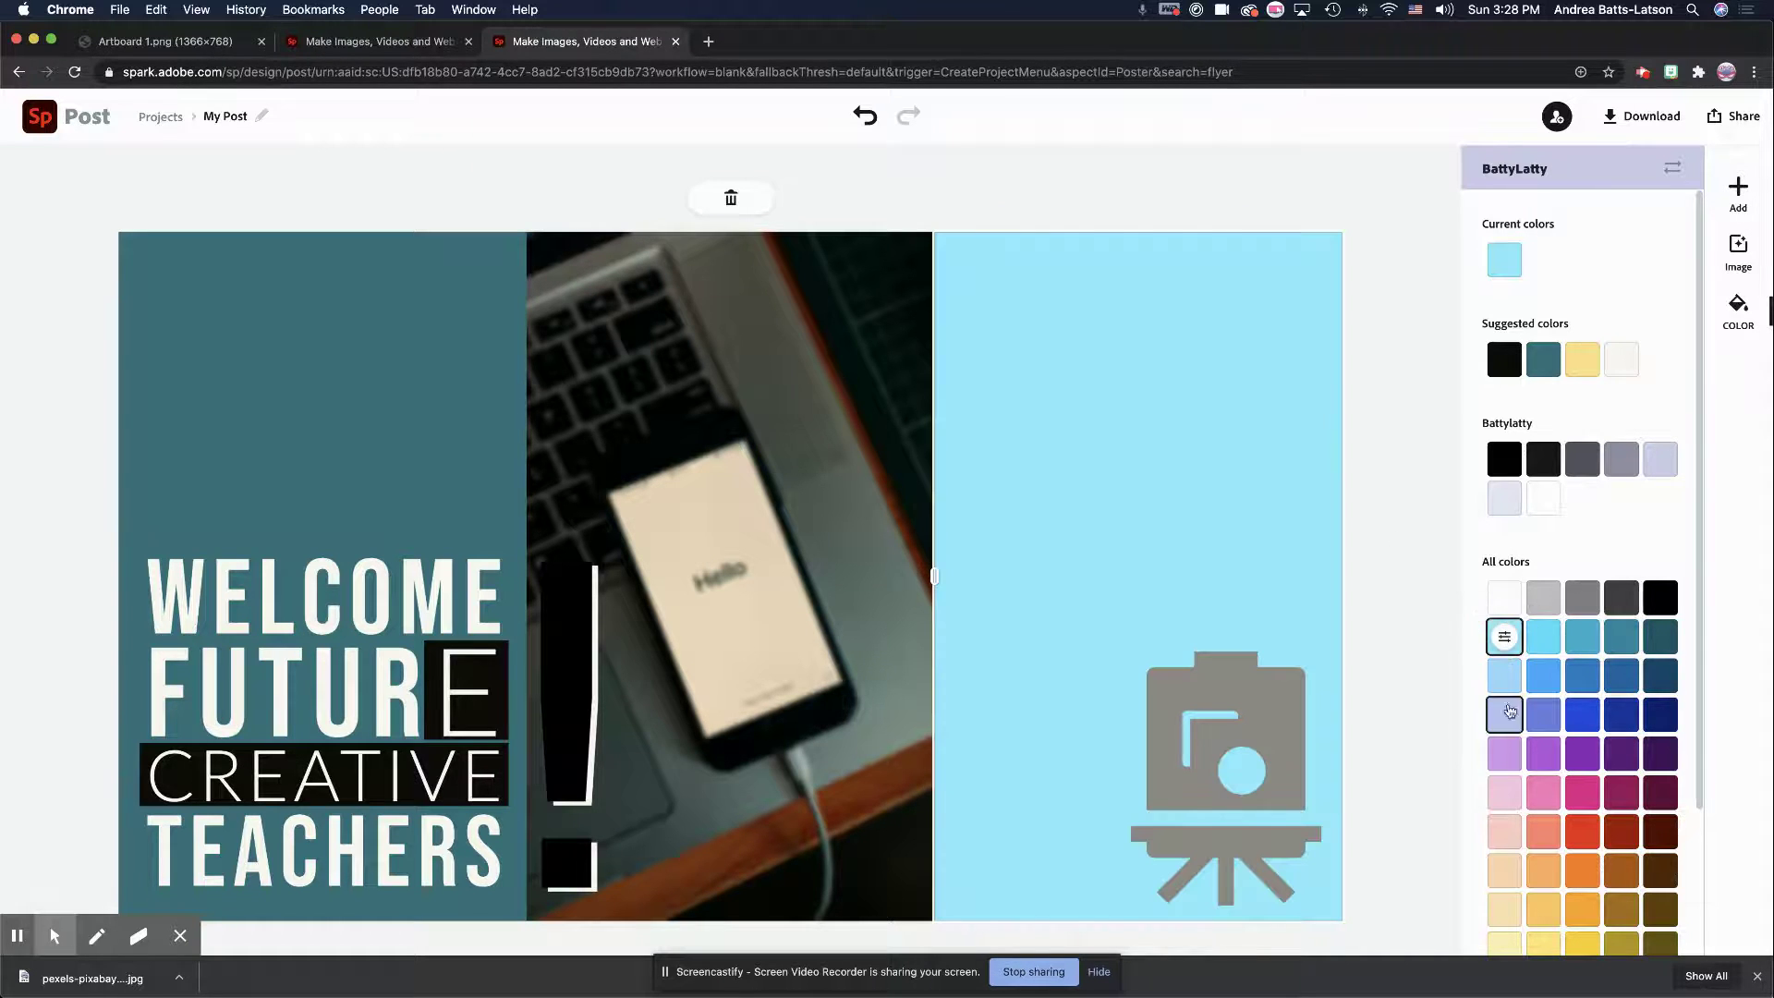
left_click(1504, 791)
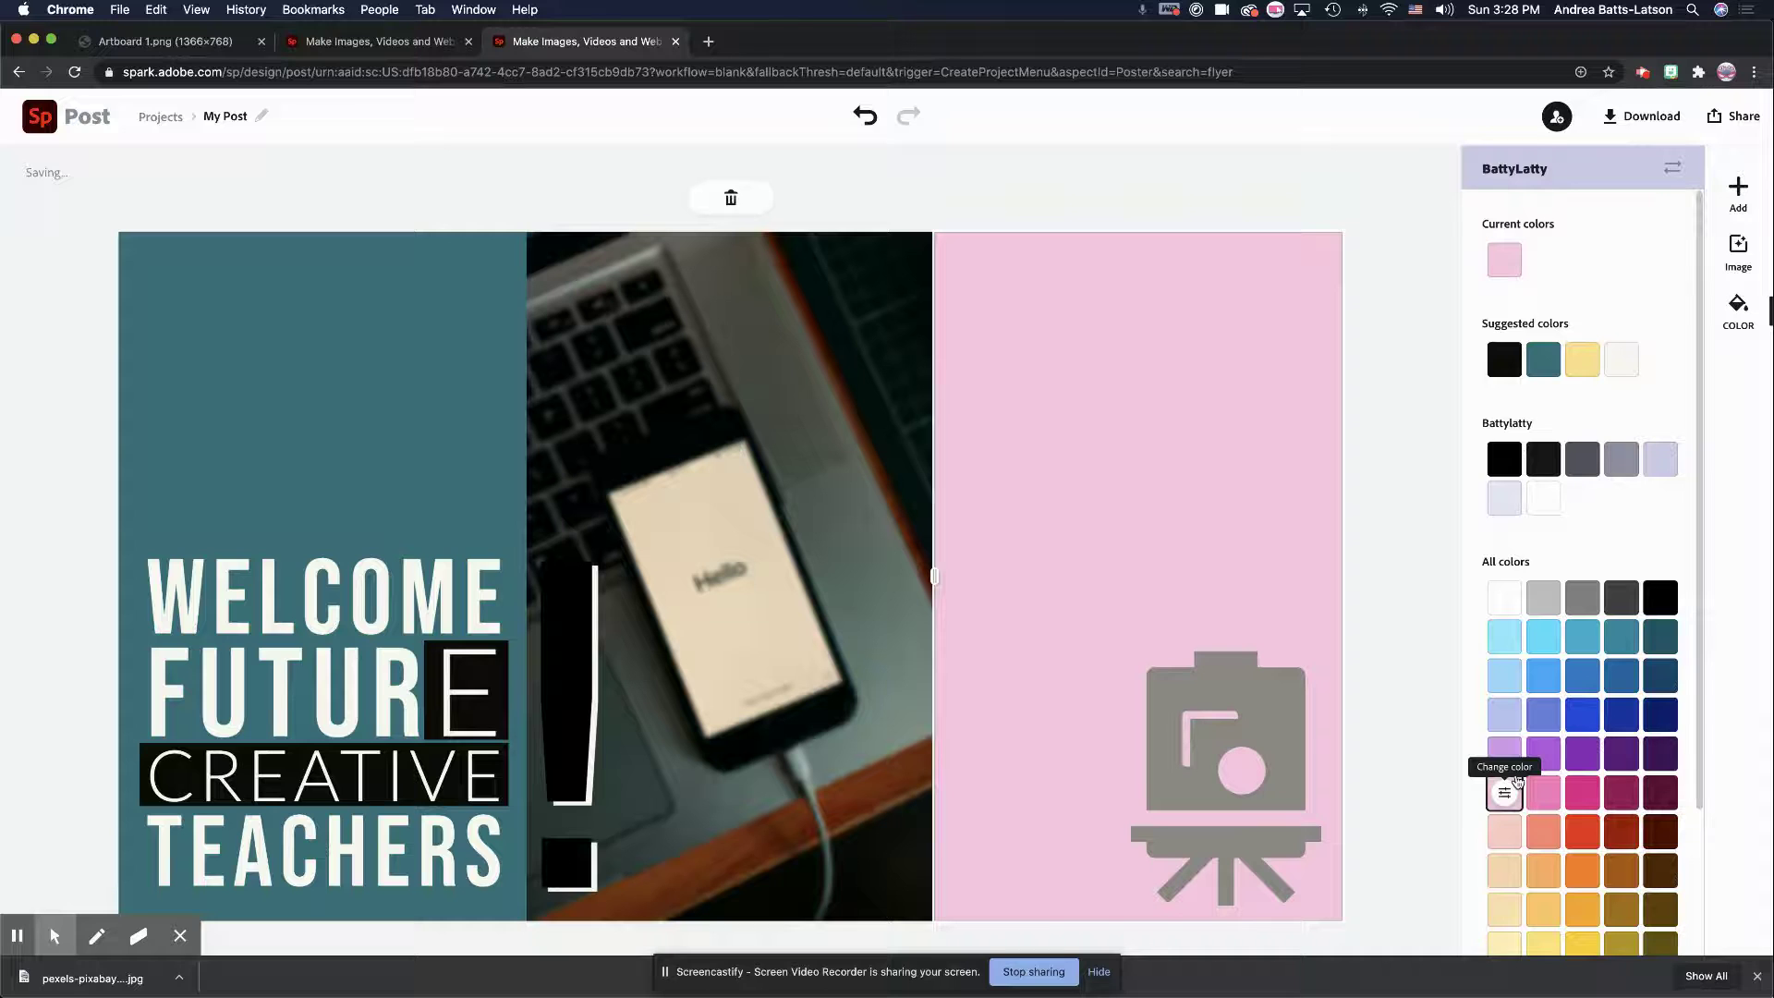
Step: Fill the left column and the right column beside the photo with the same dark orange-brown
left_click(813, 499)
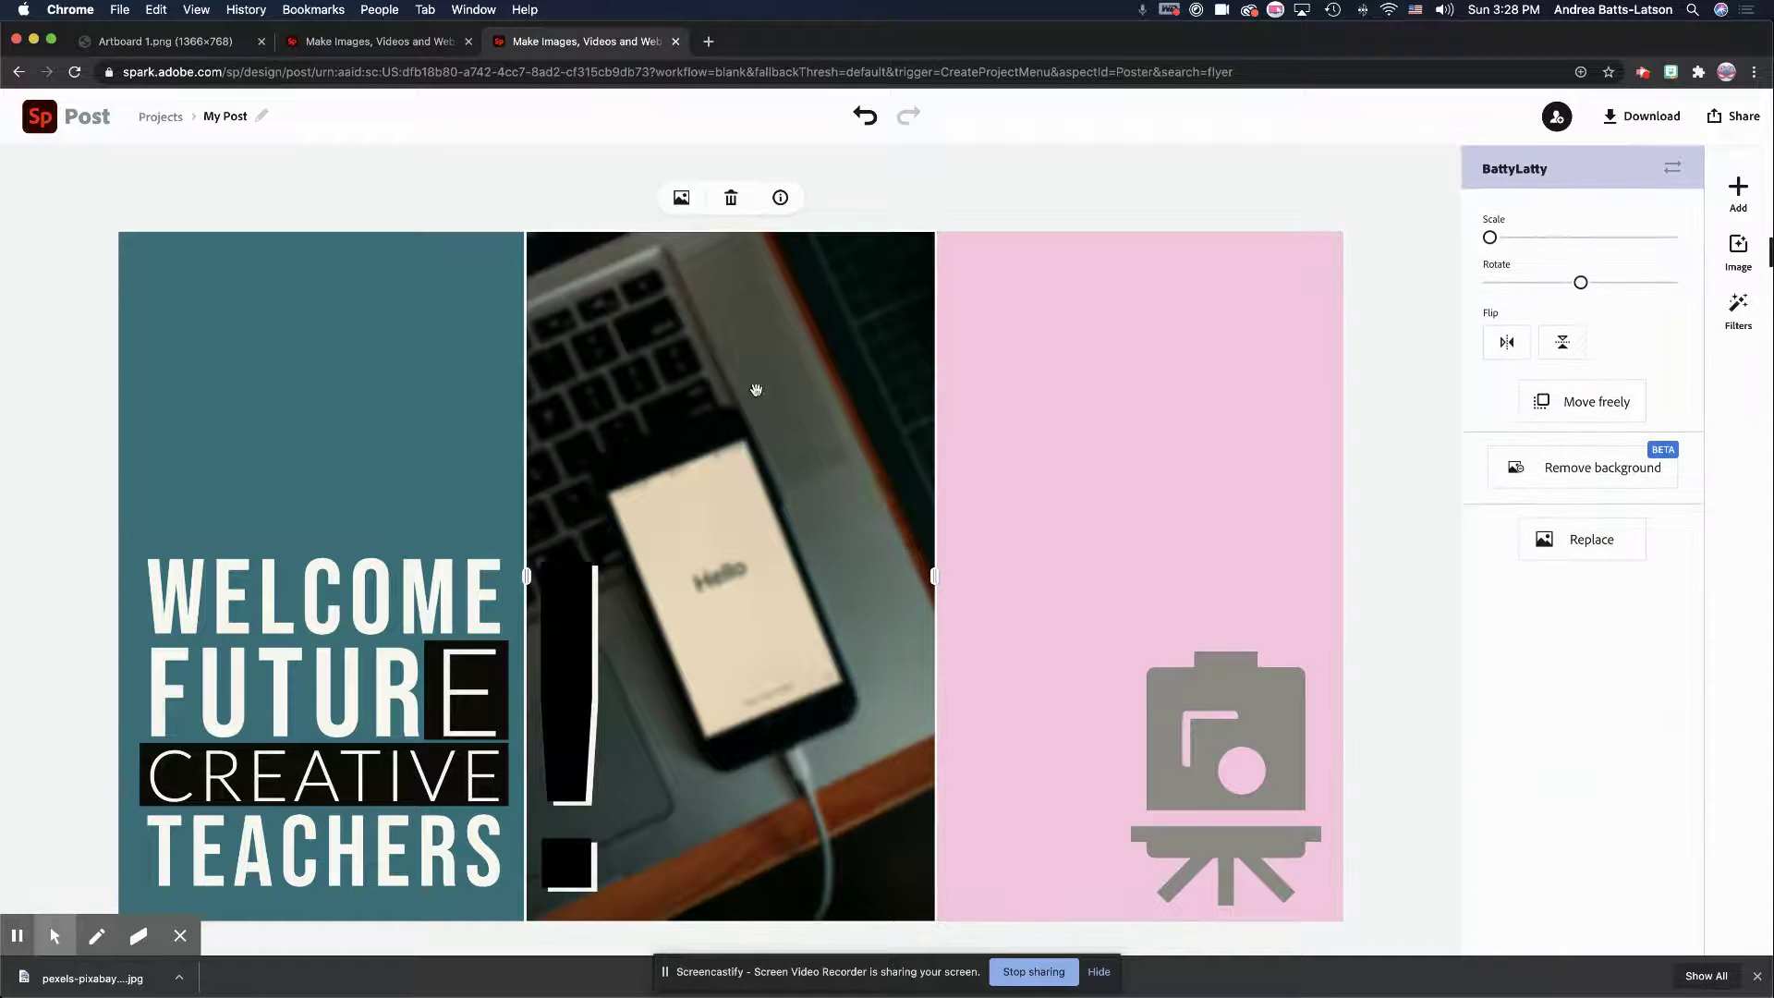
left_click(385, 428)
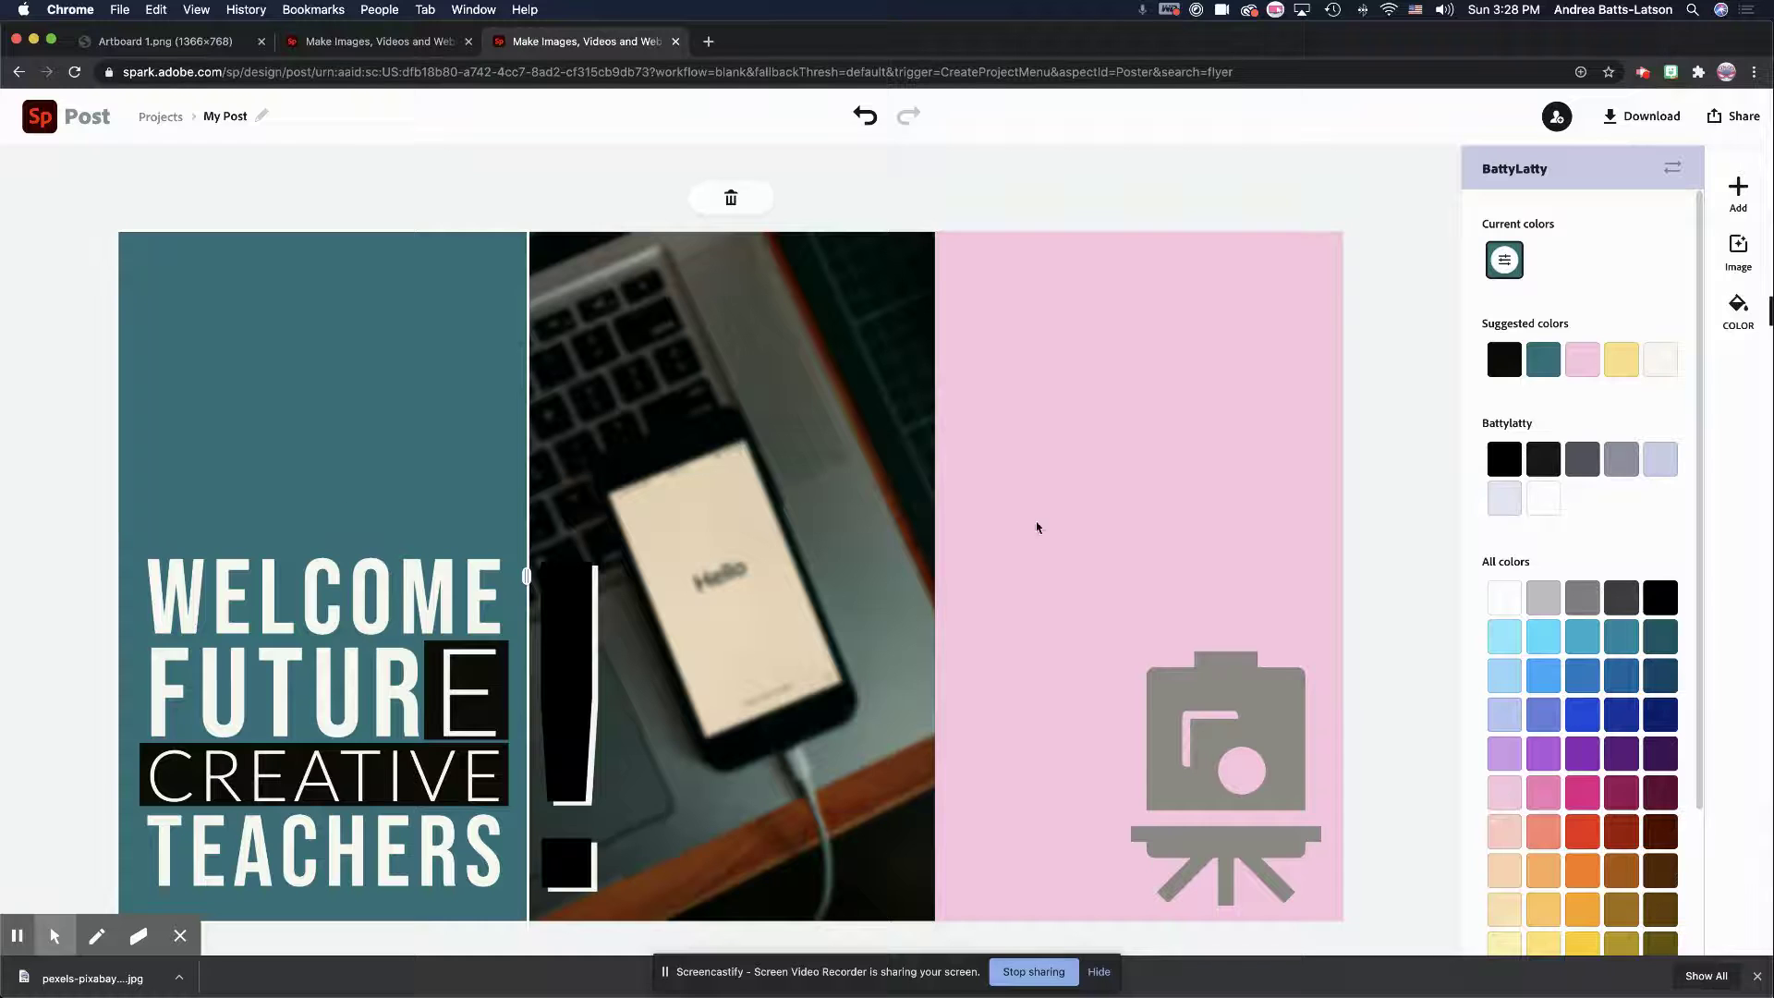
left_click(1610, 857)
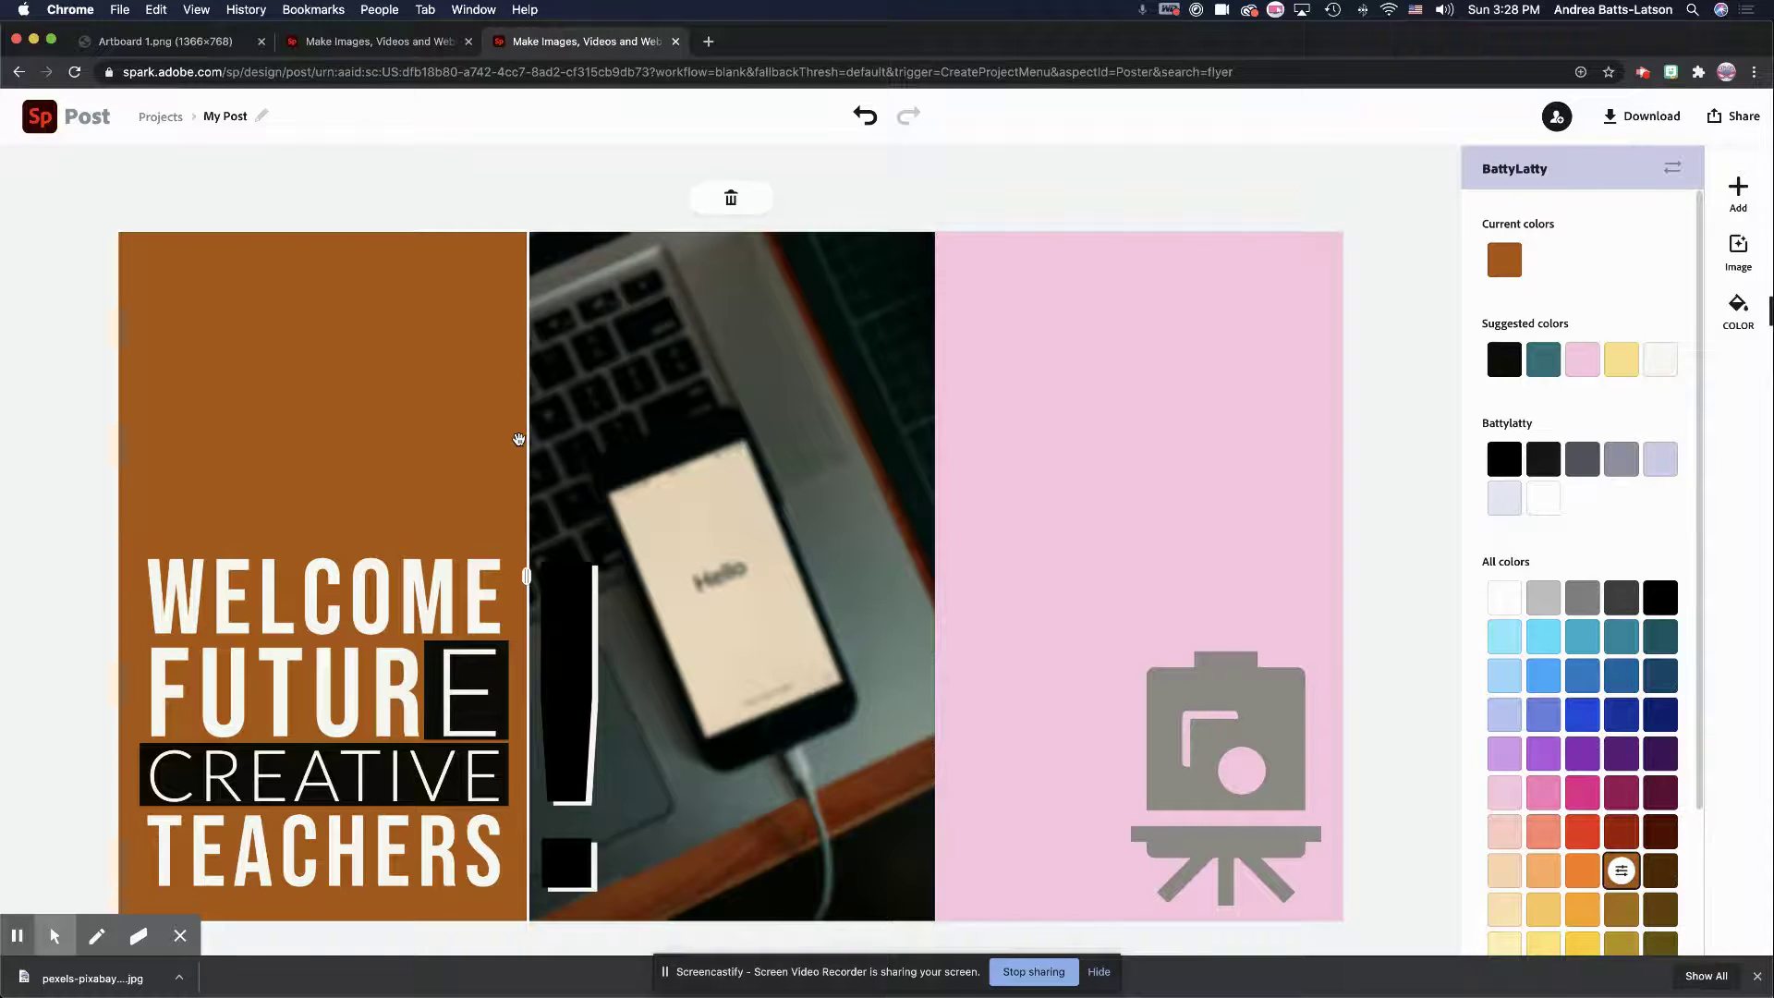
left_click(1006, 324)
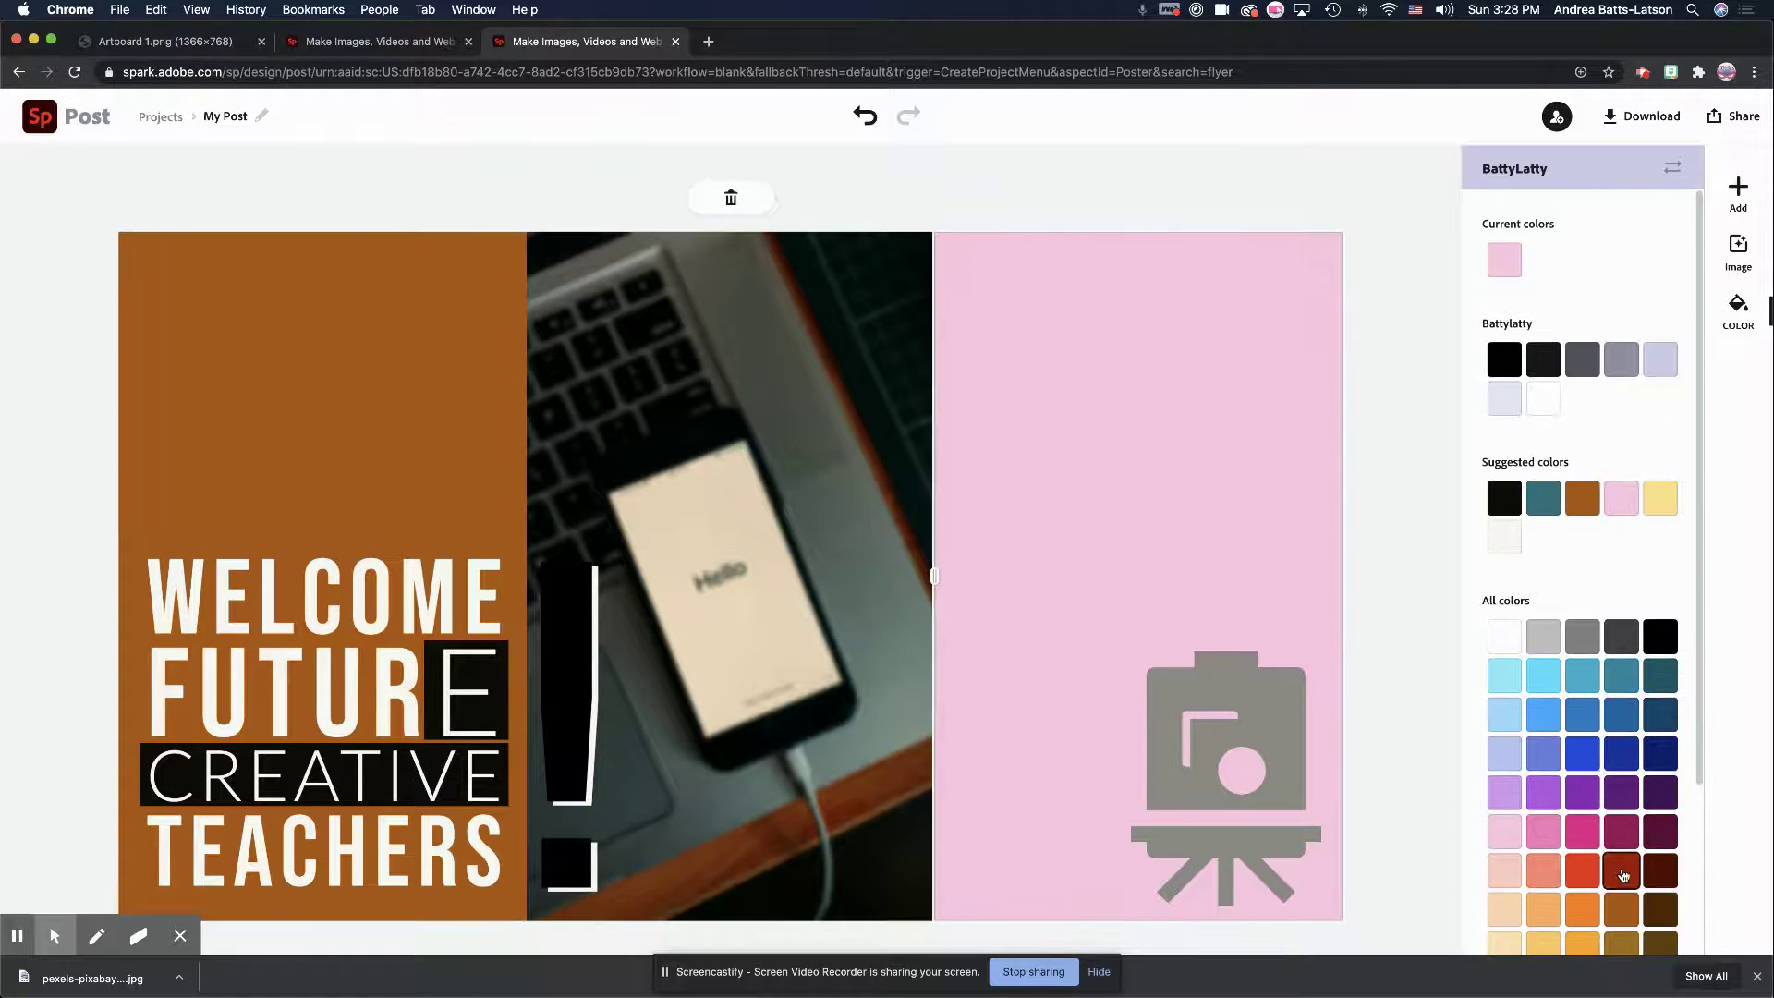
scroll(1621, 795, "down", 3)
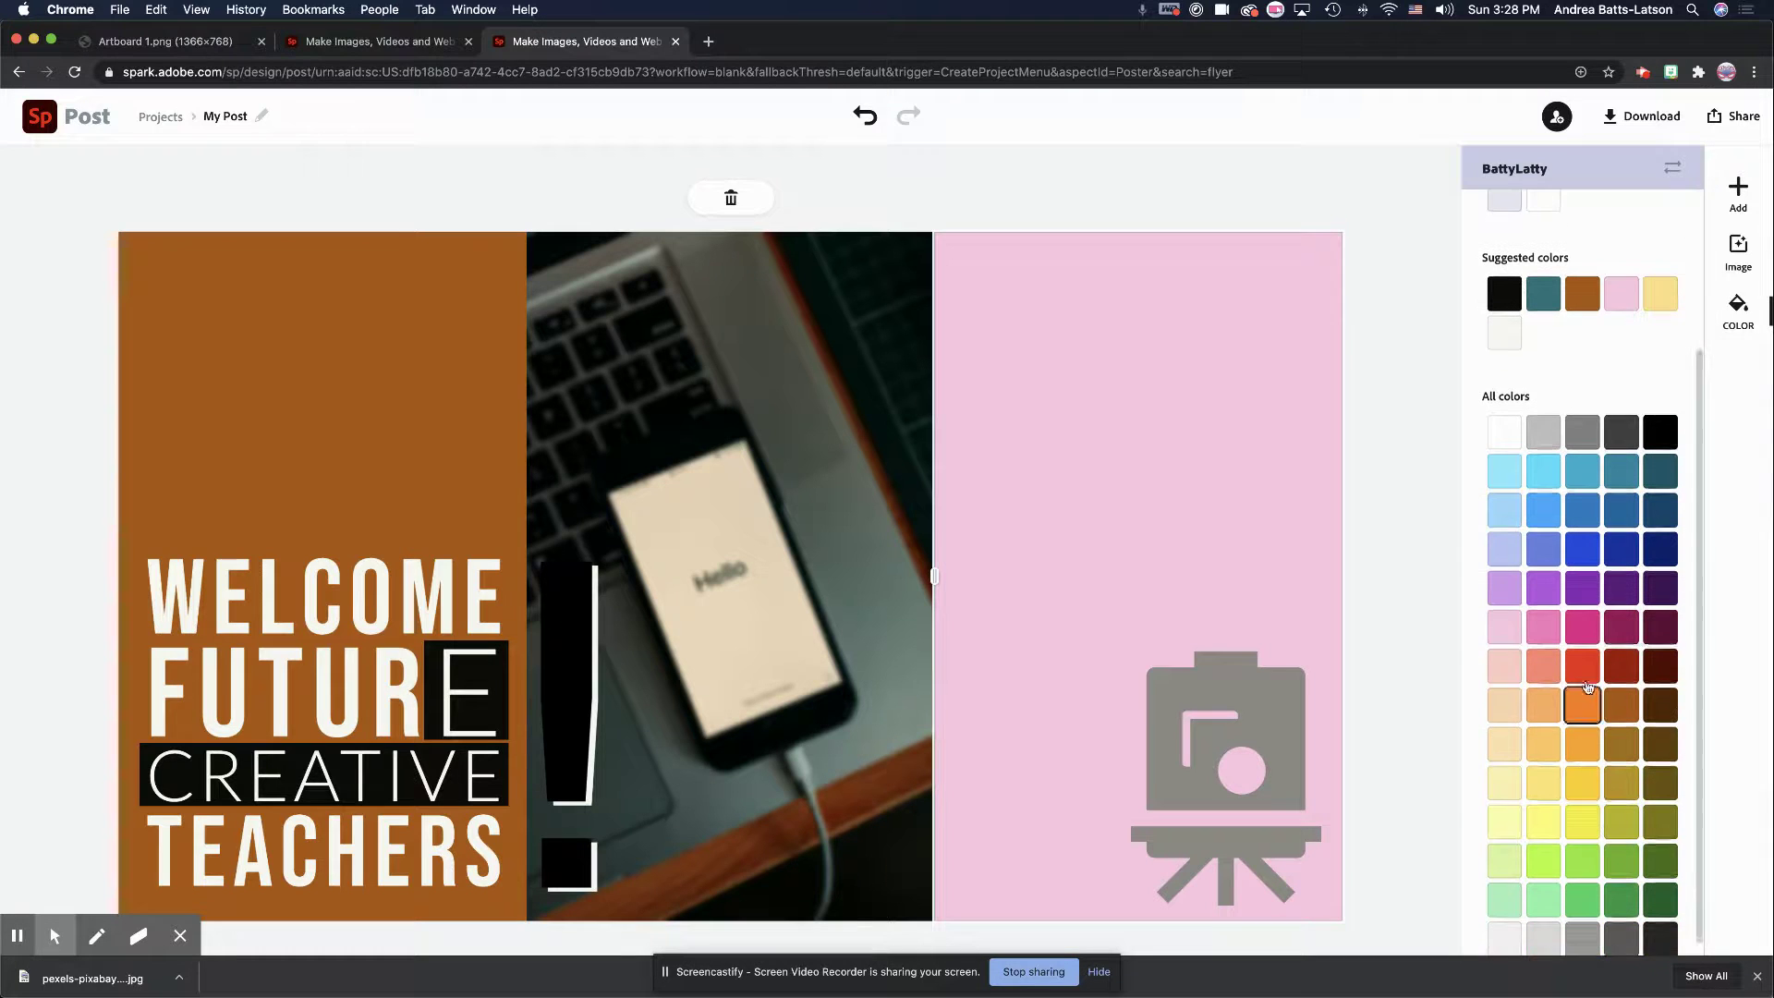
left_click(1628, 702)
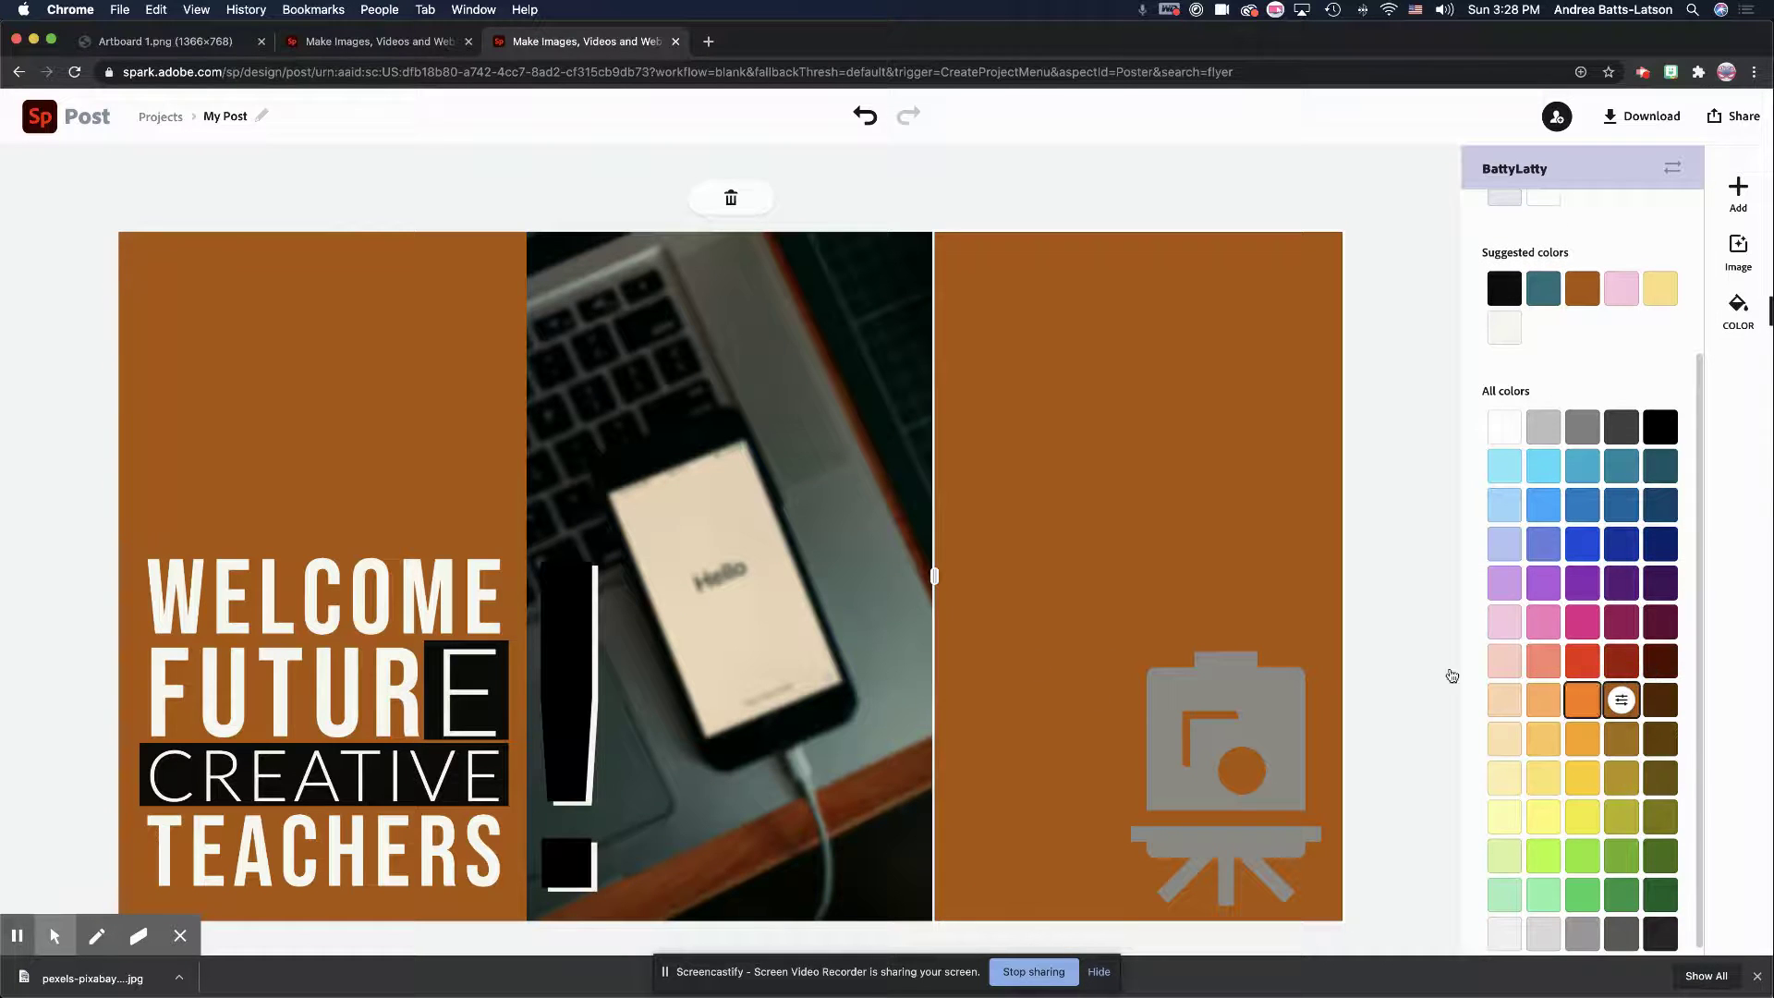
Step: Recolor the easel icon in the right column light pink
left_click(1193, 699)
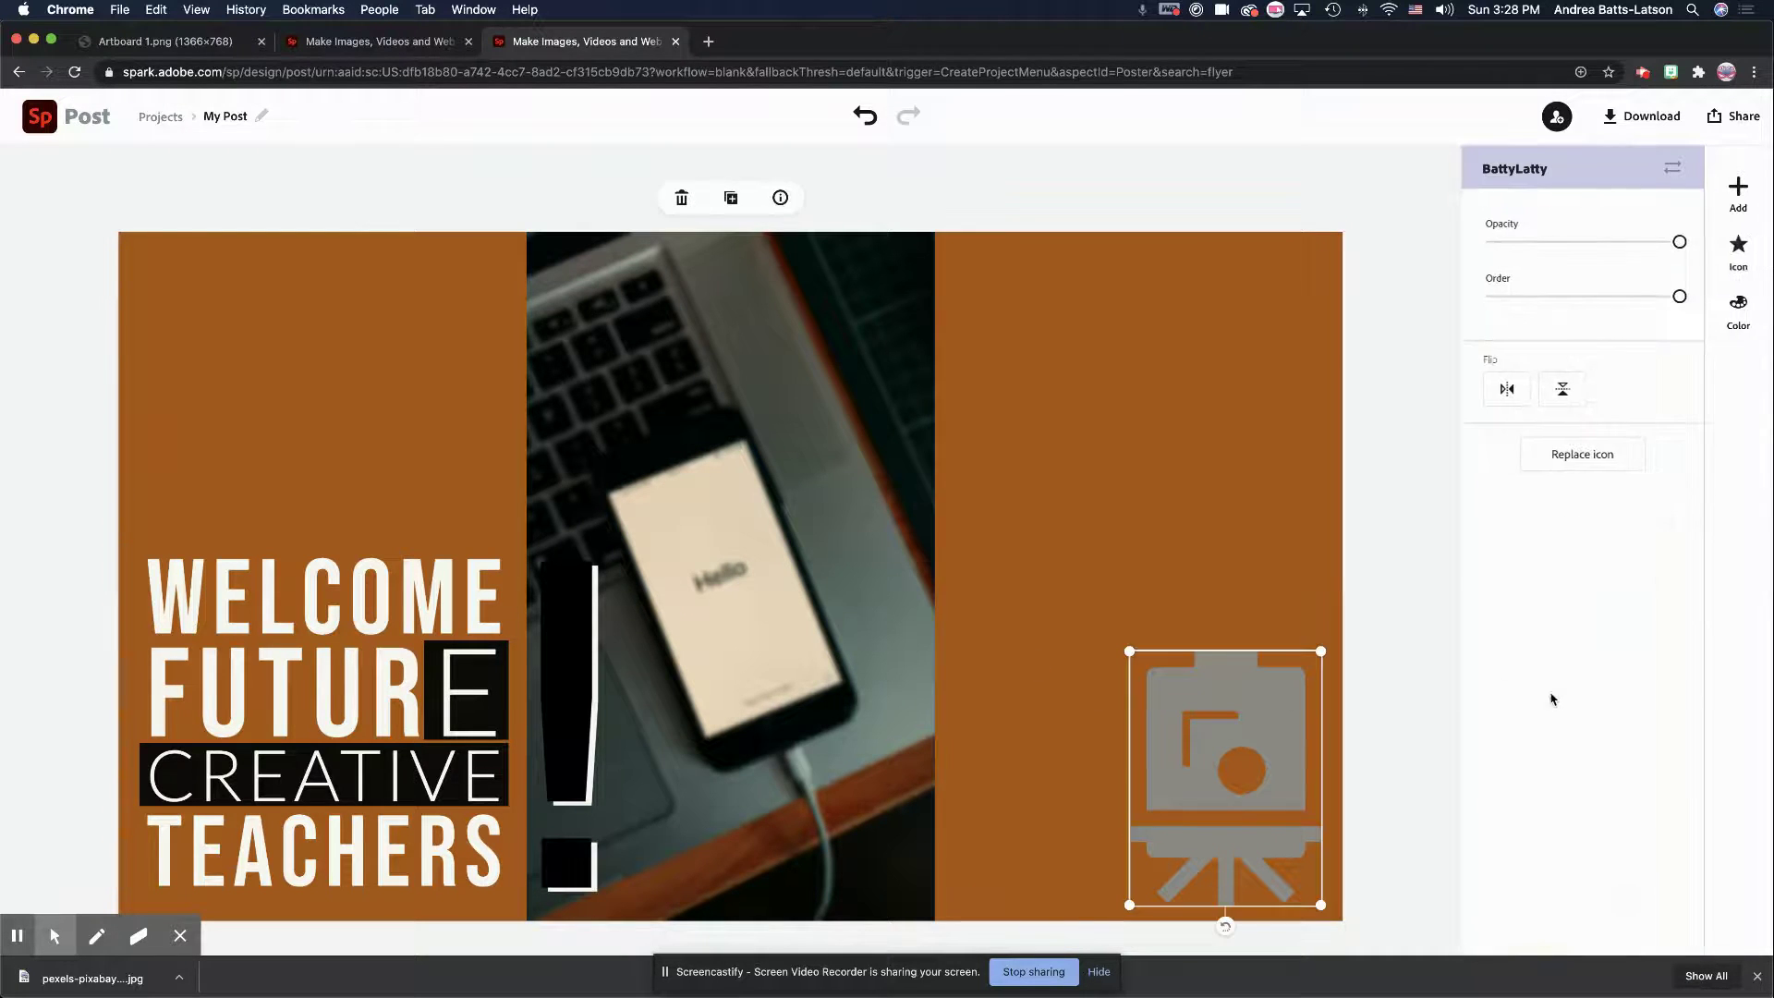
left_click(1741, 319)
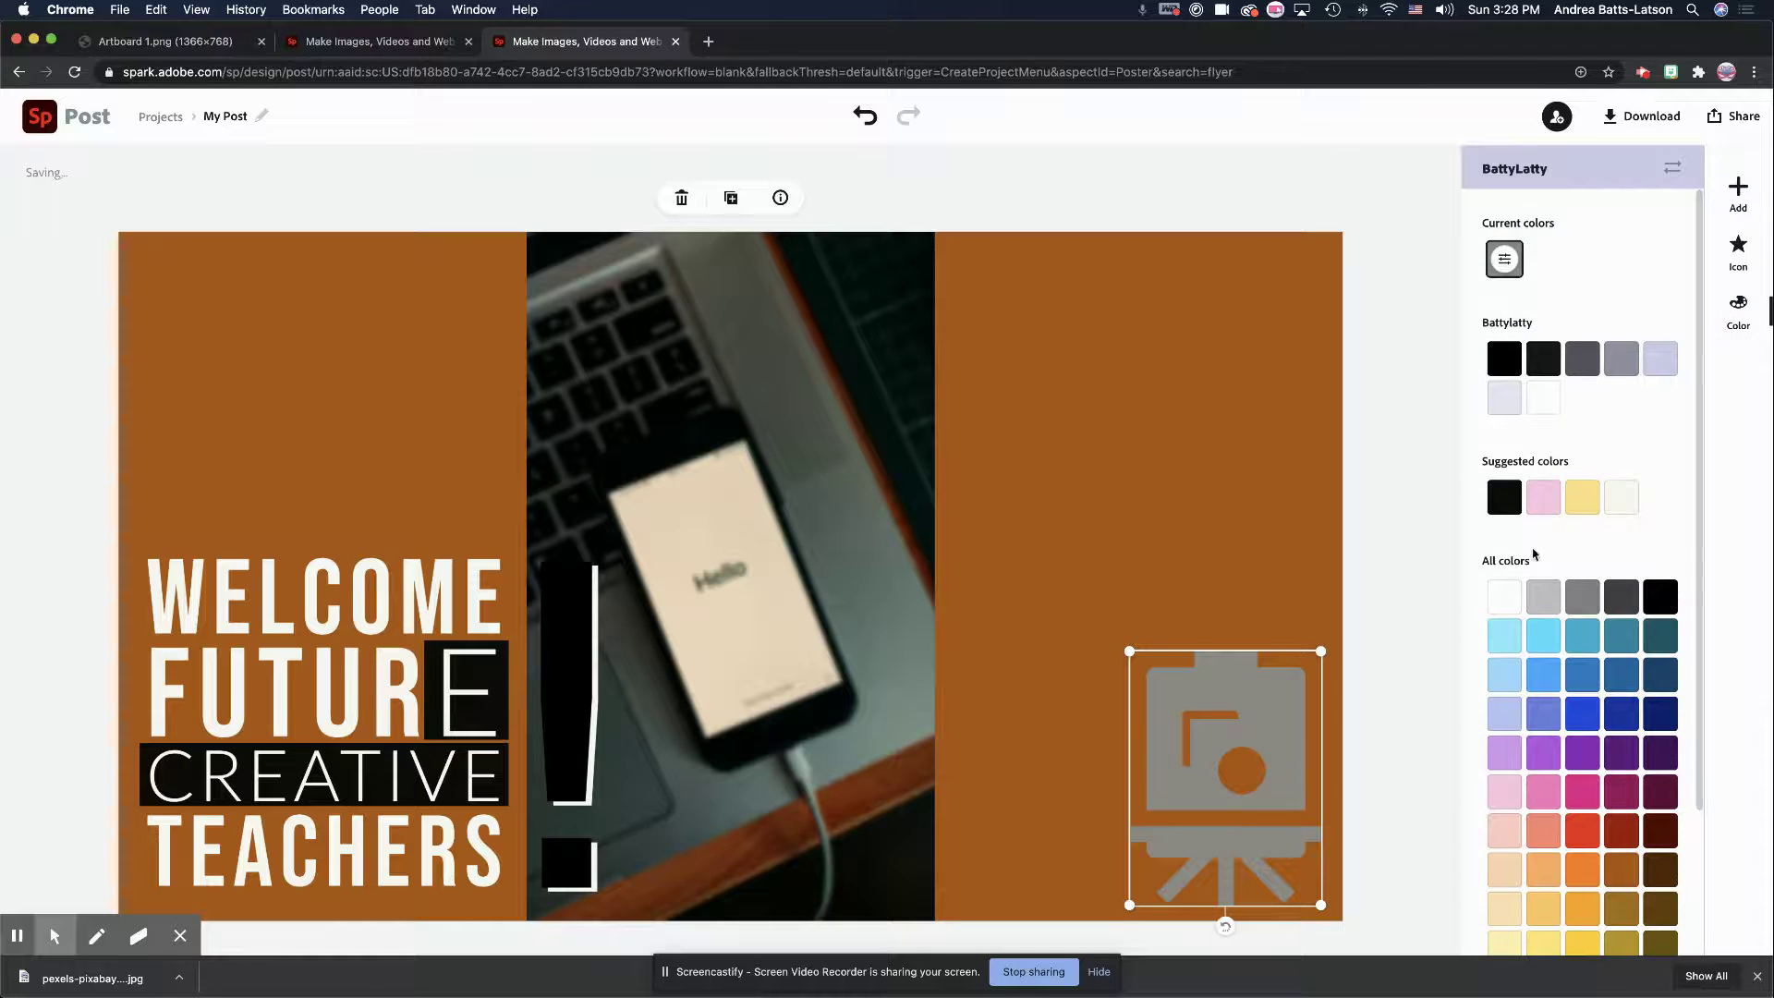
left_click(1506, 794)
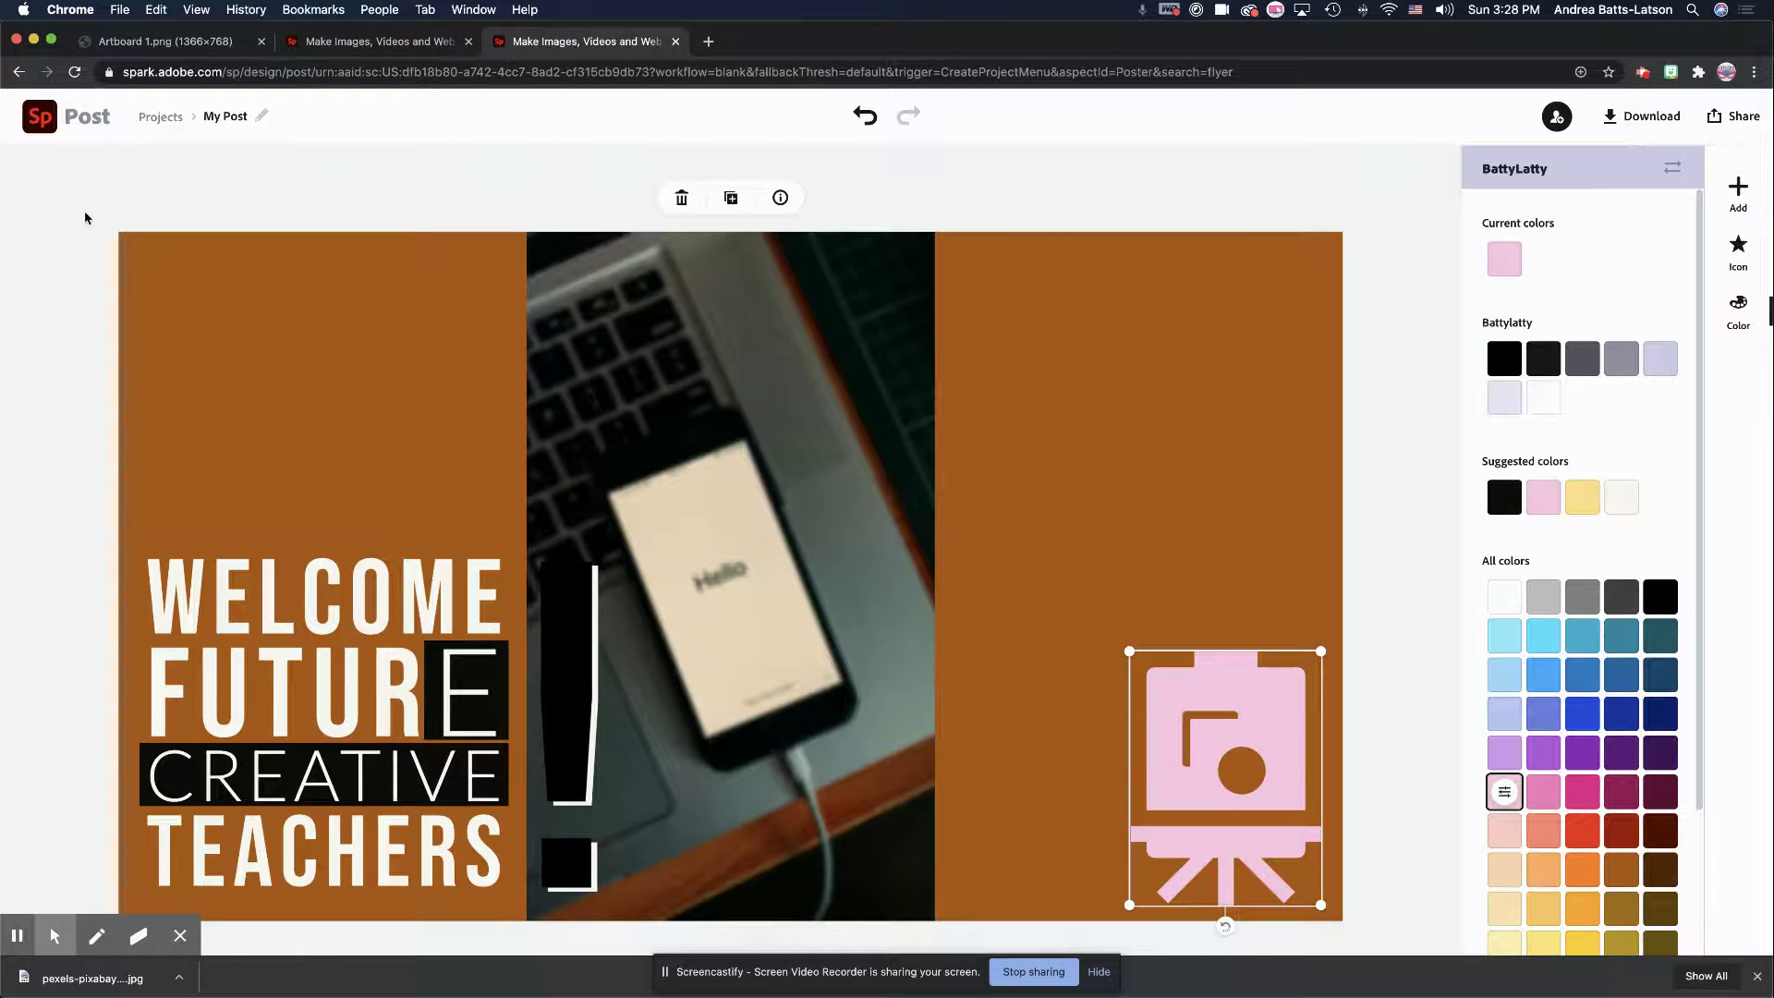
left_click(57, 260)
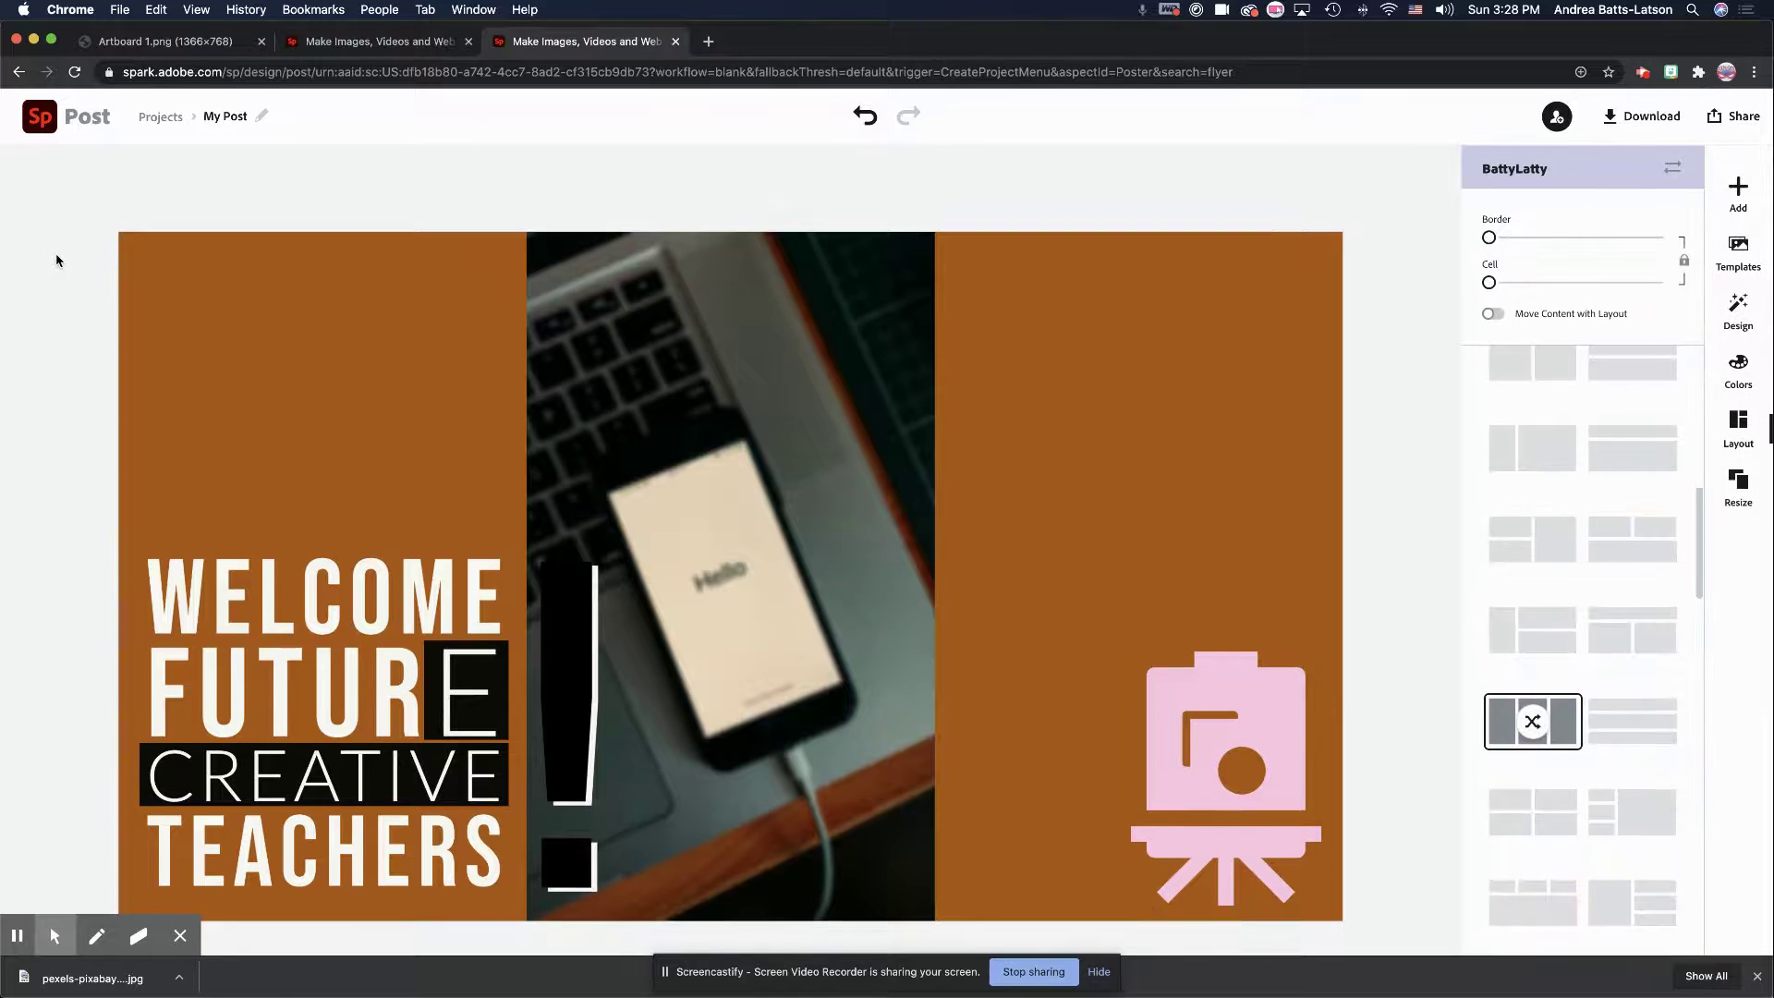
Step: Move the welcome text block up to the top of the left brown column
left_click(570, 652)
left_click(346, 617)
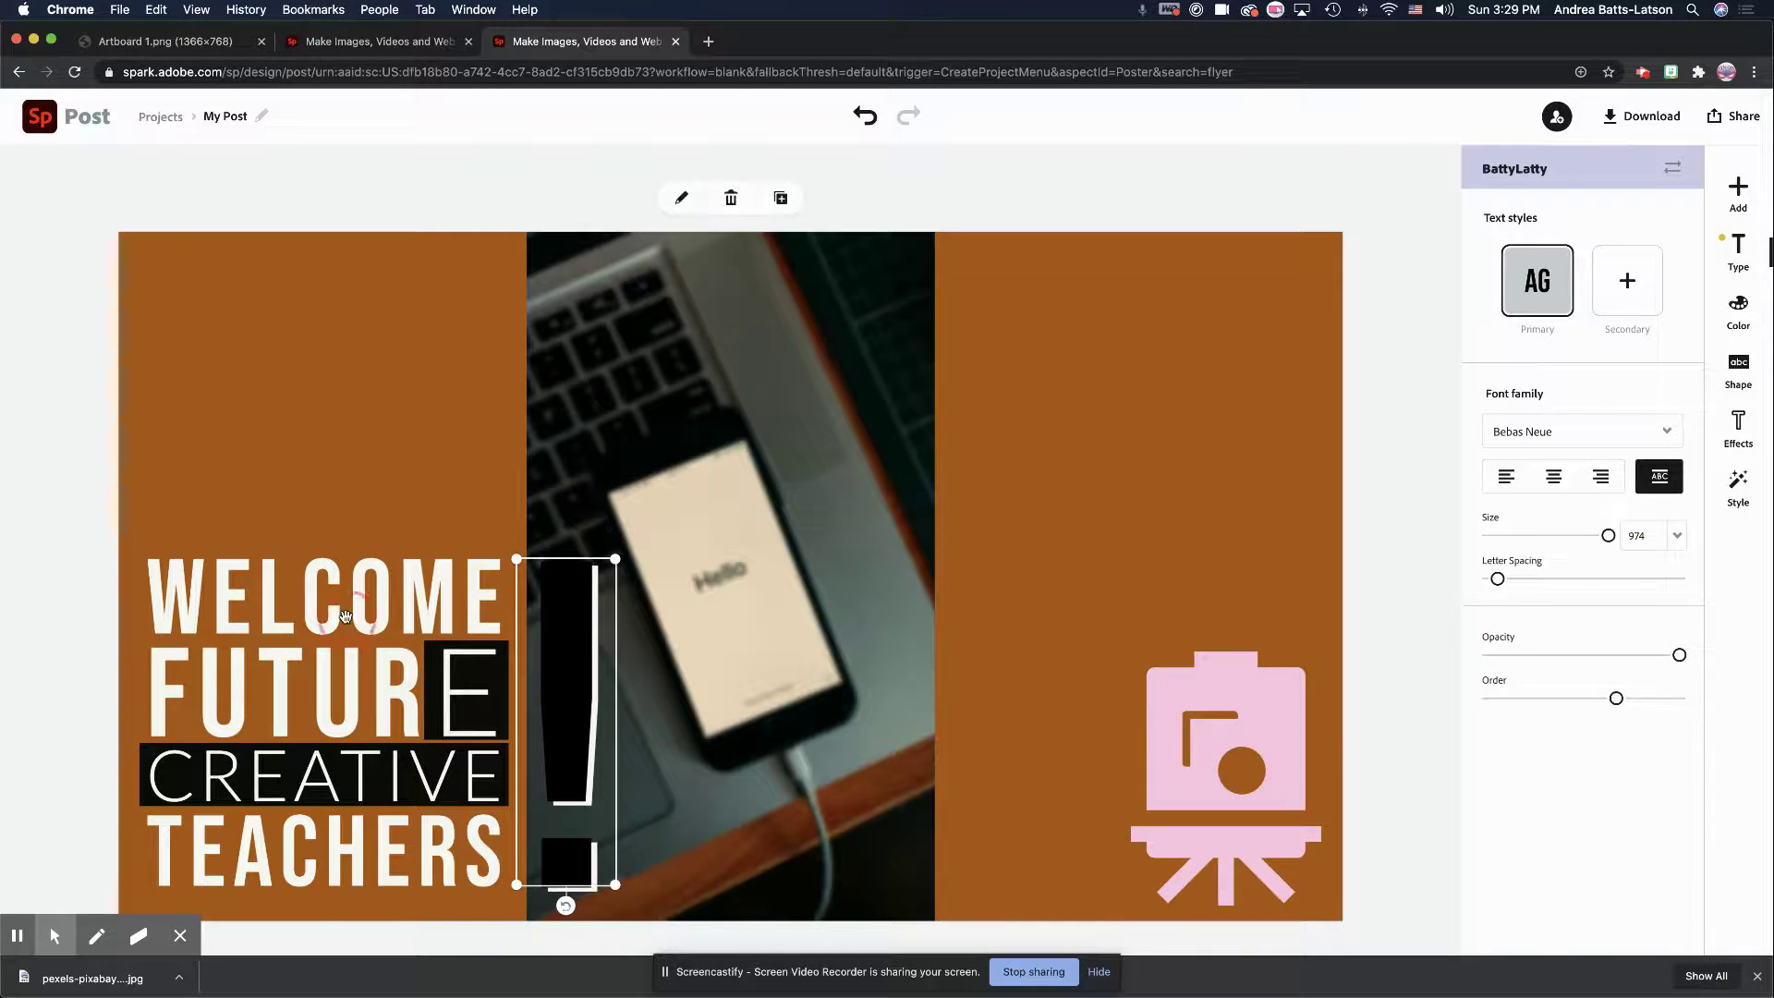
left_click_drag(346, 617, 318, 325)
Step: Group the black and white exclamation mark layers and move the group into the left brown column below the welcome text
left_click(574, 670)
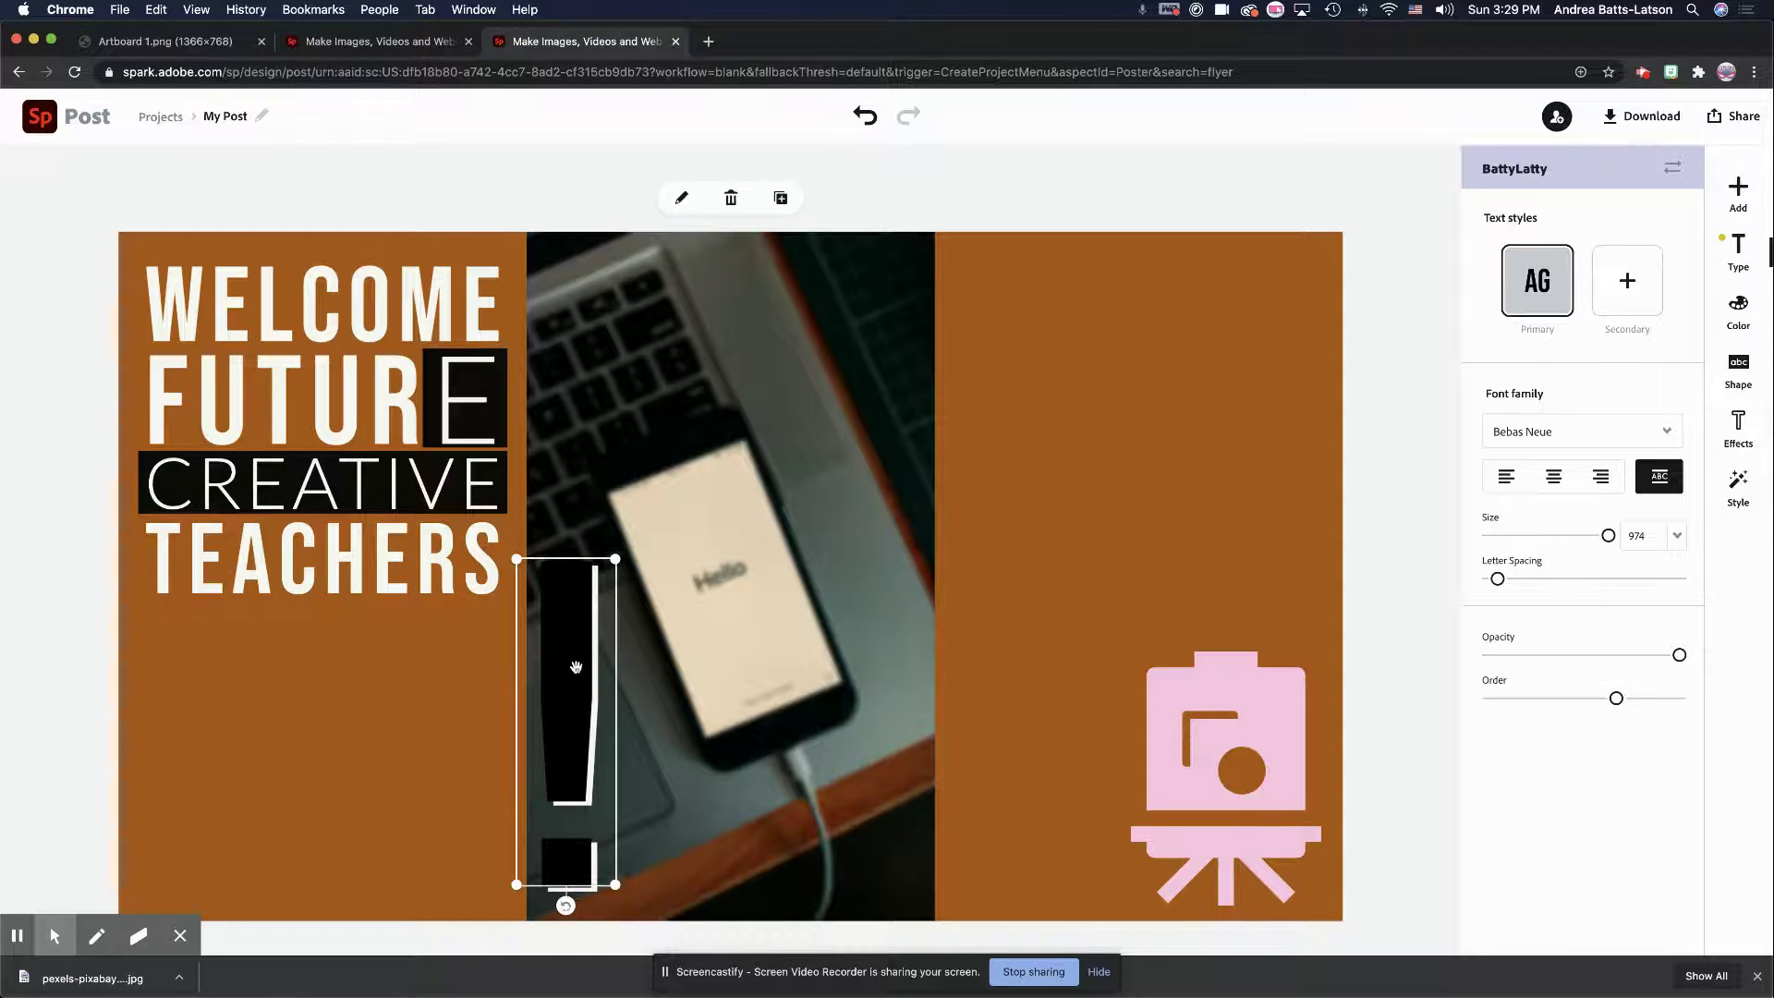
left_click(573, 848)
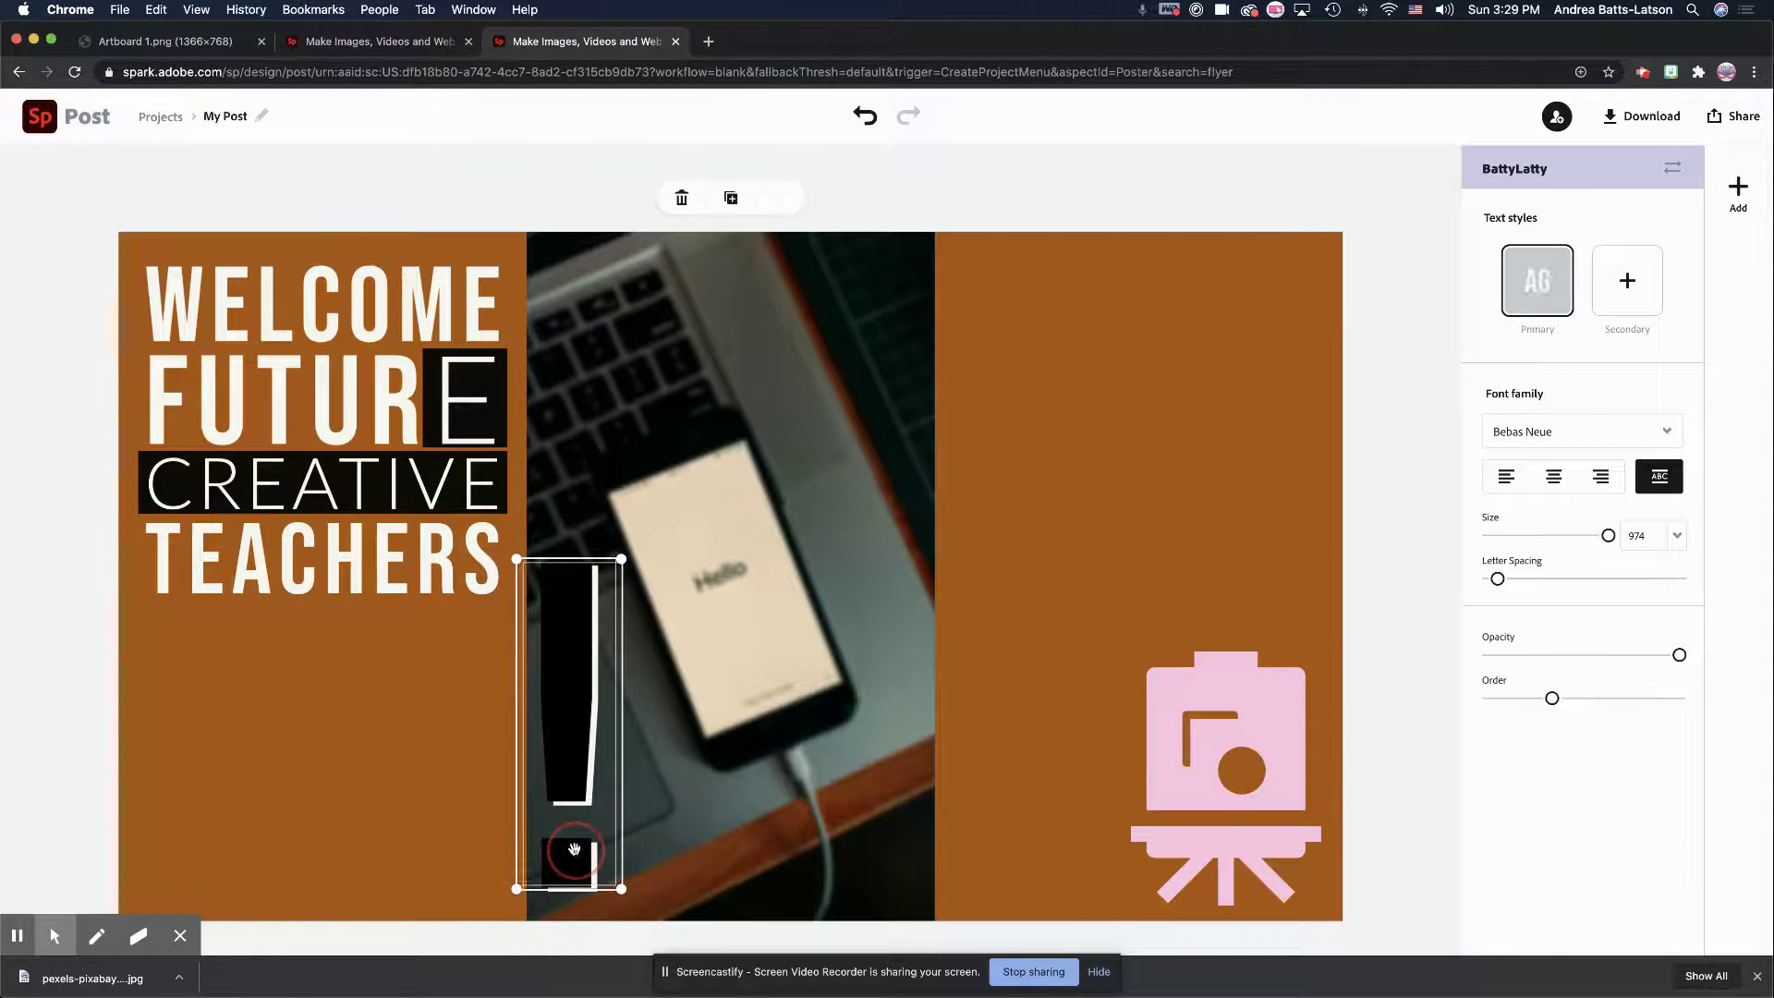
left_click(541, 936)
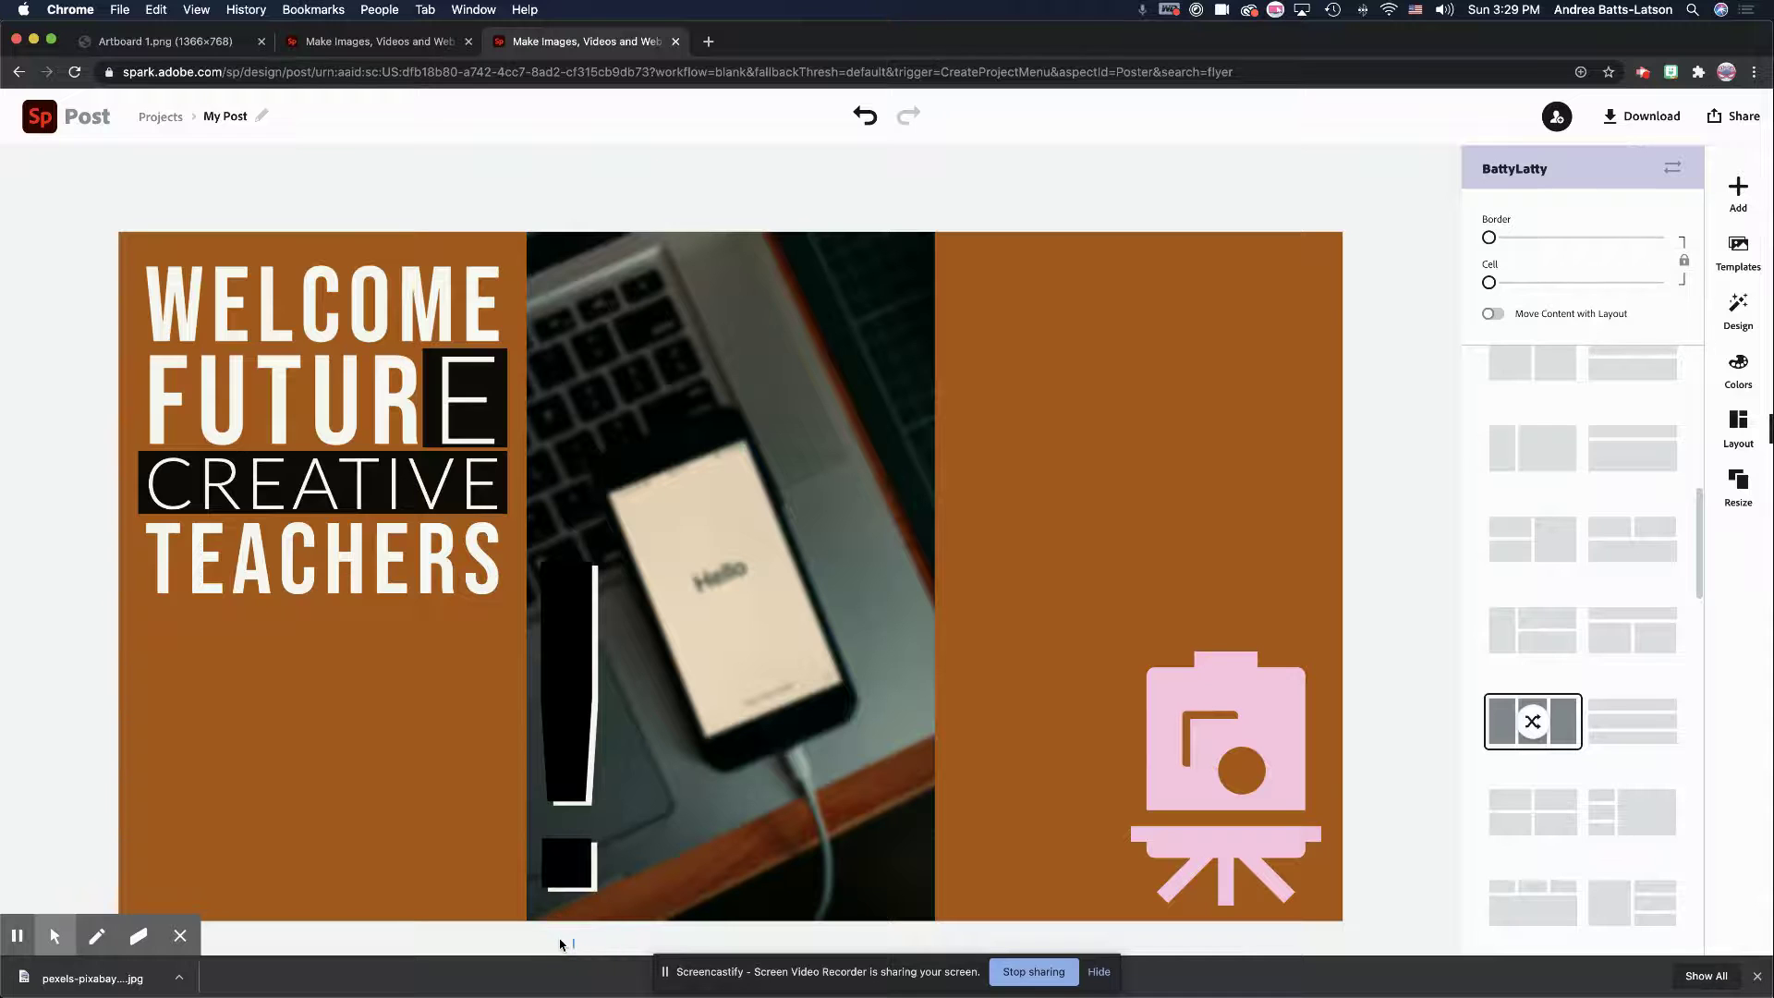
left_click_drag(560, 940, 567, 680)
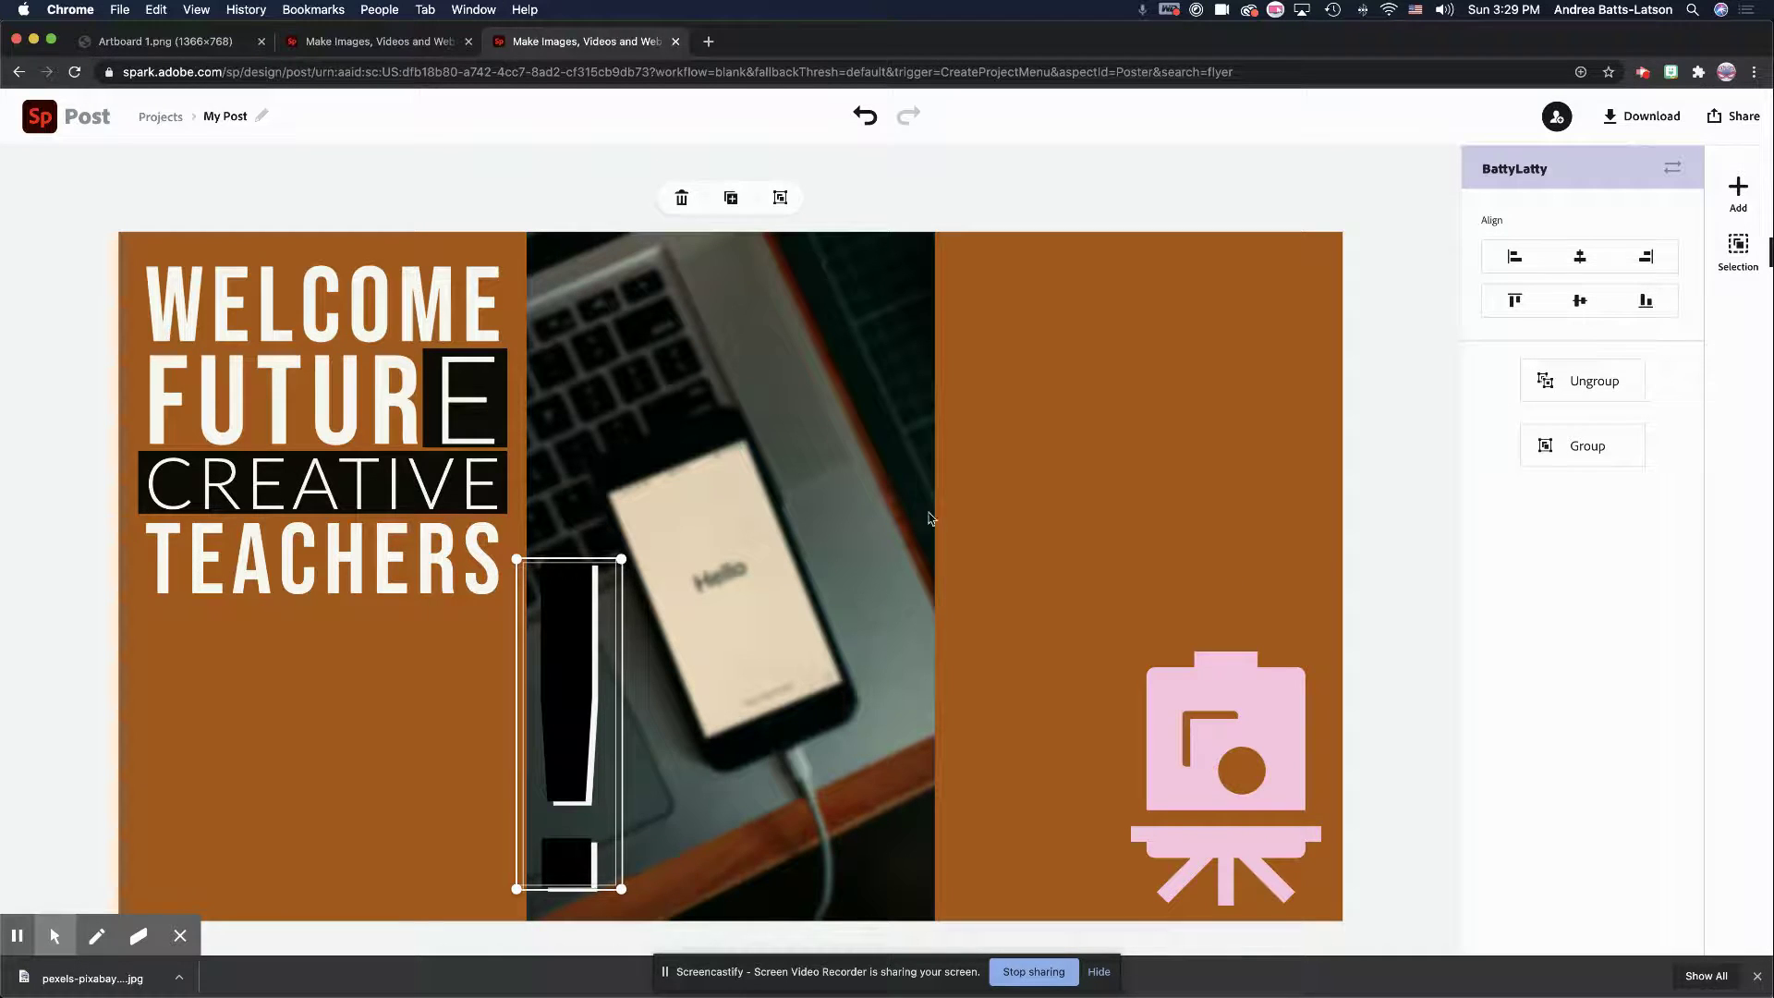
left_click(1593, 448)
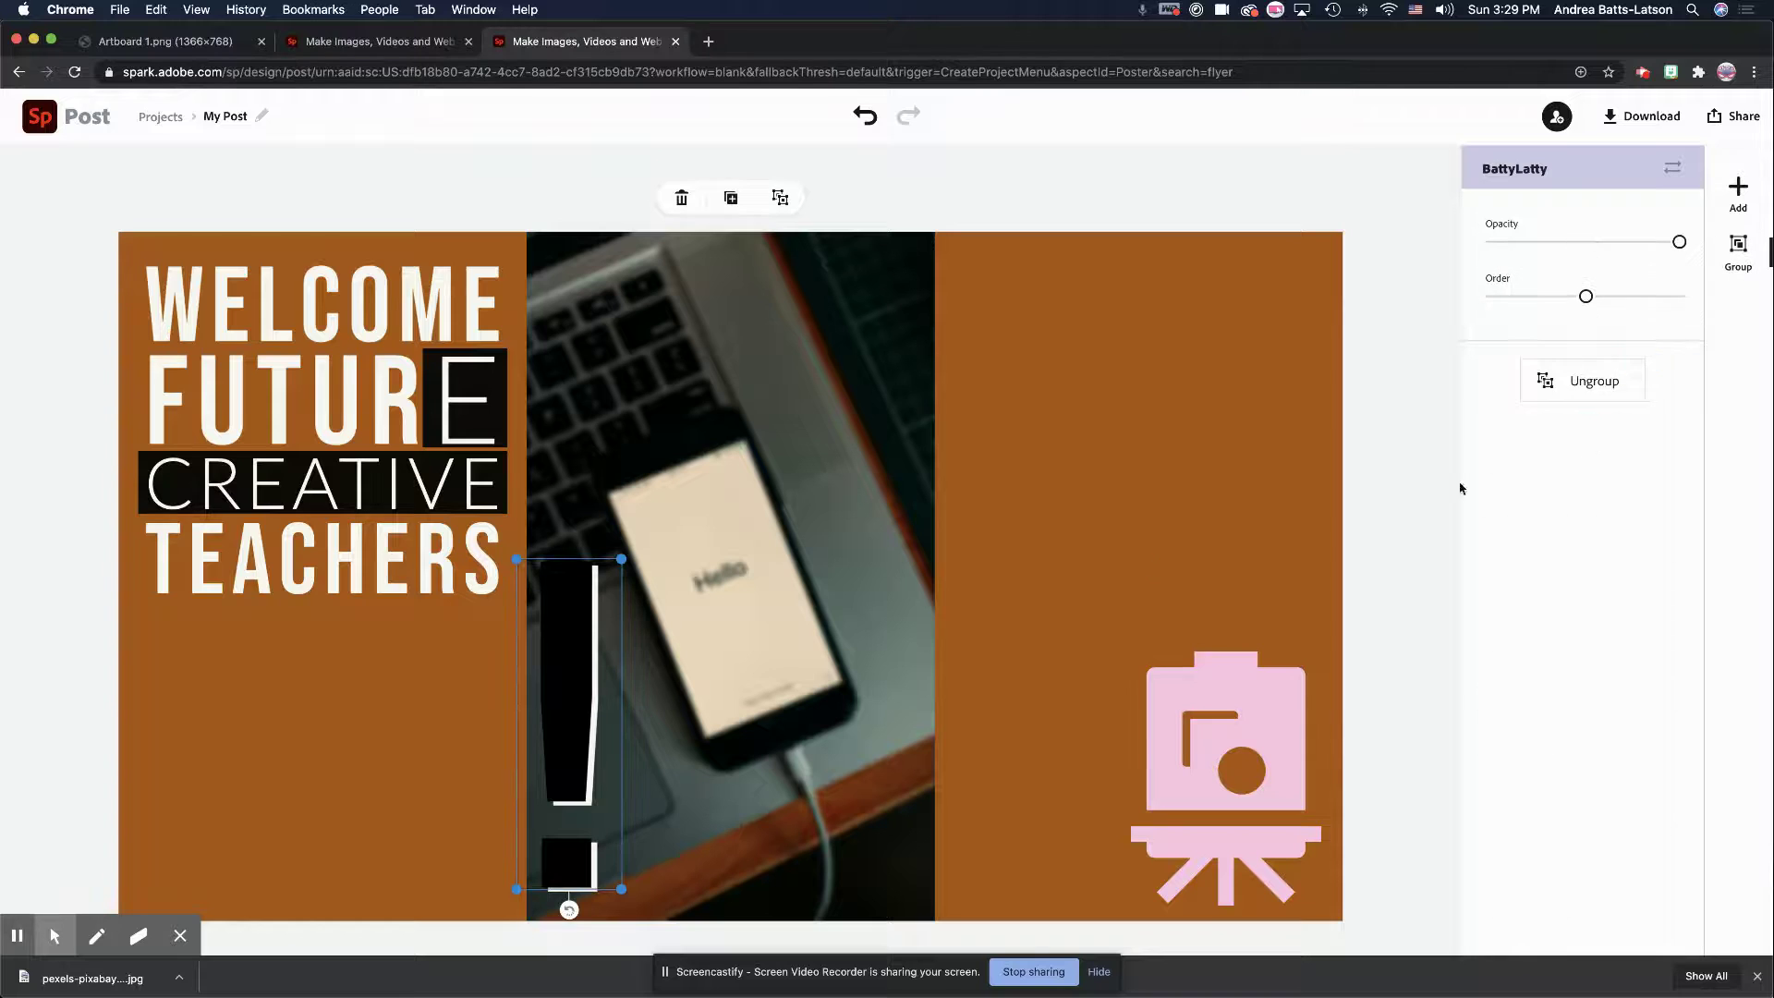
left_click_drag(557, 708, 298, 728)
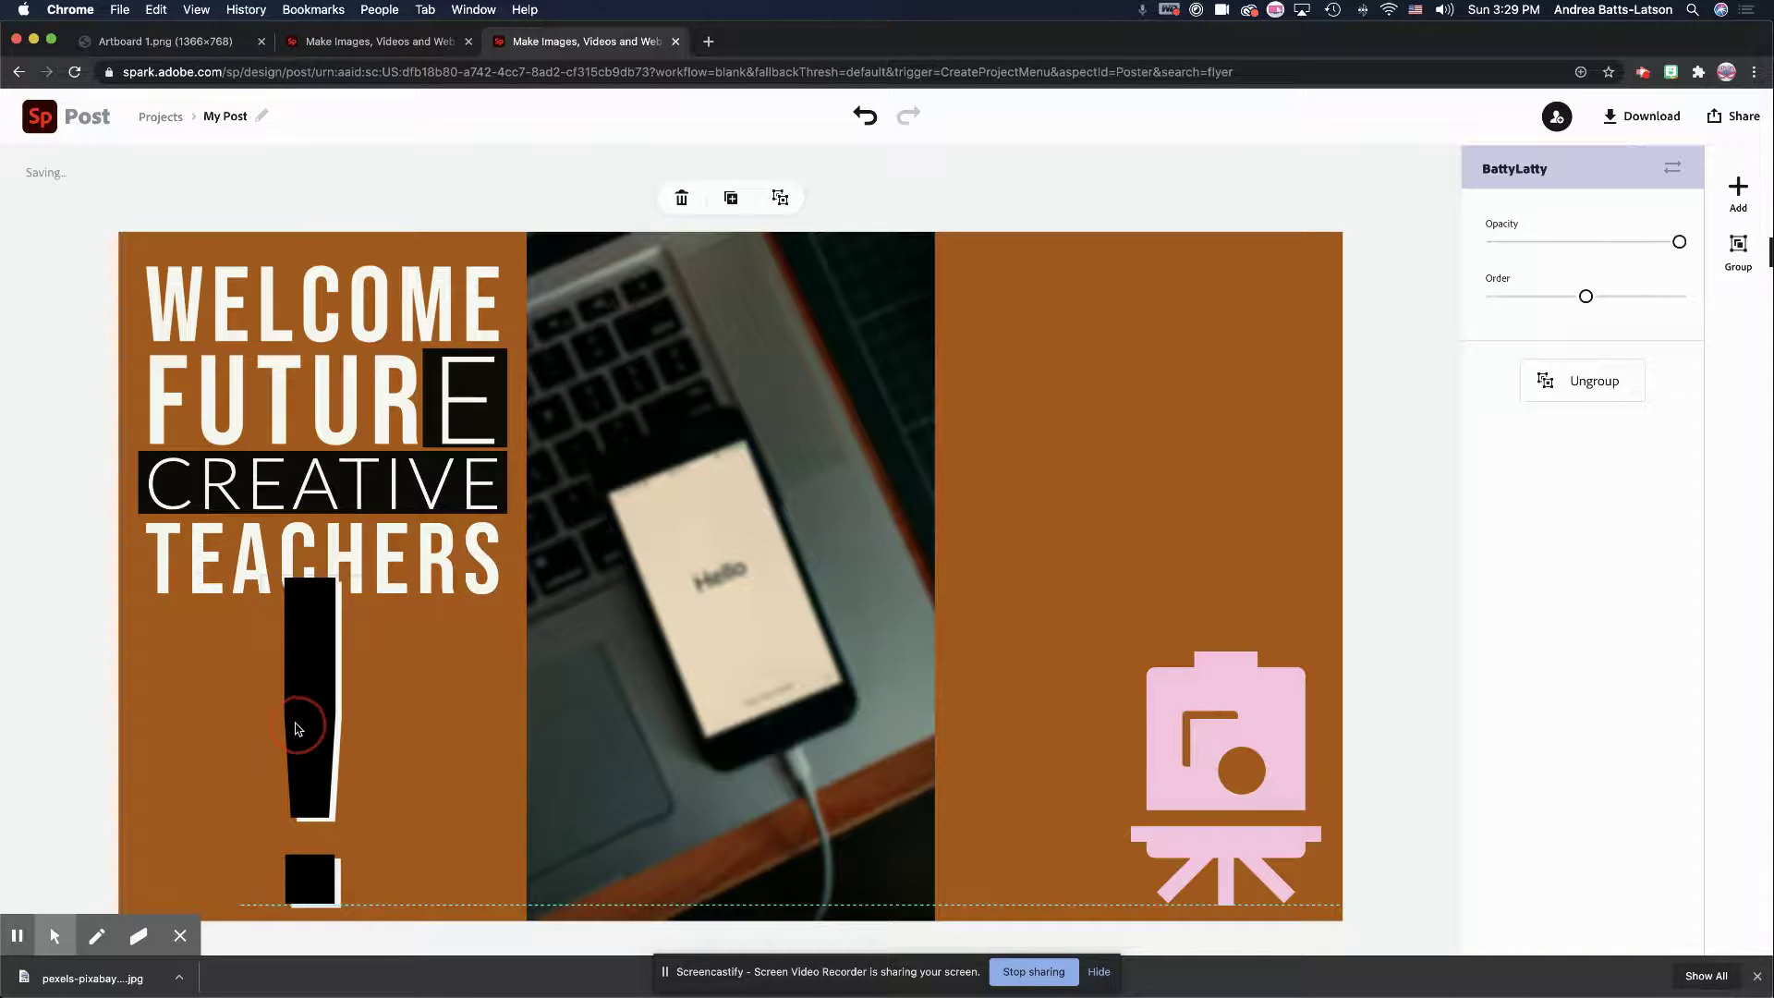
Step: Shrink the welcome text block slightly and center it in the left column, clear of the exclamation mark
left_click(487, 580)
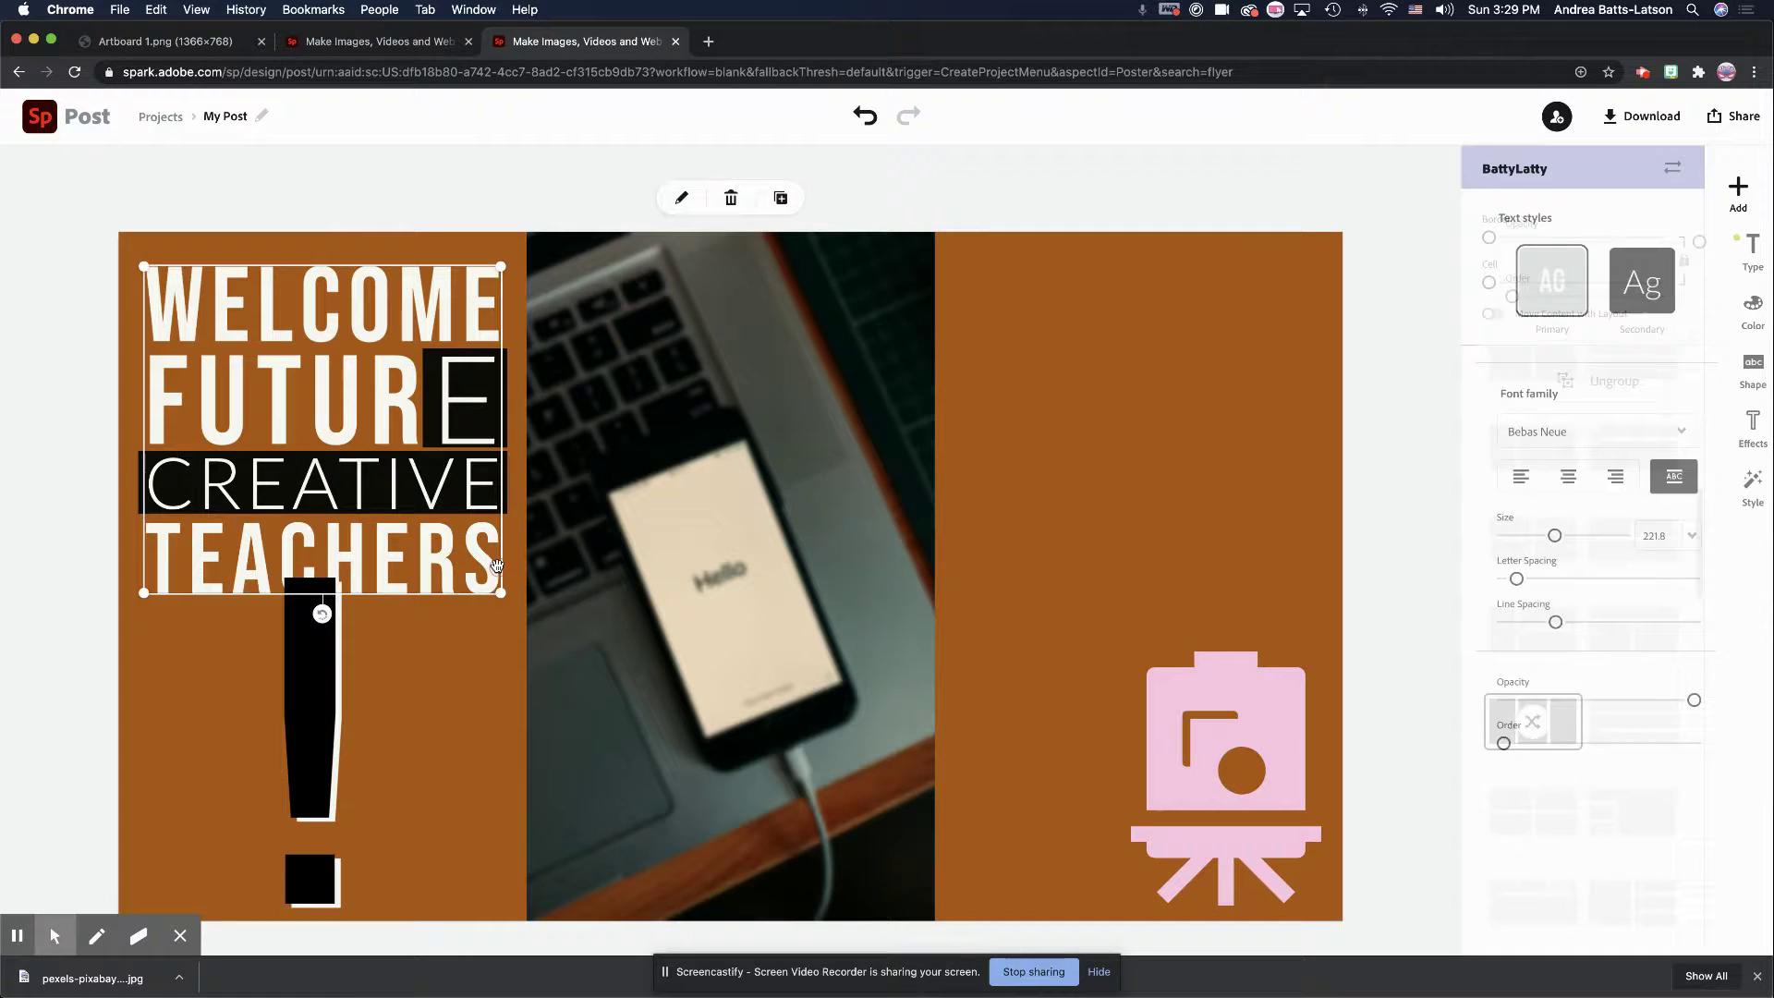
left_click_drag(500, 596, 479, 573)
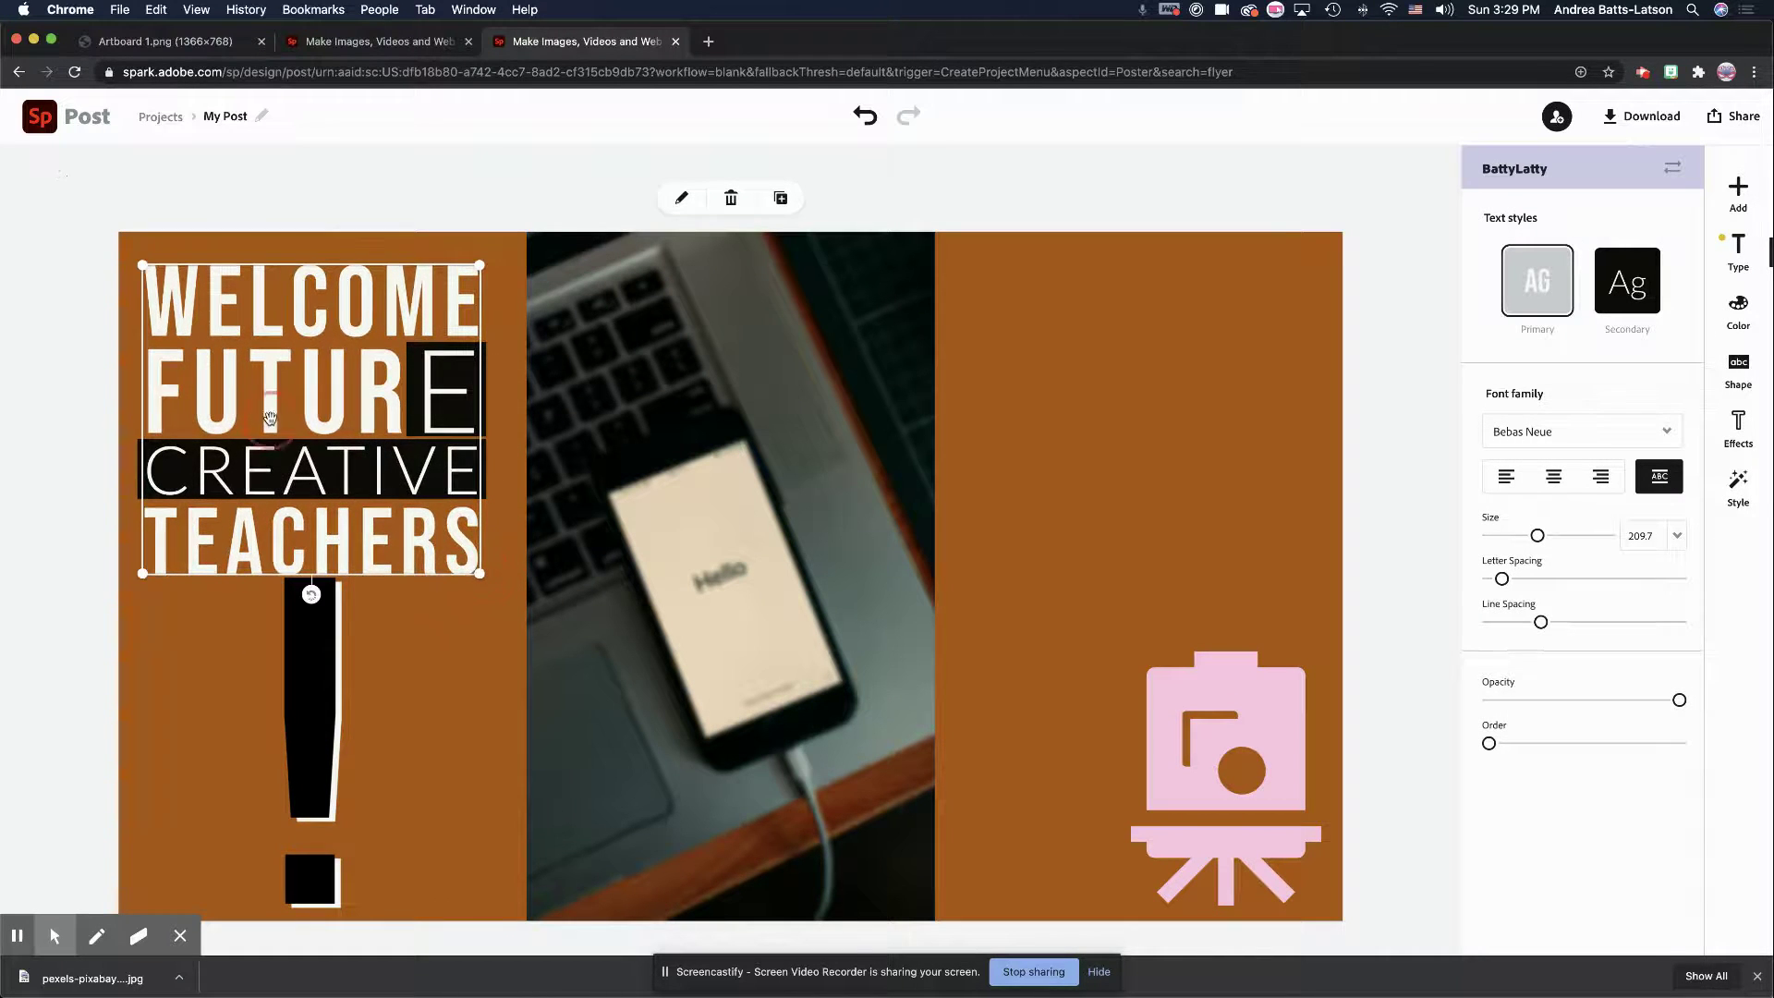
left_click_drag(273, 423, 285, 412)
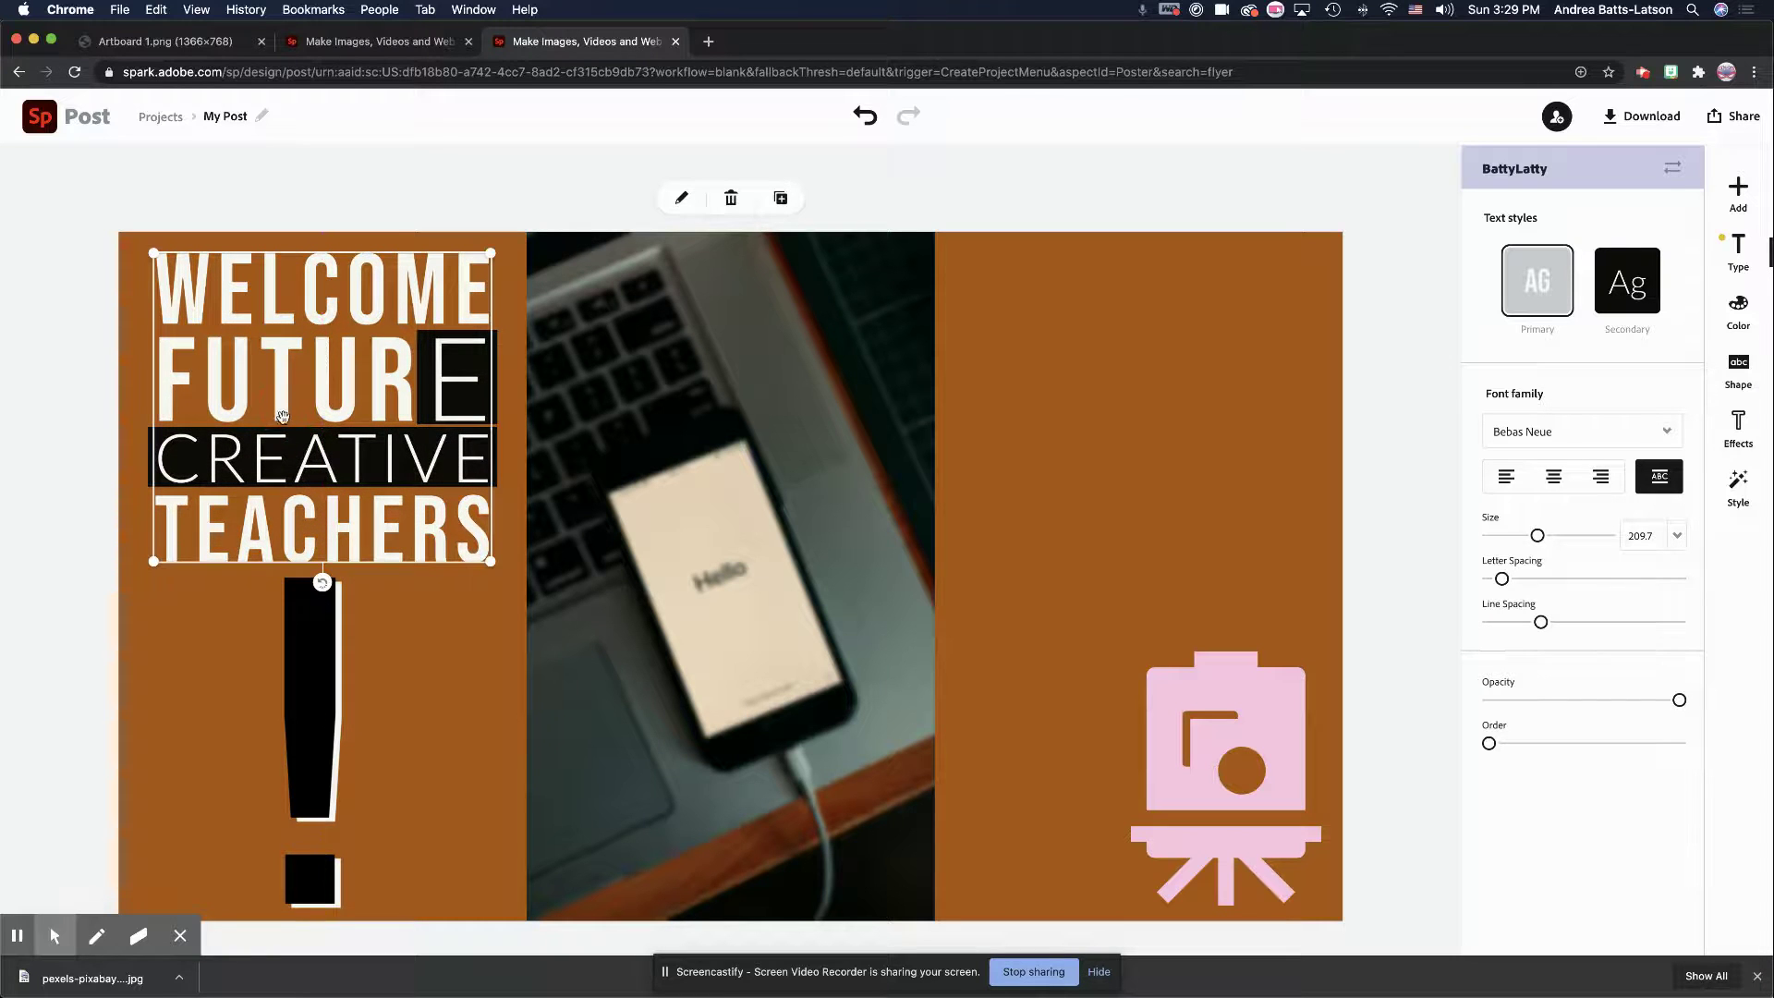
left_click(74, 464)
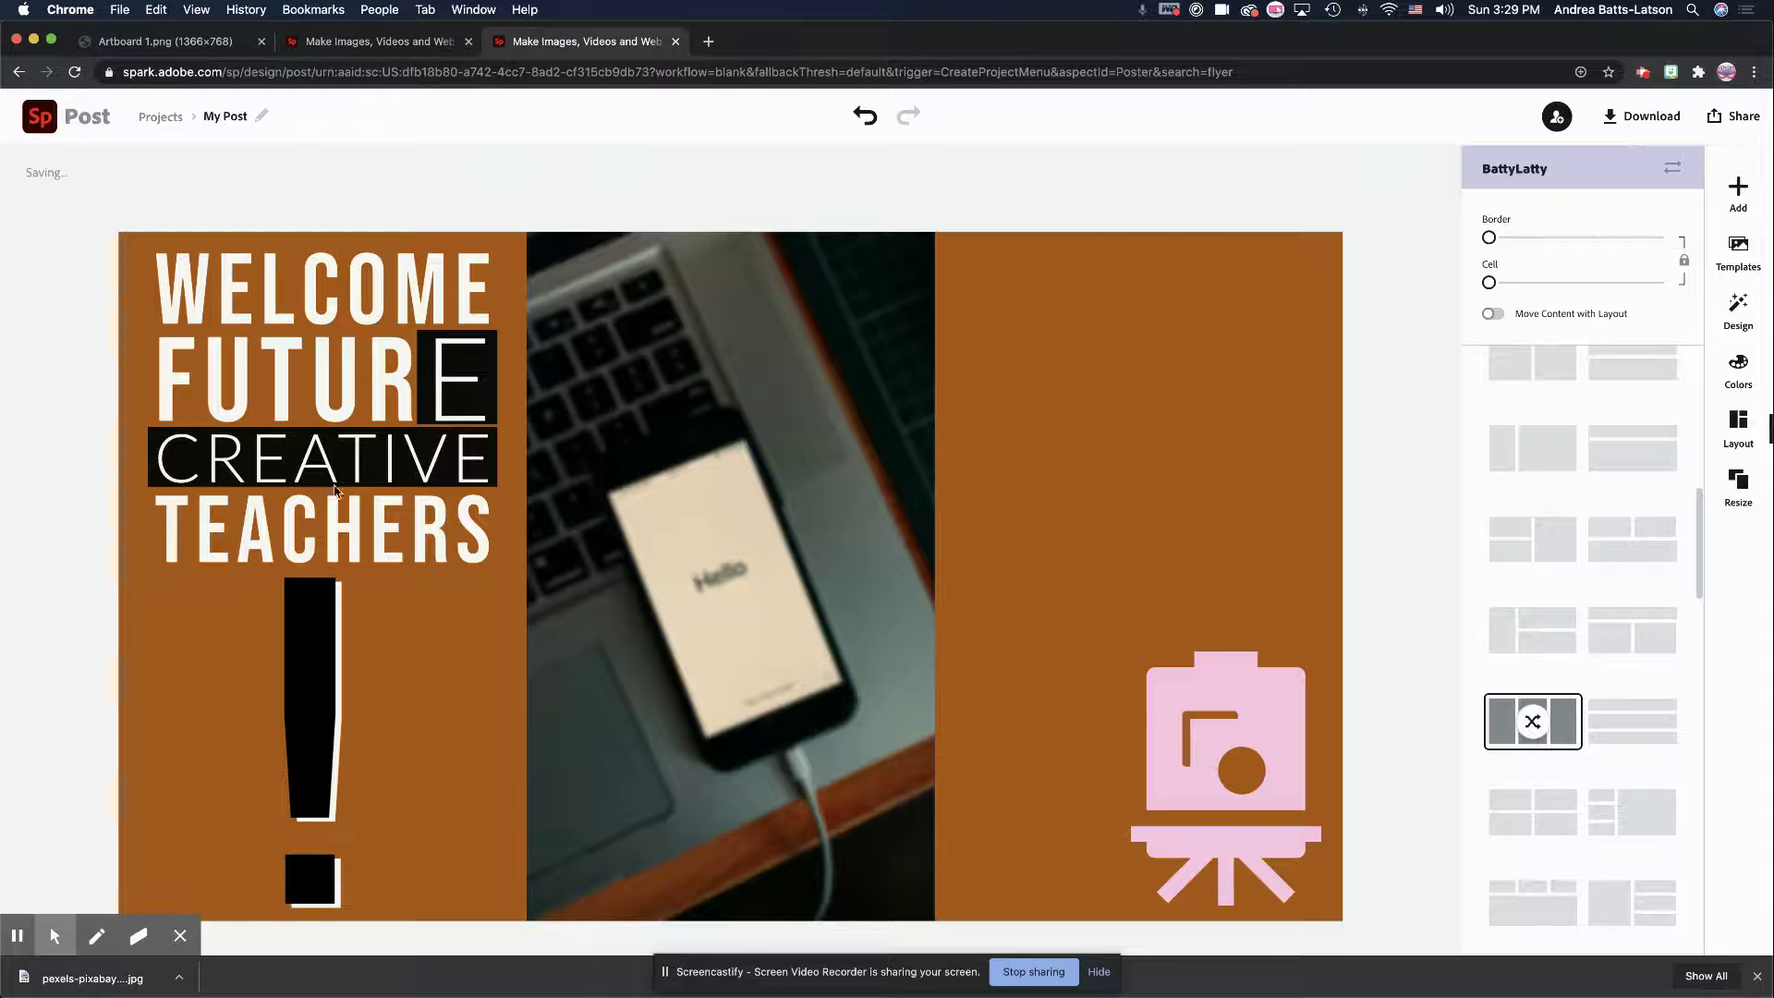
Step: Recolor the easel icon black and move it to the horizontal middle of the right brown column
left_click(1262, 683)
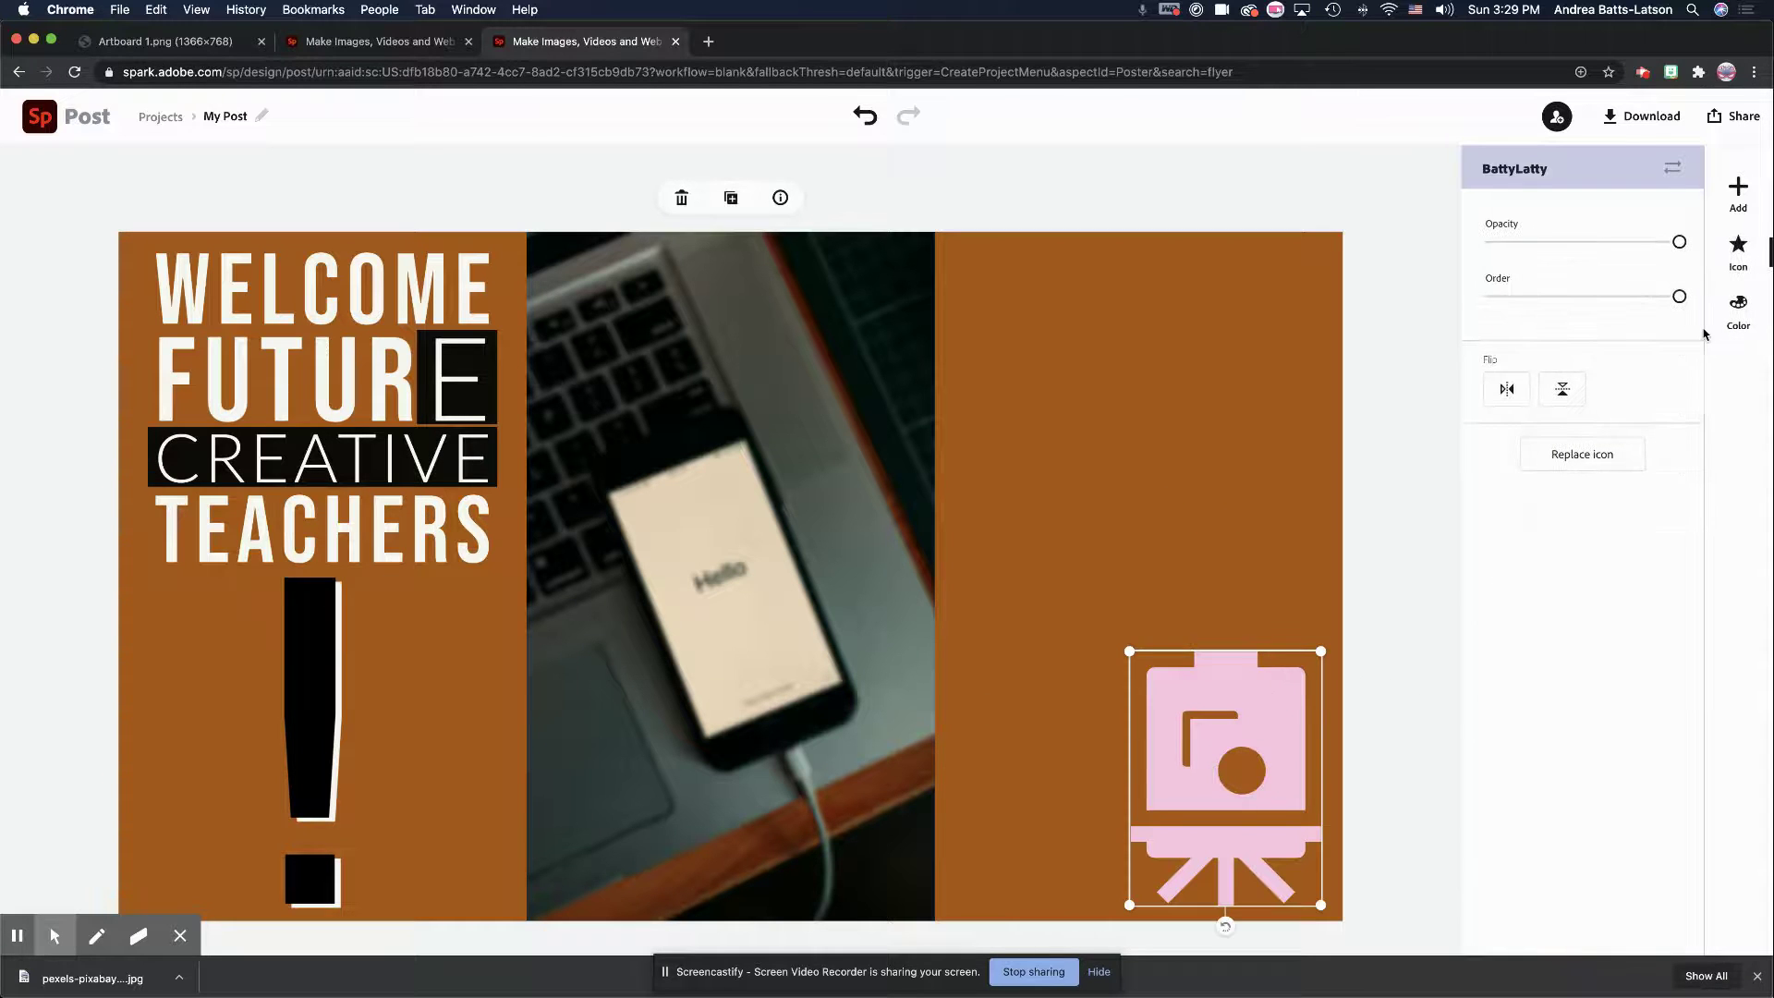
left_click(1738, 299)
left_click(1506, 362)
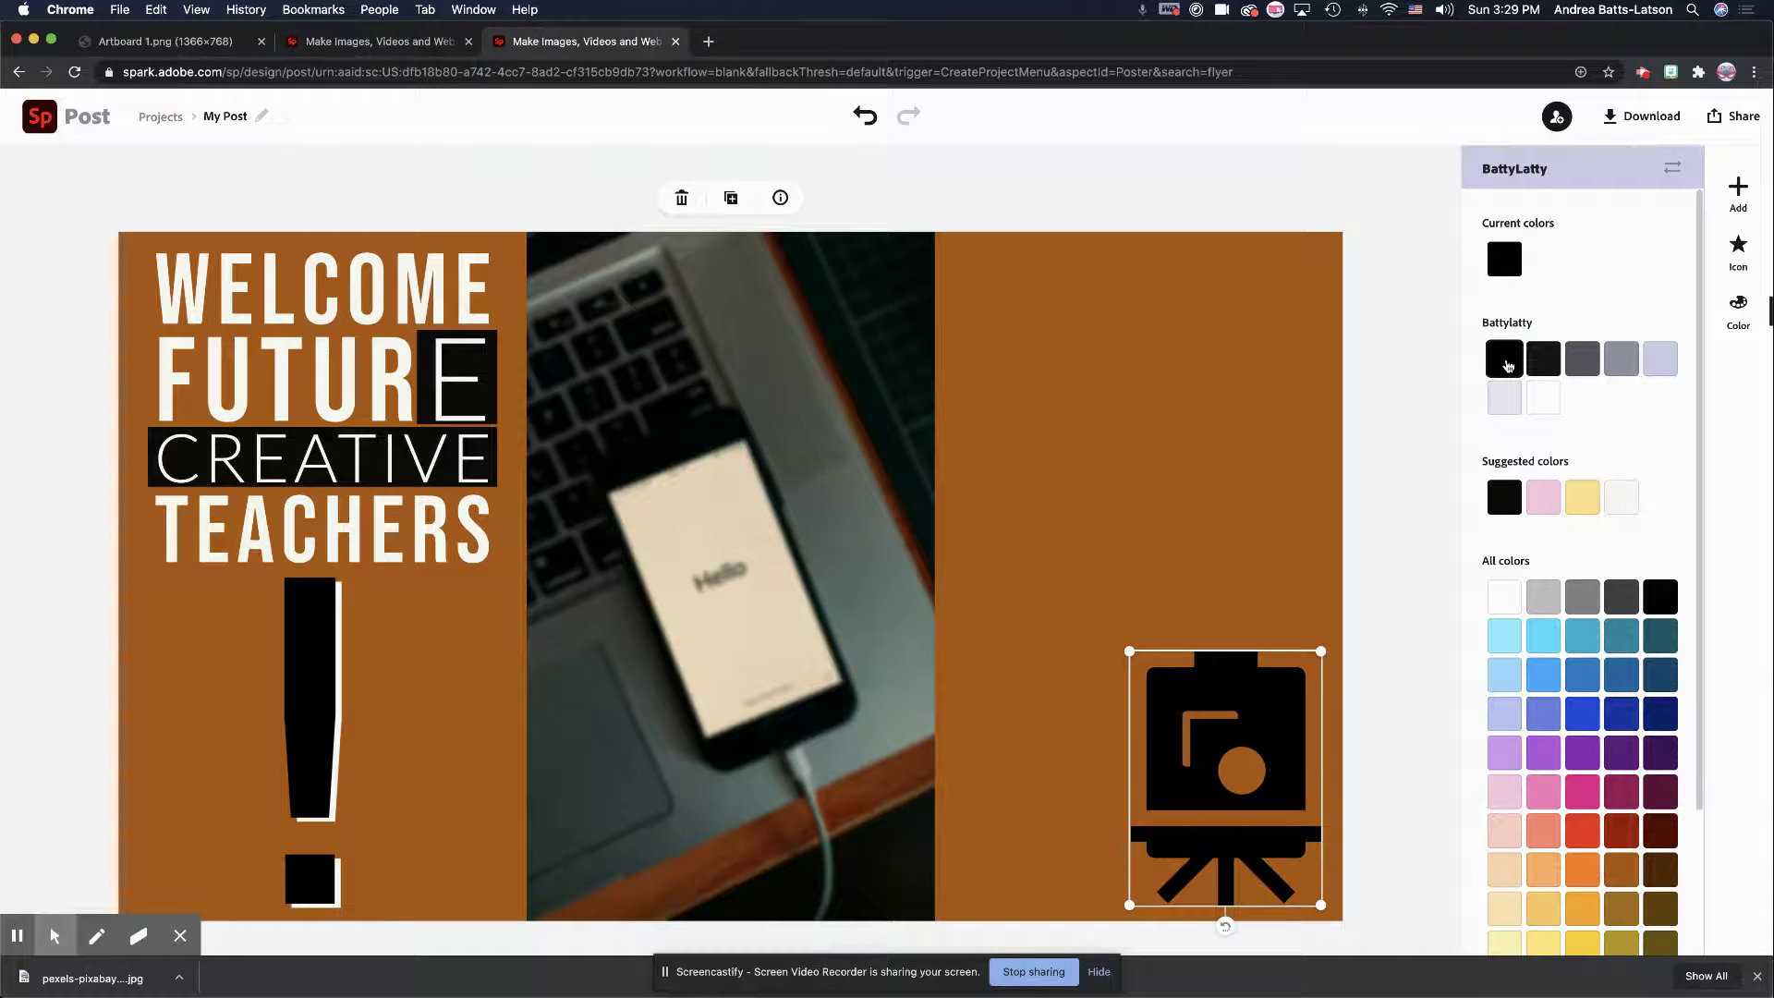
left_click_drag(1205, 708, 1134, 715)
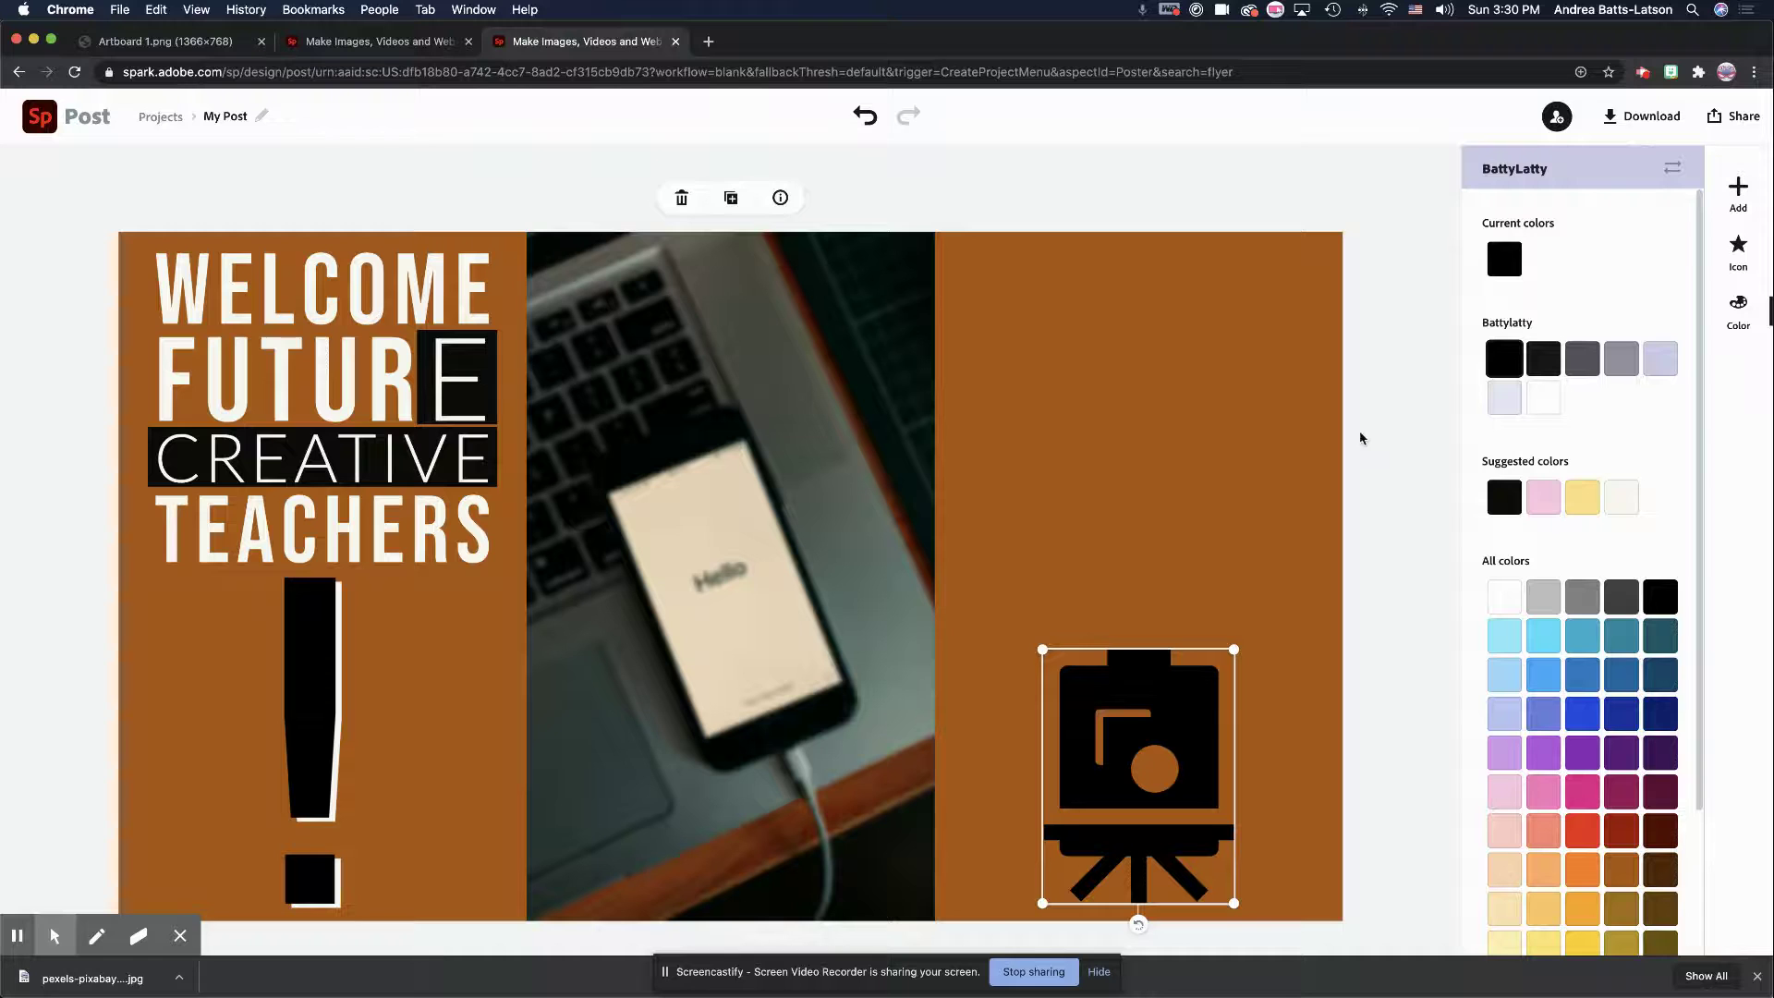
left_click(1380, 407)
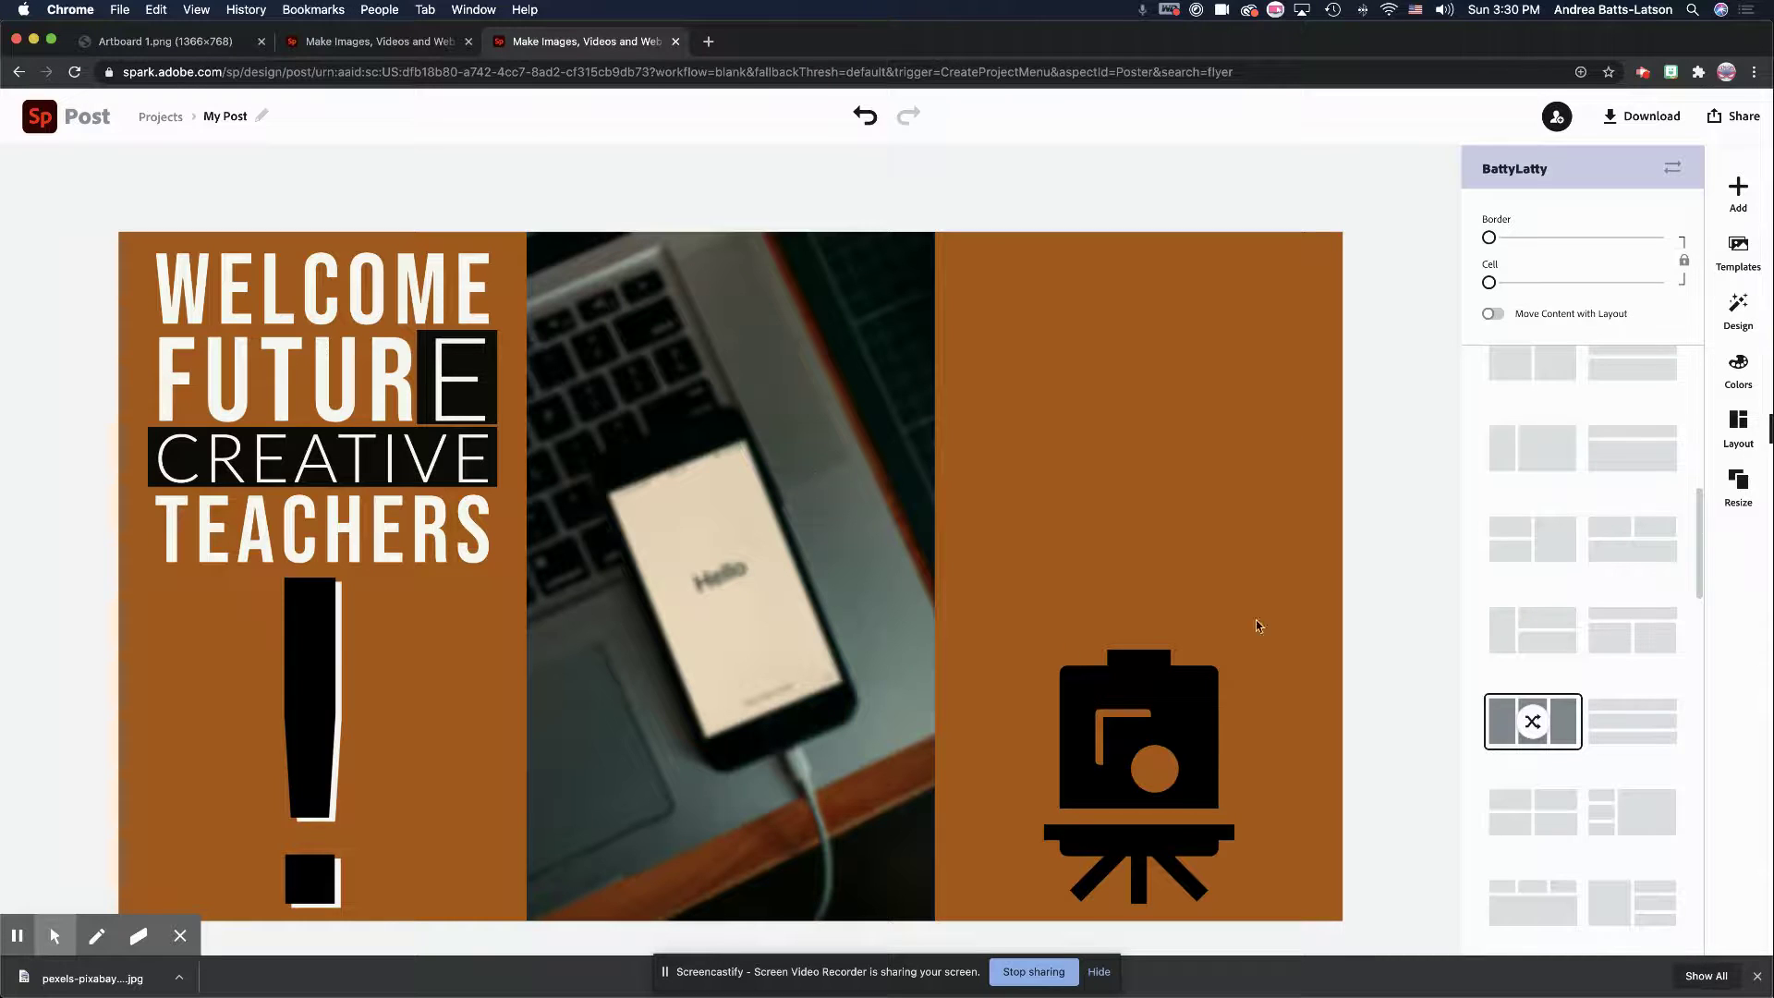
Step: Scale the easel icon down to roughly half its size at the bottom center of the right column
left_click(1101, 688)
left_click_drag(1235, 651, 1162, 800)
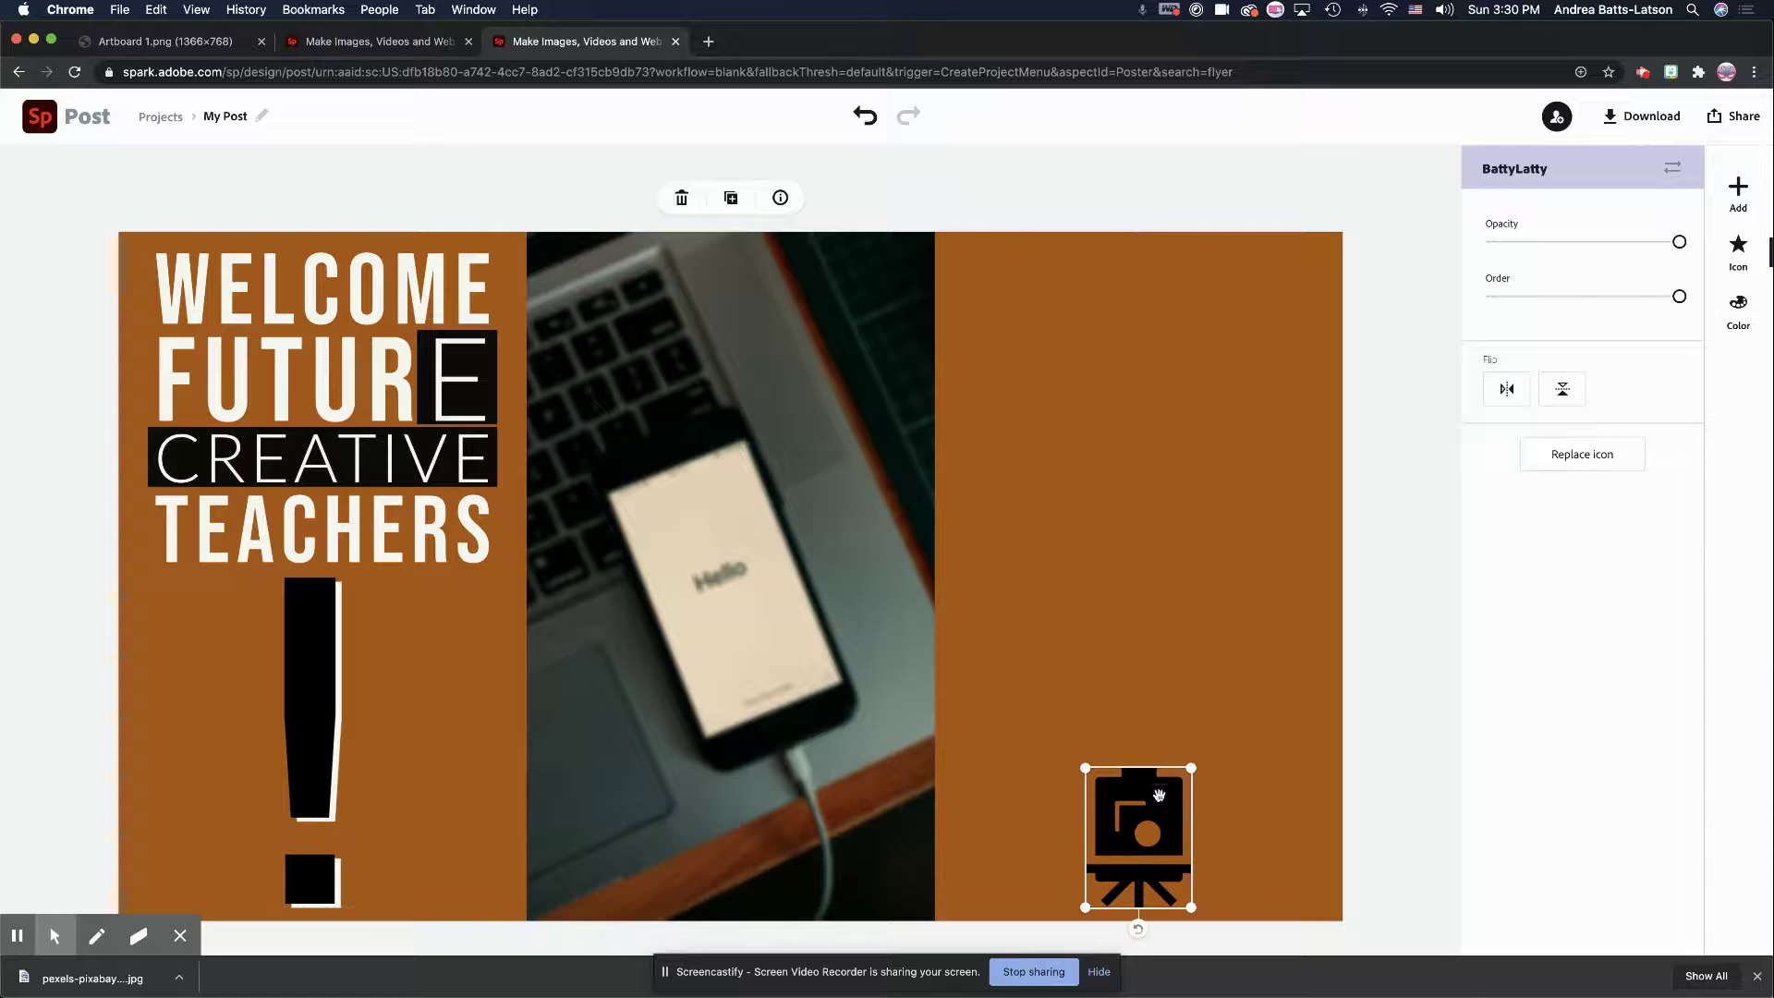
left_click(1396, 607)
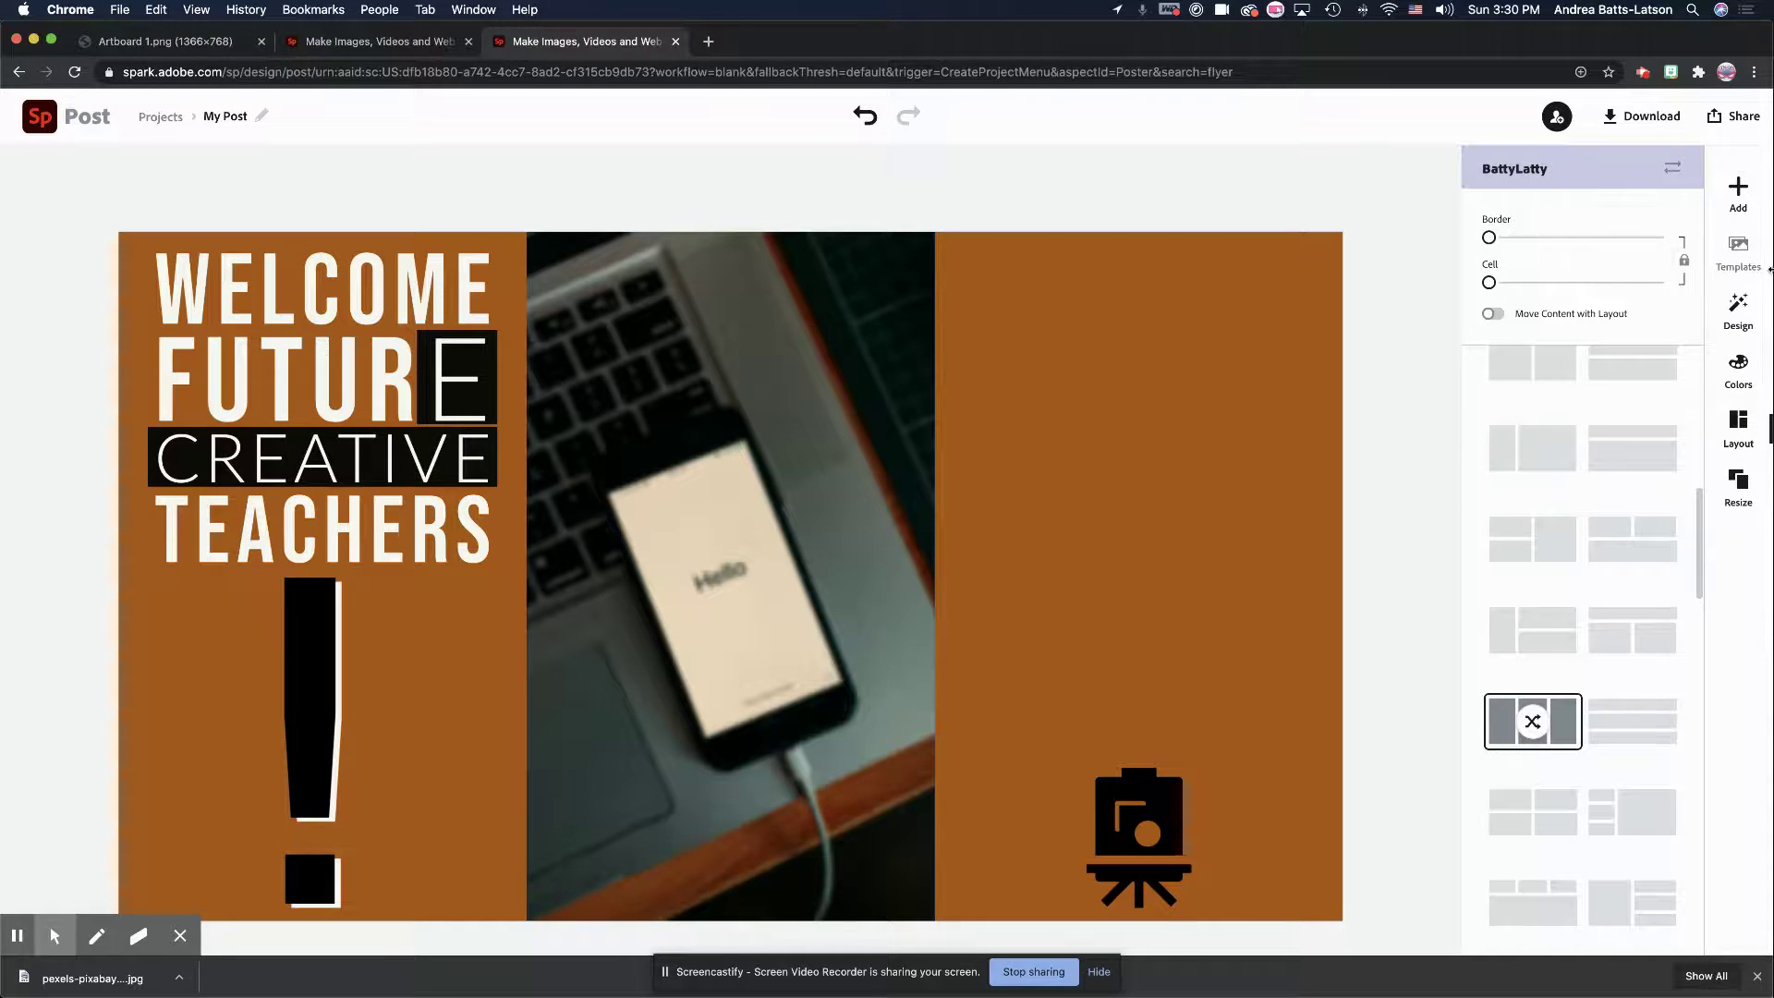
Step: Find icons for "glitter", add the four-pointed star pattern to the upper part of the right column, and color it off-white
left_click(1745, 192)
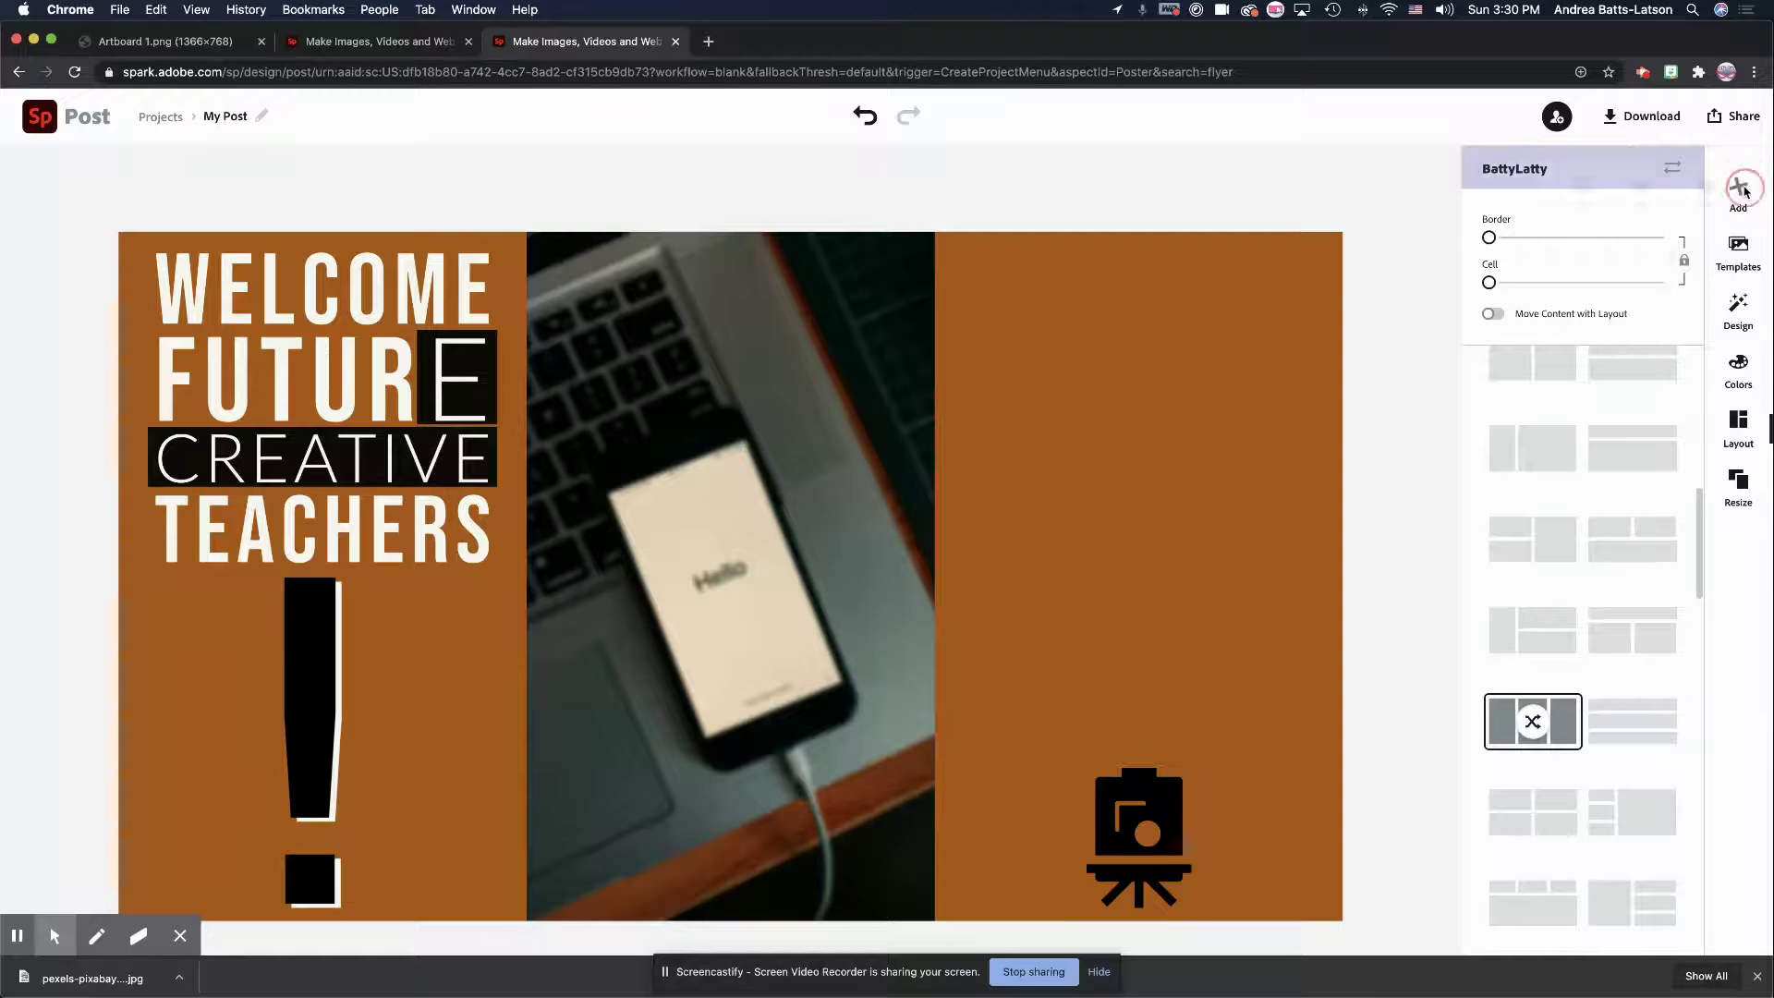
left_click(1627, 189)
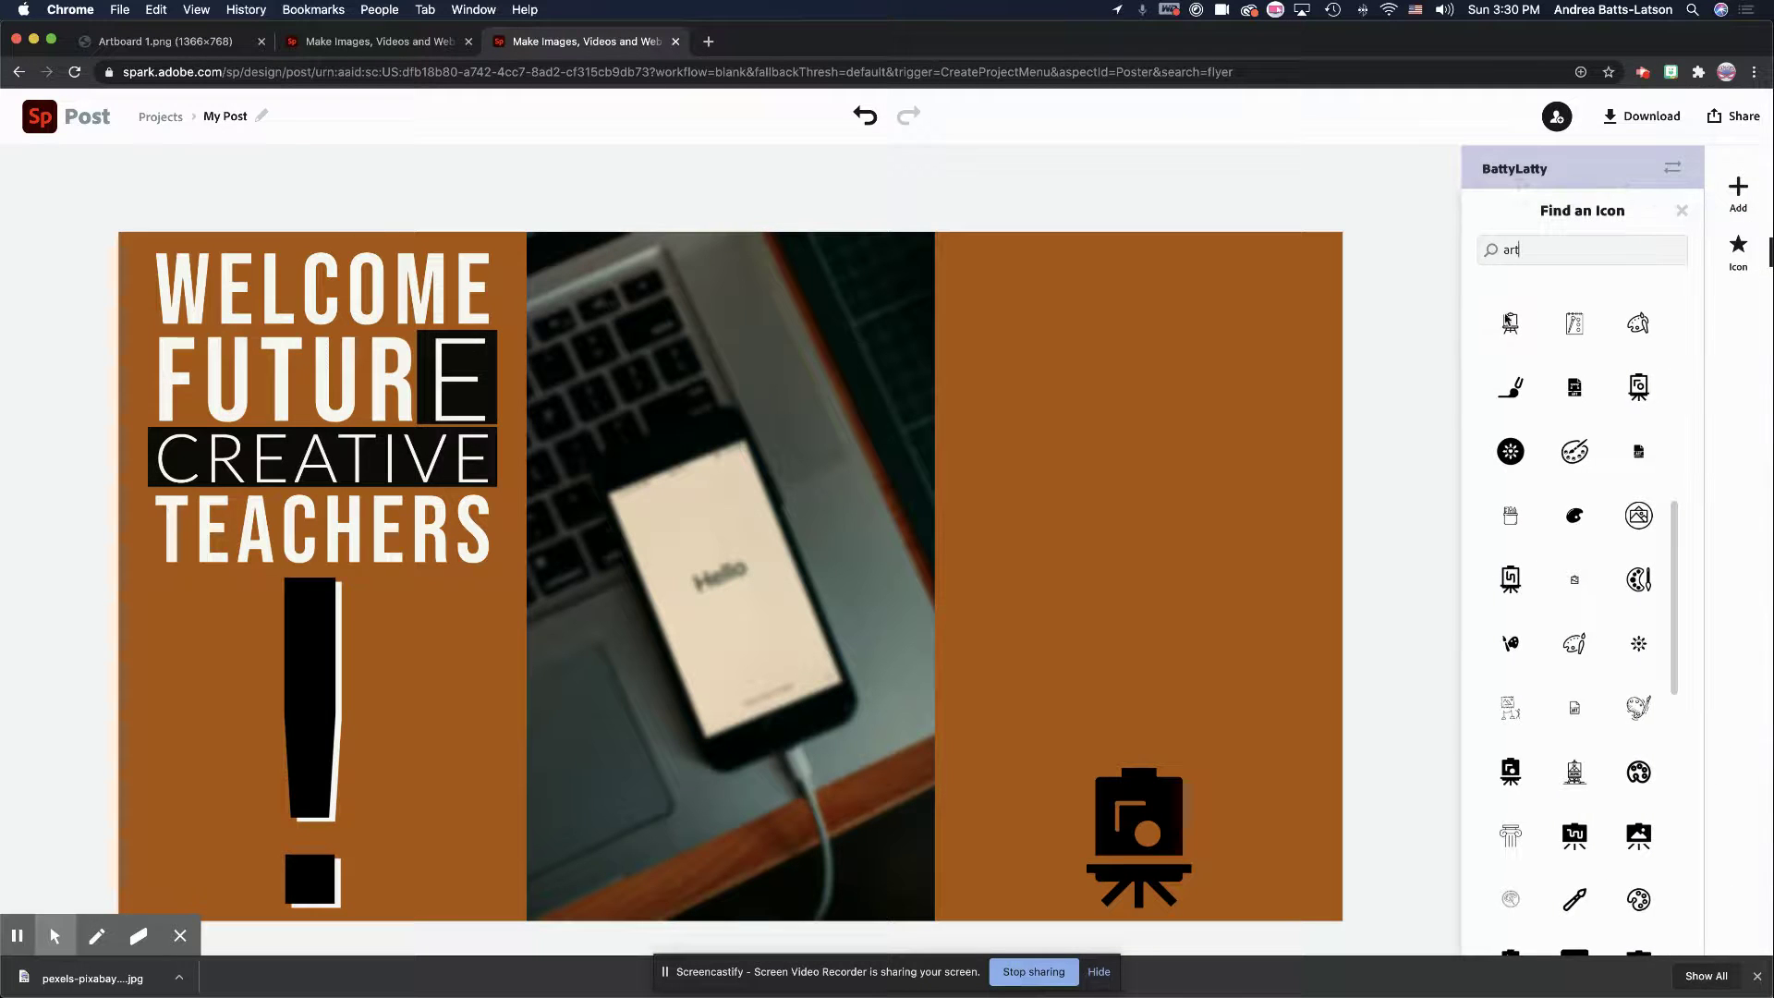
double_click(1506, 249)
type("glitter")
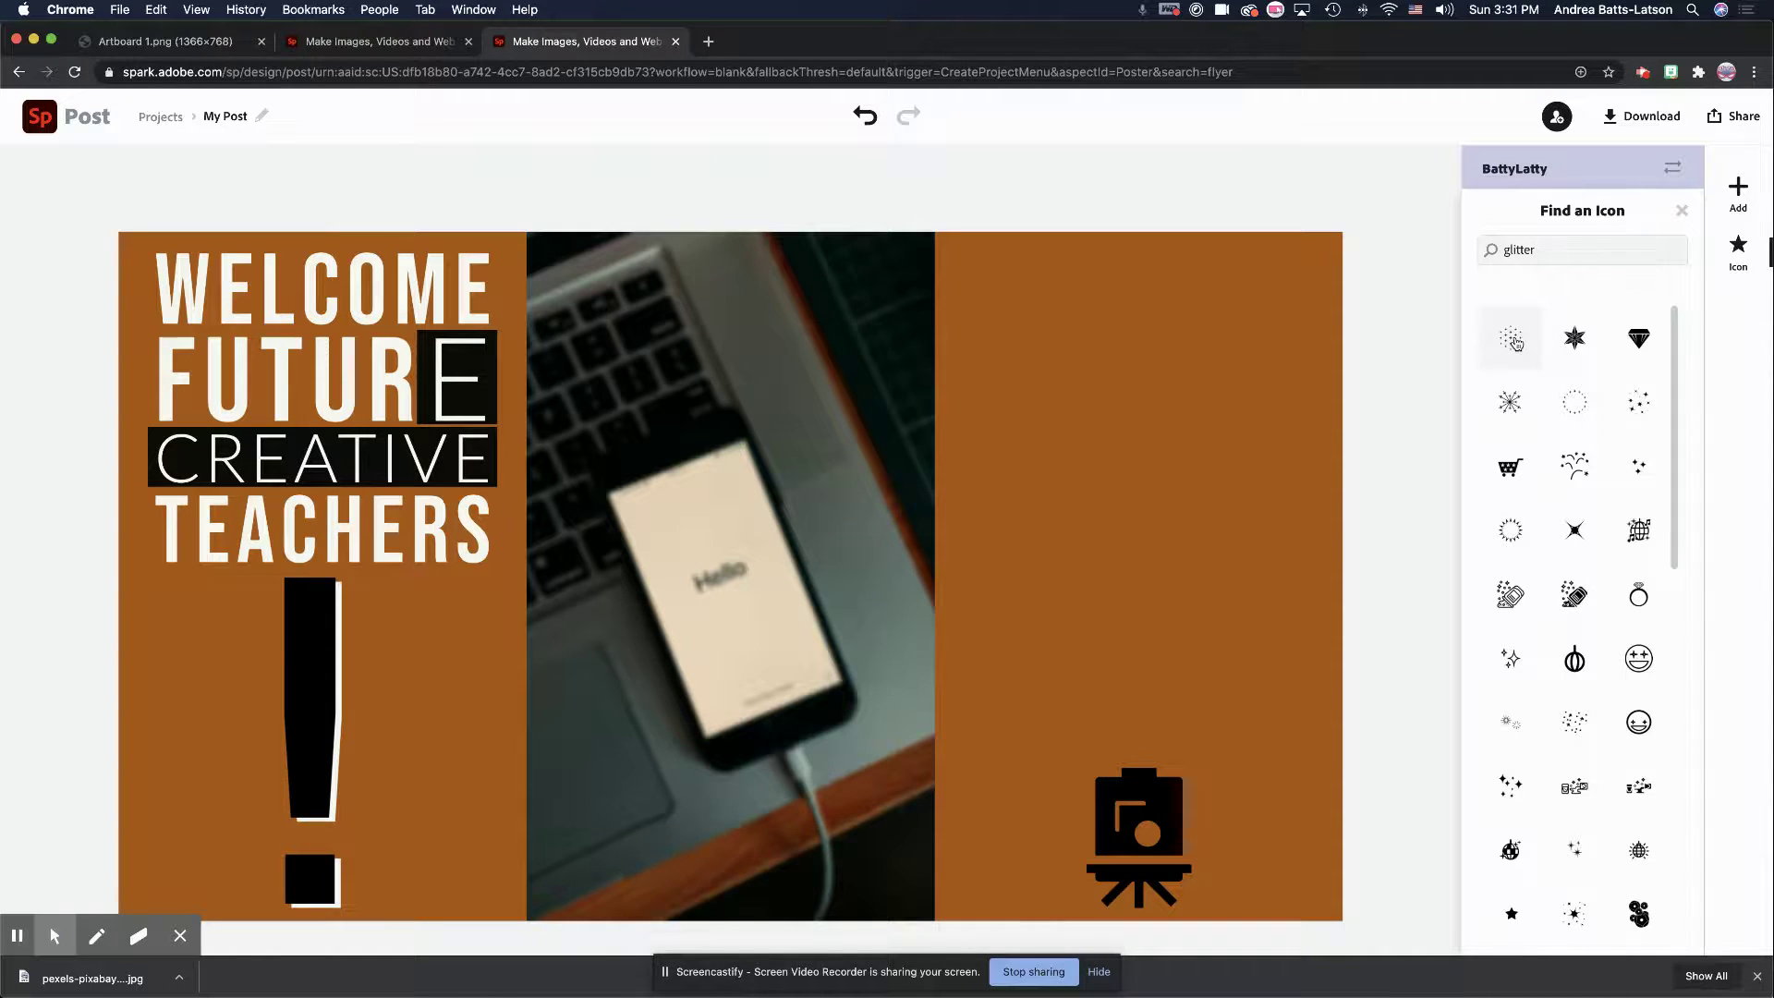
left_click(1514, 340)
left_click_drag(1129, 490, 1131, 377)
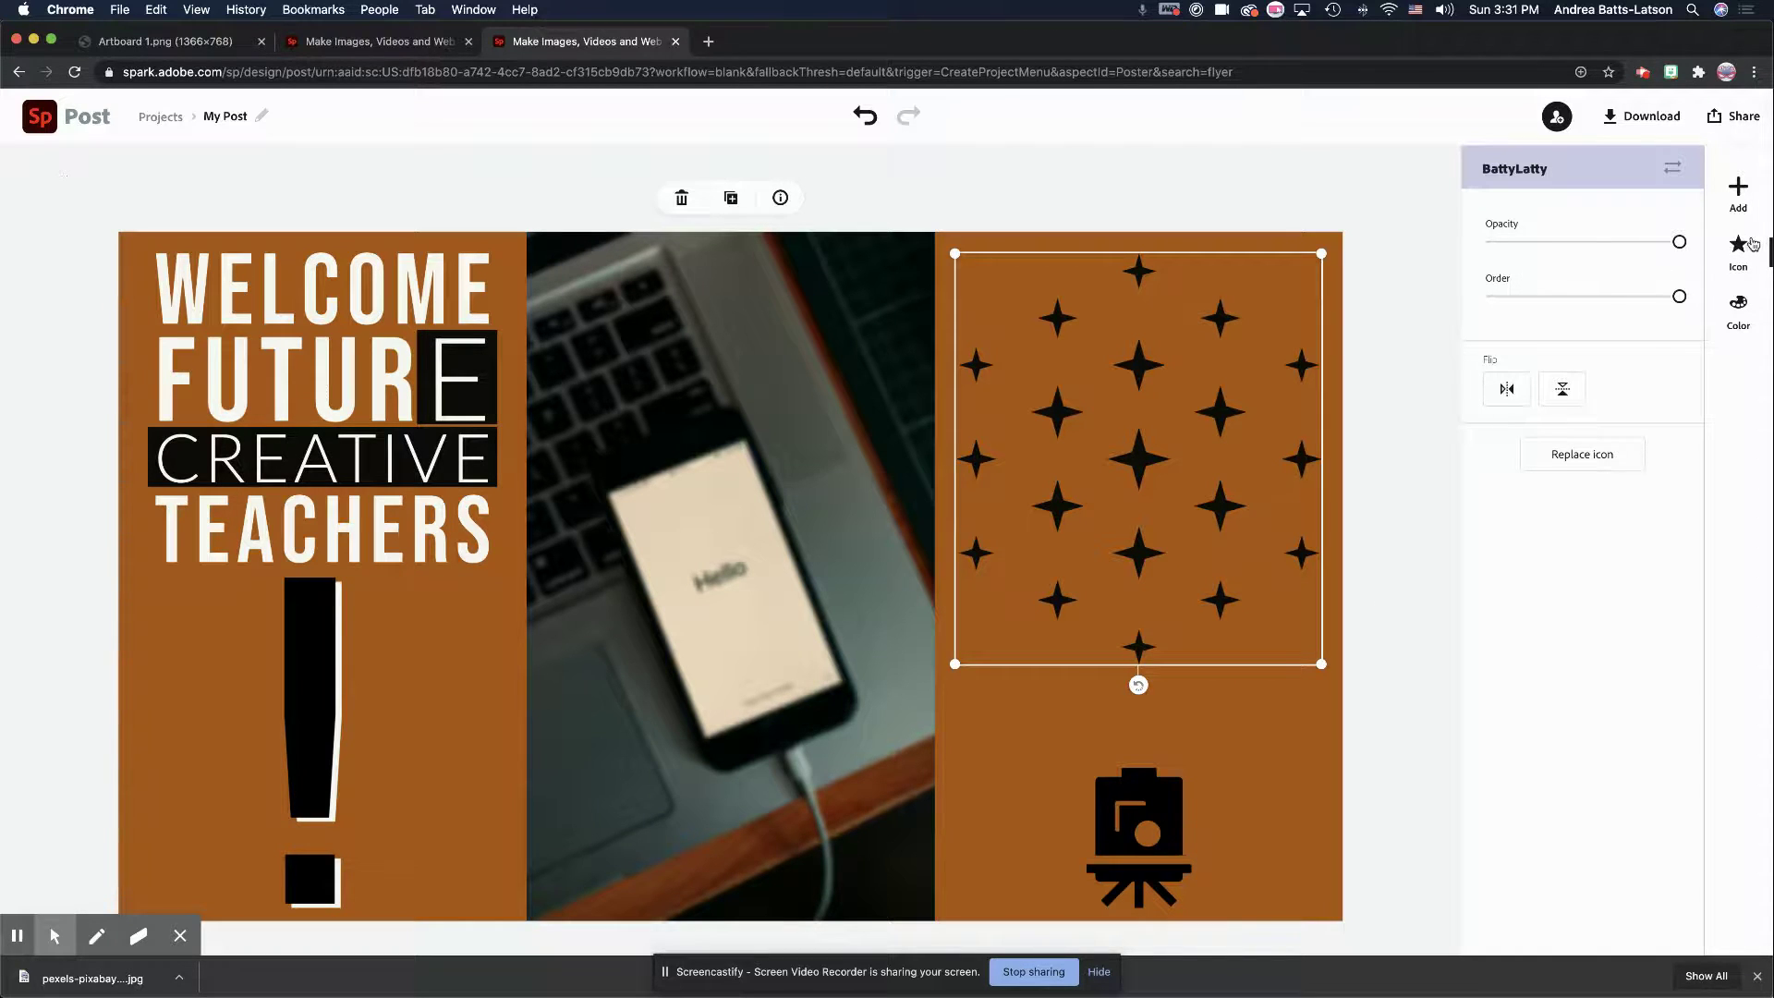
left_click(1738, 308)
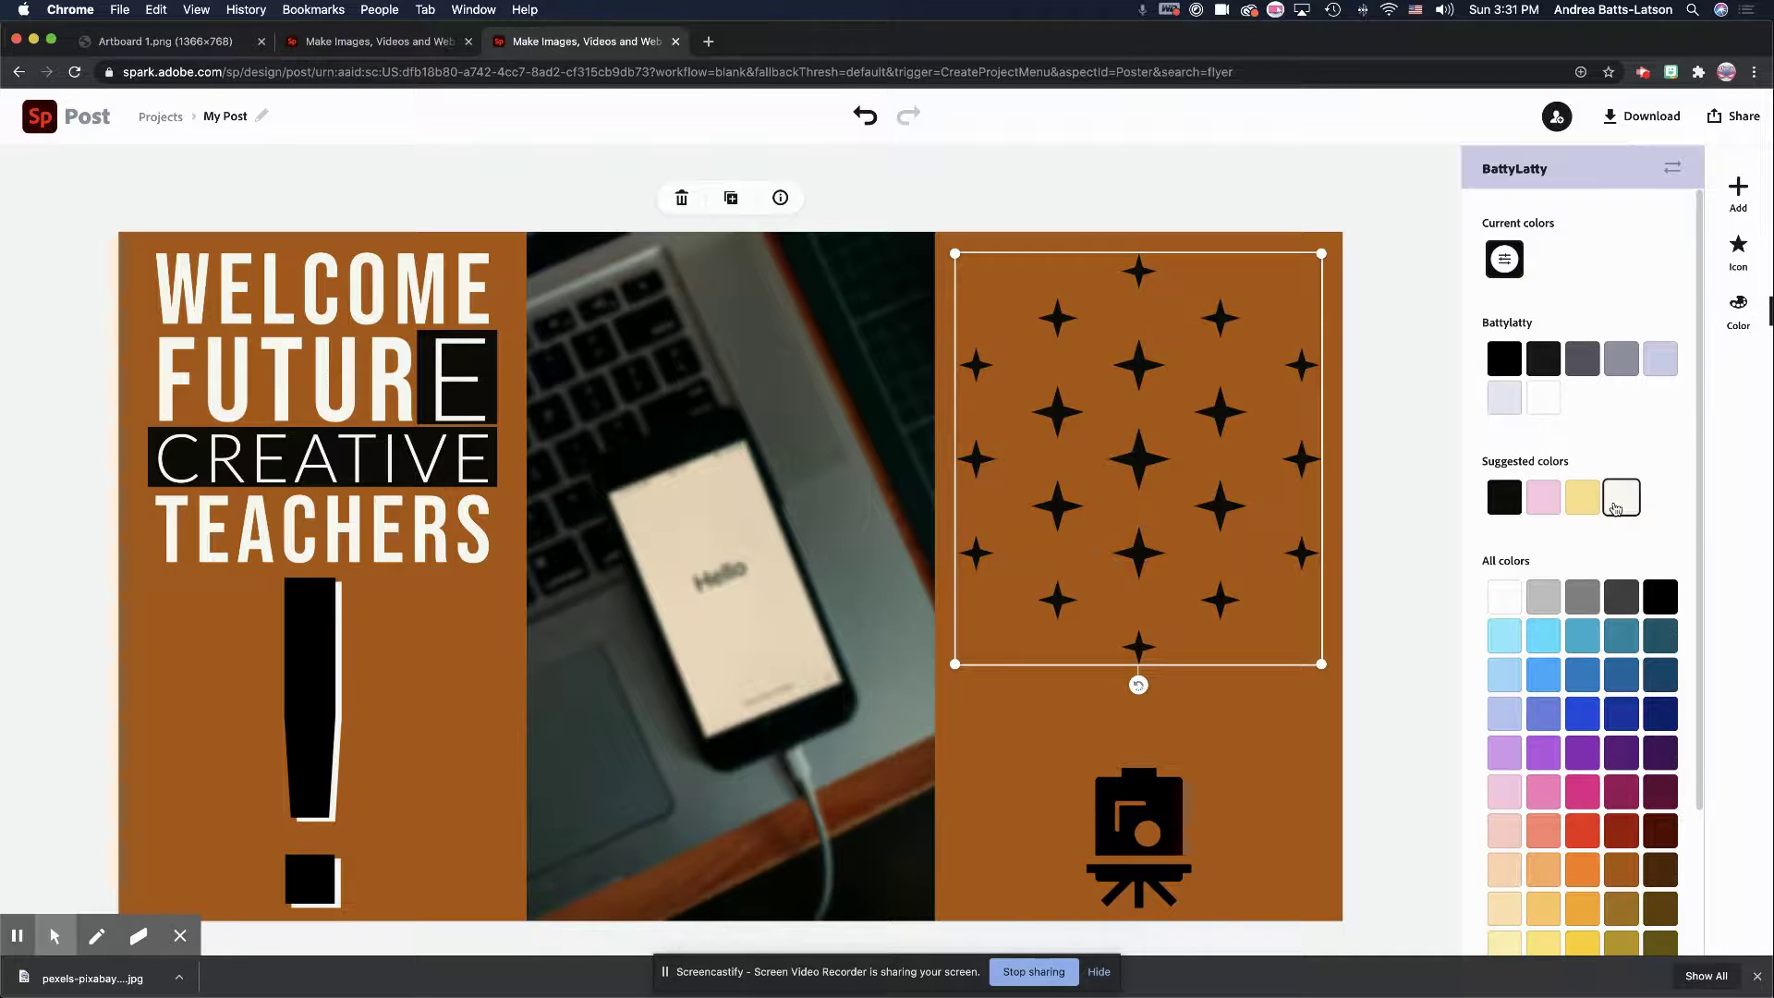
left_click(1617, 501)
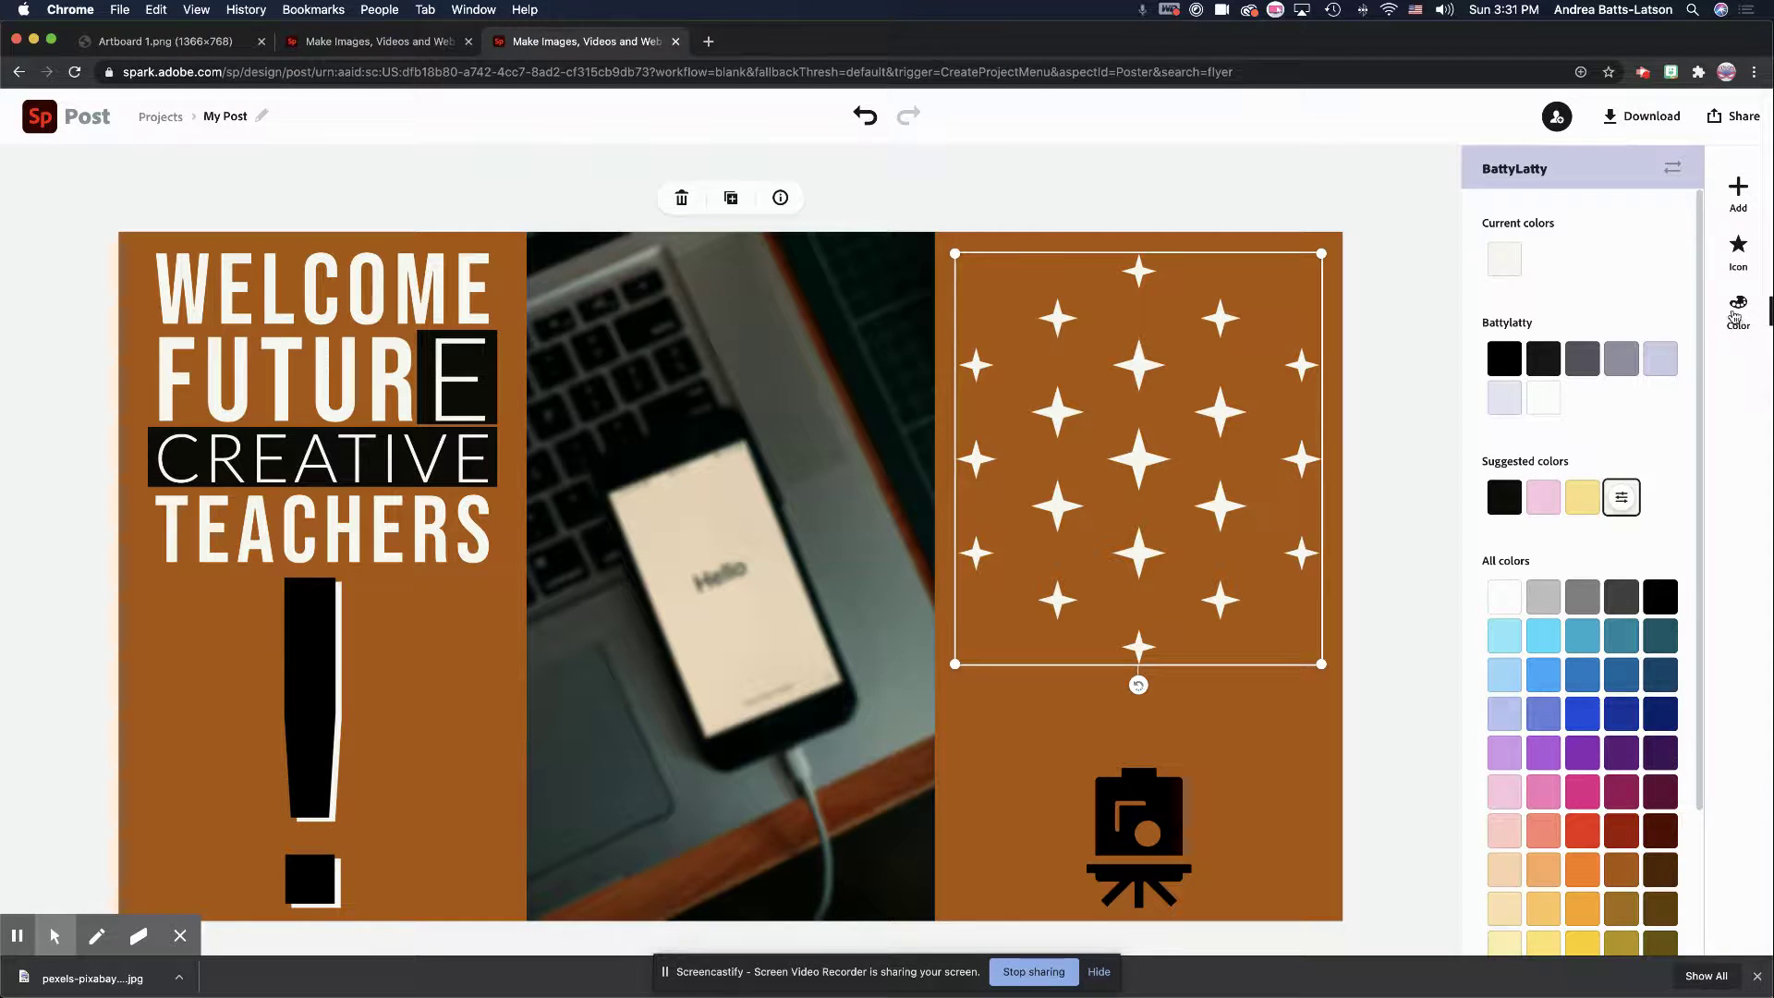
left_click(1734, 197)
left_click(1445, 298)
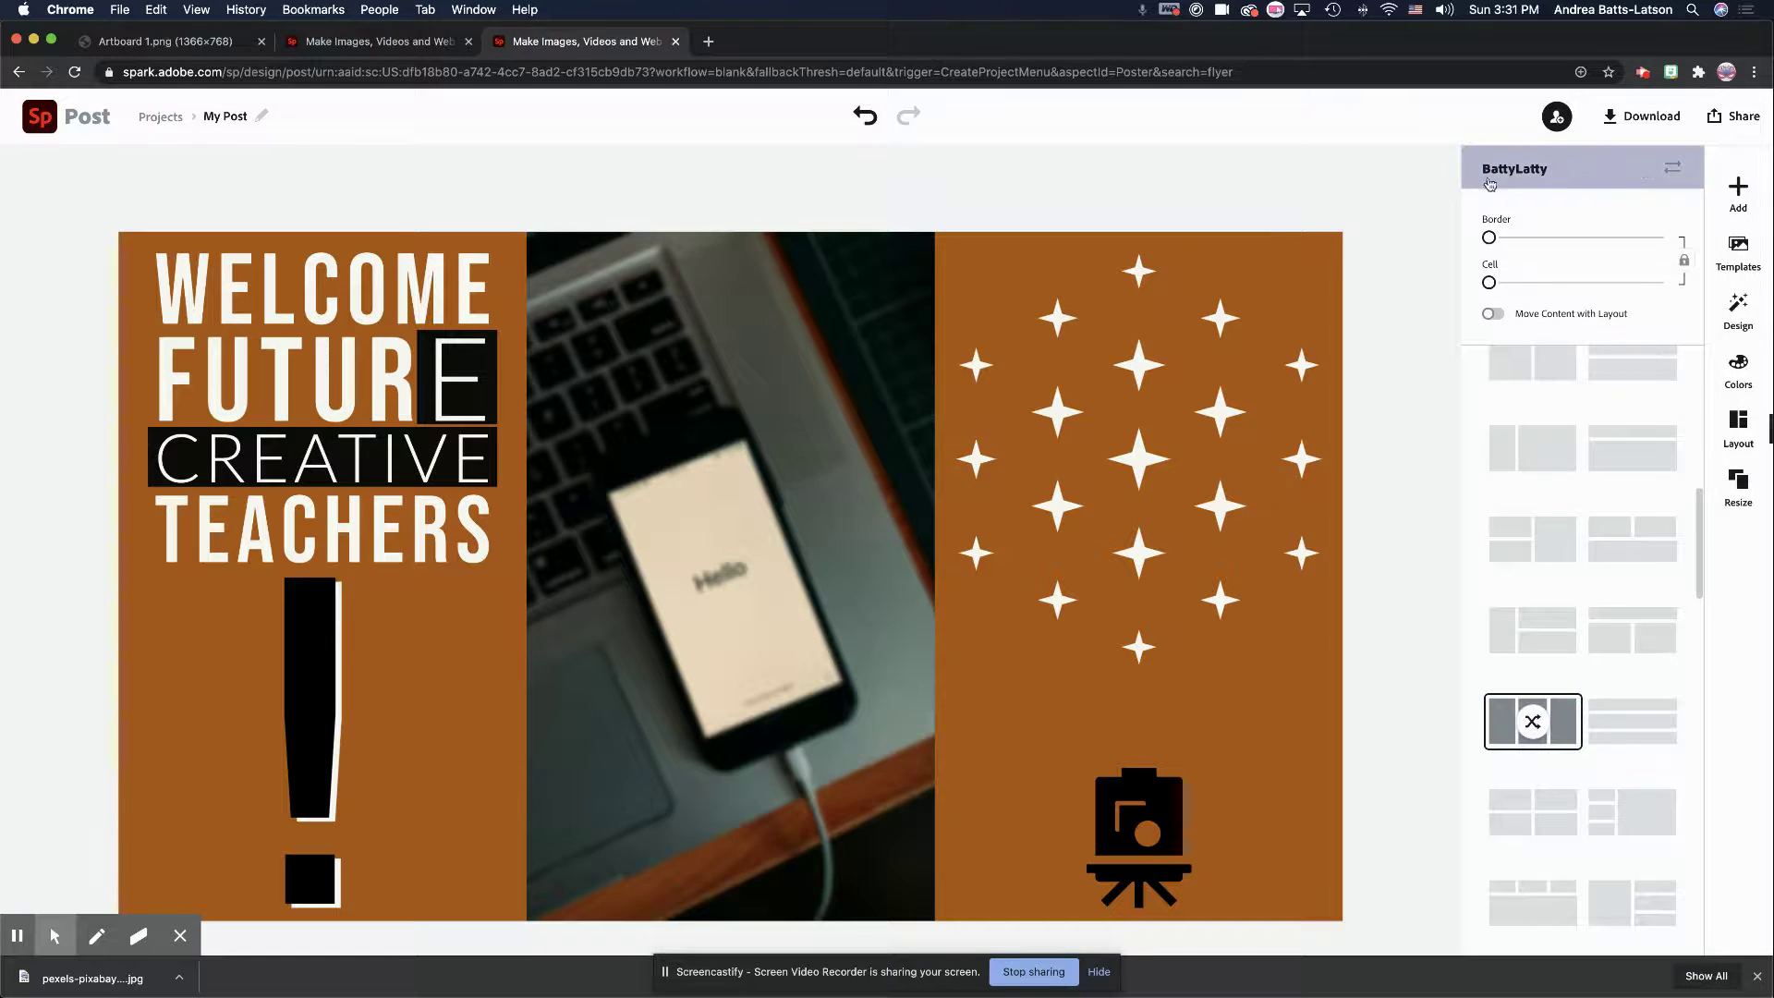
left_click(1672, 167)
left_click(1141, 208)
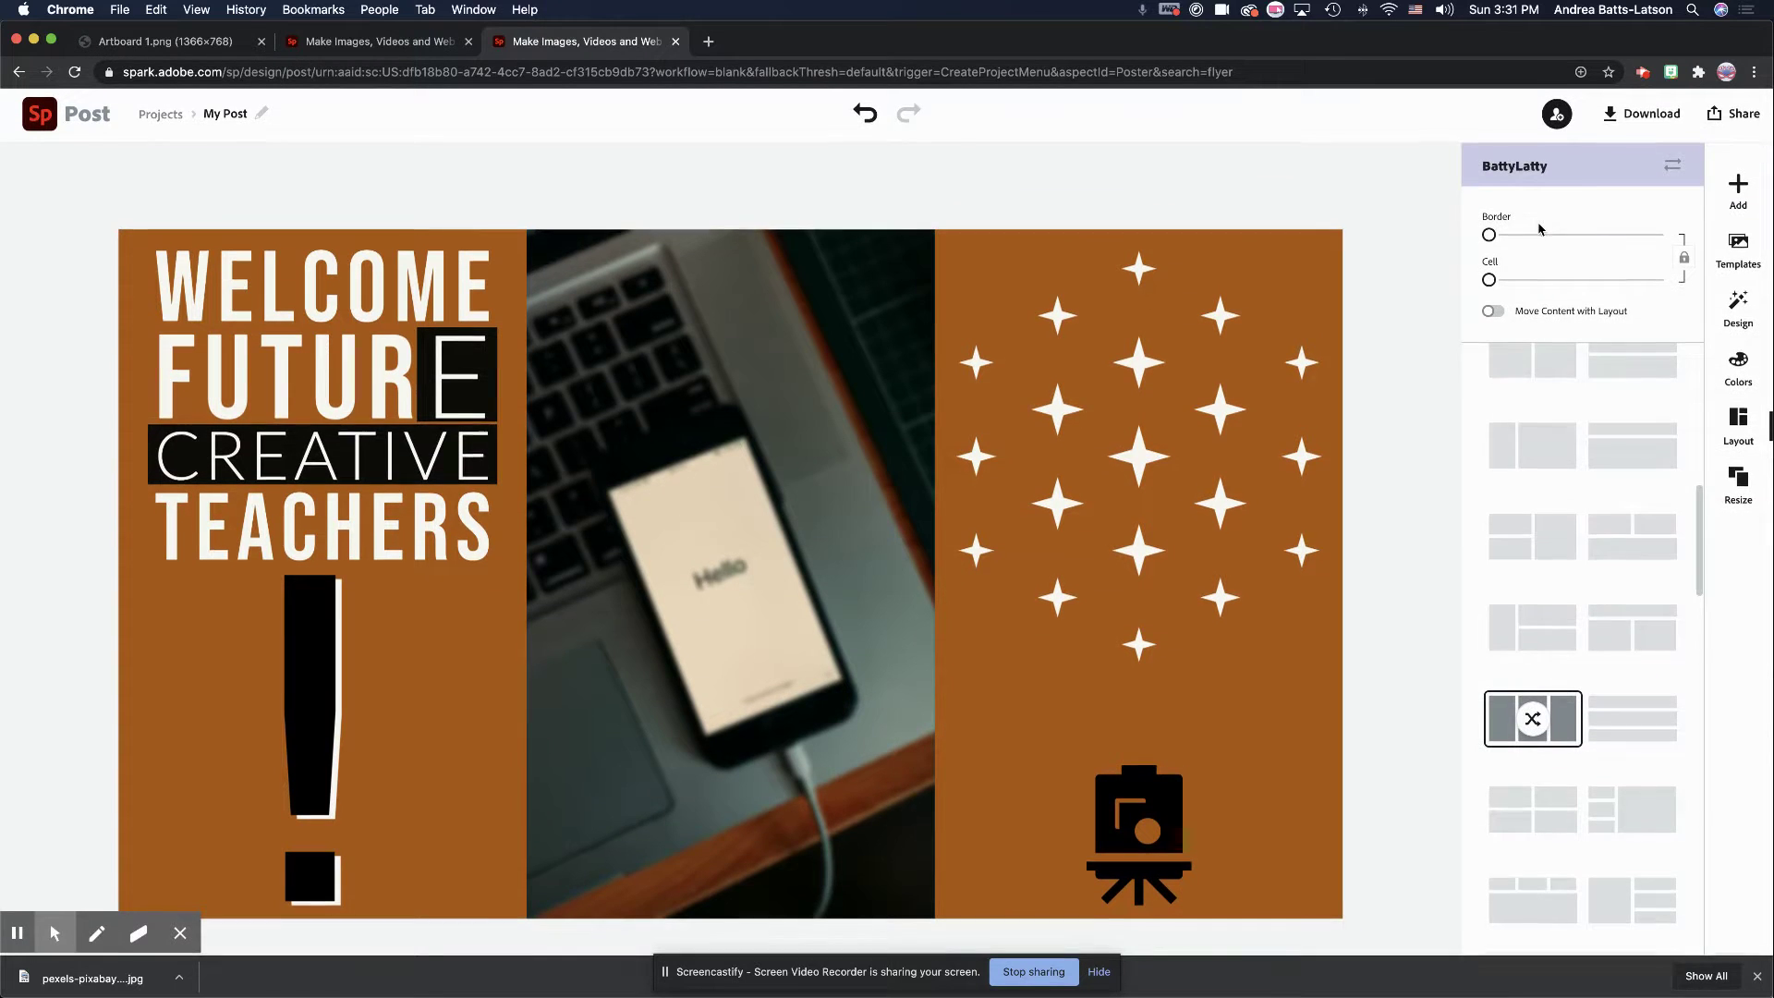
left_click_drag(1705, 499, 1705, 491)
scroll(1704, 491, "up", 5)
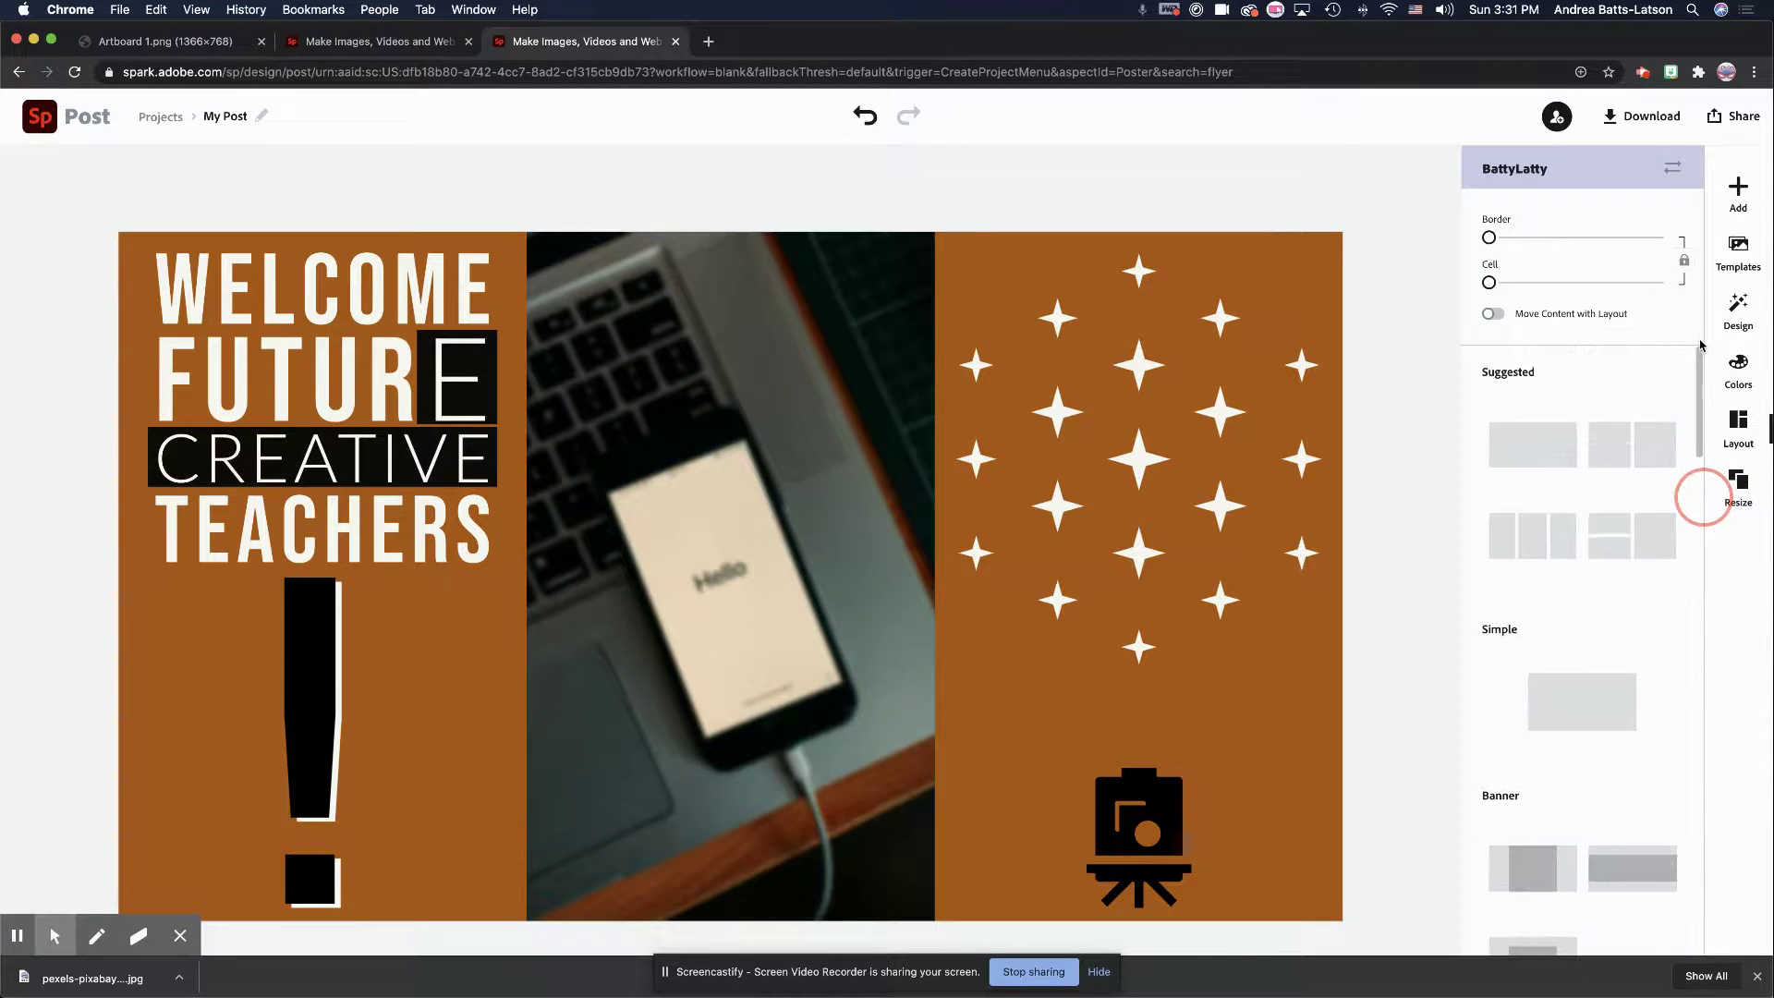
Step: Lower the star pattern's opacity to almost fully transparent so it blends into the brown column
left_click(1137, 372)
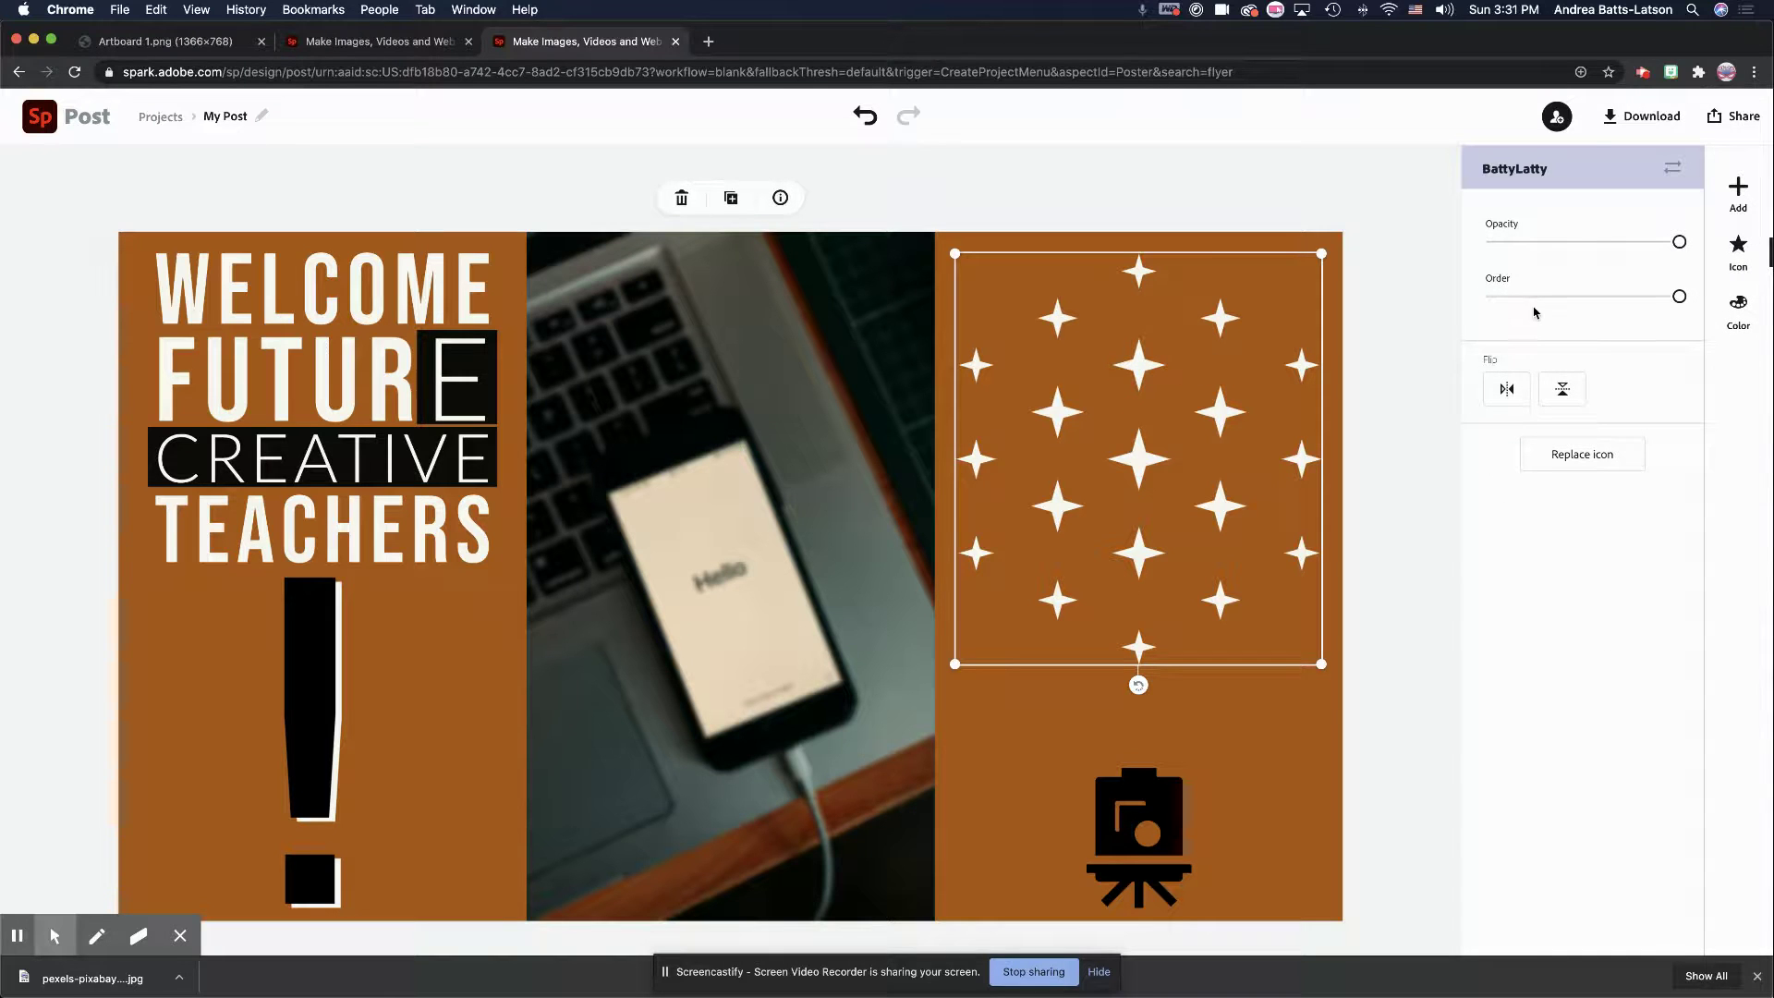
left_click_drag(1678, 243, 1491, 245)
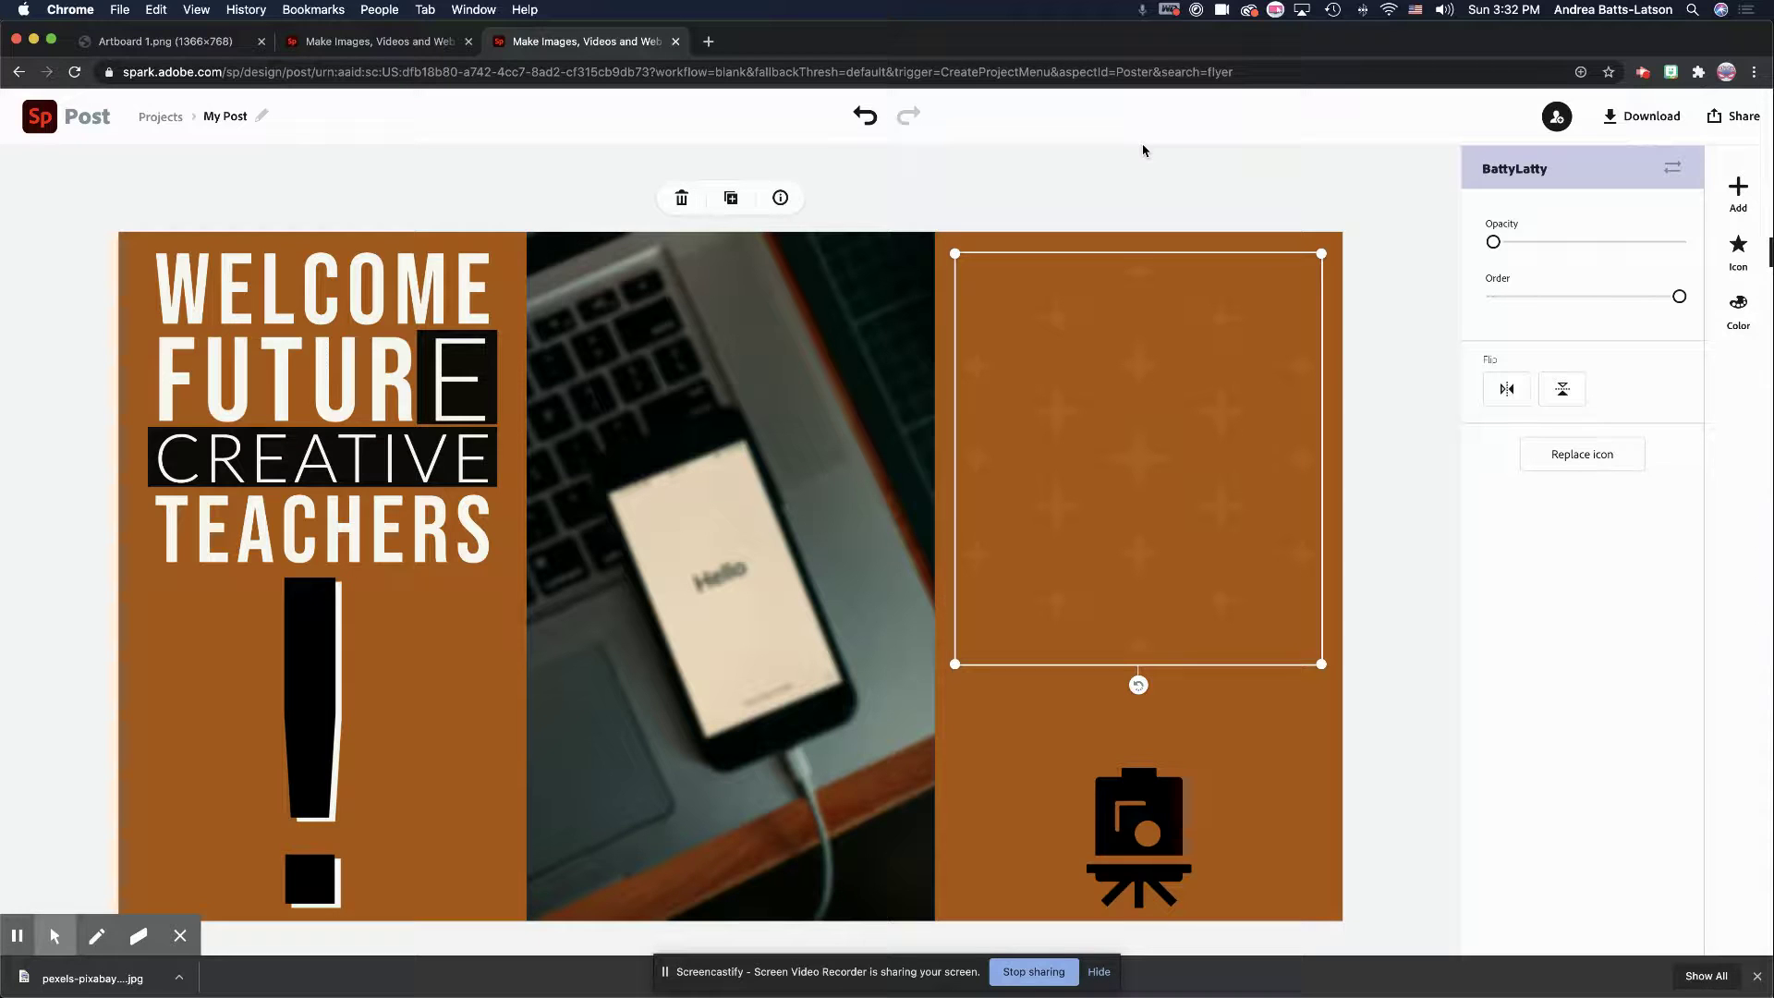
left_click(1410, 348)
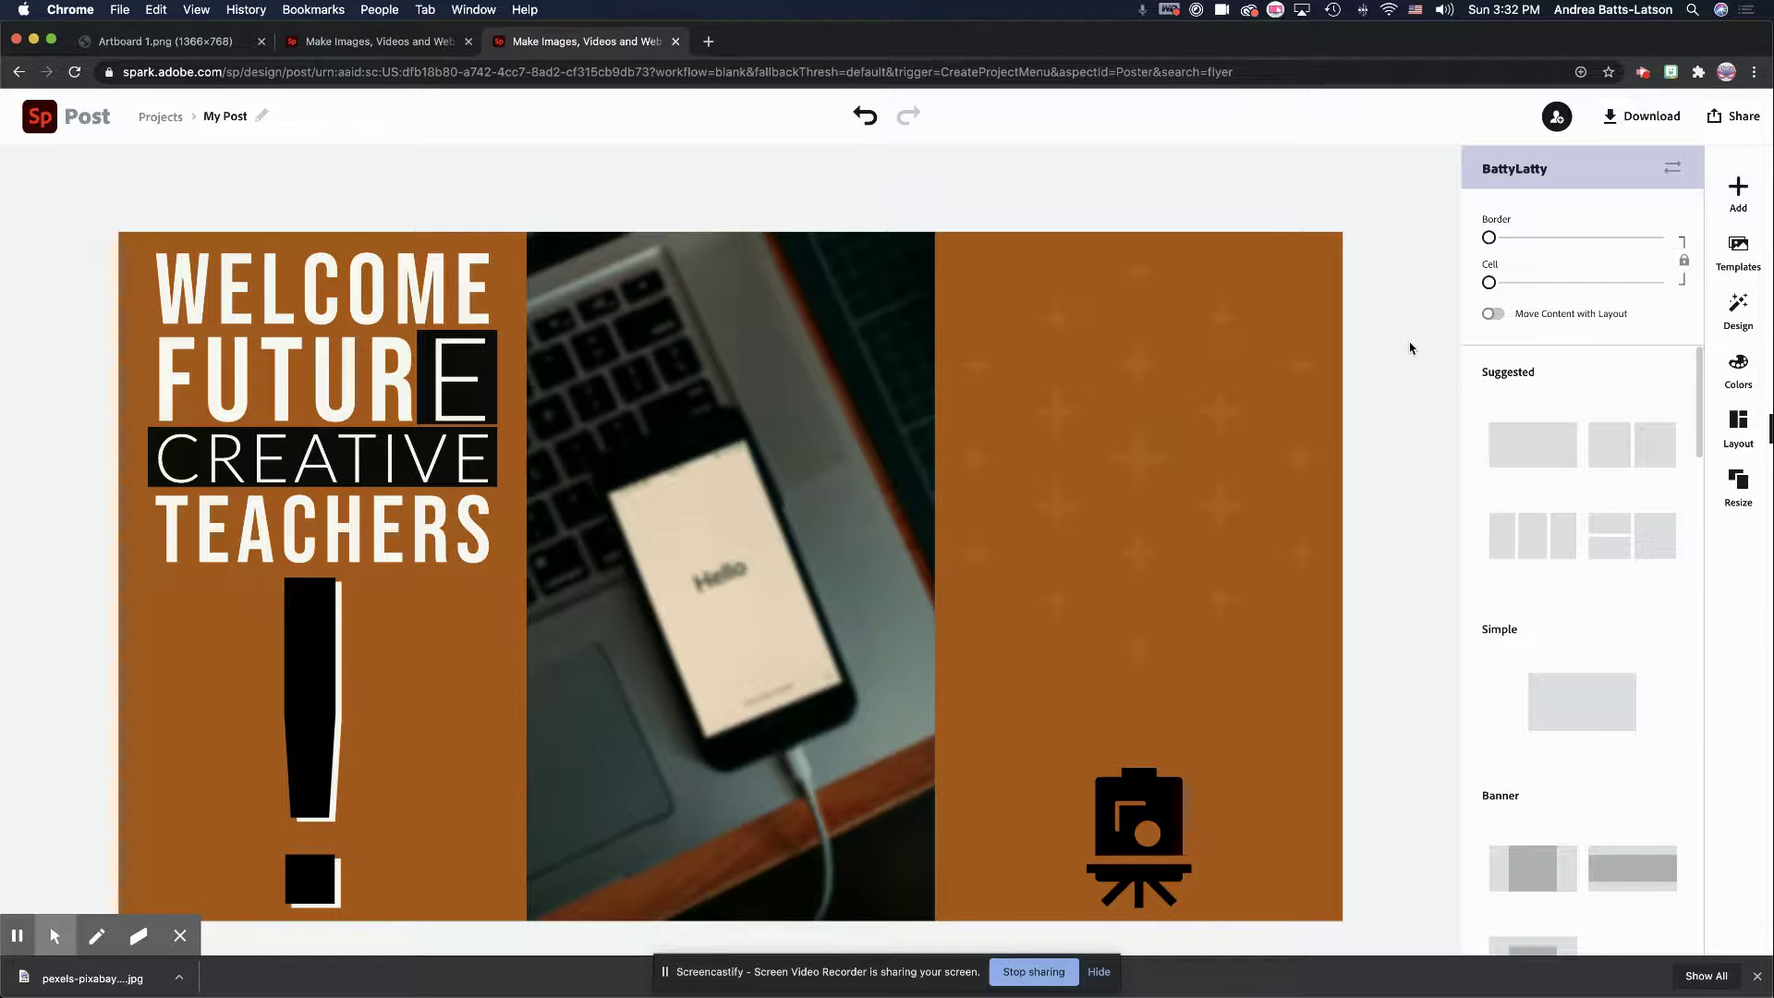
Step: Place a duplicate of the faint star pattern over the lower left column and order it behind the exclamation mark
left_click(1141, 460)
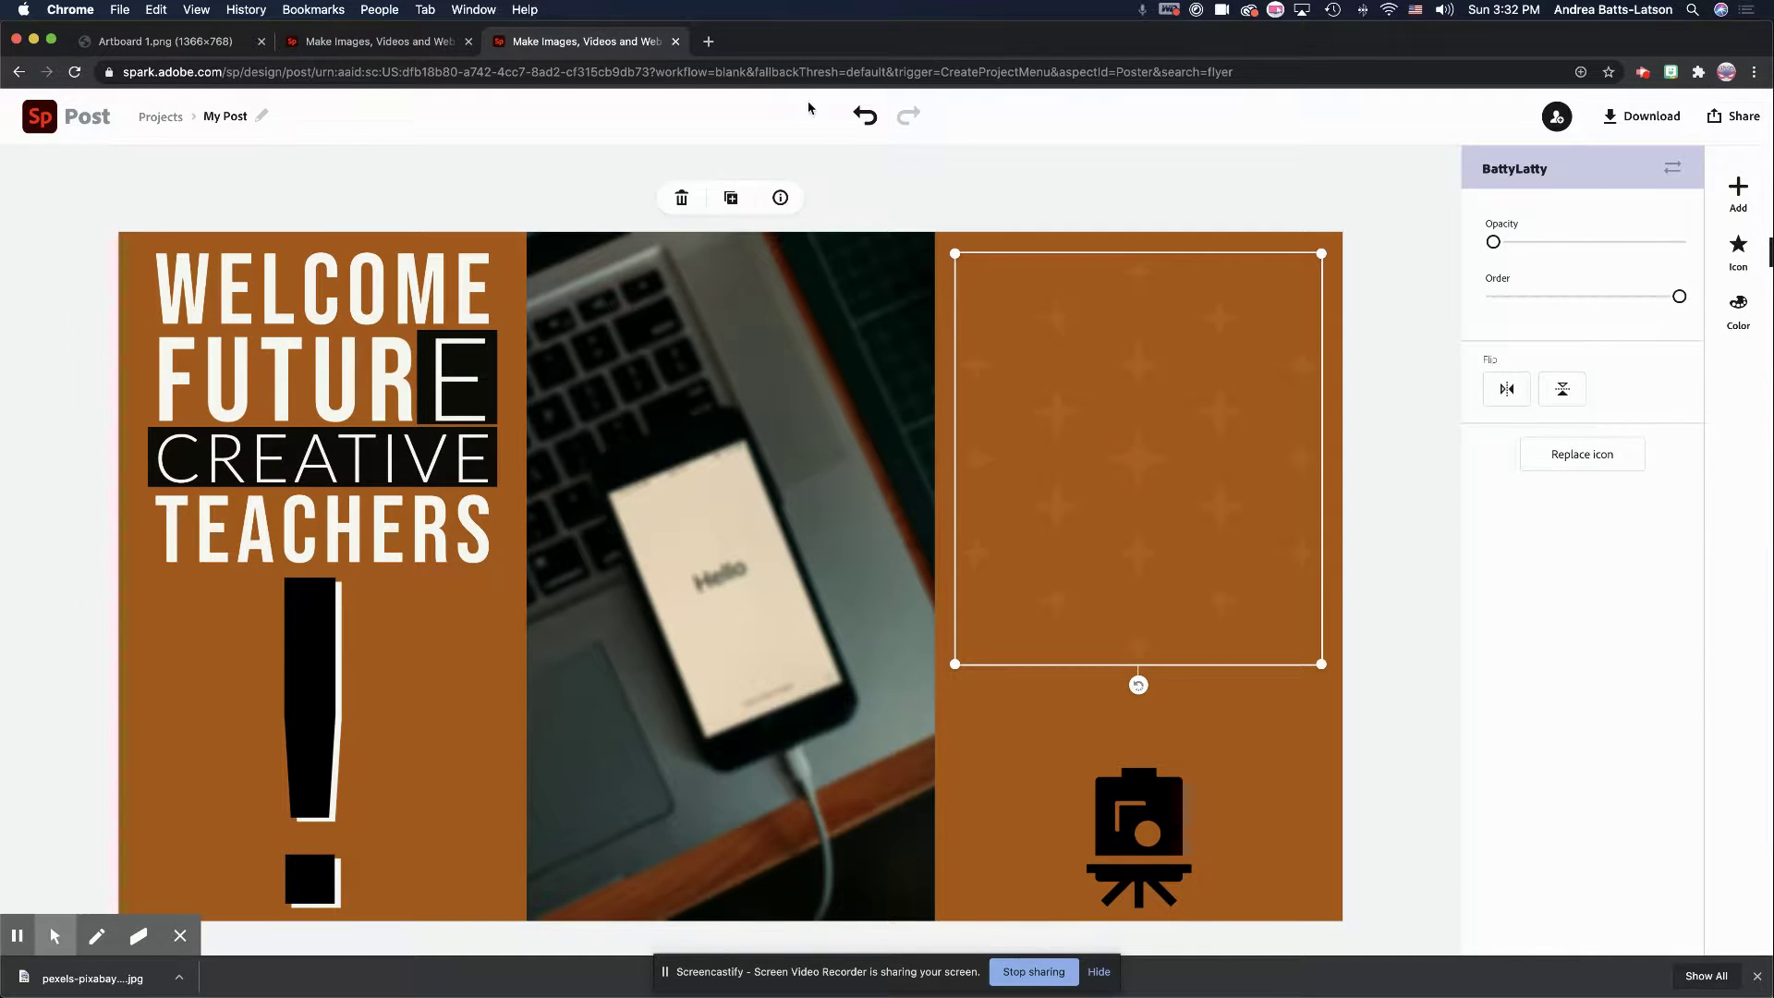
left_click_drag(1167, 490, 323, 740)
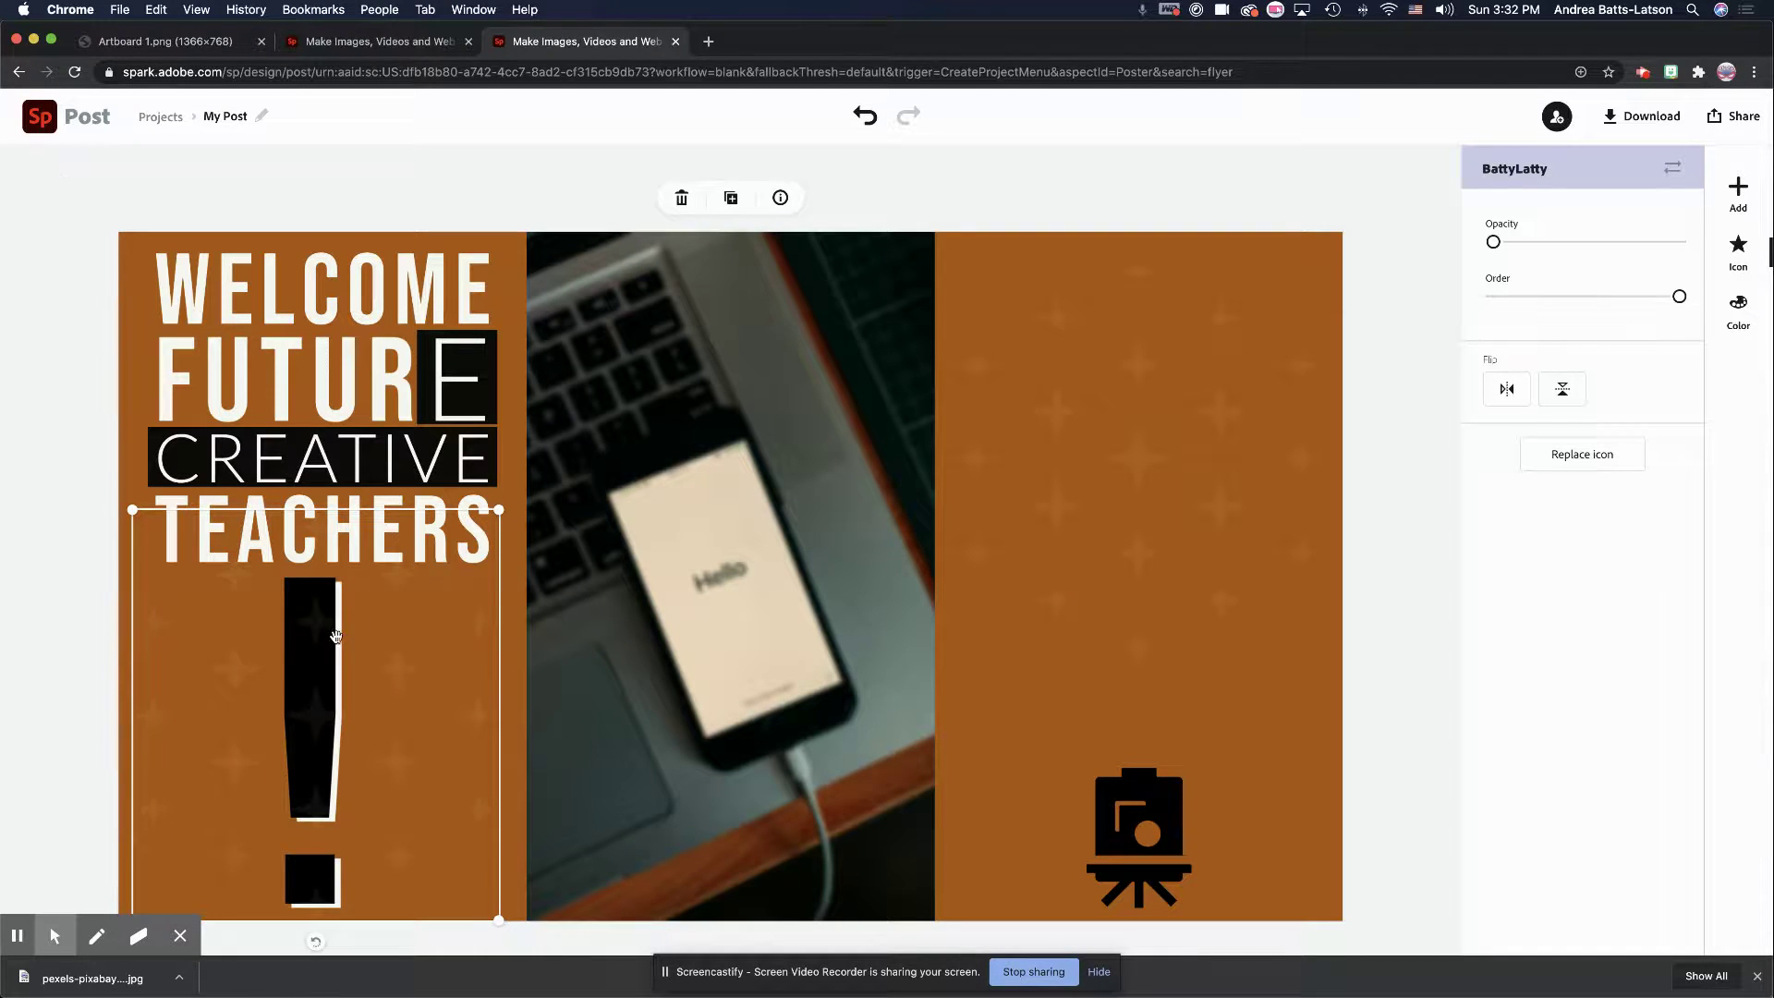
left_click_drag(1679, 297, 1533, 300)
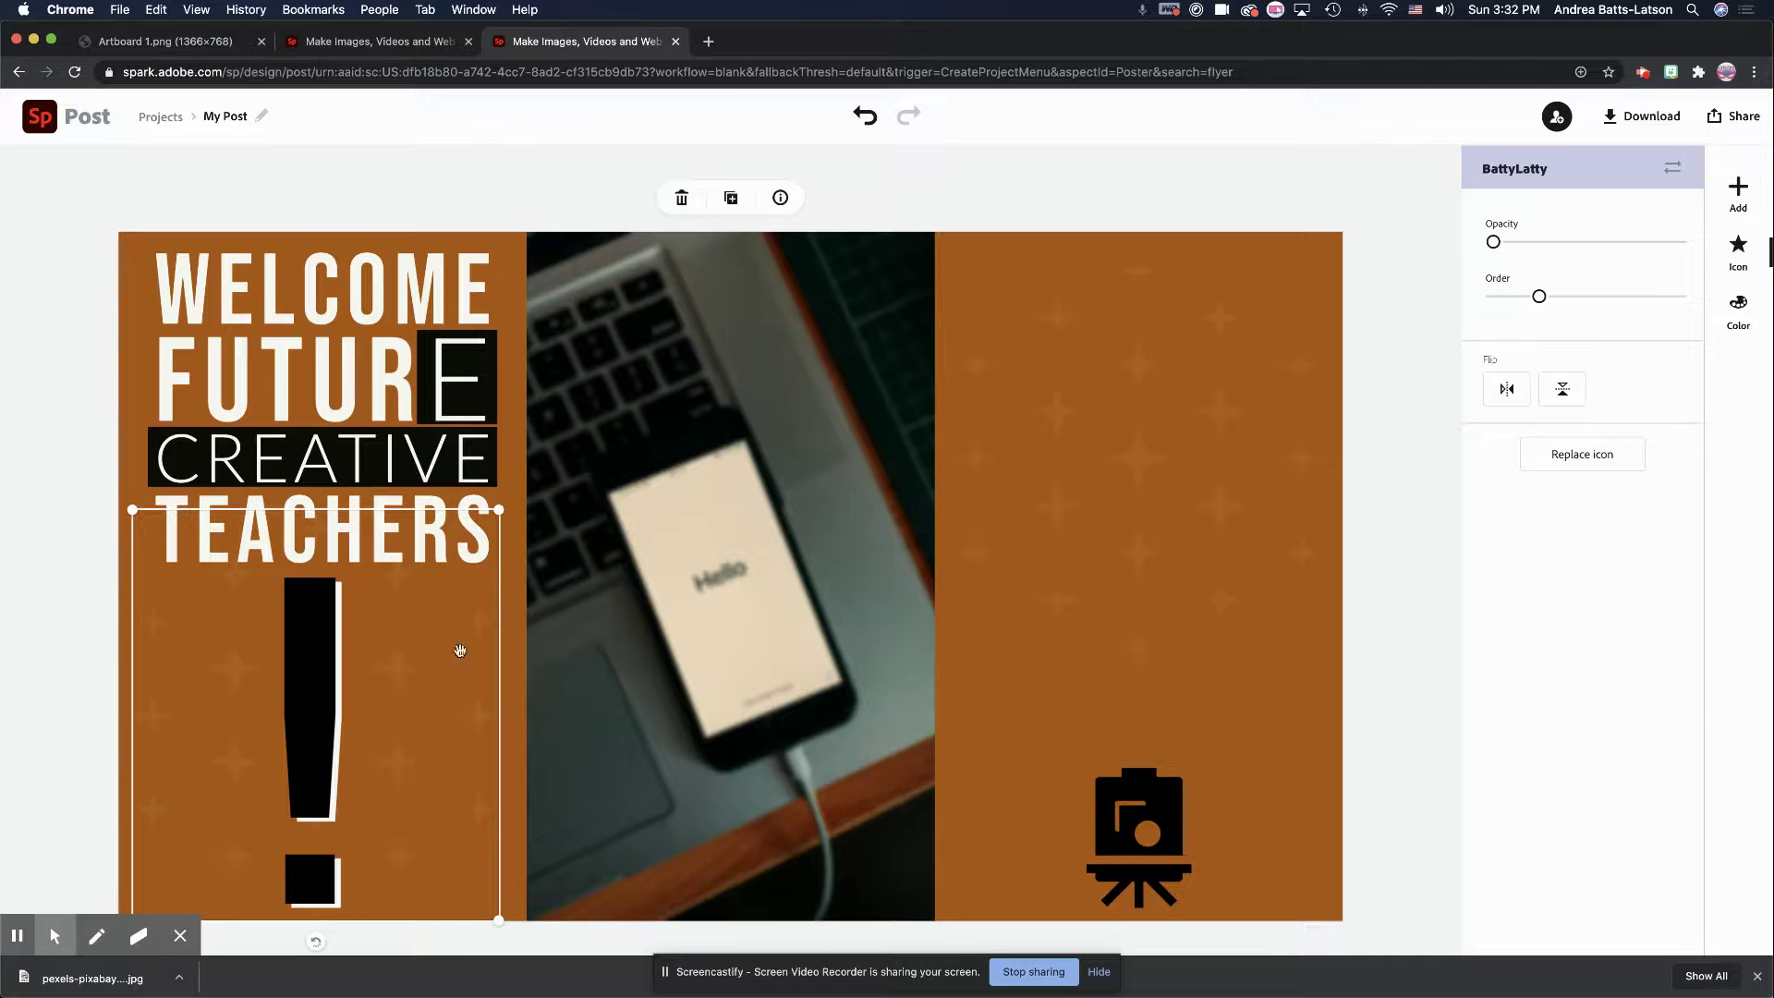
left_click(48, 469)
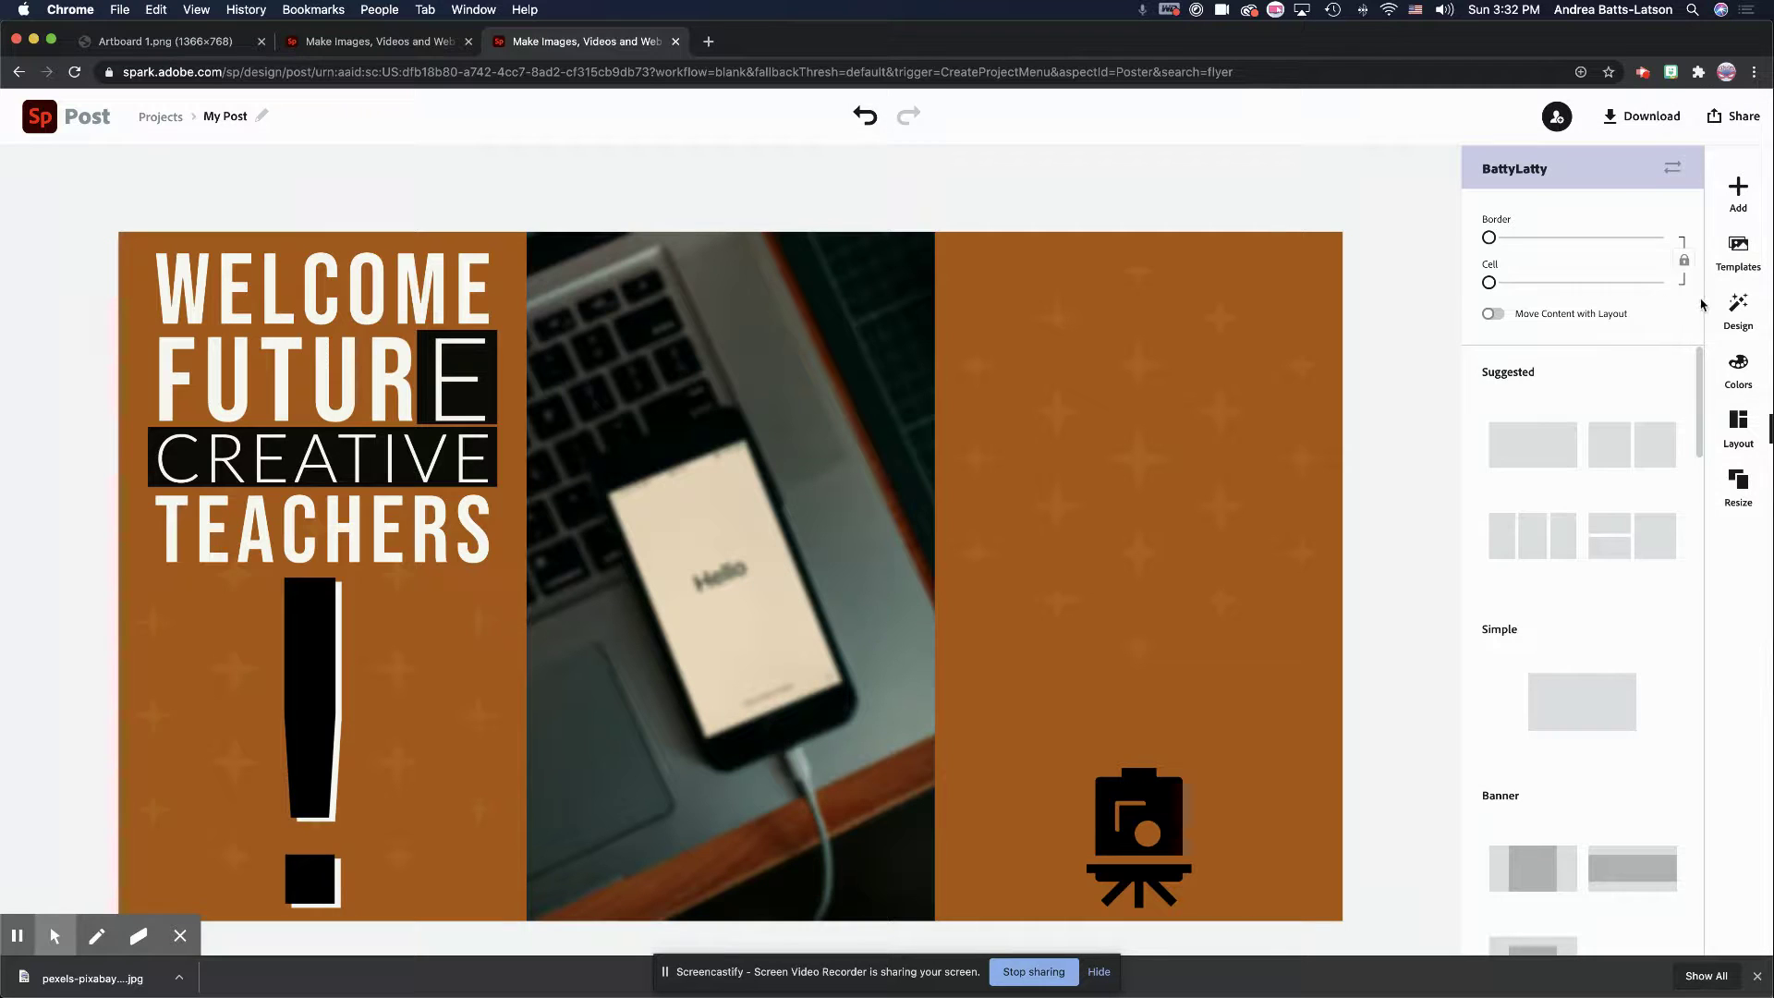
Step: Browse the design variations and apply the purple, blue and green "Women Entrepreneurs" variation to the flyer
left_click(785, 178)
left_click(1739, 308)
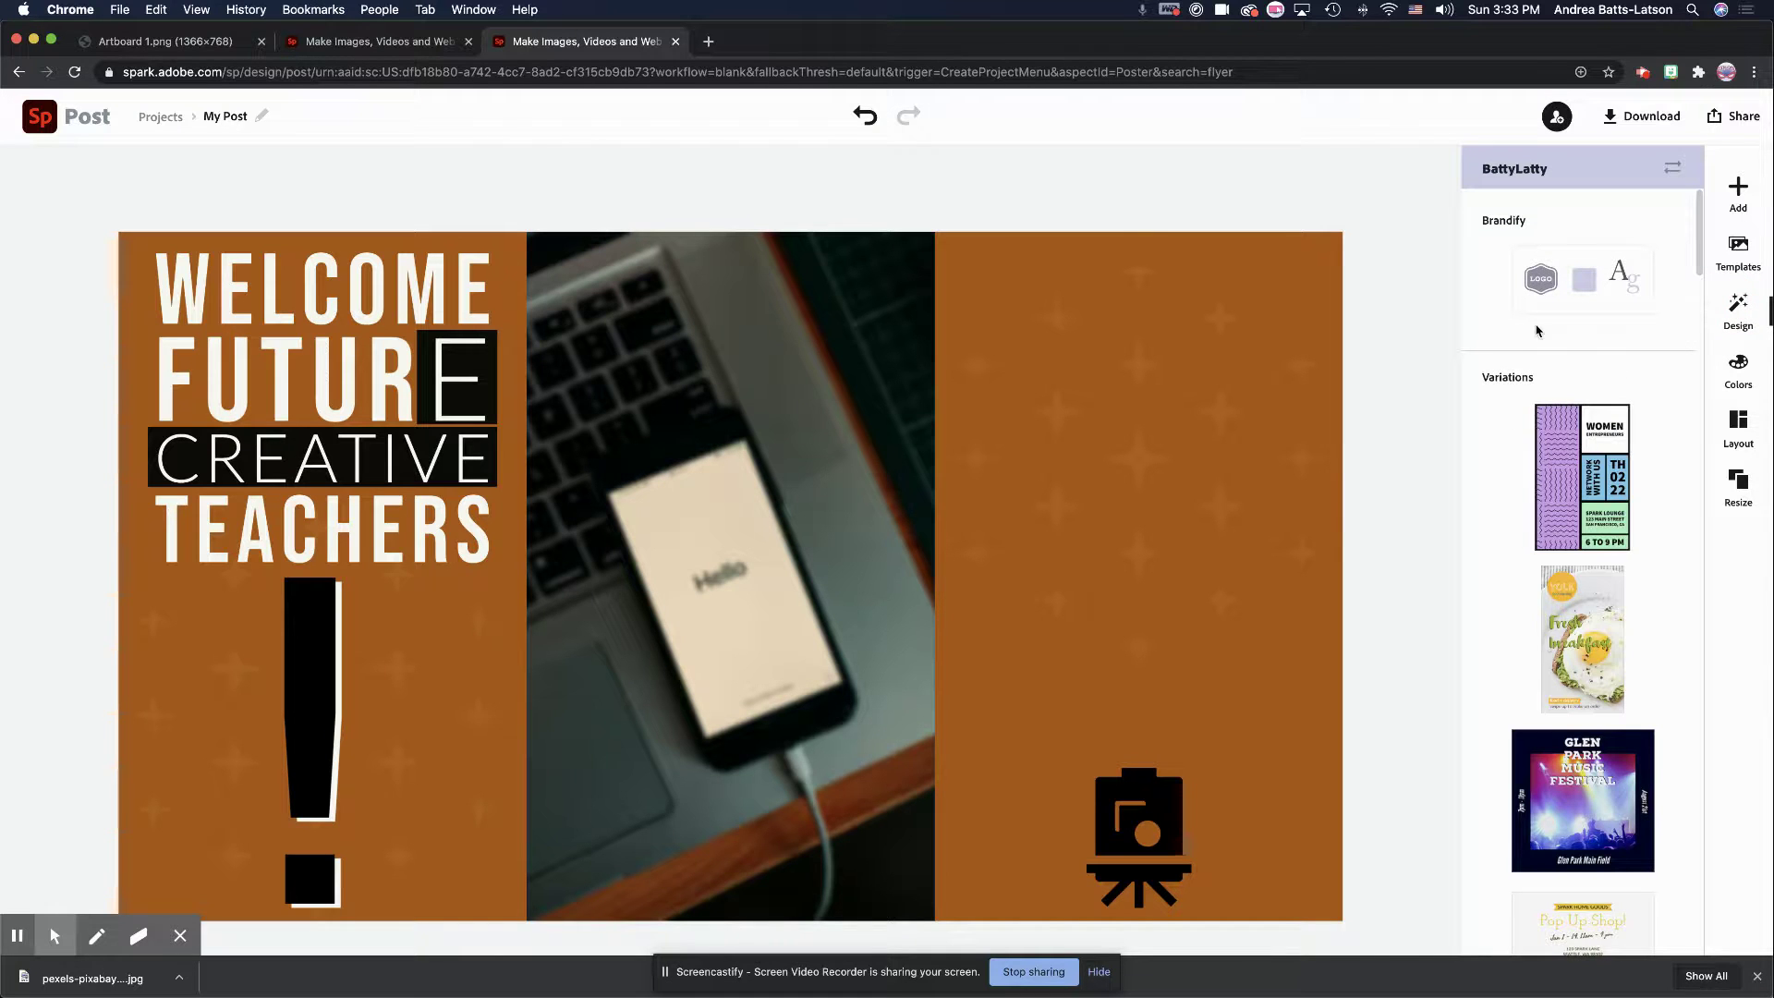
scroll(1536, 330, "down", 5)
scroll(1537, 330, "up", 3)
scroll(1537, 330, "up", 3)
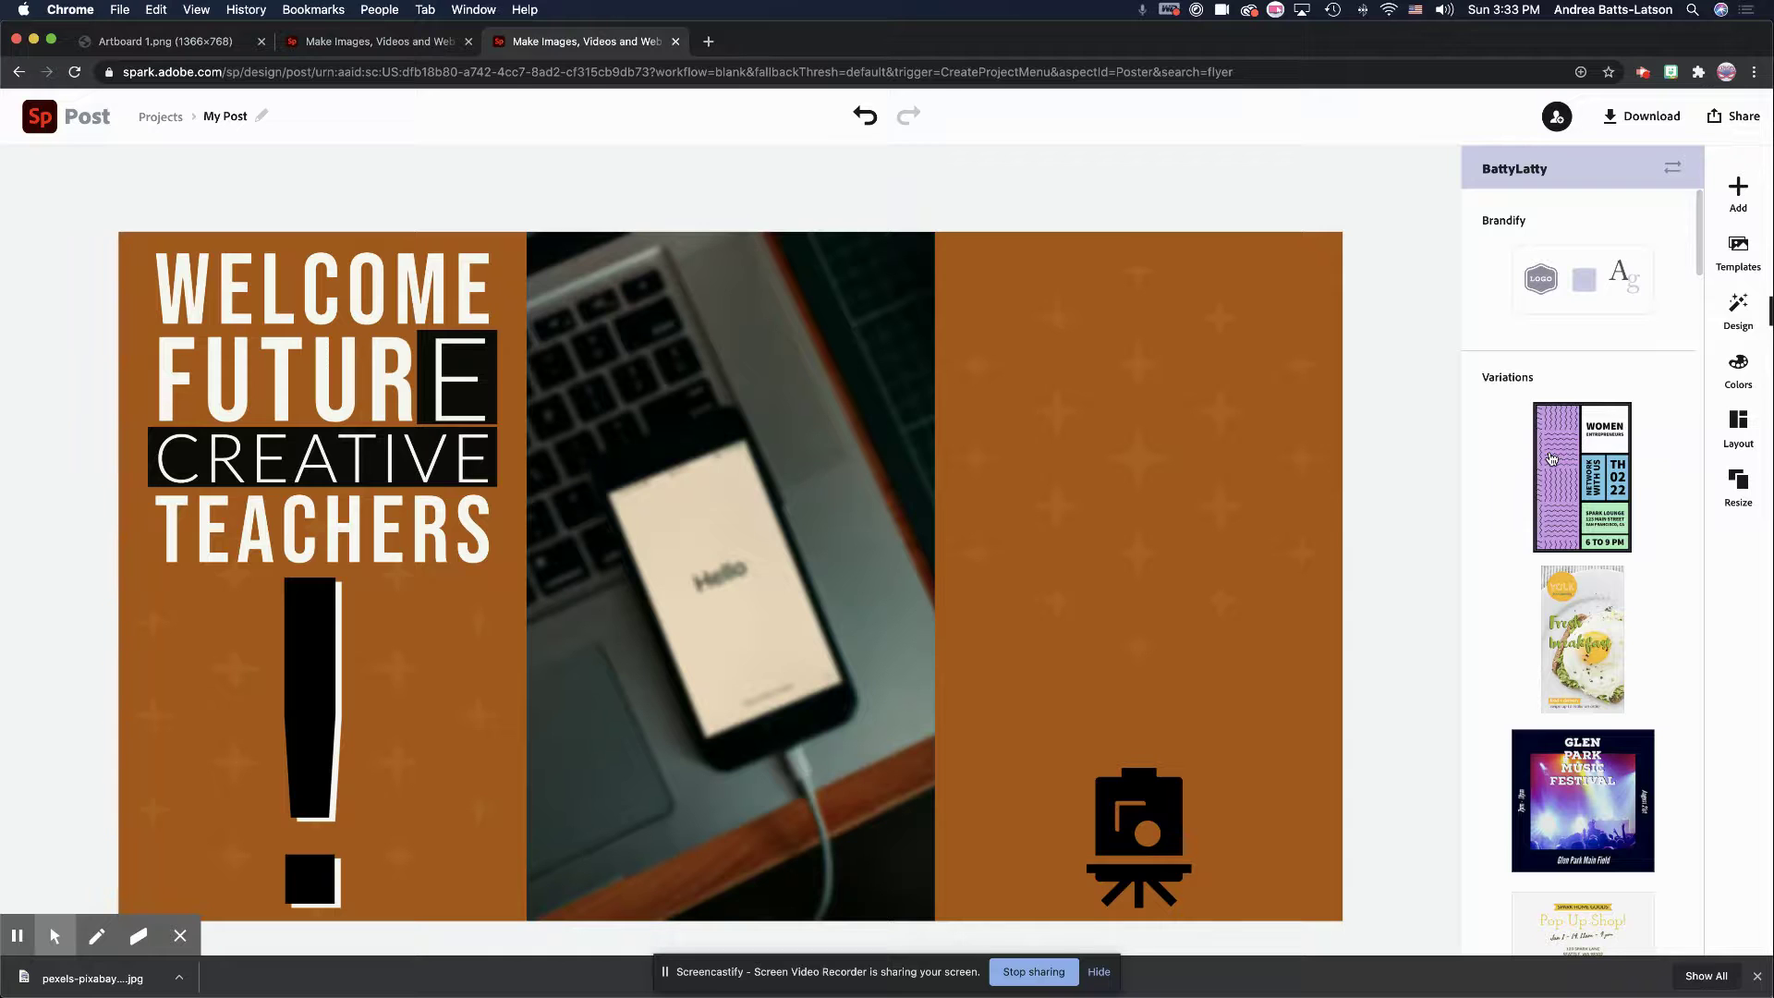
left_click(1581, 477)
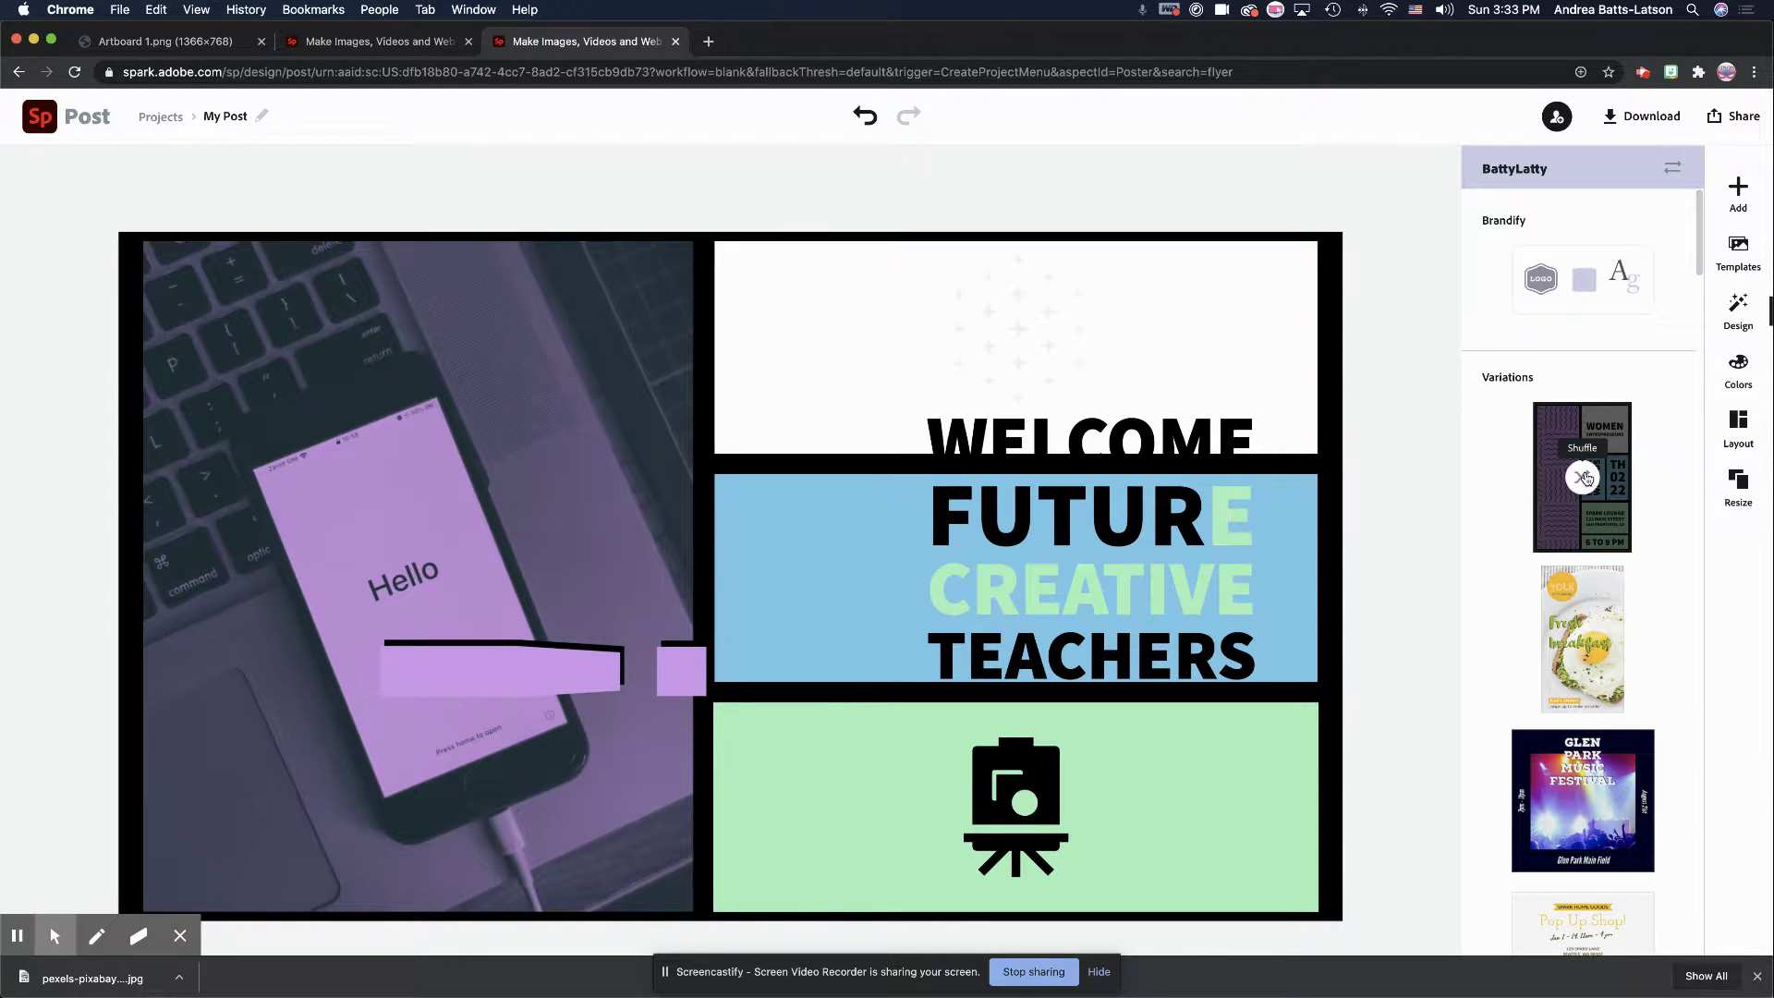
Step: Try the "Fresh breakfast", "Glen Park Music Festival", "Pop Up Shop!", "Open Mic Night" and brown-framed text variations on the flyer
scroll(1586, 477, "down", 2)
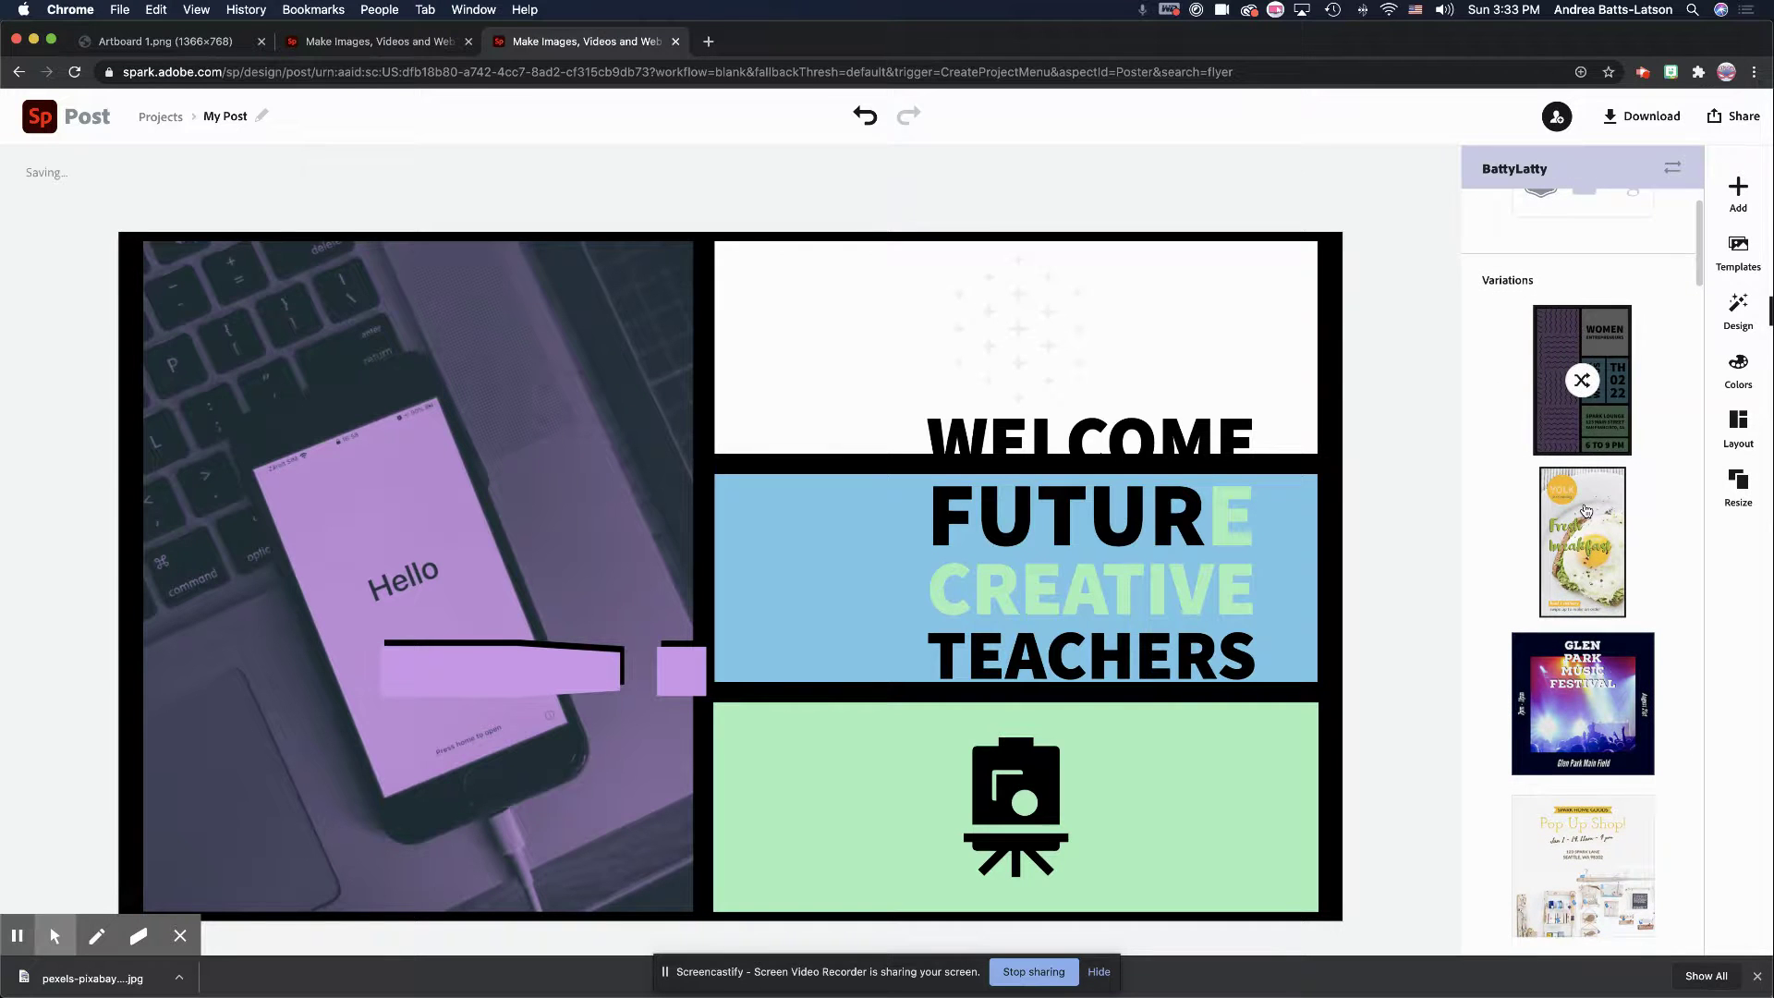
left_click(1584, 510)
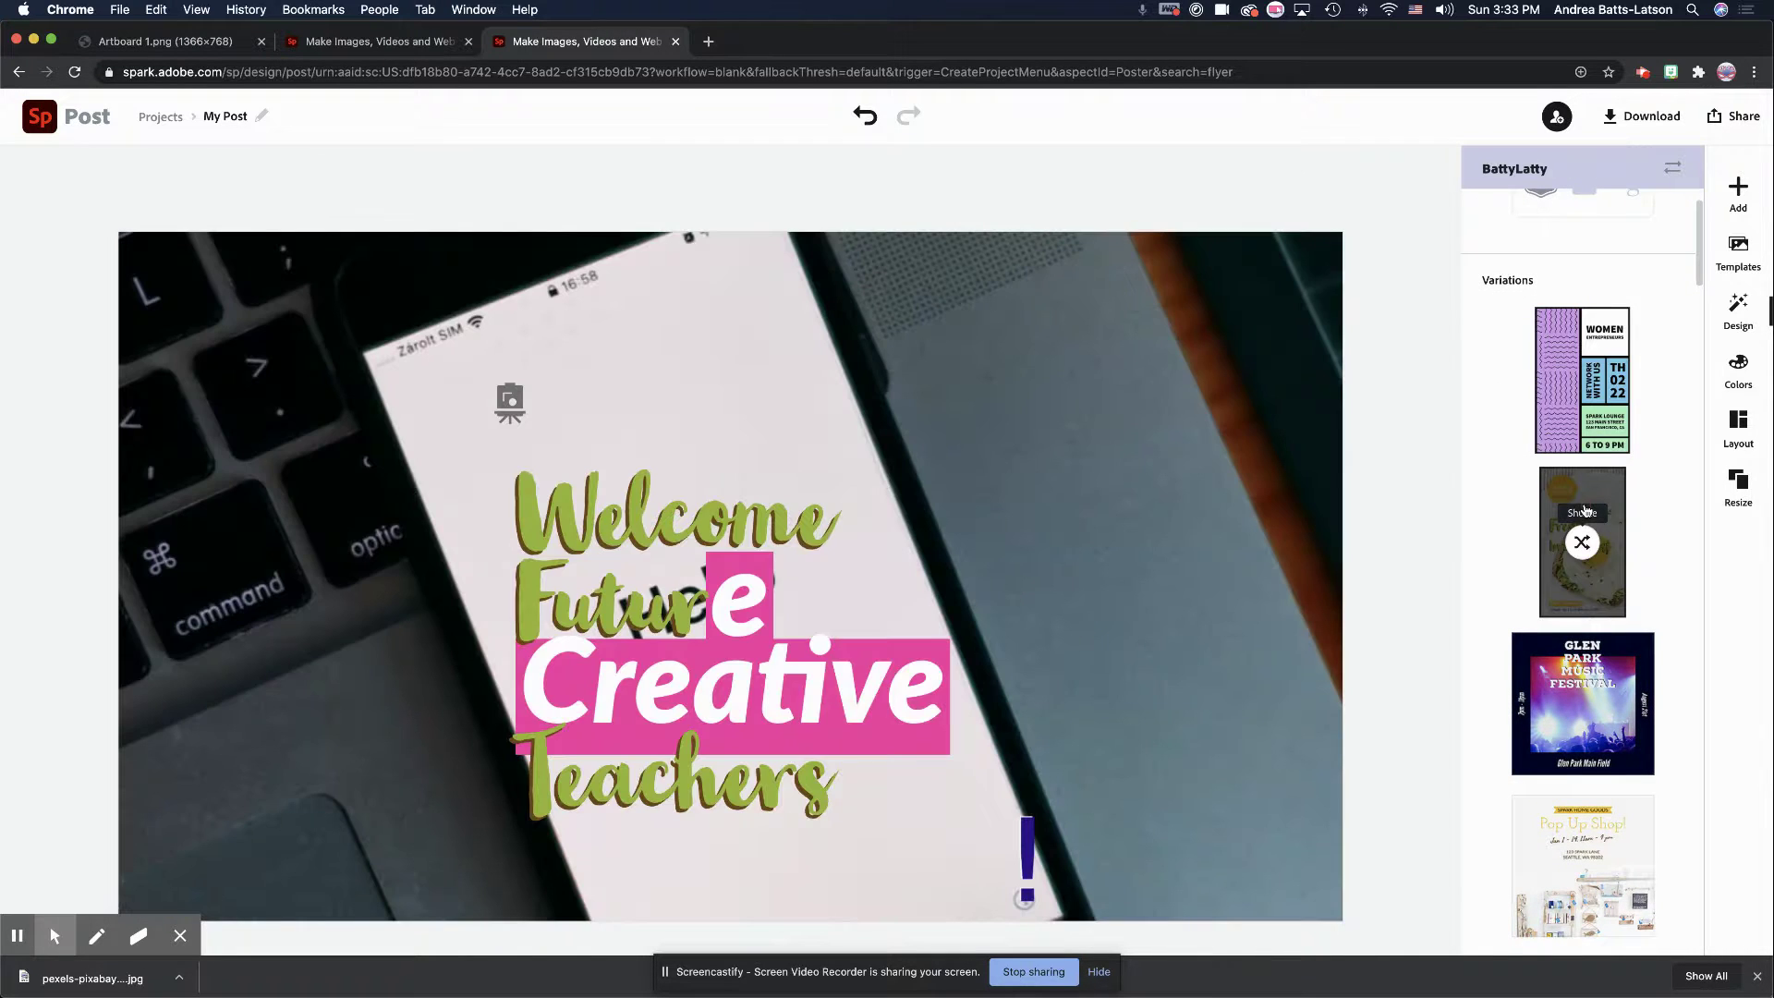
left_click(1543, 754)
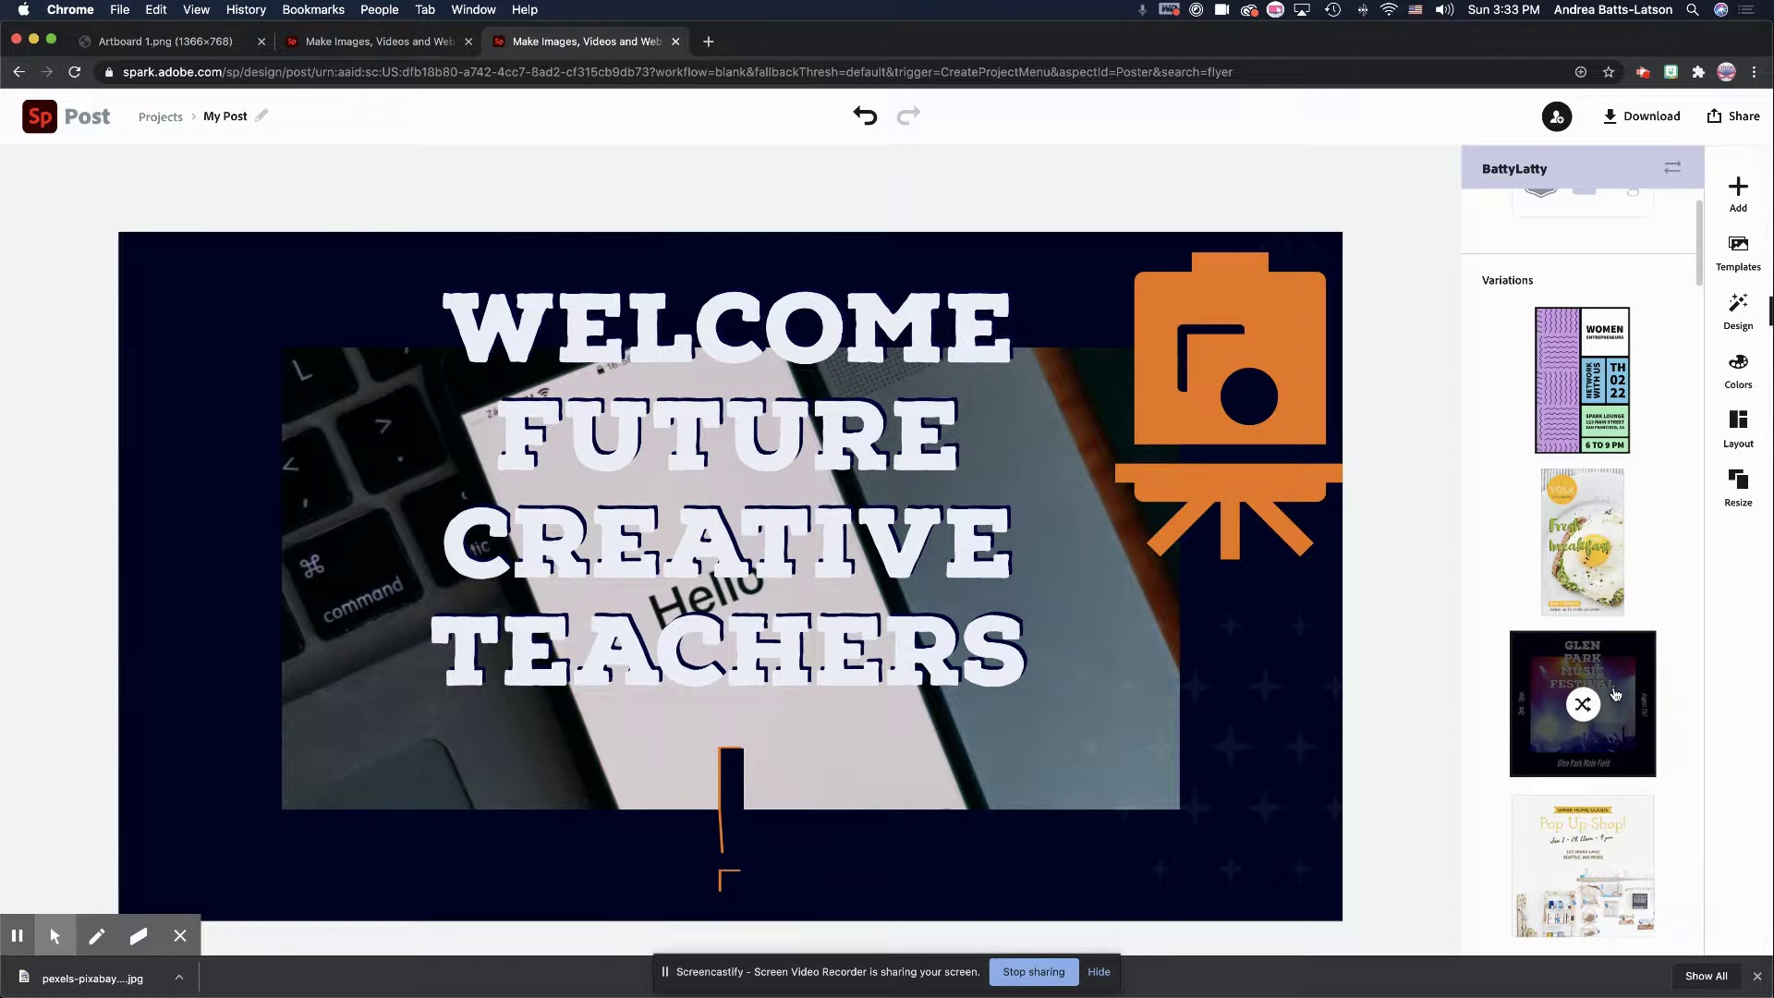
scroll(1615, 694, "down", 2)
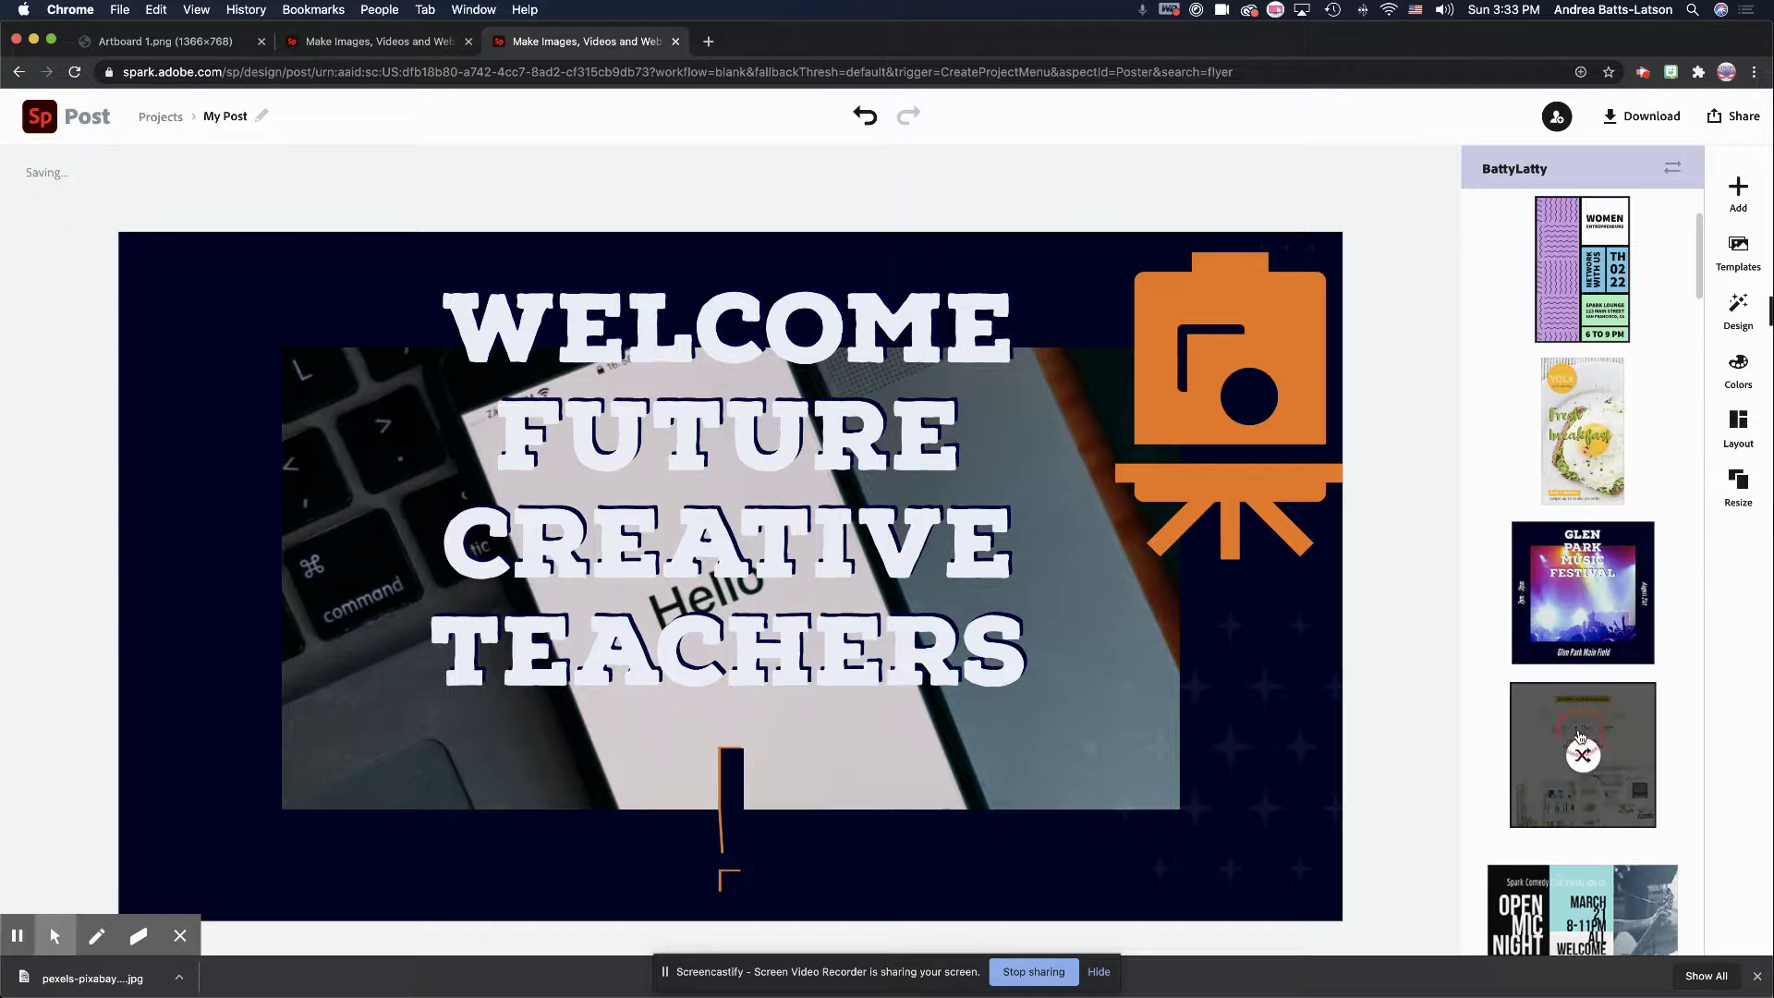
left_click(1580, 730)
scroll(1560, 710, "down", 3)
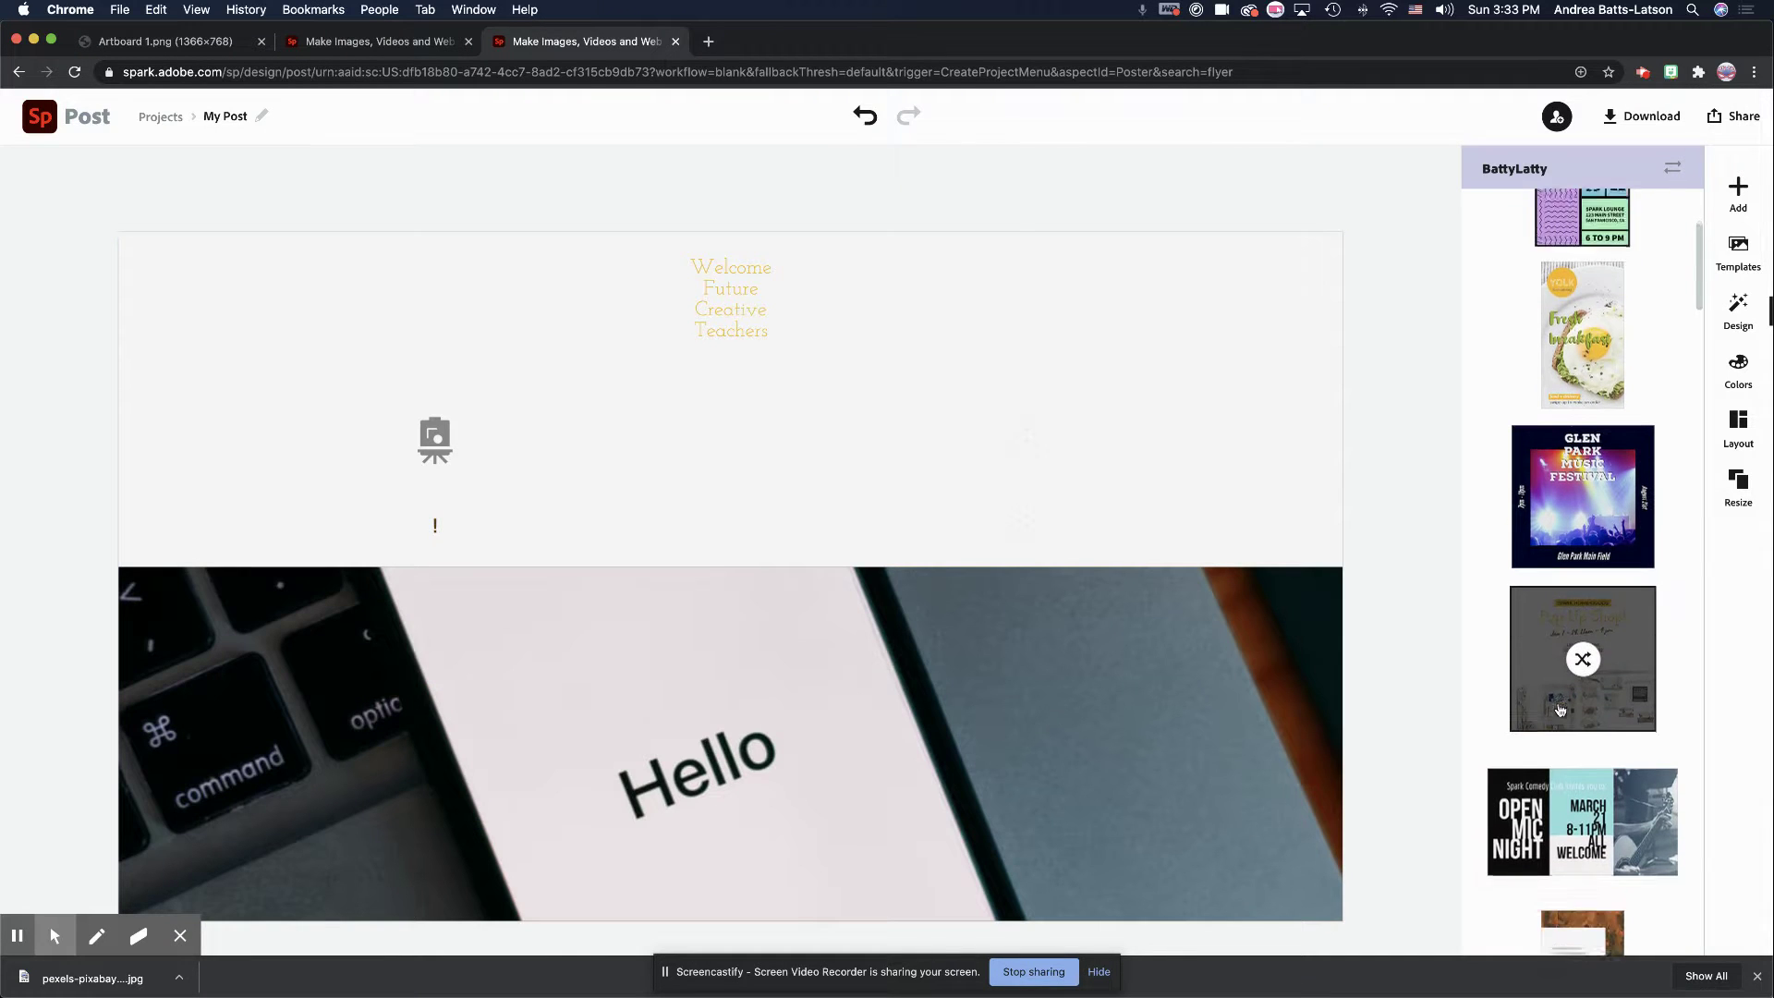
left_click(1562, 729)
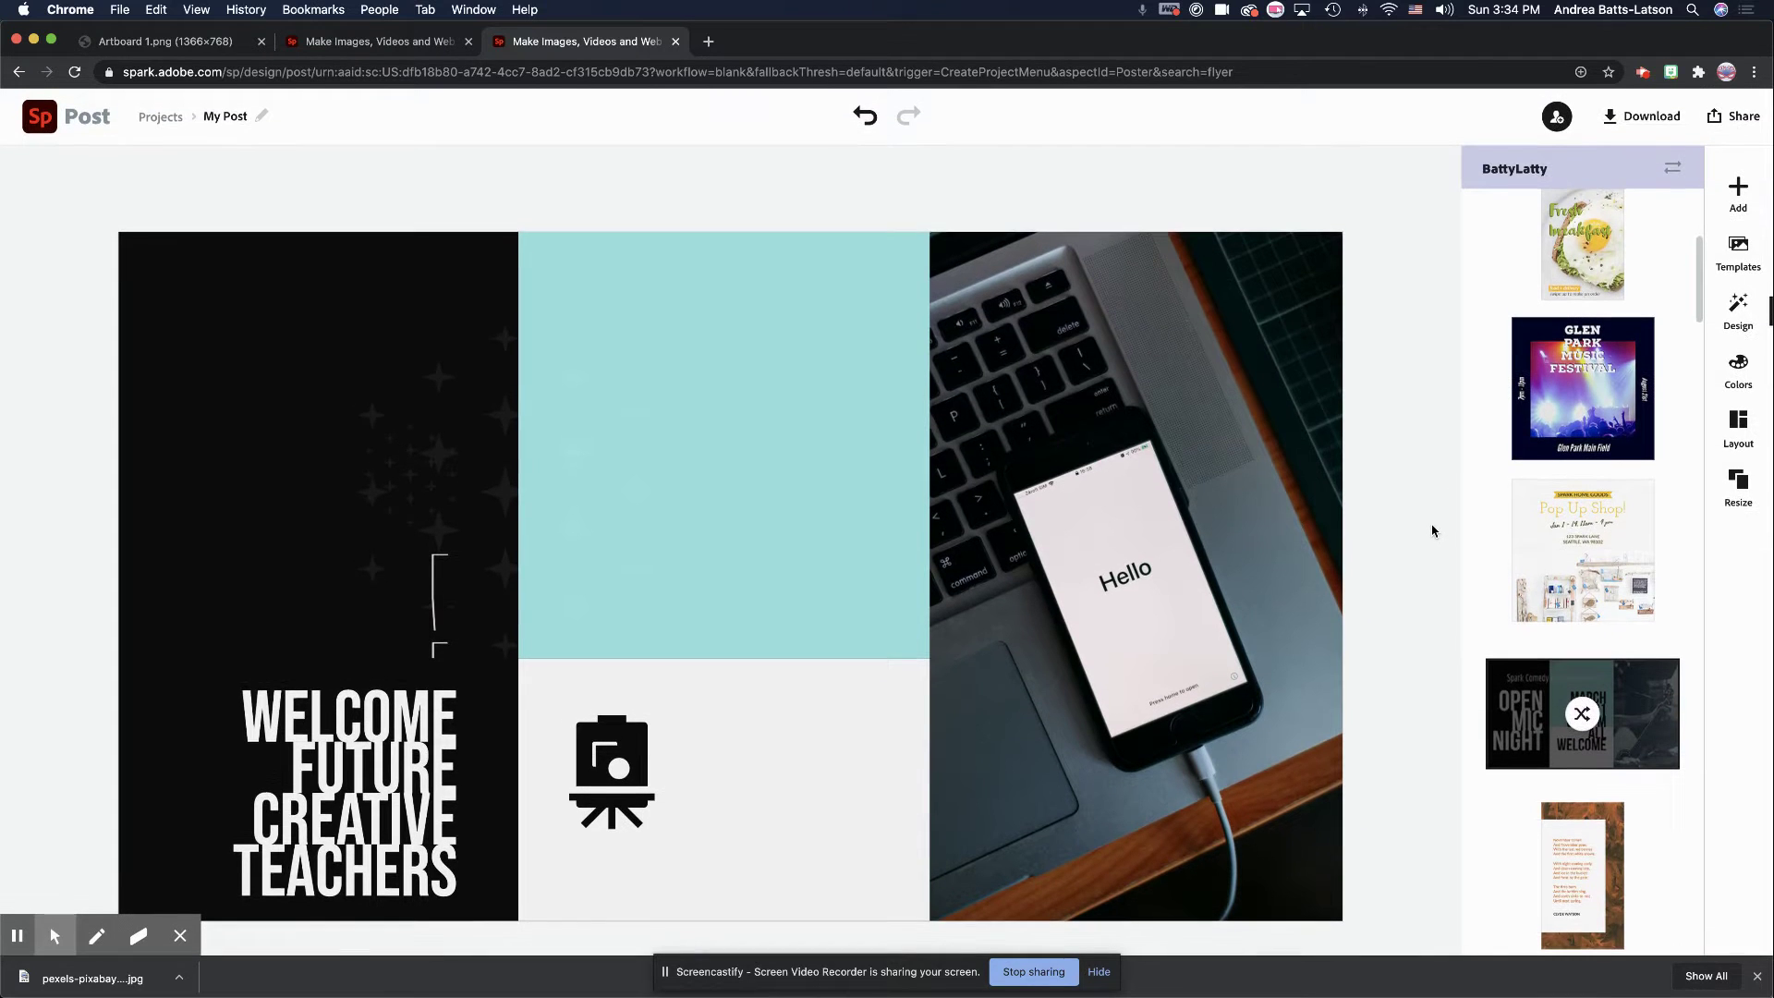
left_click(1568, 890)
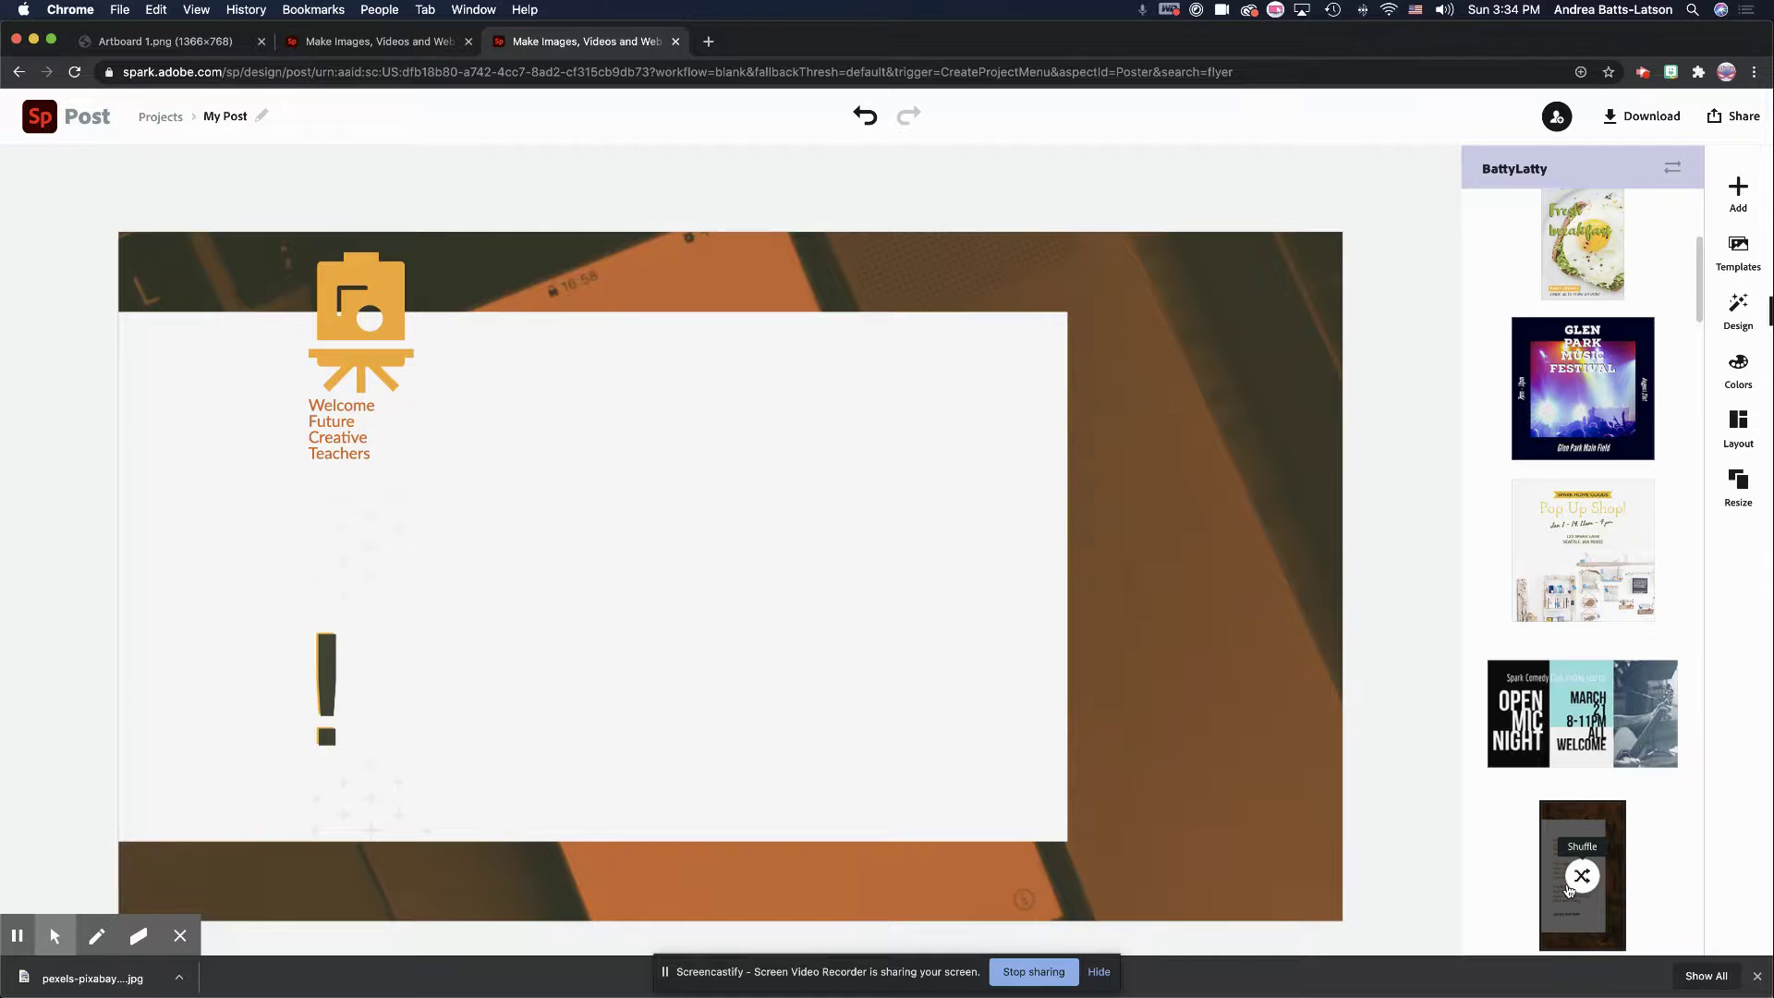
Step: Apply the black, aqua and white "Open Mic Night" variation and take a screenshot of the flyer canvas area
left_click(1583, 687)
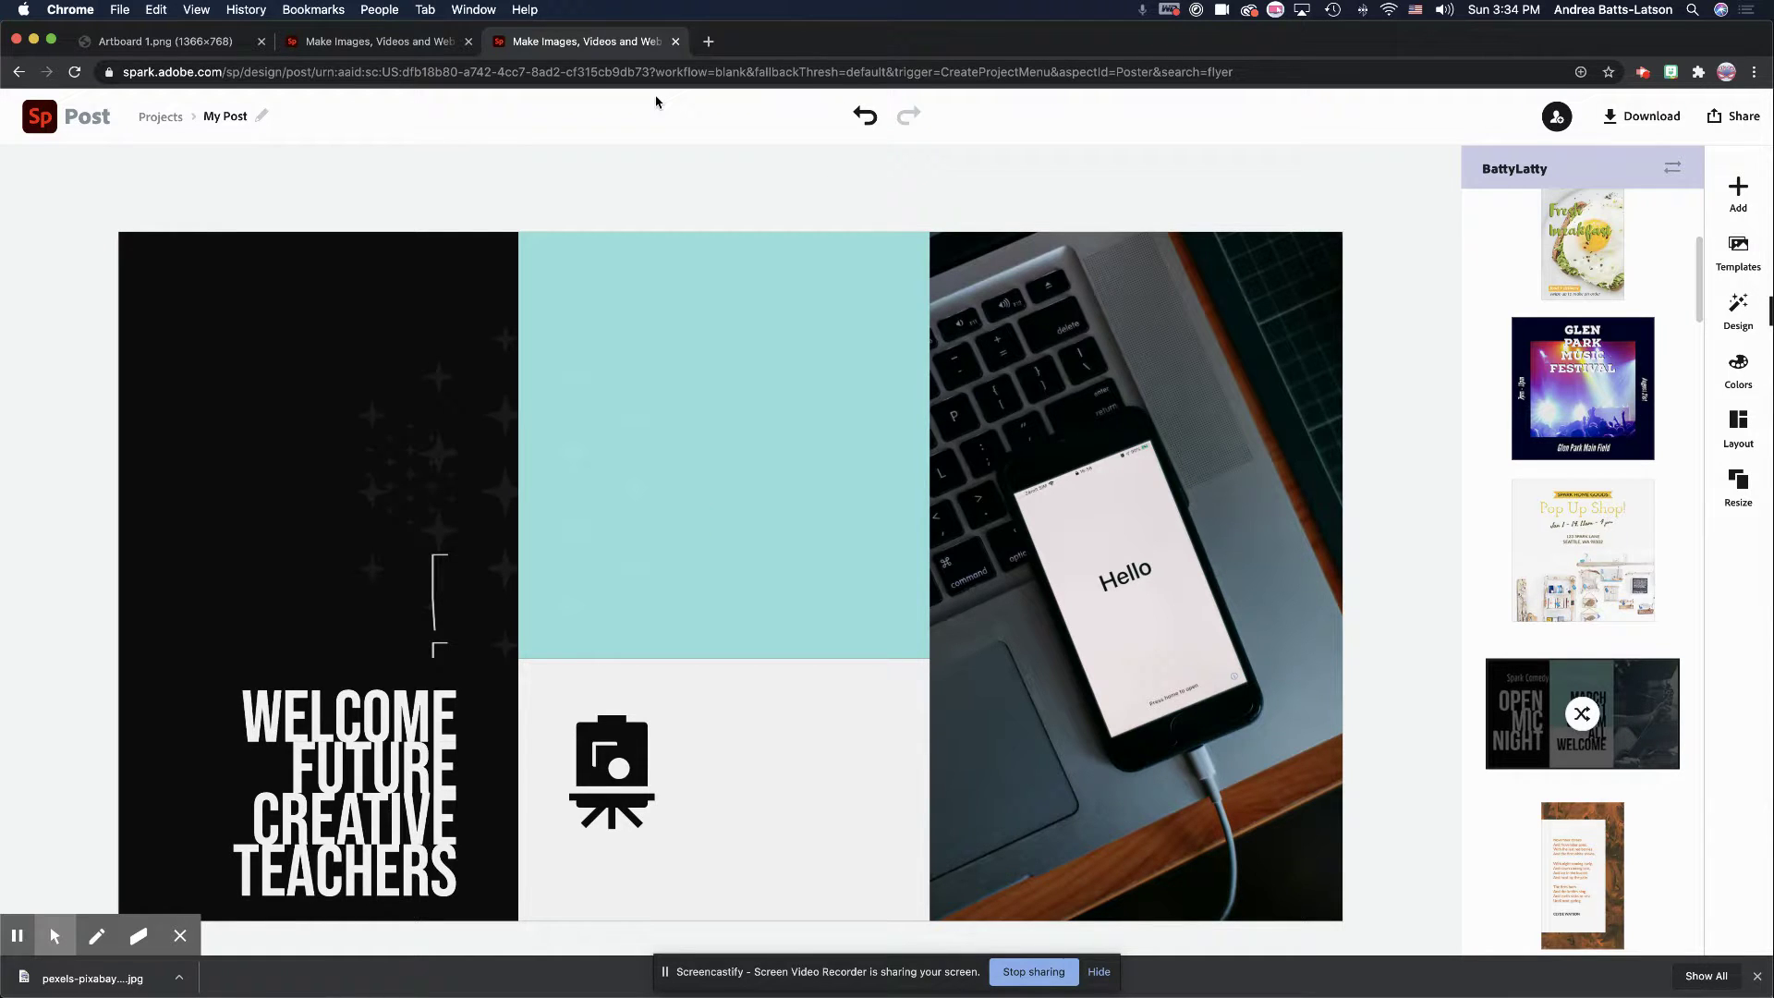
key("super+shift+4")
left_click_drag(96, 186, 1415, 938)
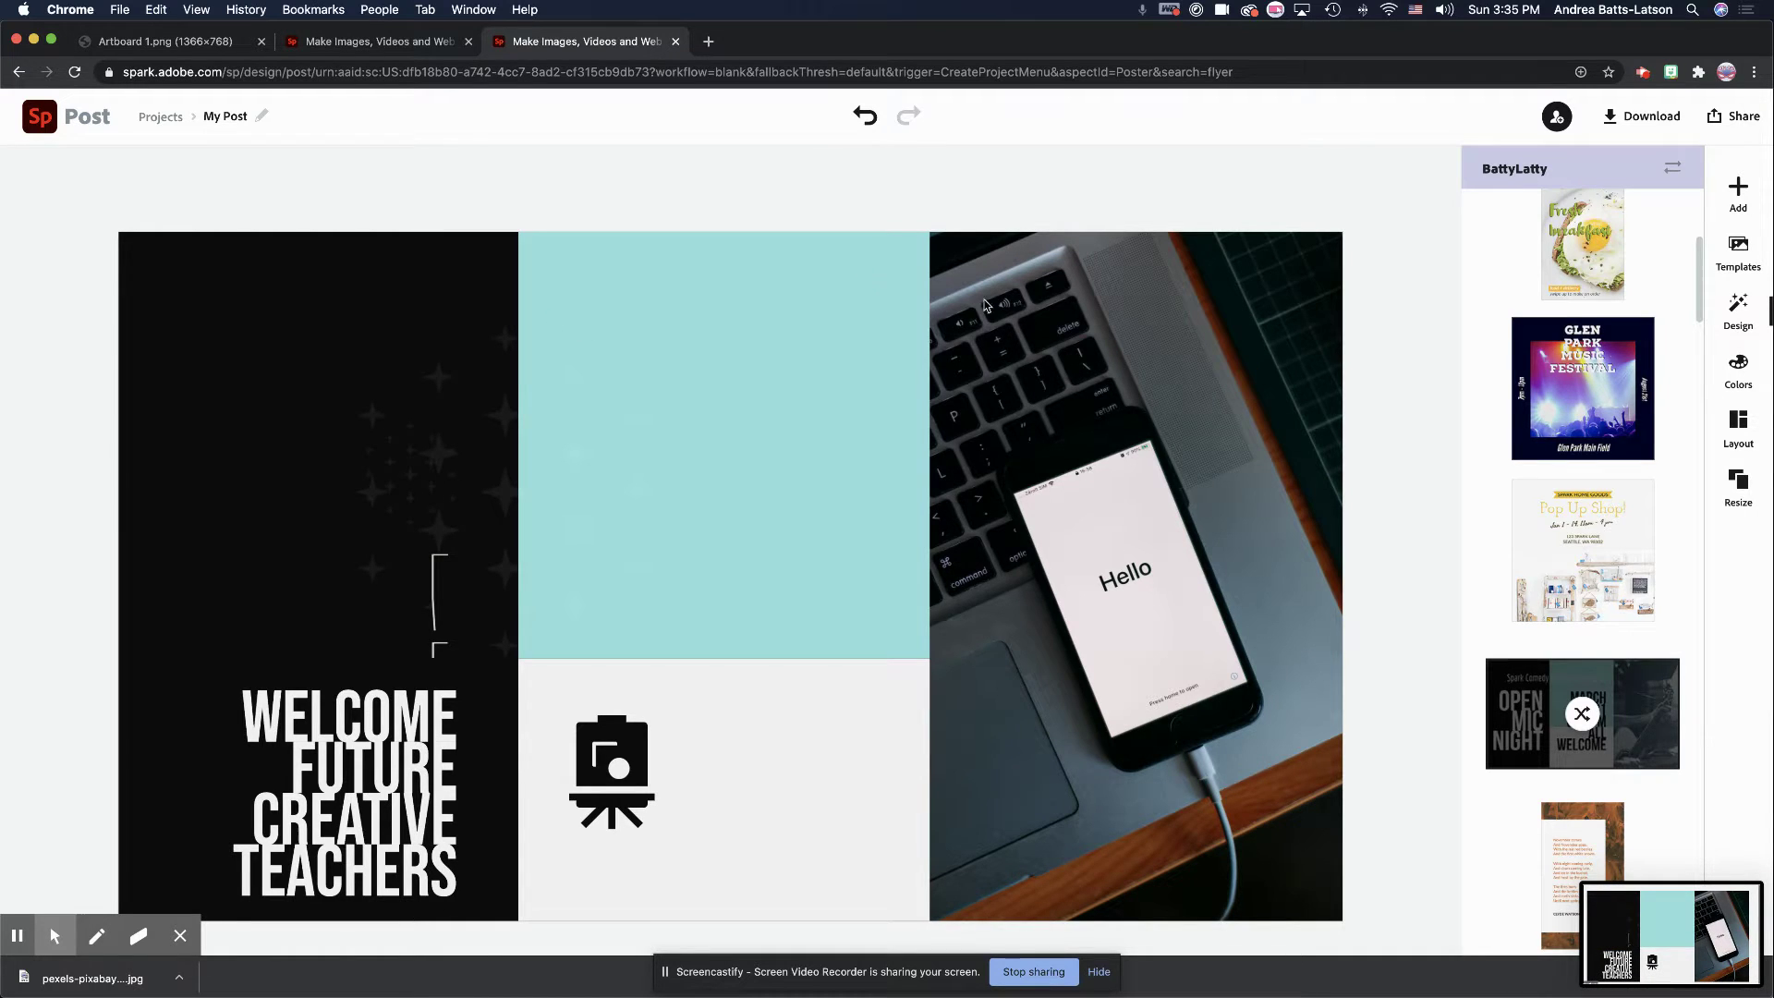
Step: Undo the applied variations one after another, back to the brown three-column flyer with the faint star pattern
left_click(864, 116)
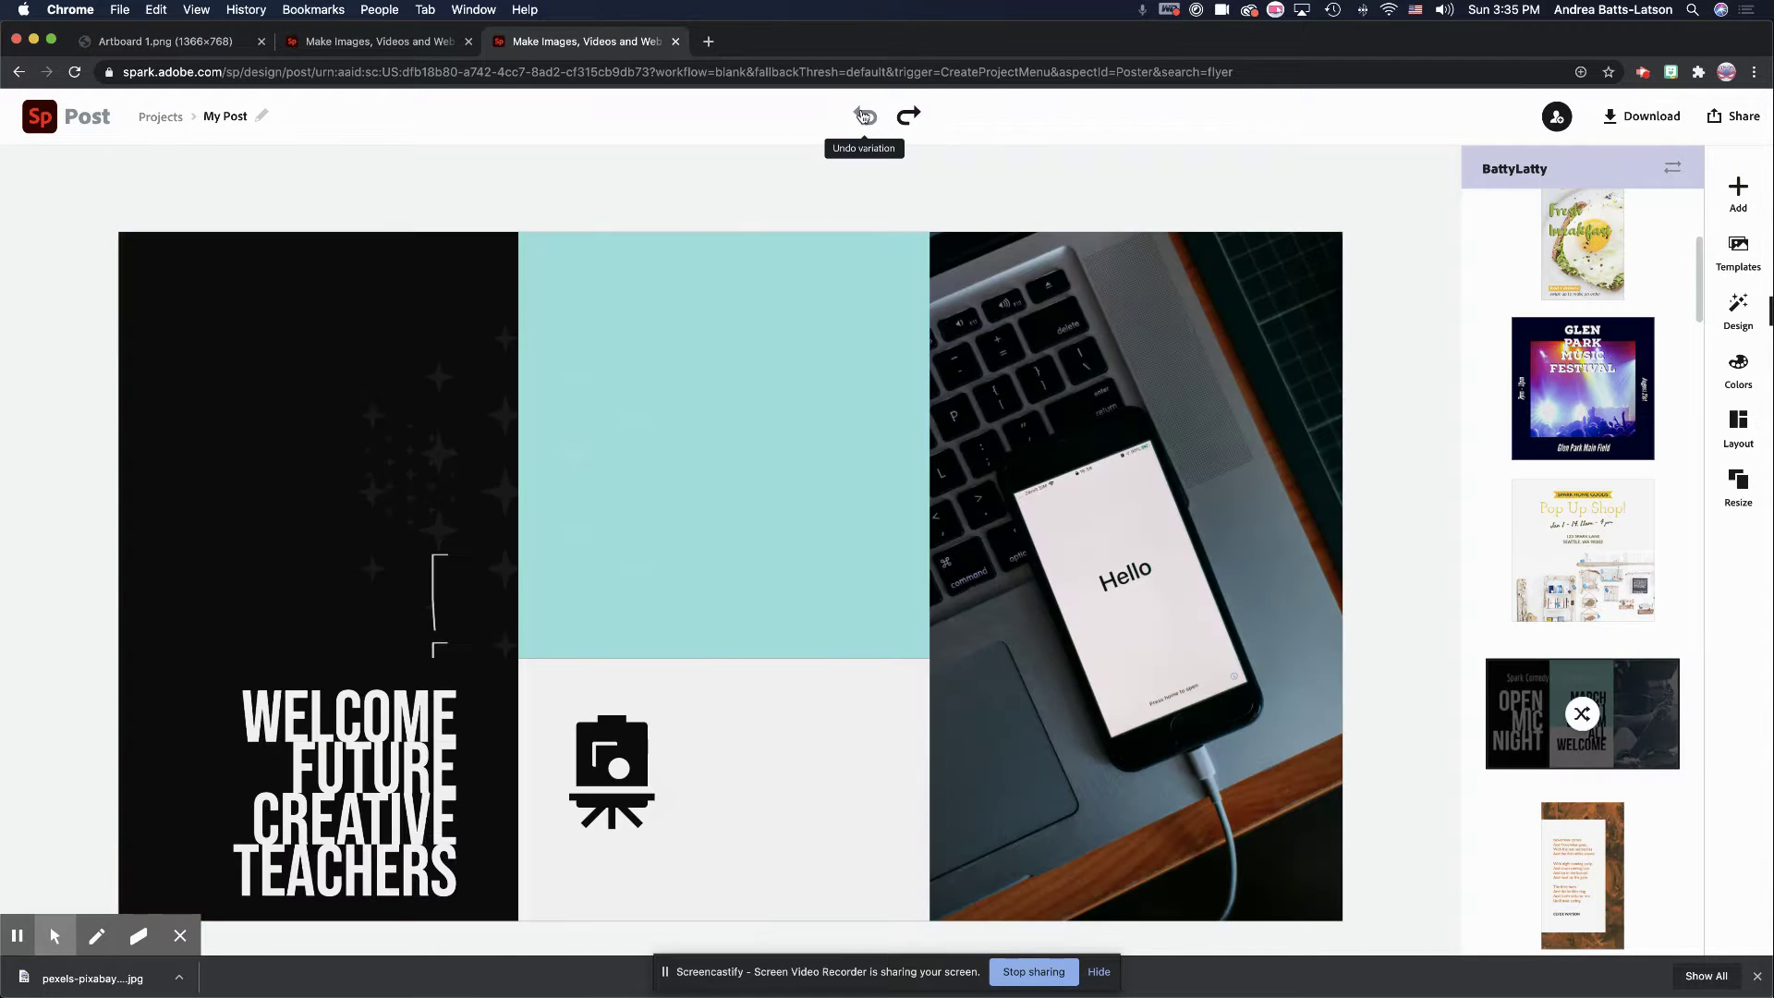
left_click(864, 115)
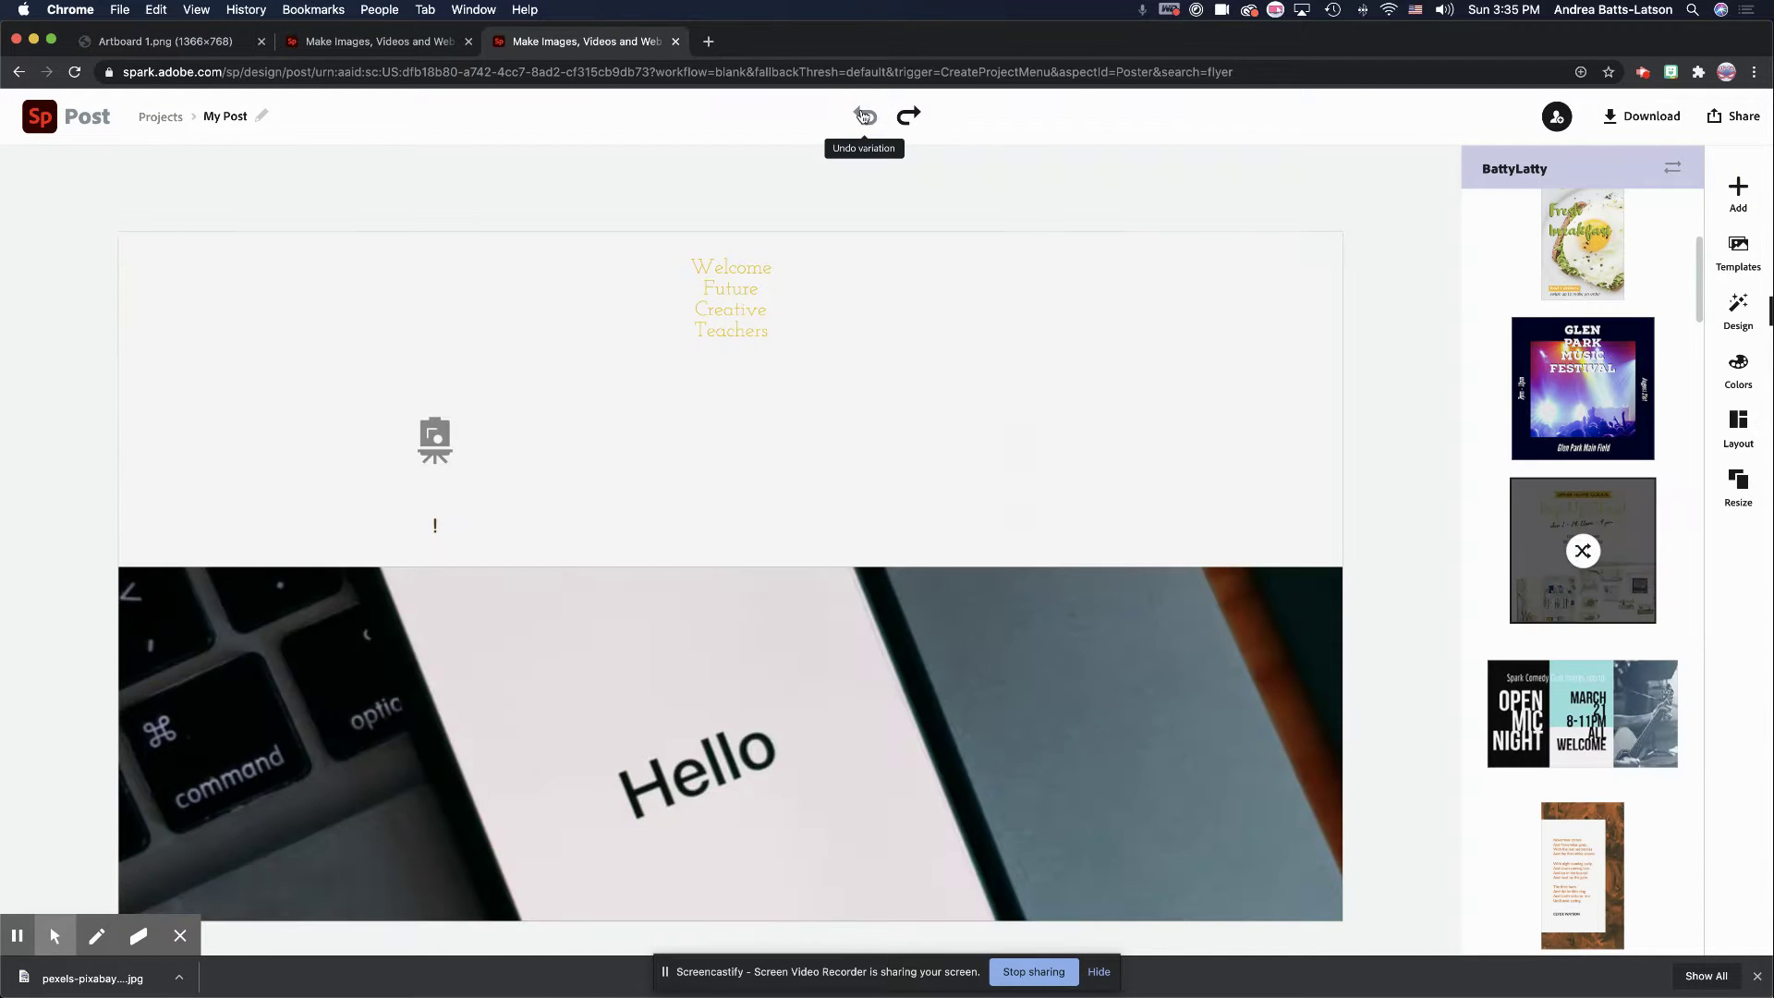
left_click(864, 115)
left_click(863, 115)
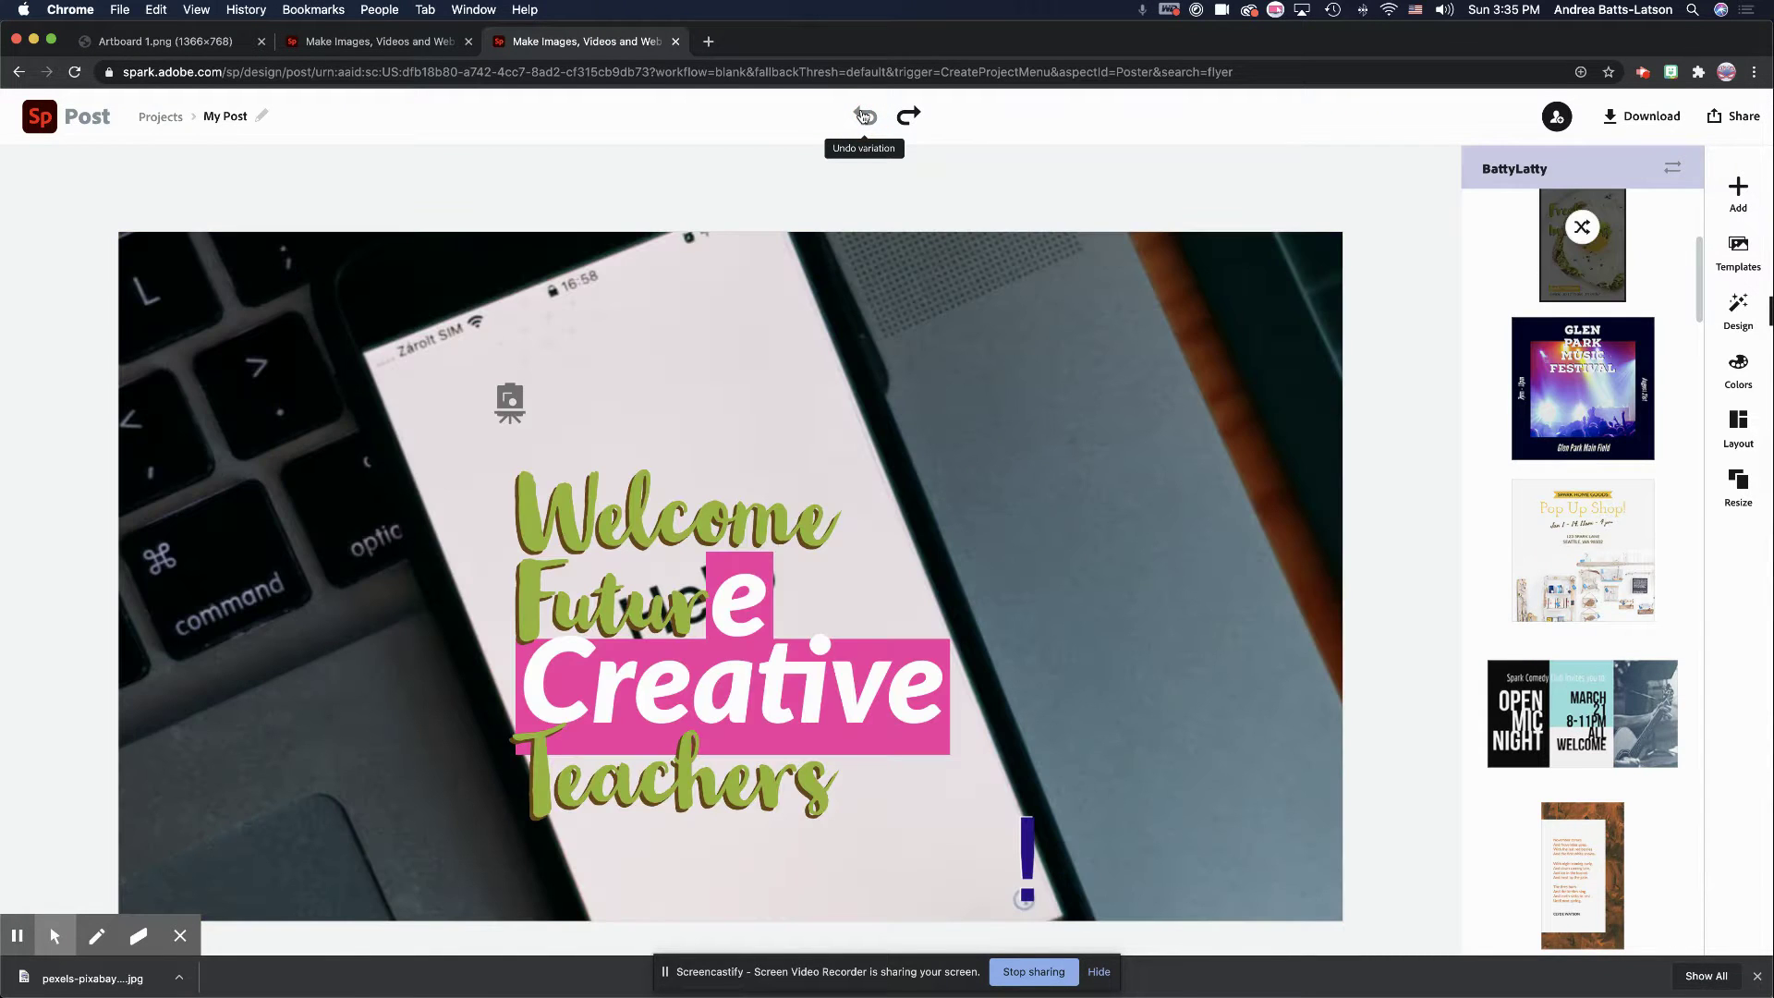
left_click(864, 115)
left_click(864, 115)
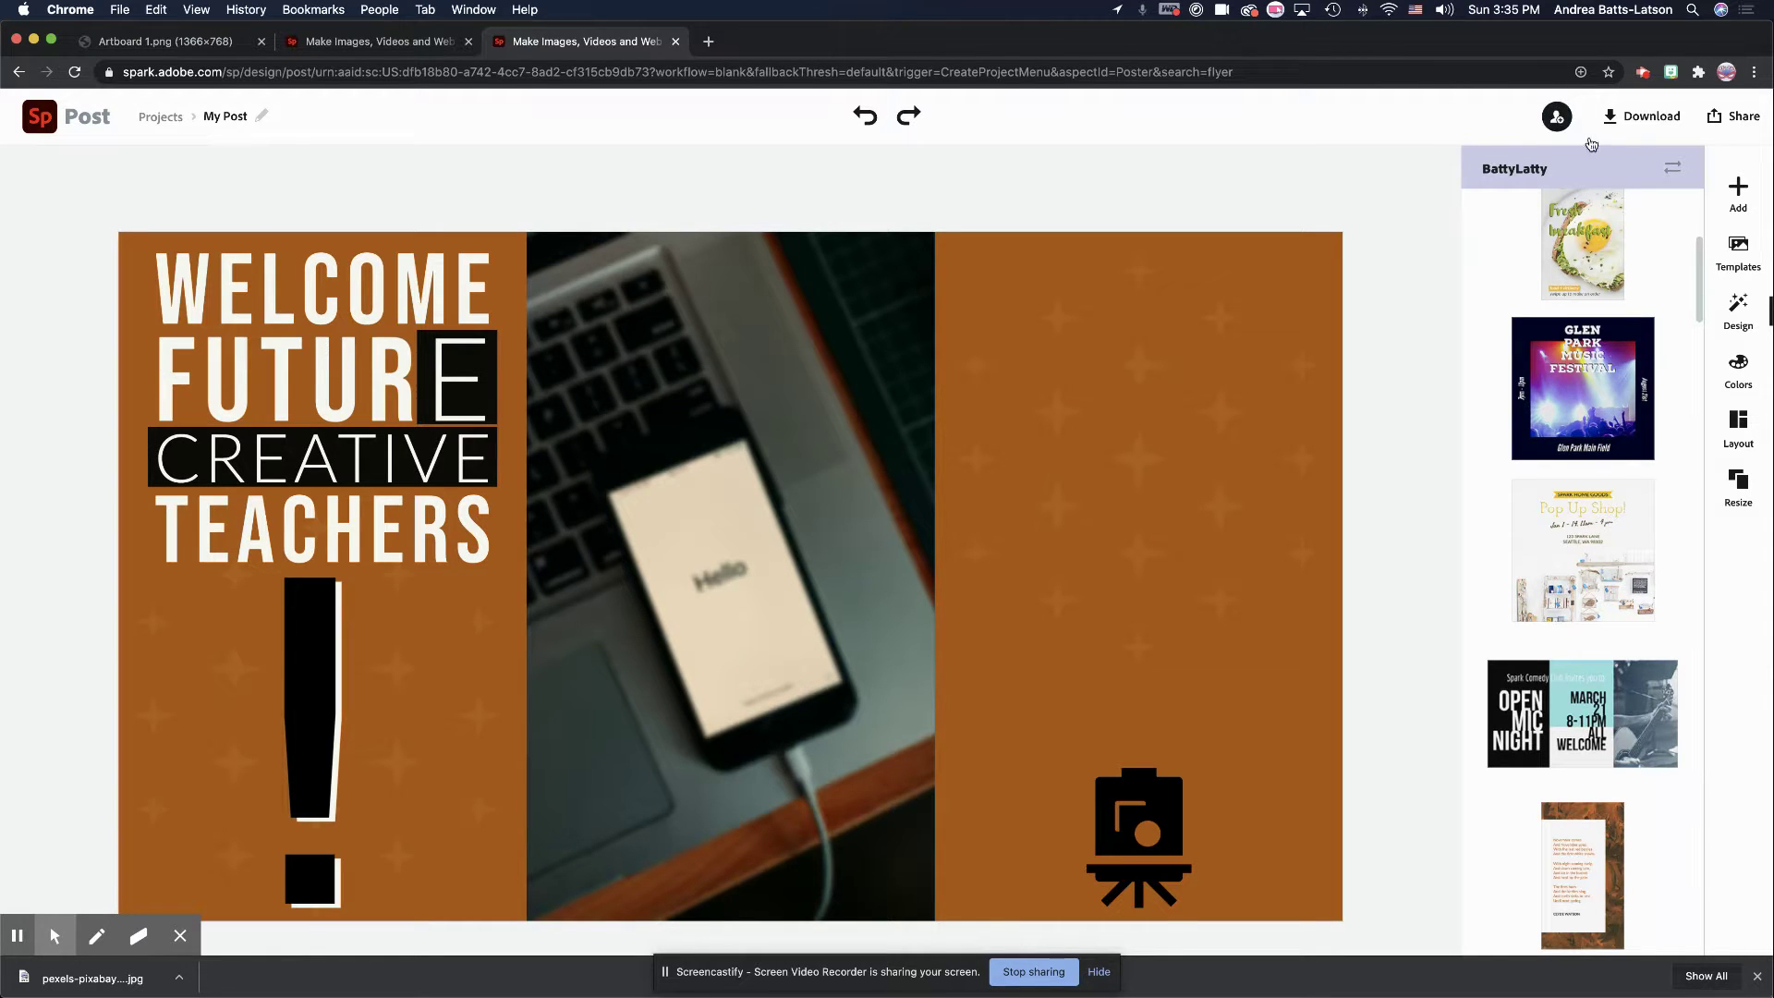
Step: View the form for inviting collaborators to "My Post" and close it without inviting anyone
left_click(1555, 117)
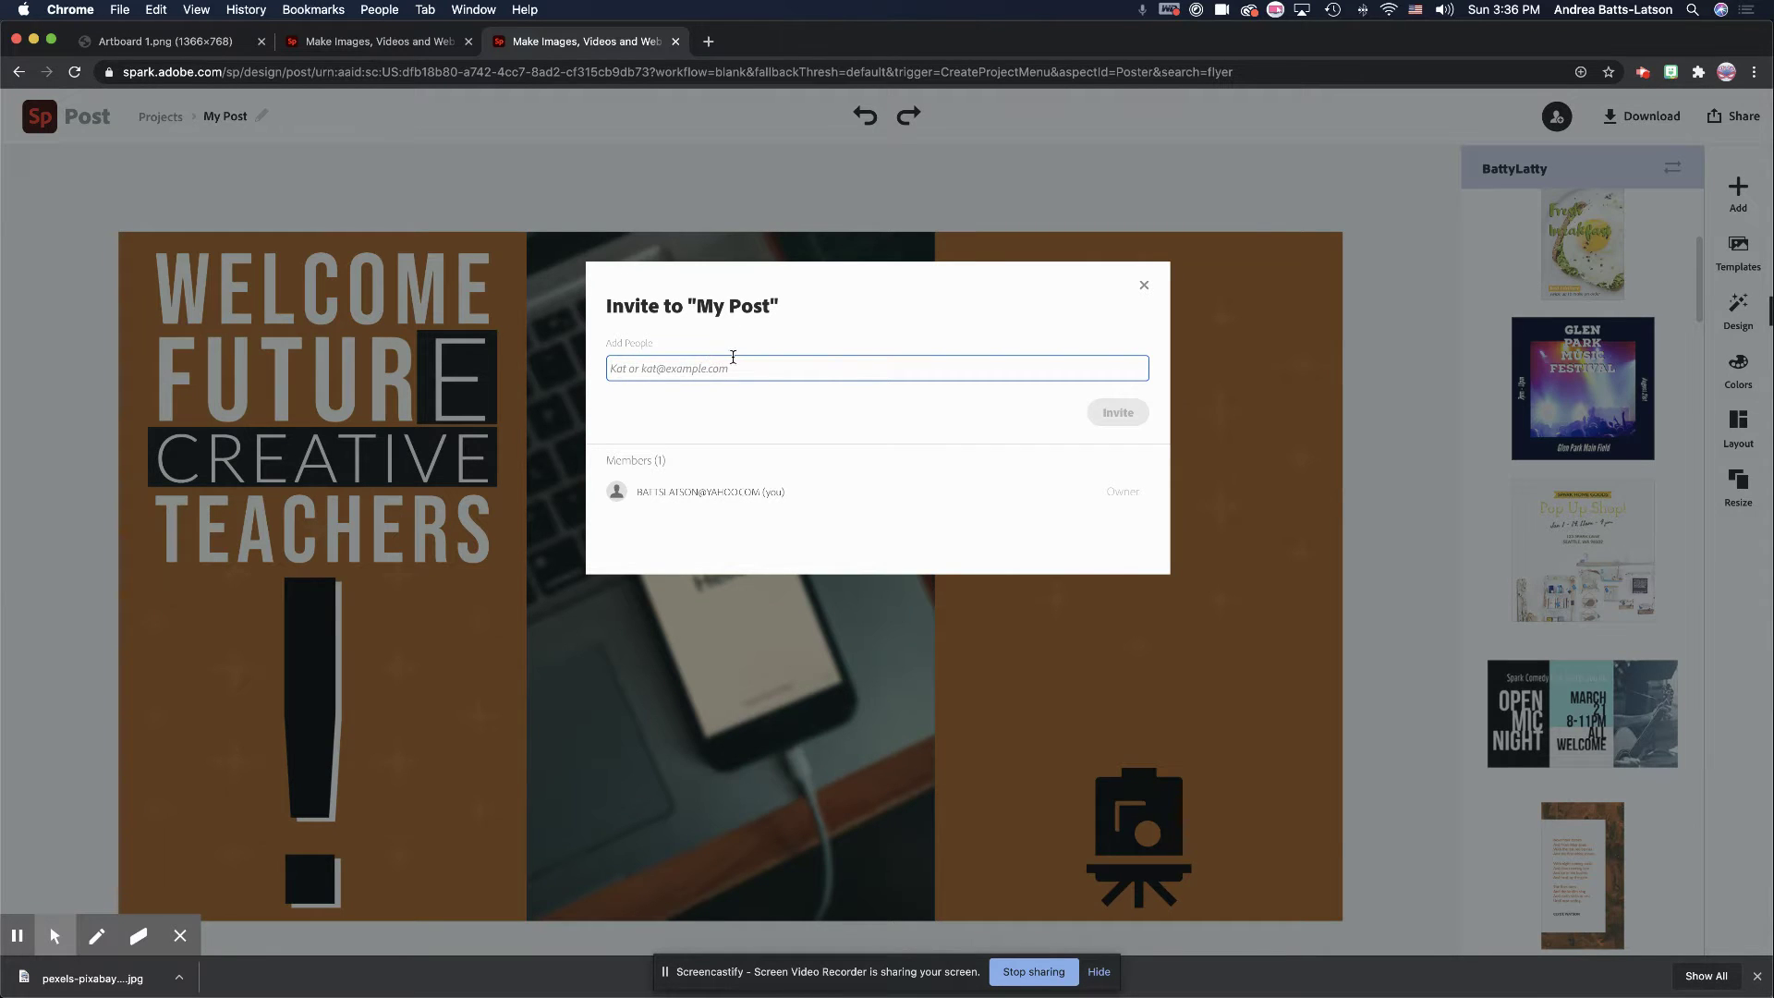
left_click(1142, 288)
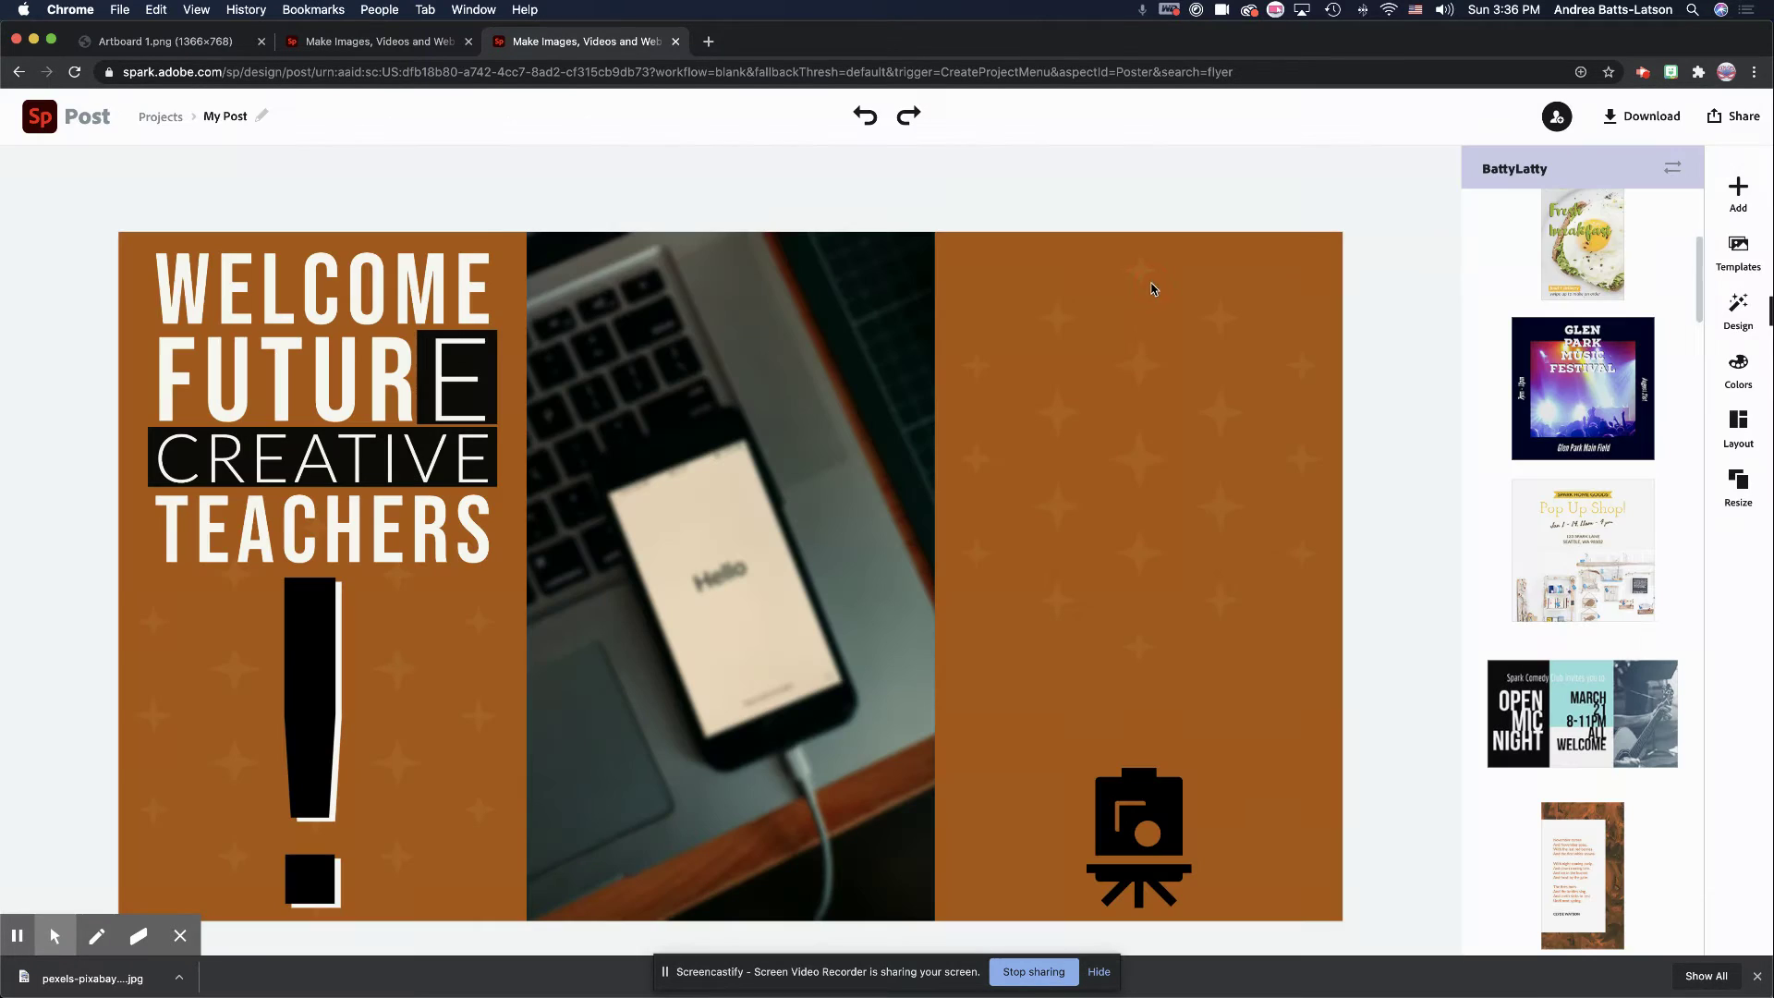
Step: Download the flyer as a PNG, view My Post.png from the Downloads folder, and close the image and folder windows
left_click(1630, 118)
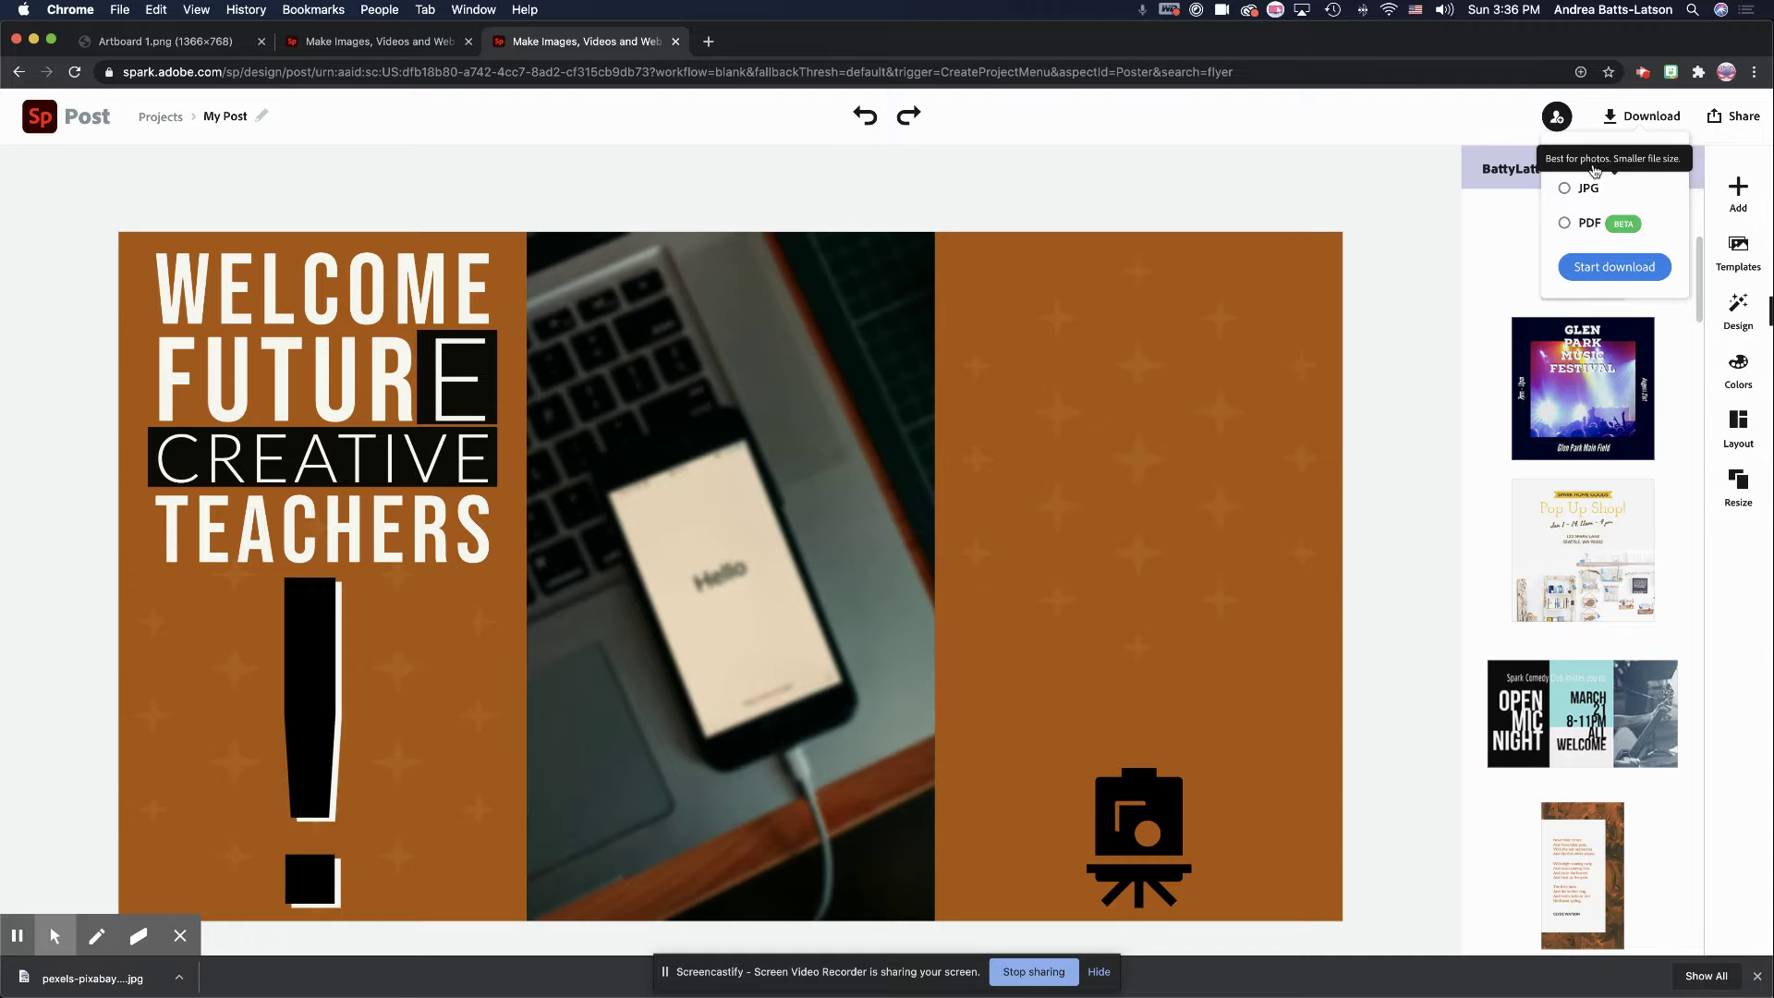
left_click(1603, 273)
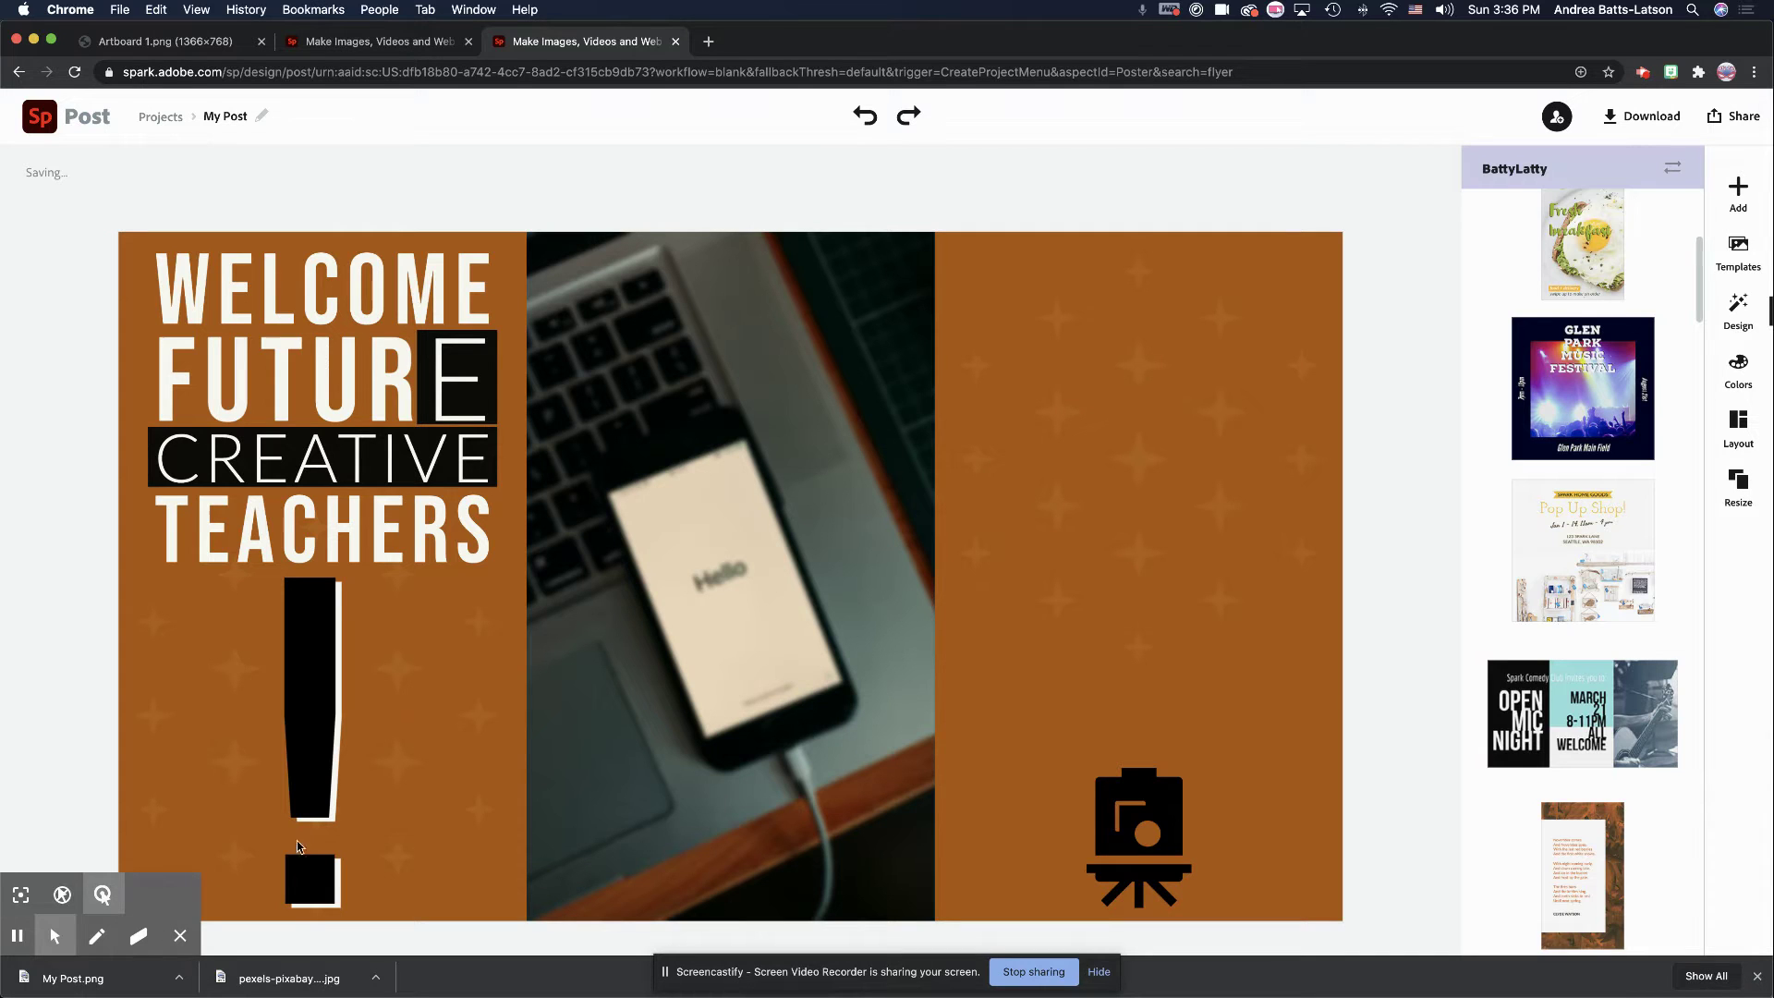
left_click(180, 977)
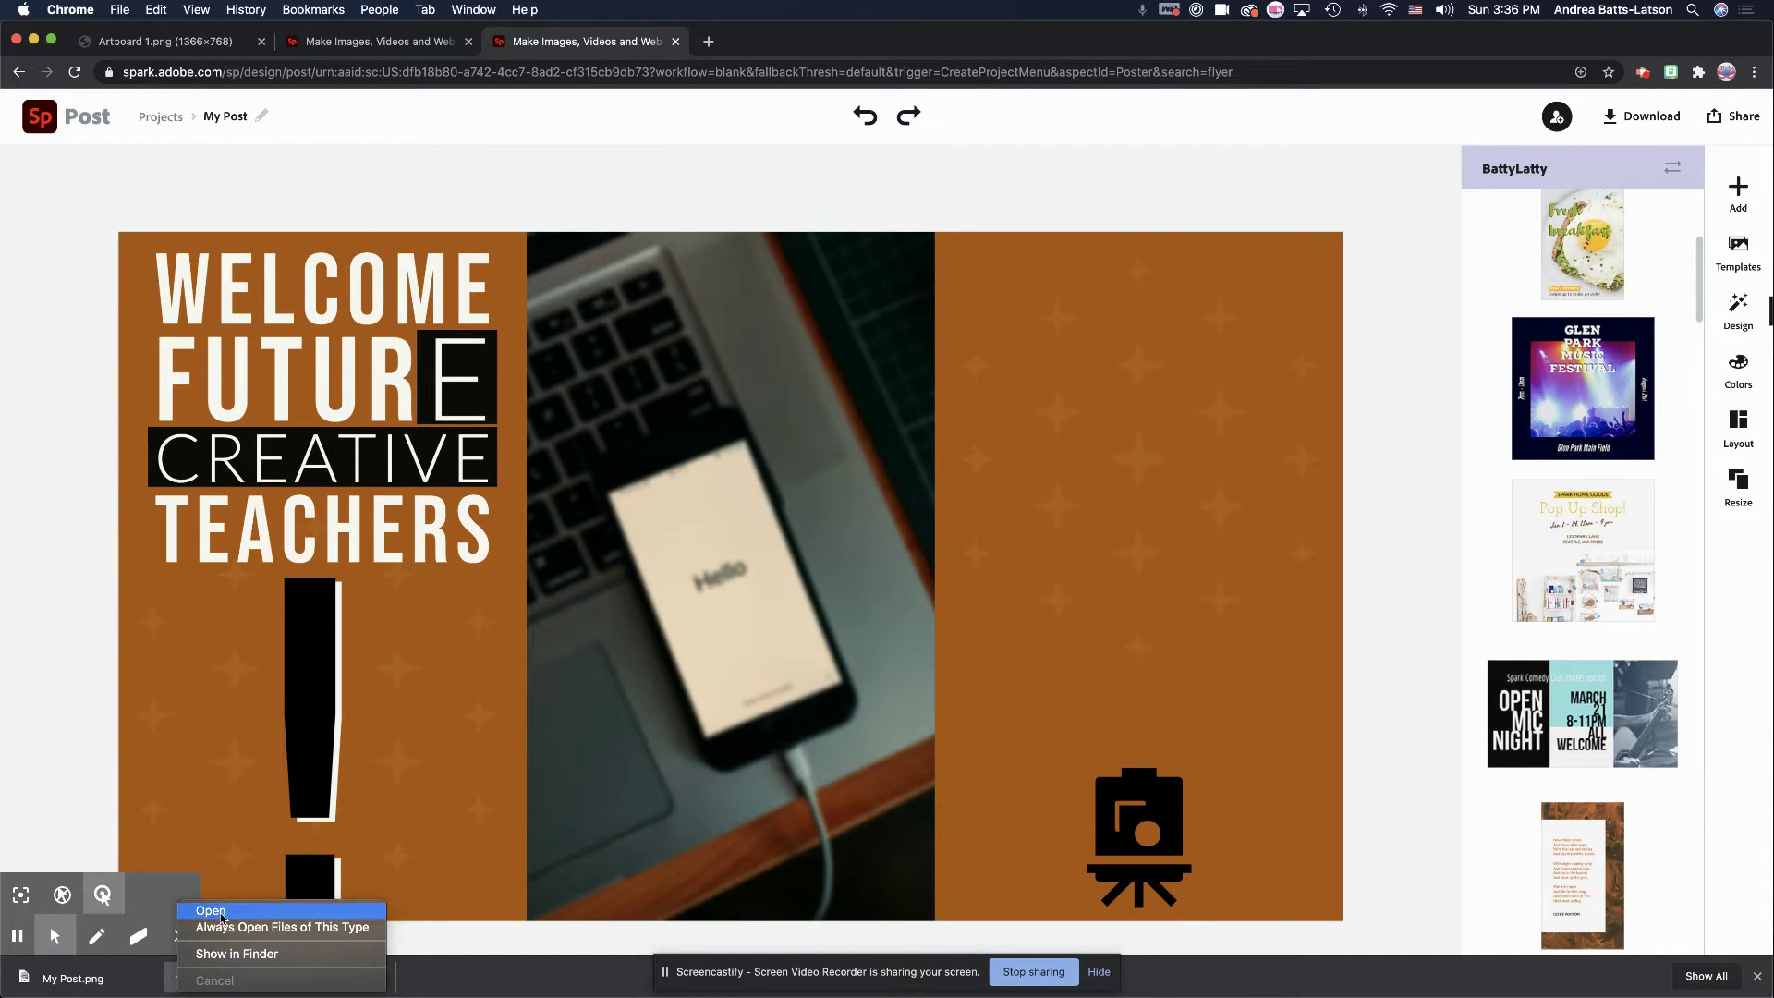
left_click(227, 954)
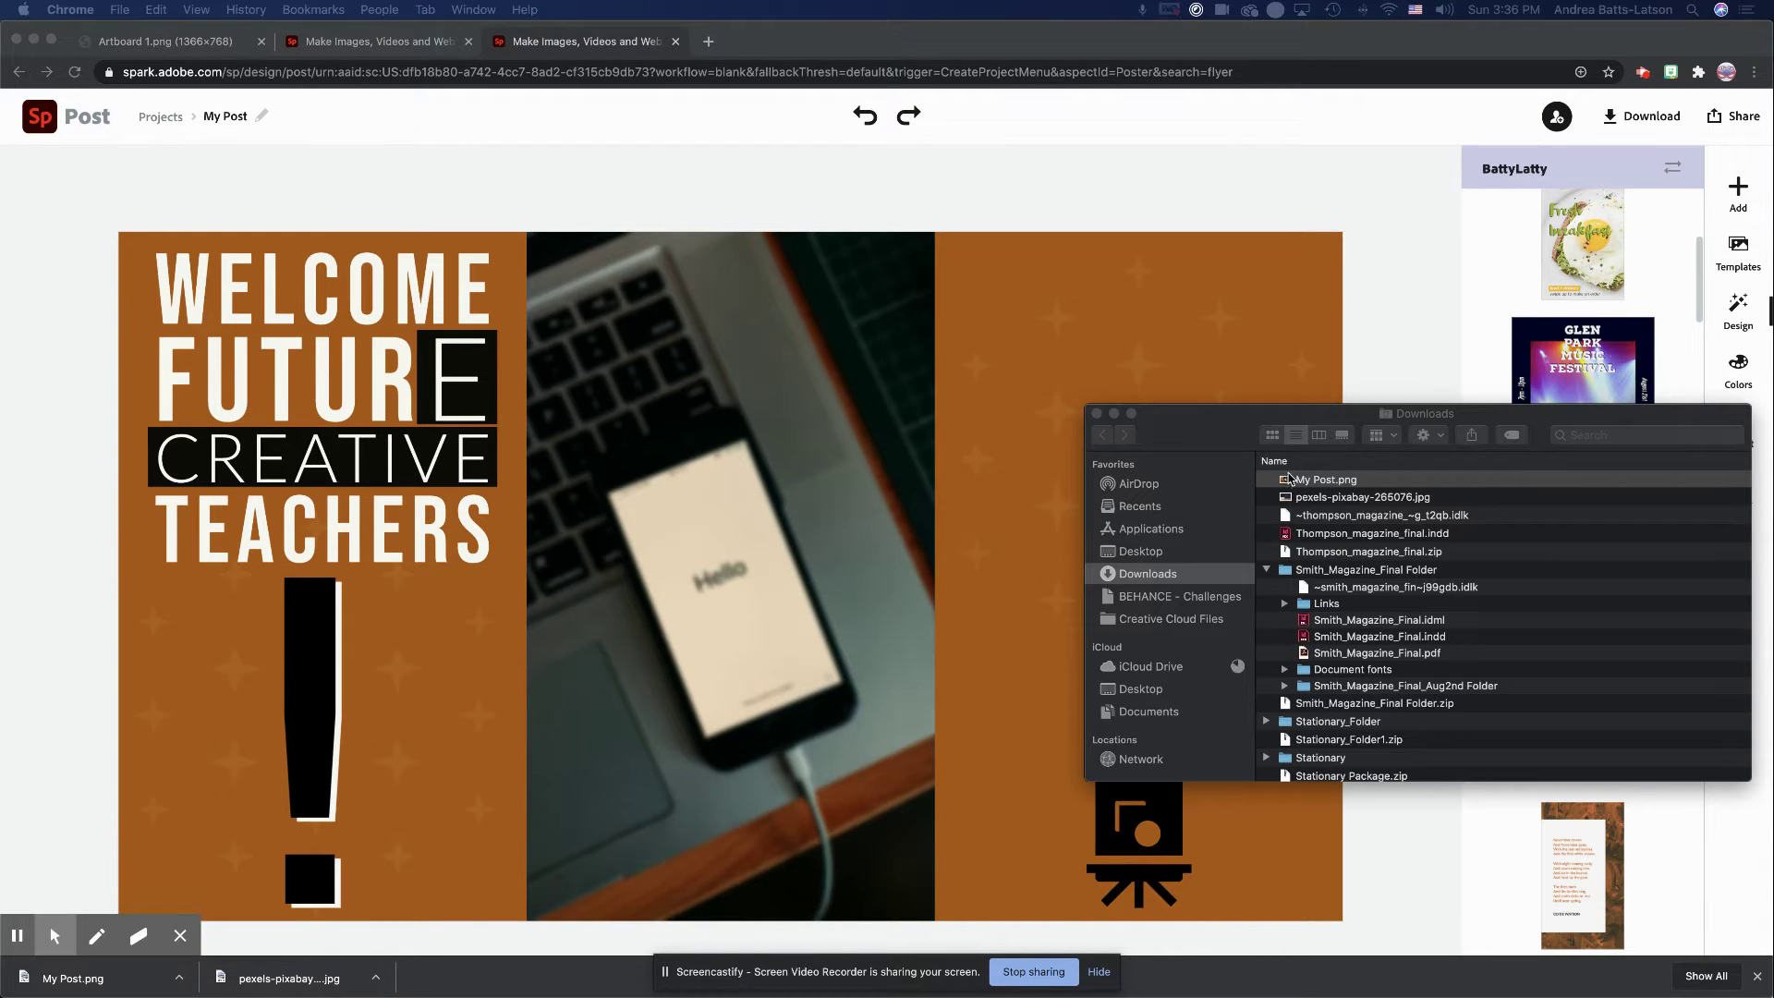
double_click(1286, 481)
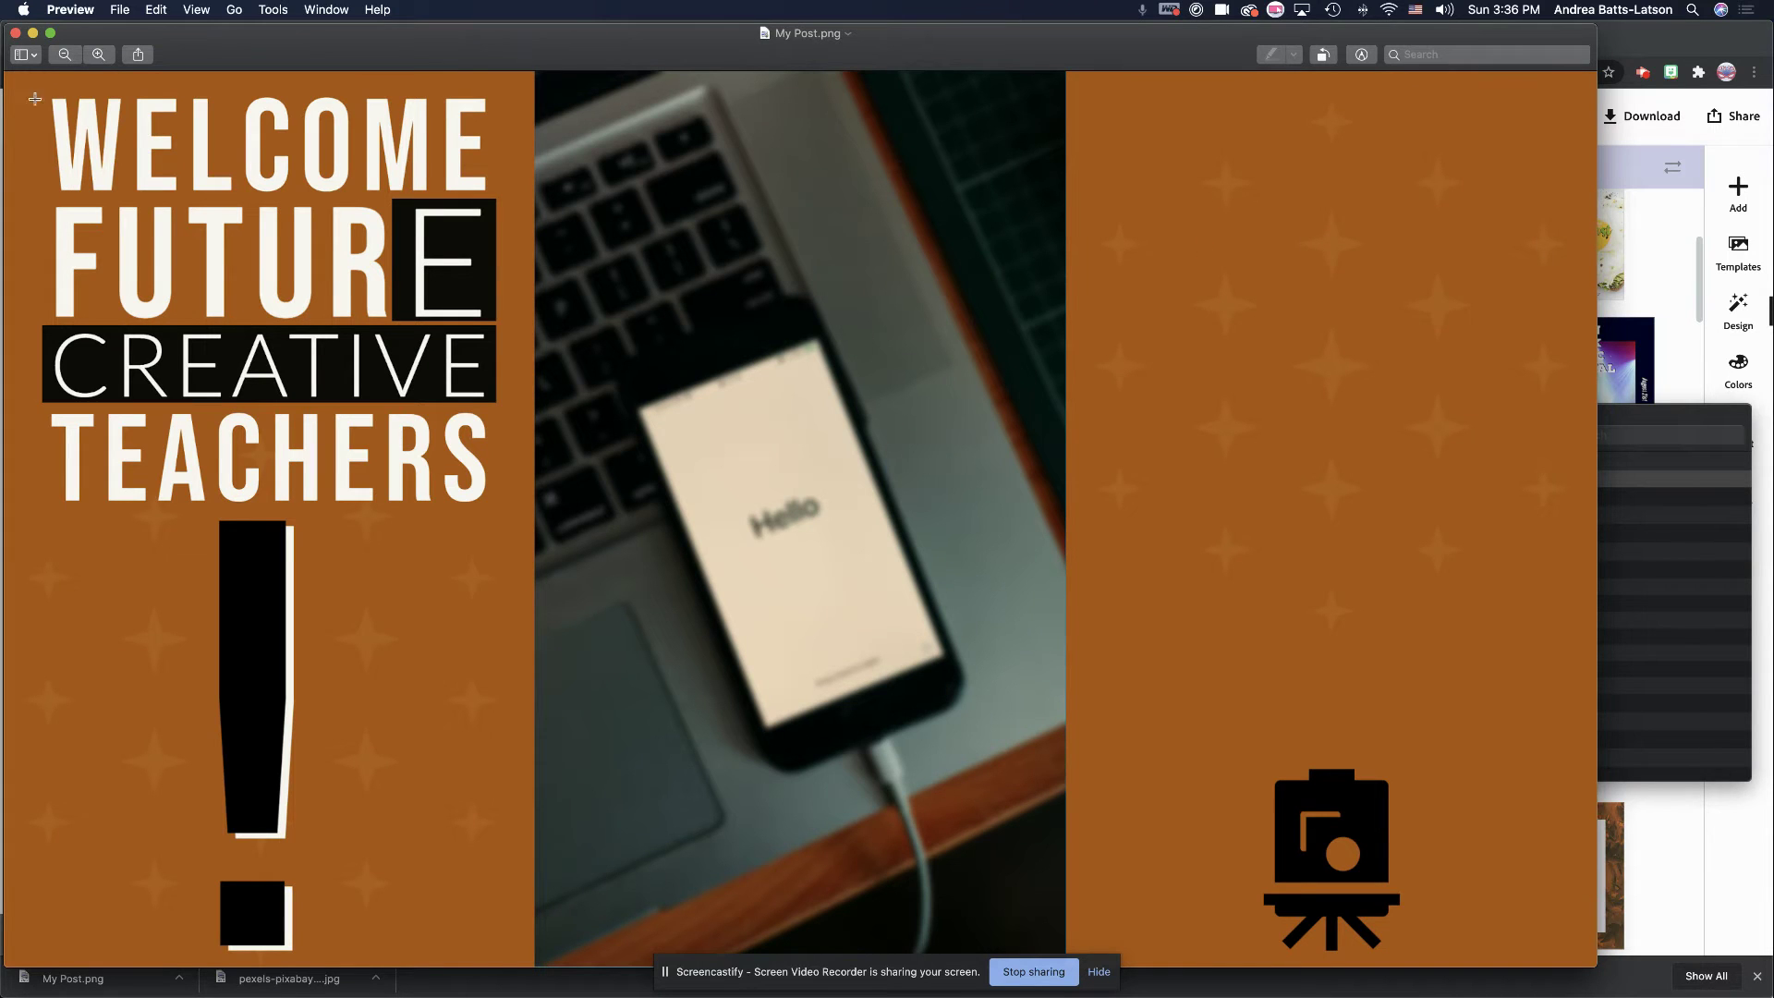
left_click(15, 33)
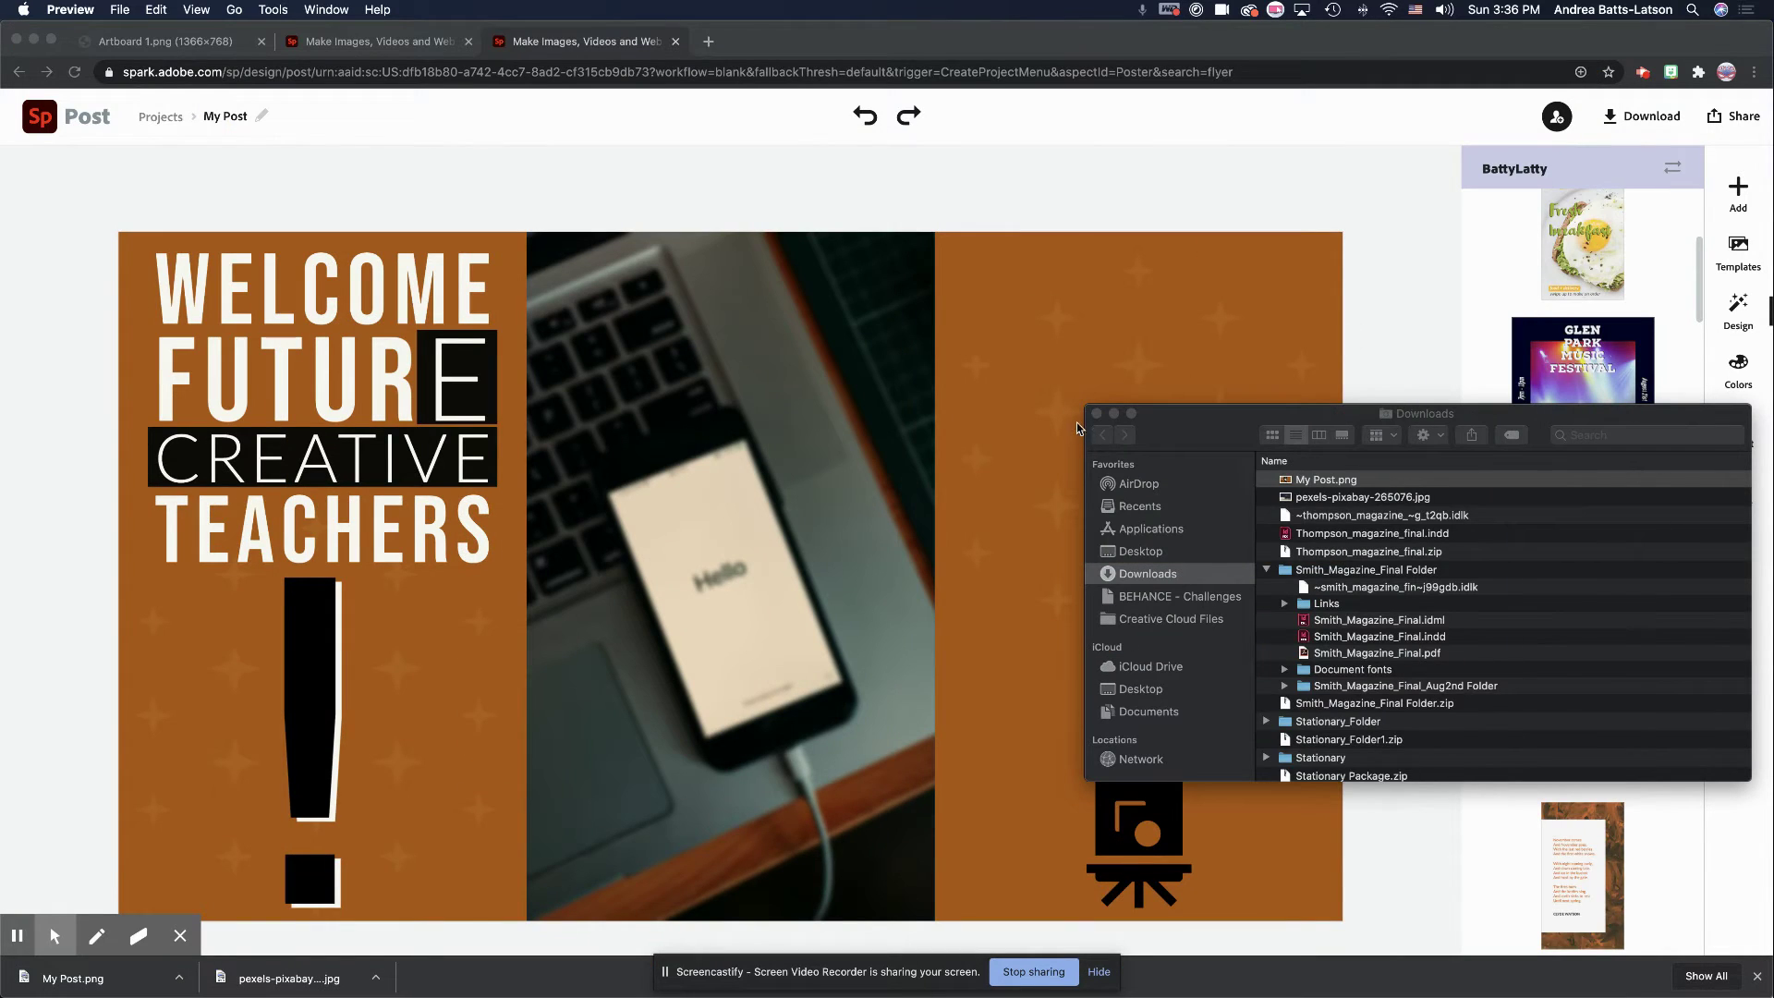
left_click(1113, 415)
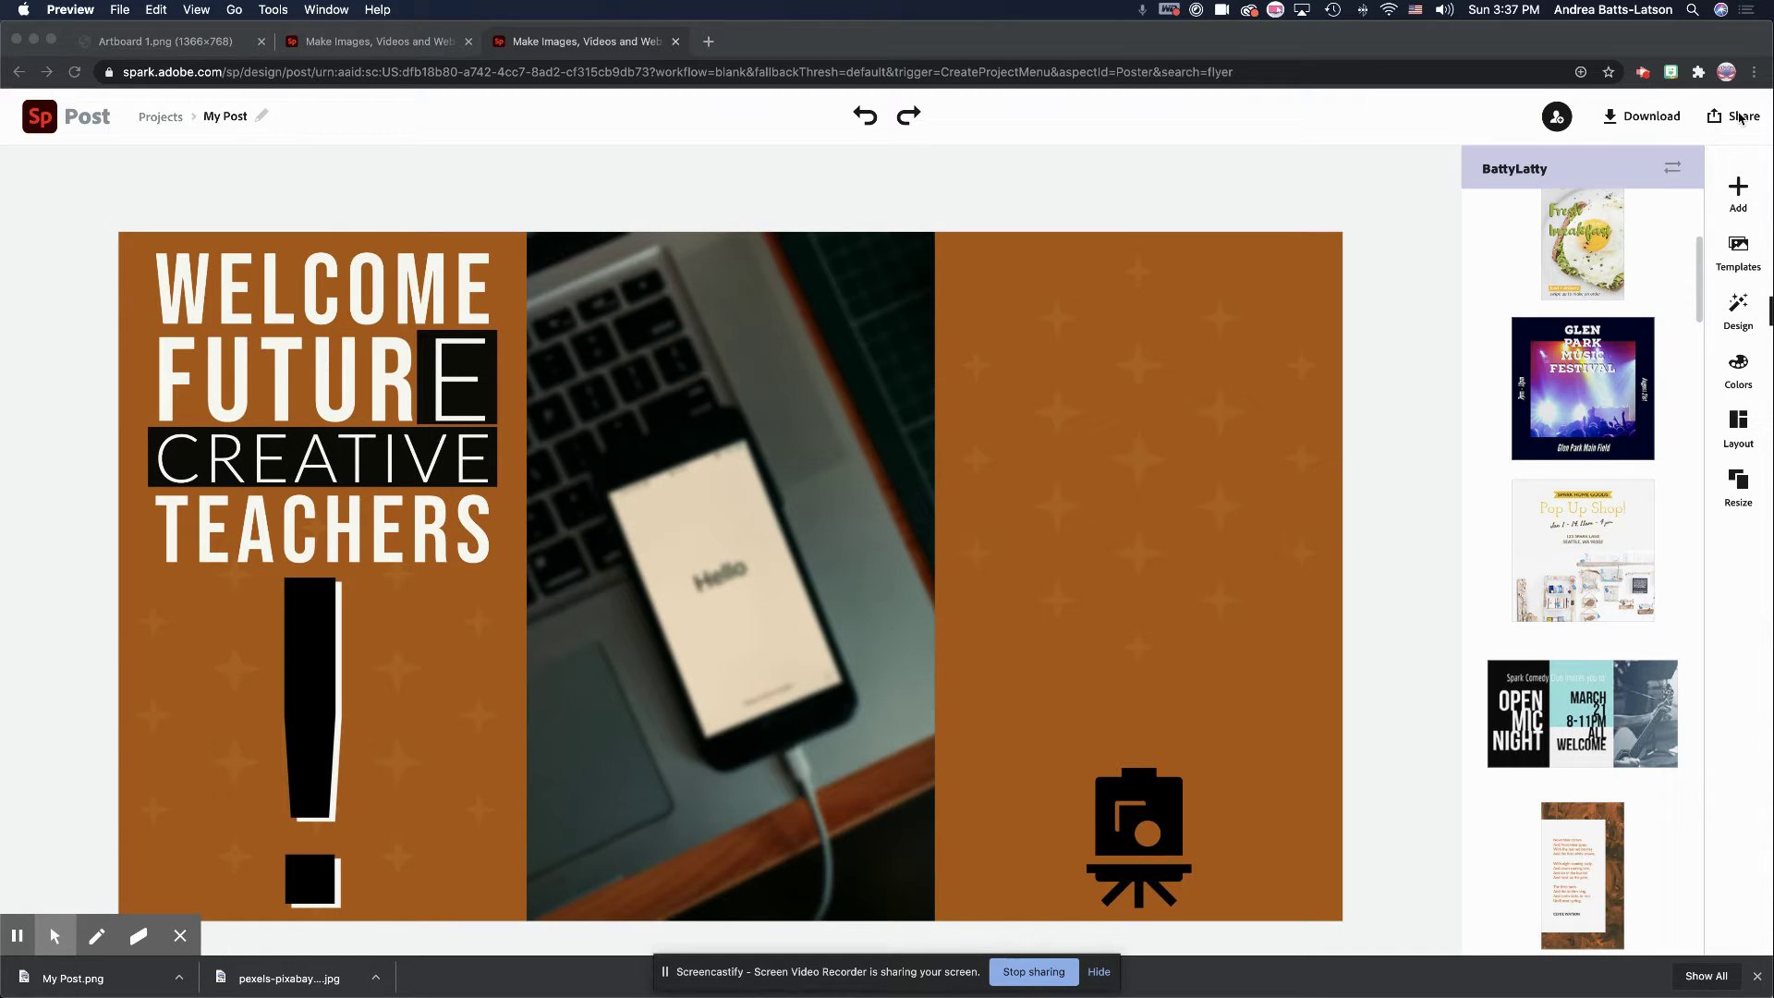
Step: Publish the flyer through a shareable link and close the share dialog
left_click(1739, 117)
left_click(1737, 116)
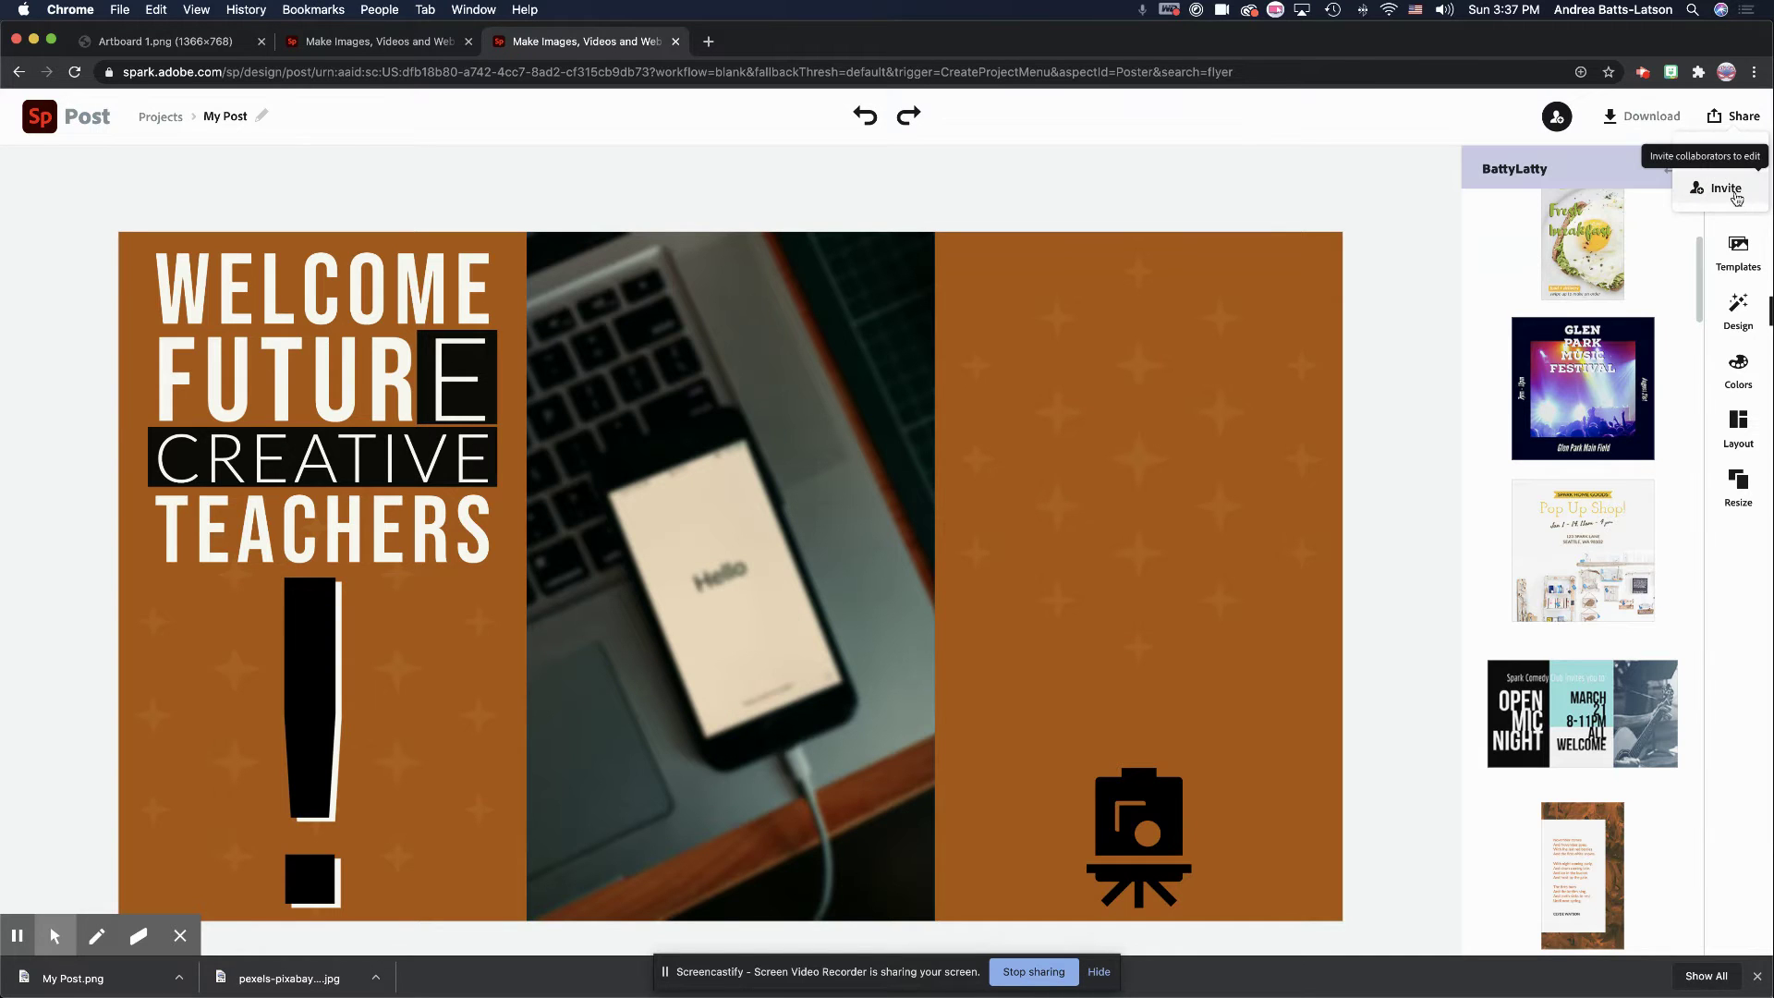
left_click(1740, 158)
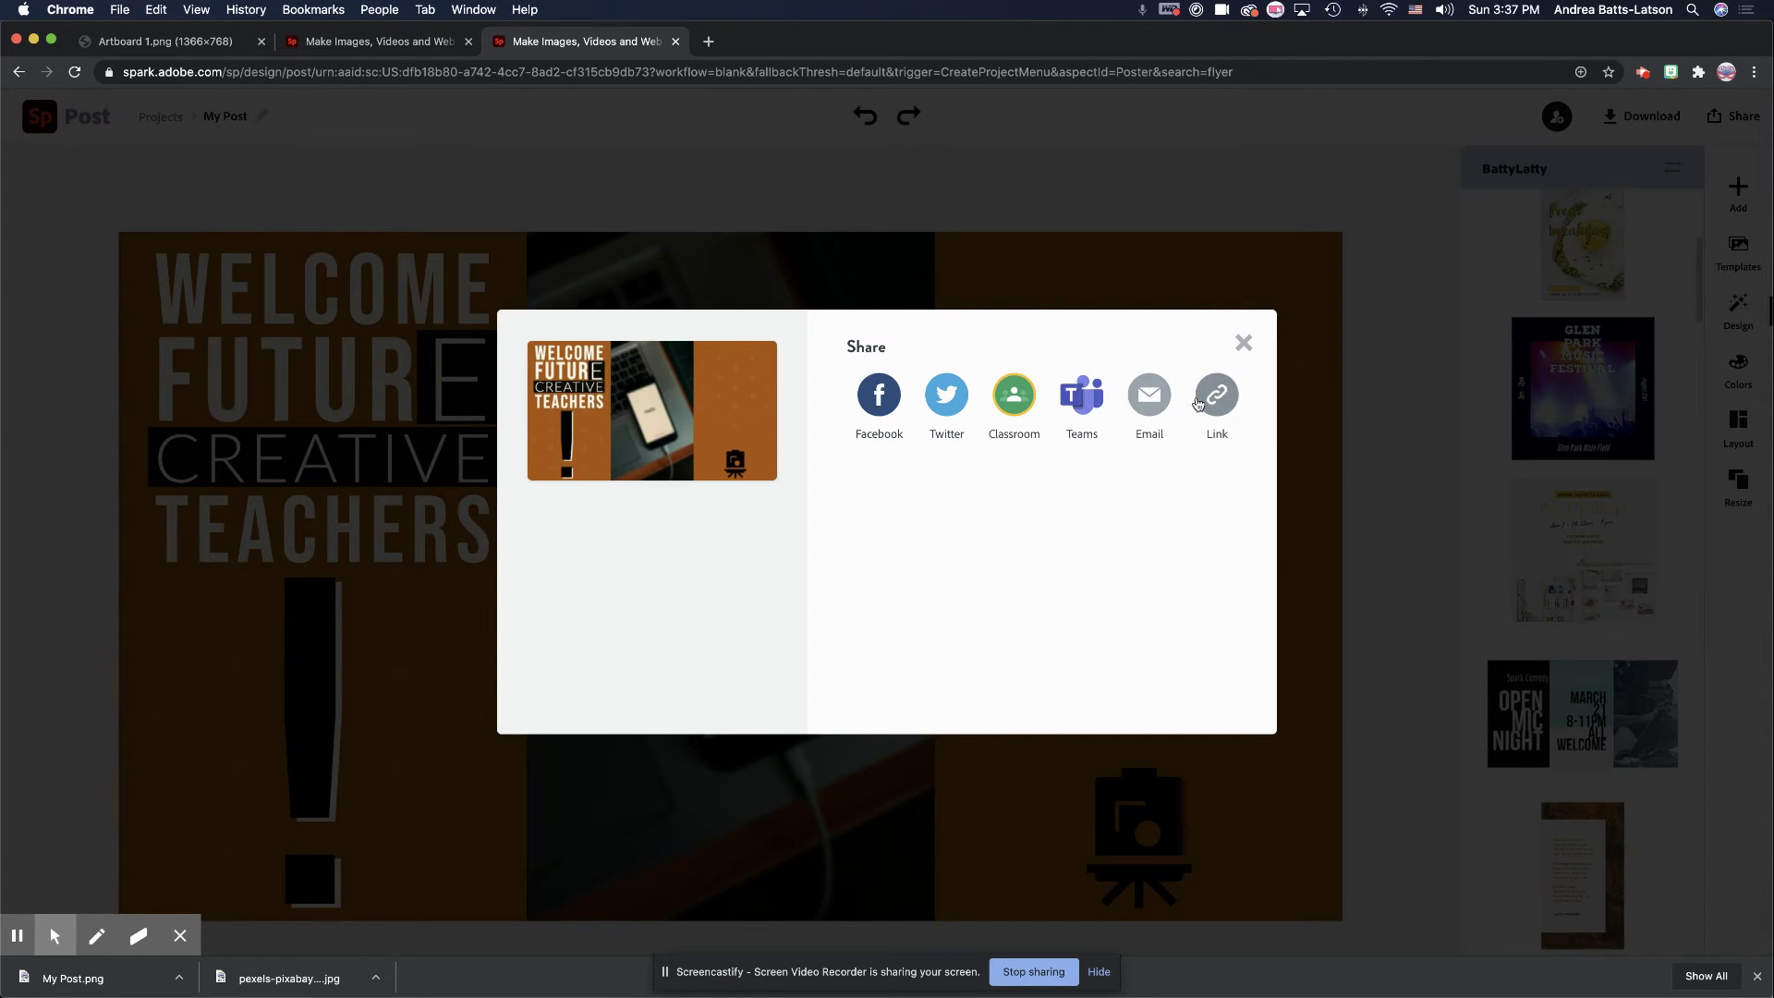
left_click(1236, 401)
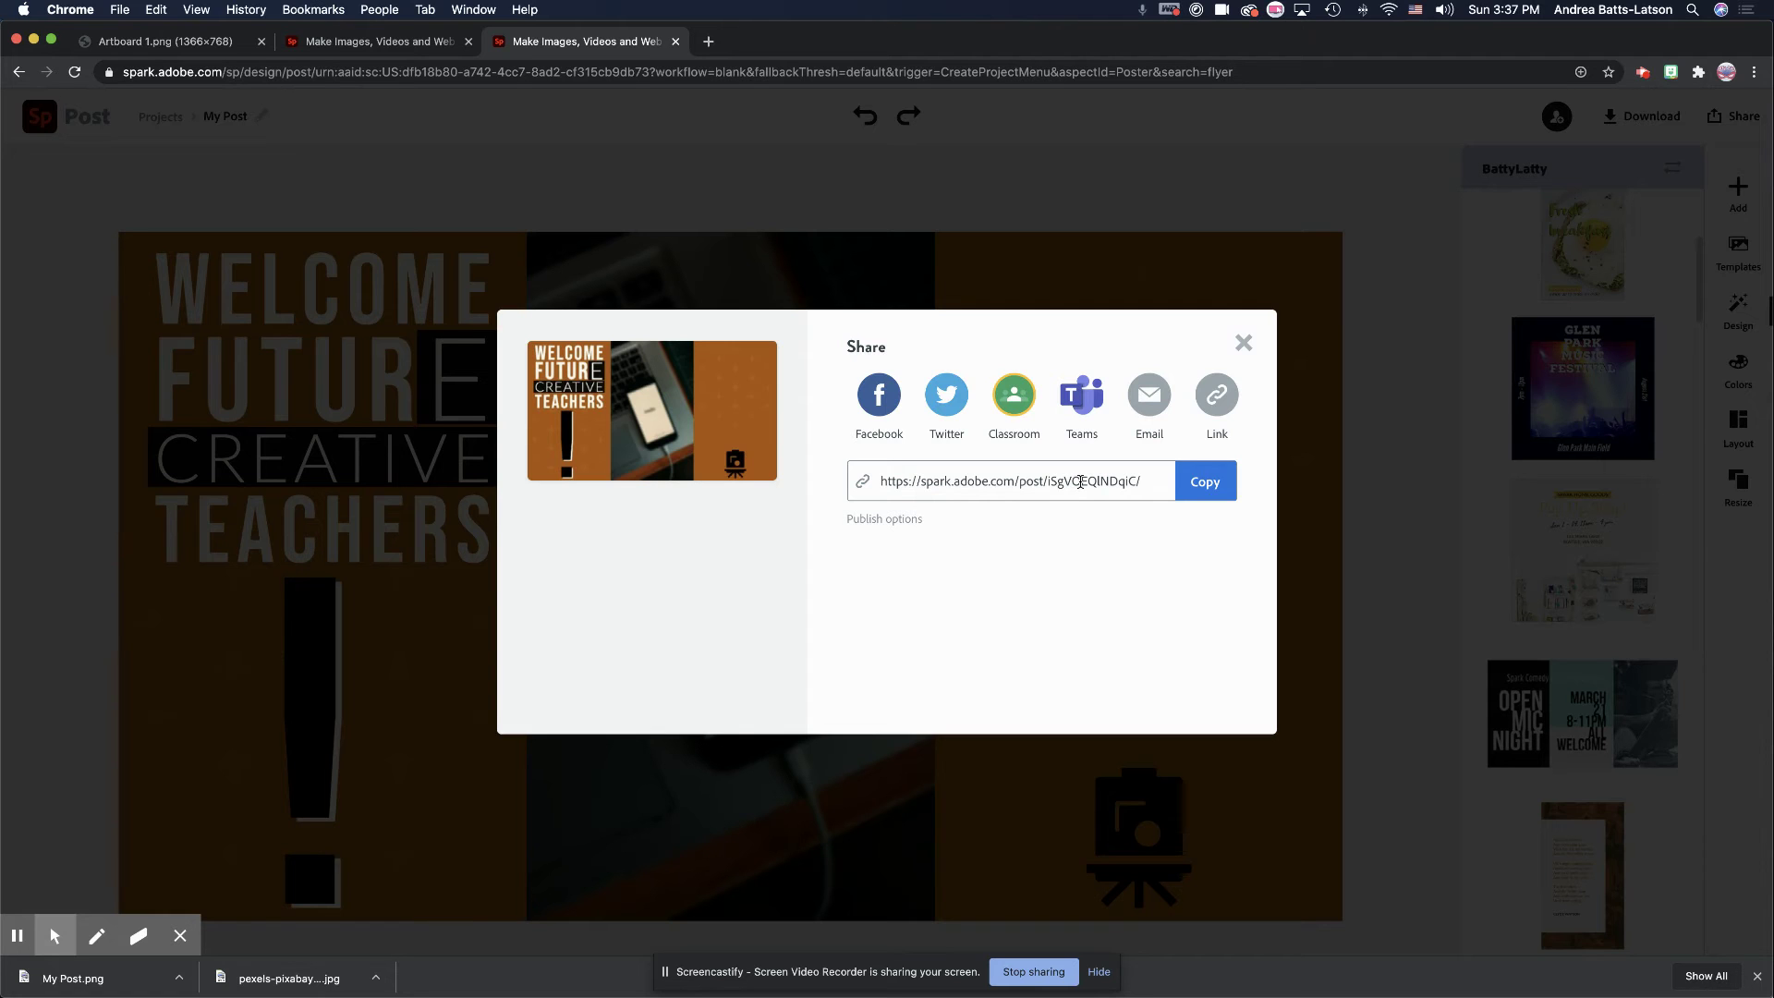
left_click(1242, 344)
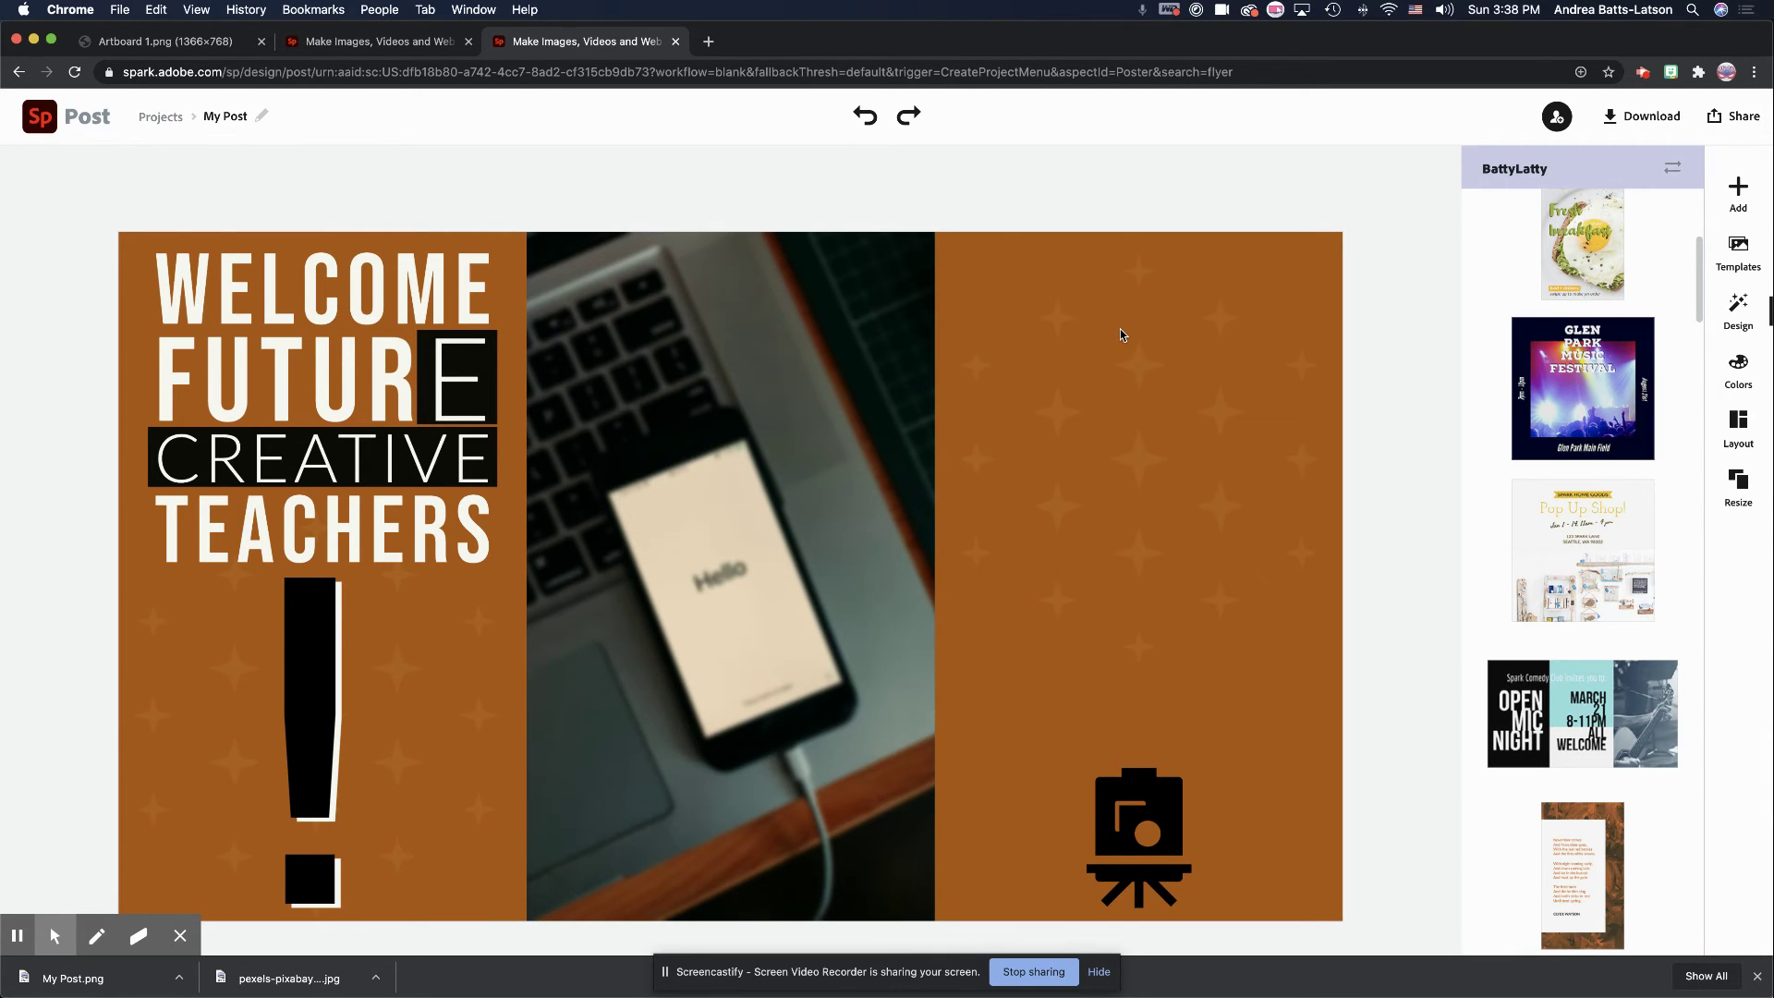
mouse_move(144, 879)
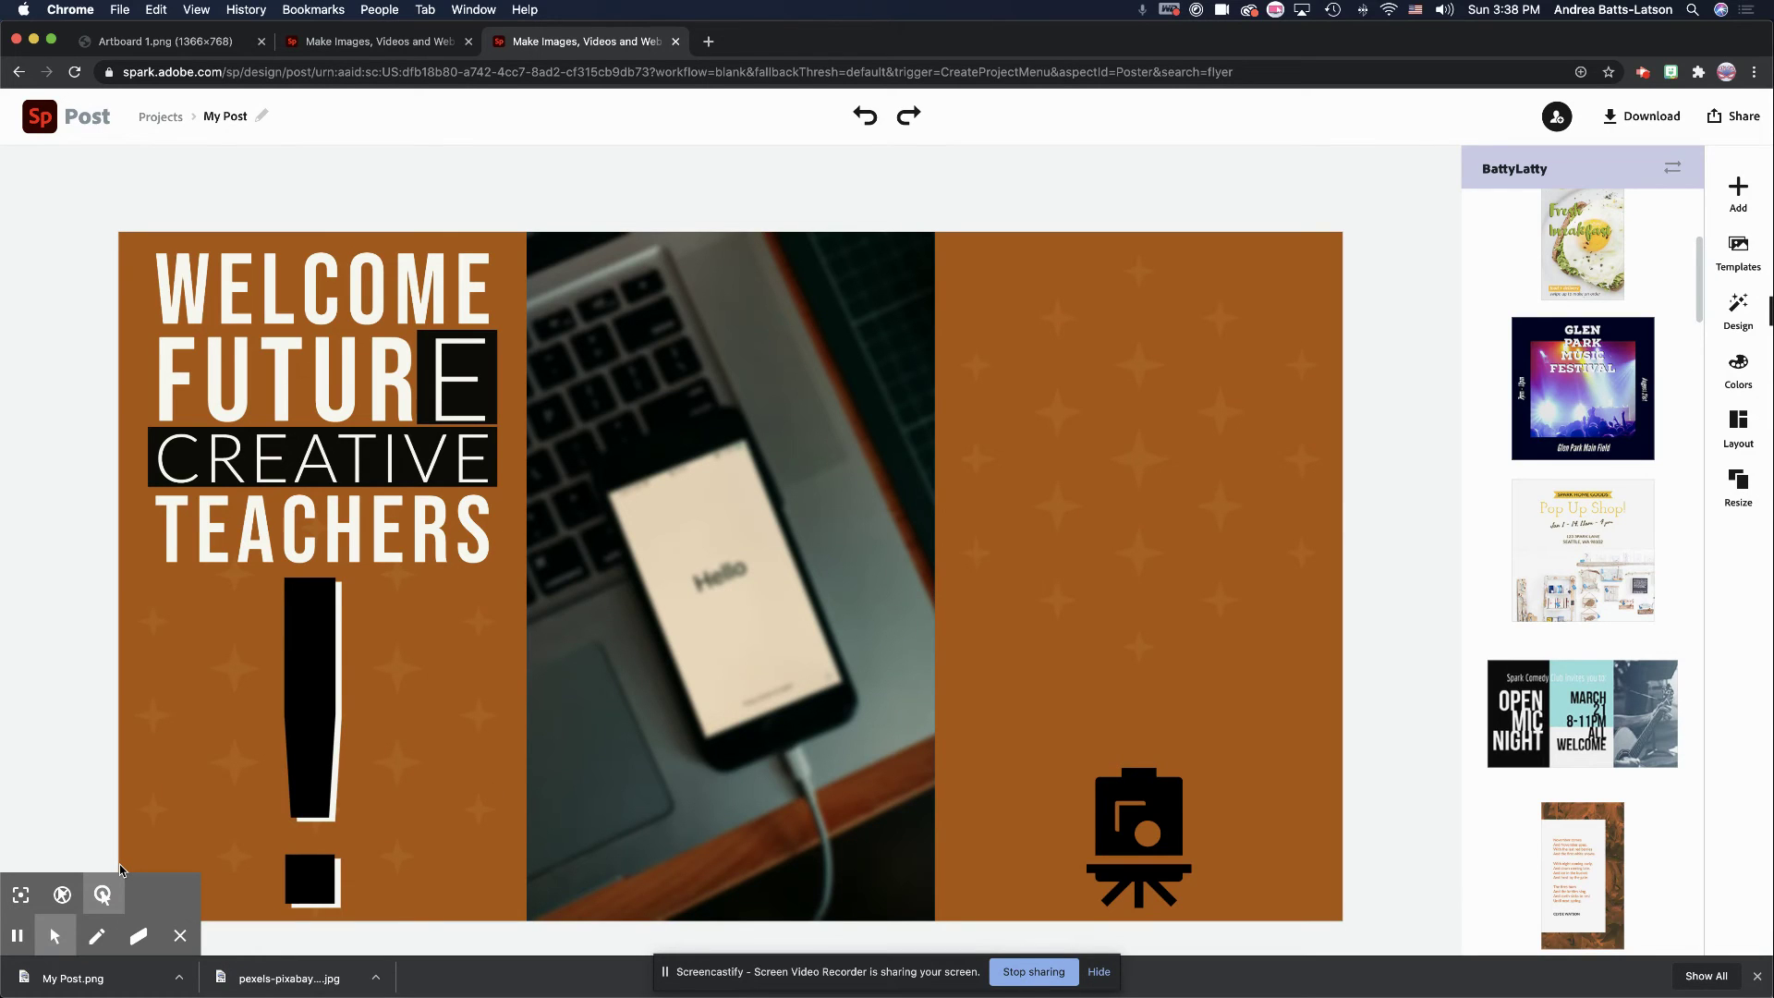